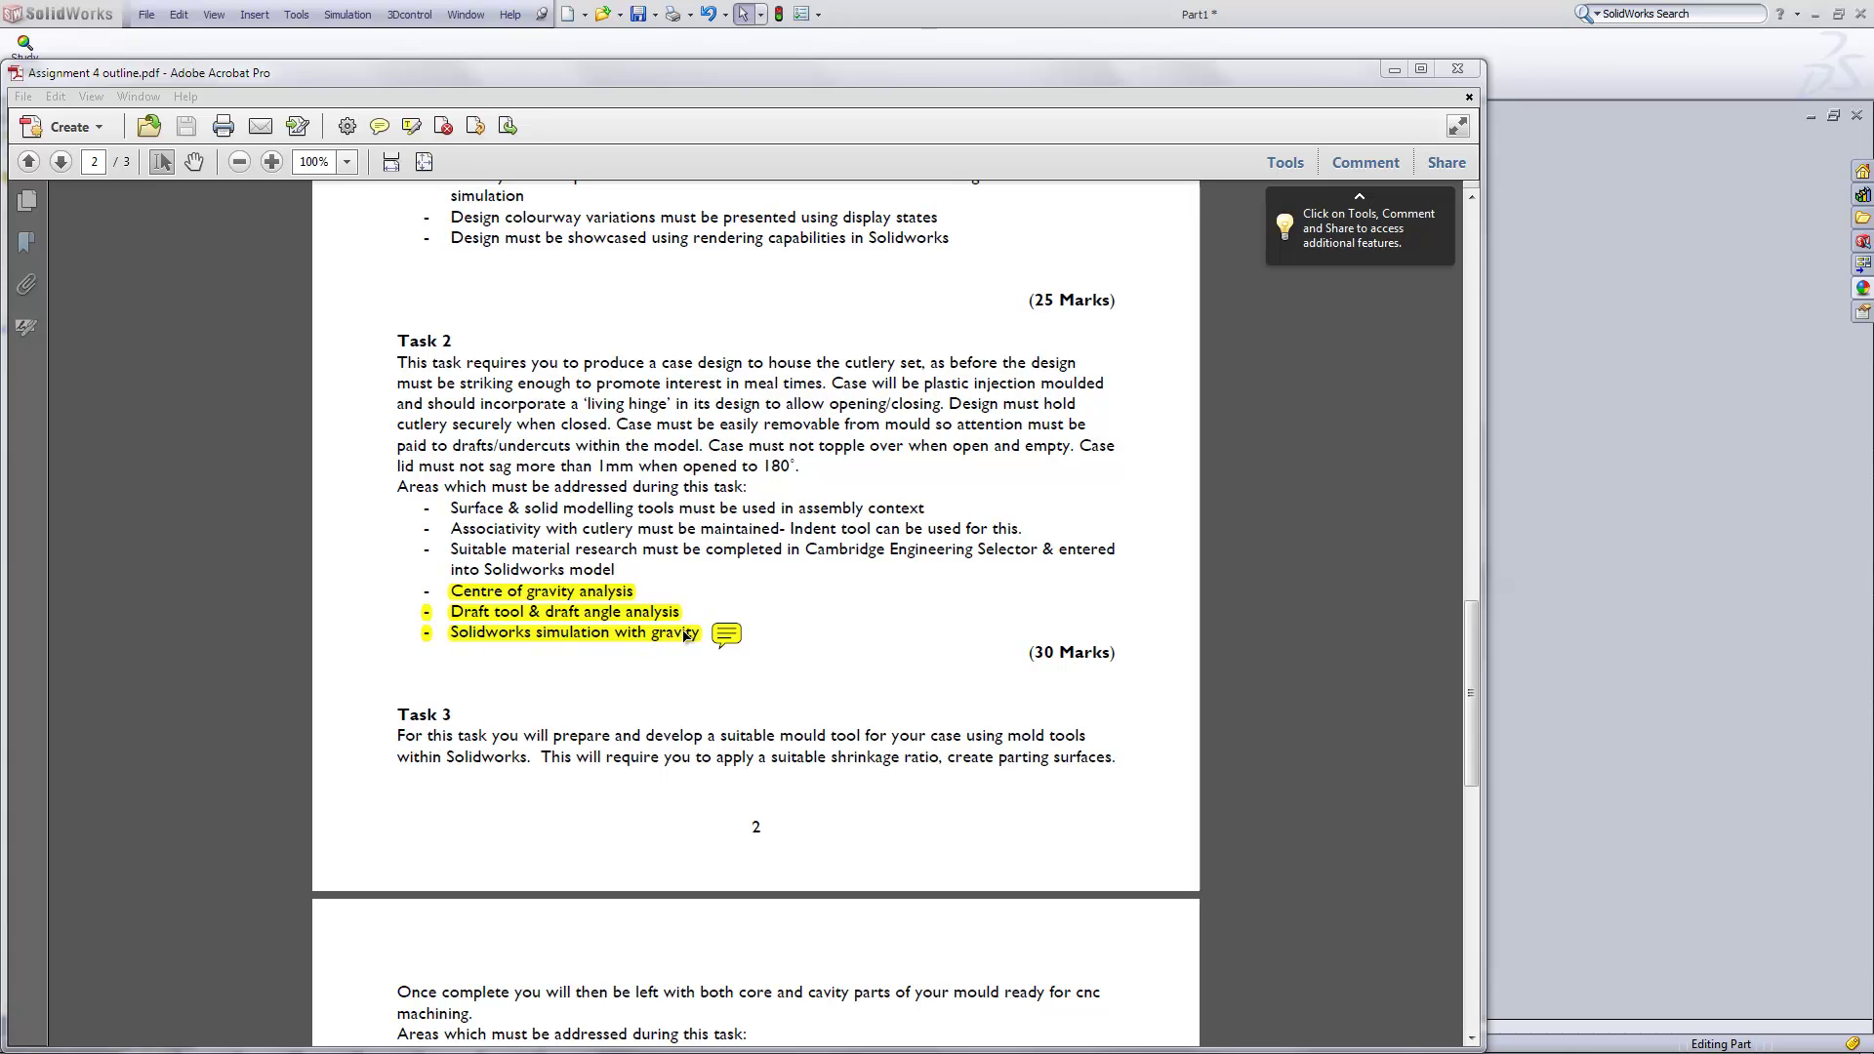
- Select the Task 2 requirement stating that the case lid must not sag more than 1mm
click(708, 444)
click(708, 441)
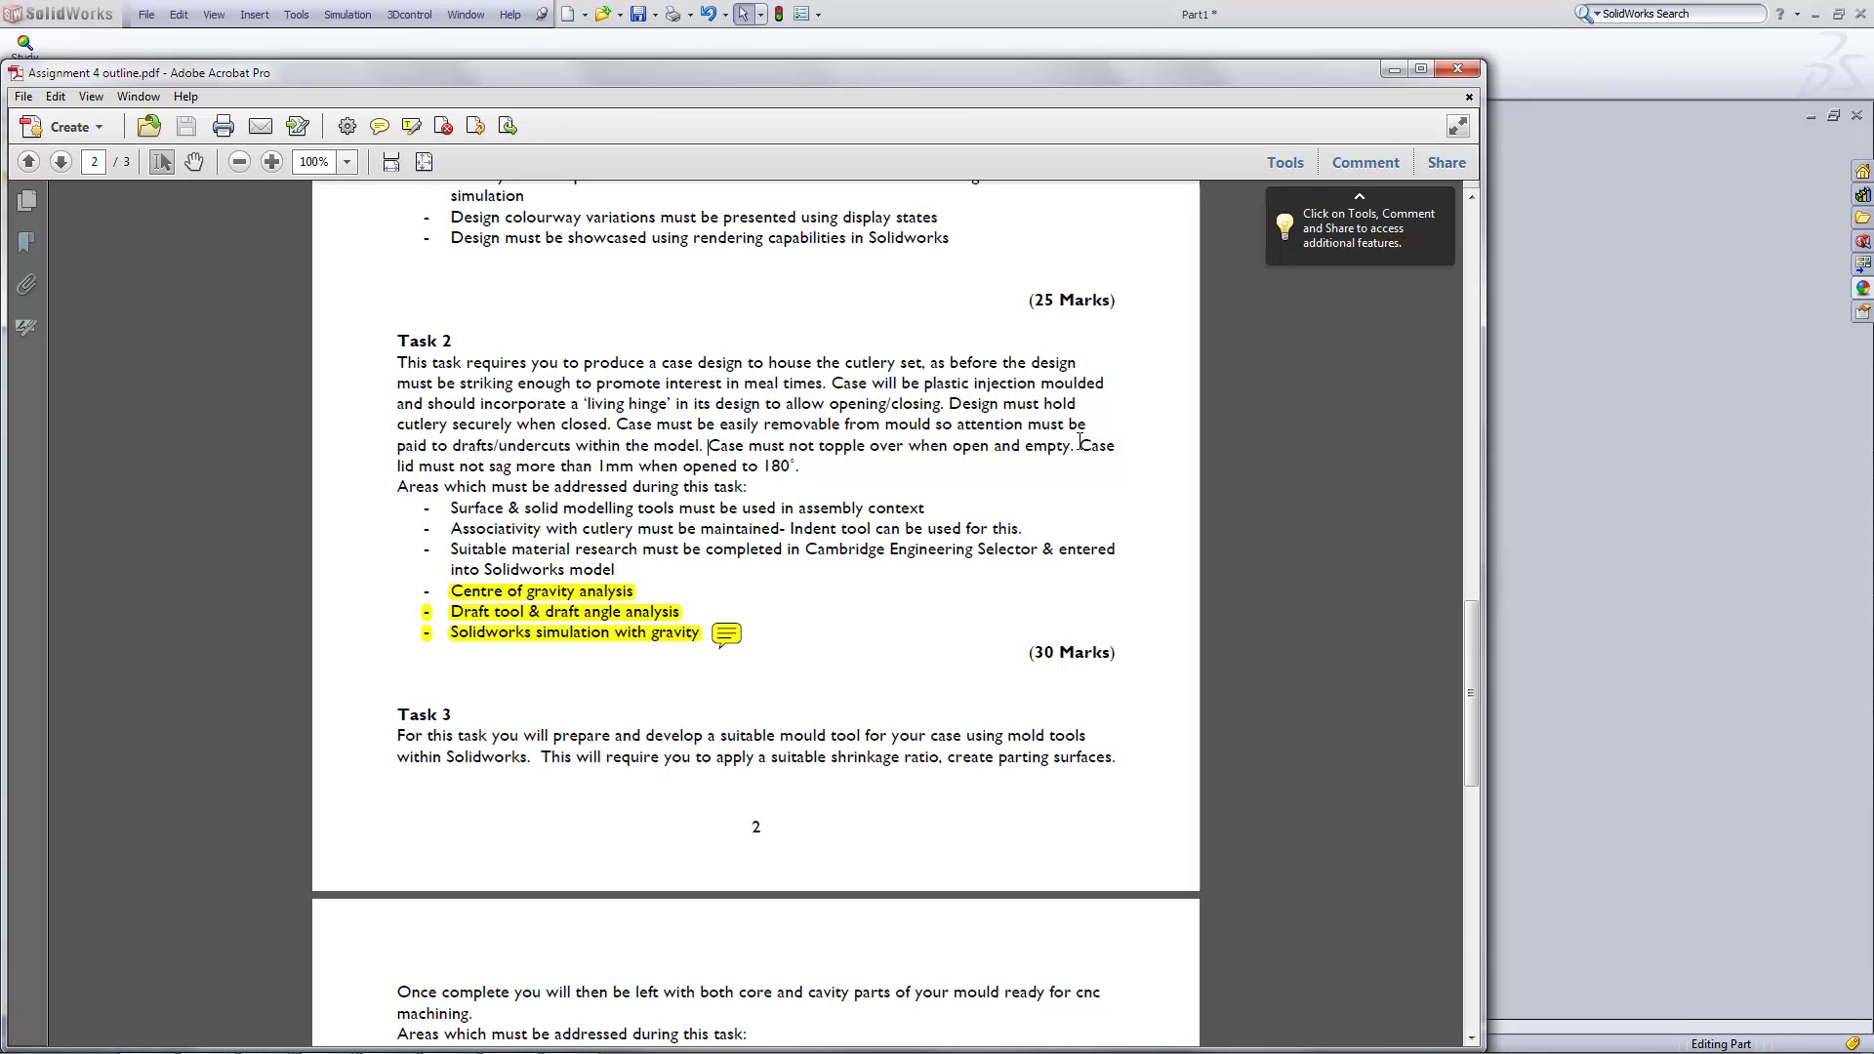
drag(1080, 445, 637, 466)
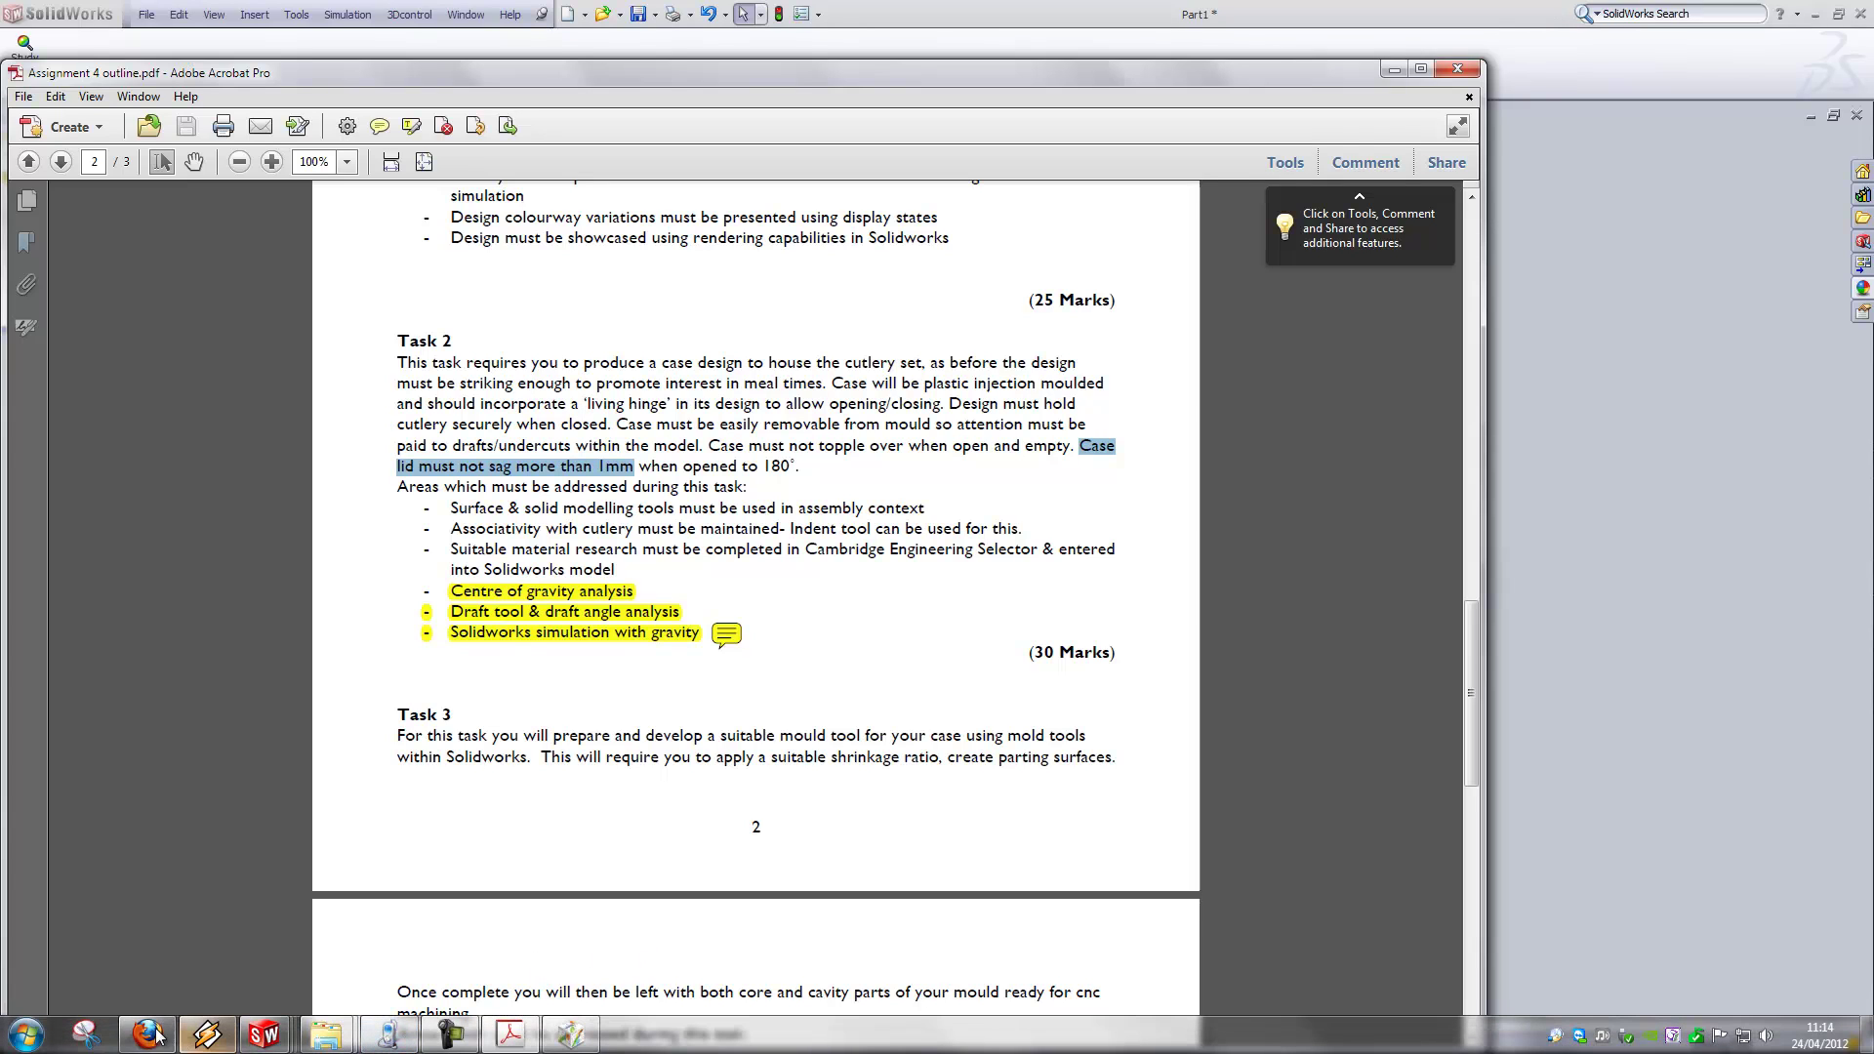
- Switch to Firefox, dismiss the colour scheme prompt and examine the living hinge diagram
mouse_move(148, 1042)
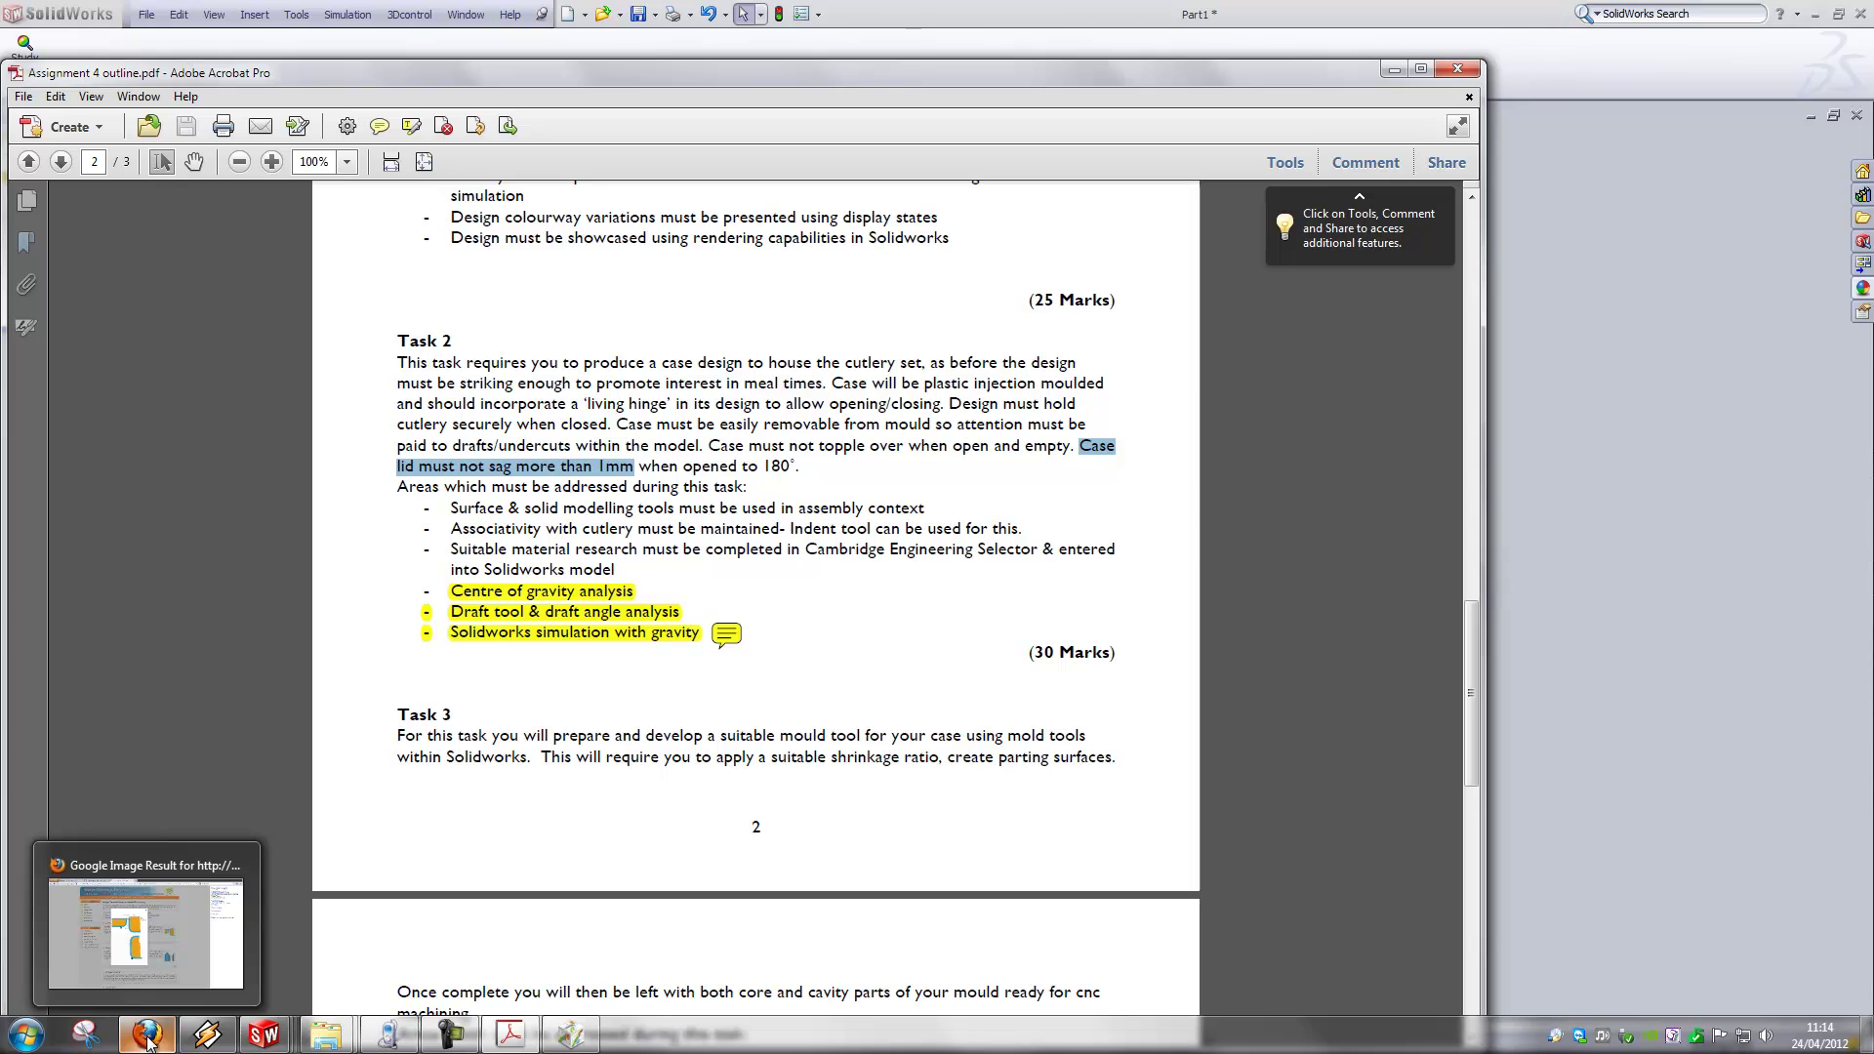
click(156, 956)
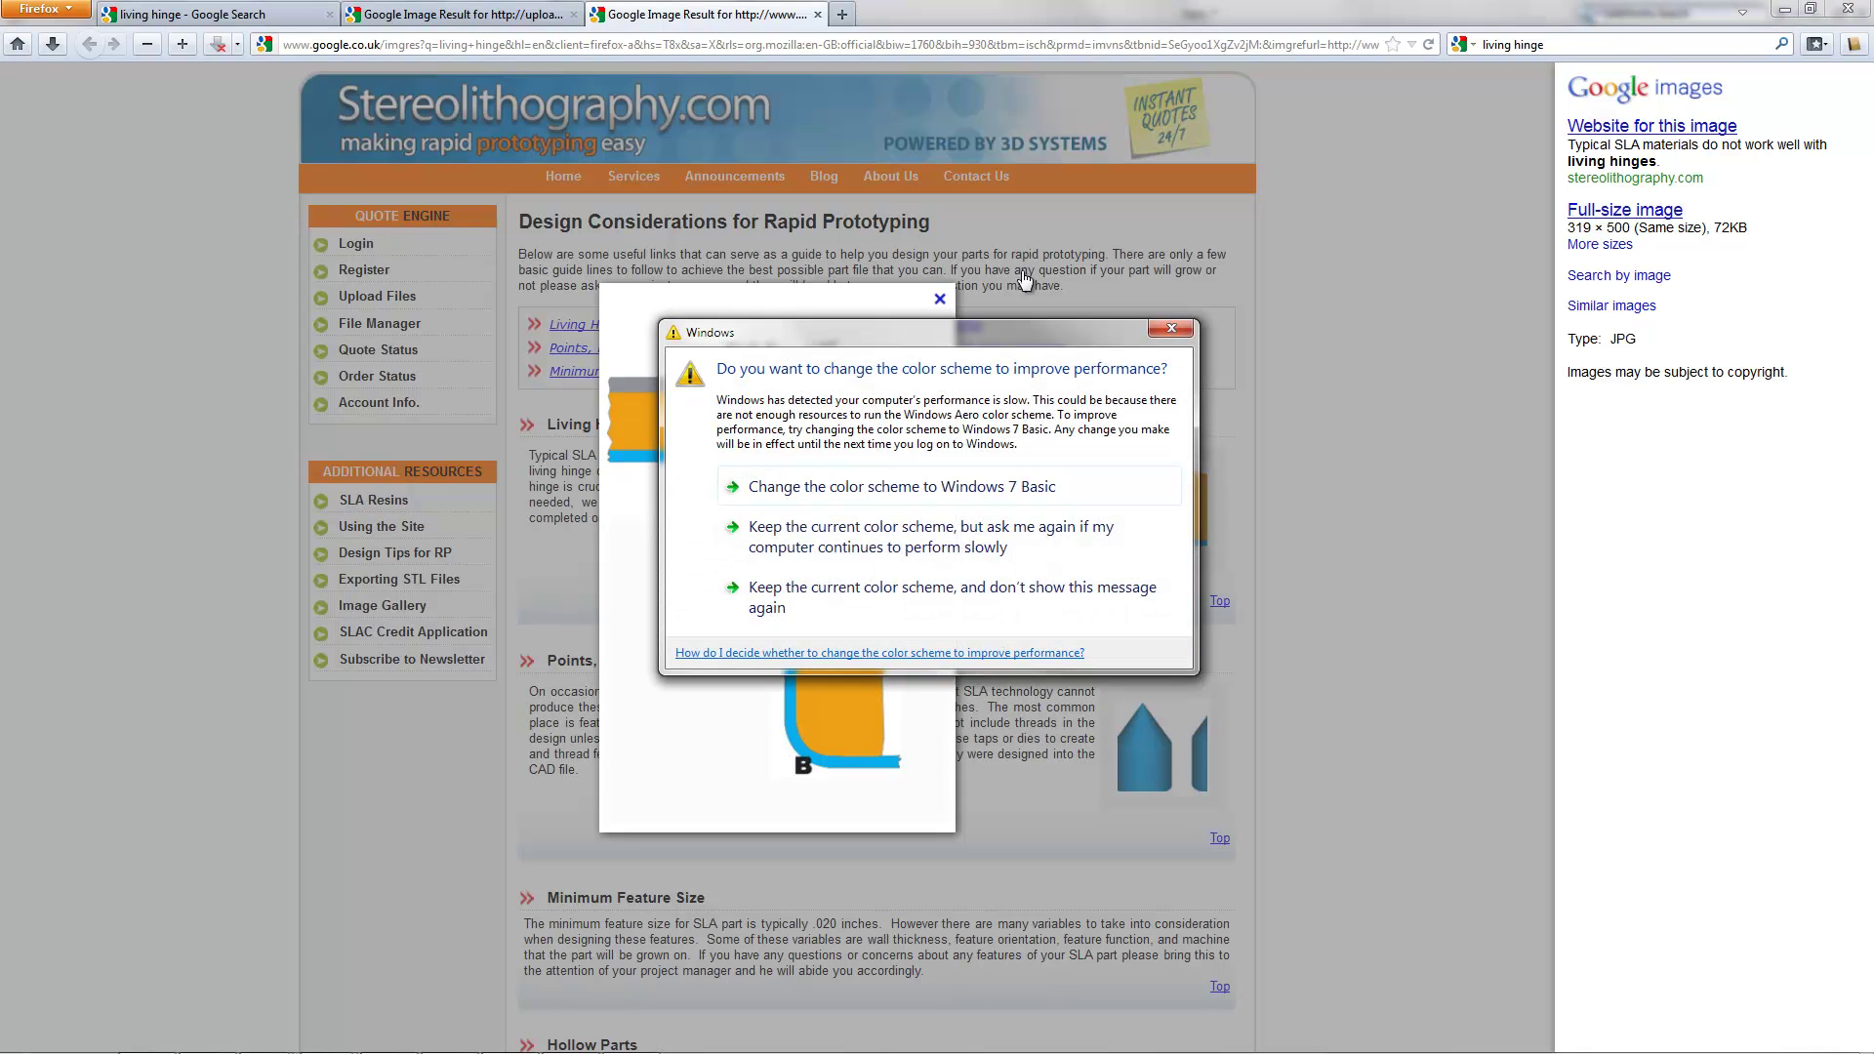
click(1182, 332)
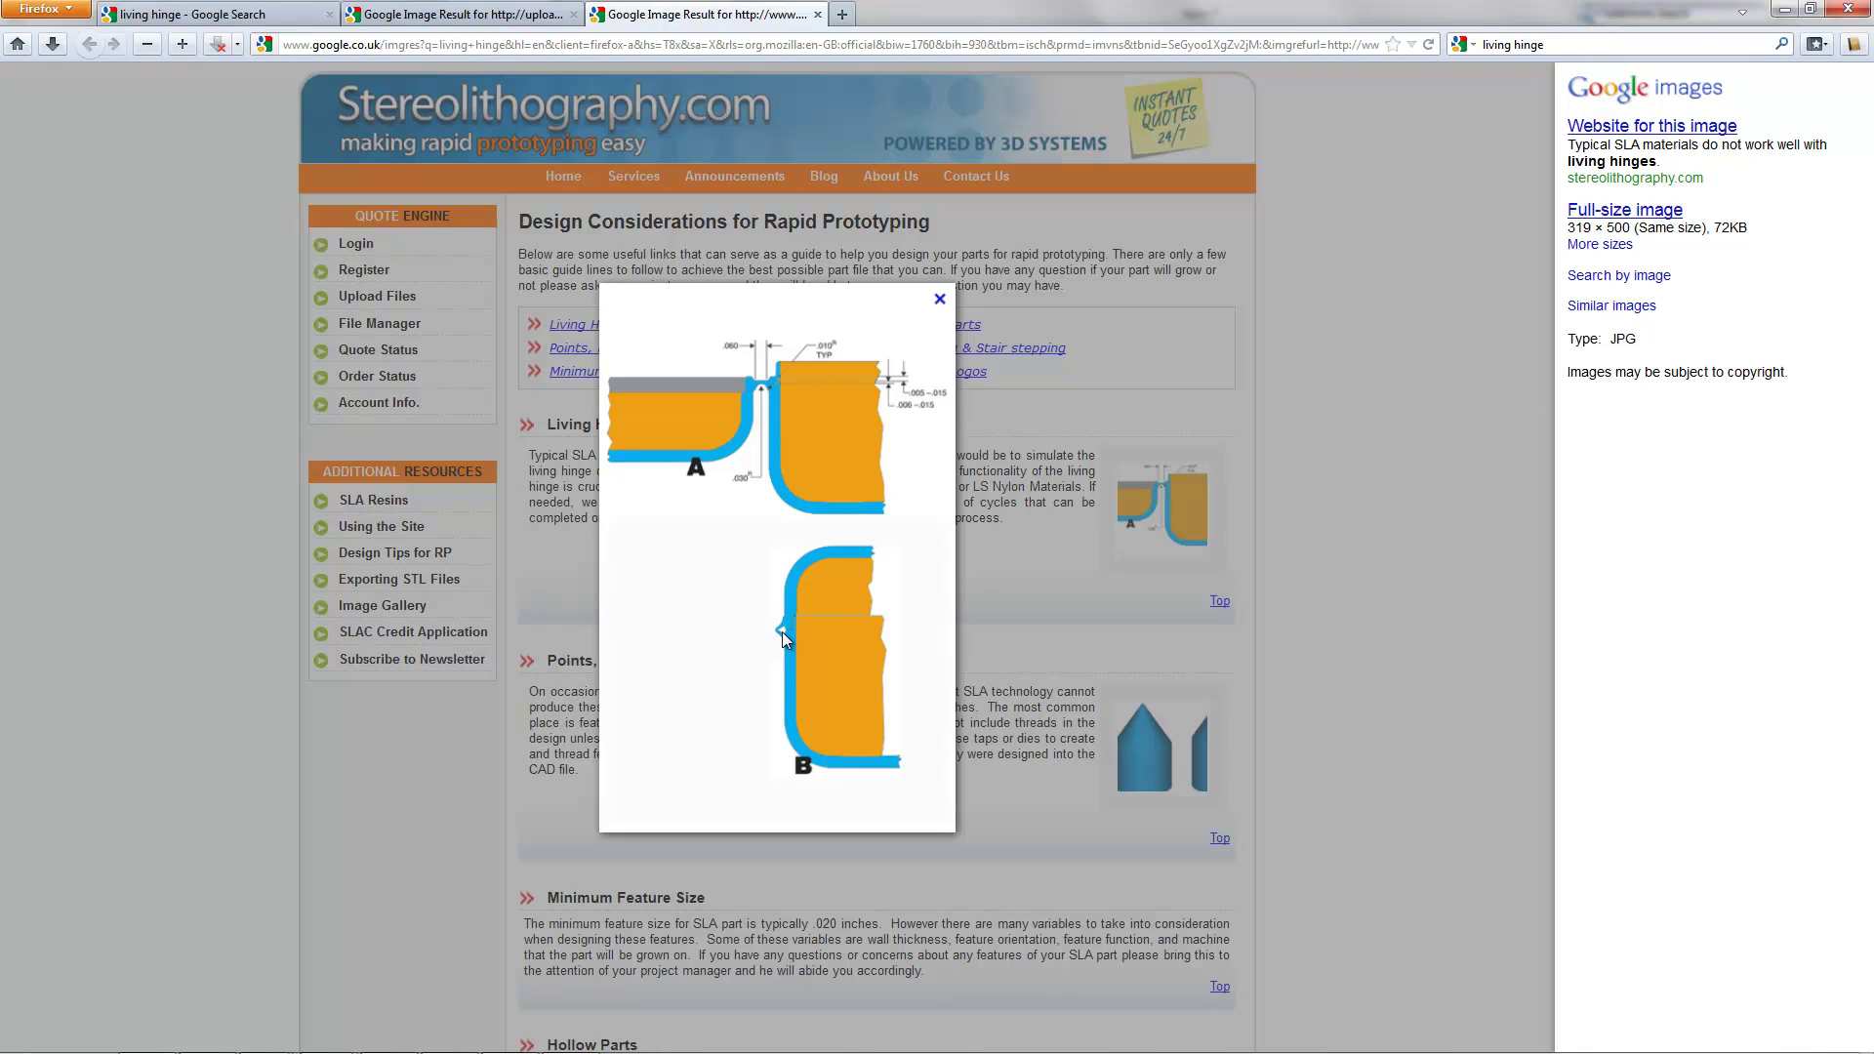
click(1784, 8)
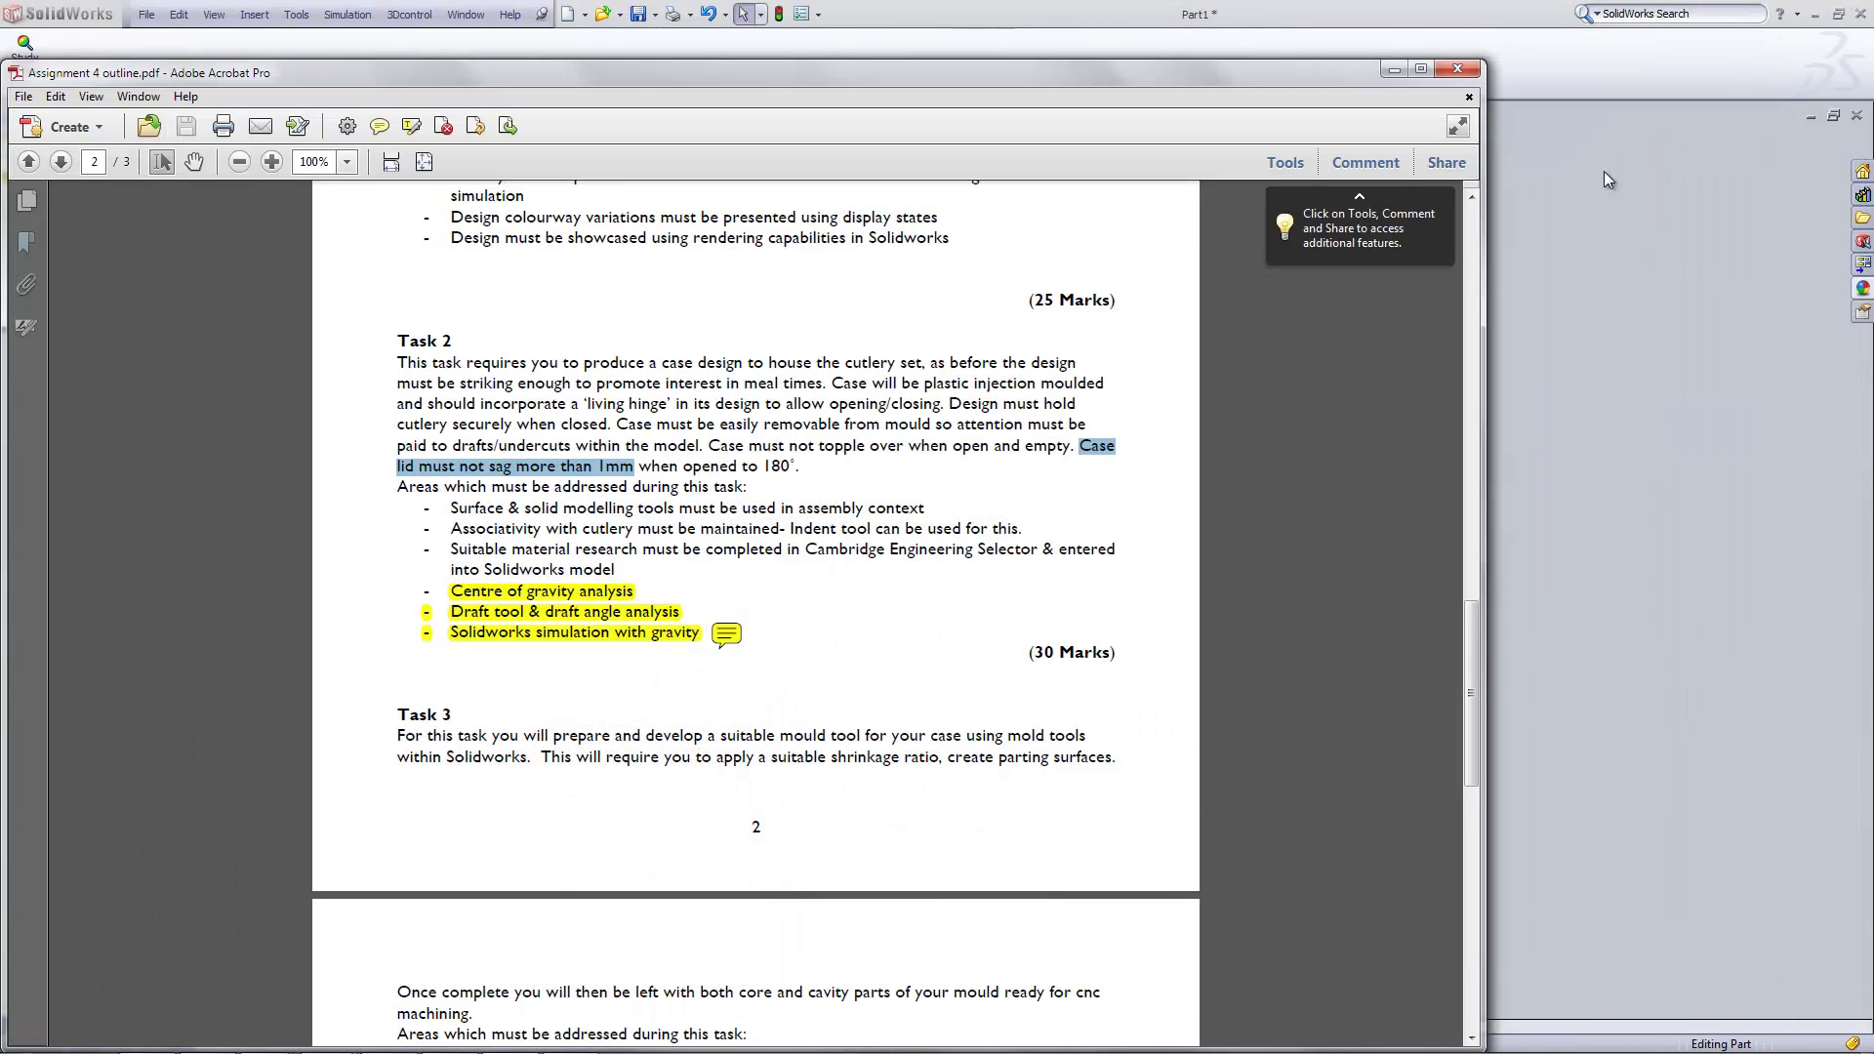
- Switch to the Box part in SolidWorks and activate its Default configuration to view the complete open case
click(1396, 74)
click(467, 15)
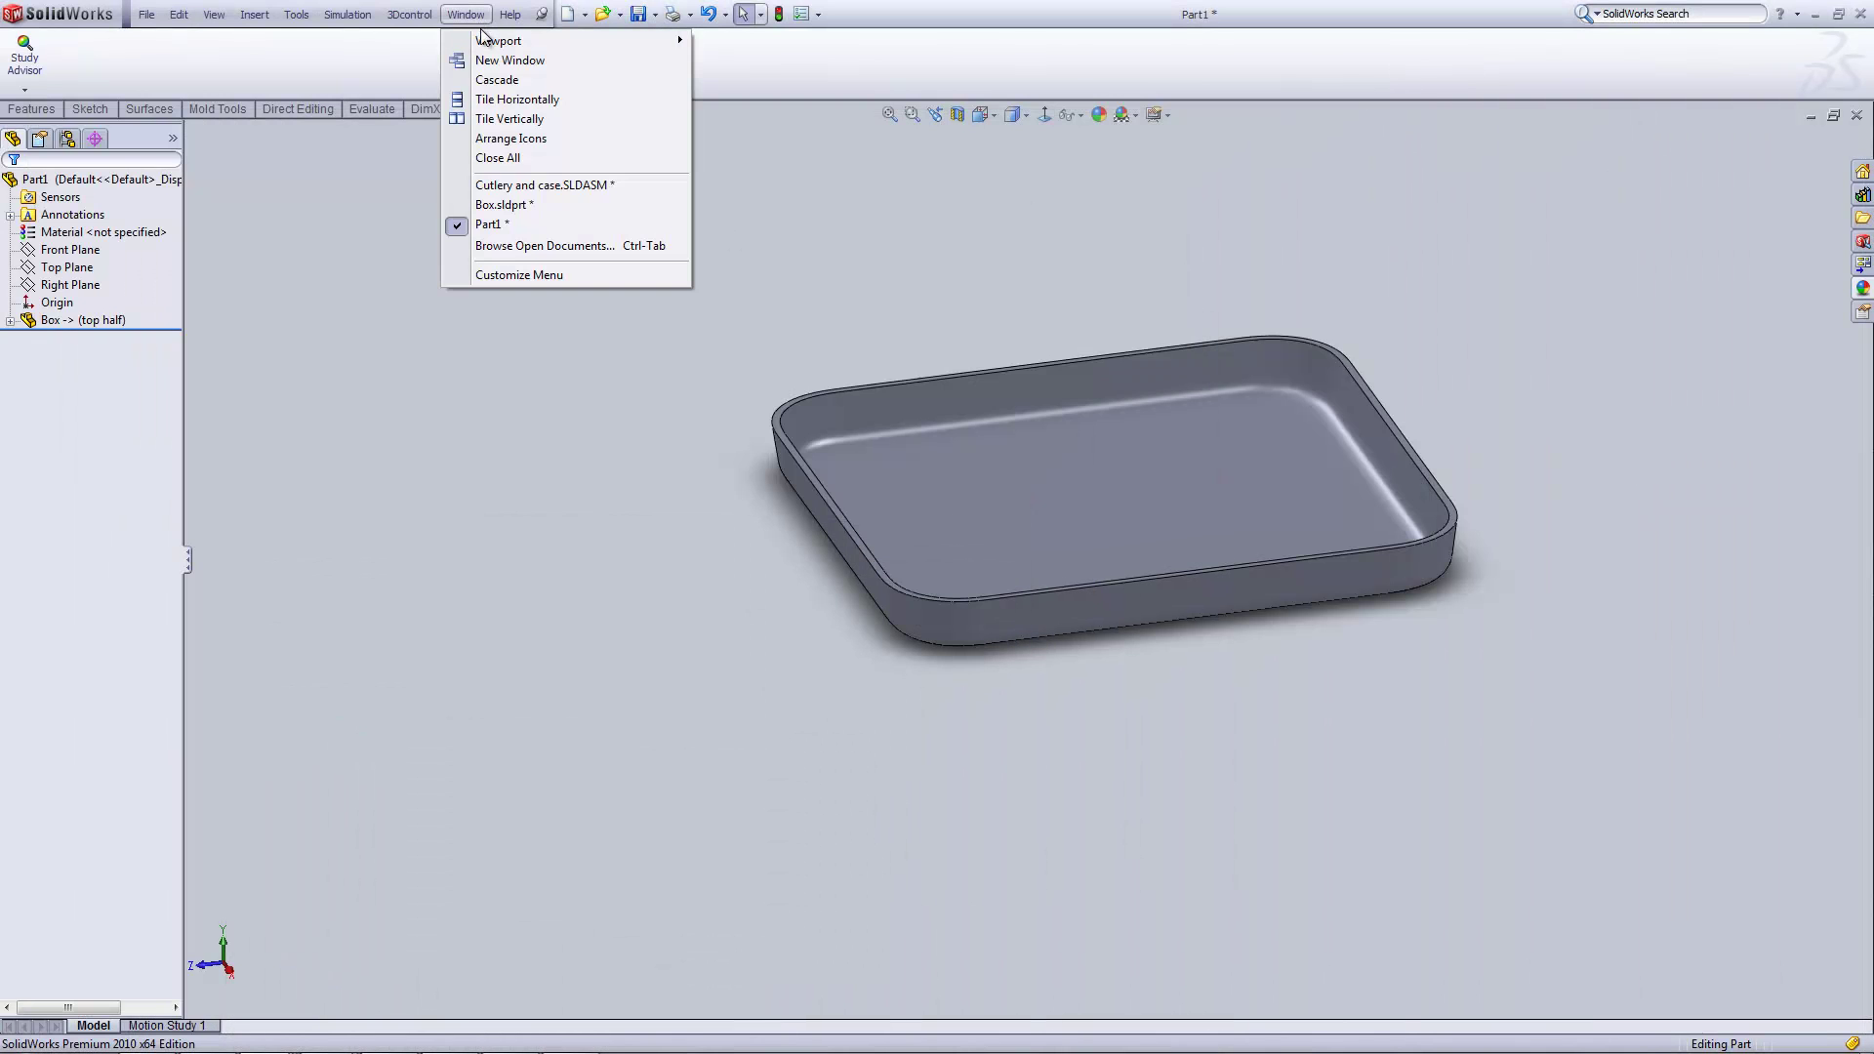
click(520, 205)
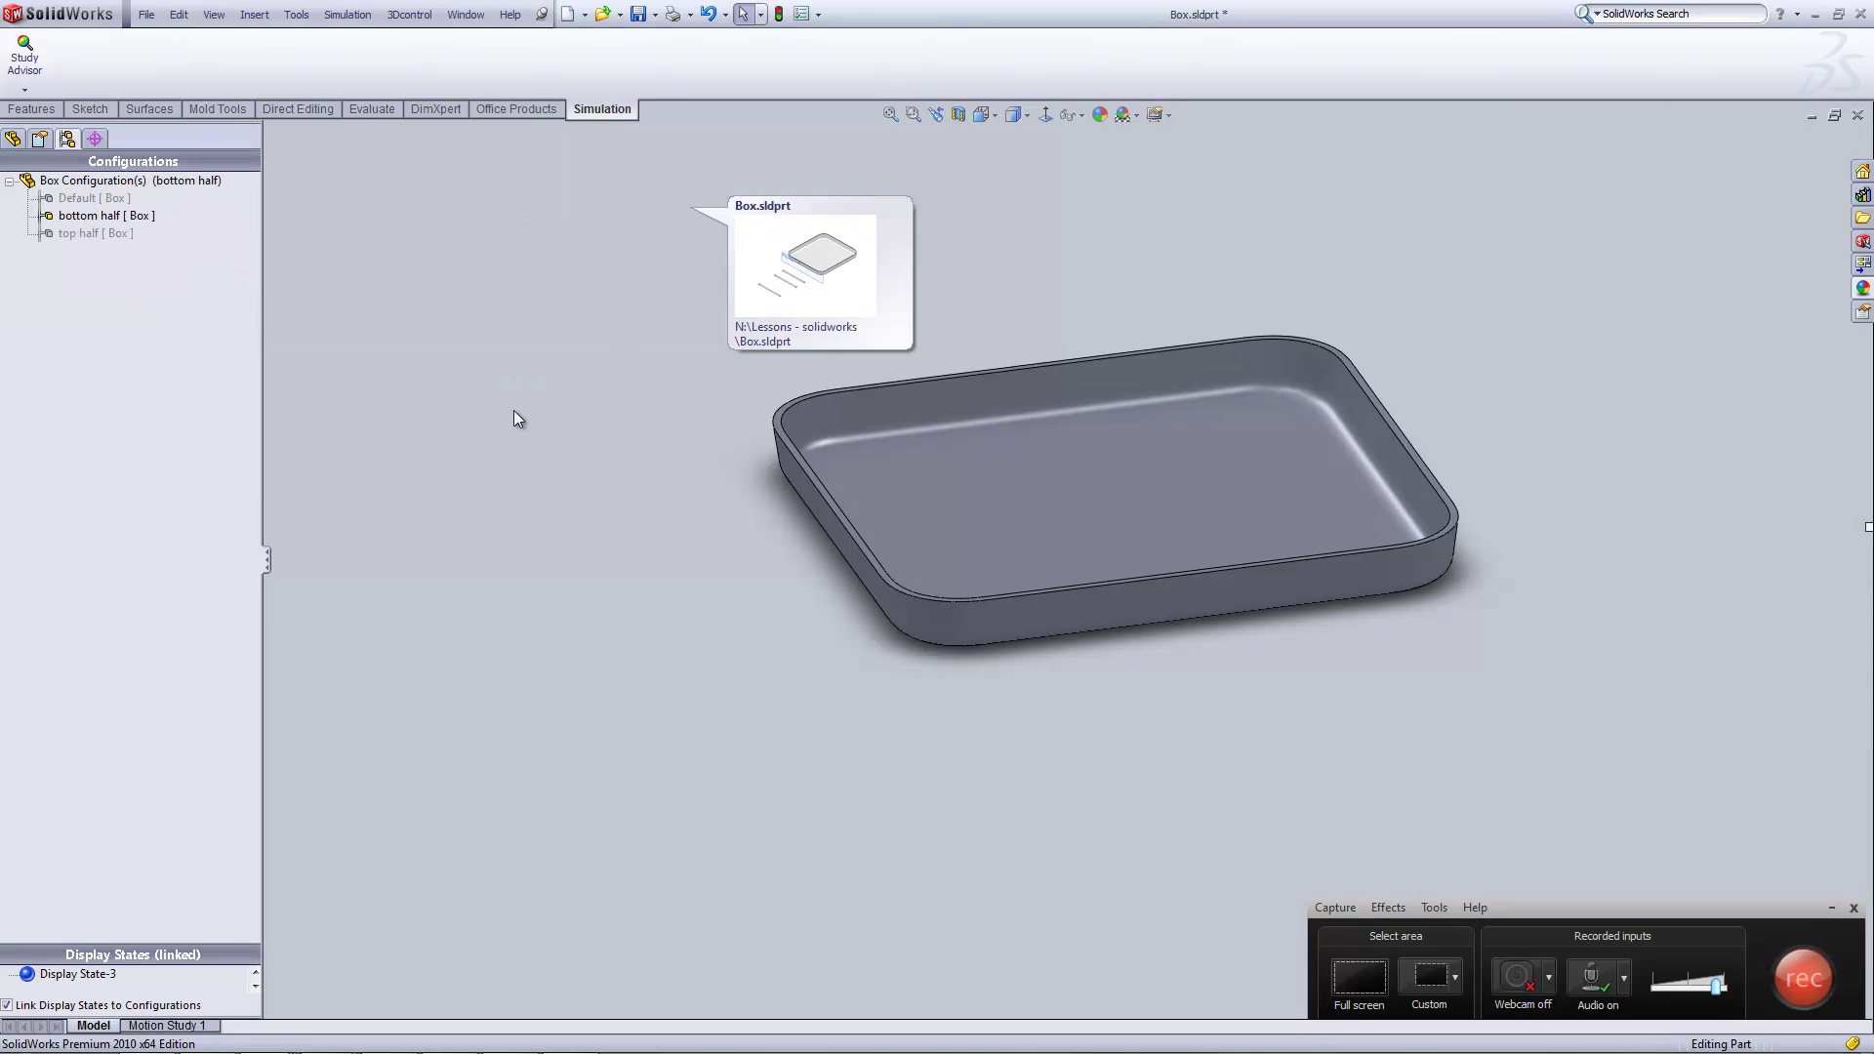
double_click(93, 199)
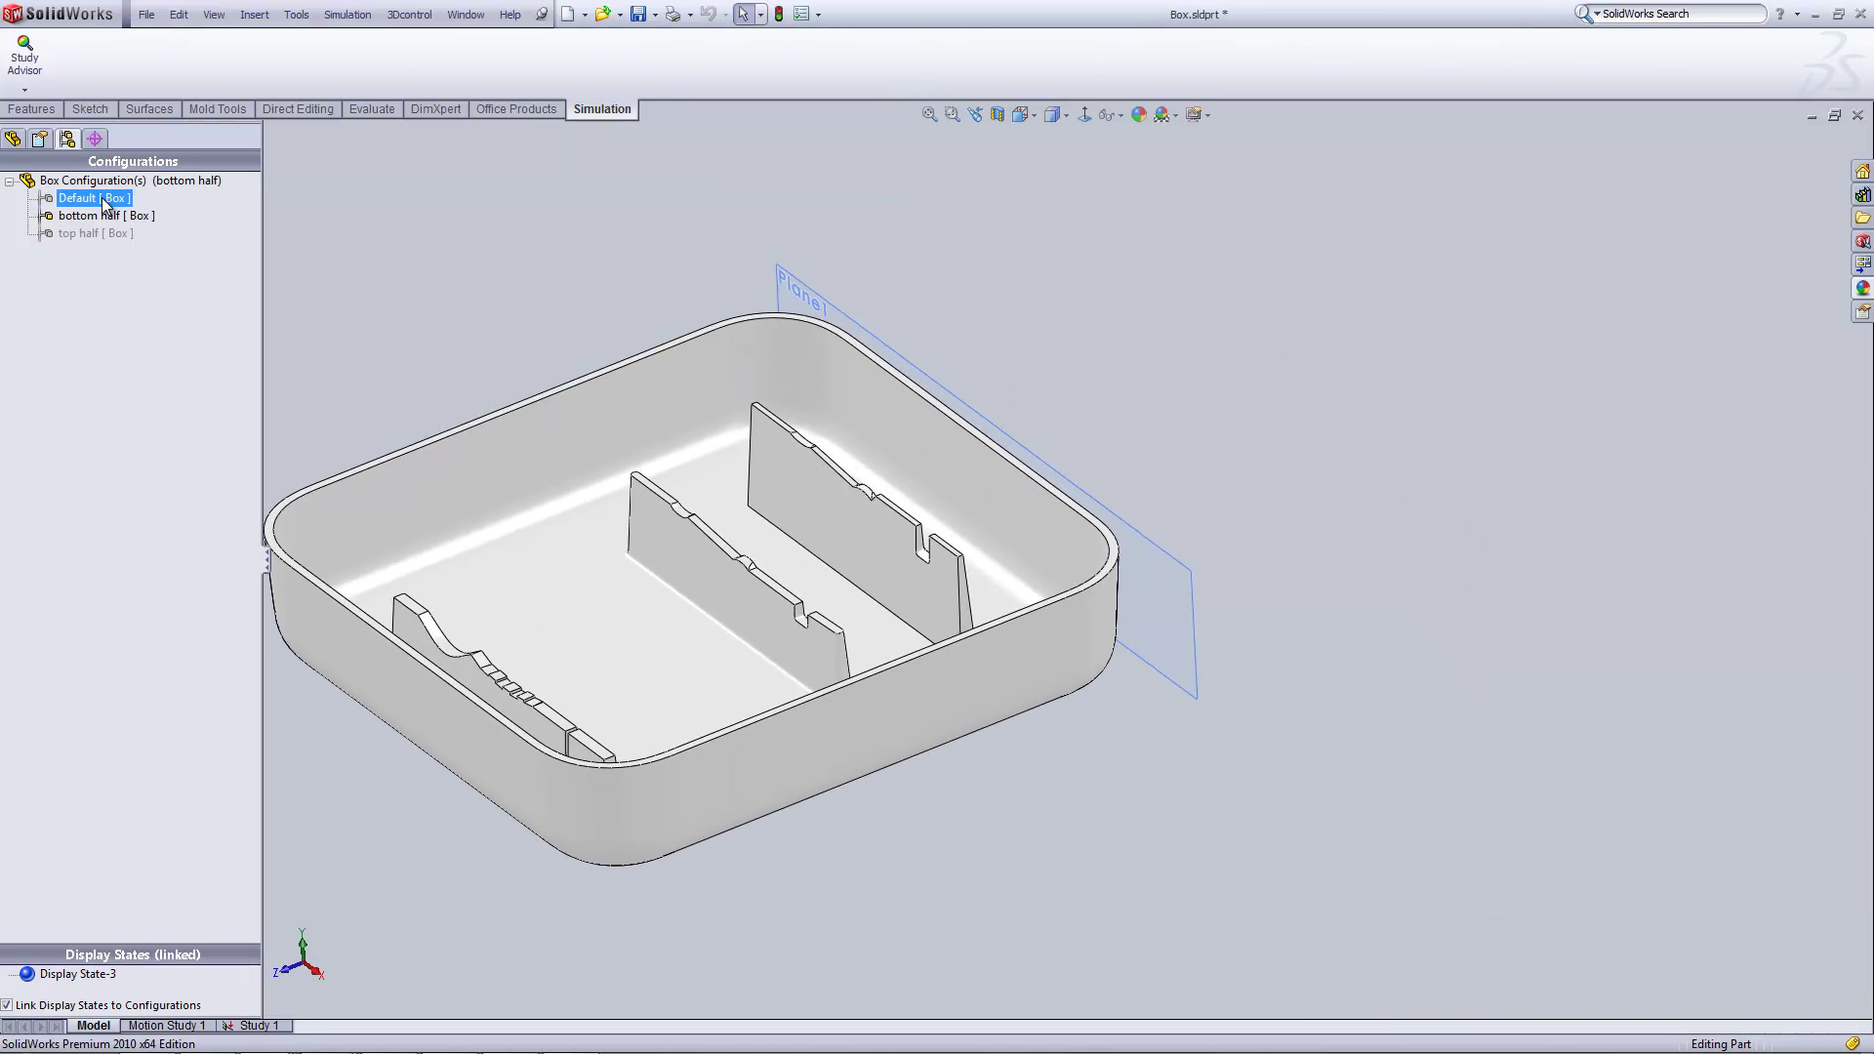
key(f)
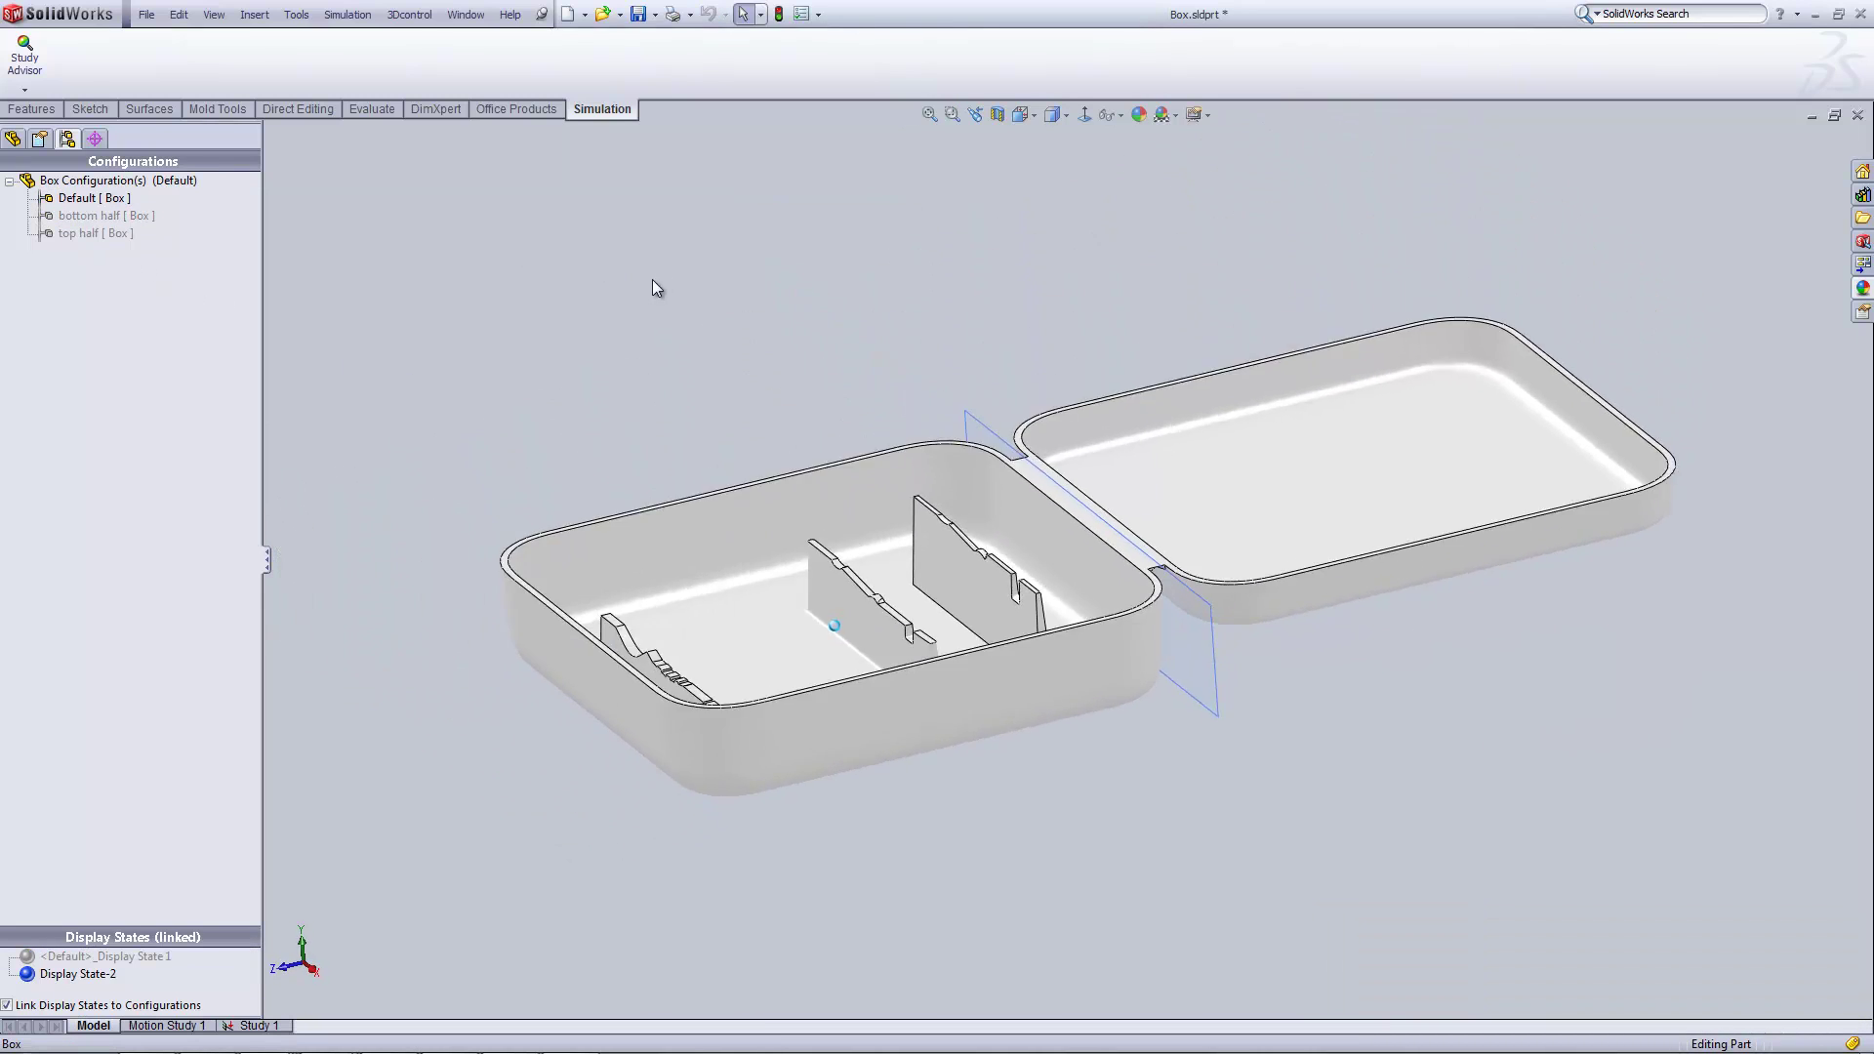
key(ctrl+4)
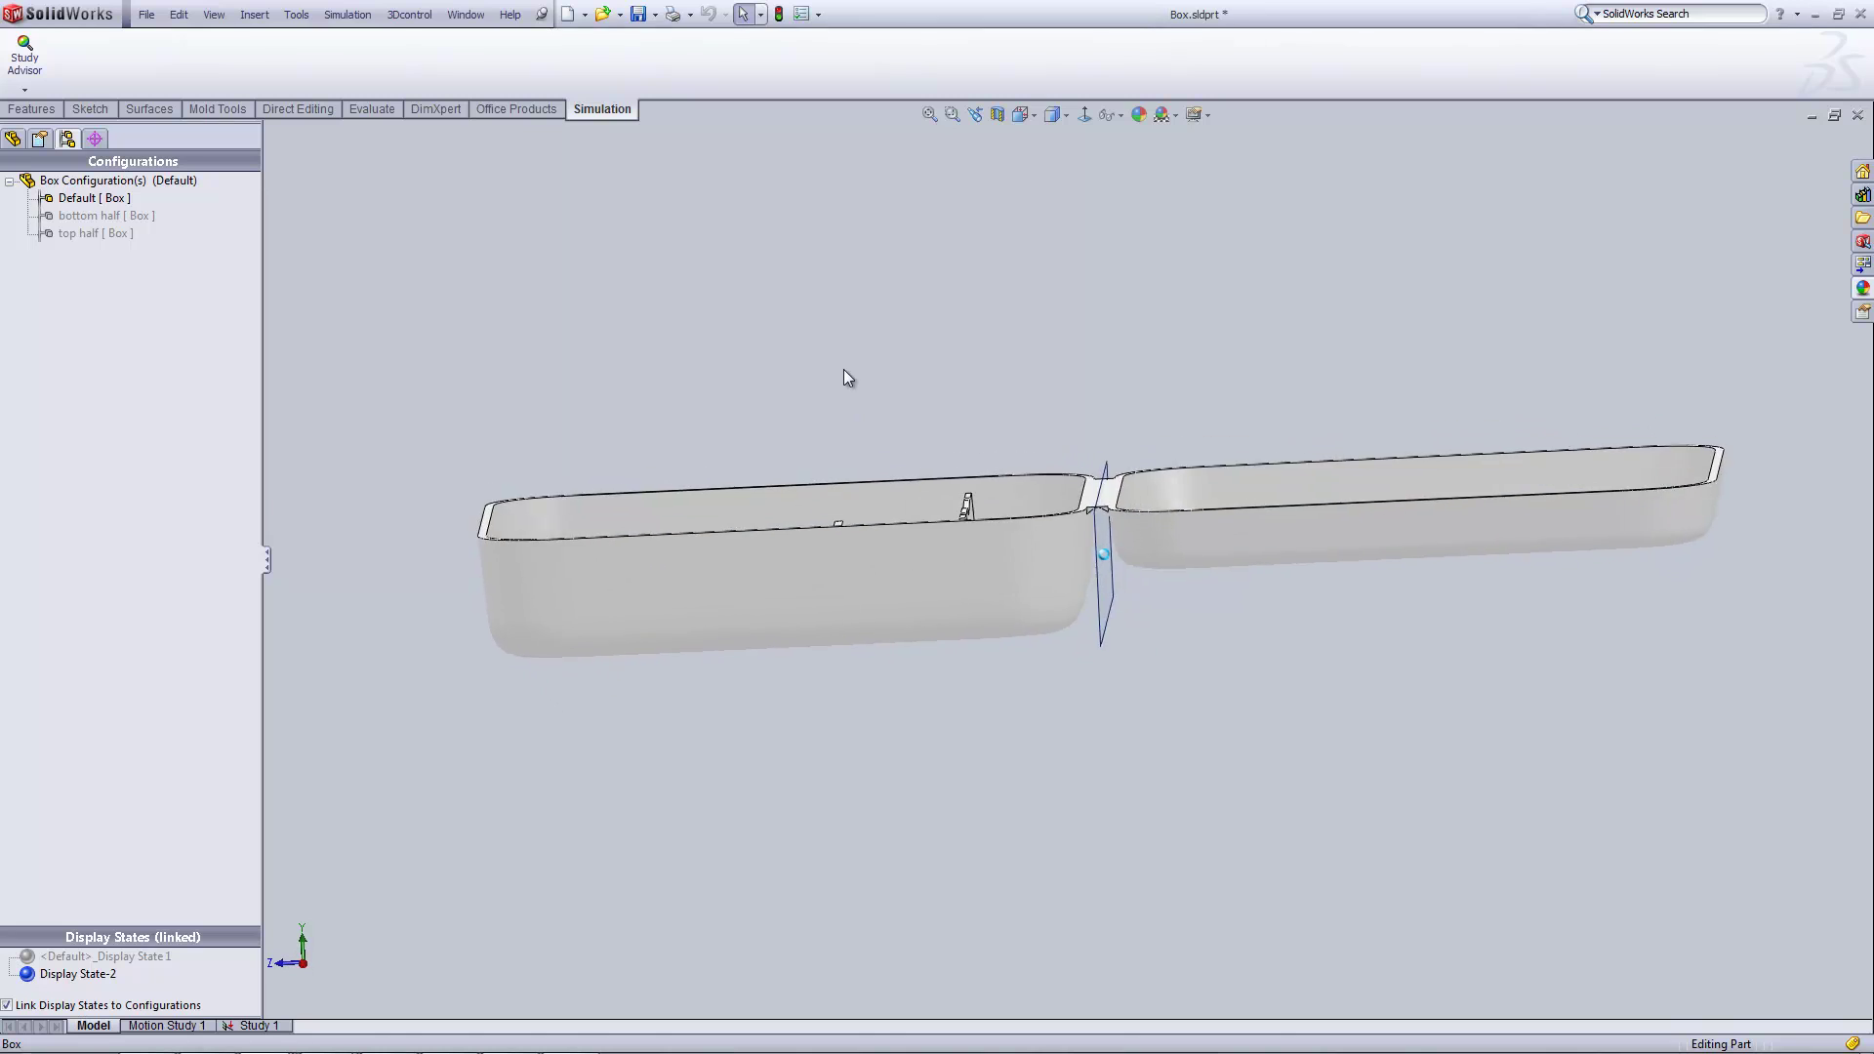
key(ctrl+7)
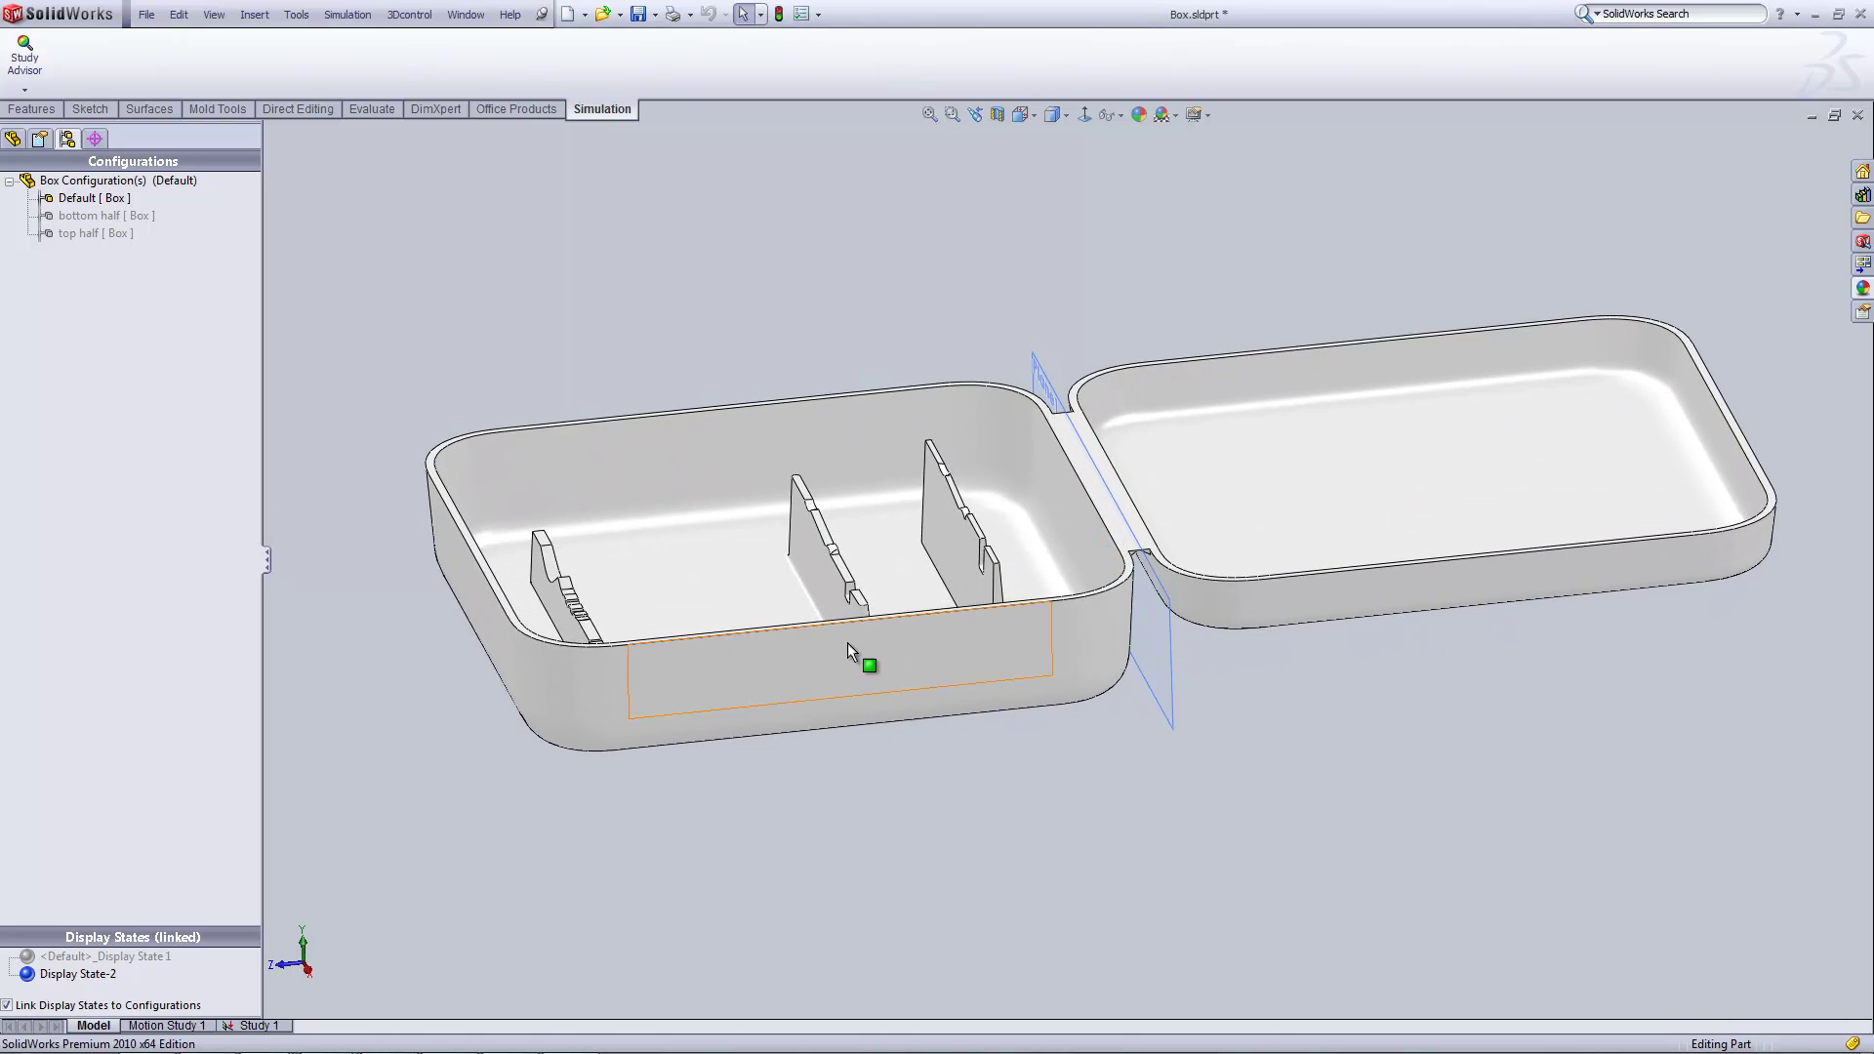
- Highlight the solid body of the case from the feature tree to check what it comprises
click(13, 139)
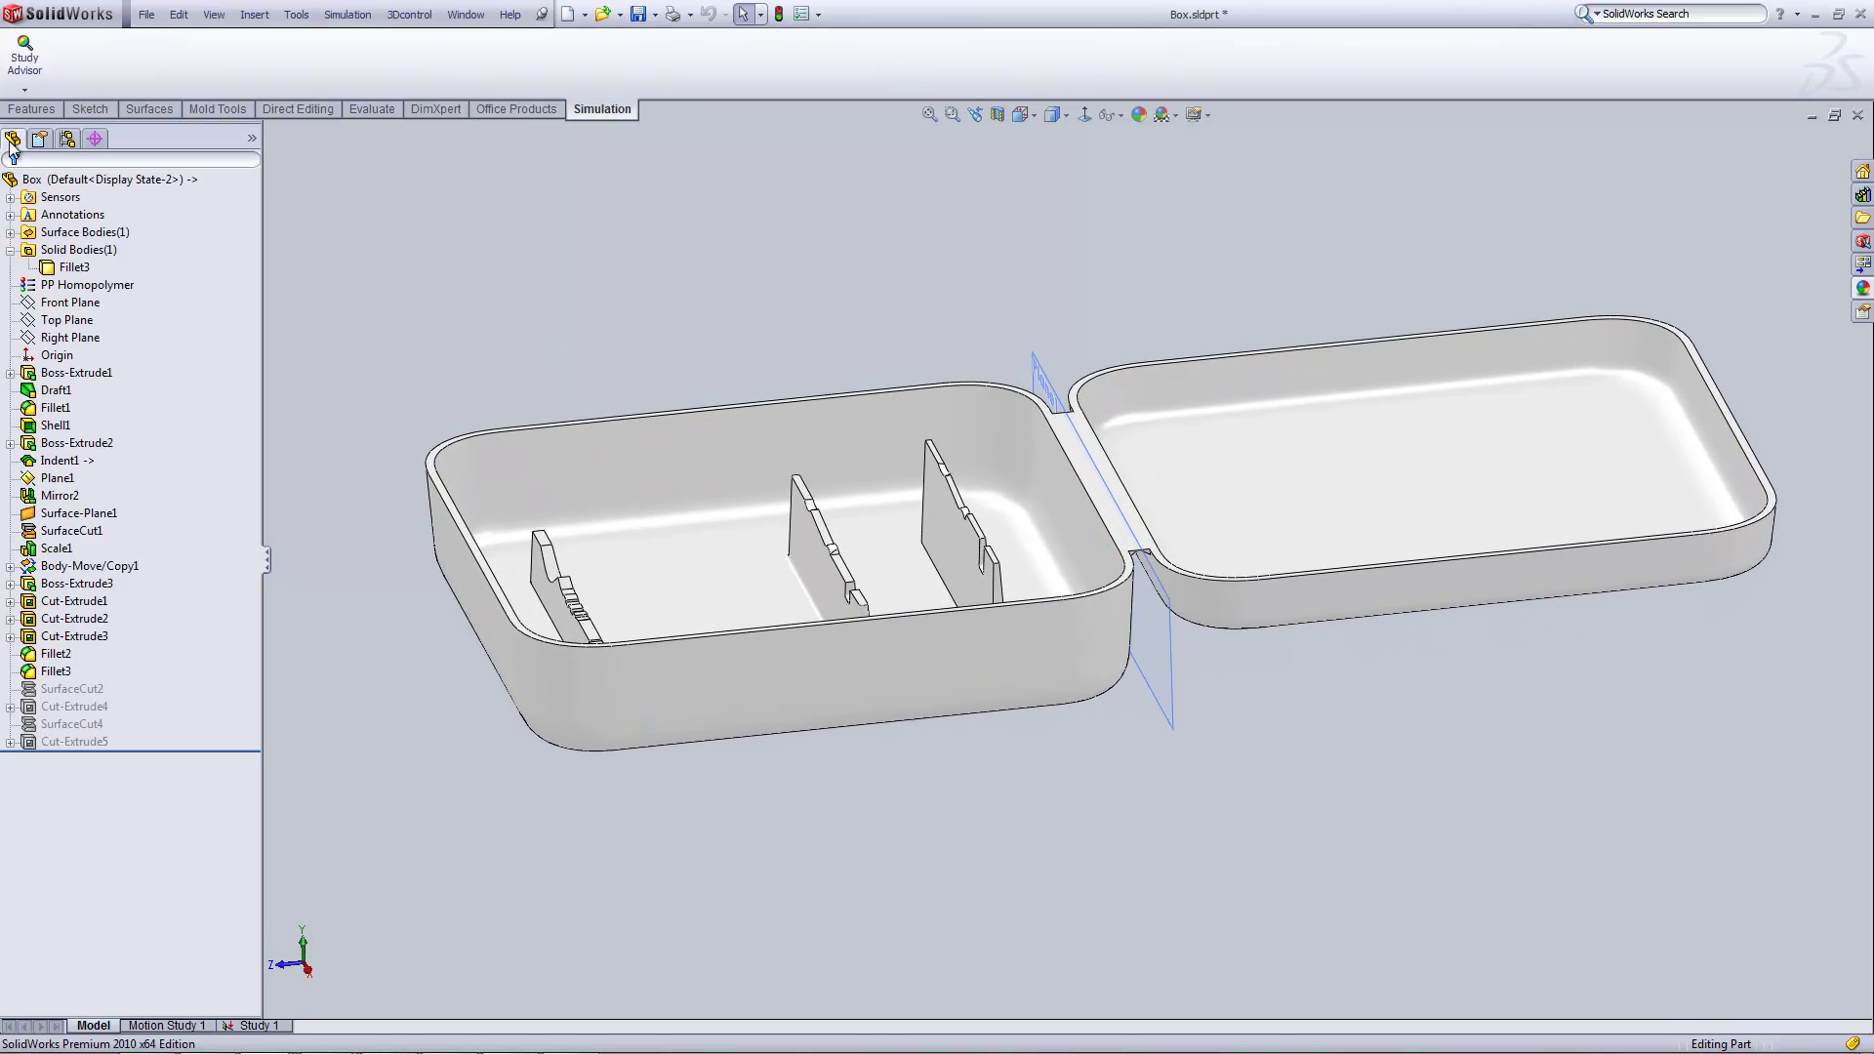
click(73, 268)
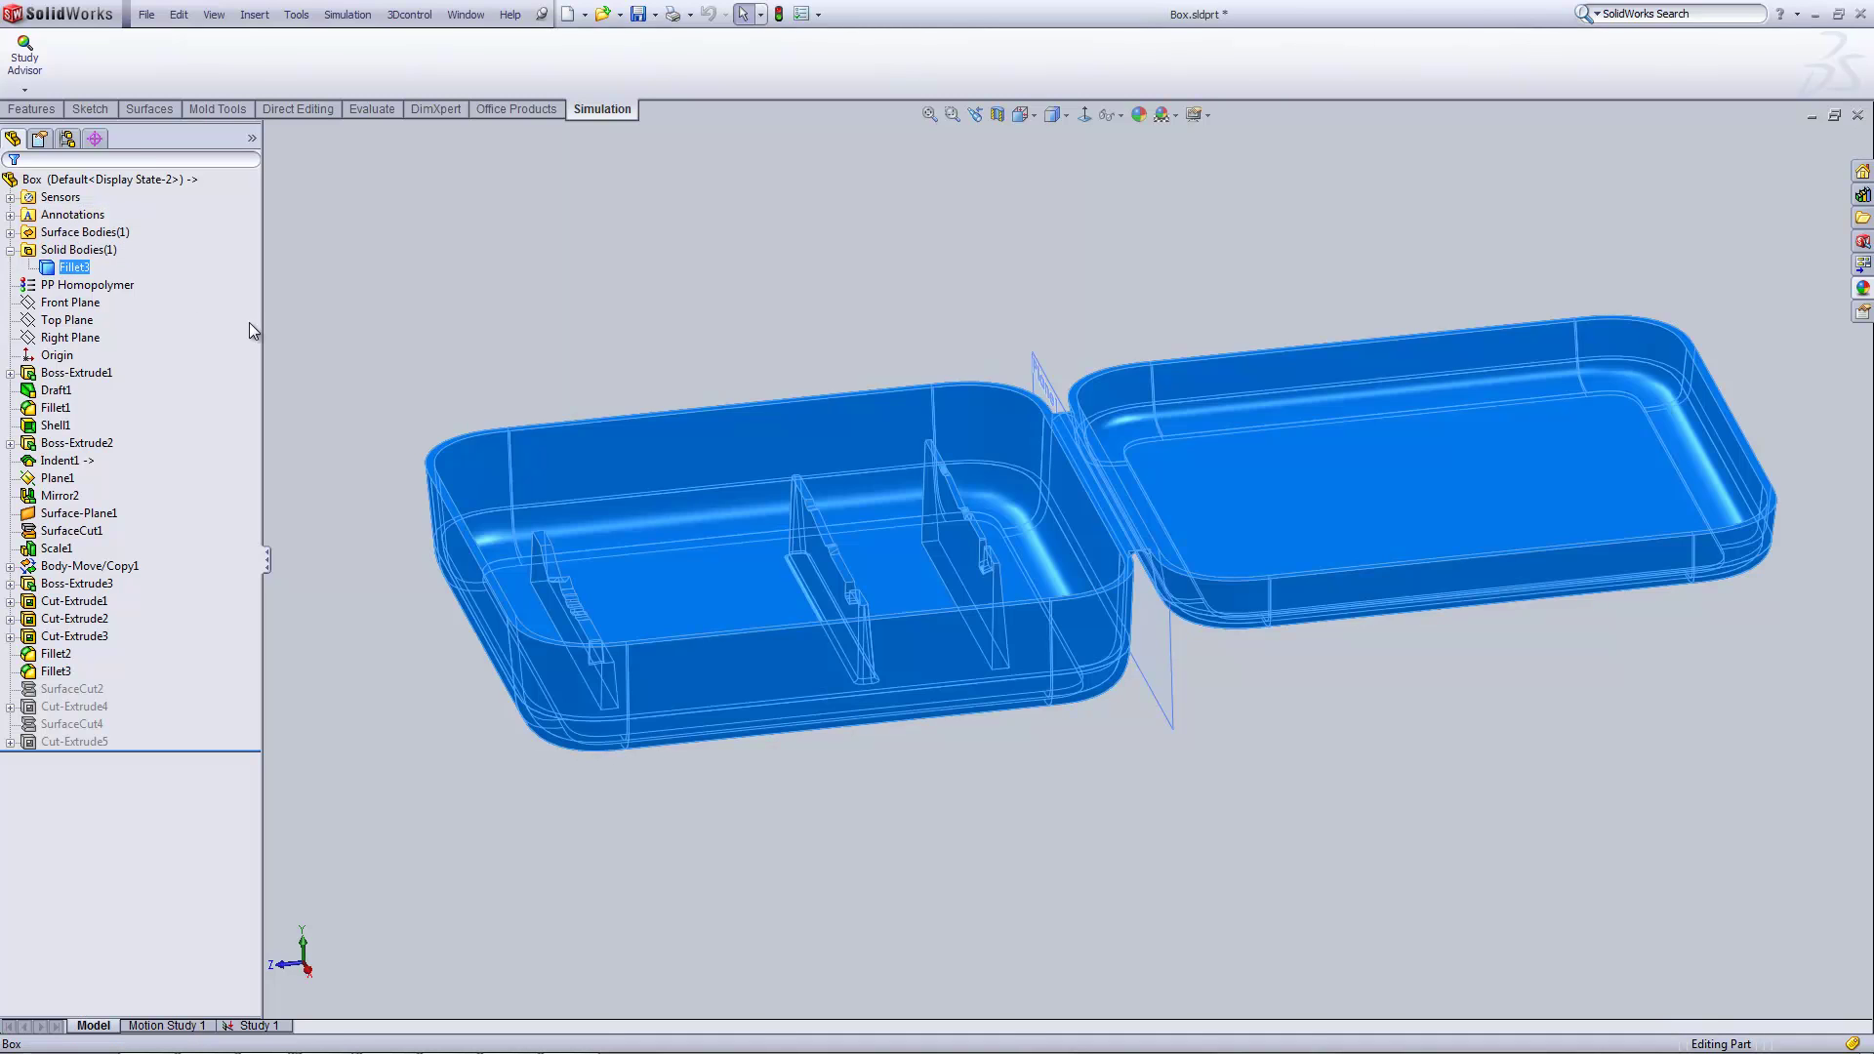
click(559, 324)
- Examine the open case from several angles, including the hinge, the lid and the base floor
middle_drag(558, 324, 1185, 651)
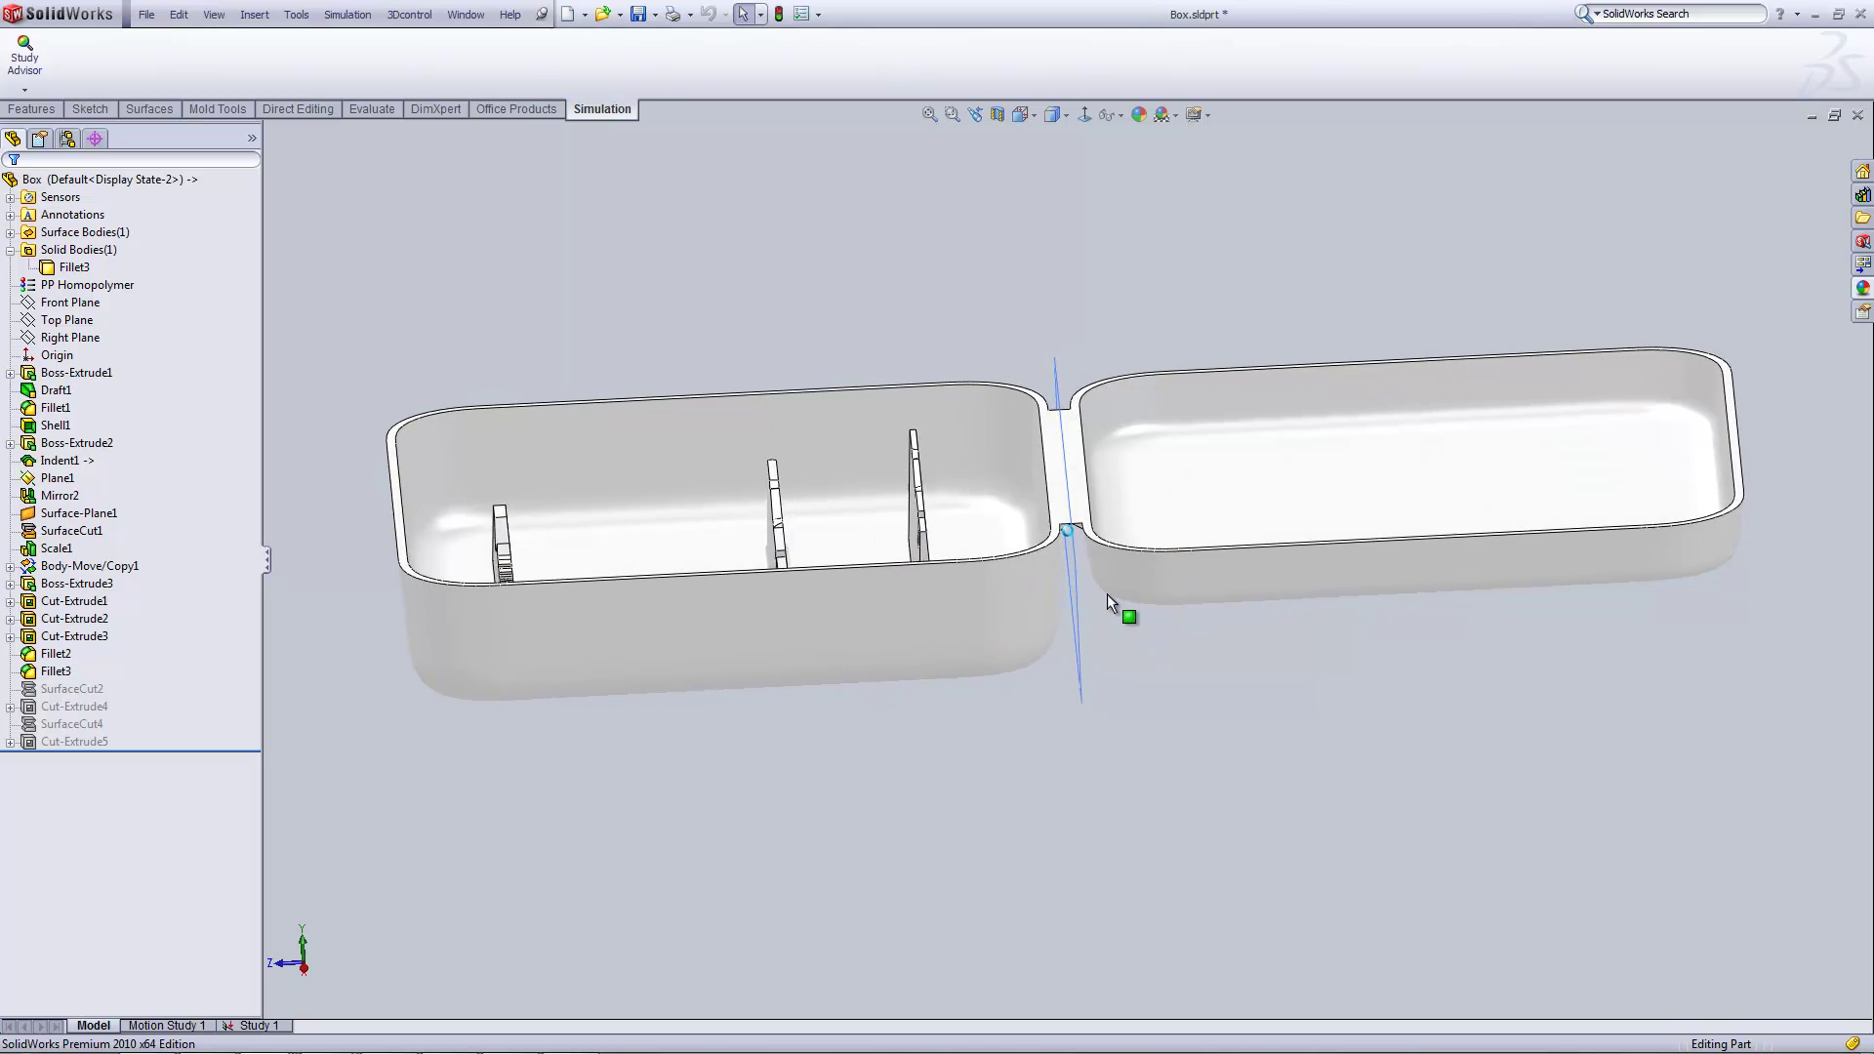
key(Down)
key(Down)
key(Down)
key(Down)
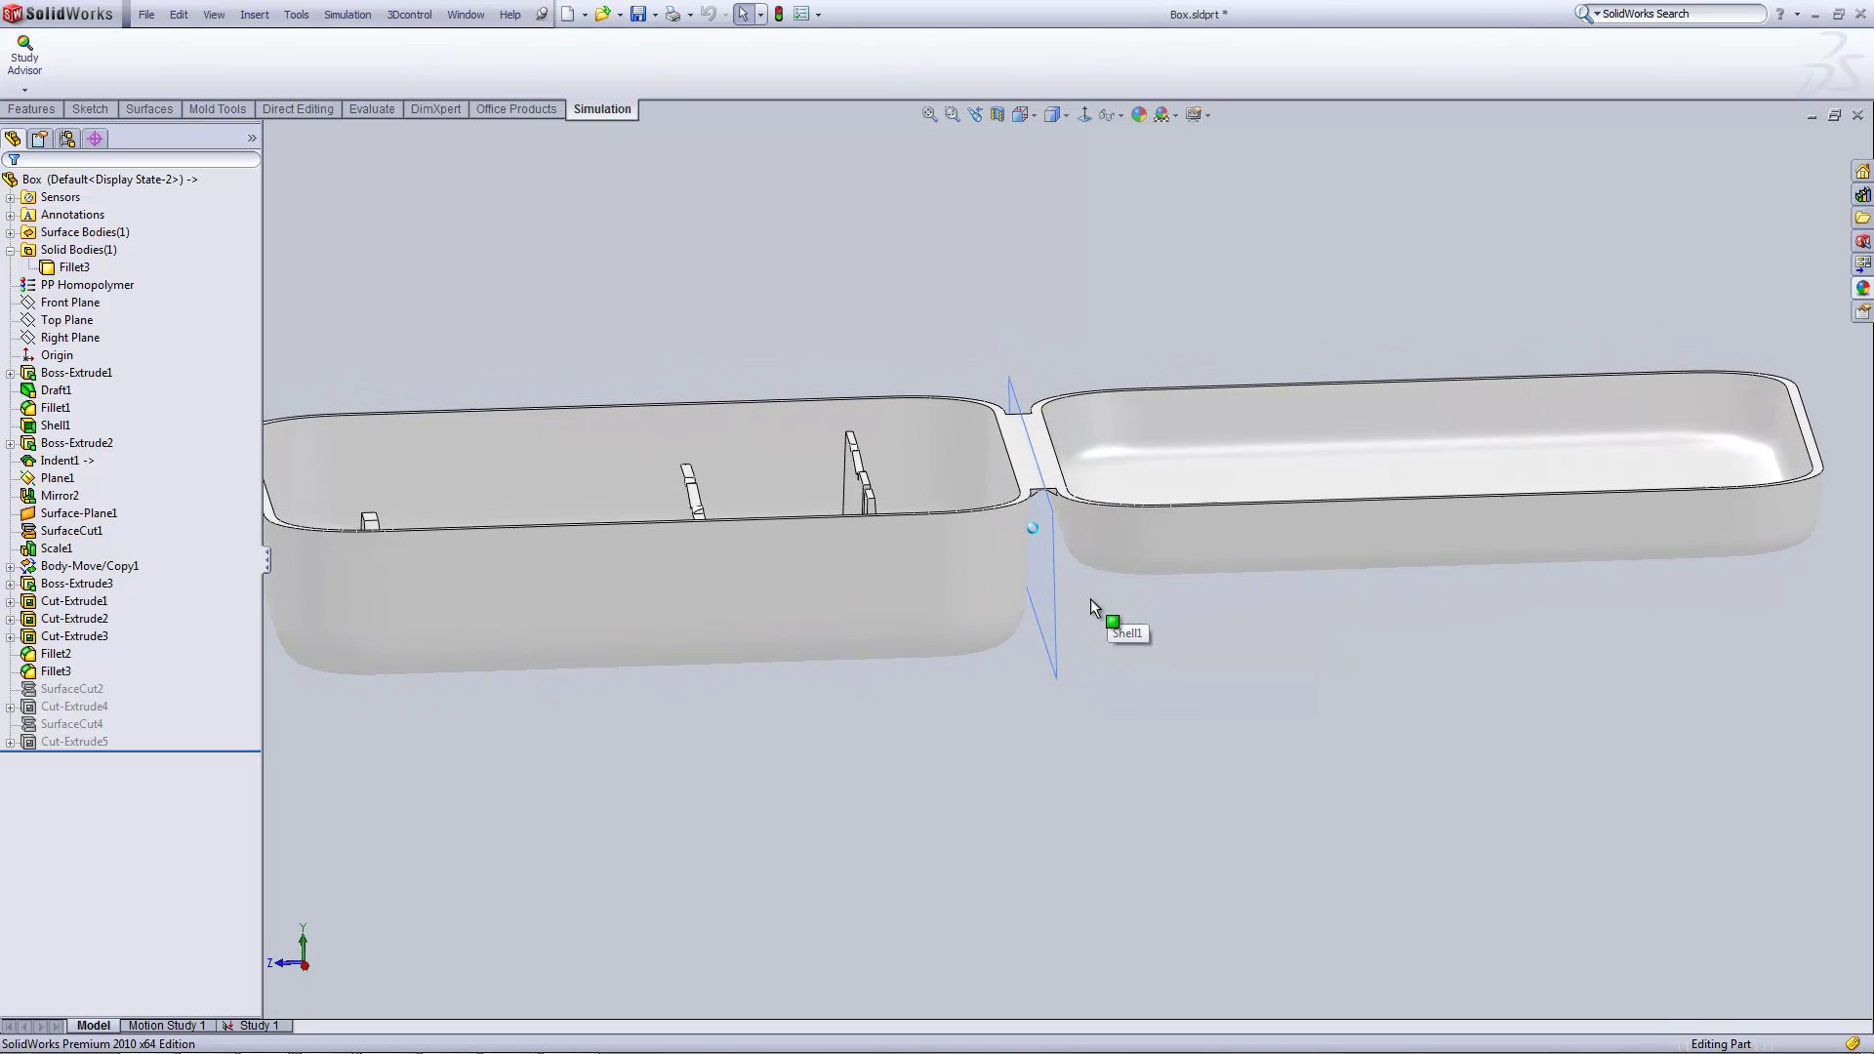
key(Up)
key(Up)
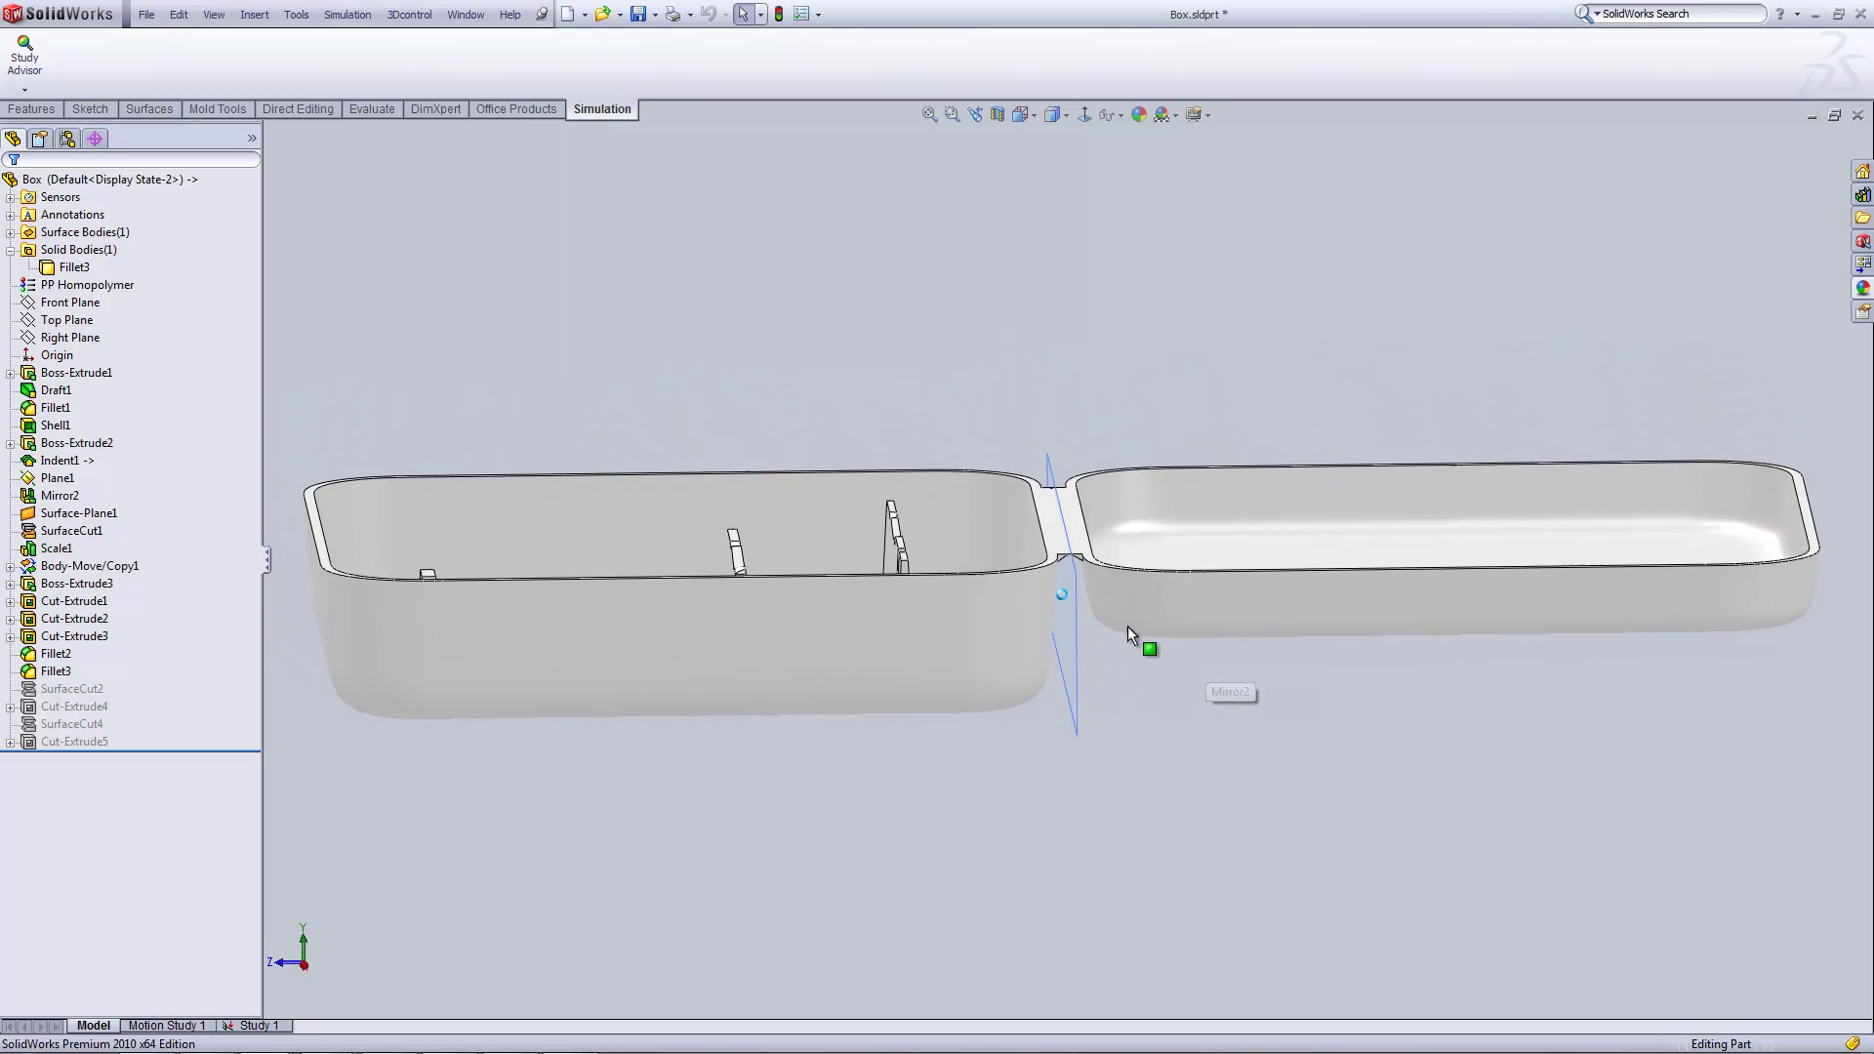
key(Up)
key(Up)
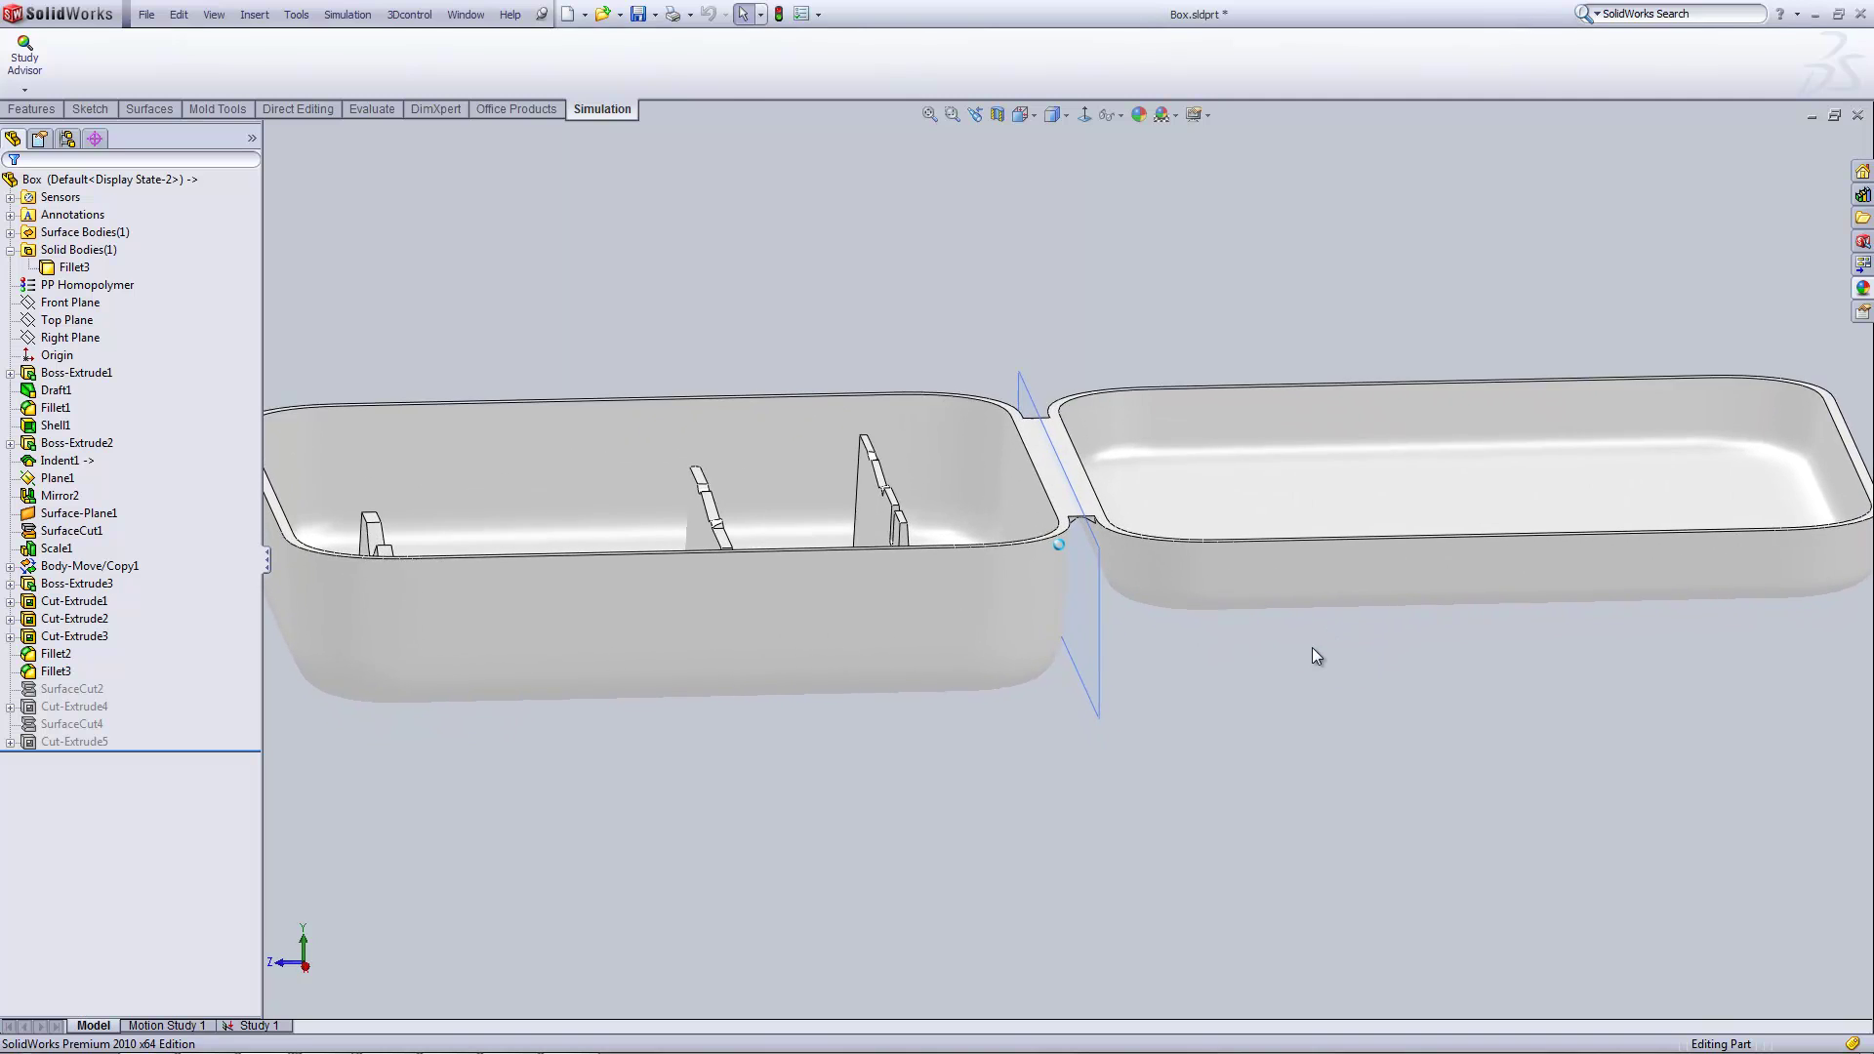
scroll(1307, 642, down, 2)
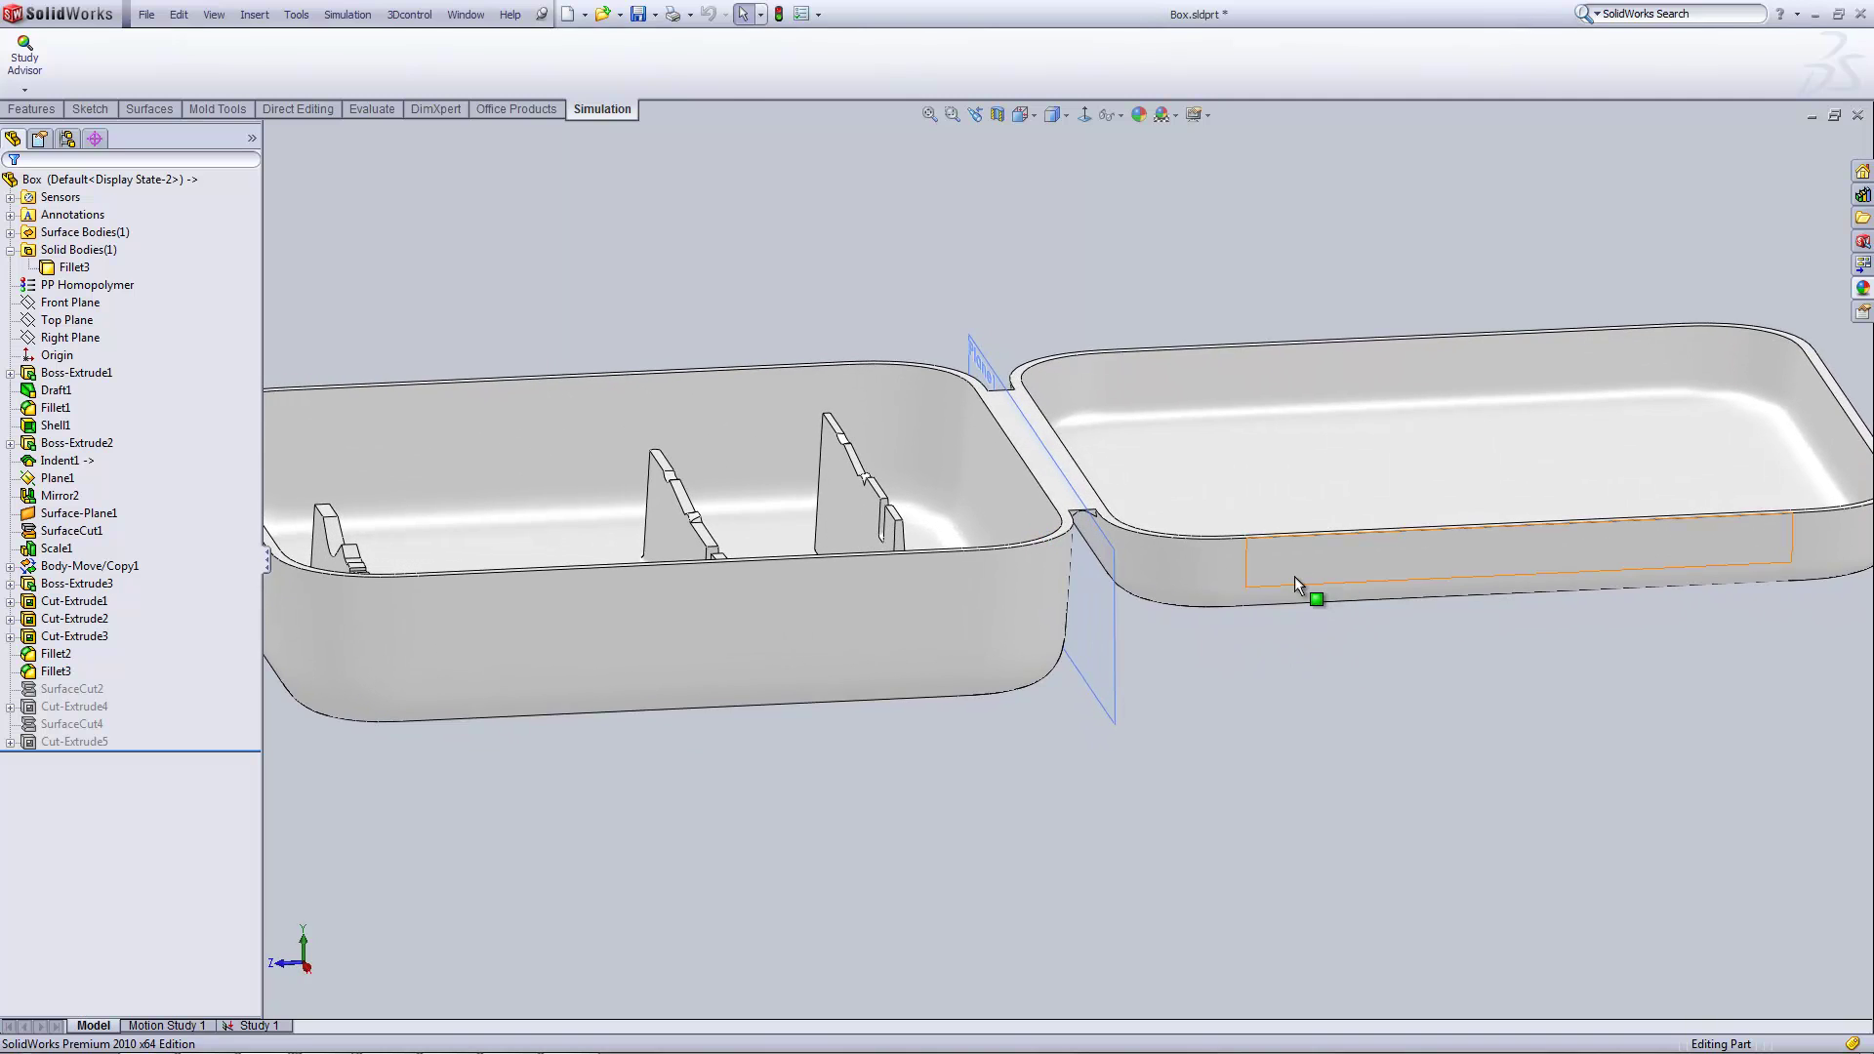
scroll(1245, 668, up, 2)
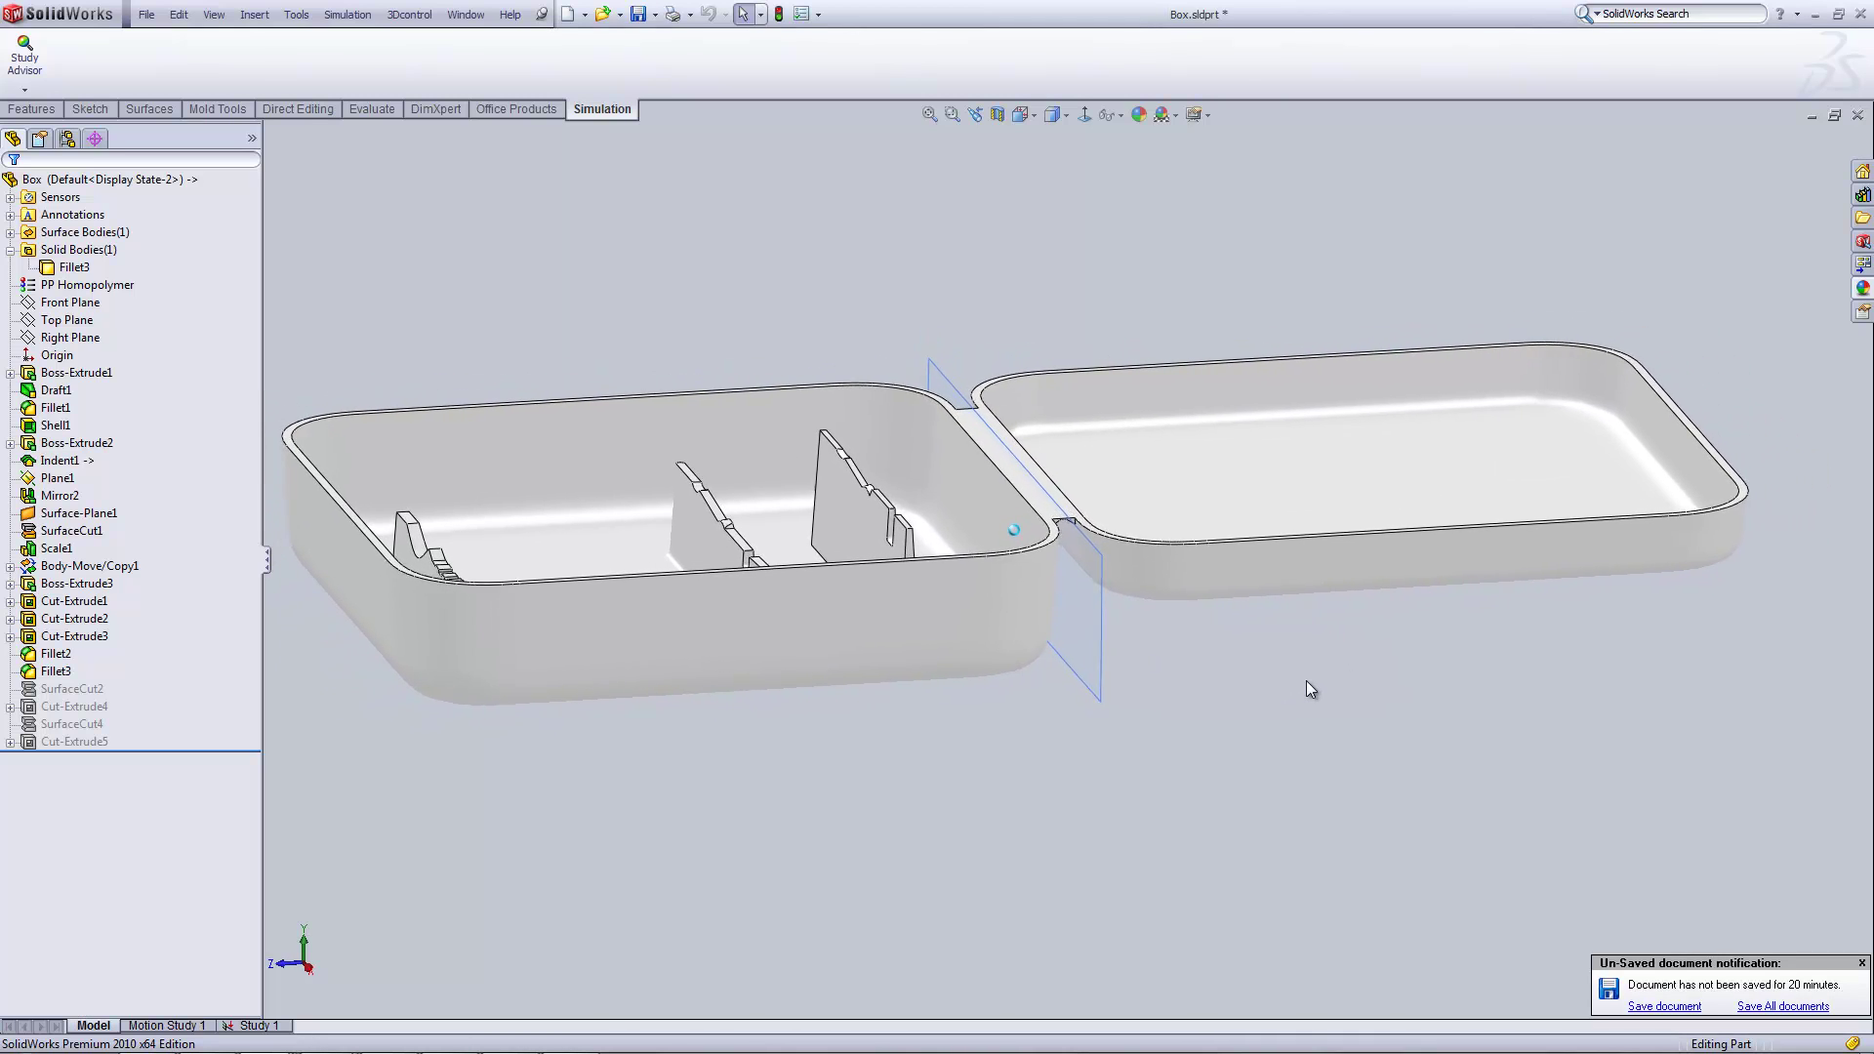
click(1226, 465)
click(645, 563)
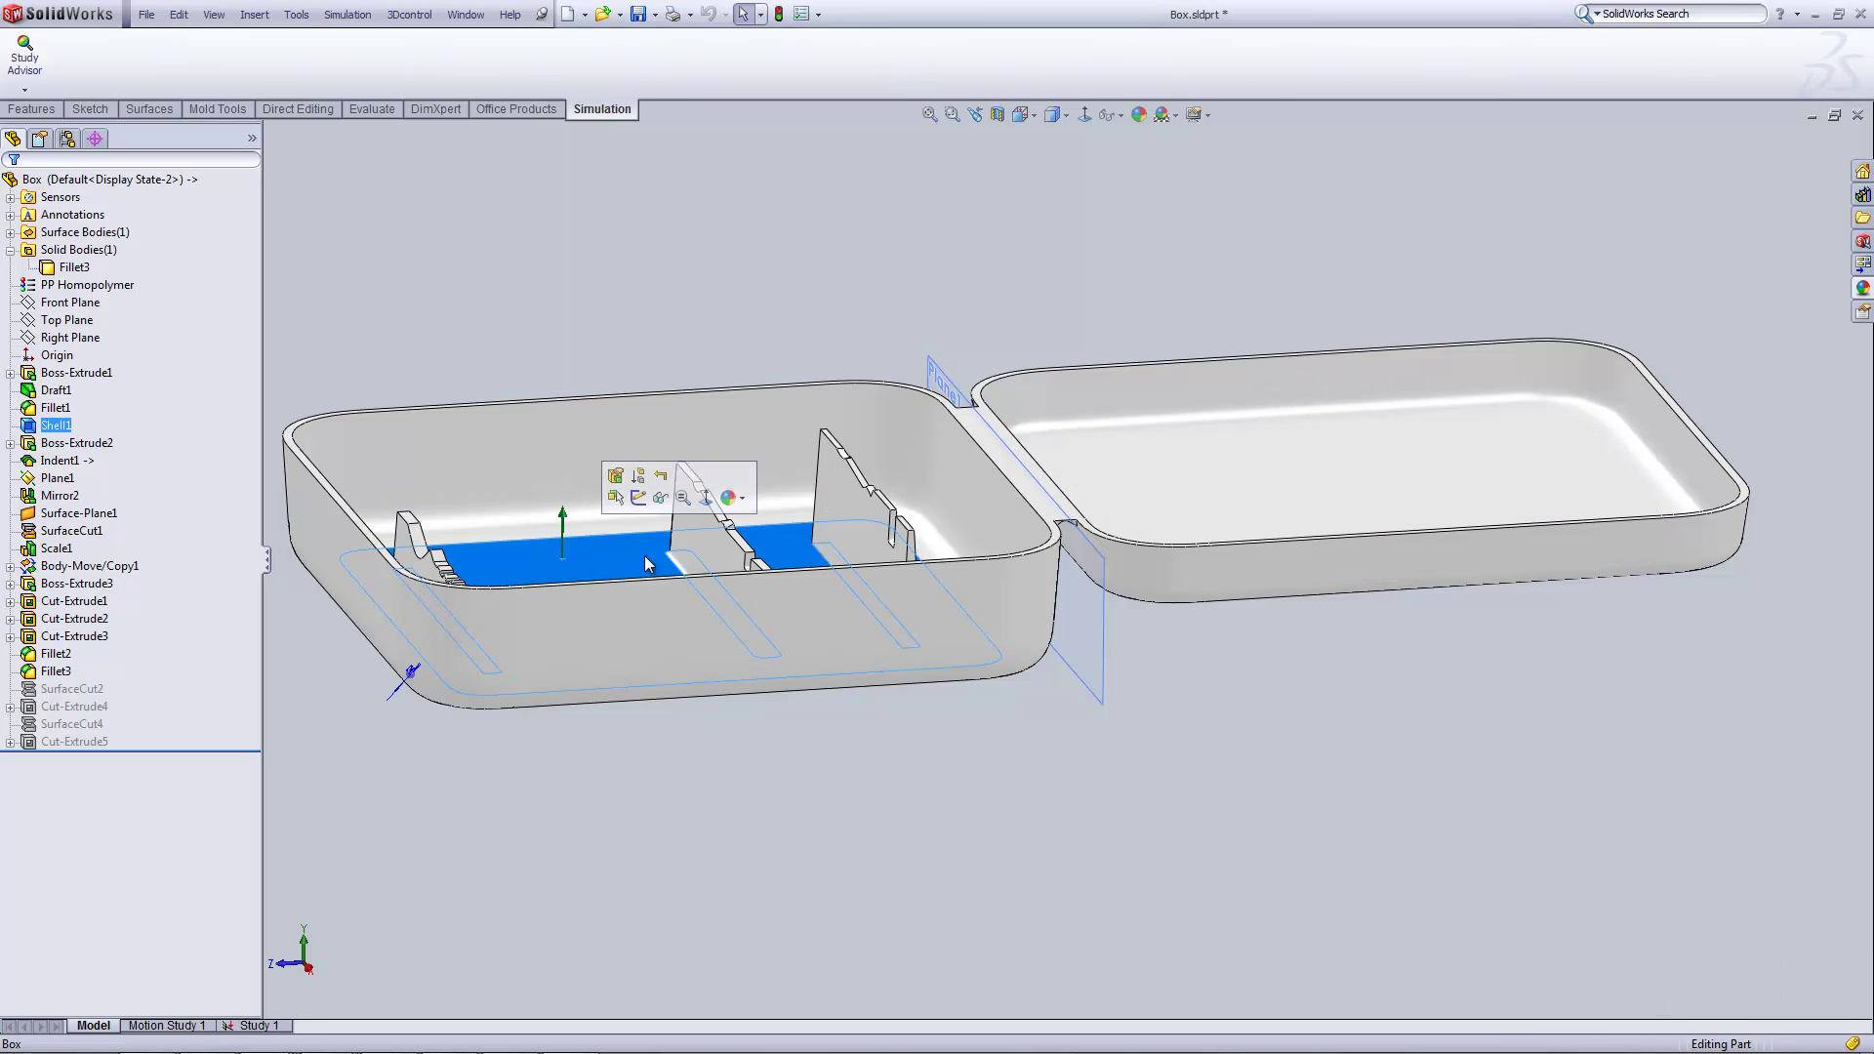
click(1300, 646)
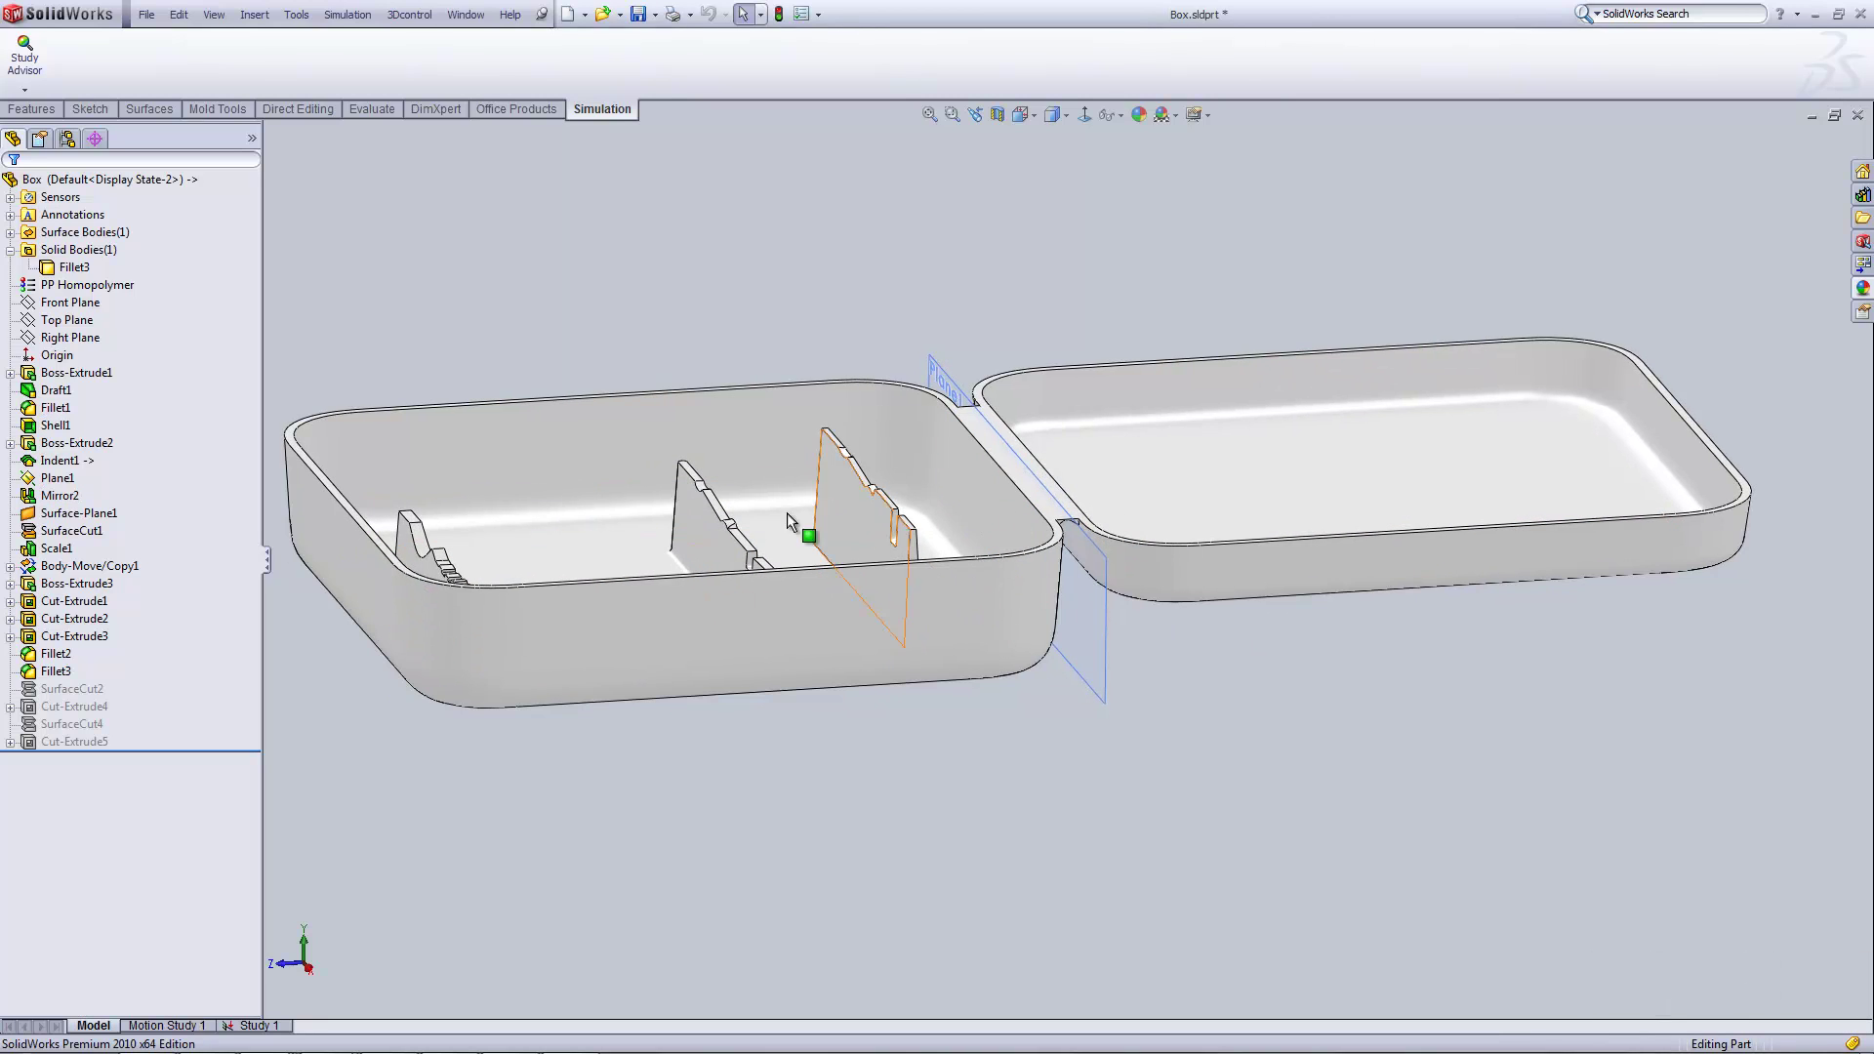
- Switch to the Part1 document that contains the top half of the box
click(467, 15)
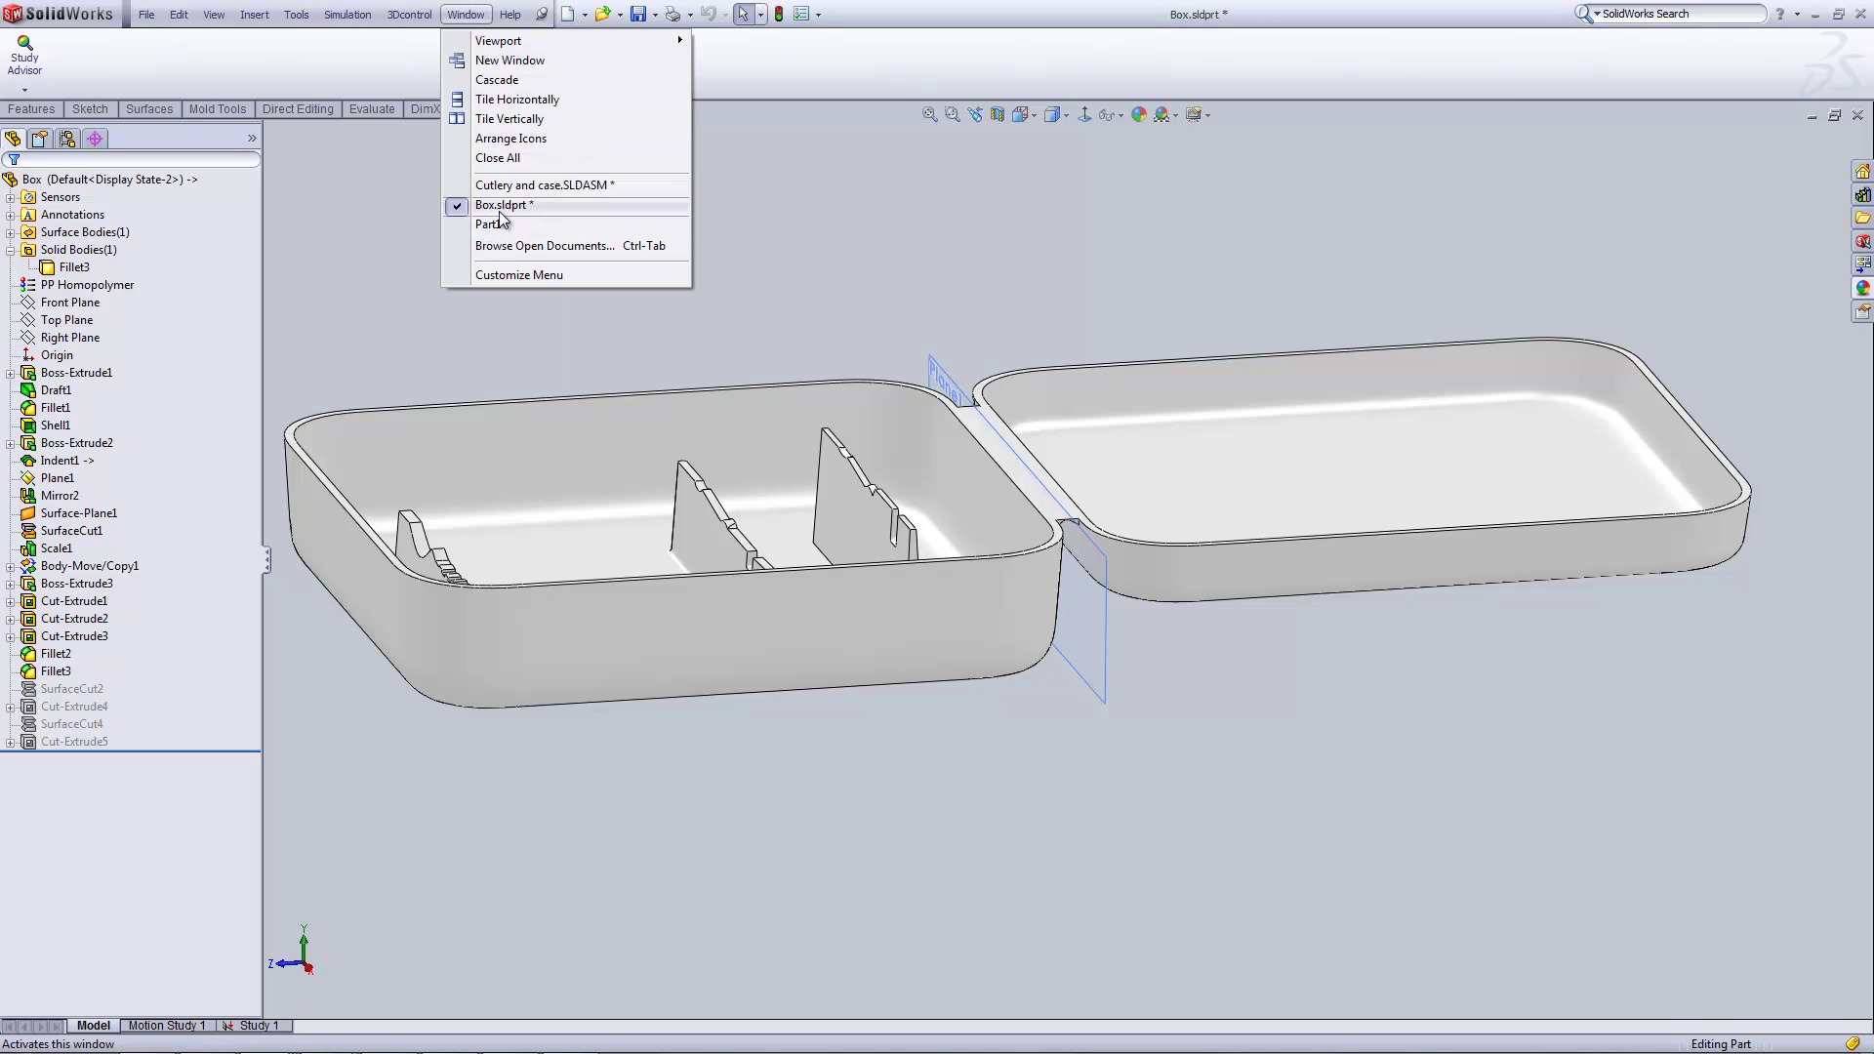
mouse_move(500, 217)
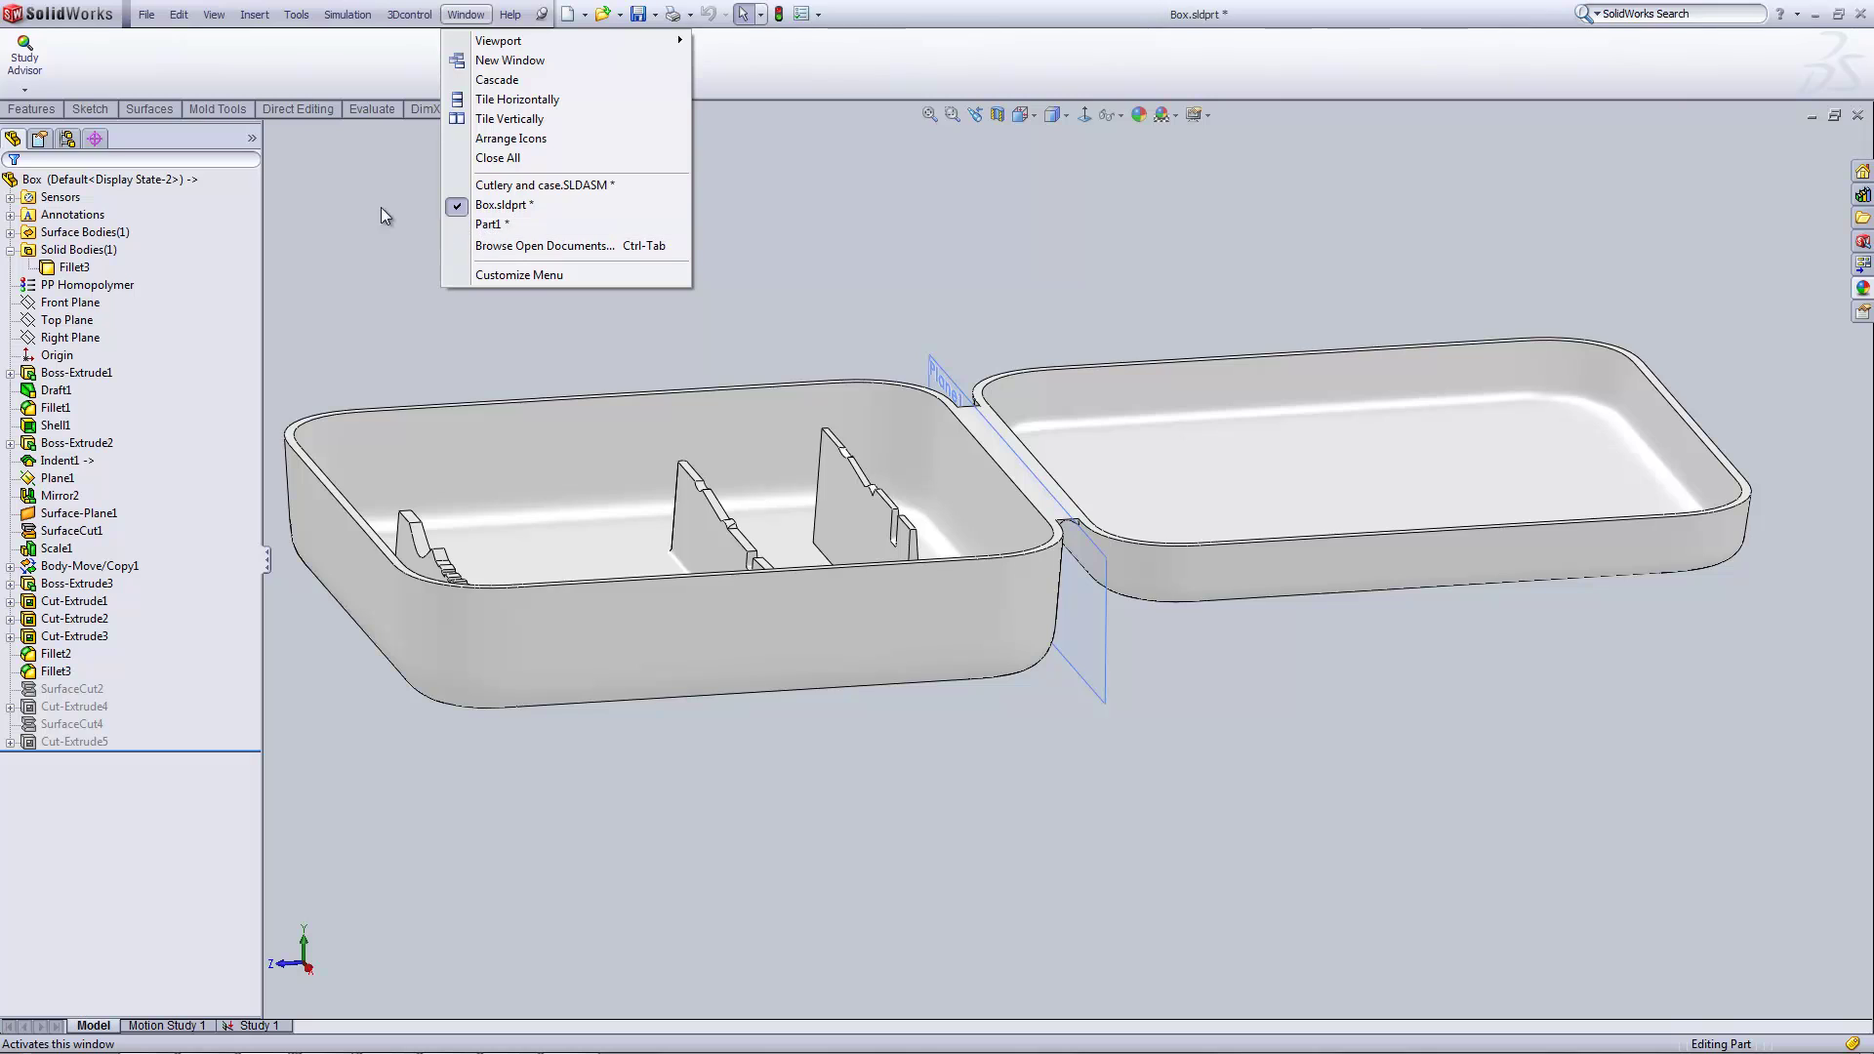
click(217, 67)
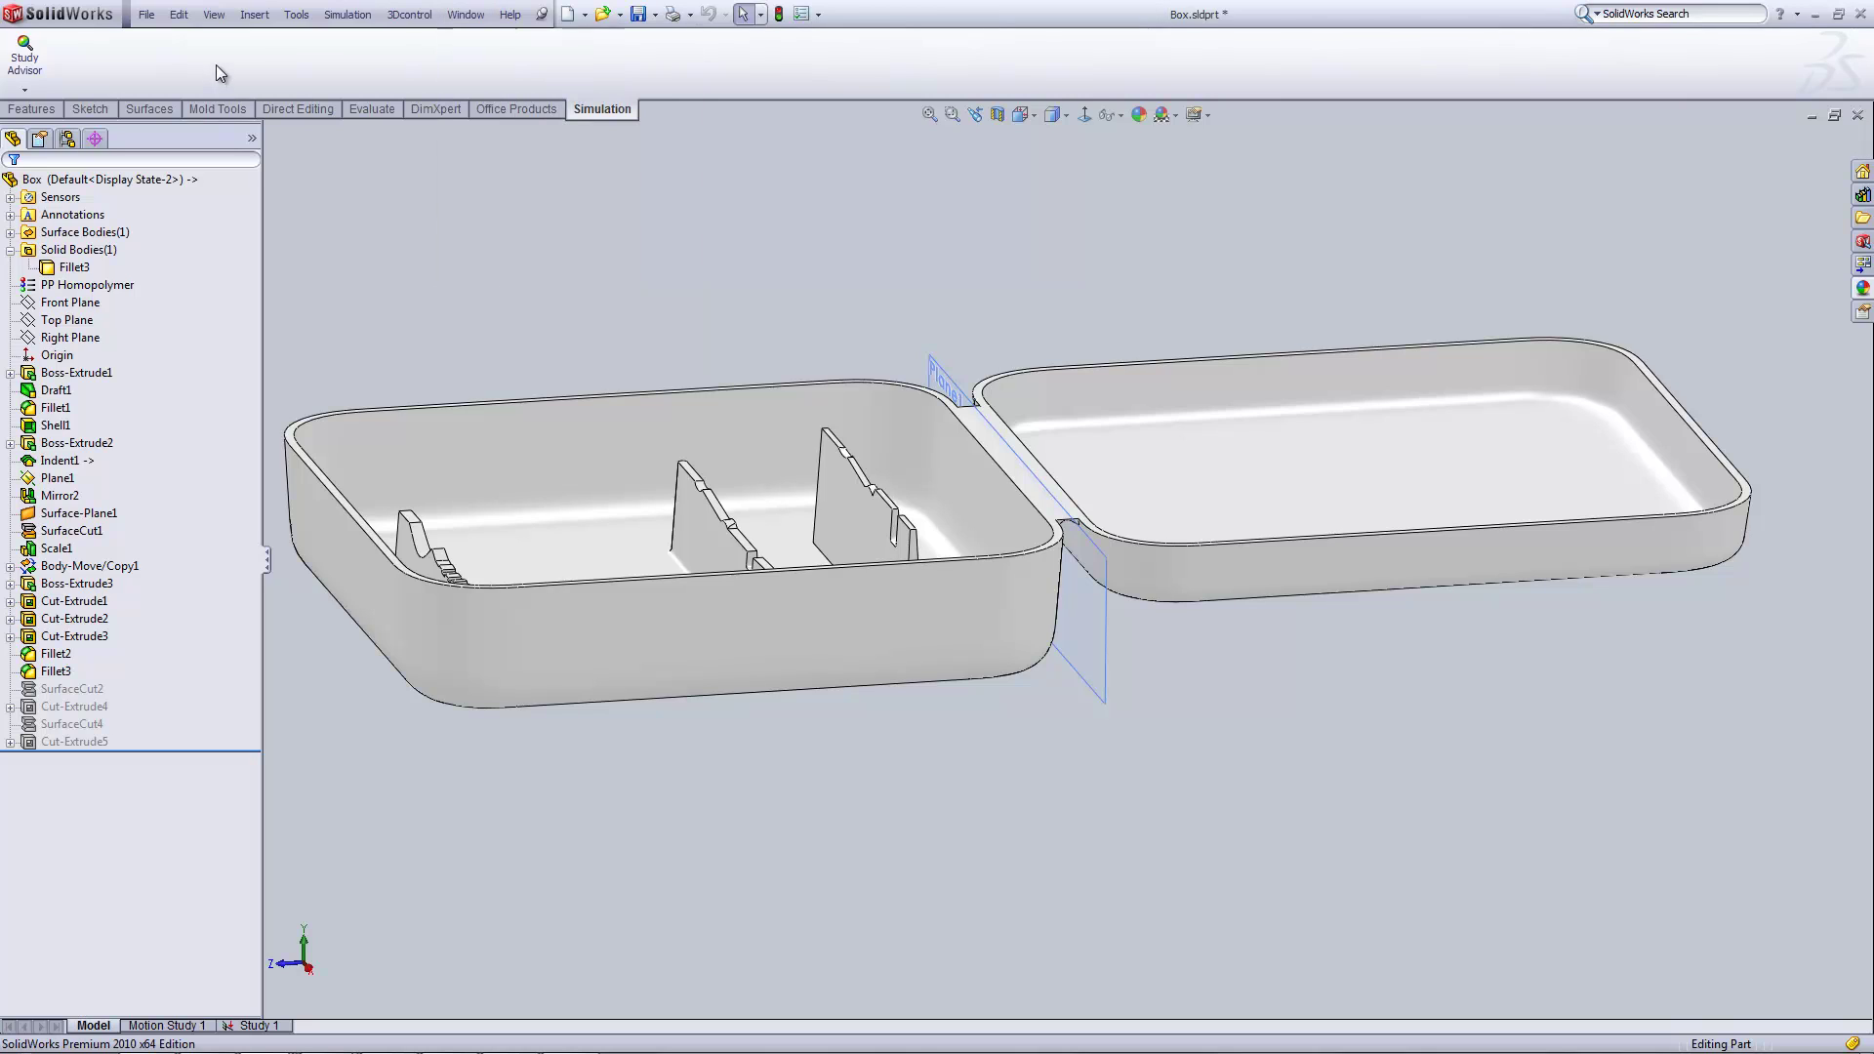
click(473, 17)
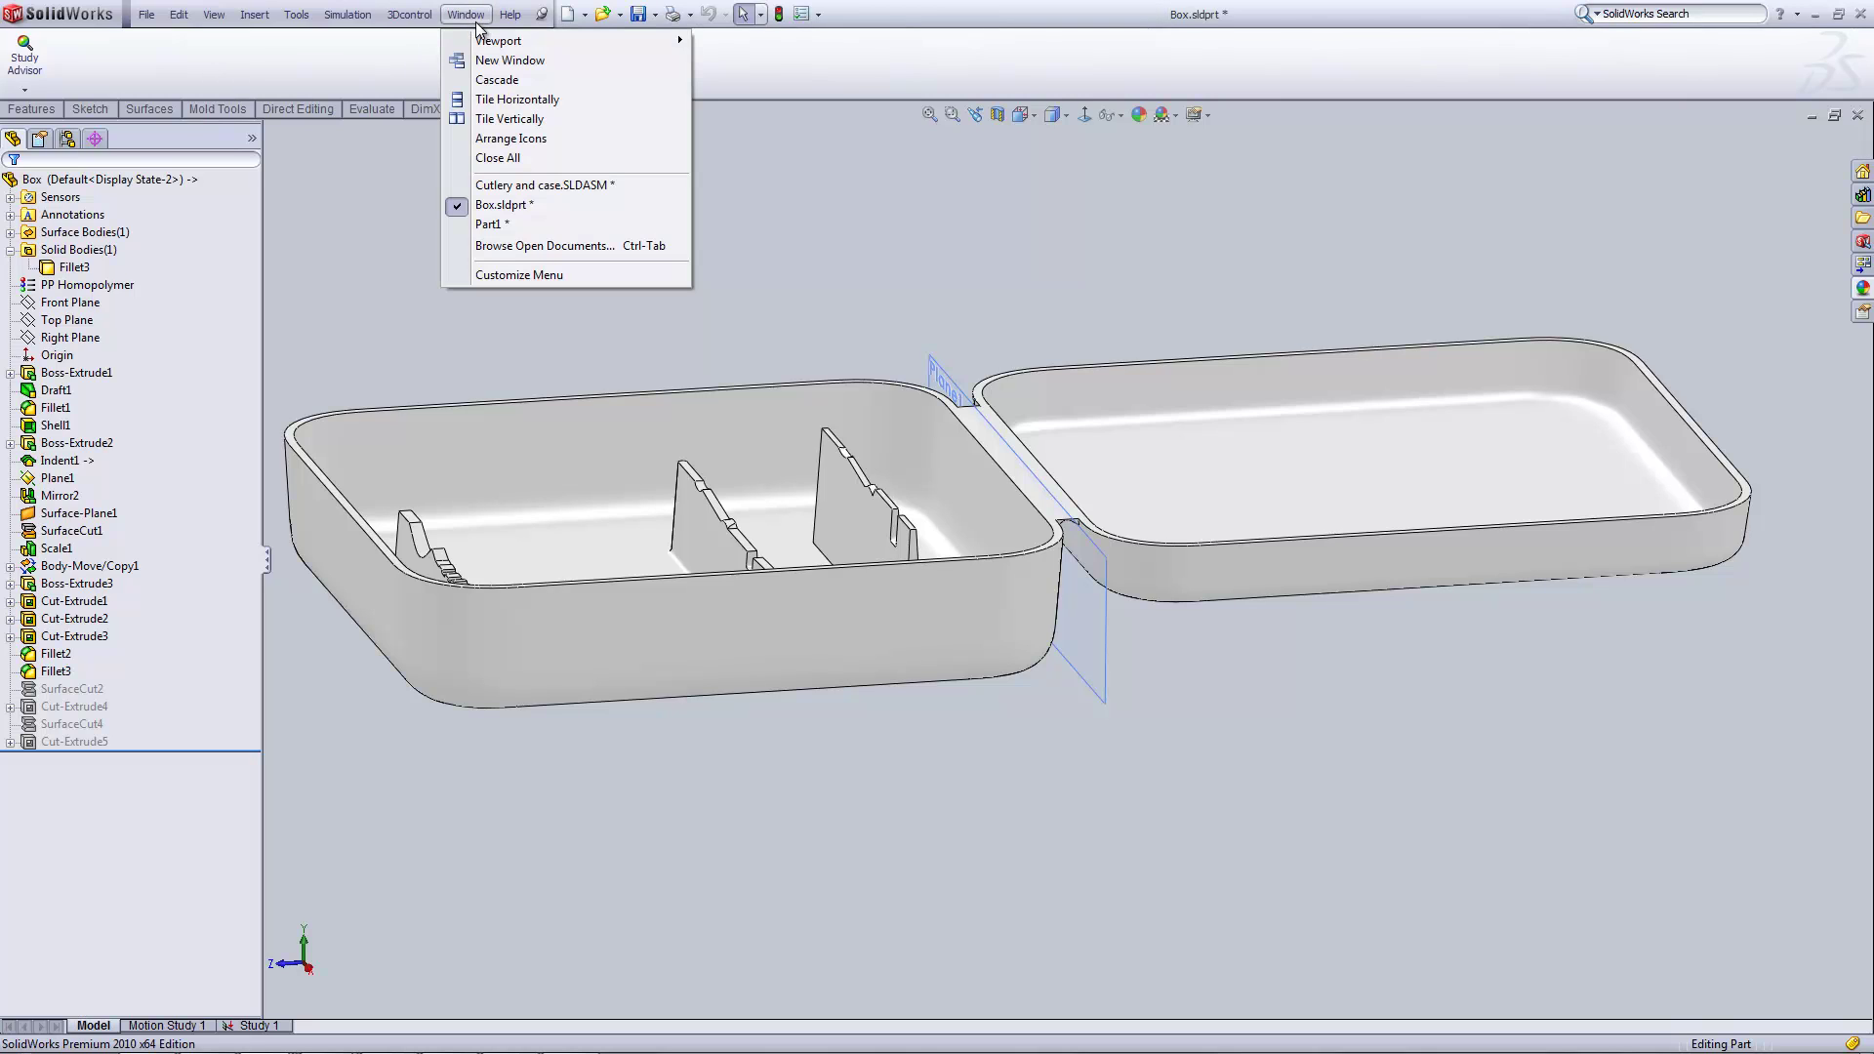
click(514, 227)
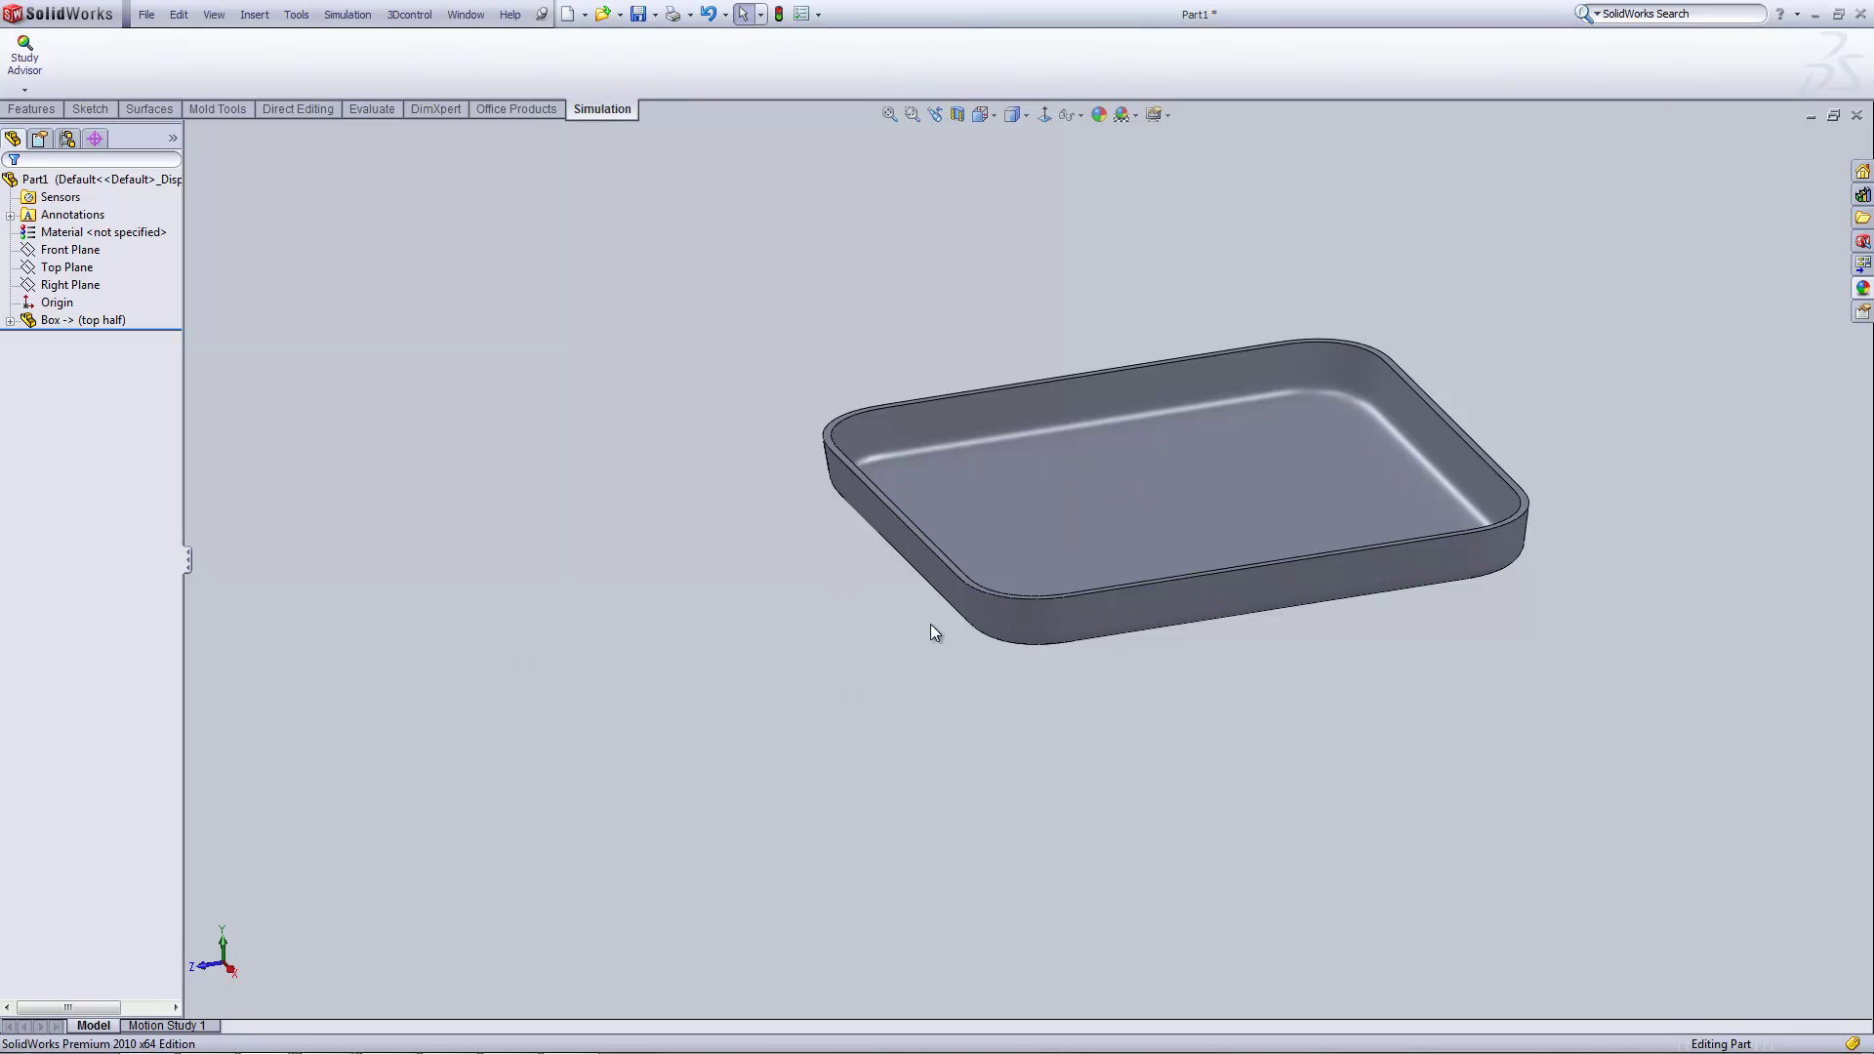
- Return to the Box part and activate its bottom half configuration
click(465, 14)
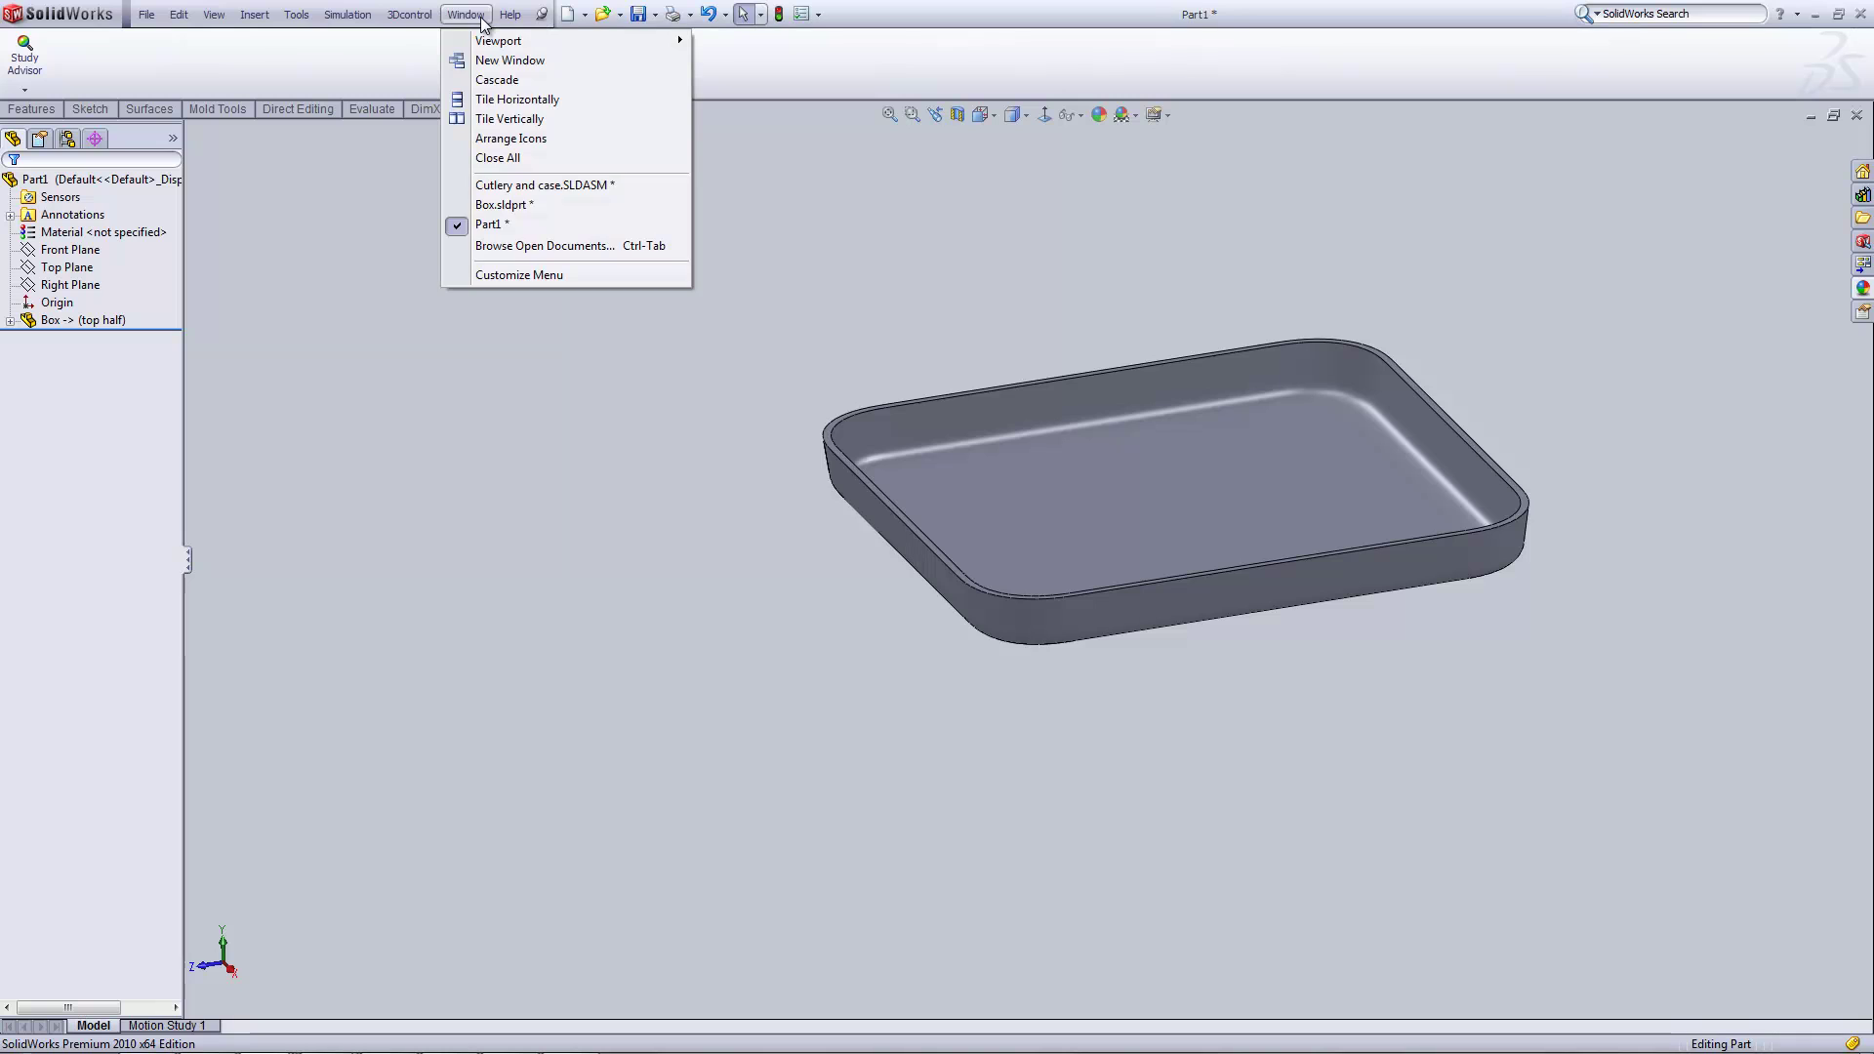
click(520, 199)
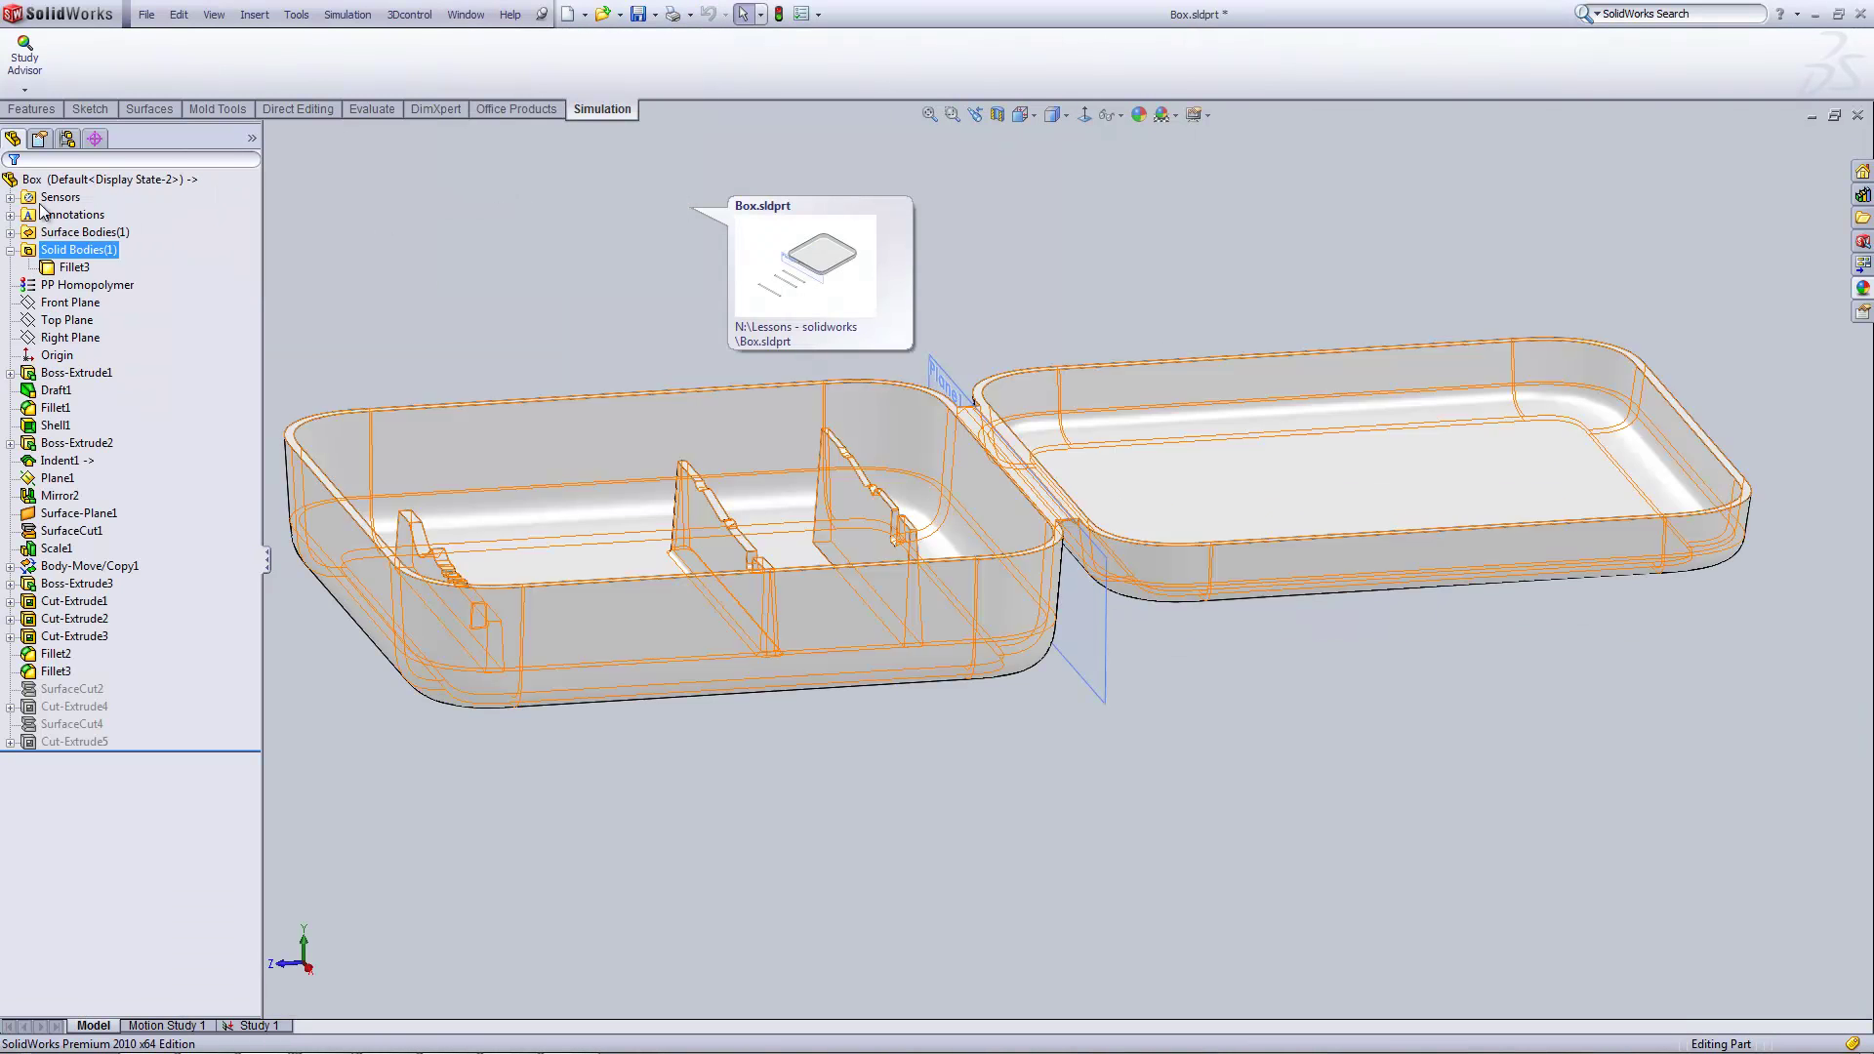
click(67, 139)
click(98, 233)
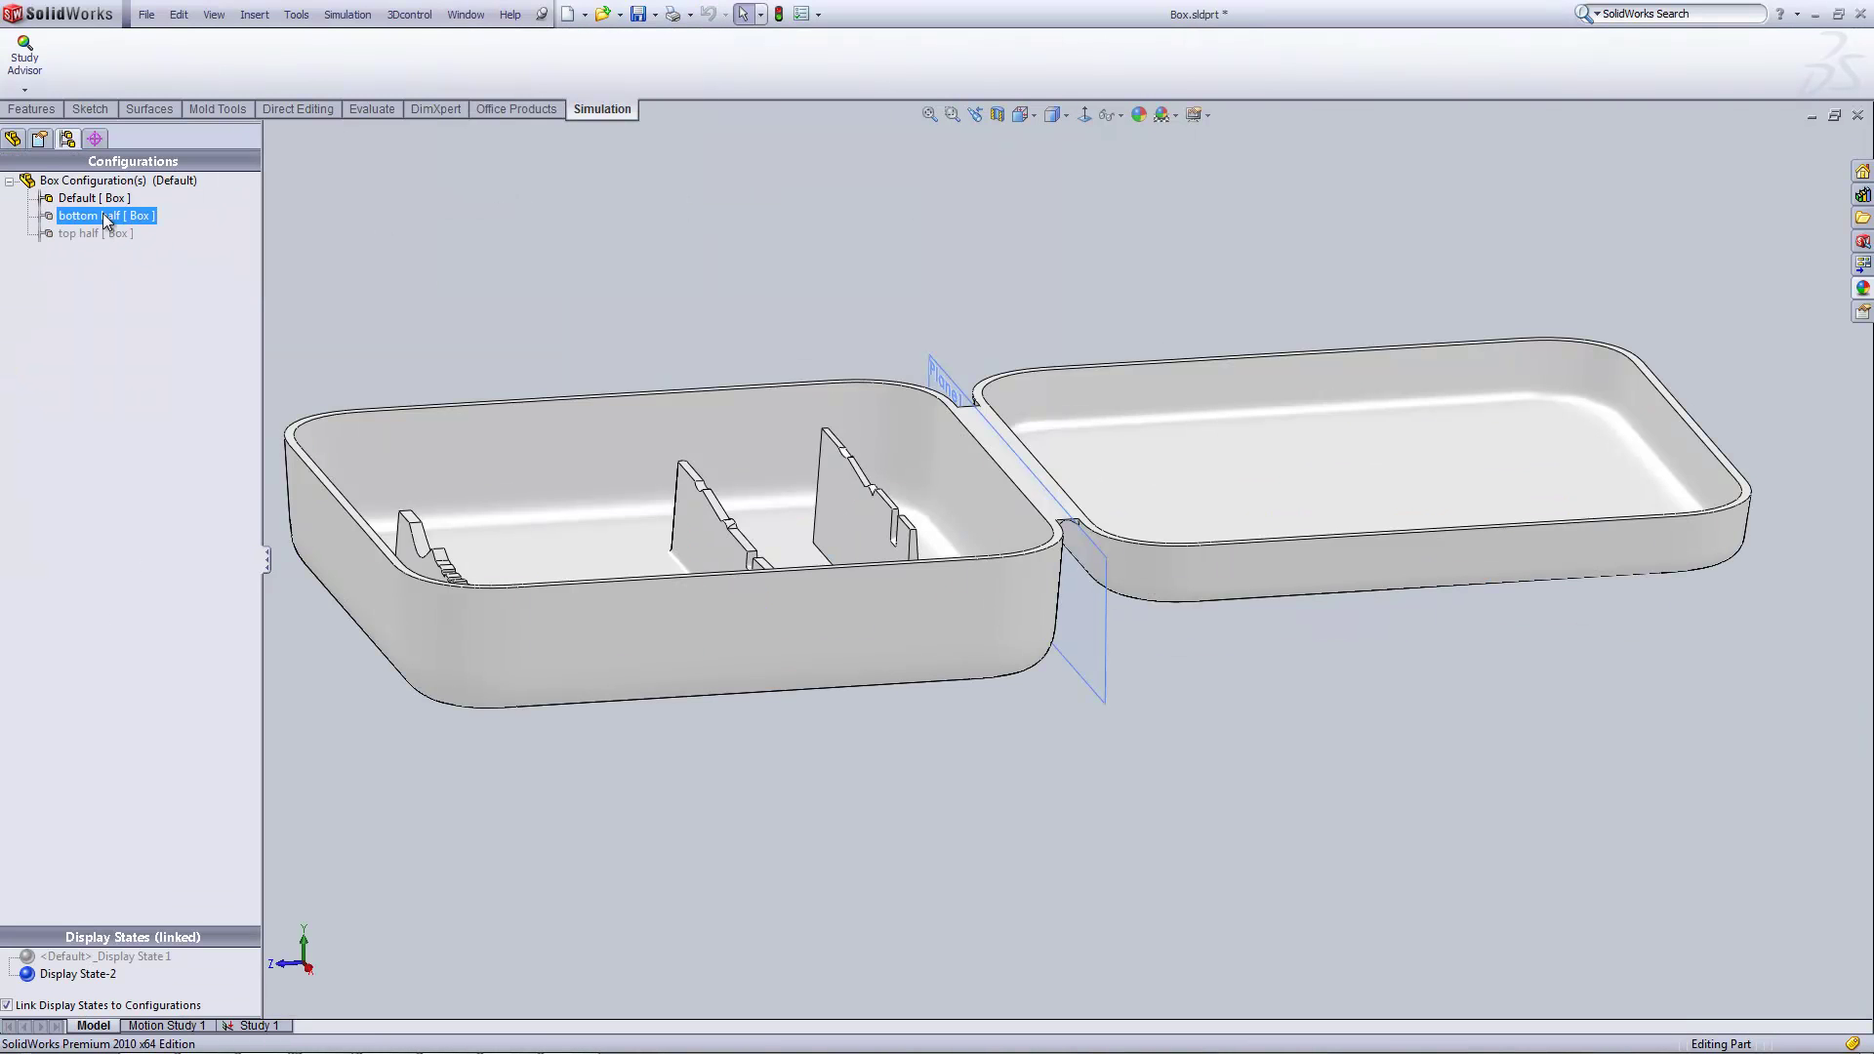
double_click(104, 217)
- View the Cutlery and case assembly and return to the Part1 document
click(476, 16)
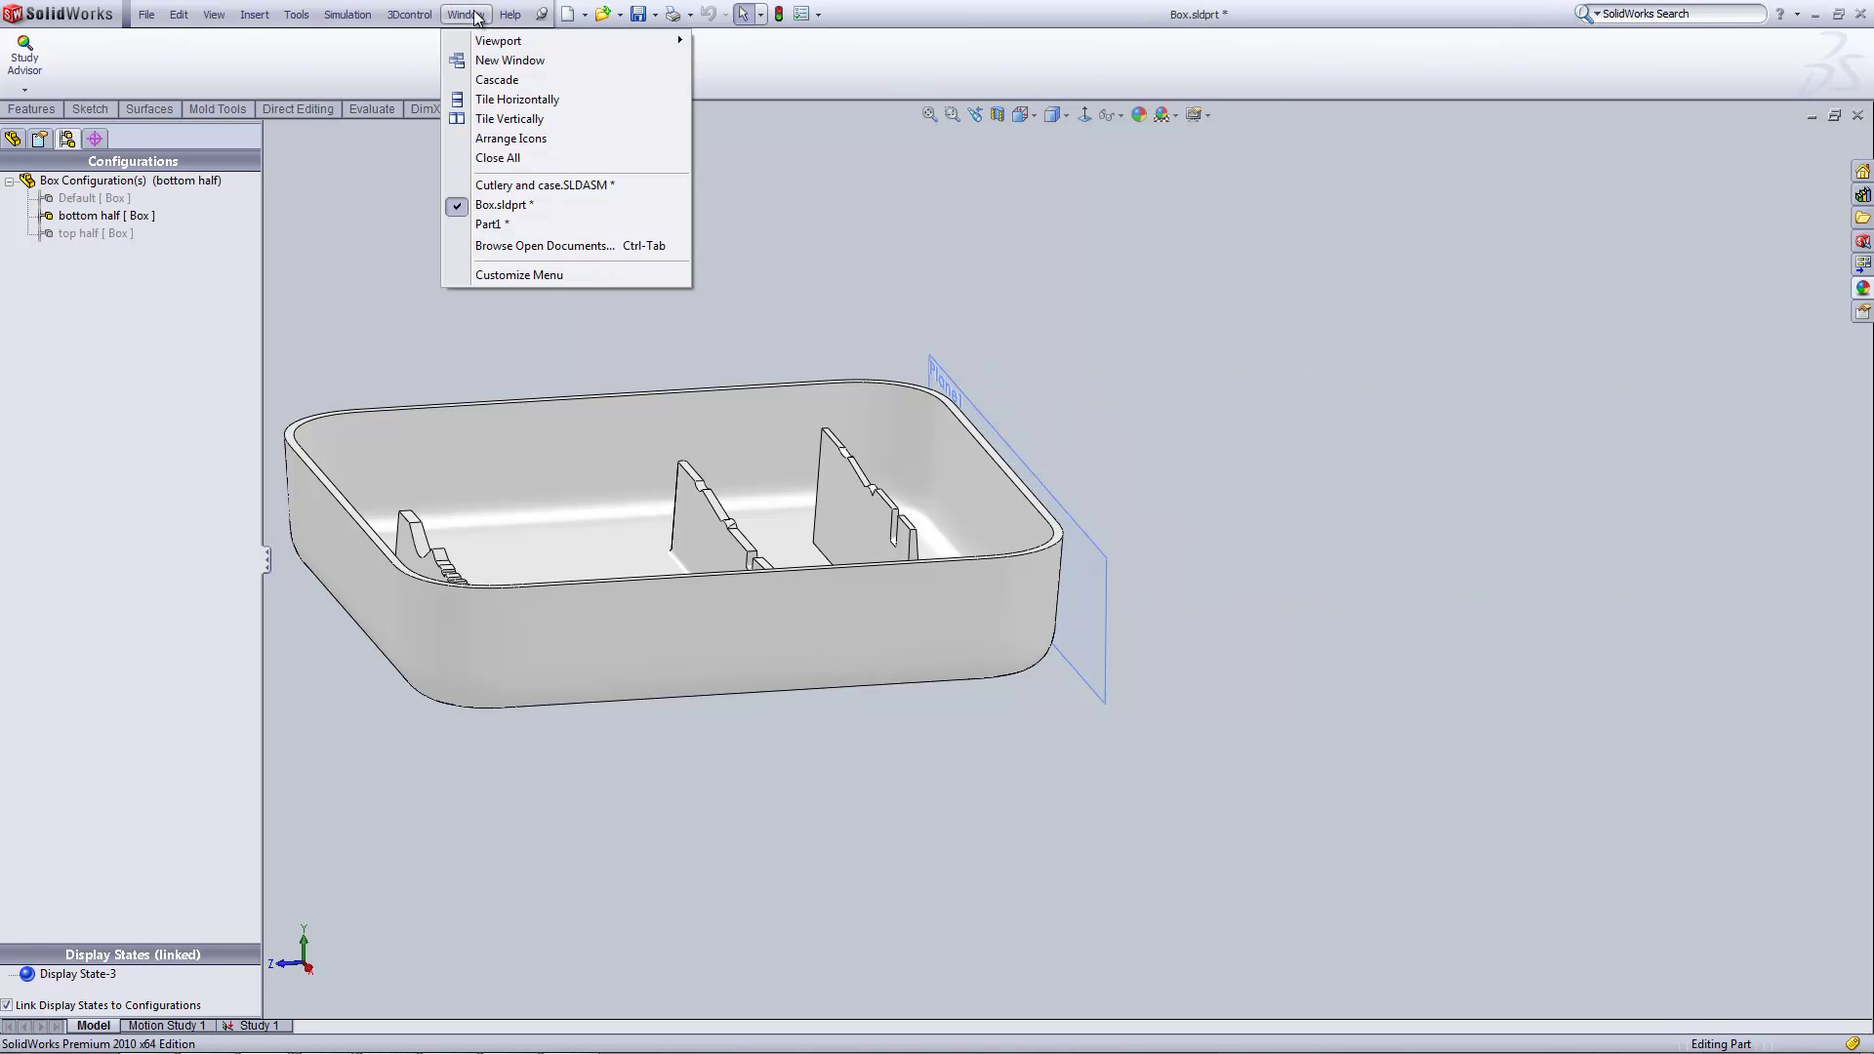
click(532, 185)
click(468, 15)
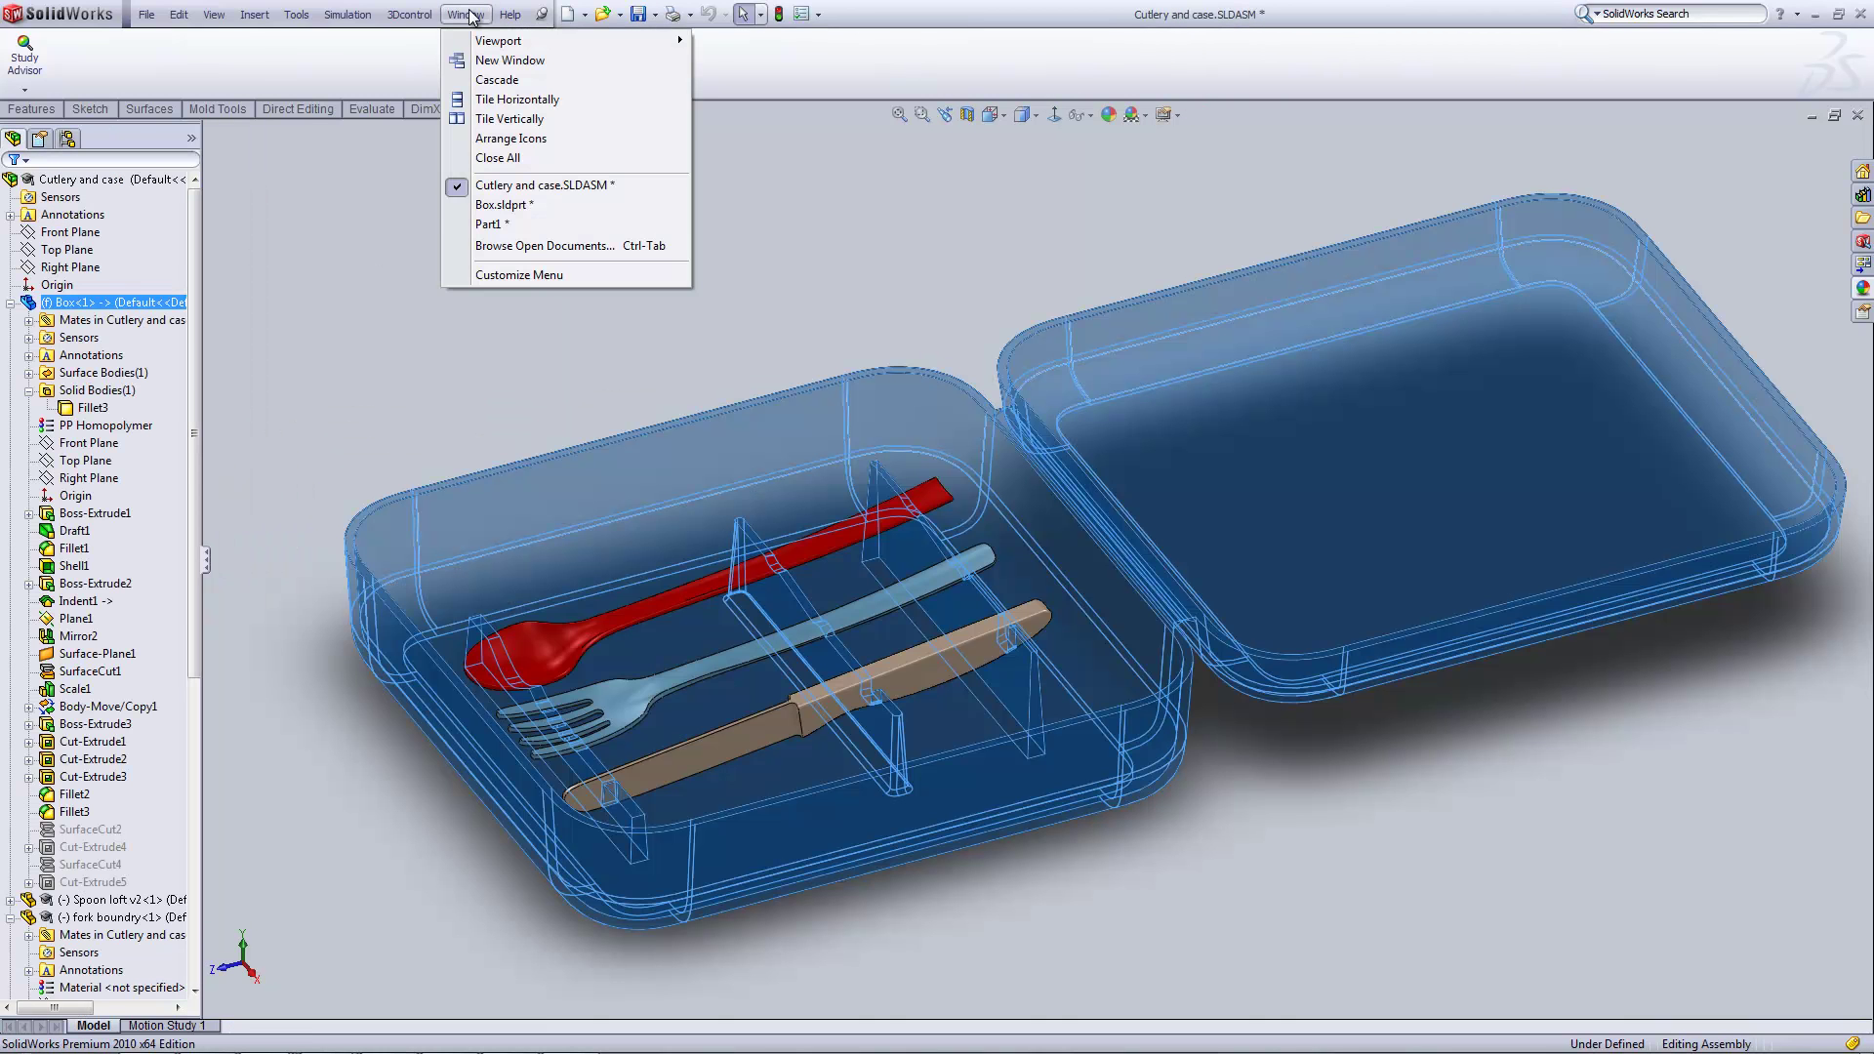
click(493, 225)
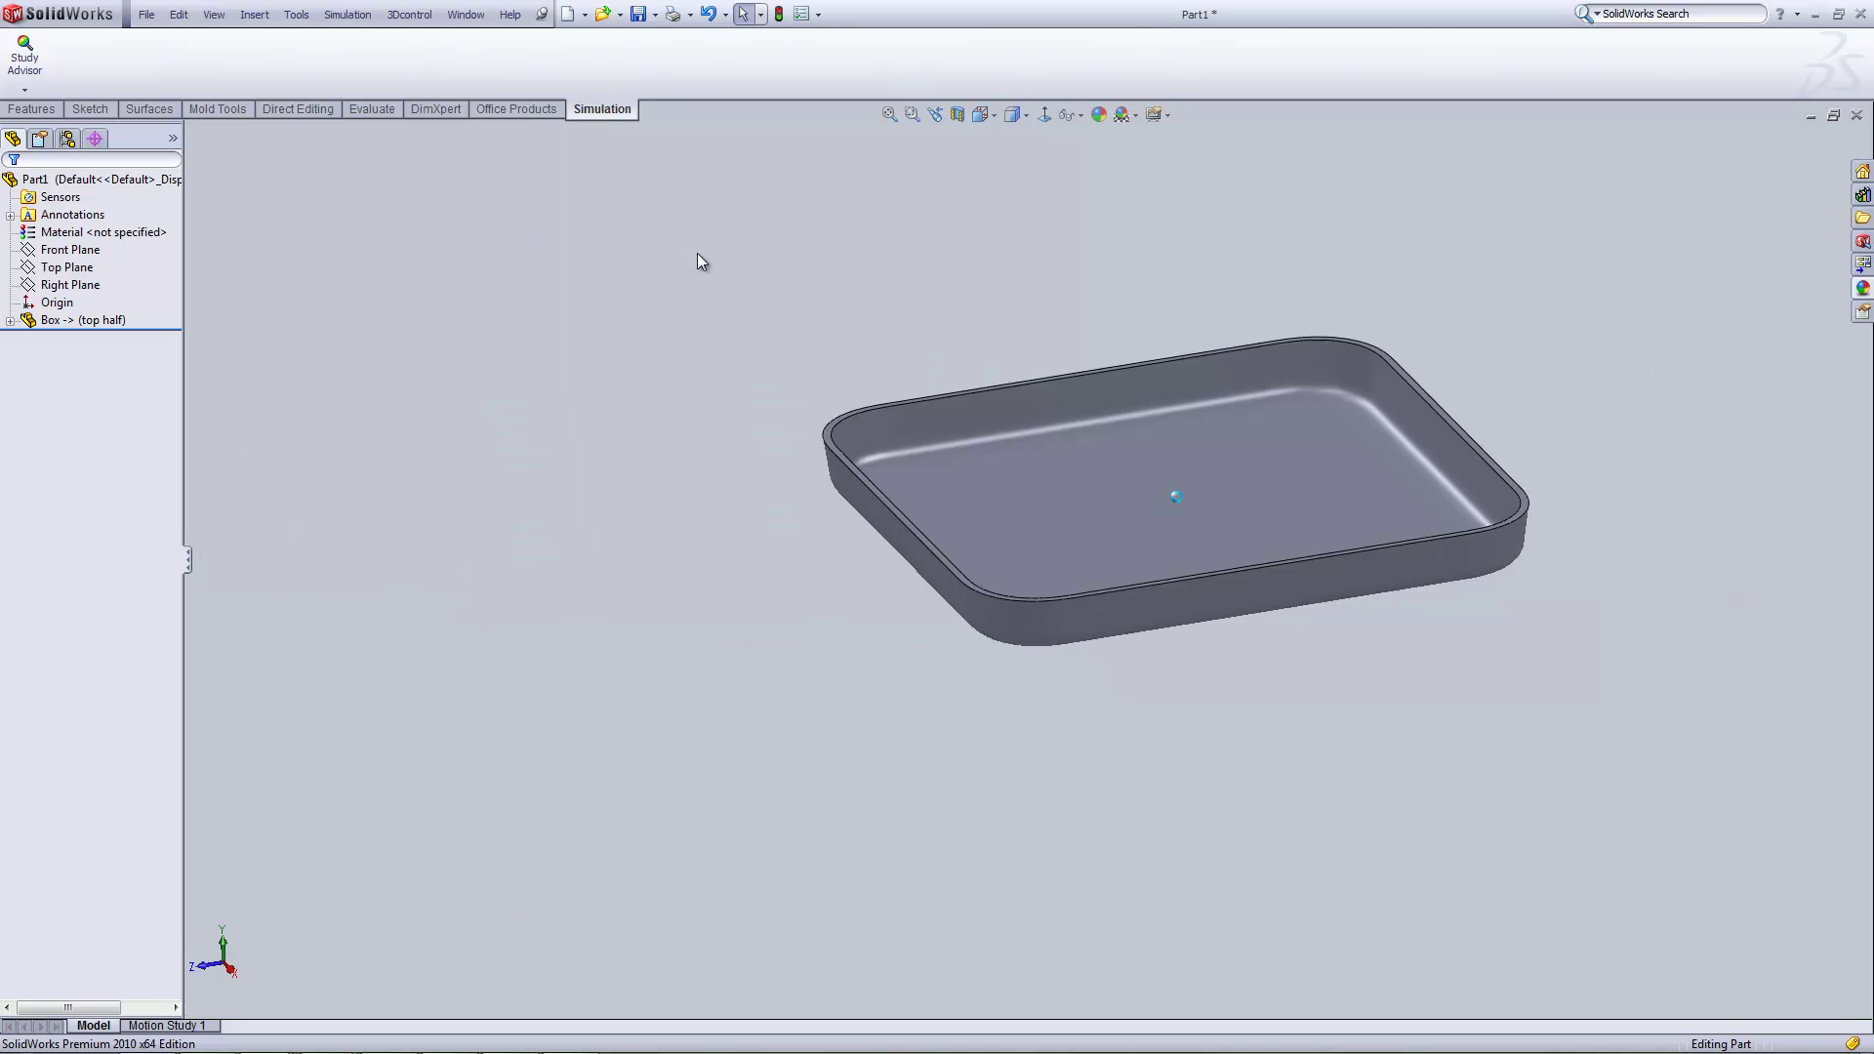
- Insert Box.sldprt into Part1 with the move dialog enabled, placing the bottom half freehand beside the top half
click(254, 15)
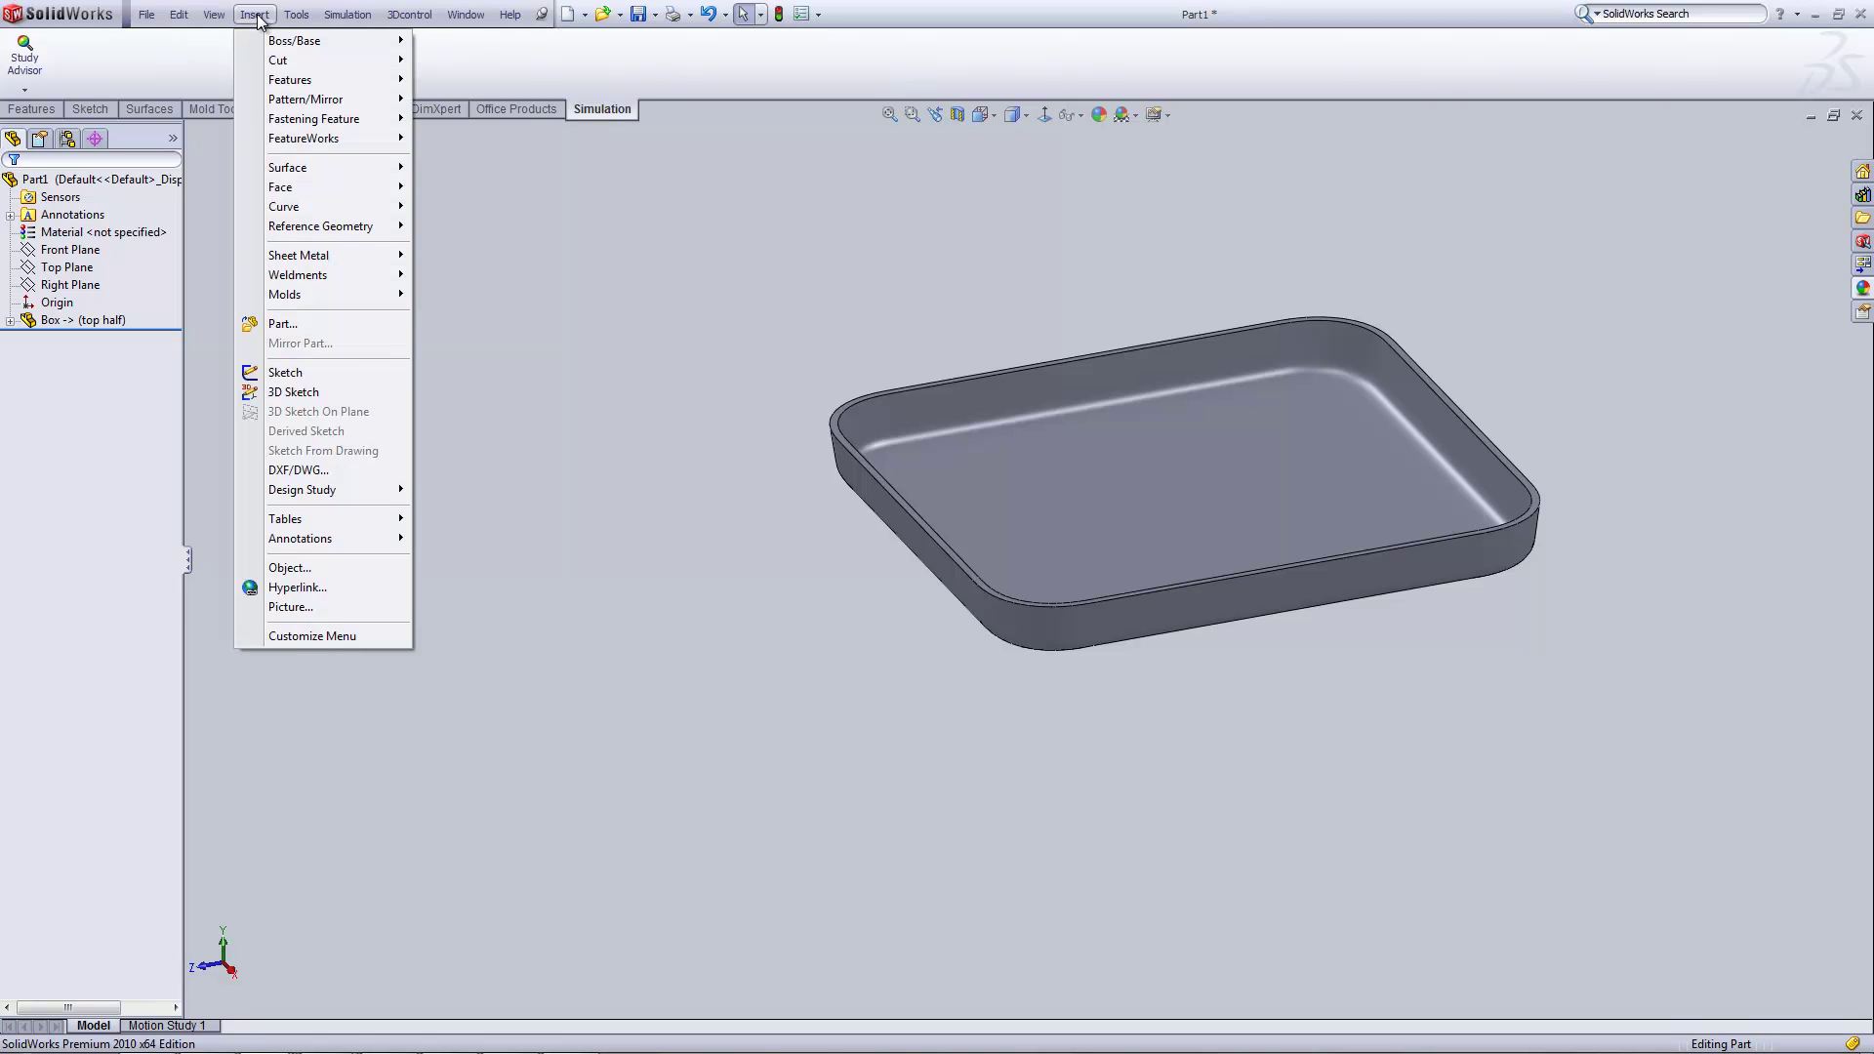
click(312, 326)
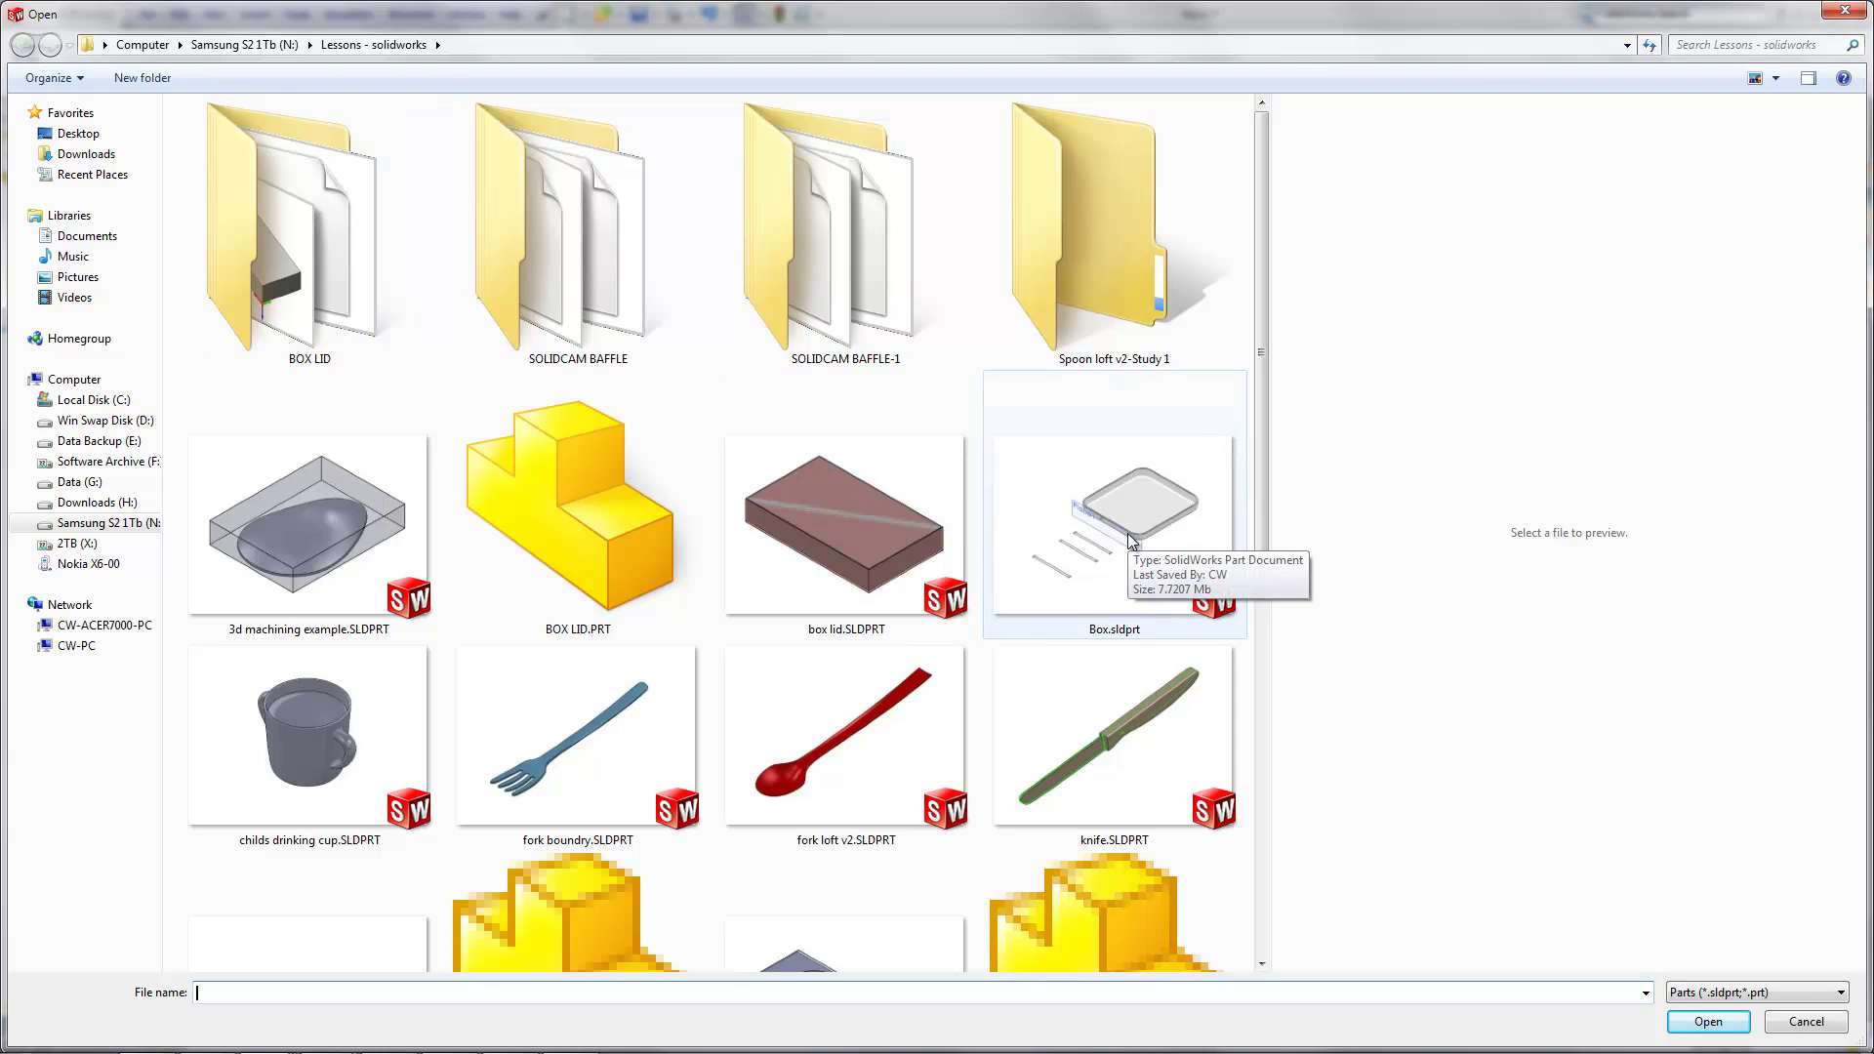
click(1115, 520)
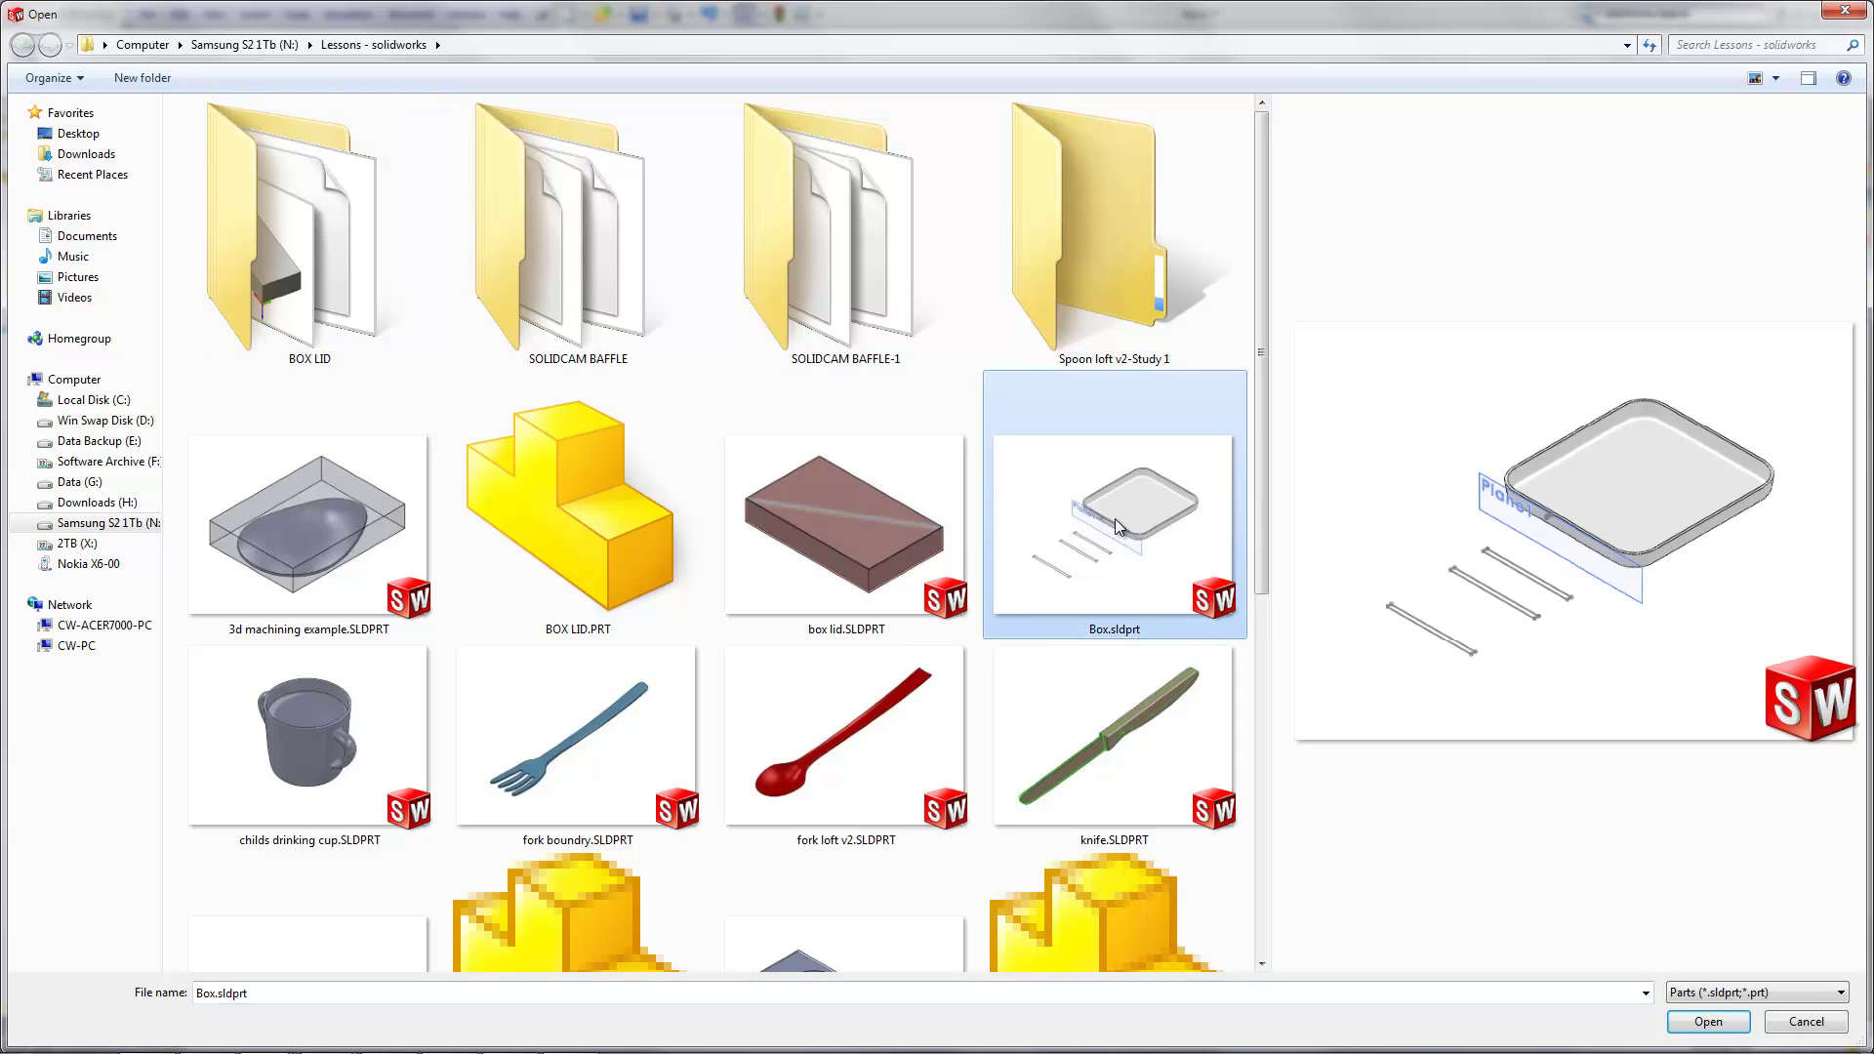
click(1708, 1020)
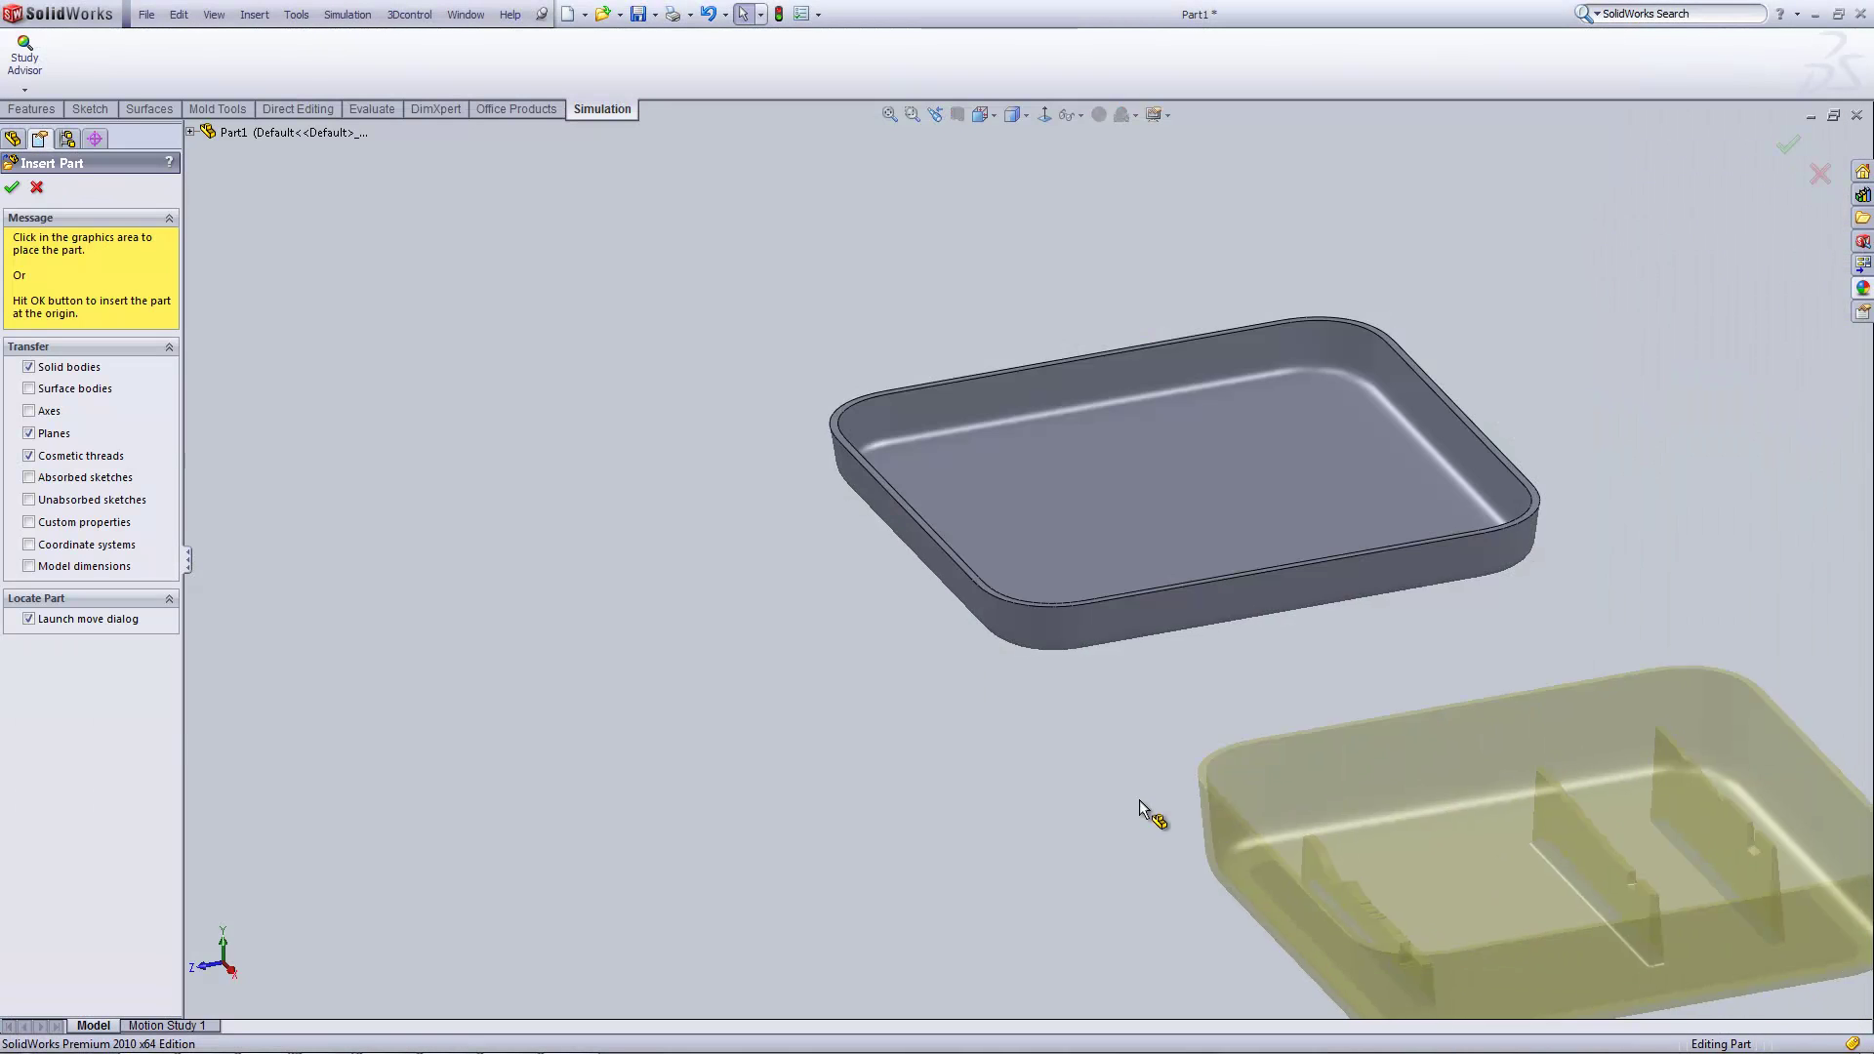
middle_drag(277, 634, 459, 683)
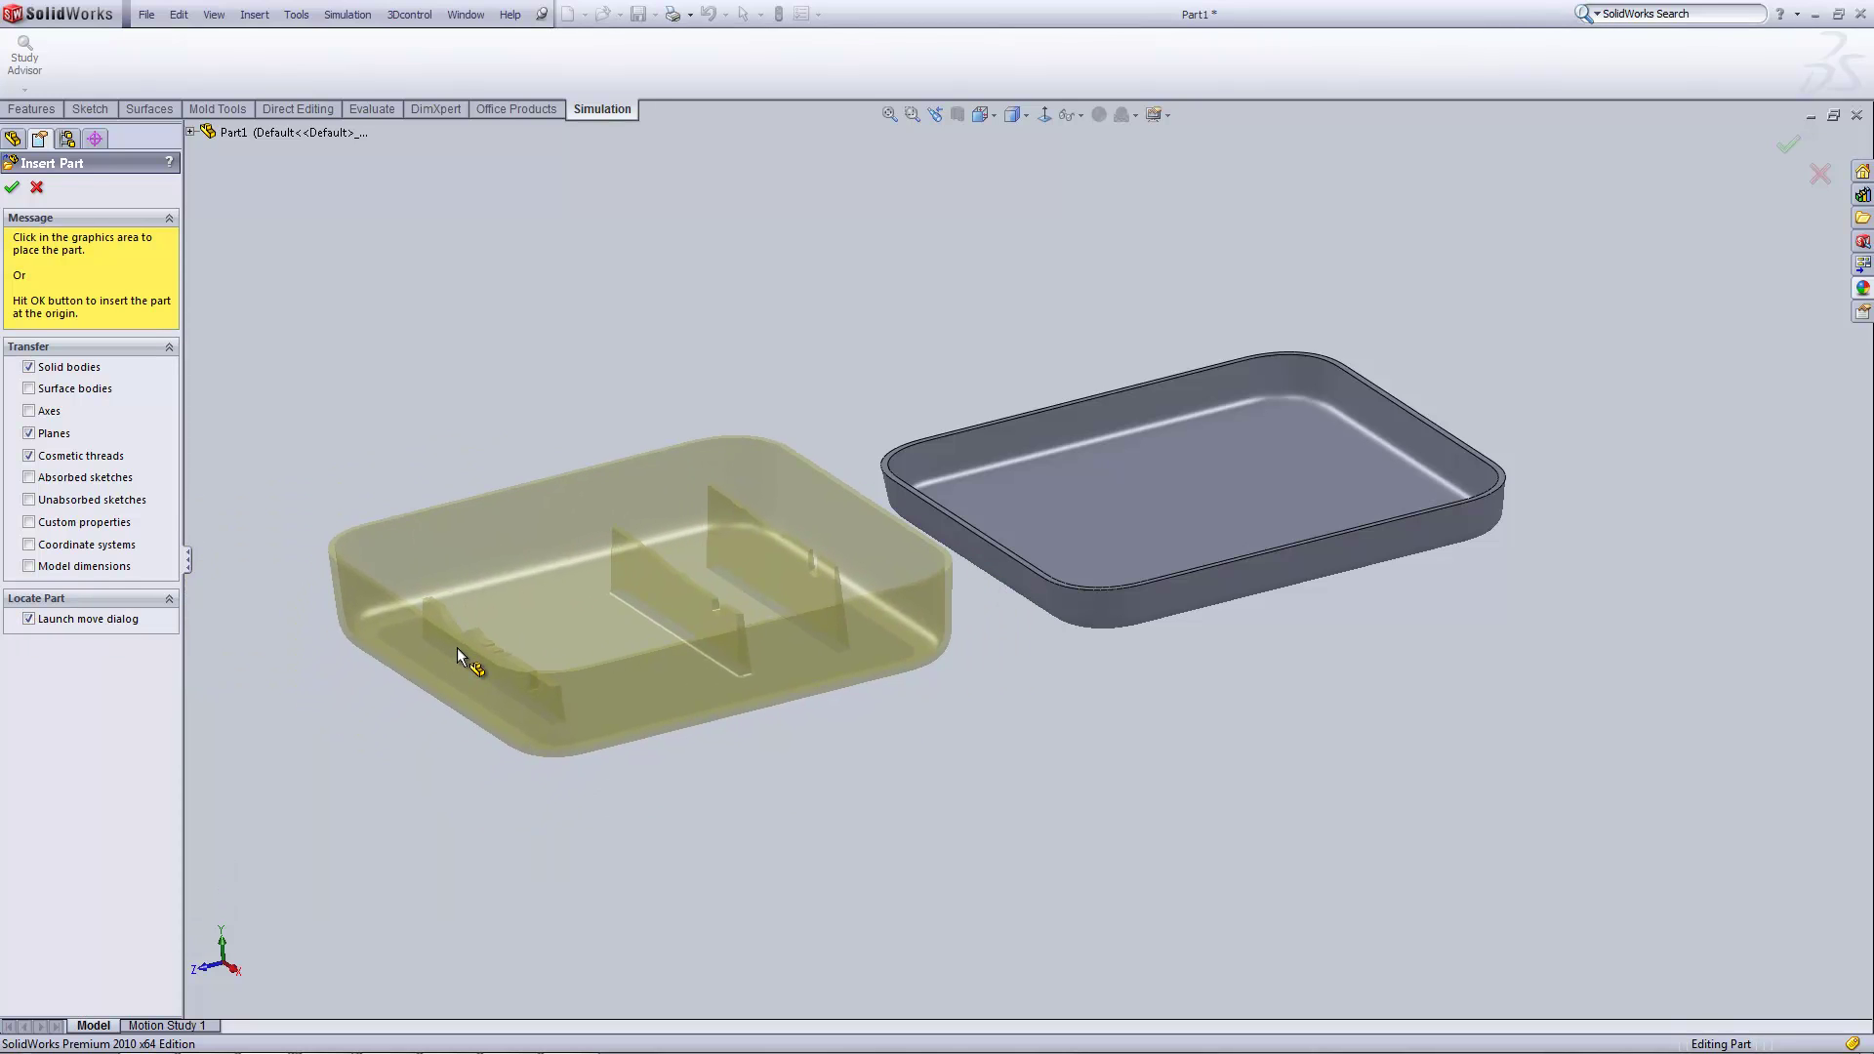
click(447, 642)
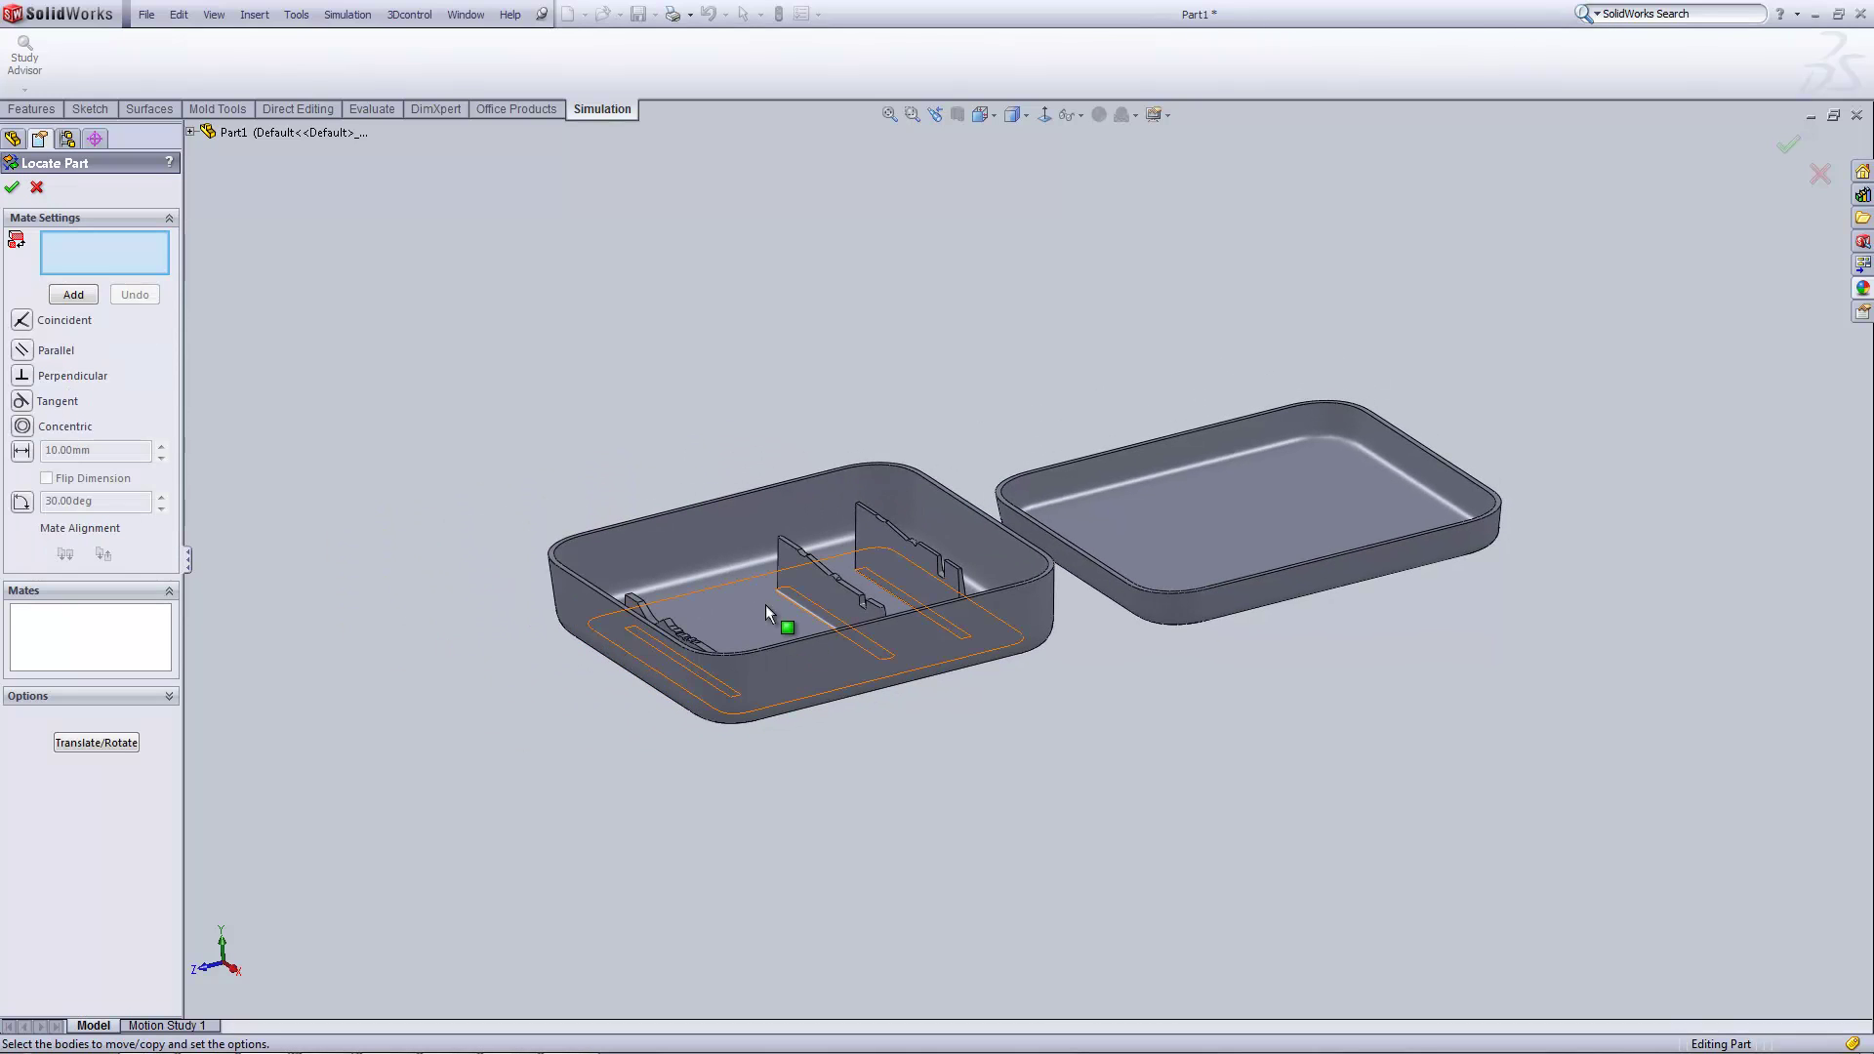
- Add a coincident mate between the rim face of the bottom half and the rim face of the top half
middle_drag(765, 605, 629, 653)
scroll(628, 653, down, 1)
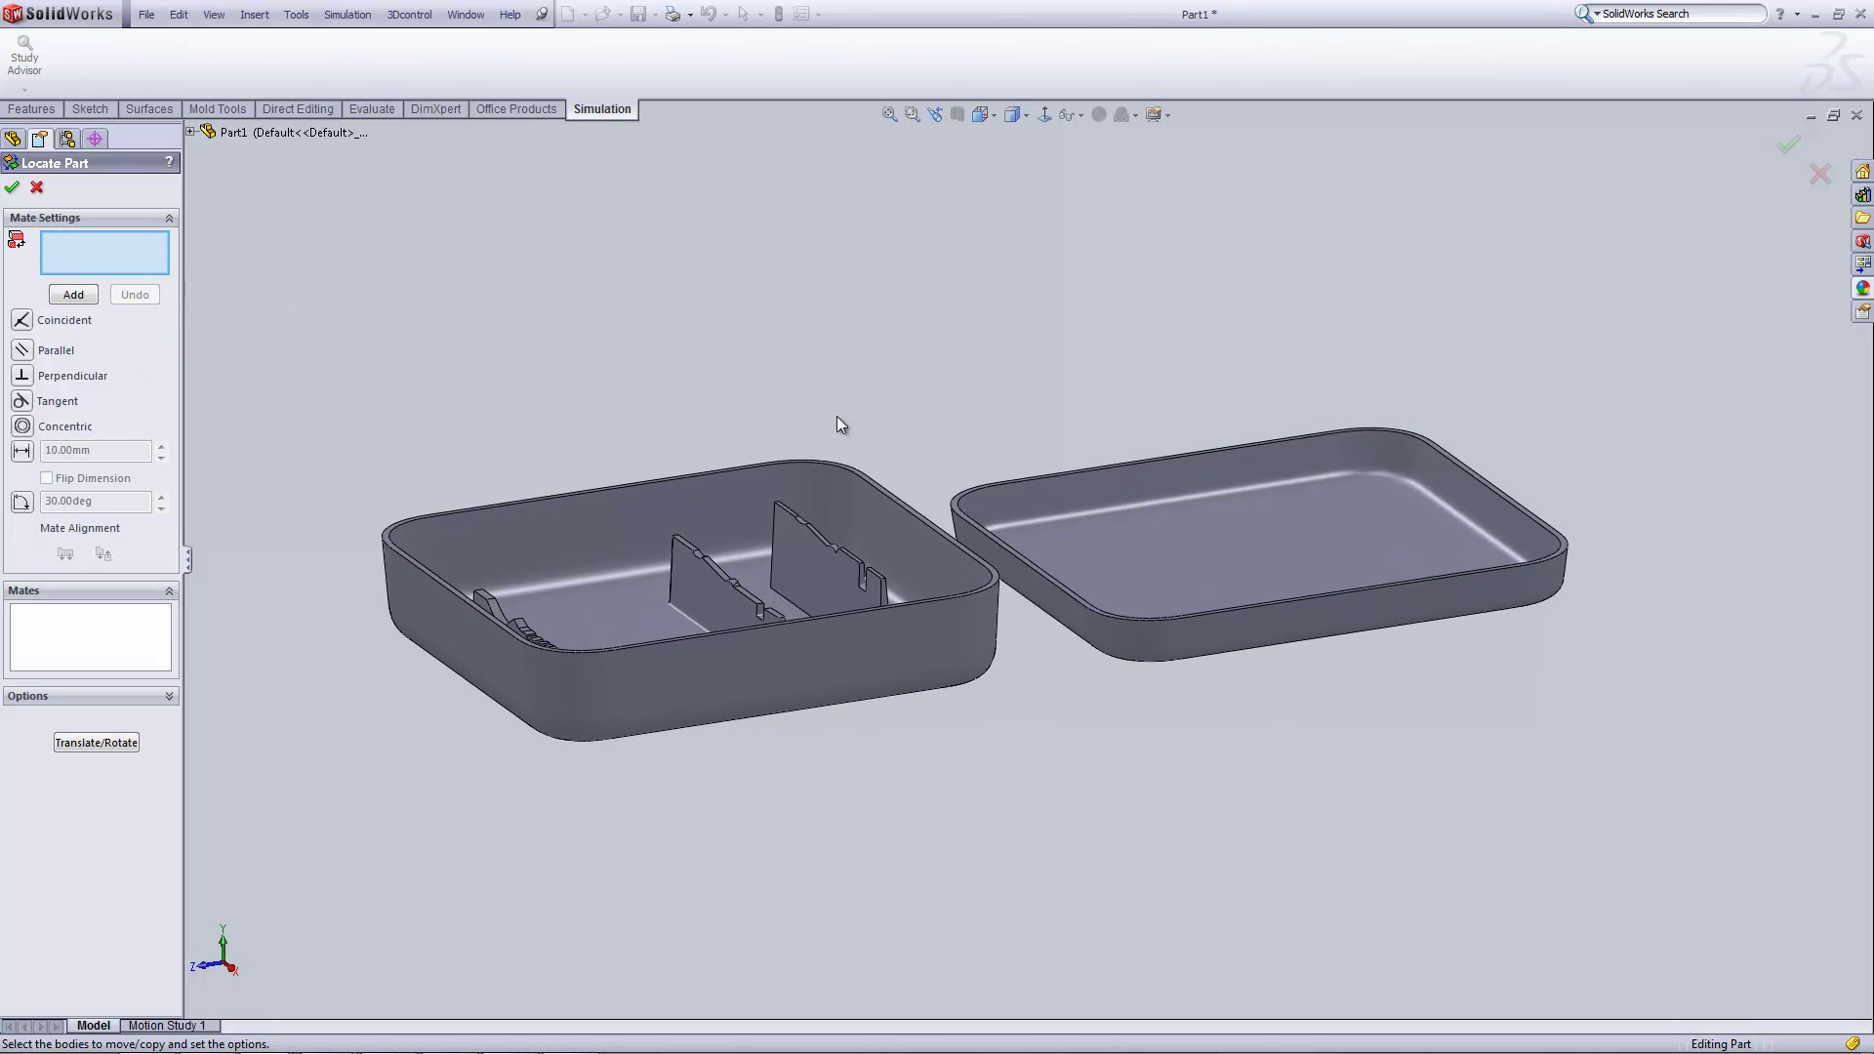
middle_drag(836, 422, 898, 483)
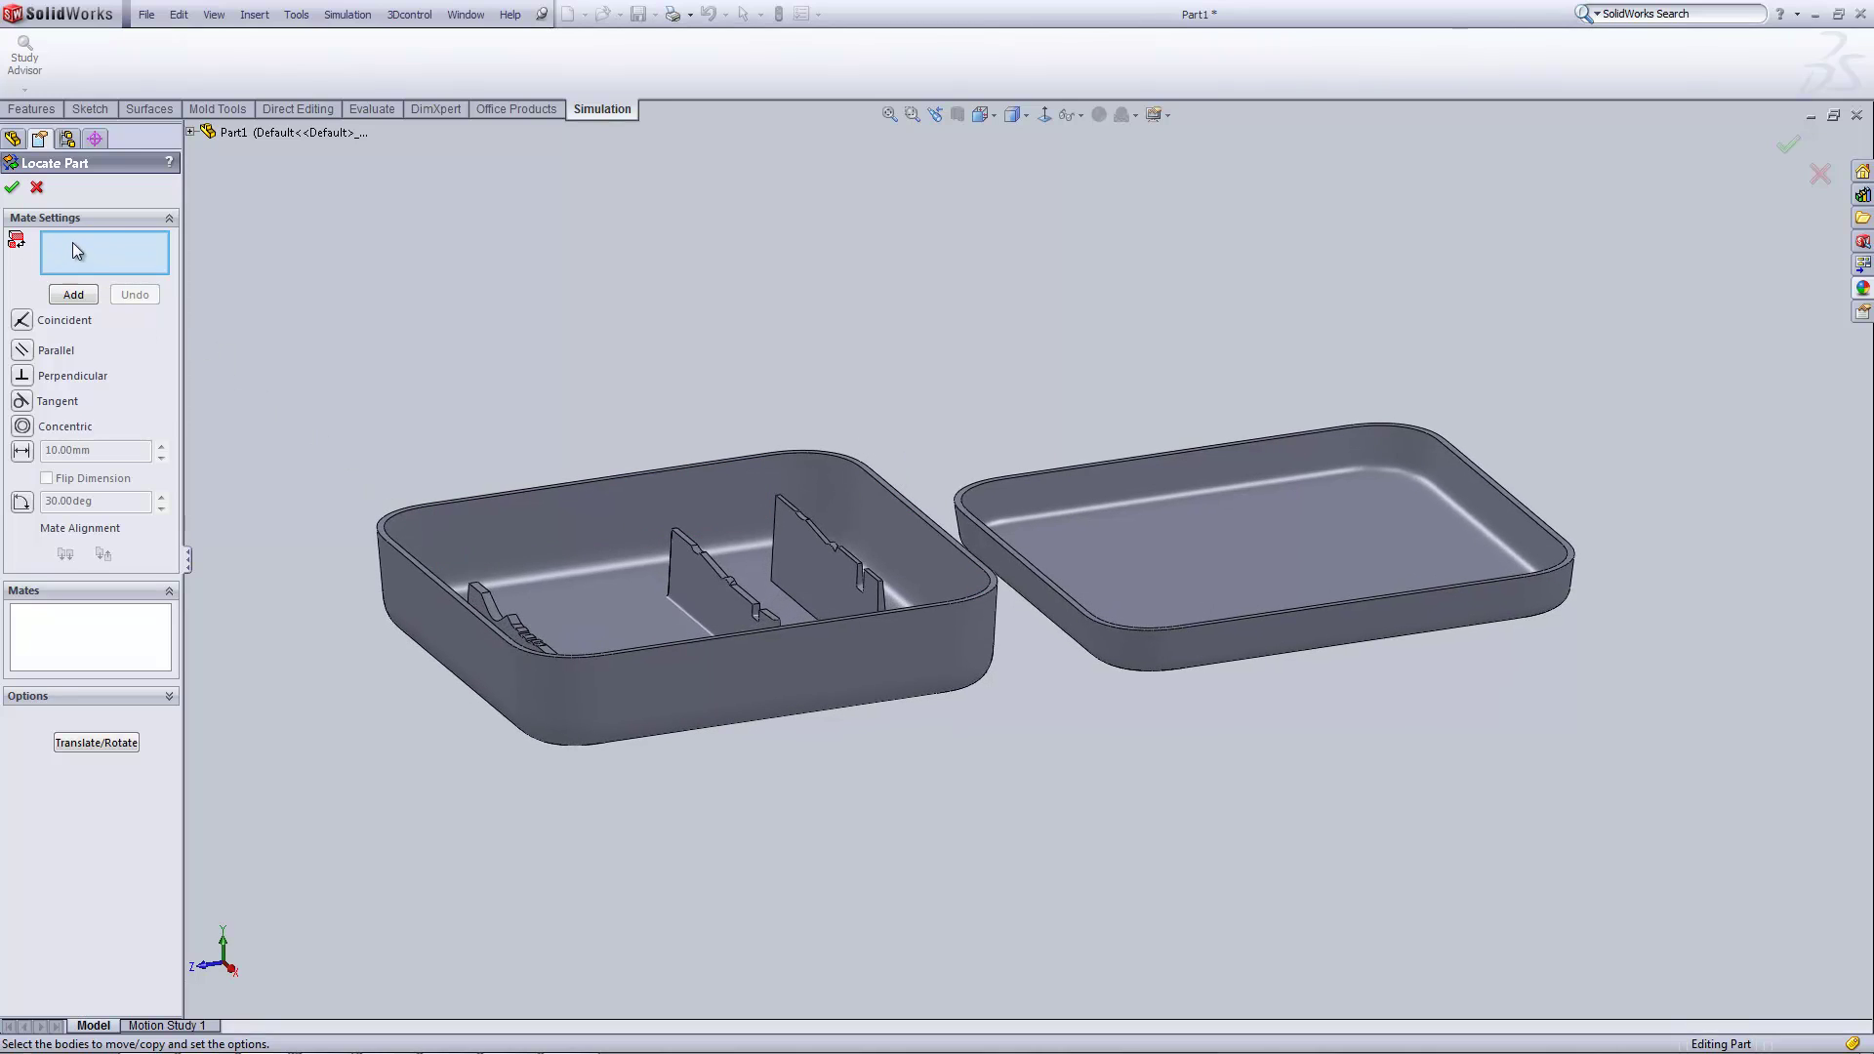
middle_drag(732, 397, 567, 397)
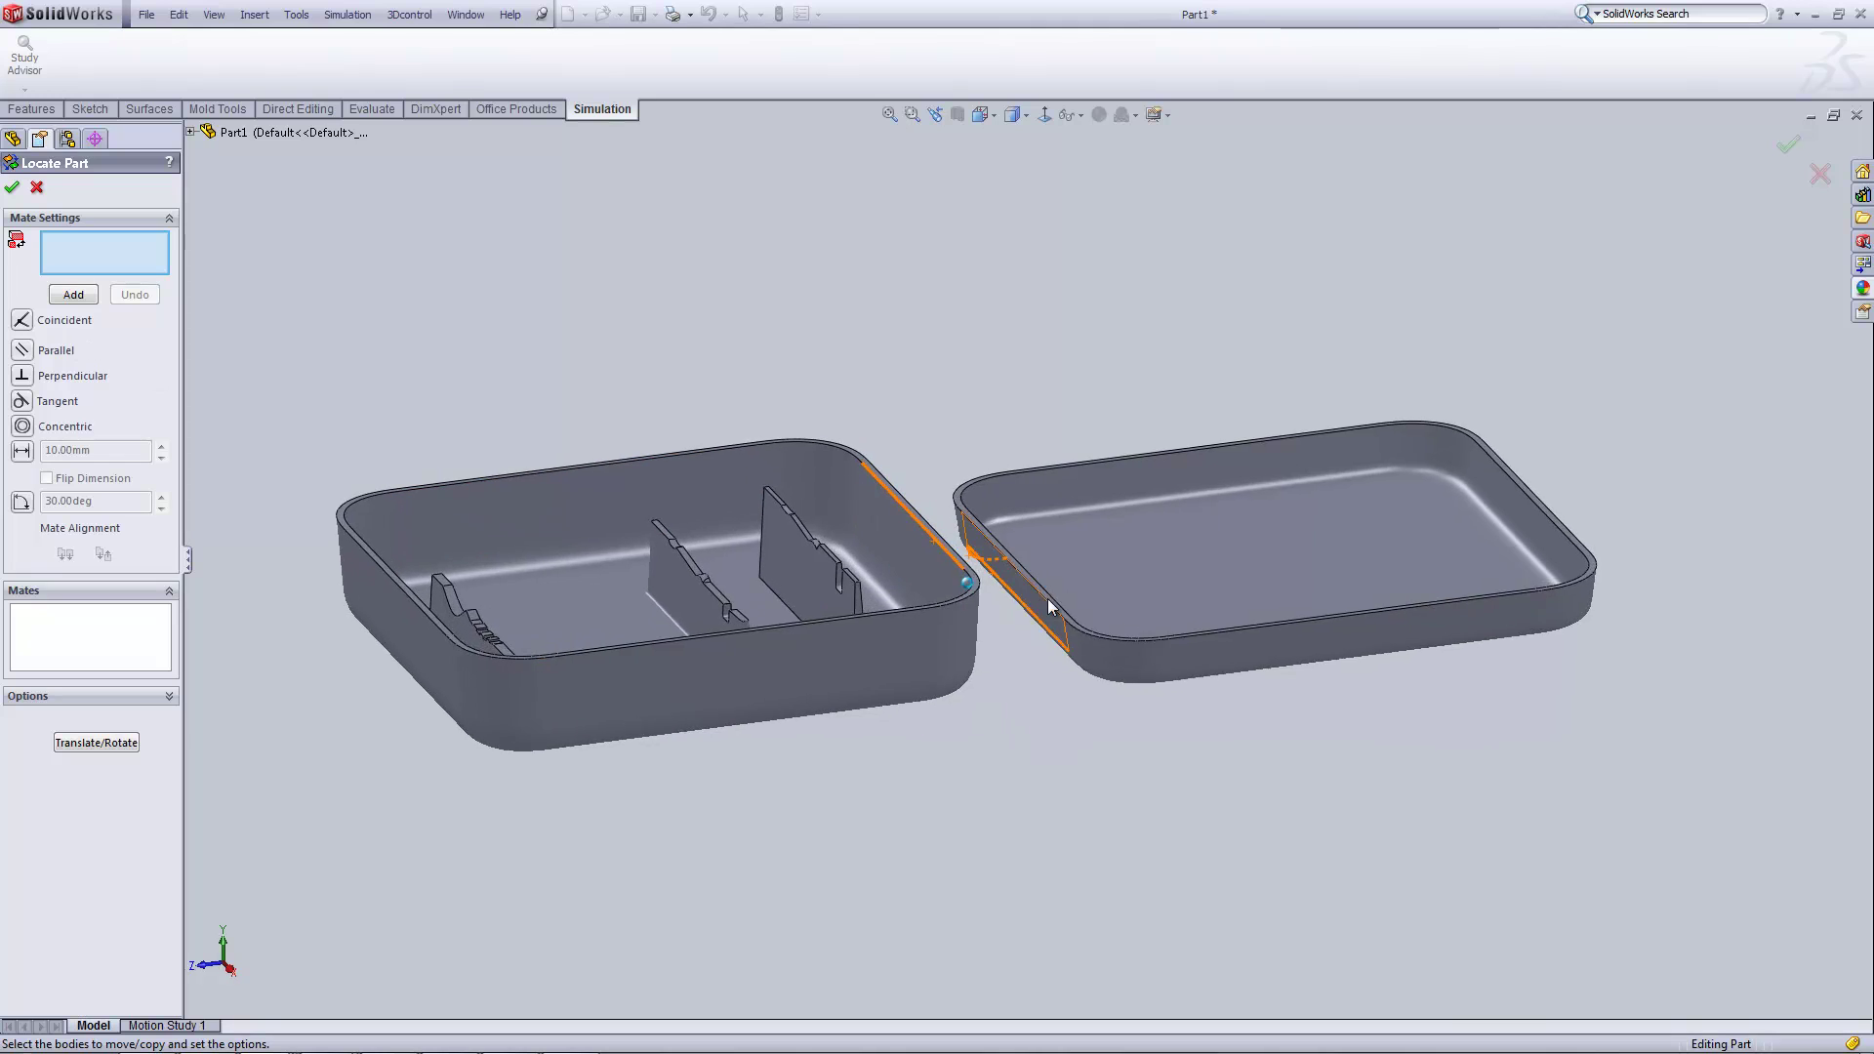
scroll(952, 566, down, 5)
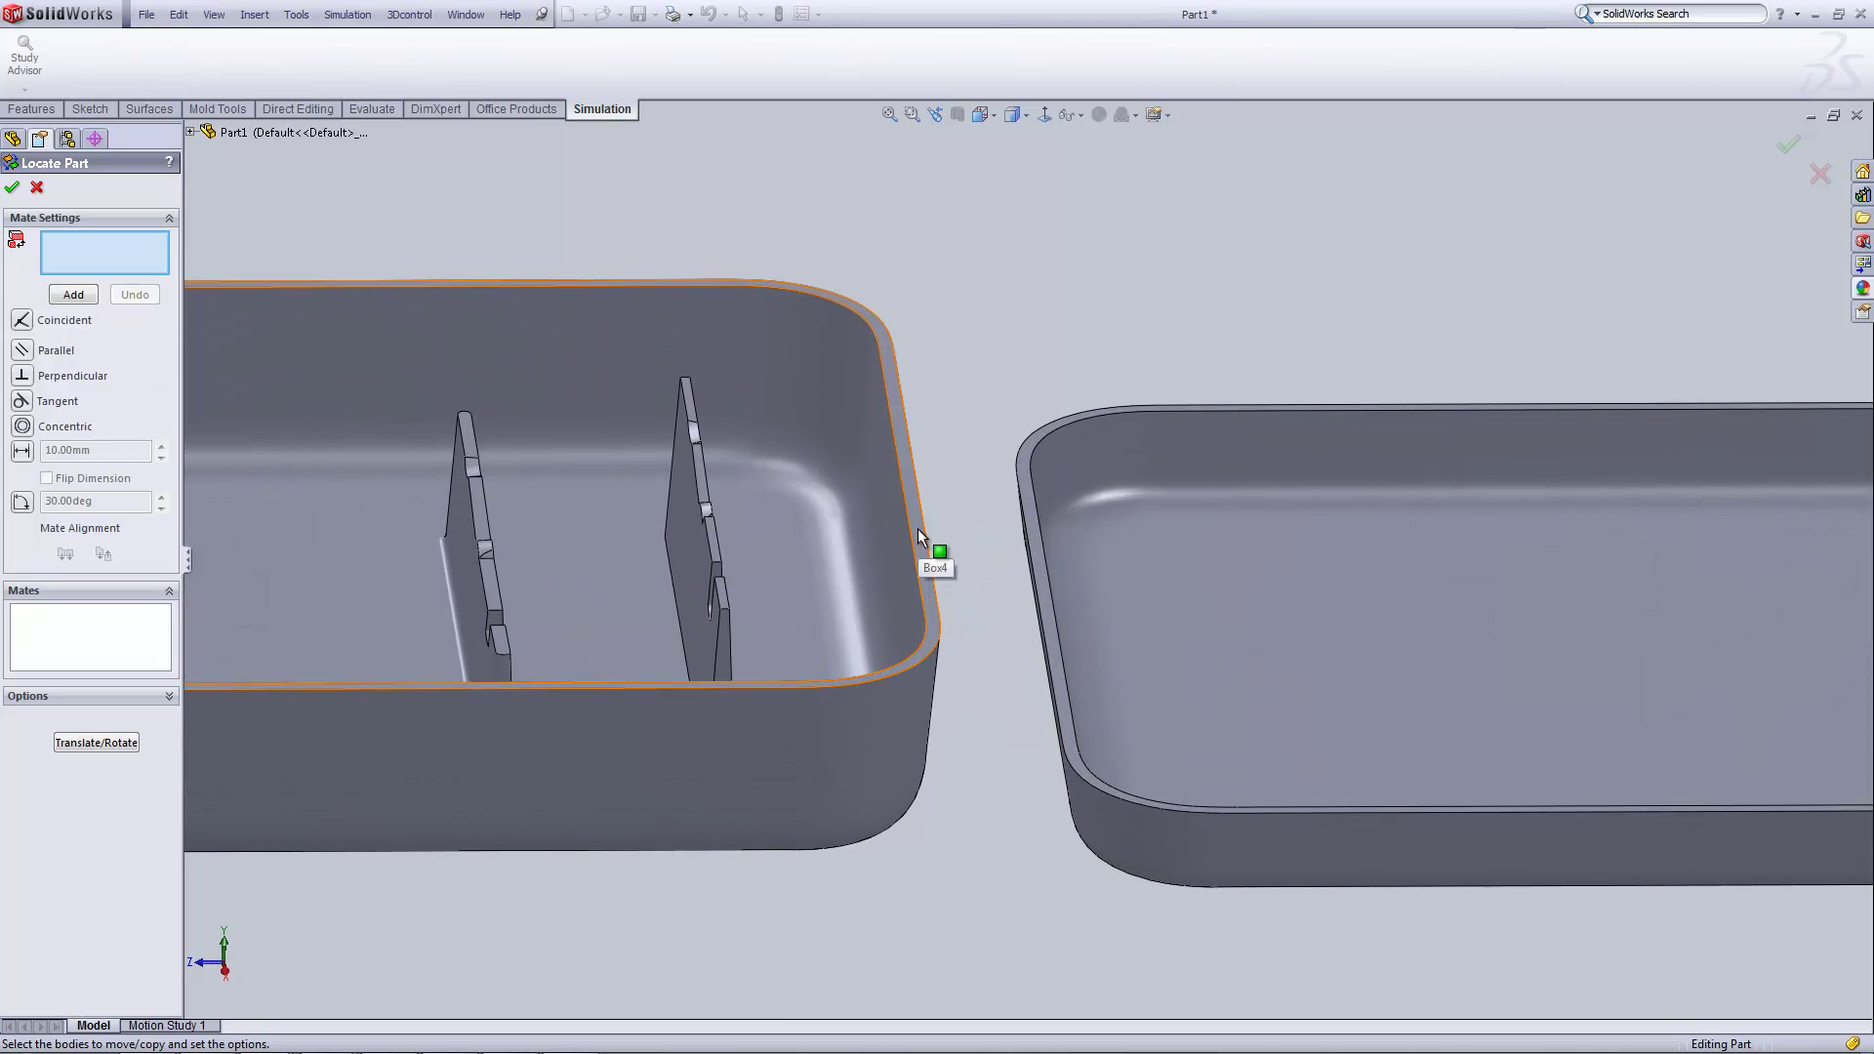
click(917, 529)
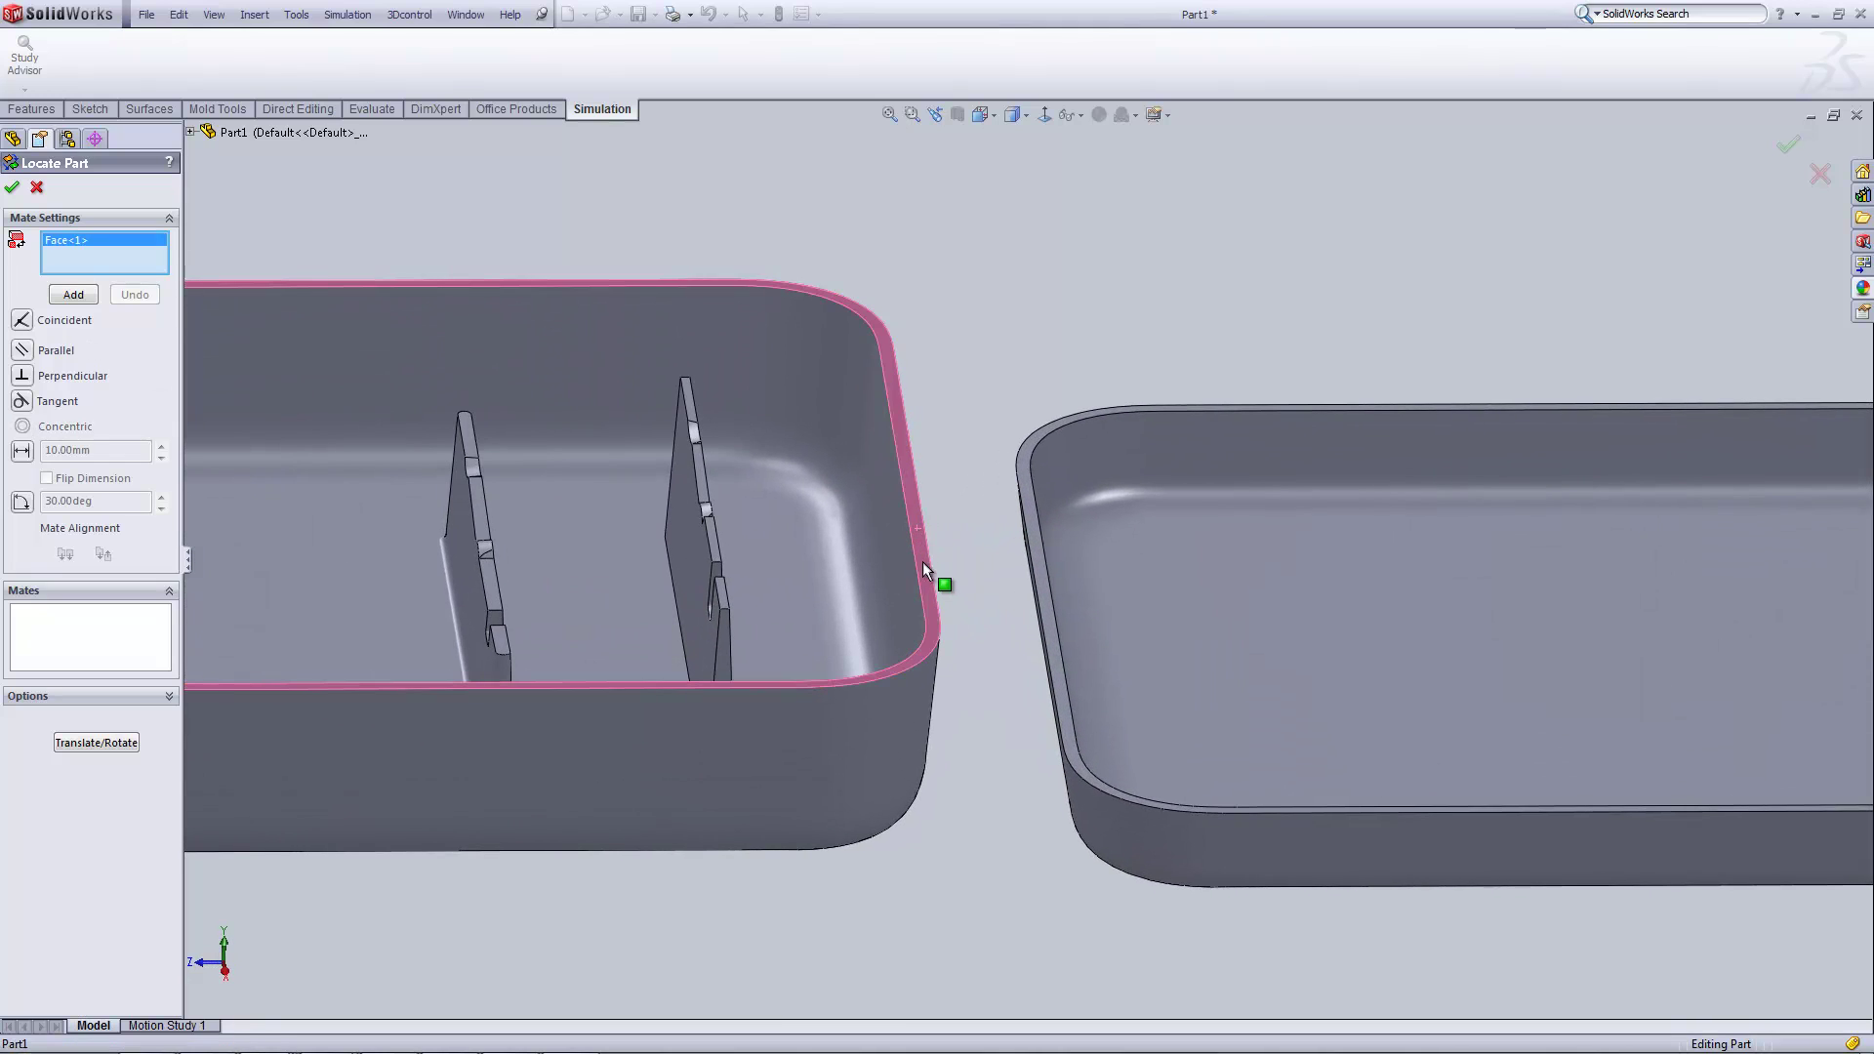
click(1039, 562)
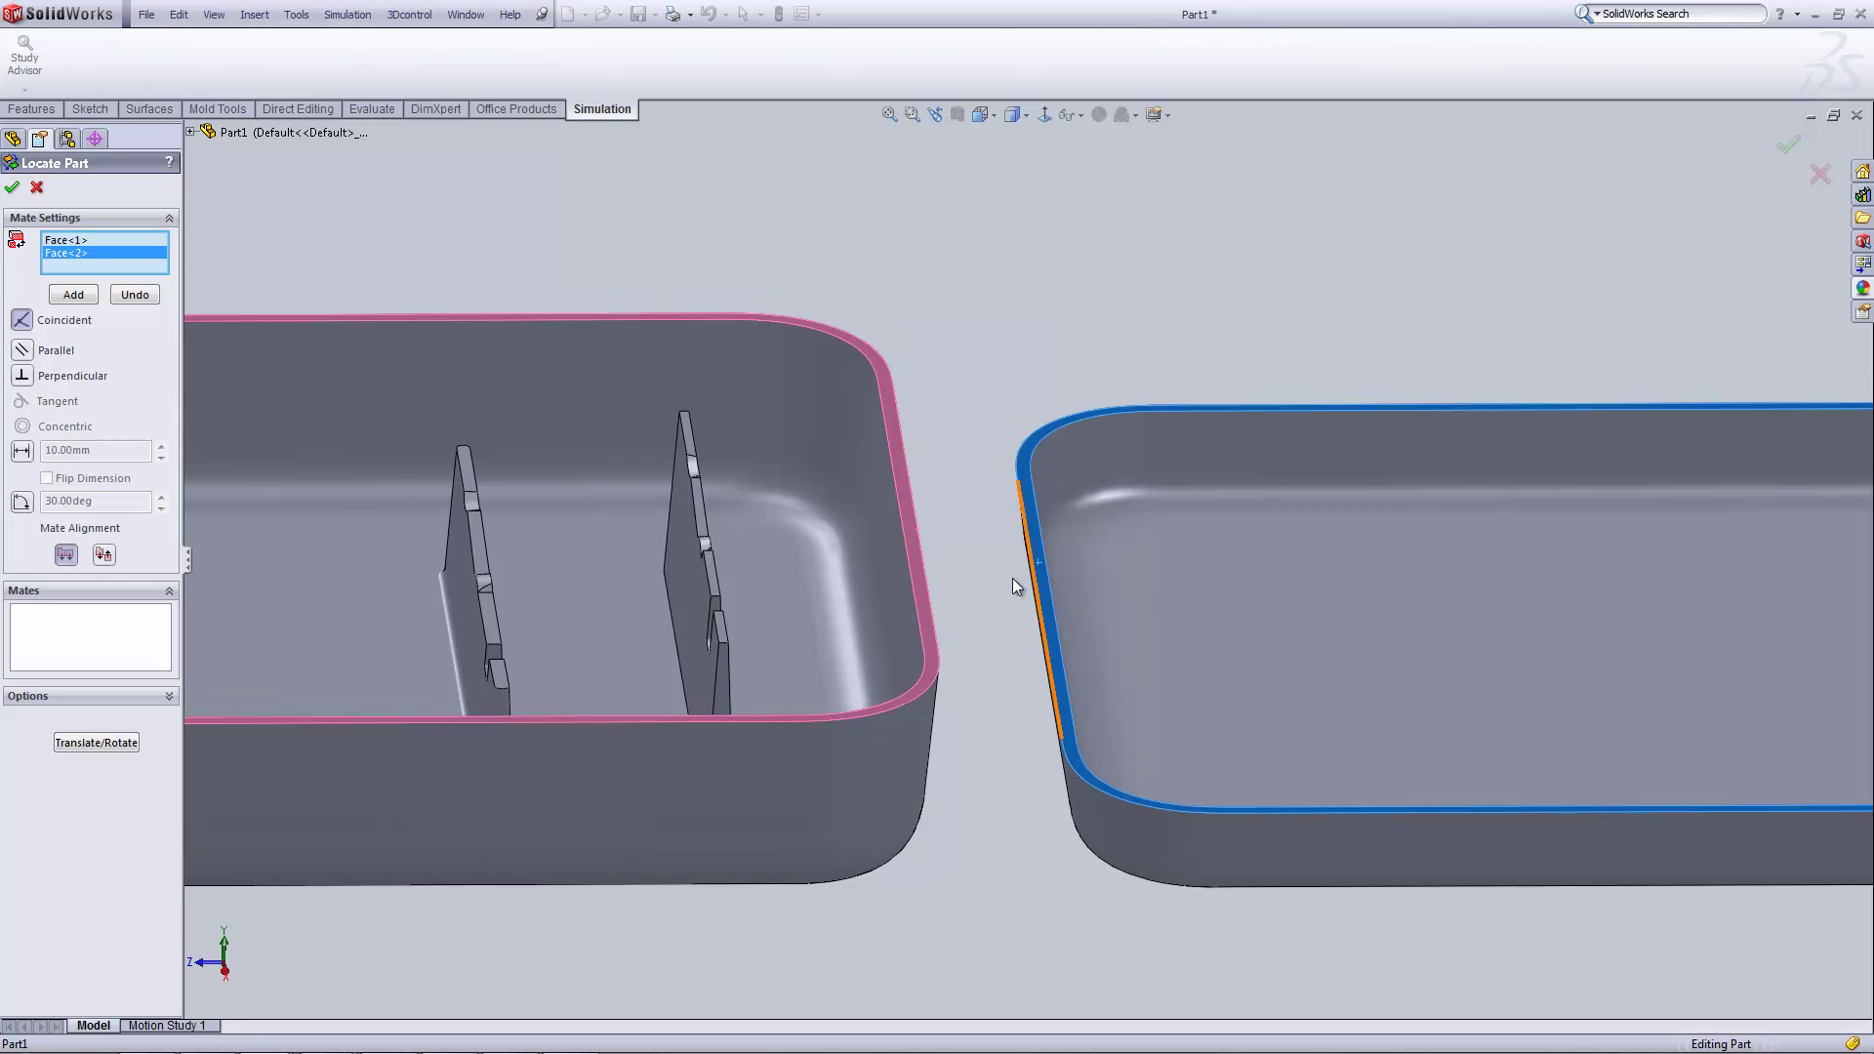
key(Up)
key(Up)
key(Up)
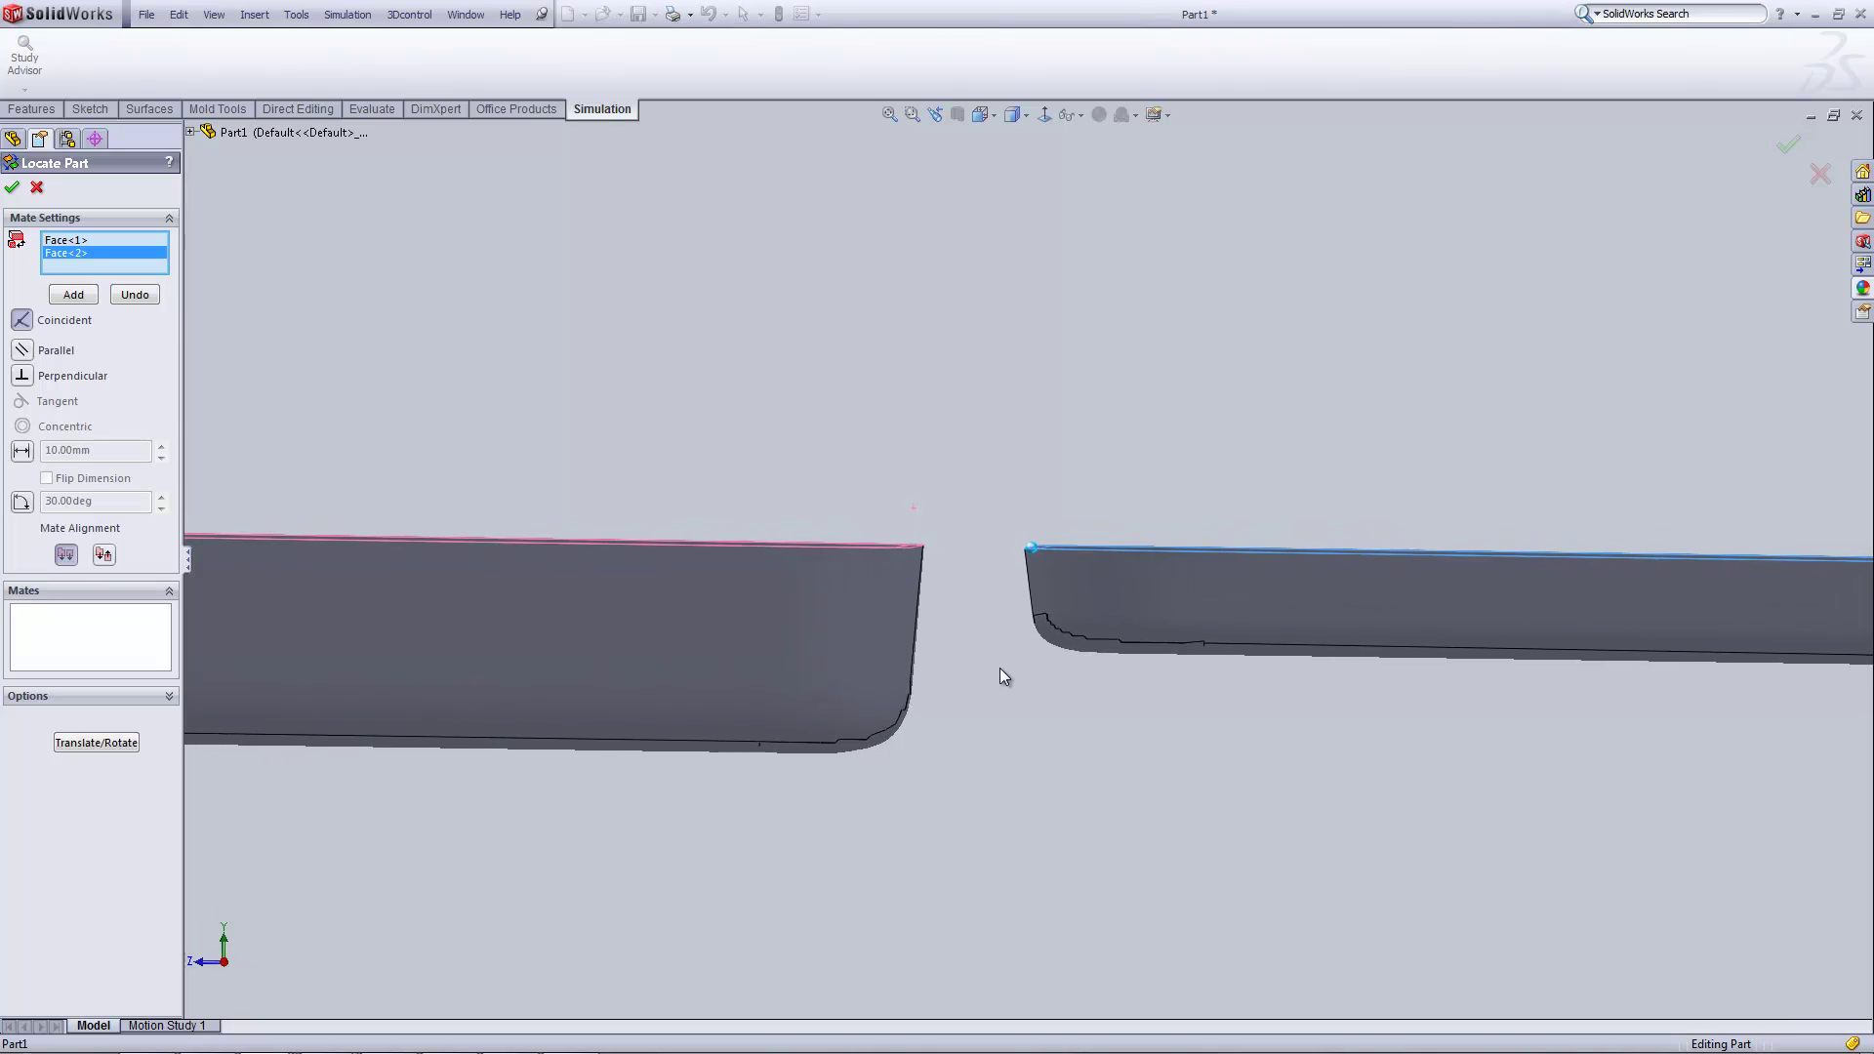
key(Up)
key(Up)
key(Up)
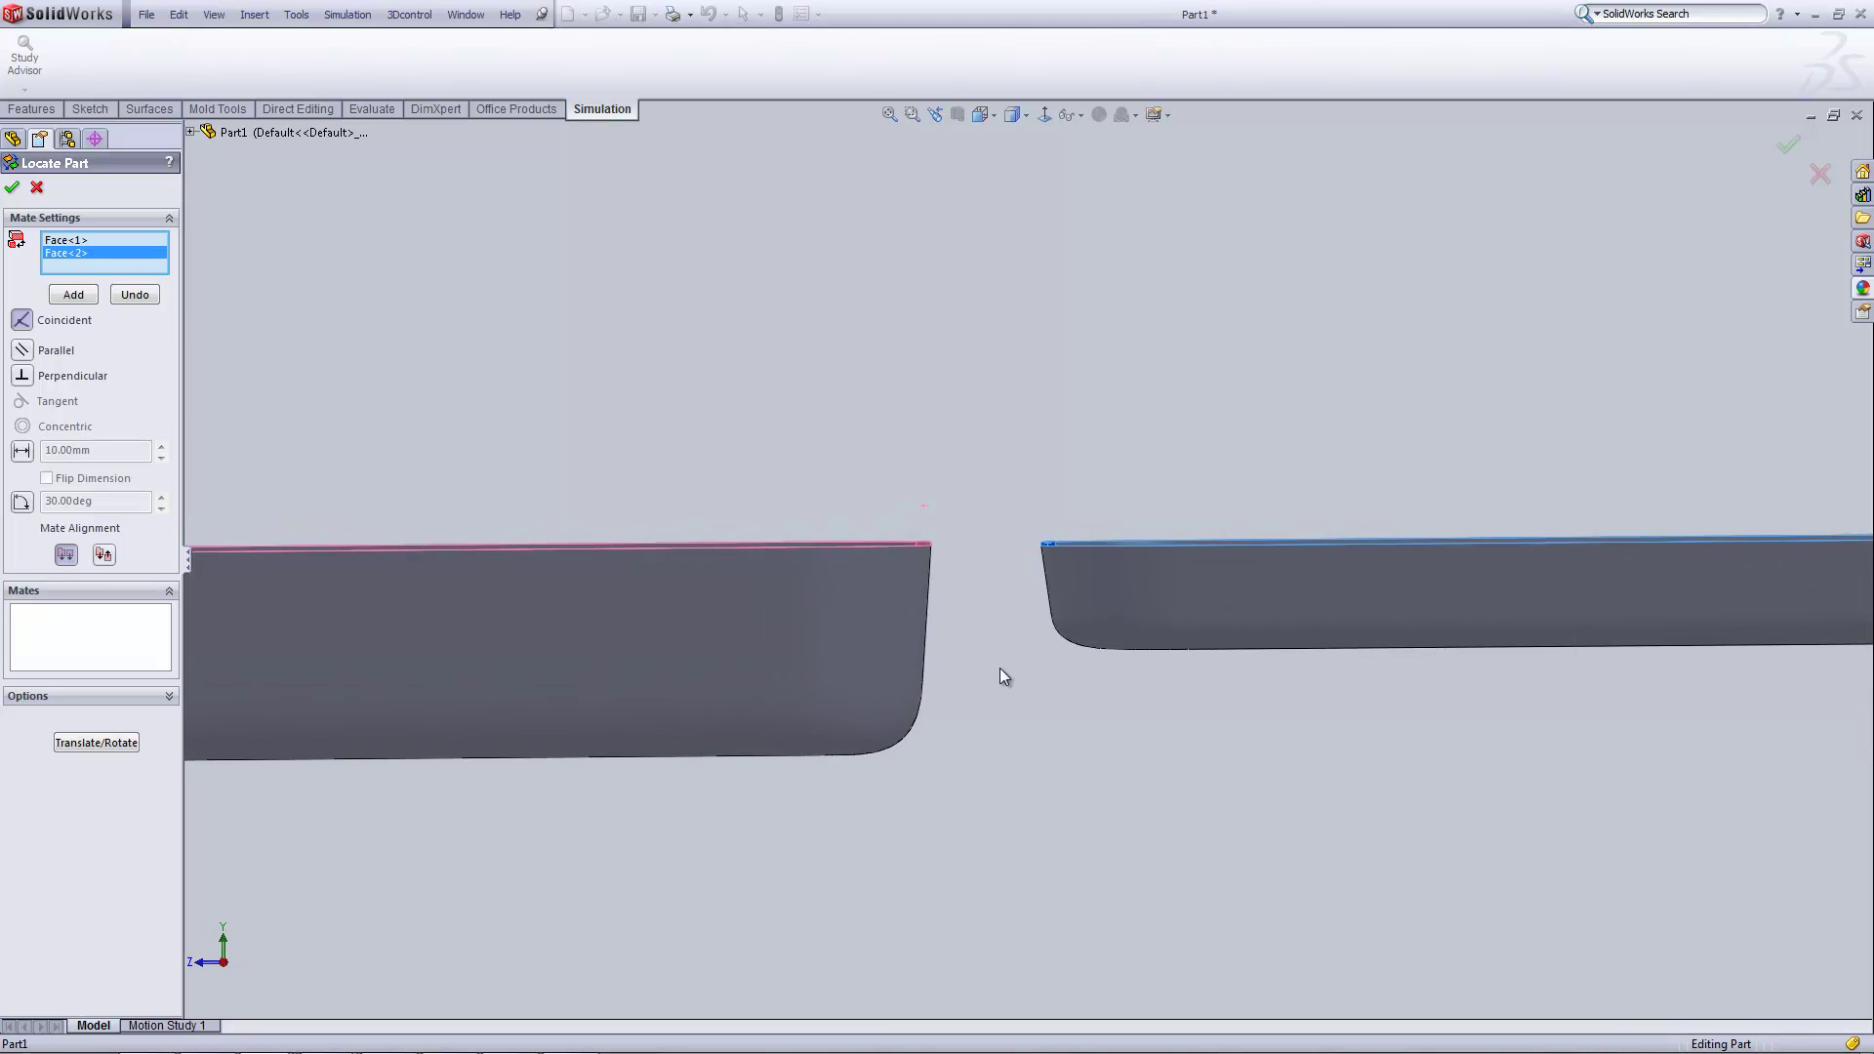
scroll(911, 603, up, 3)
key(Down)
key(Down)
key(Down)
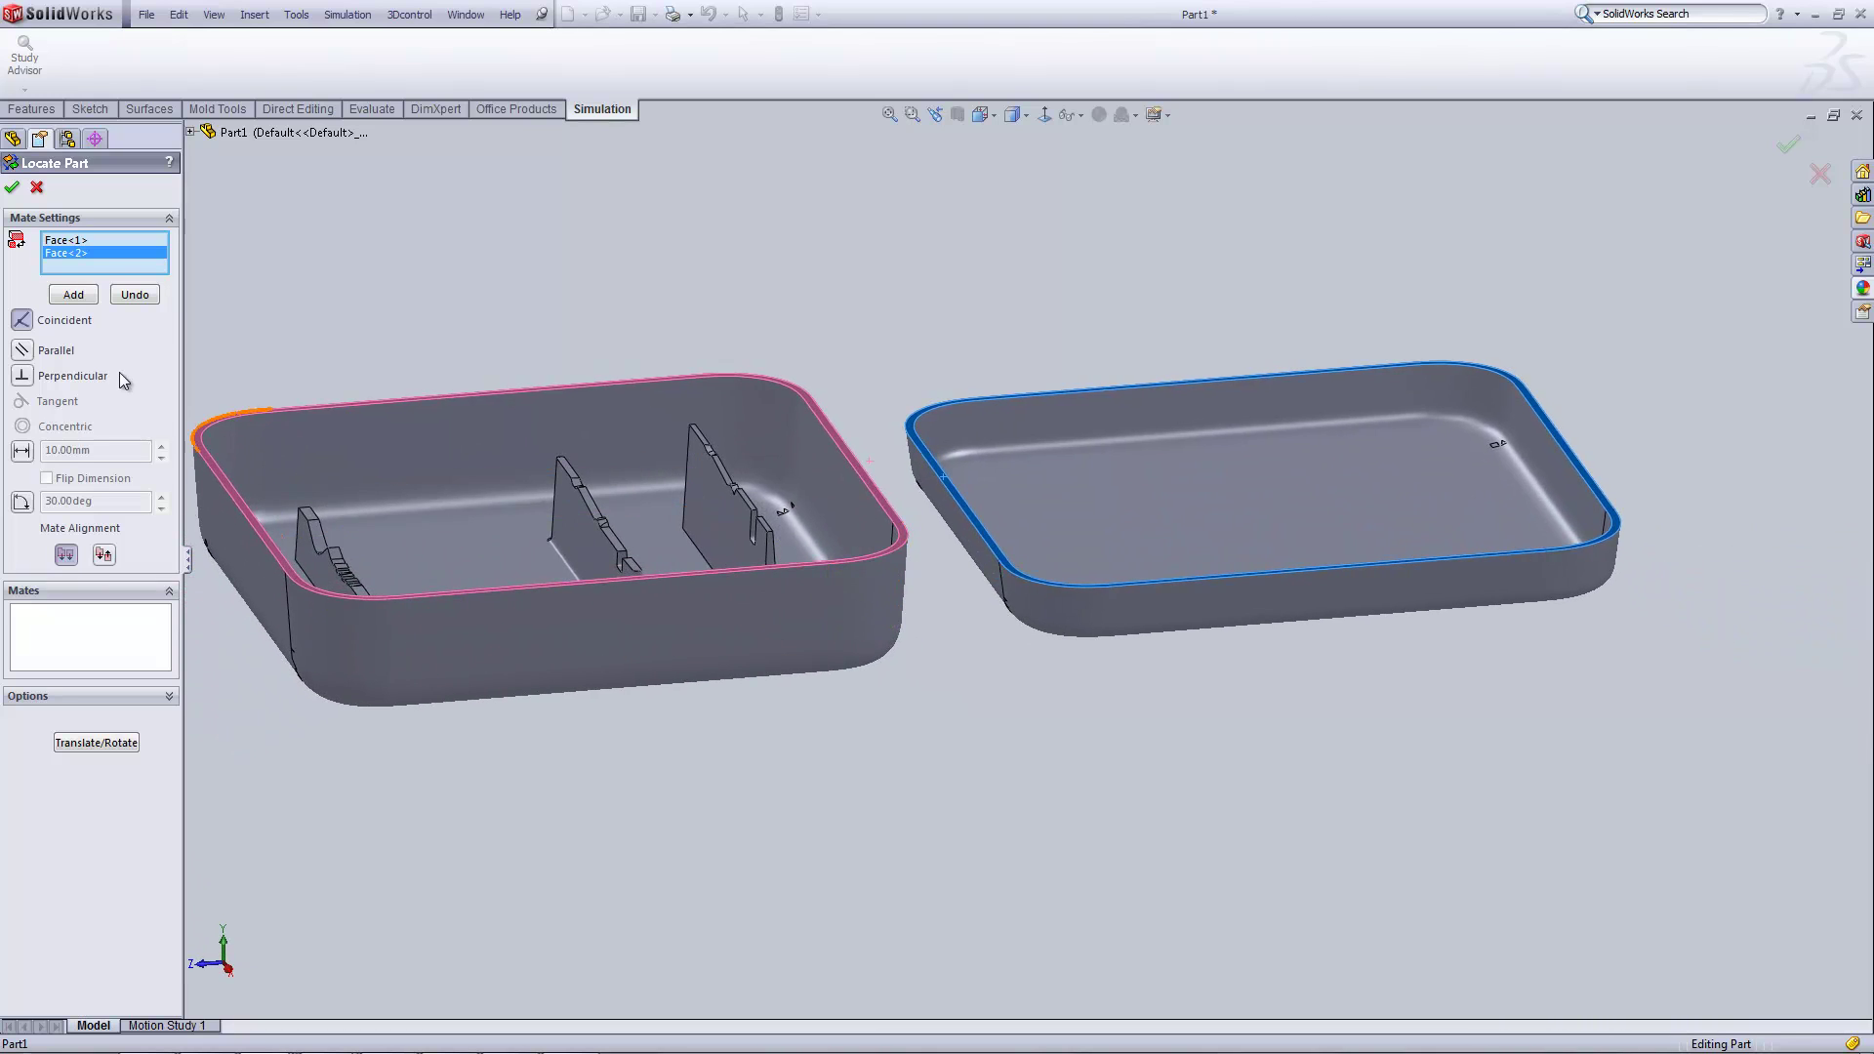
click(74, 294)
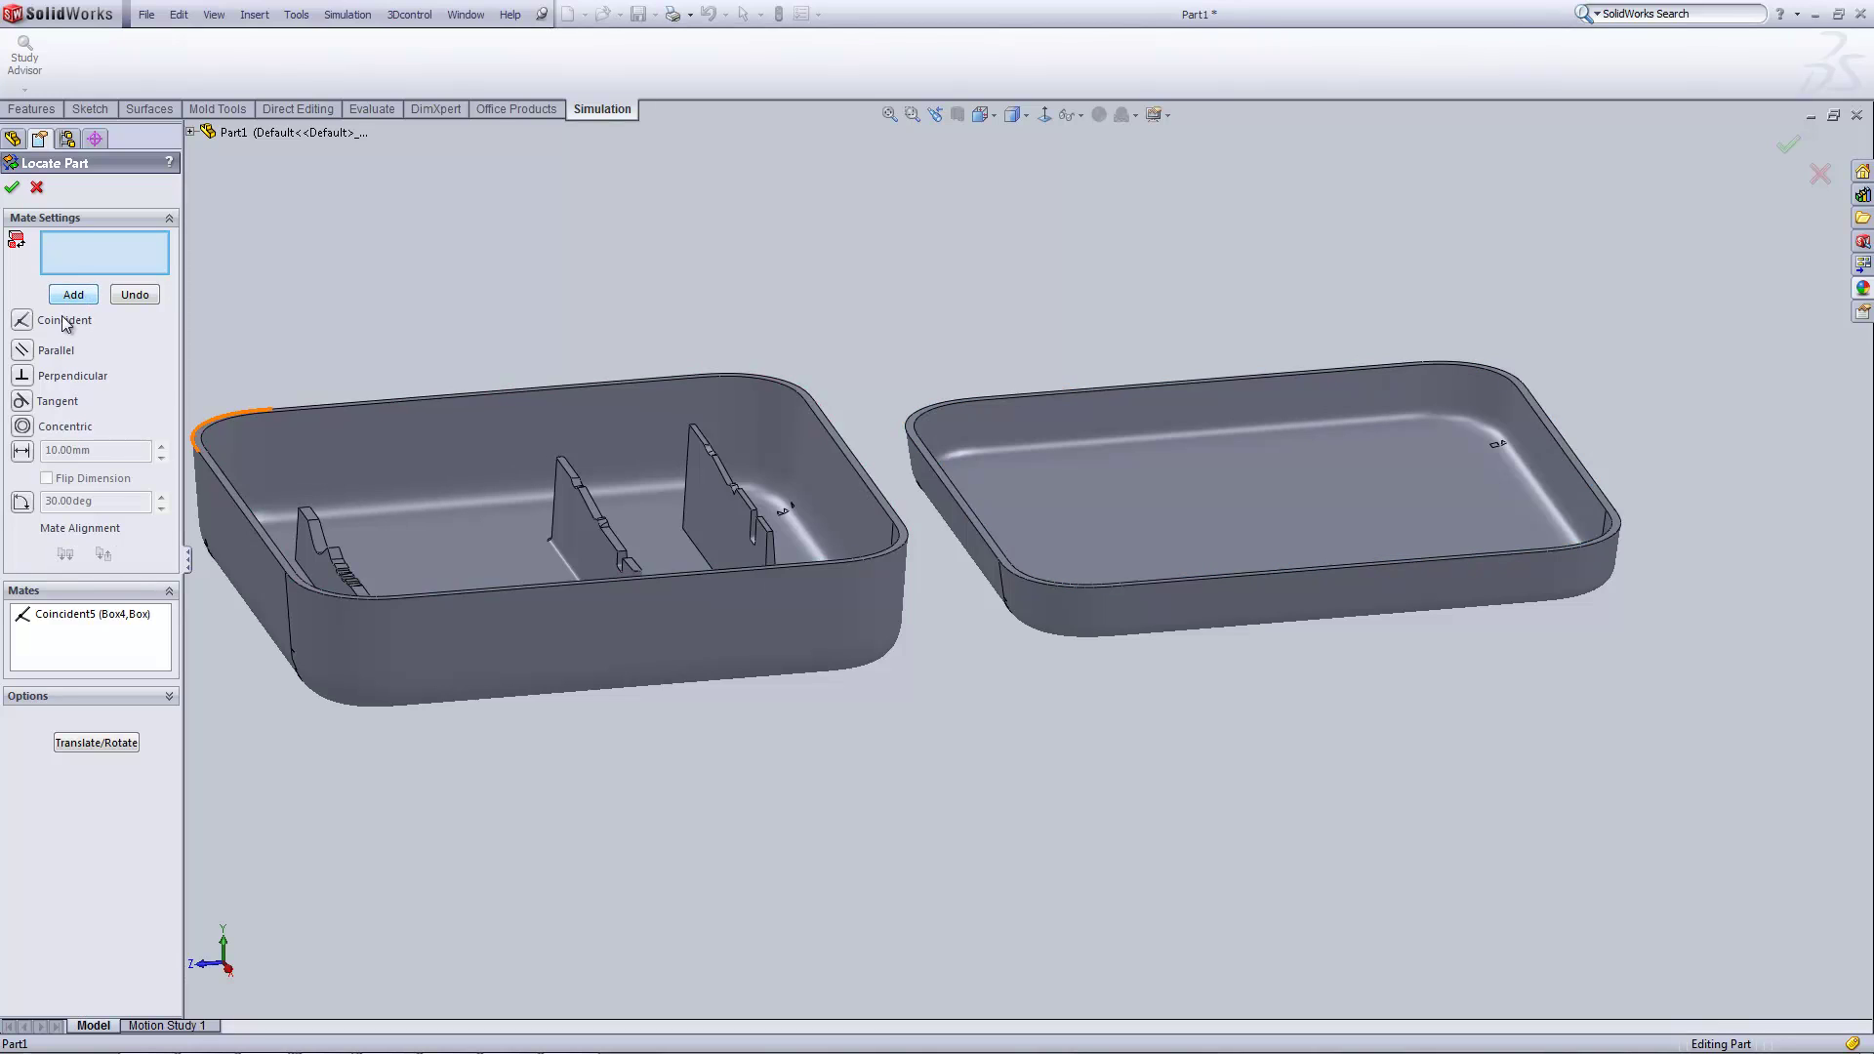
click(49, 617)
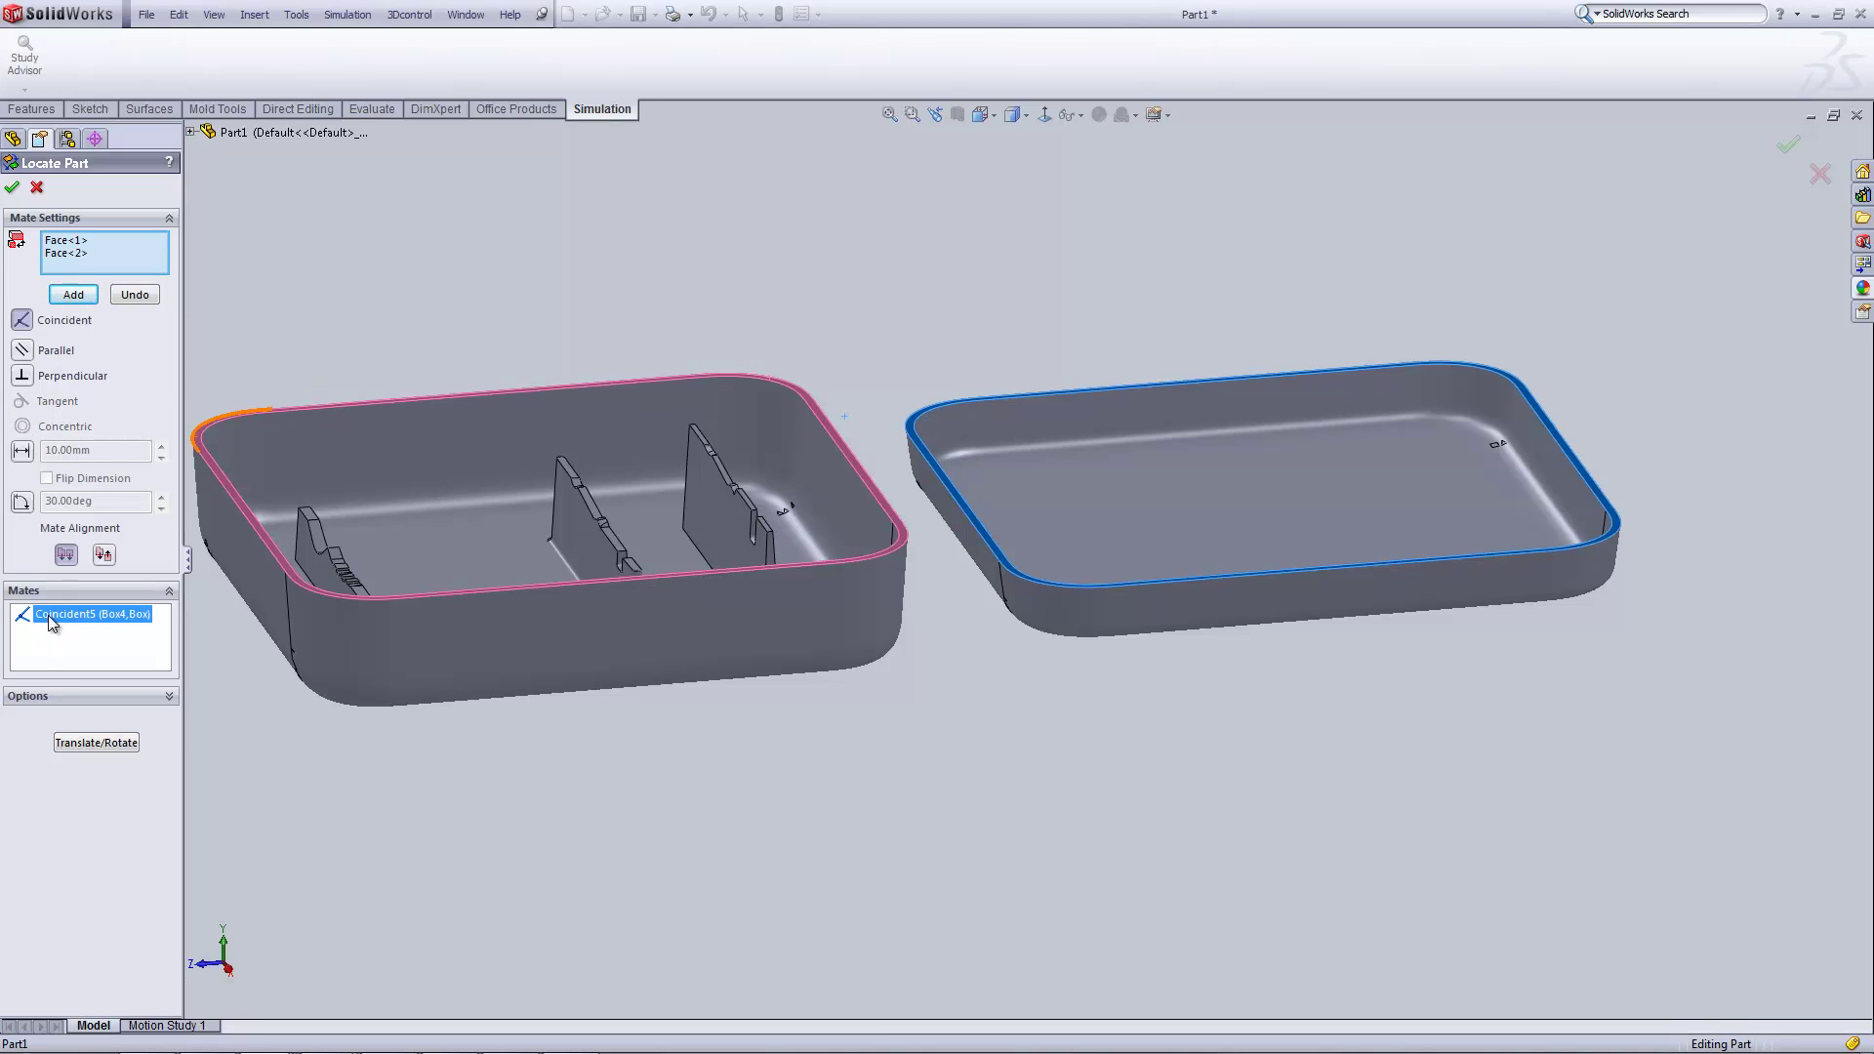
click(338, 303)
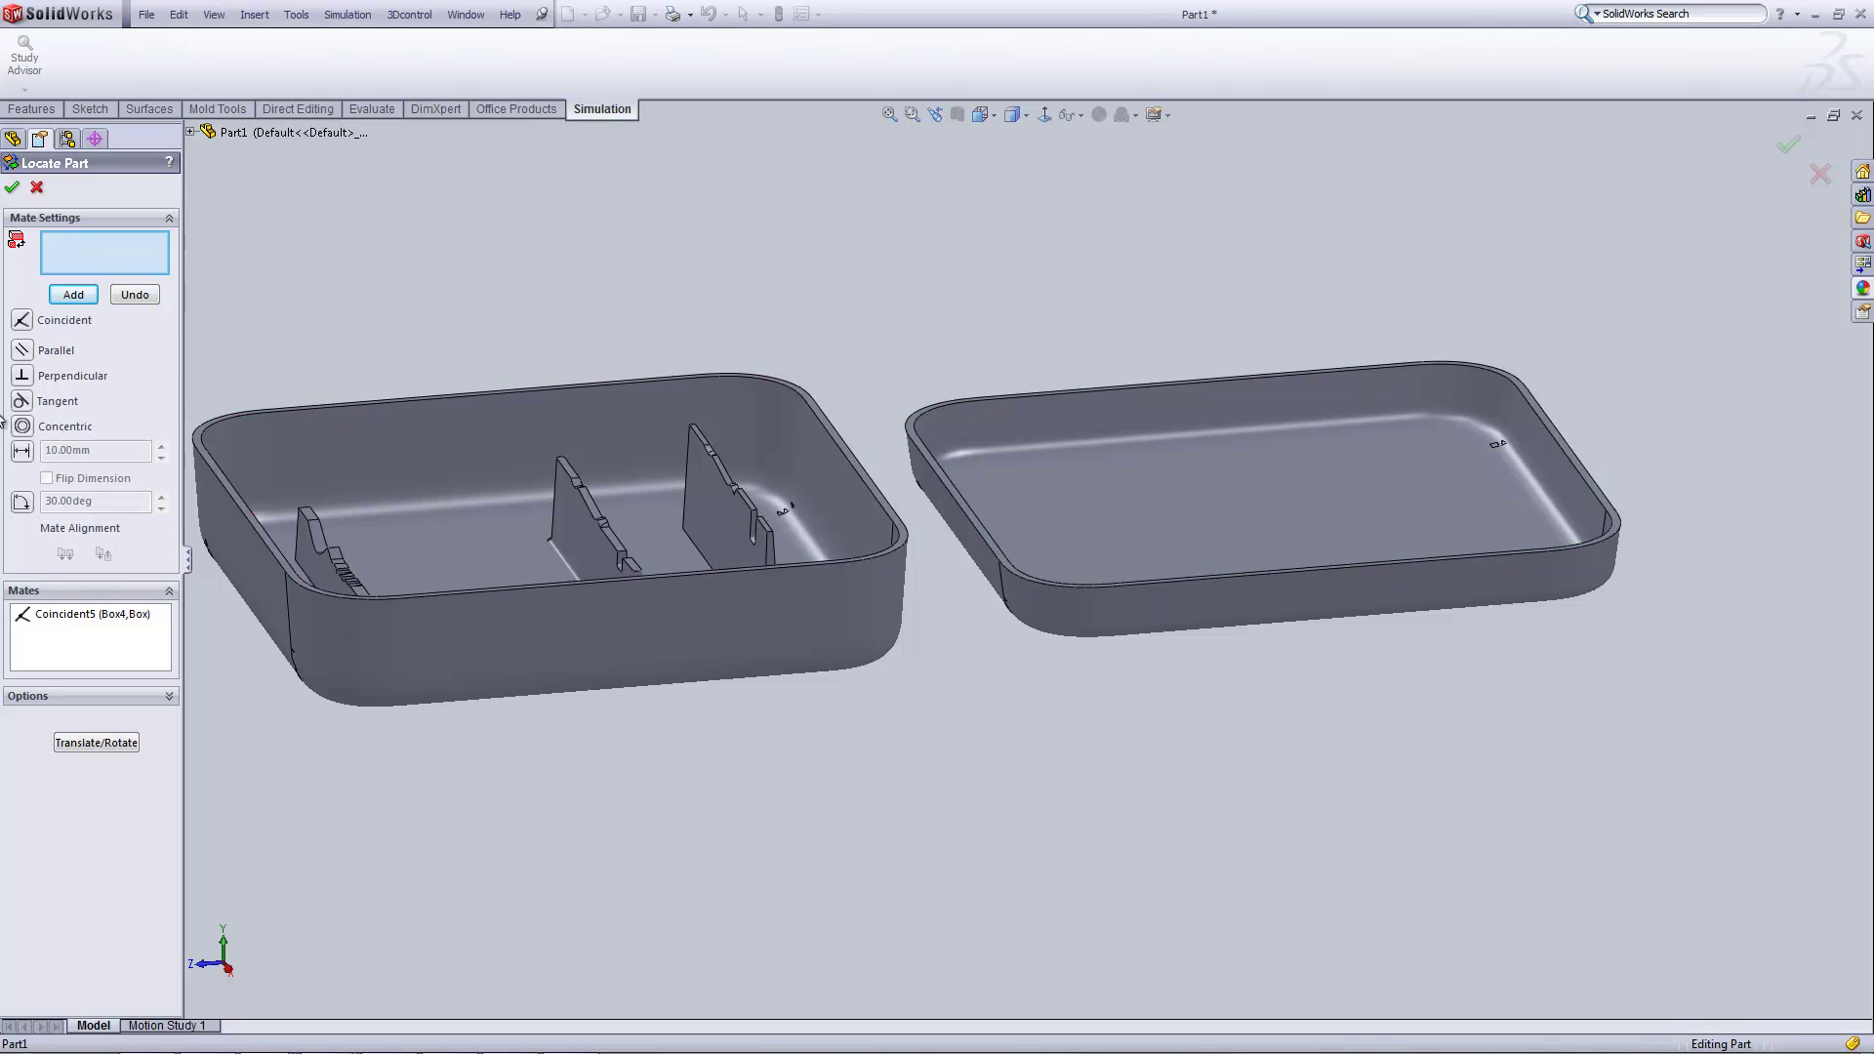
- Show the reference planes and mate Right Plane-Box4 coincident with Right Plane-Box
key(f)
click(214, 14)
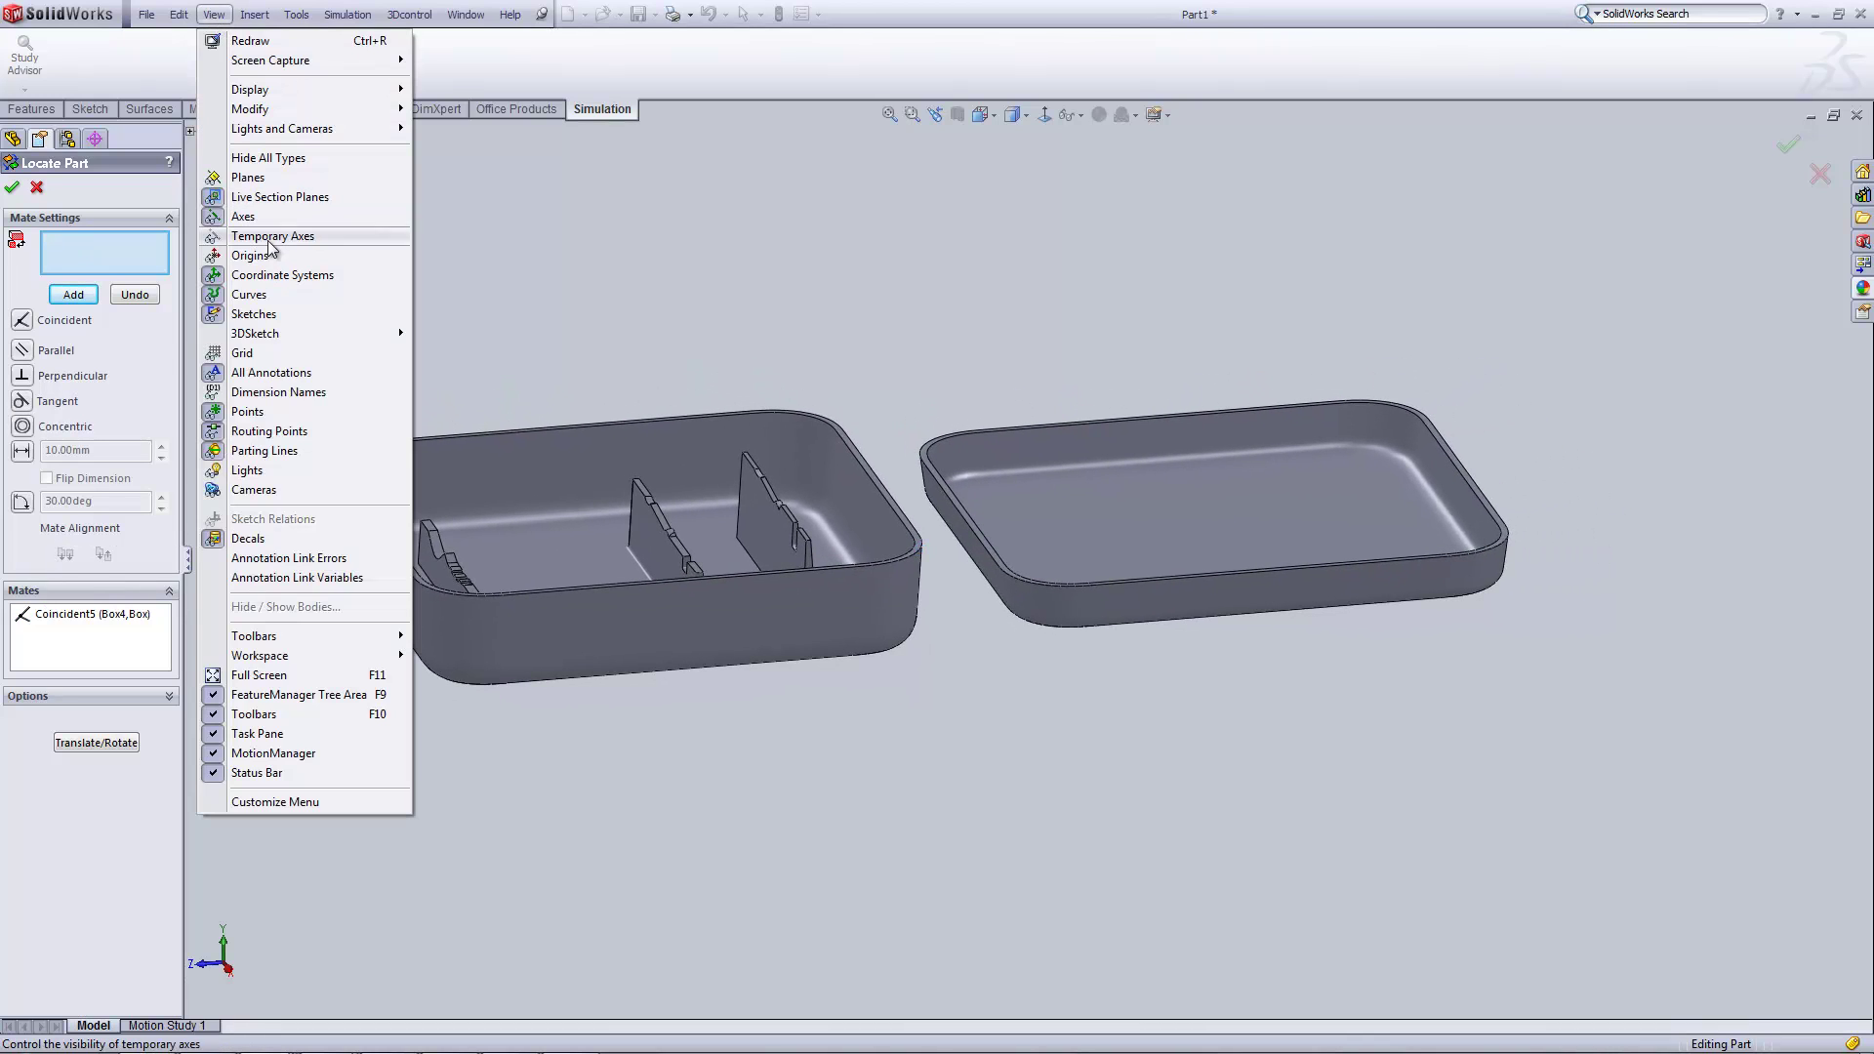
click(278, 180)
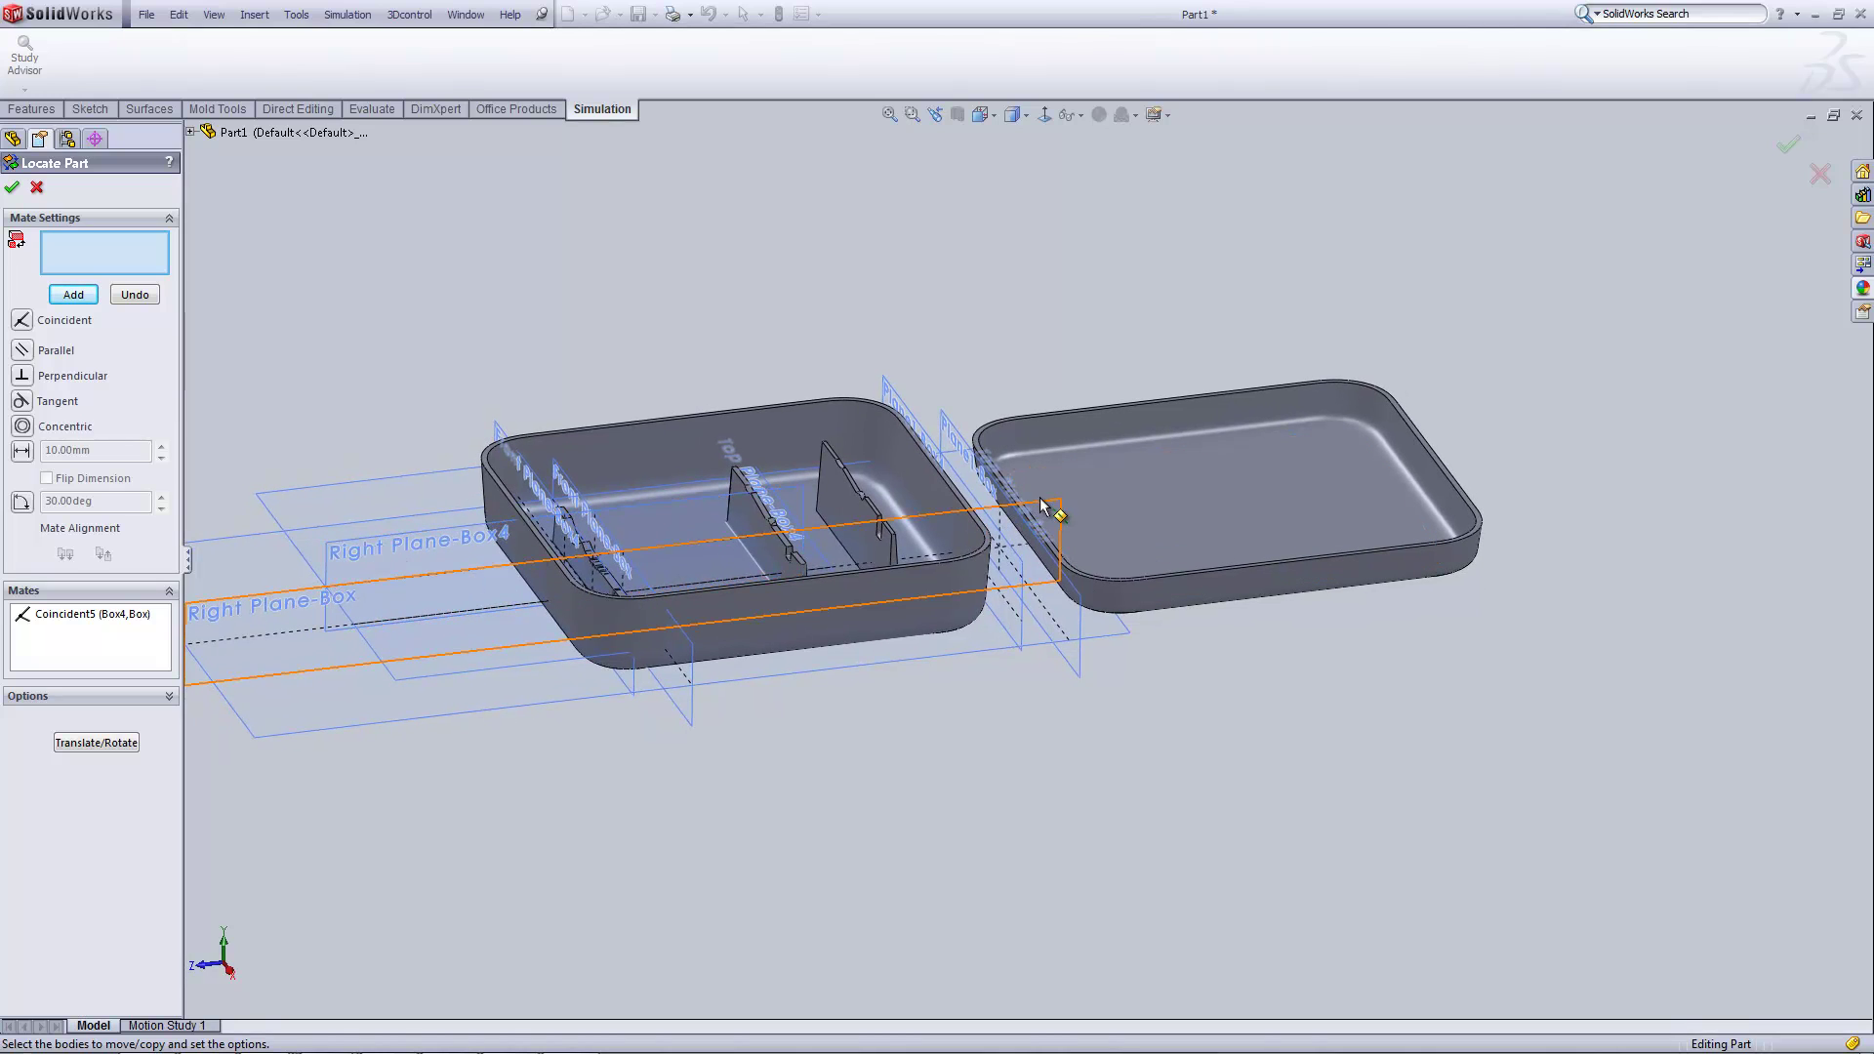
click(423, 547)
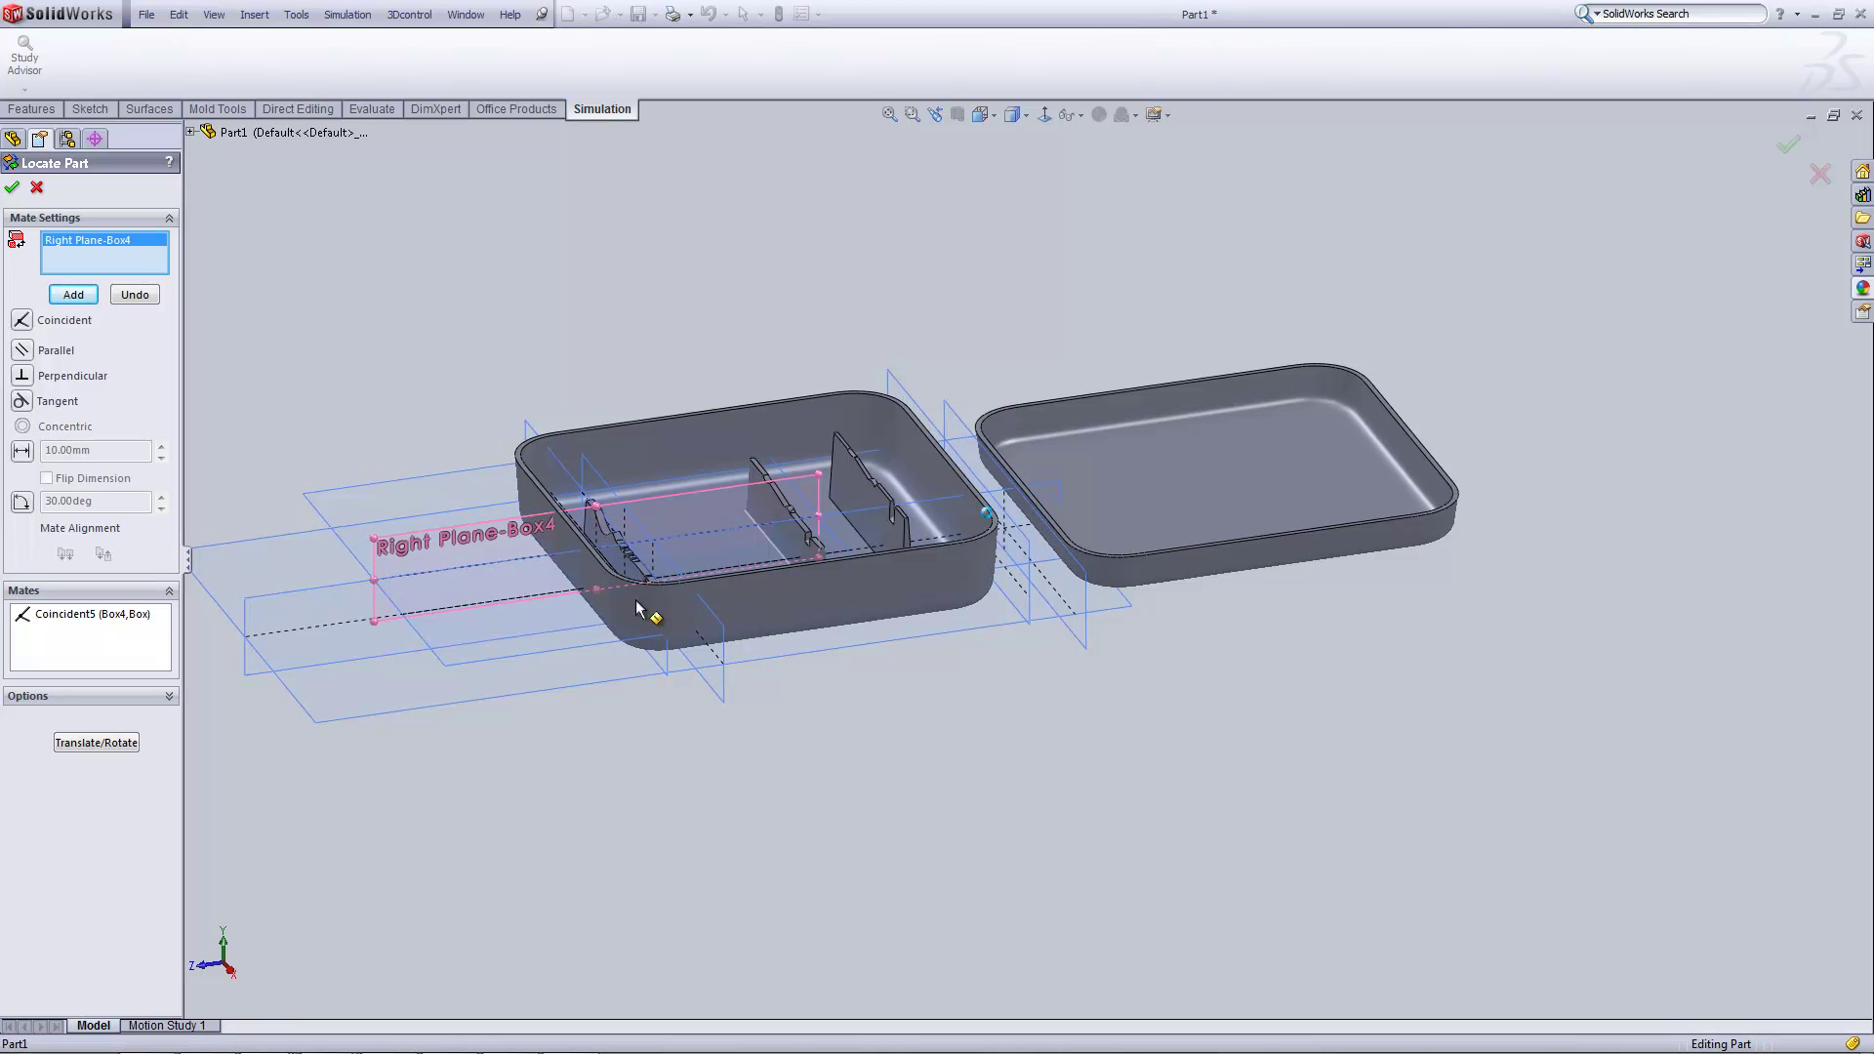
middle_drag(648, 614, 925, 763)
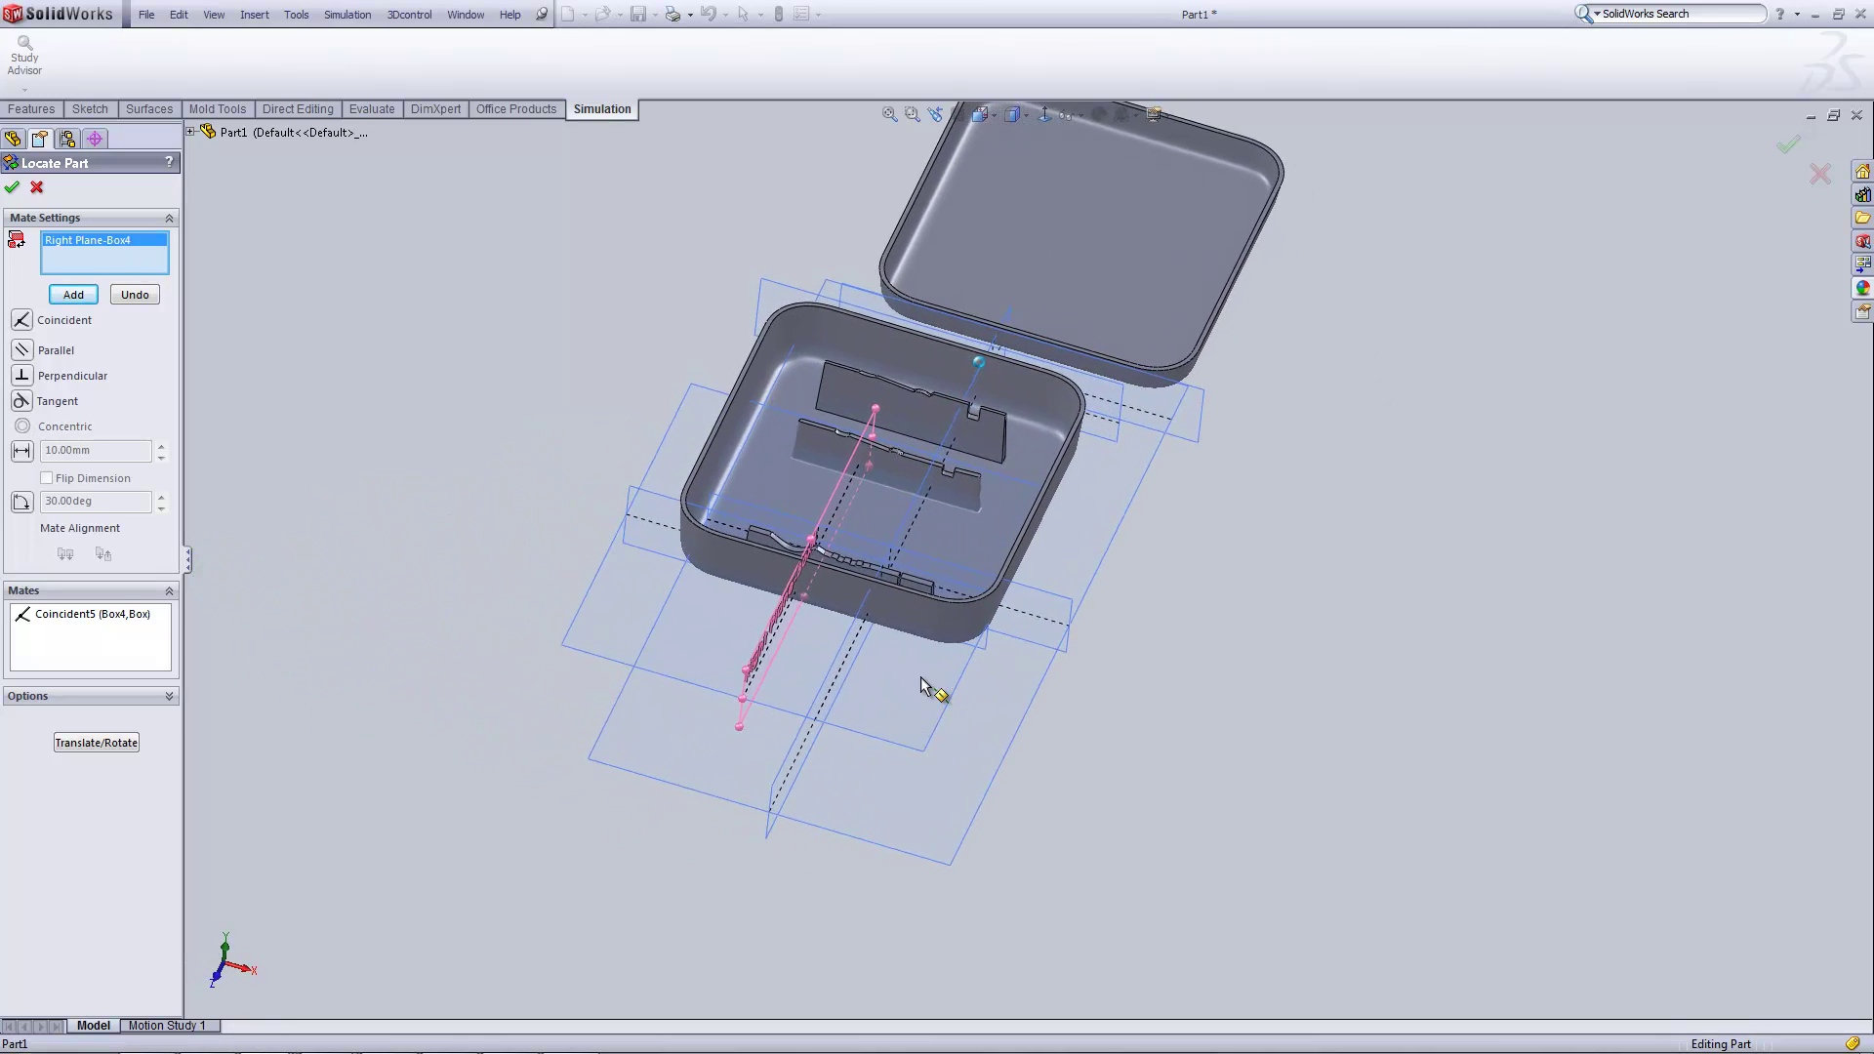
click(839, 677)
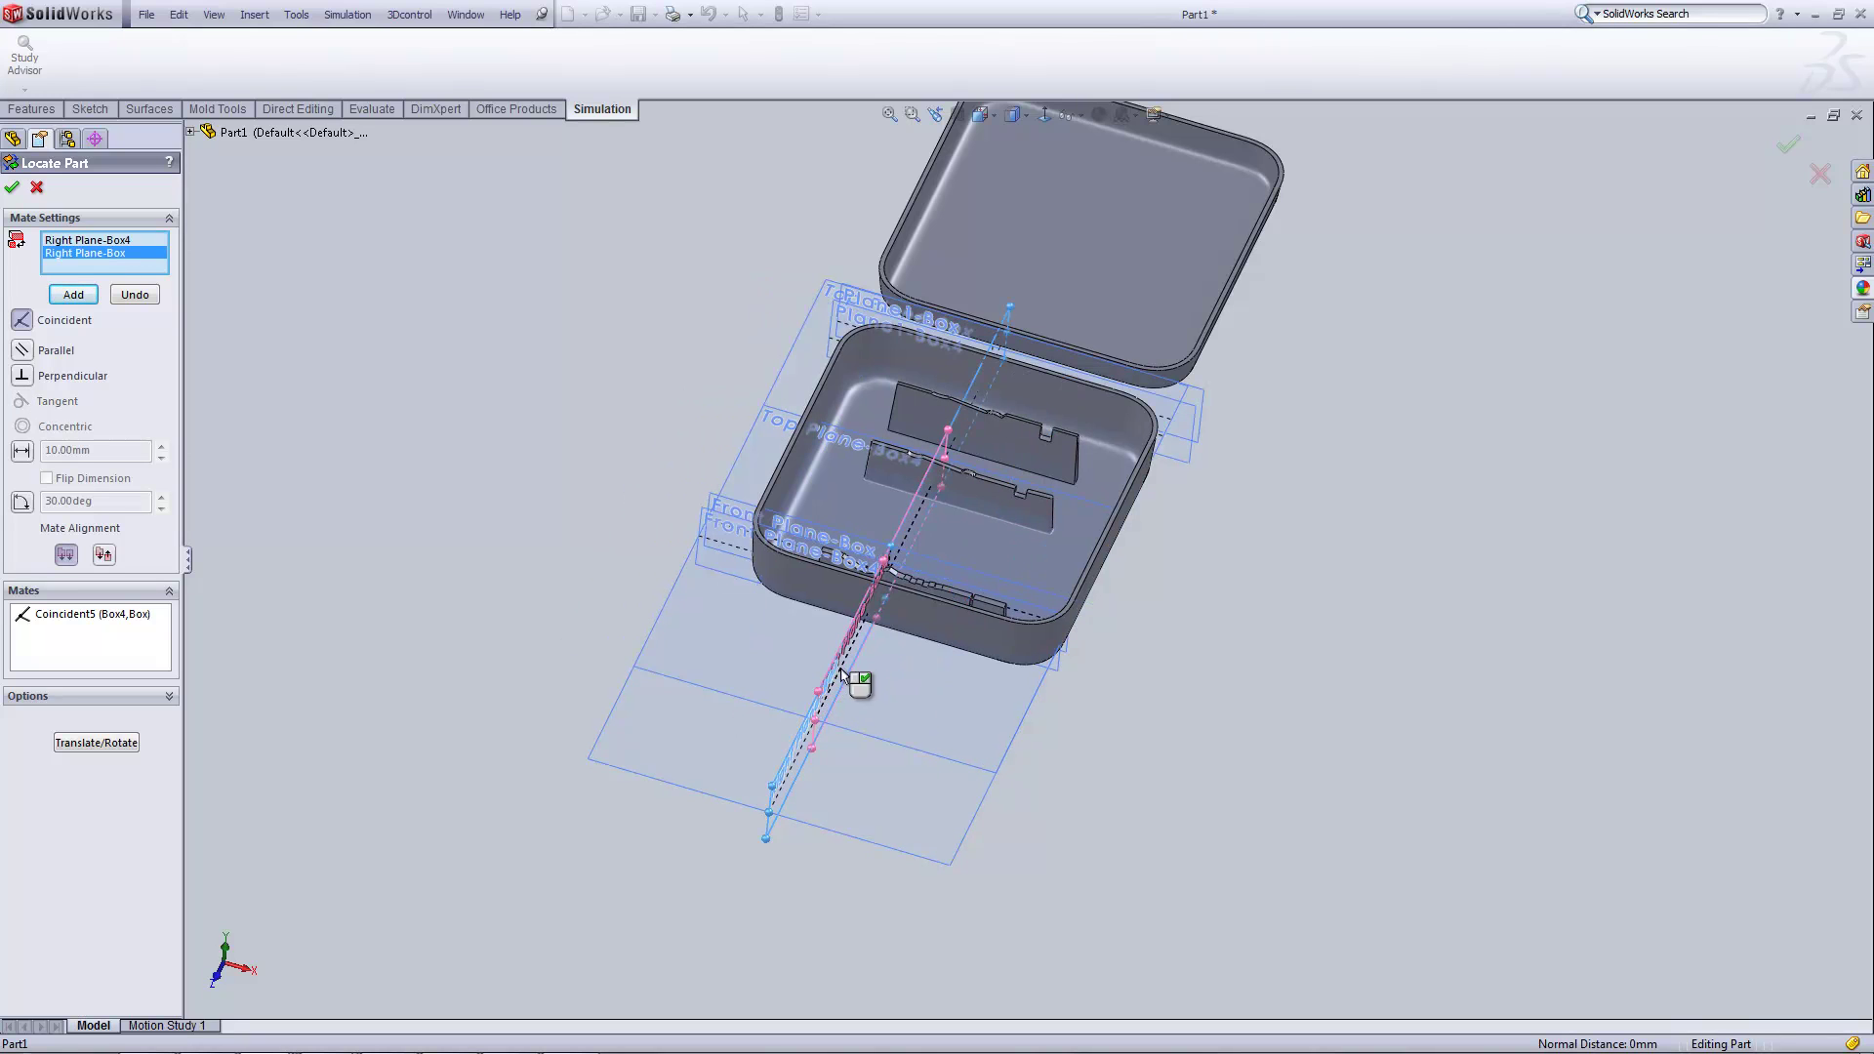
middle_drag(841, 673, 966, 488)
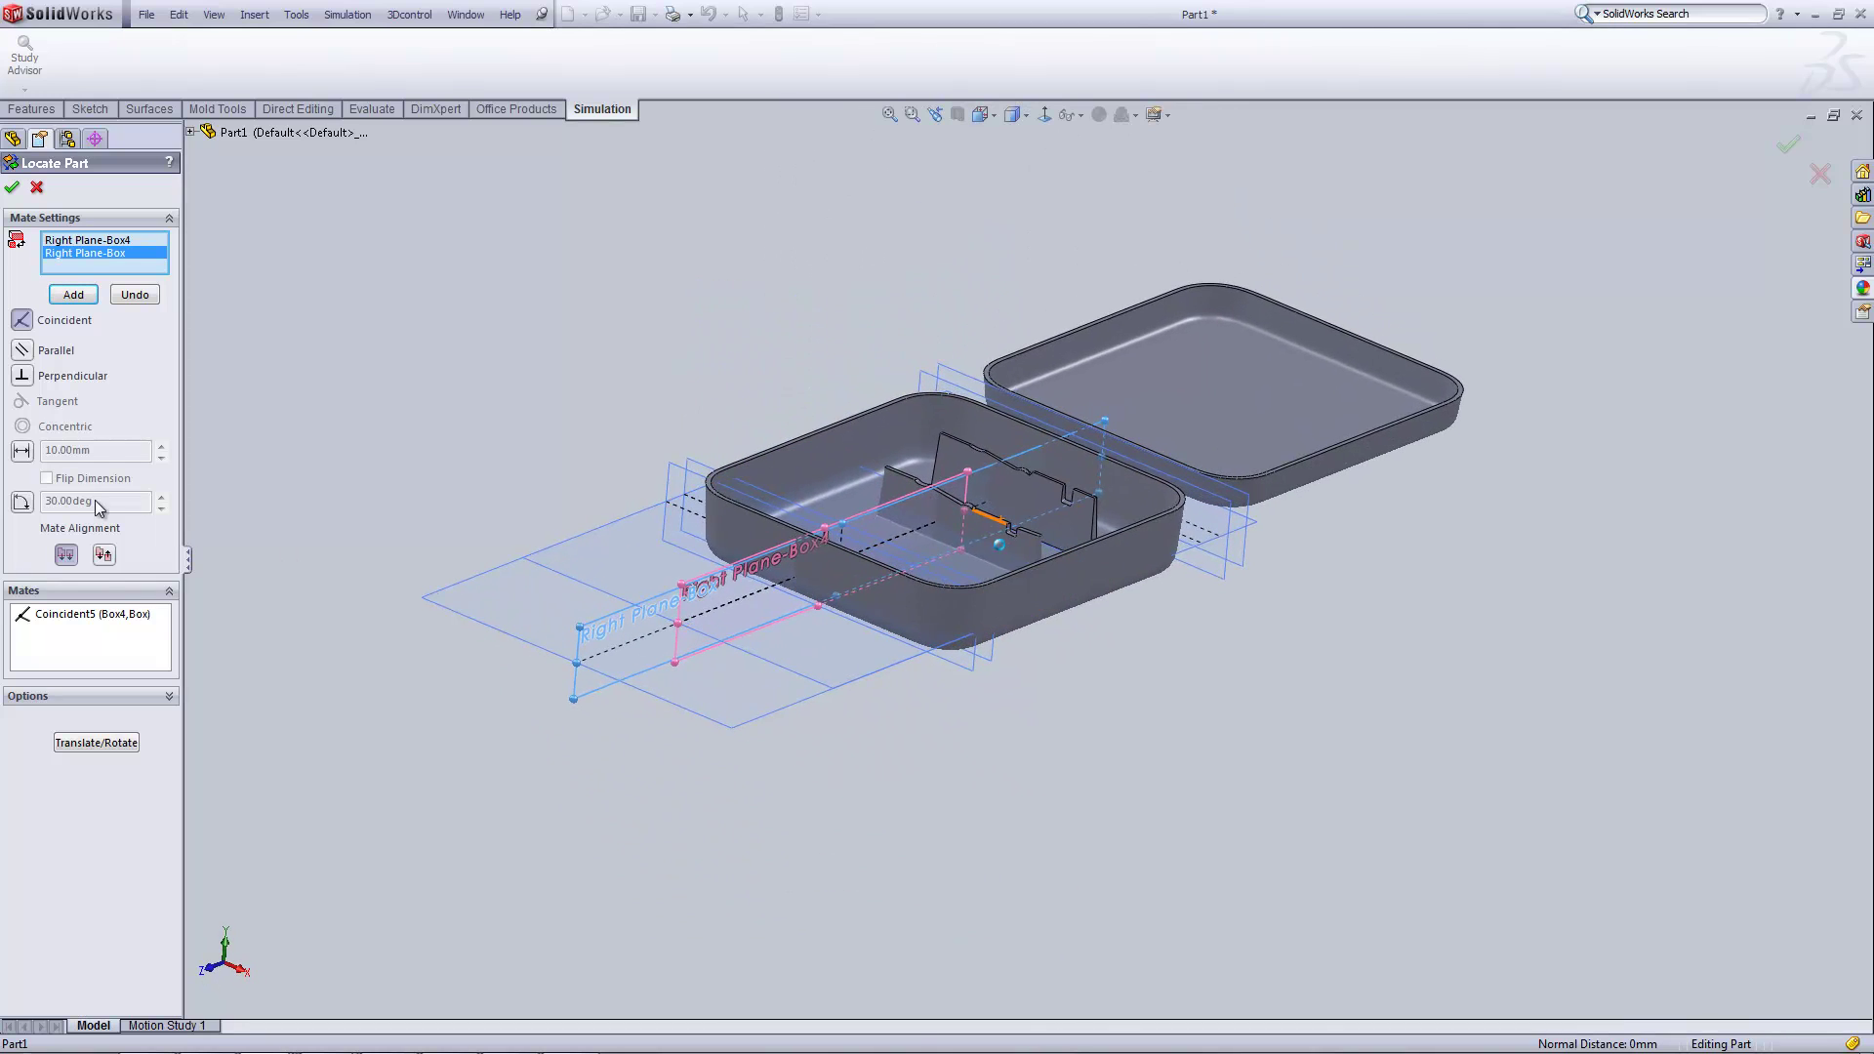
click(66, 299)
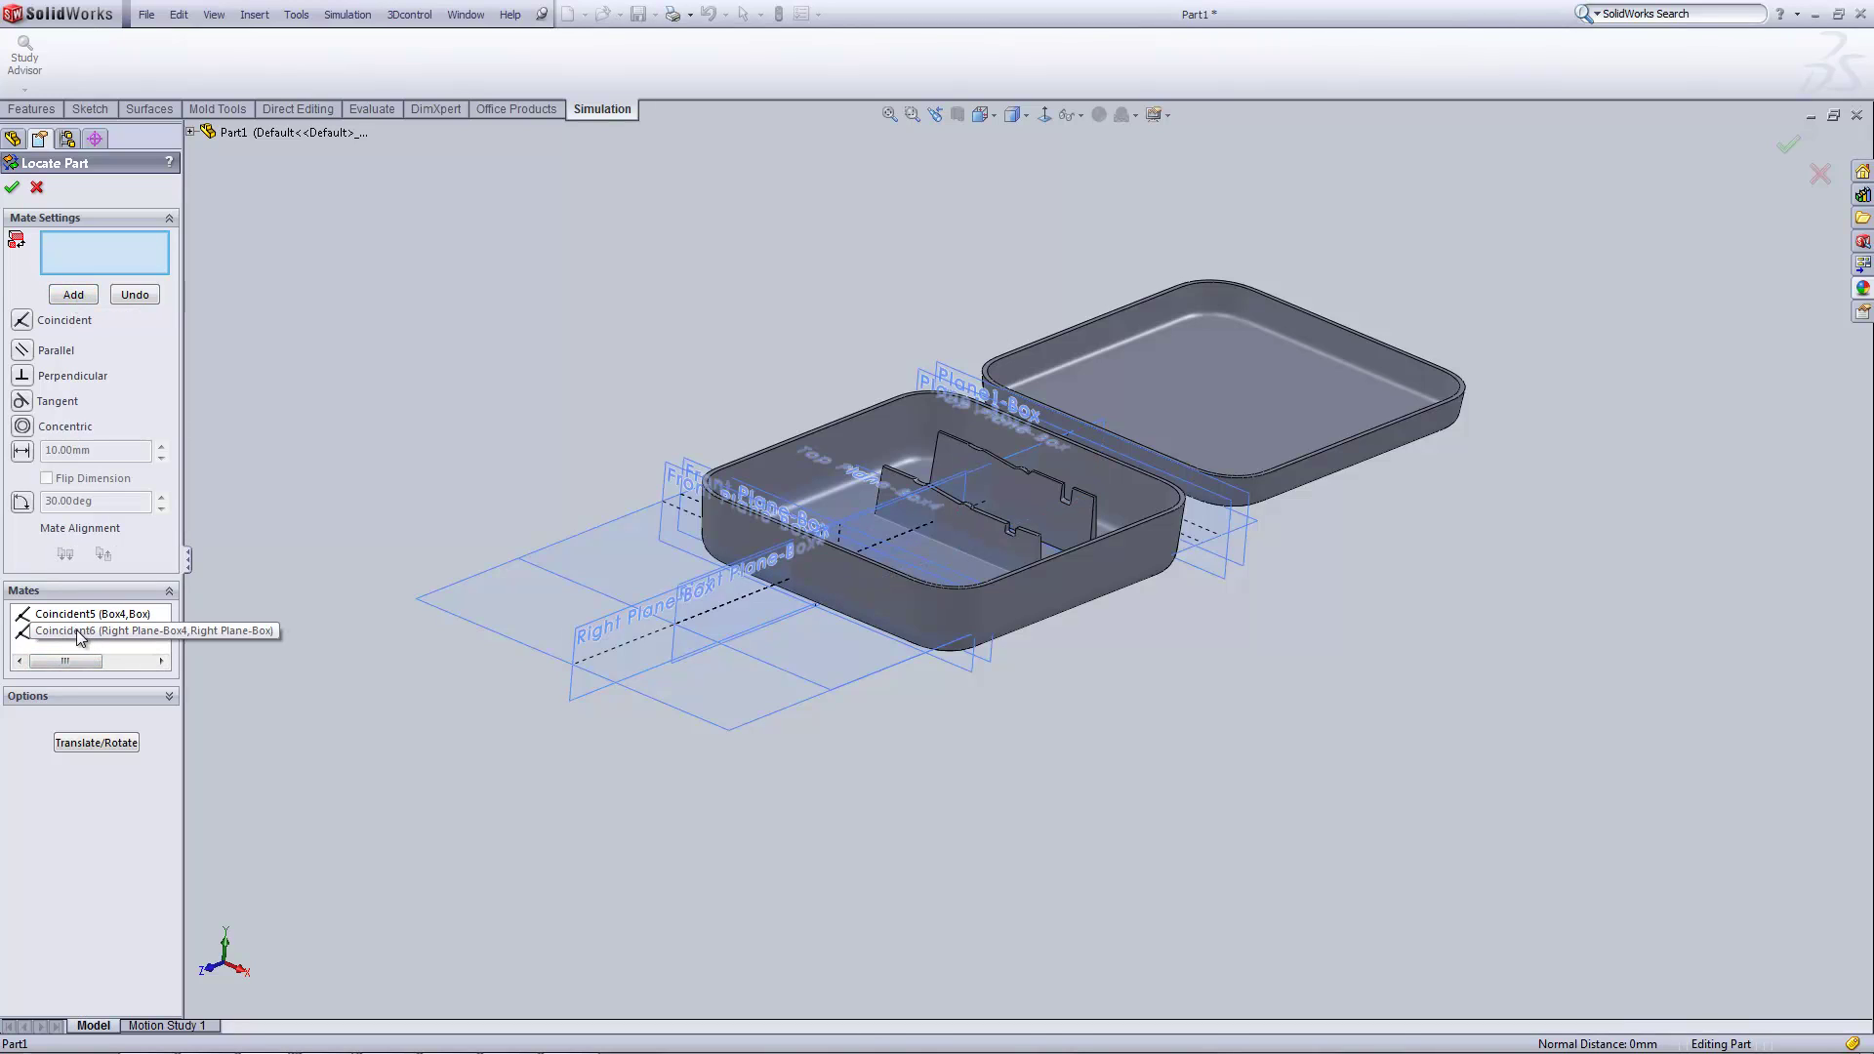
- Mate Plane1-Box4 coincident with Plane1-Box and finish locating the inserted bottom half
middle_drag(501, 293, 749, 294)
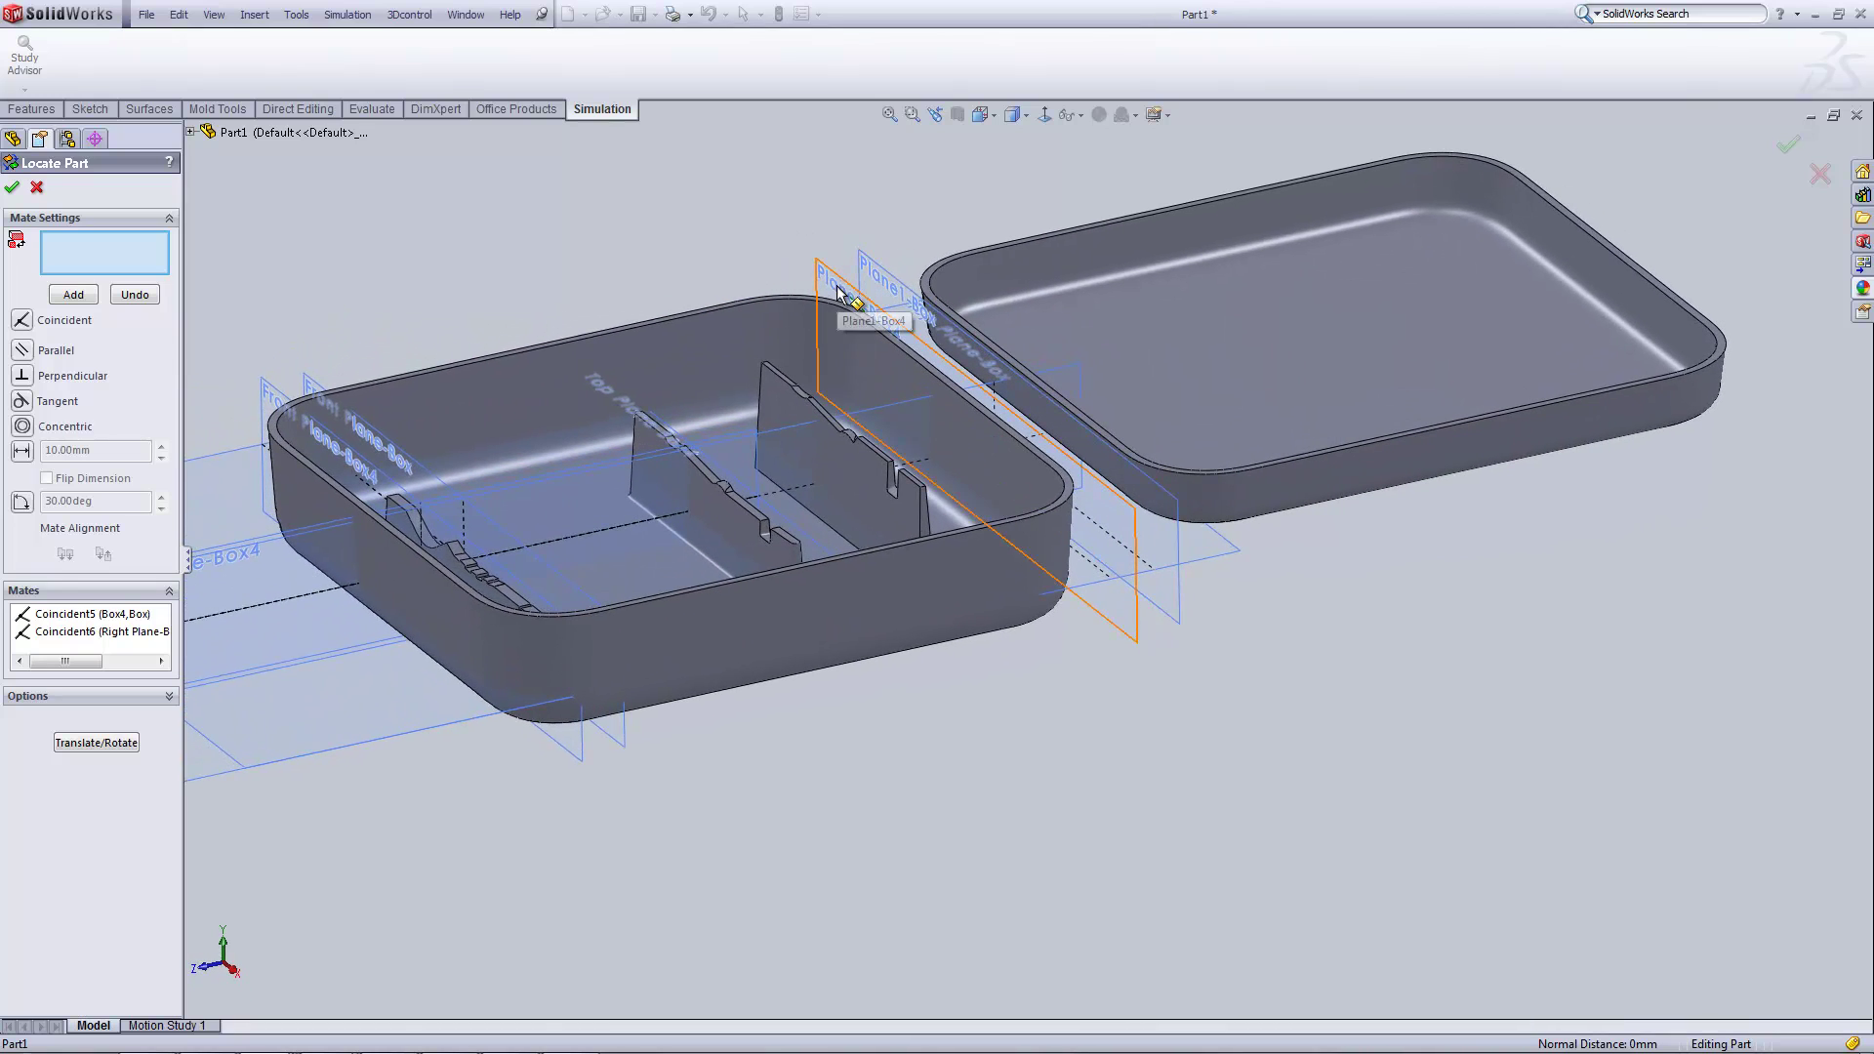
click(839, 291)
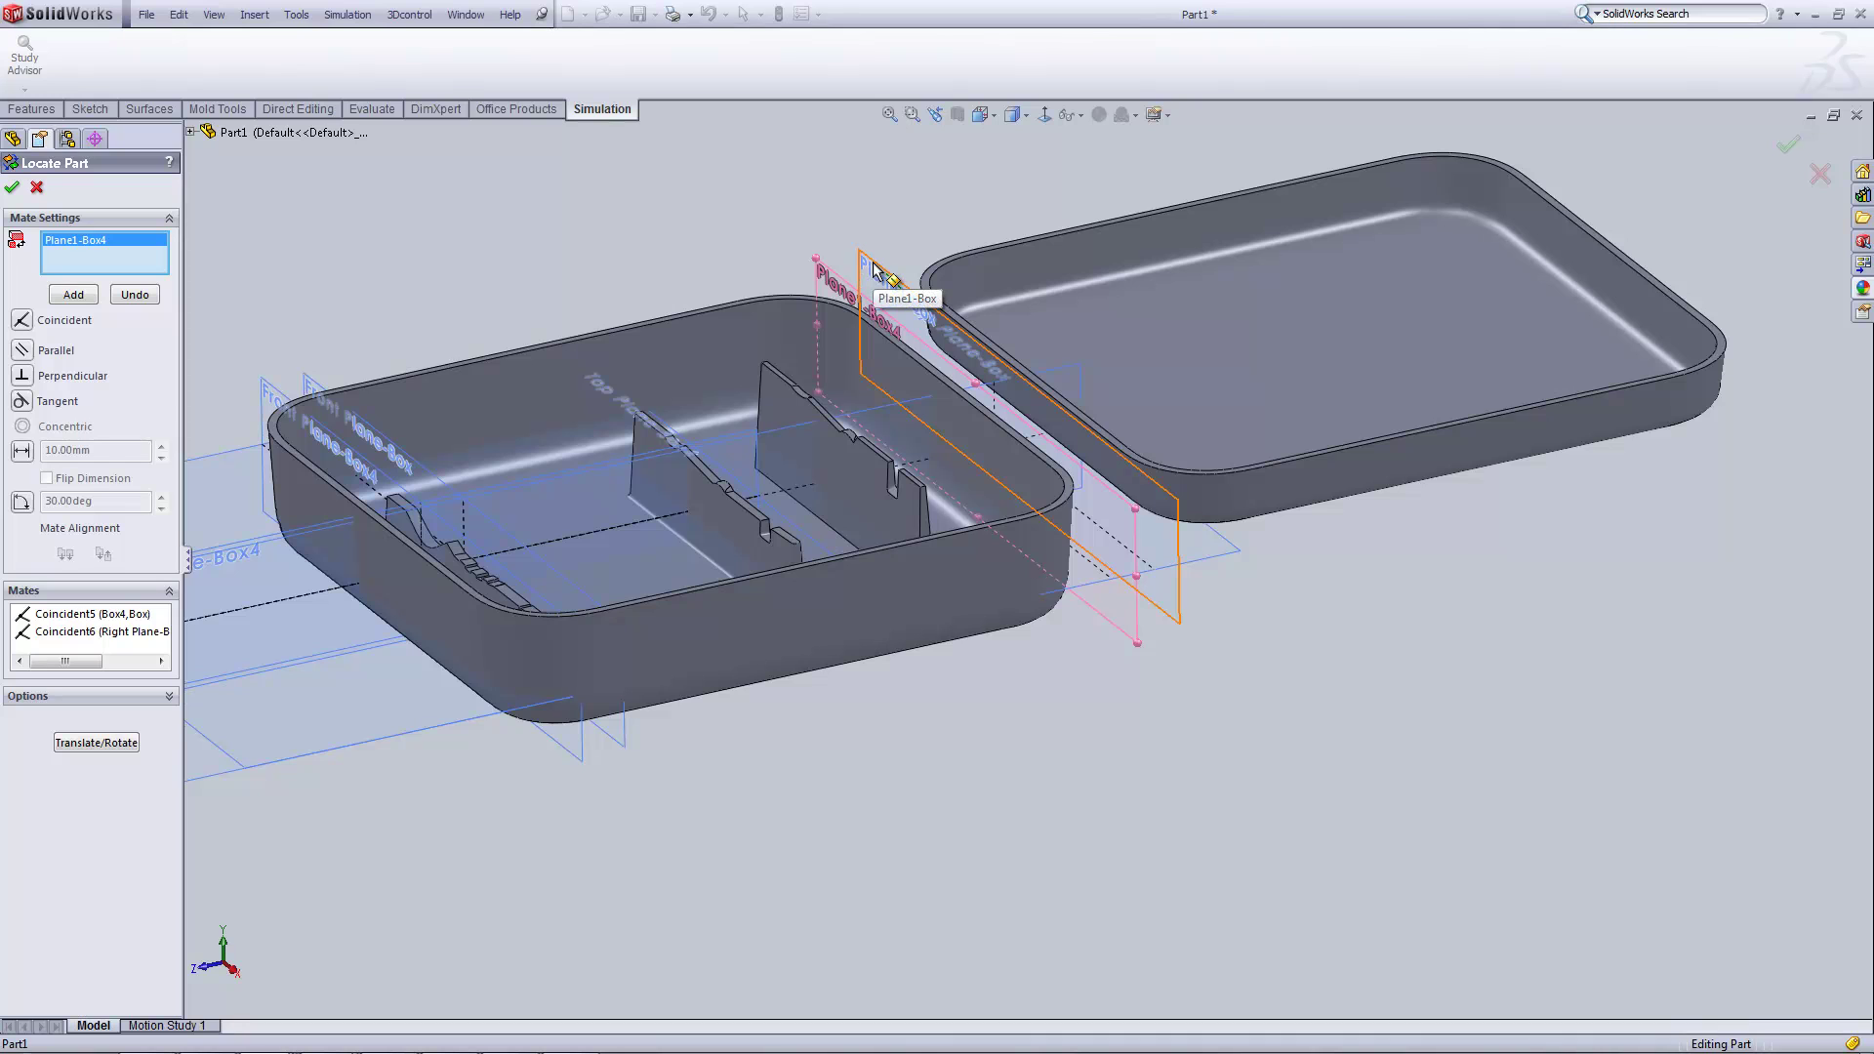
click(876, 276)
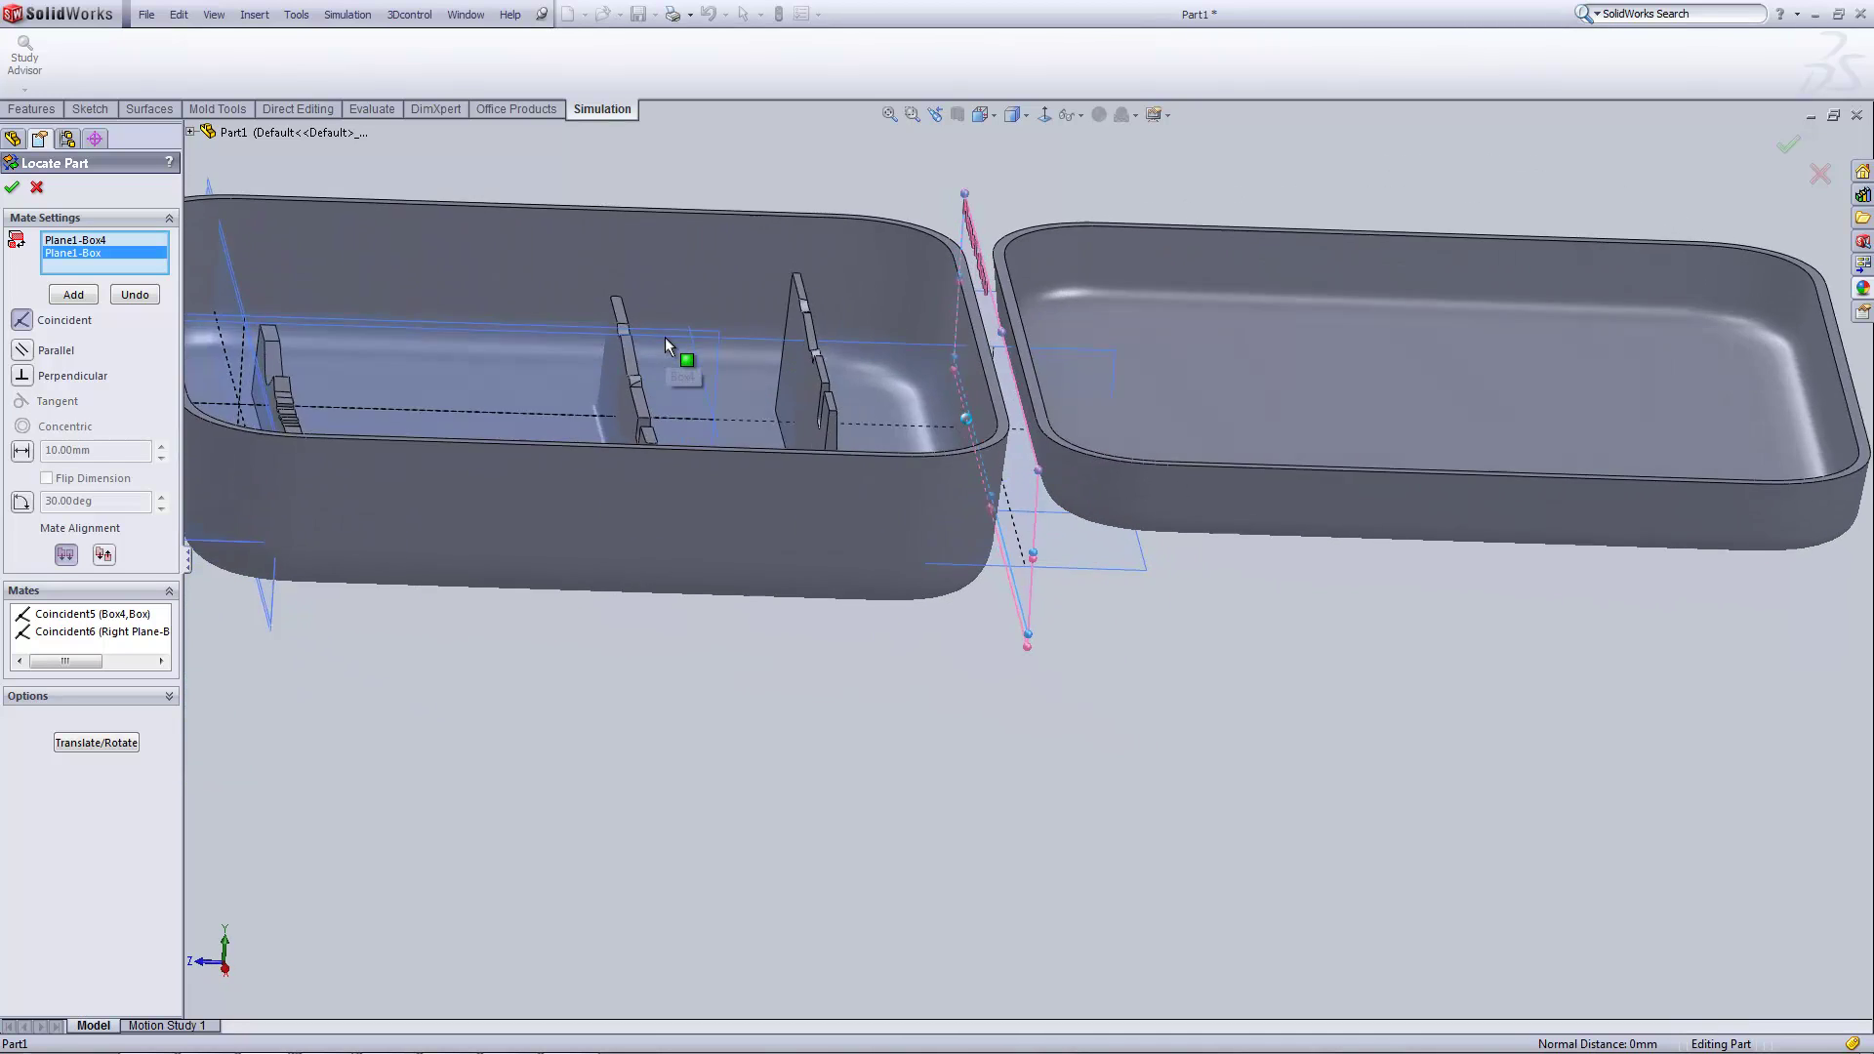
click(74, 293)
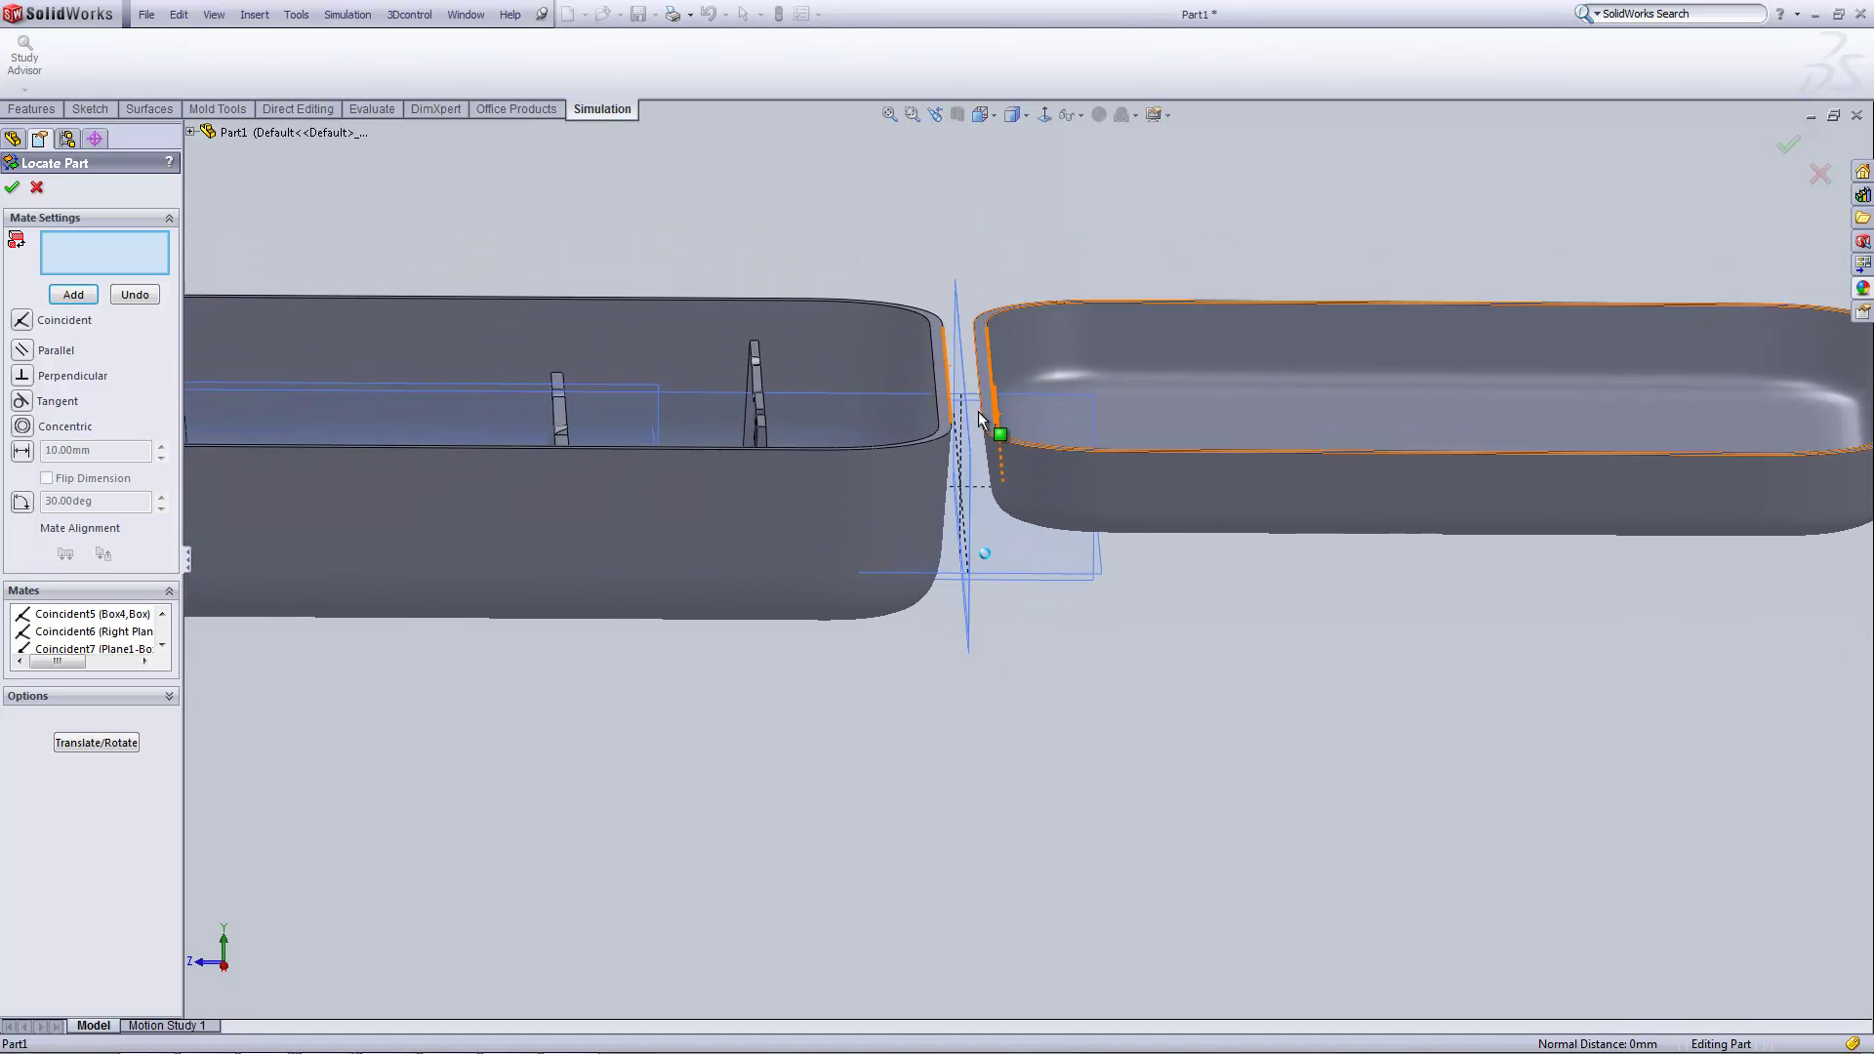
click(12, 190)
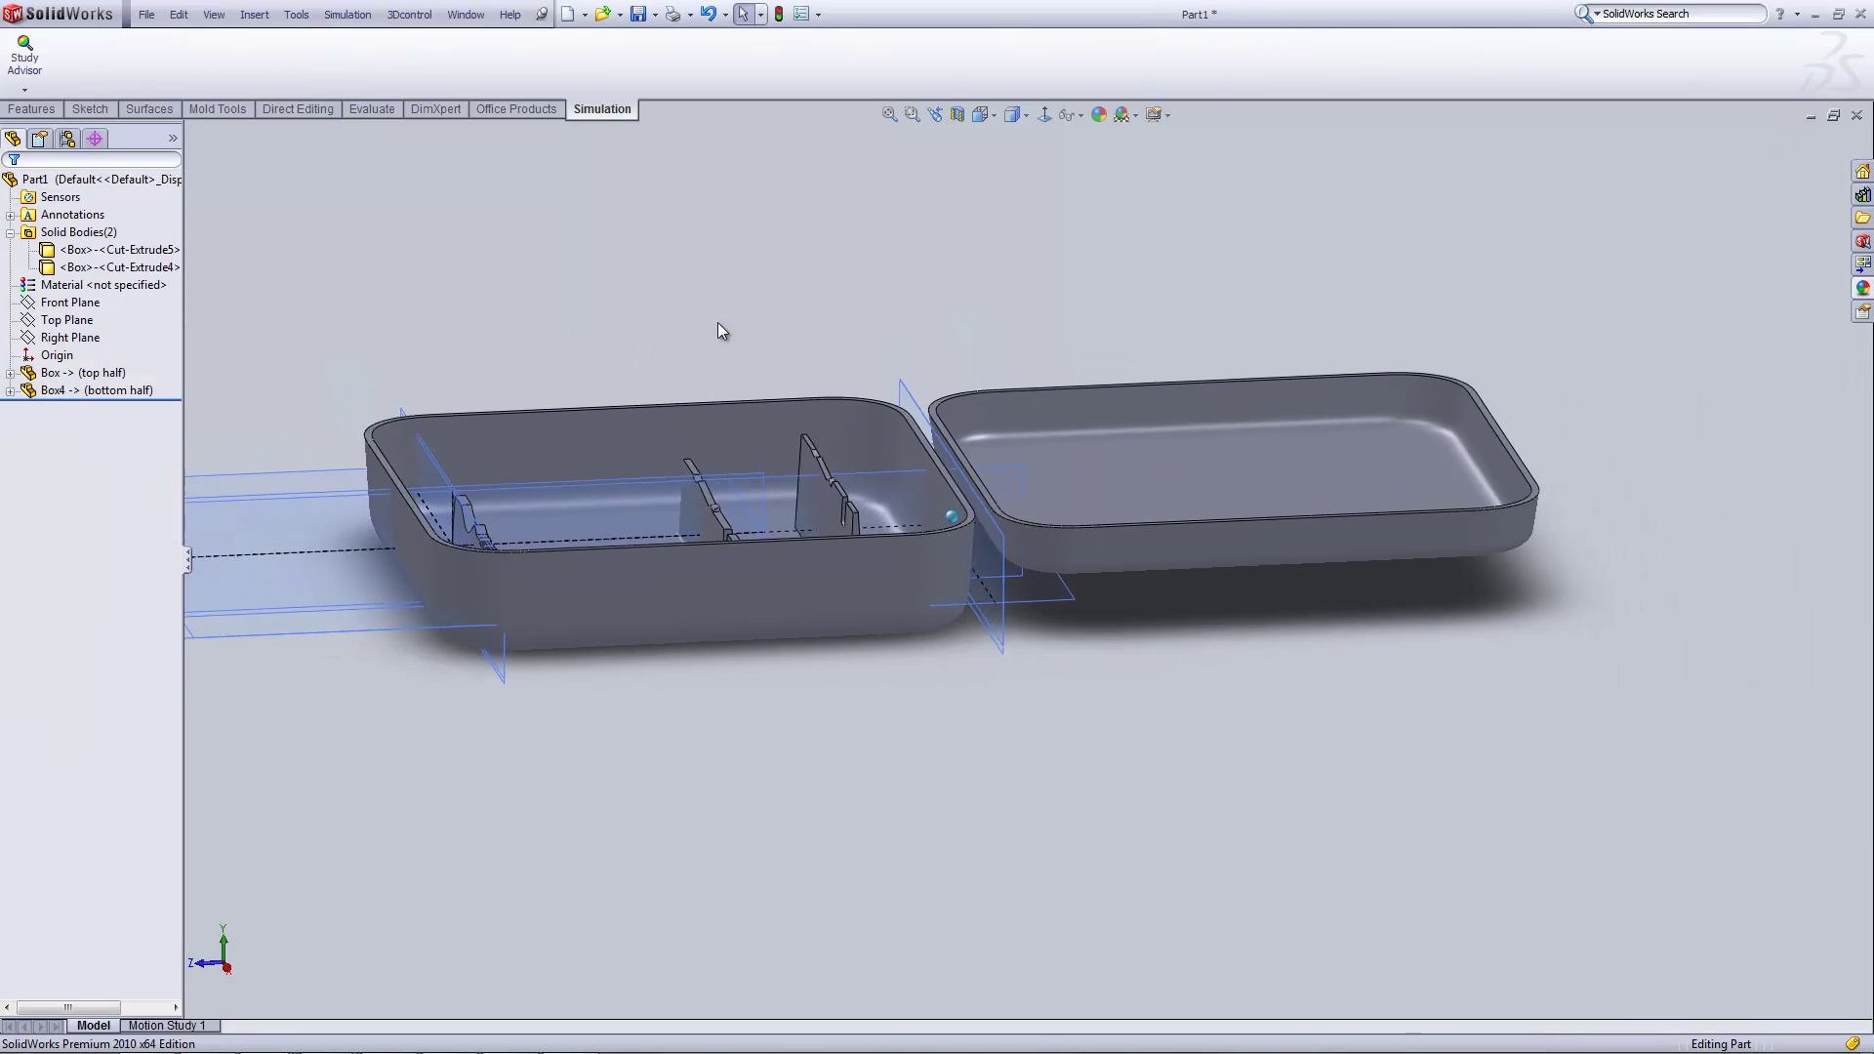
- Inspect the two halves by selecting the lid floor and a side wall inside the base
click(1198, 472)
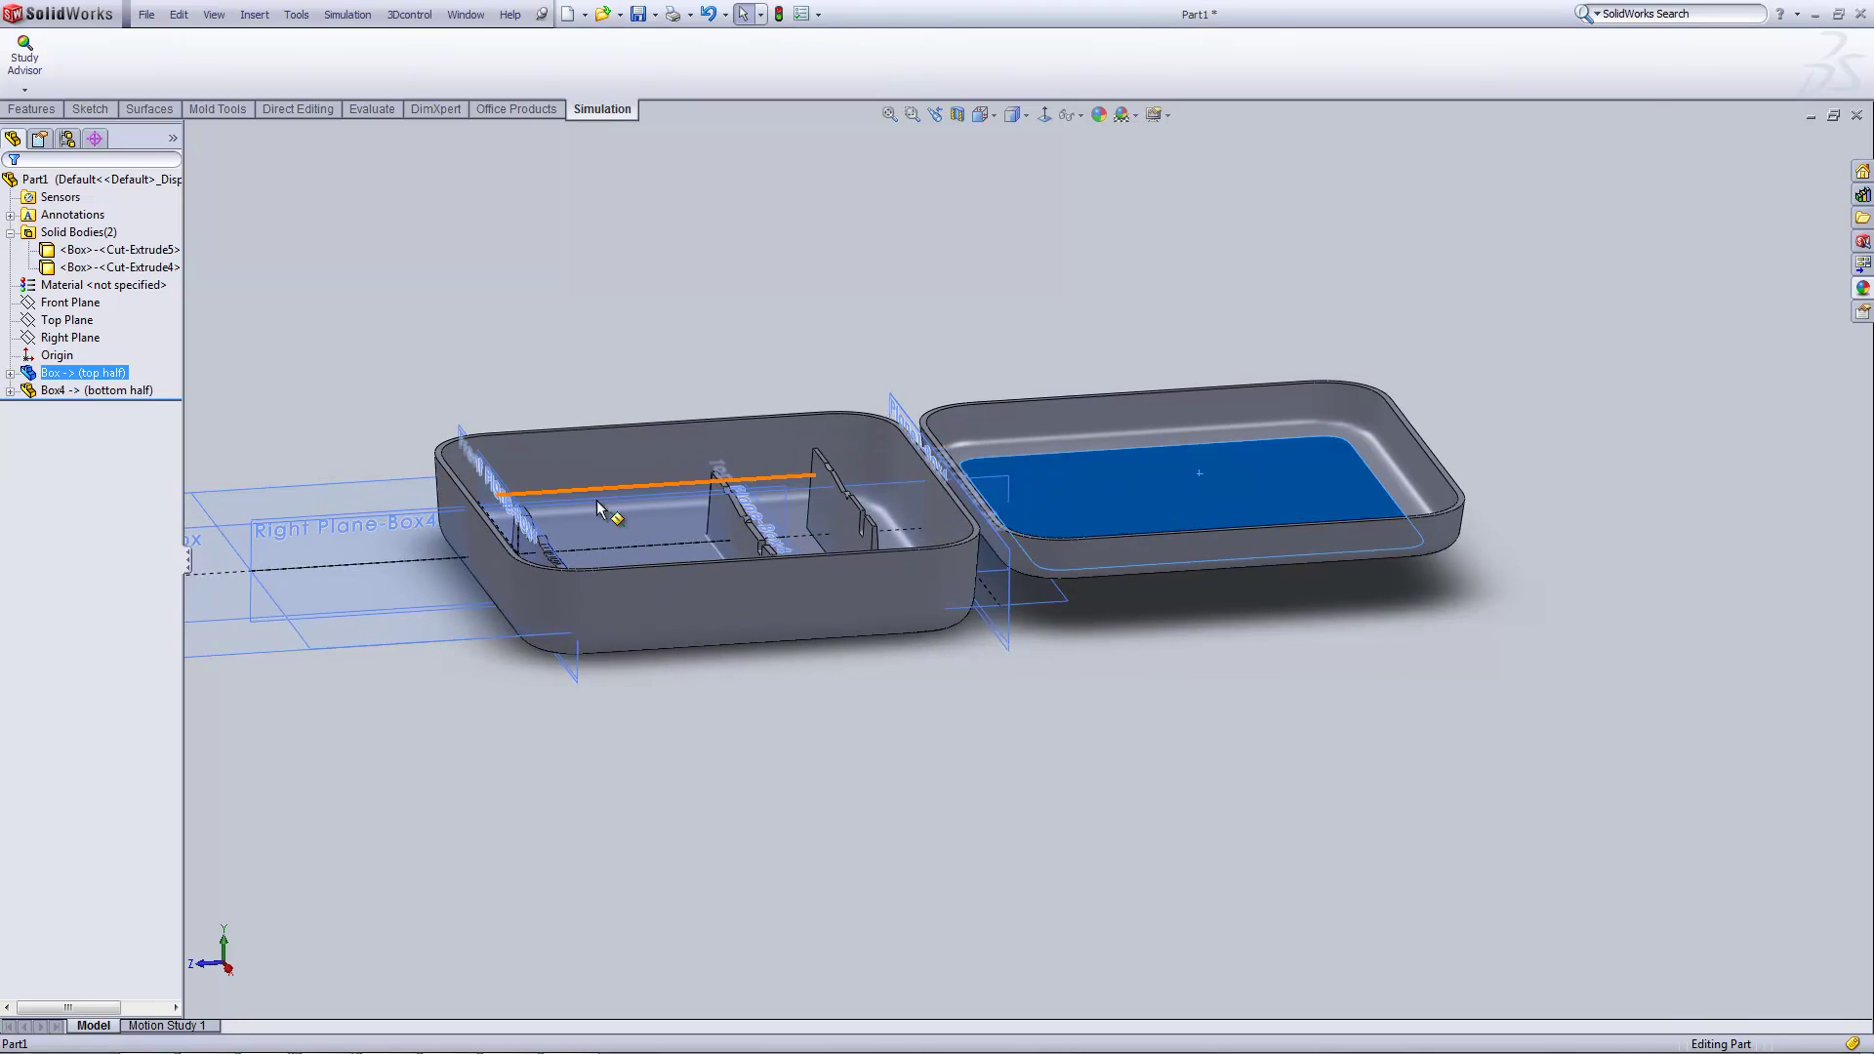
click(605, 459)
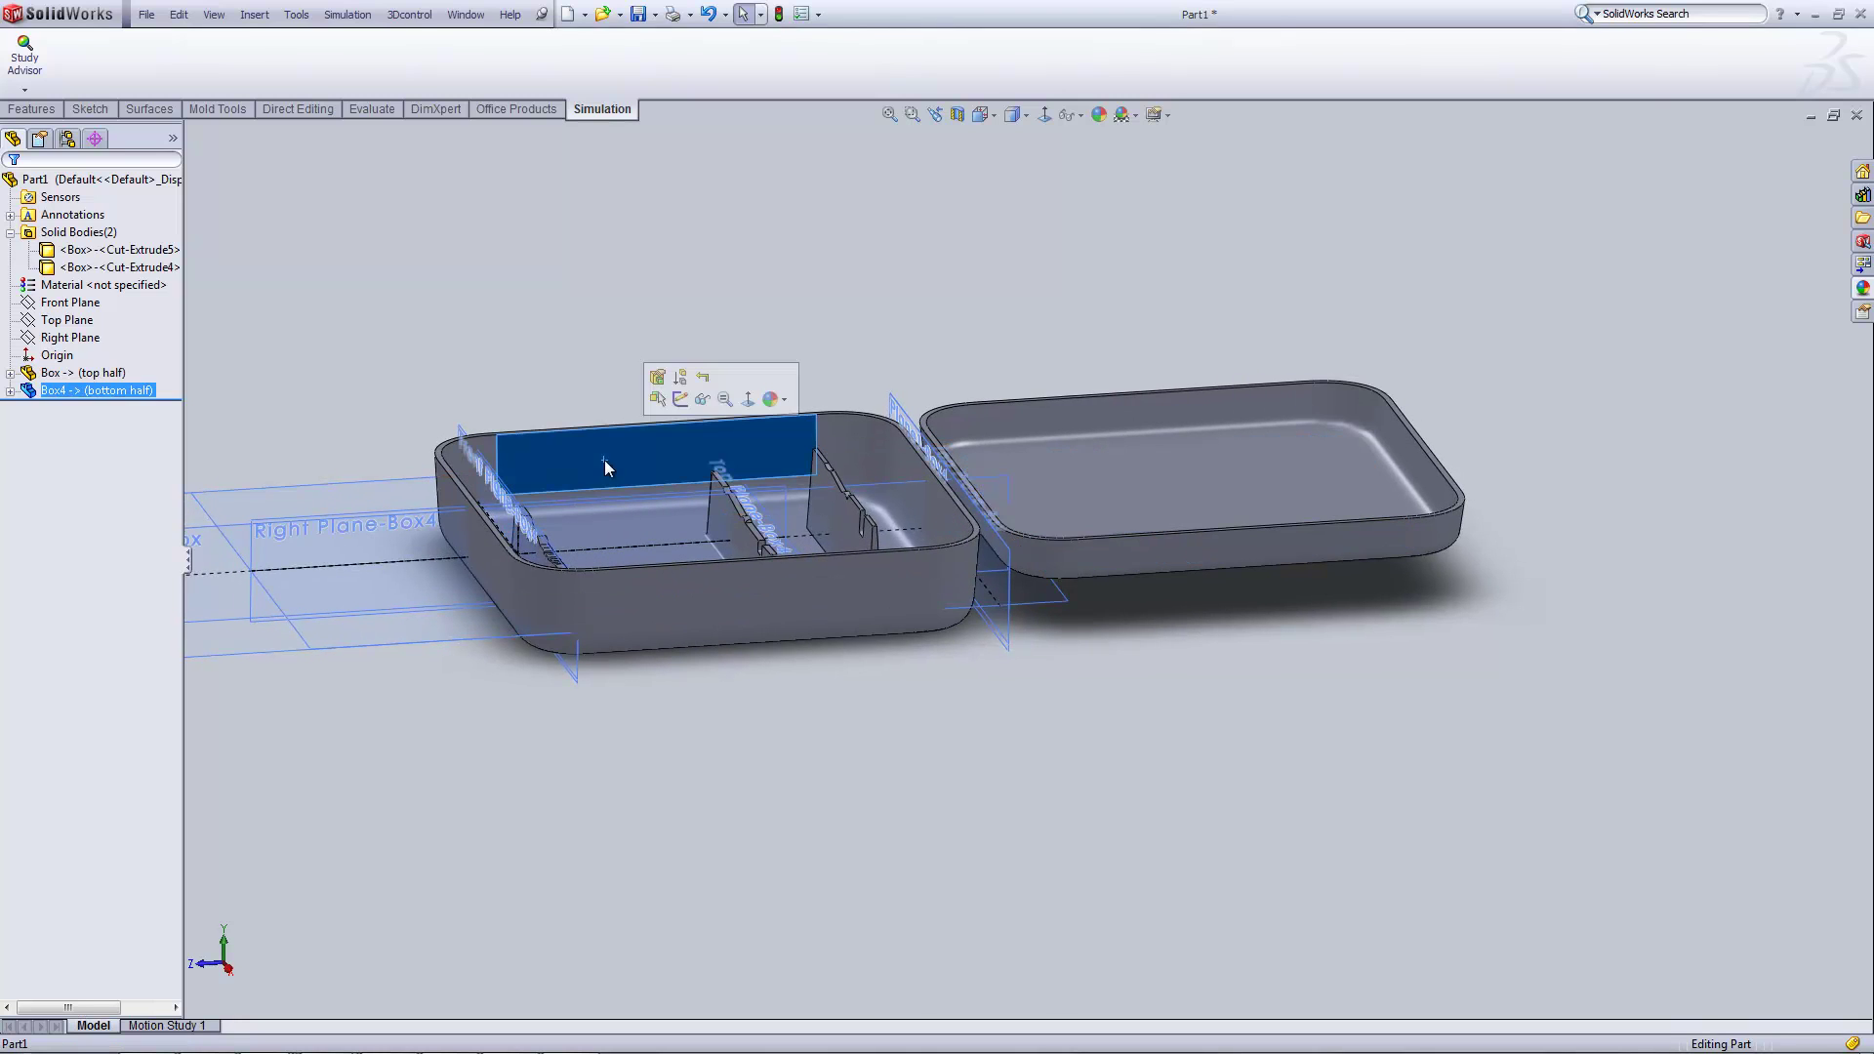
click(548, 345)
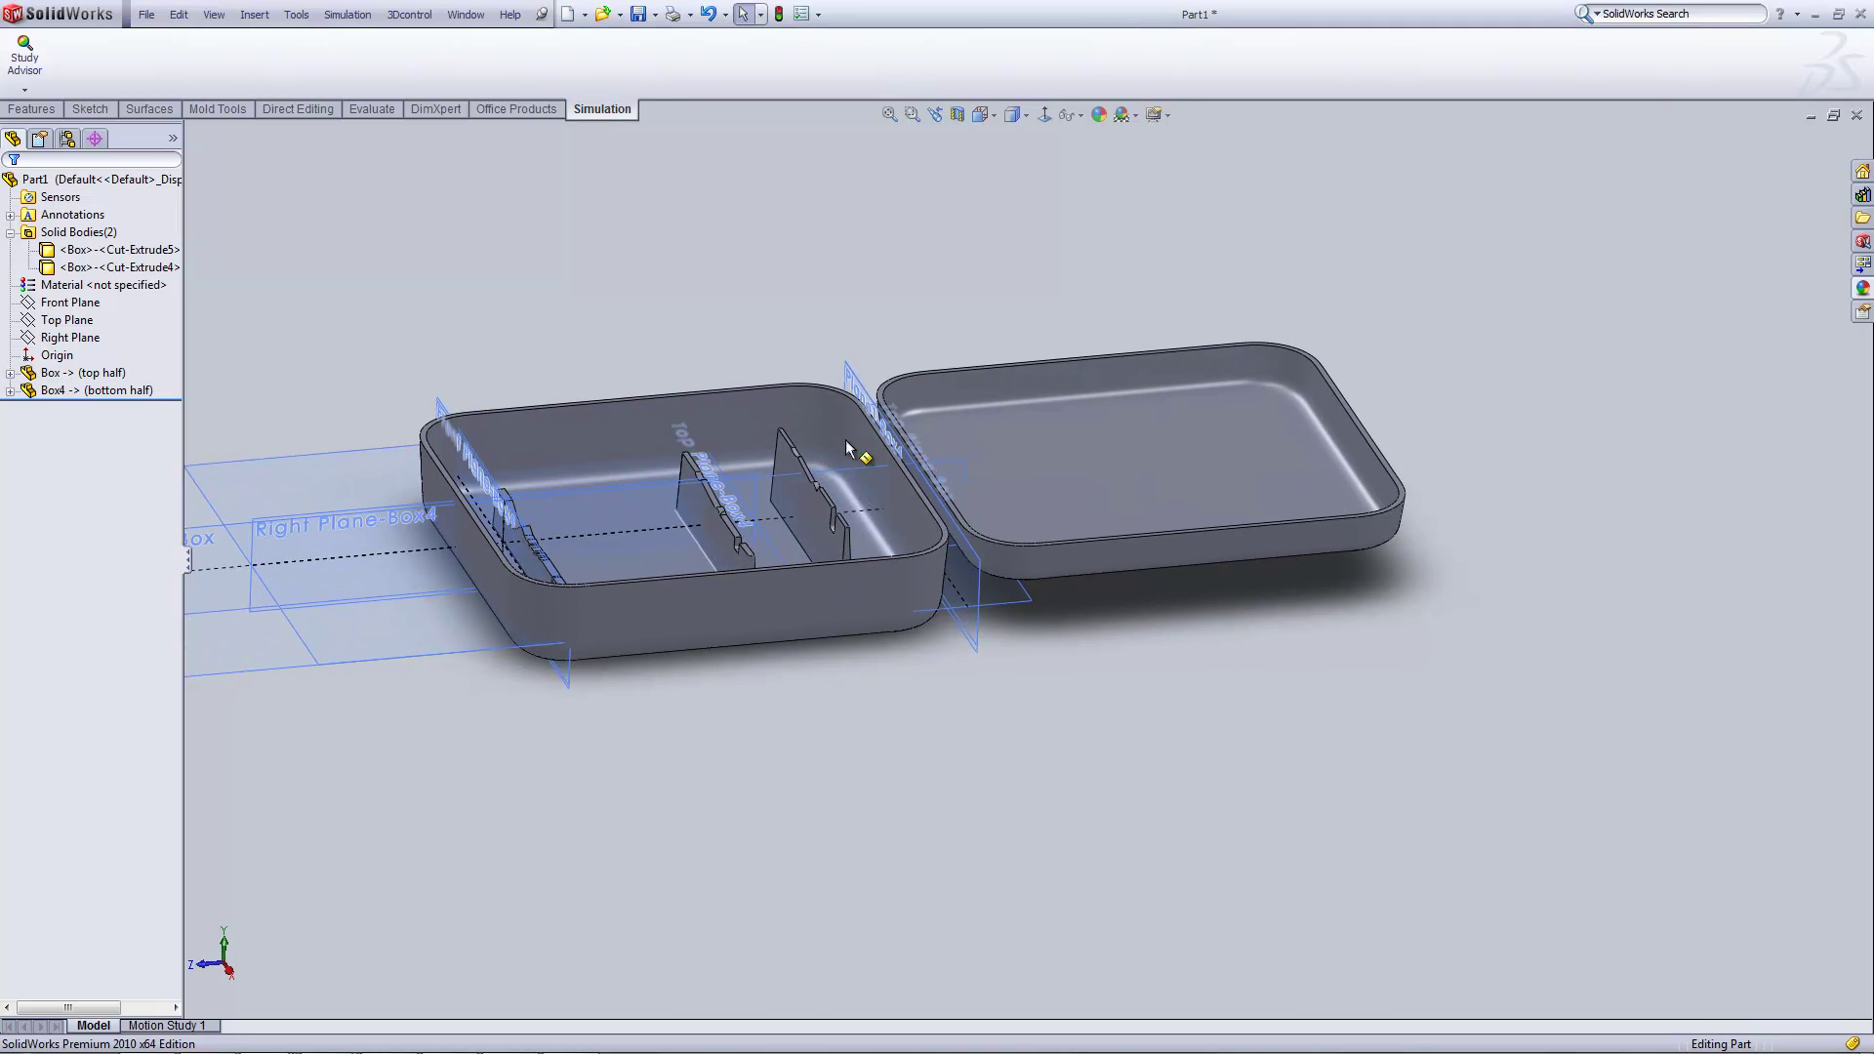
middle_drag(201, 377, 517, 278)
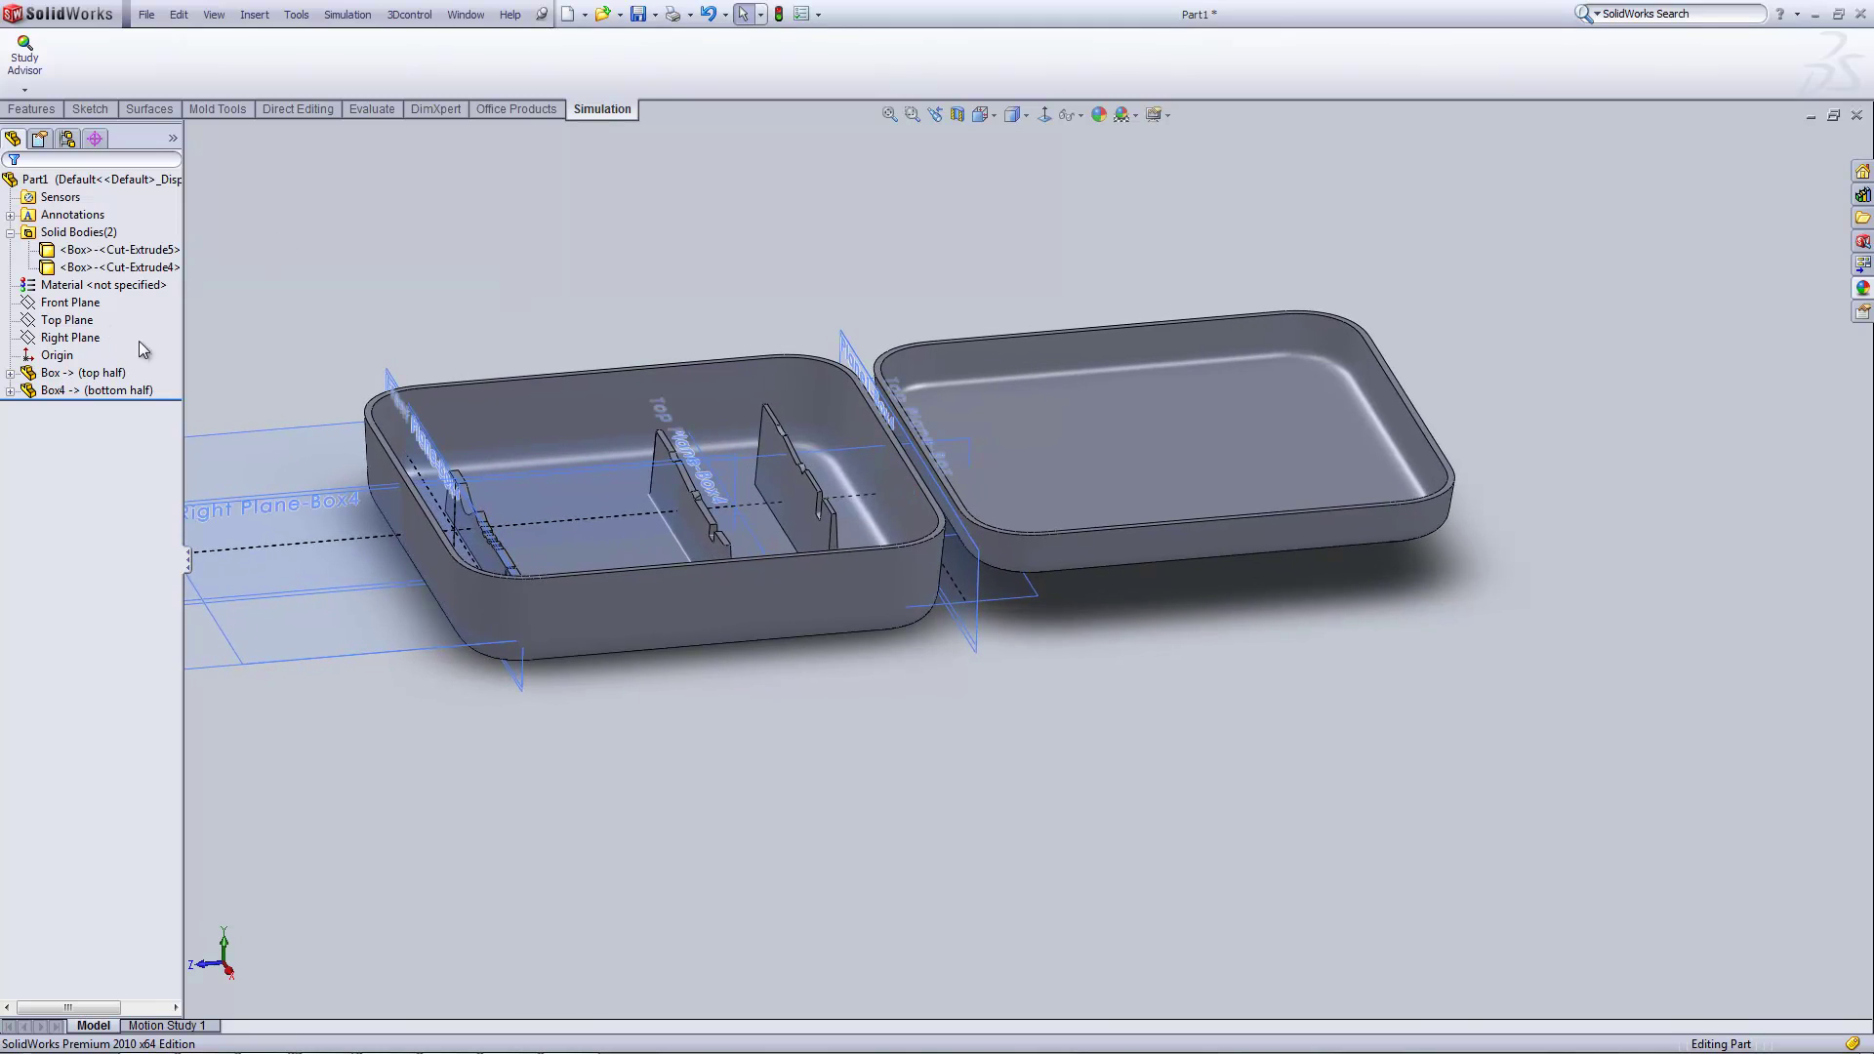
- Hide all reference planes and highlight the lid's solid body to check the gap between the two halves
click(93, 110)
click(219, 17)
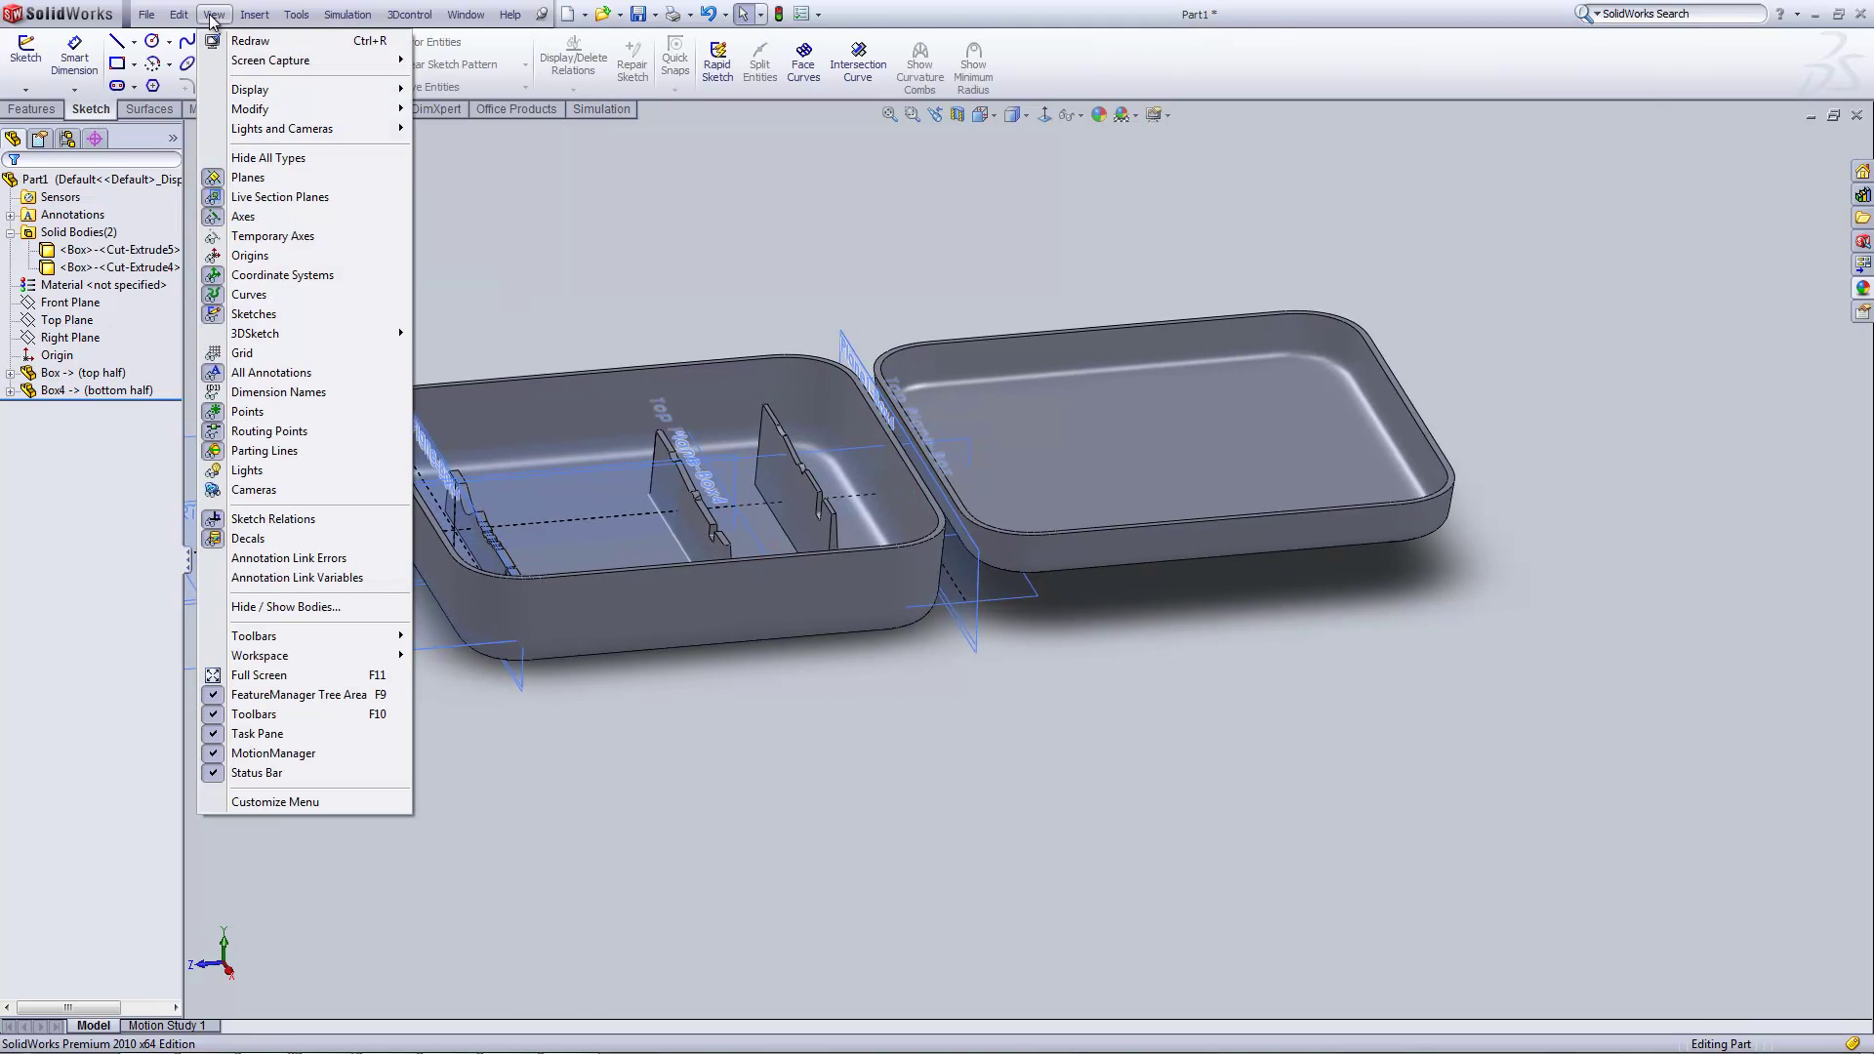
click(254, 179)
middle_drag(605, 275, 518, 225)
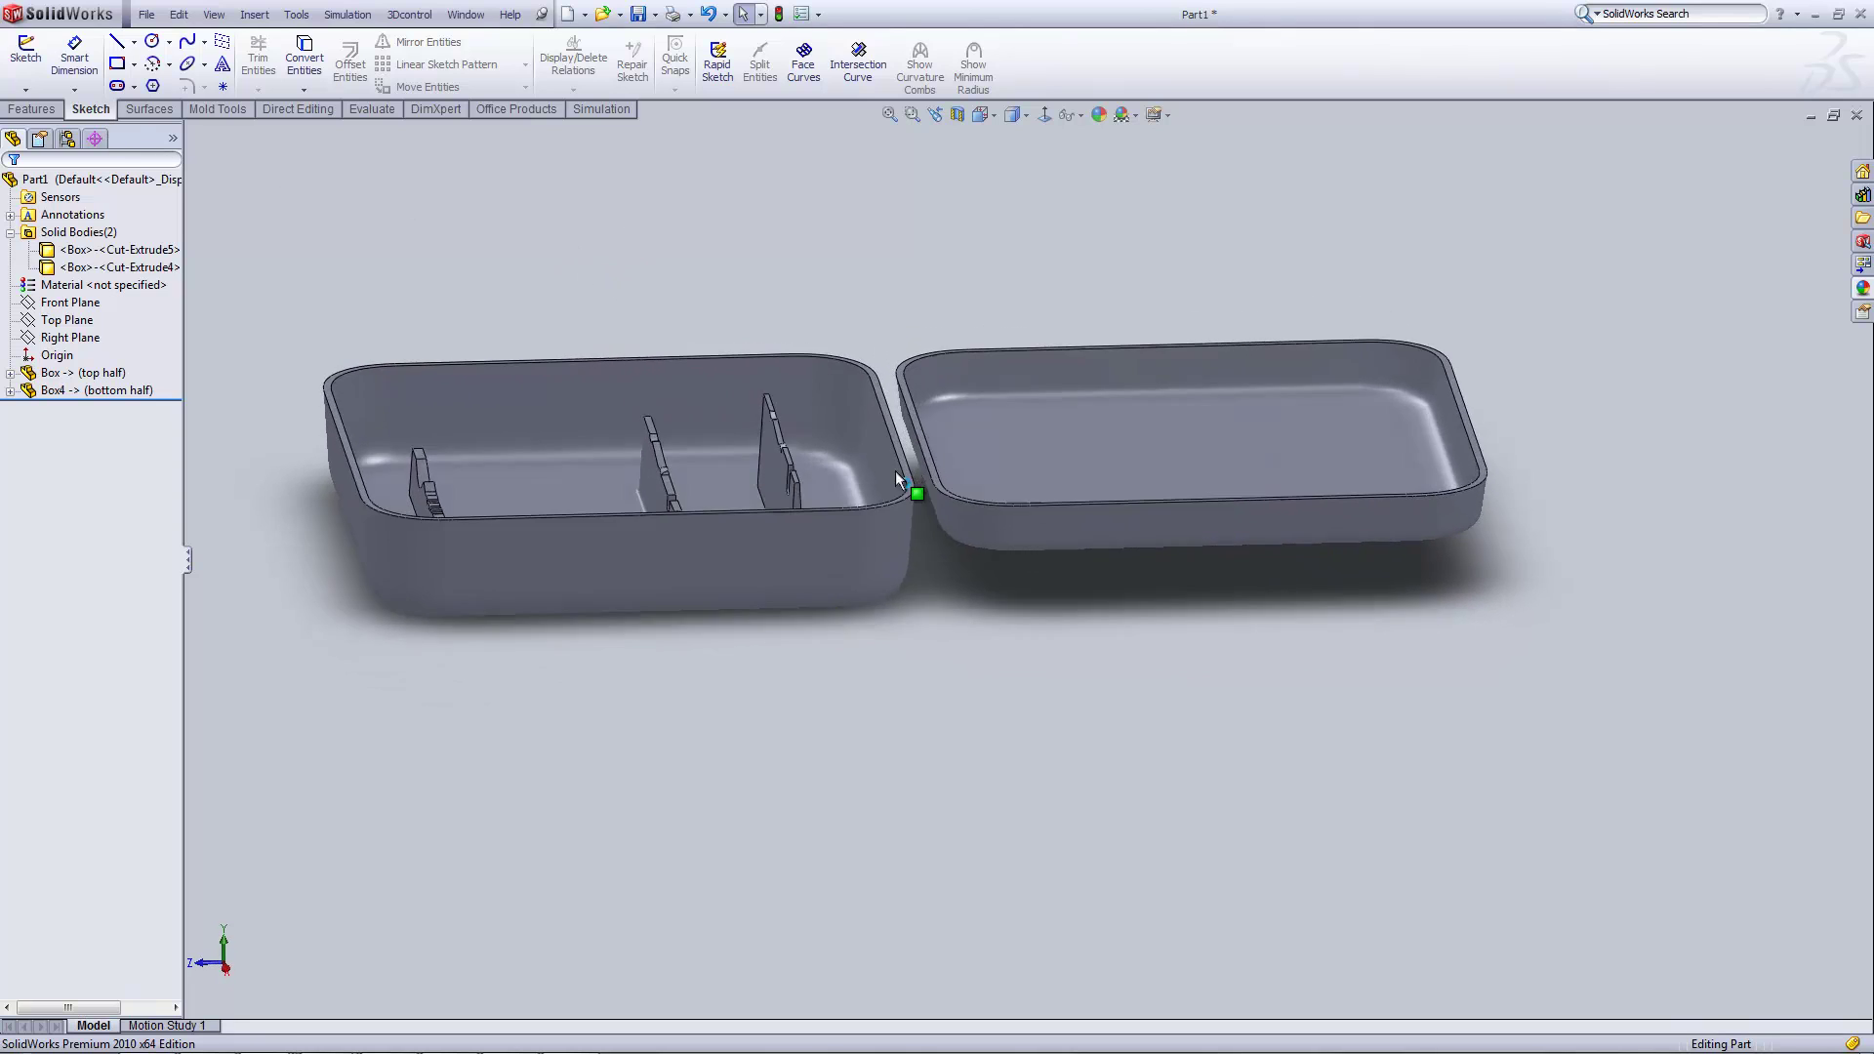
middle_drag(907, 429, 890, 400)
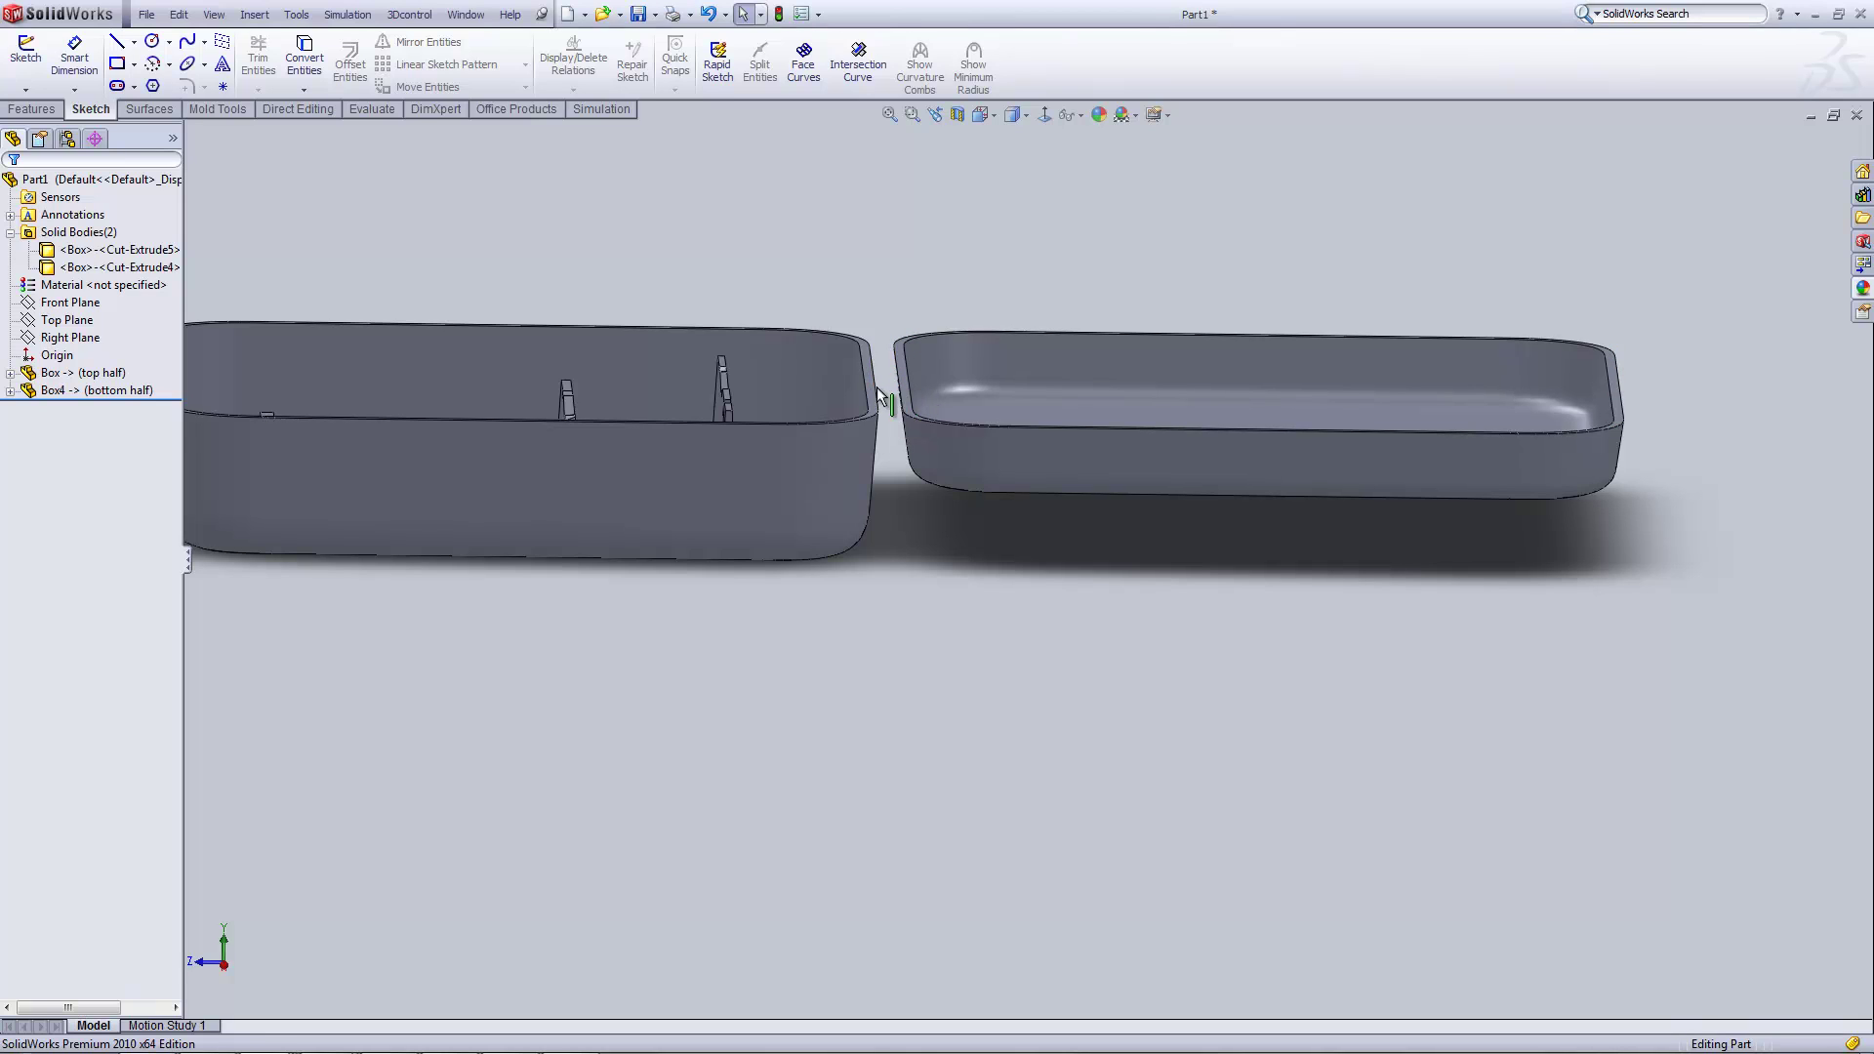
click(65, 254)
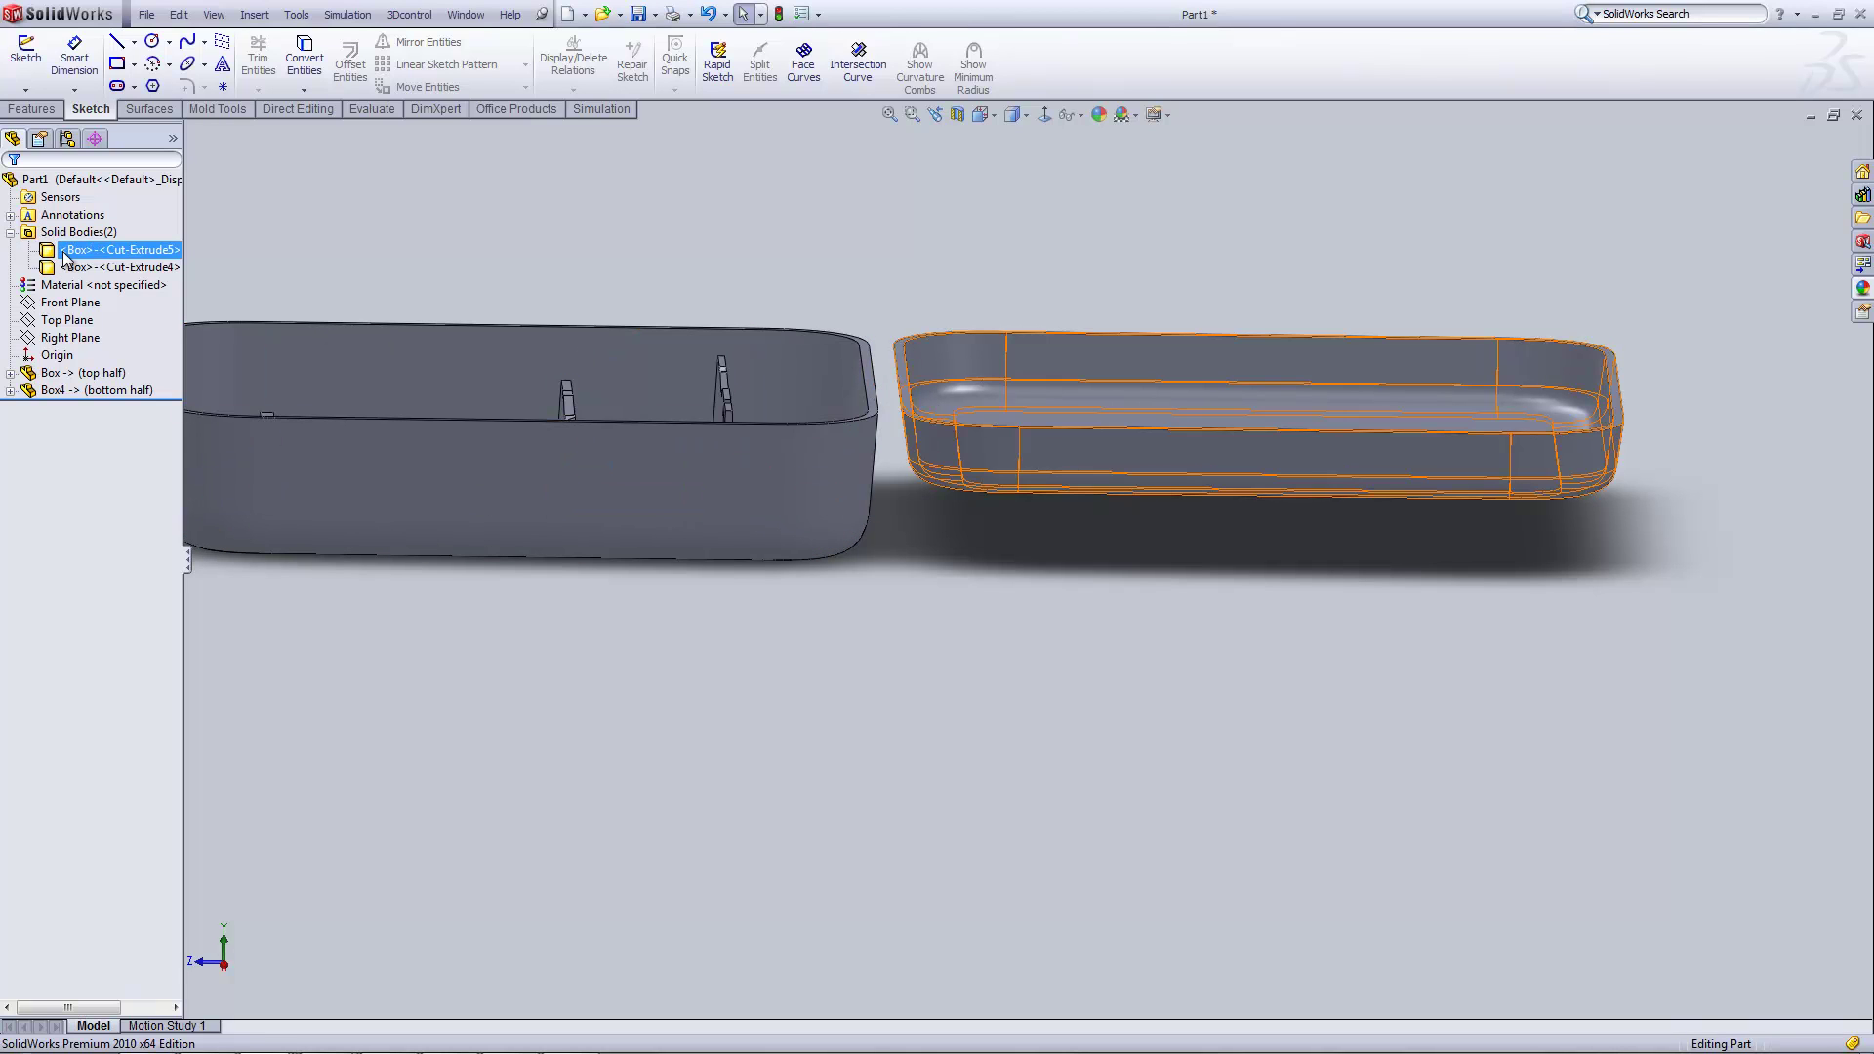
click(489, 172)
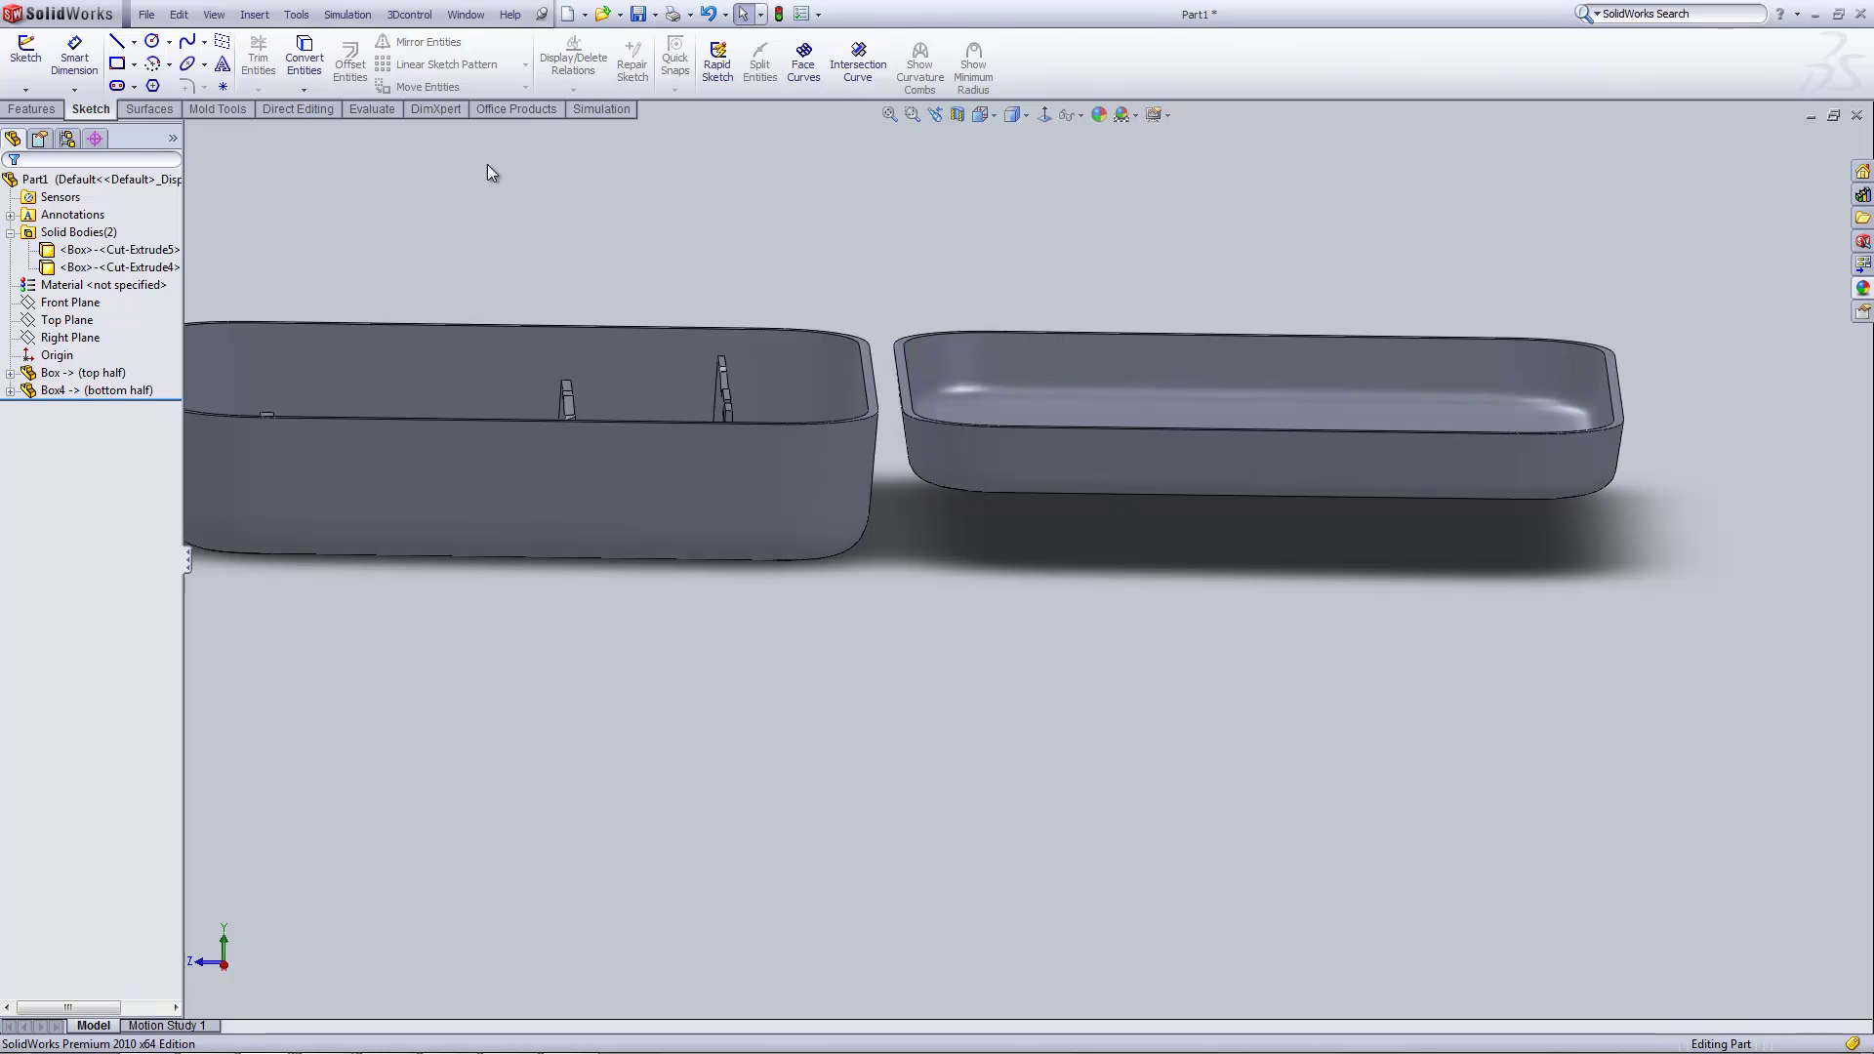
- Start a new sketch on the Right Plane, viewed face-on at the gap between the two case halves
click(24, 49)
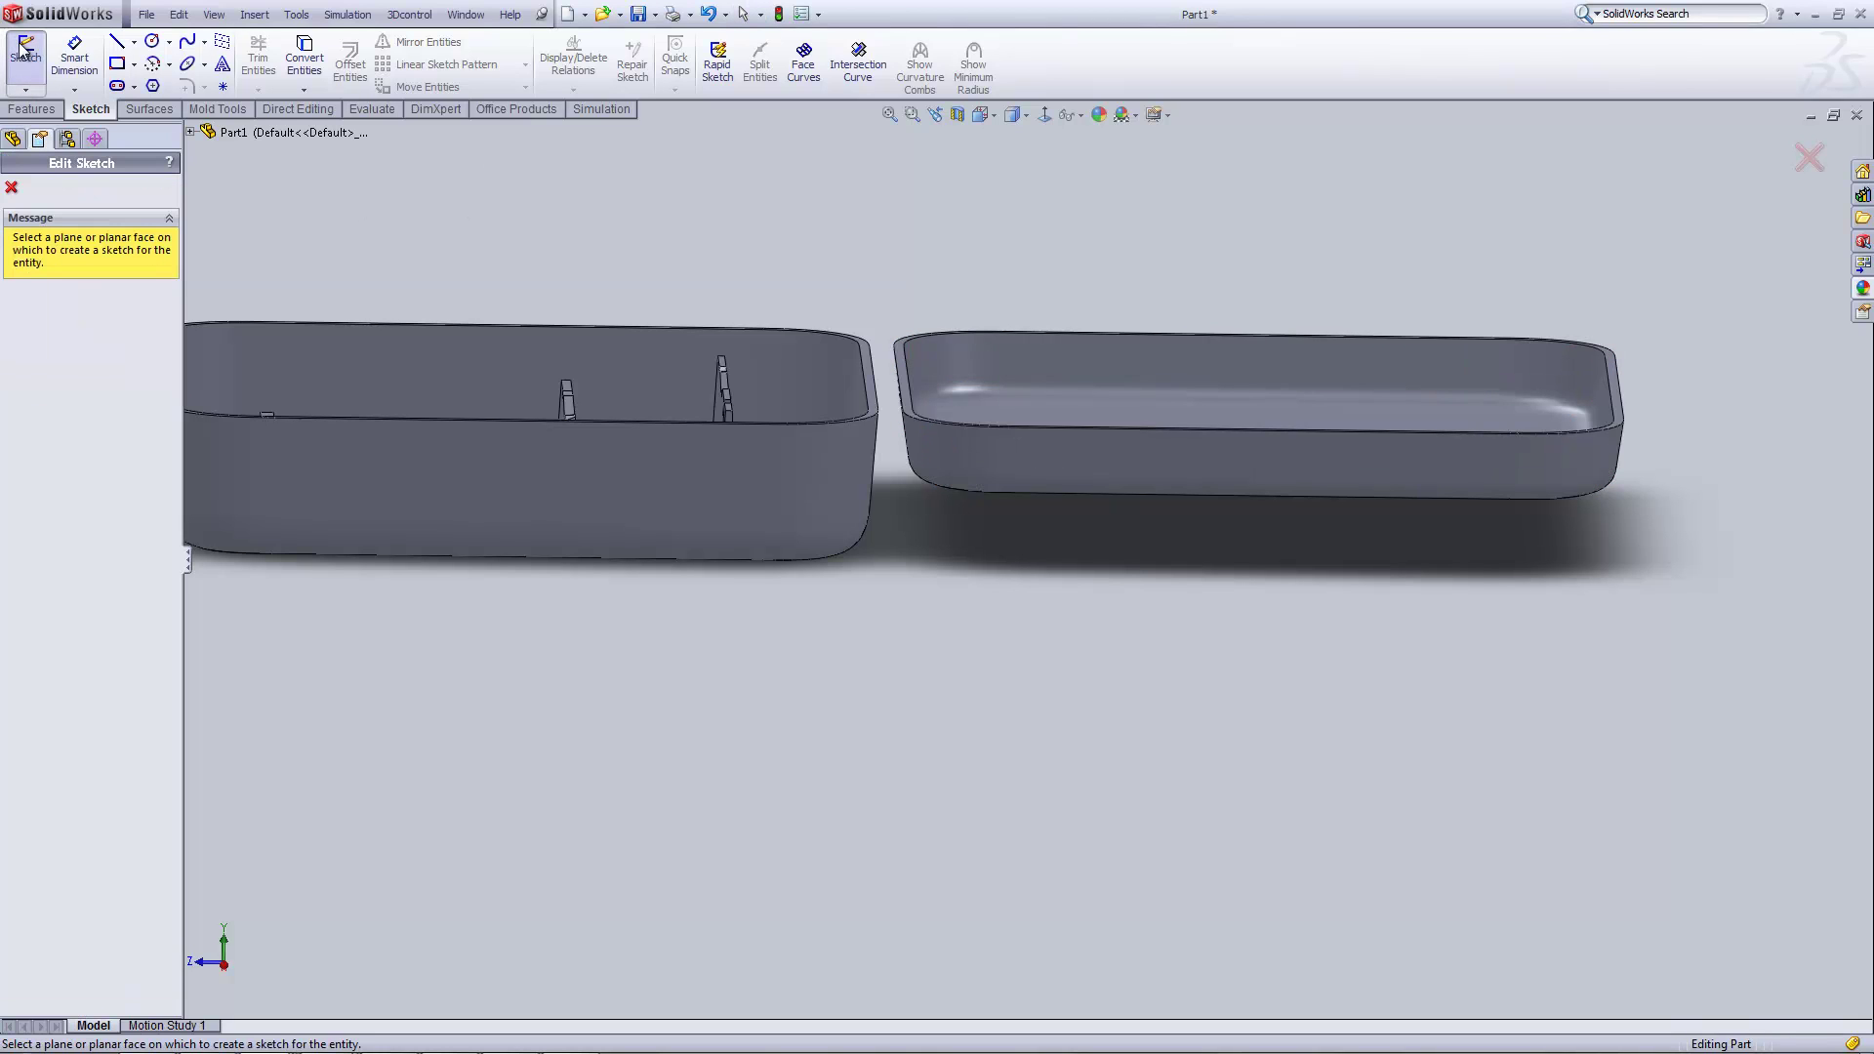
click(189, 131)
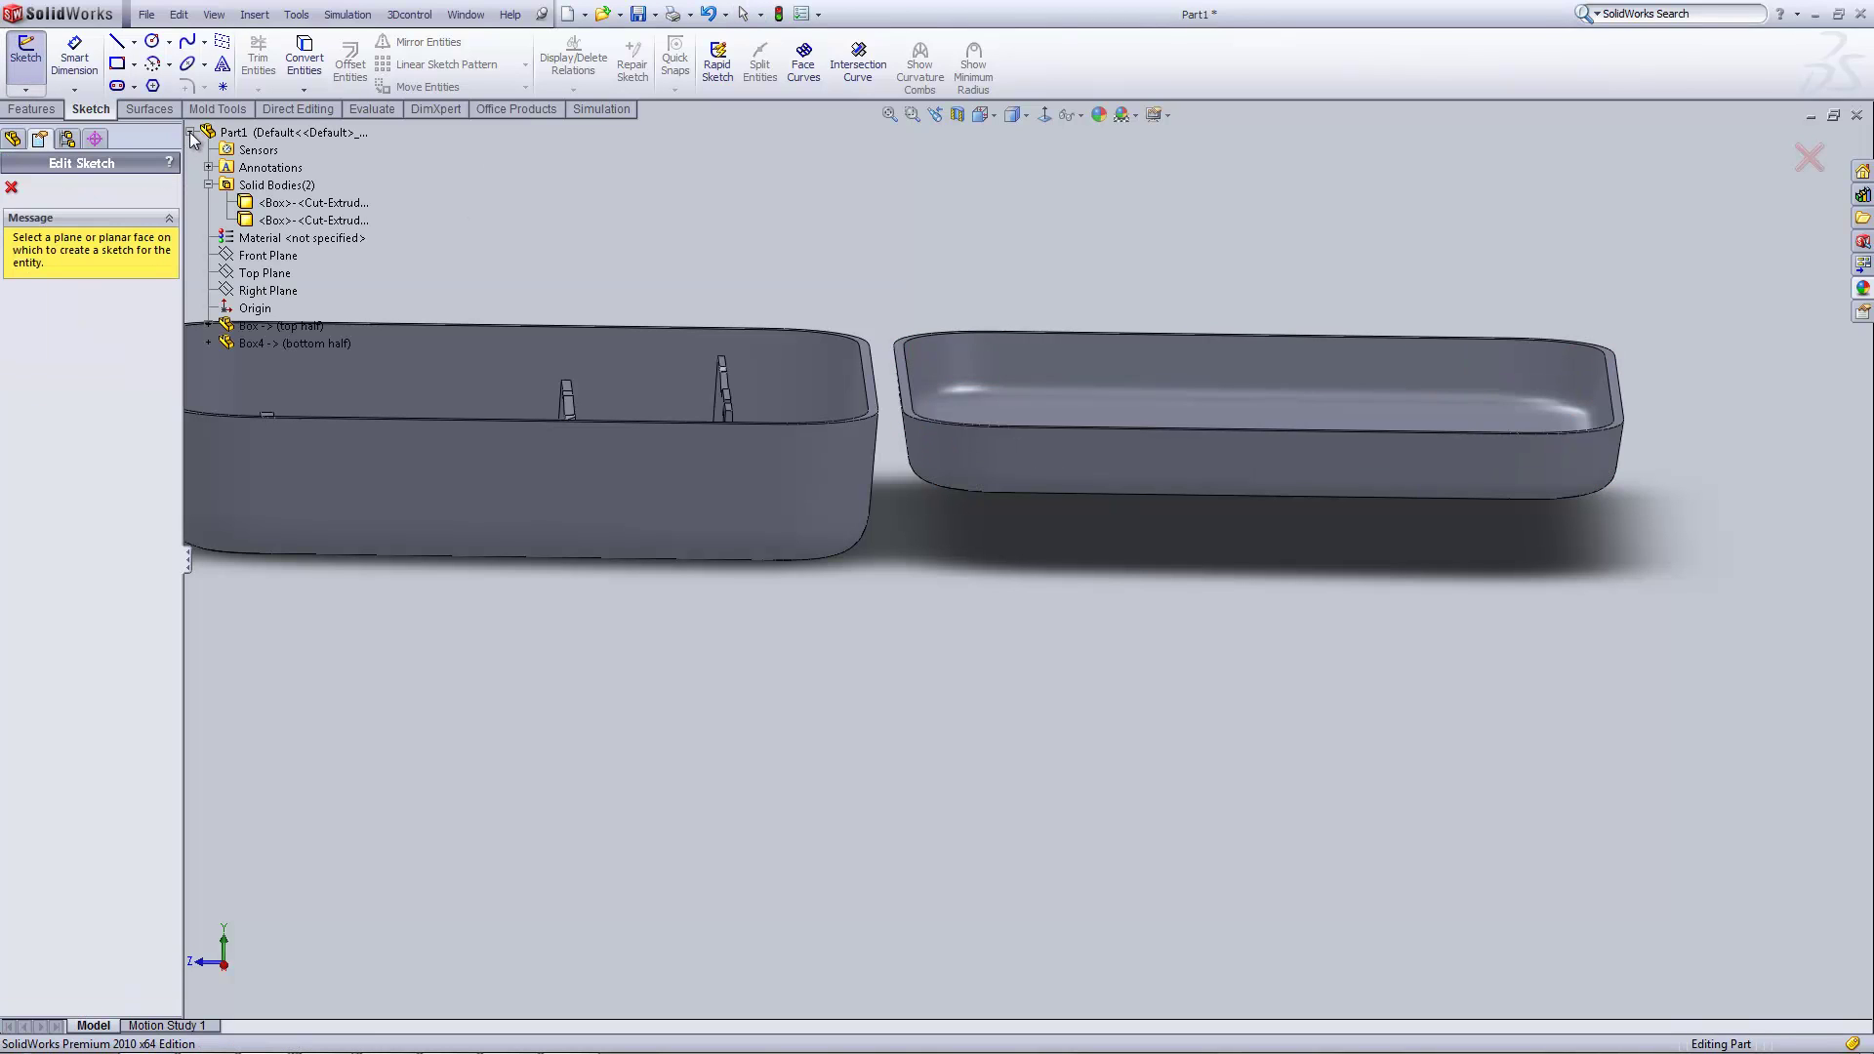
click(271, 274)
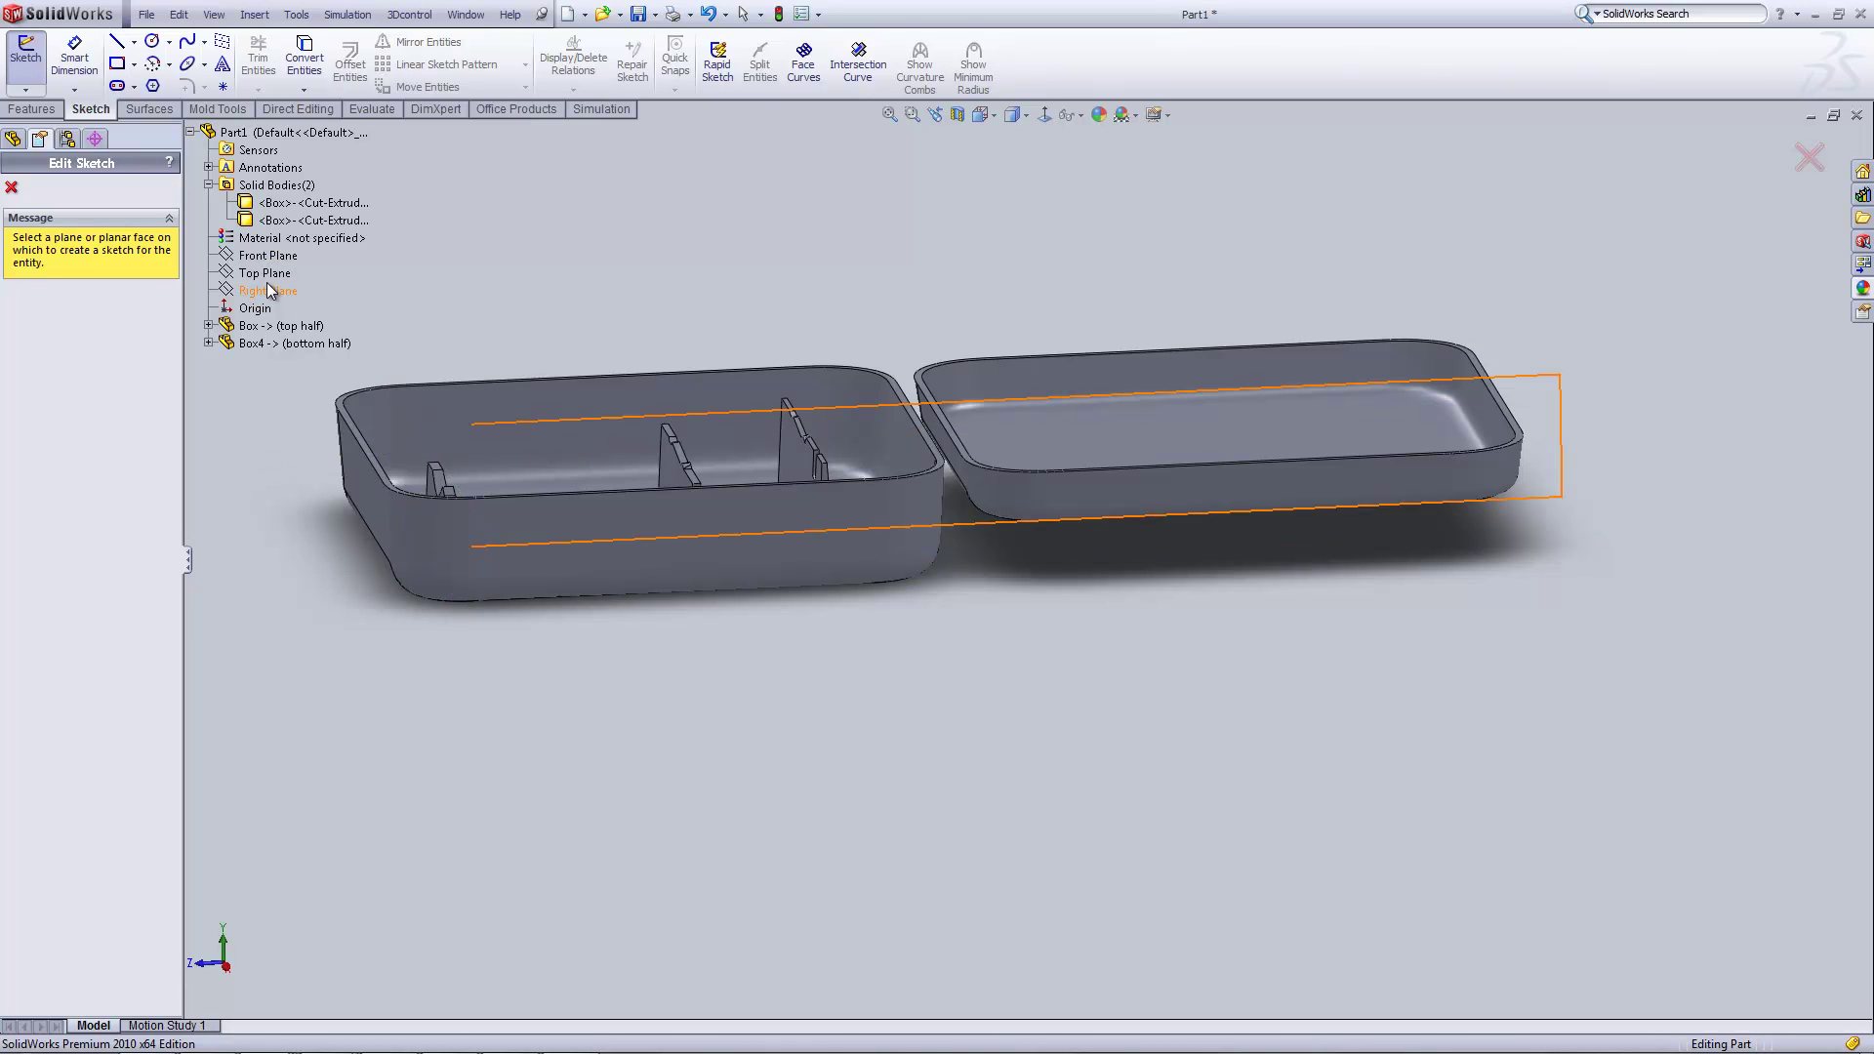
click(1044, 115)
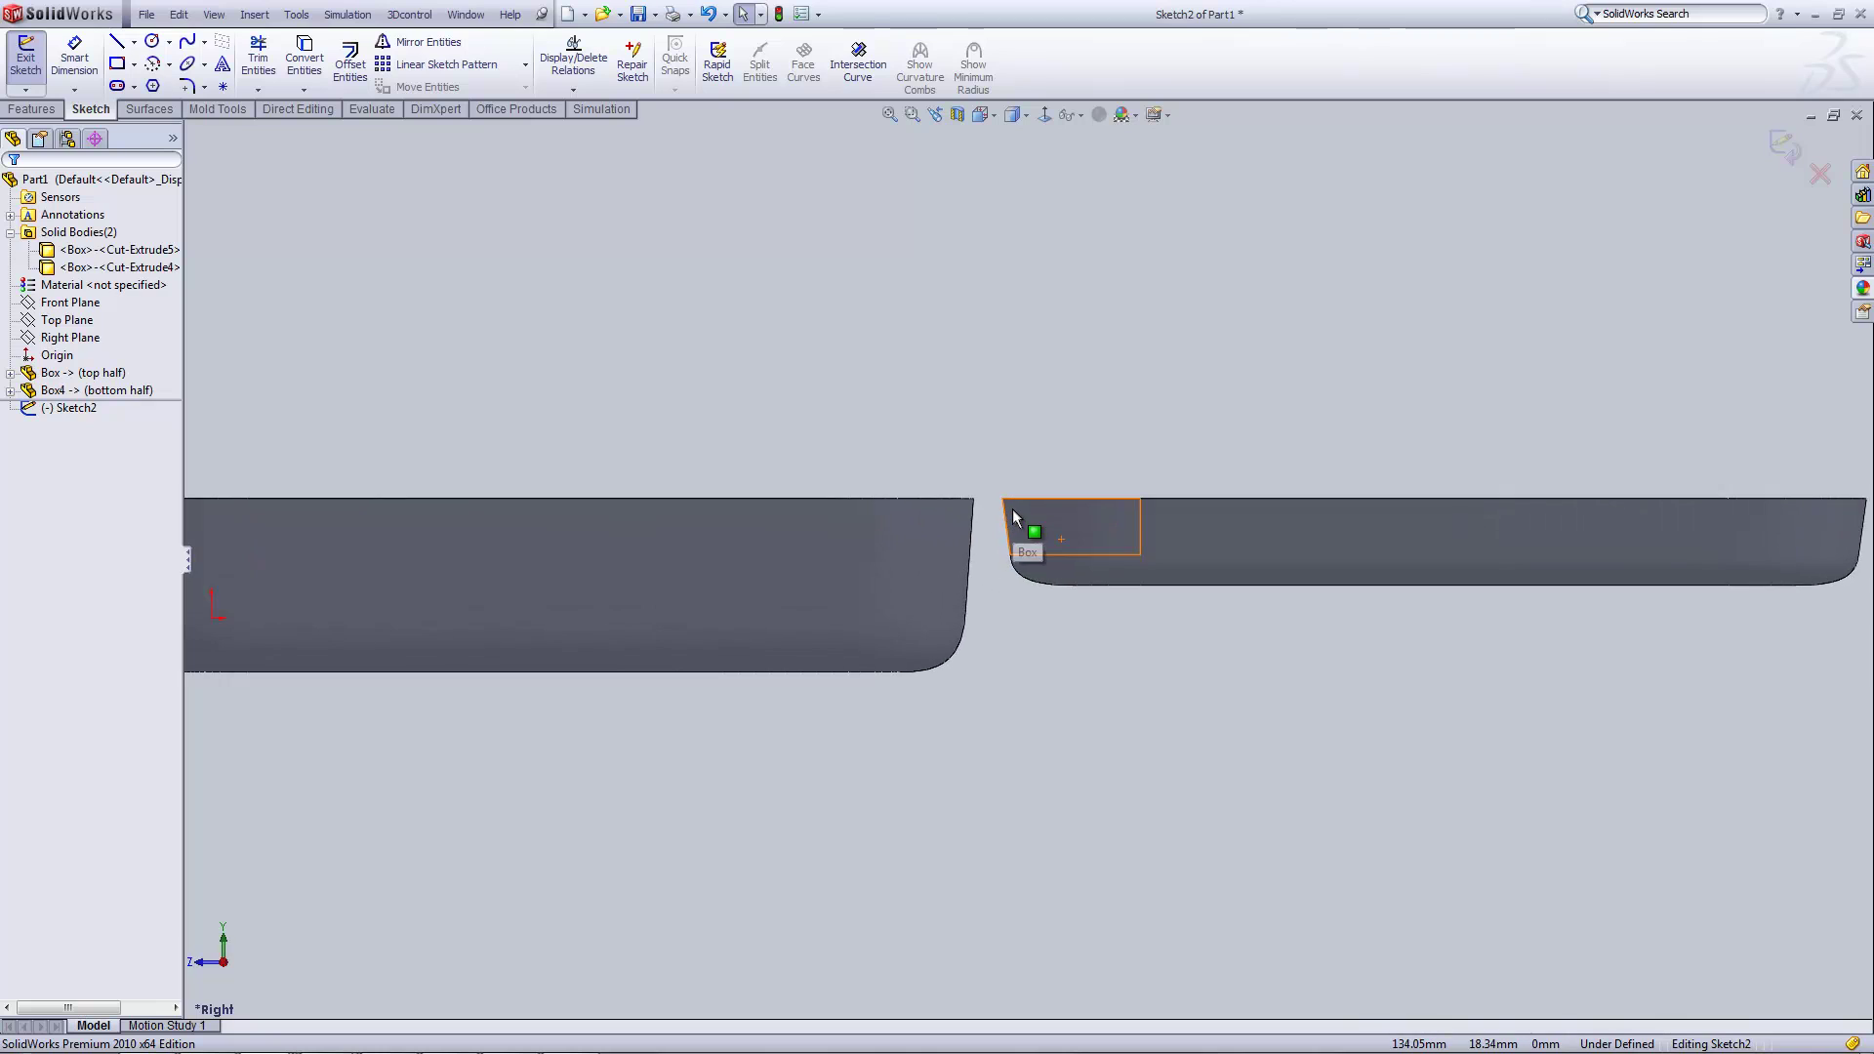
scroll(1015, 527, down, 8)
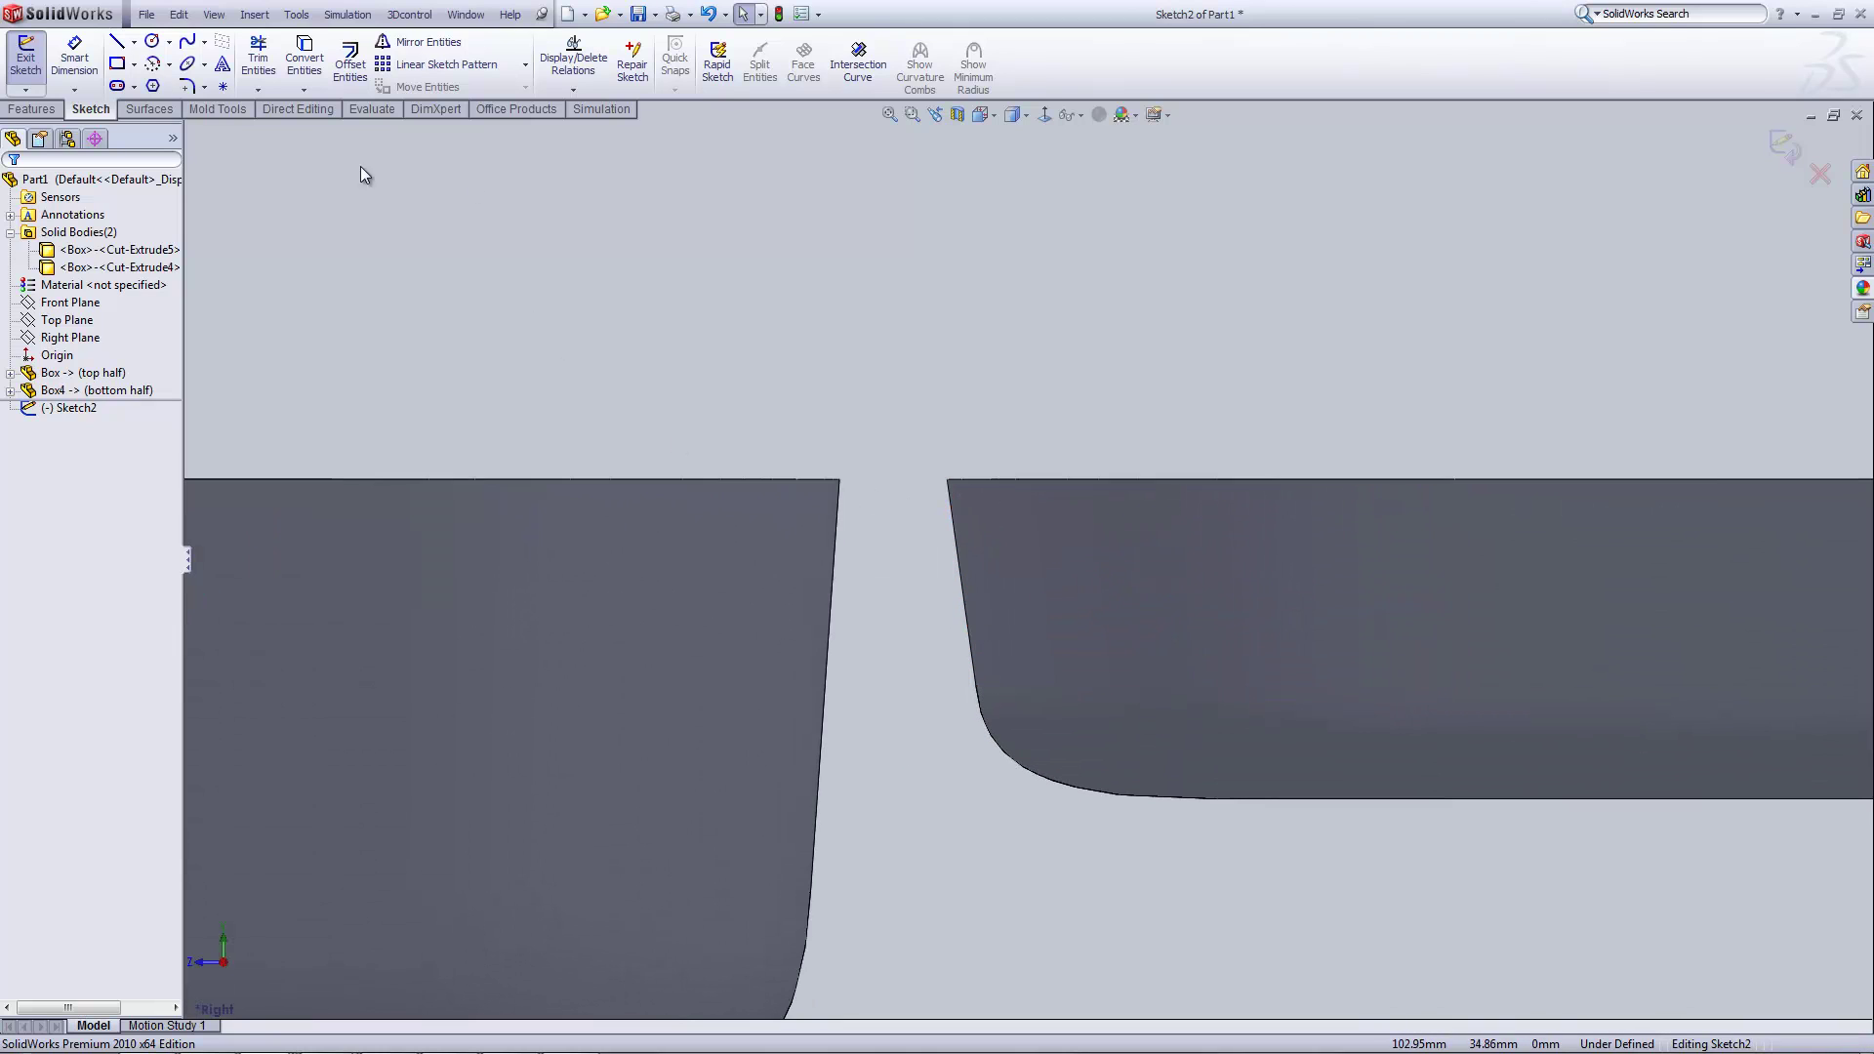
- Sketch the hinge's upper outline between the two rim corners, with about 0.71 mm flats and about 0.62 mm 45° slopes forming a shallow recess
click(116, 43)
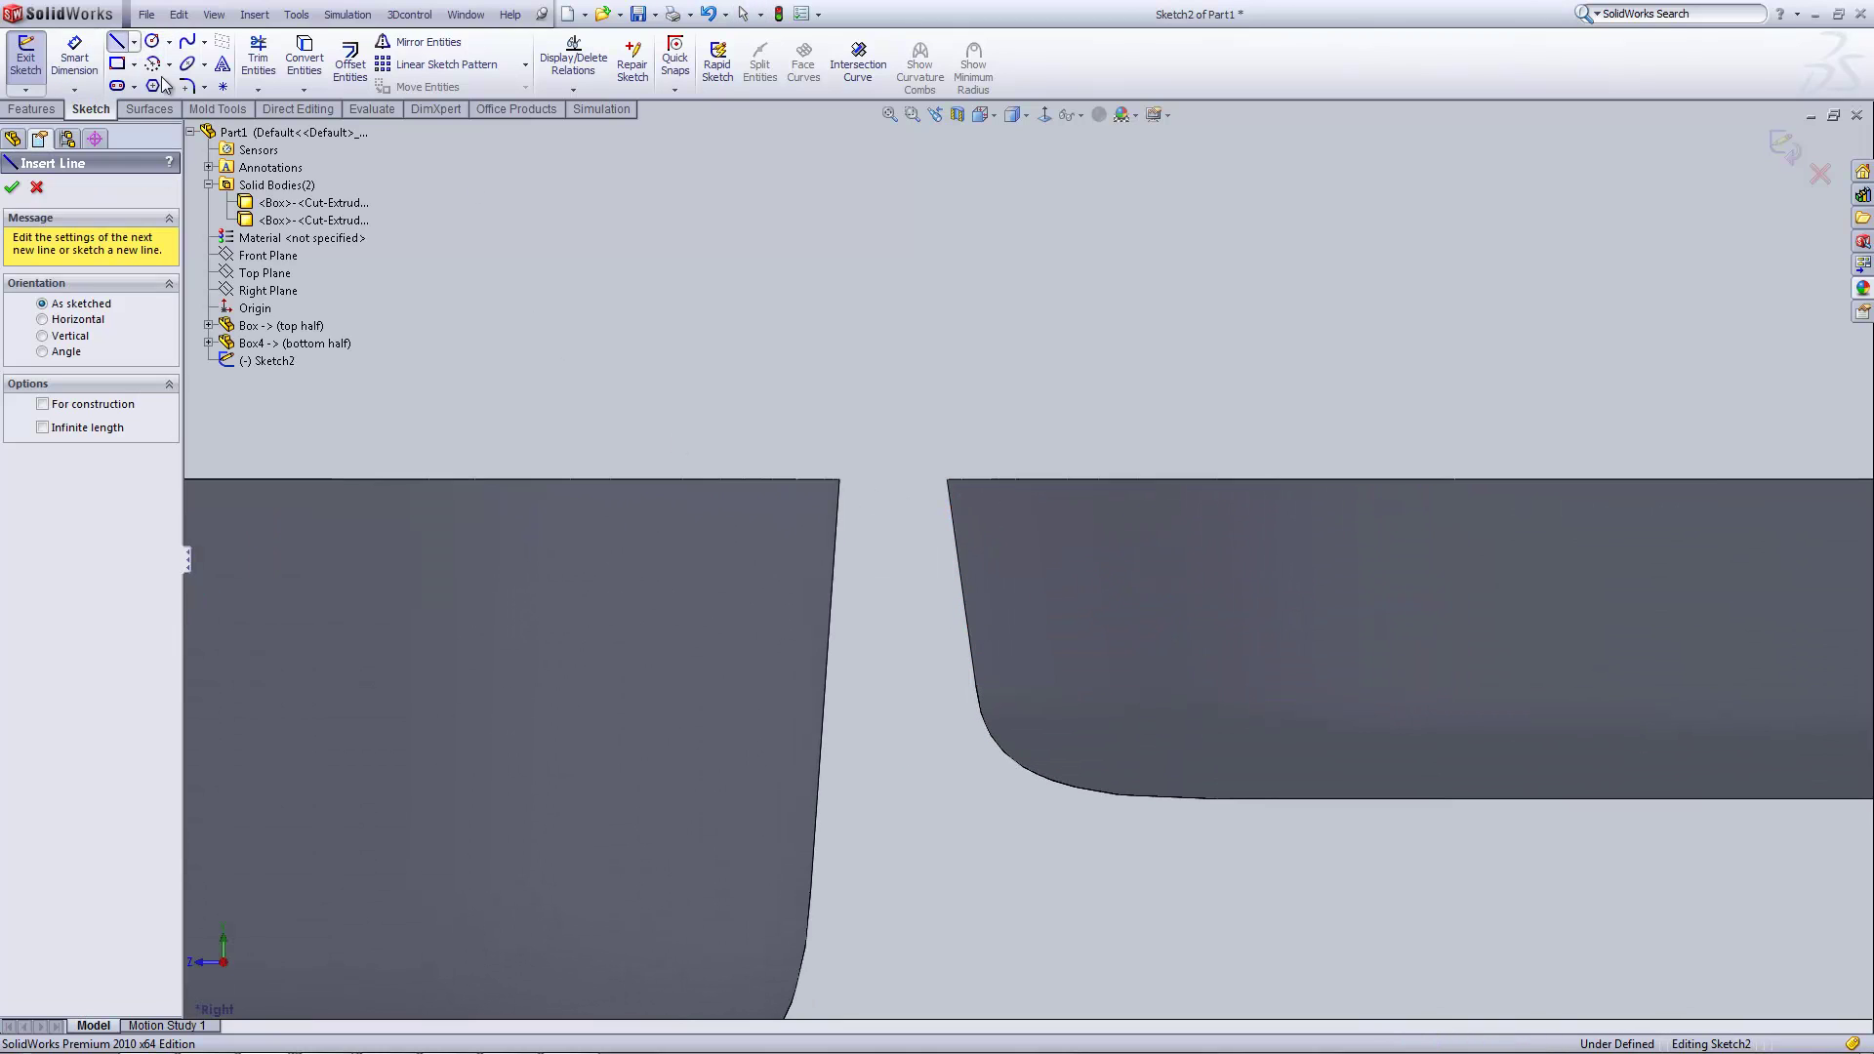
click(839, 479)
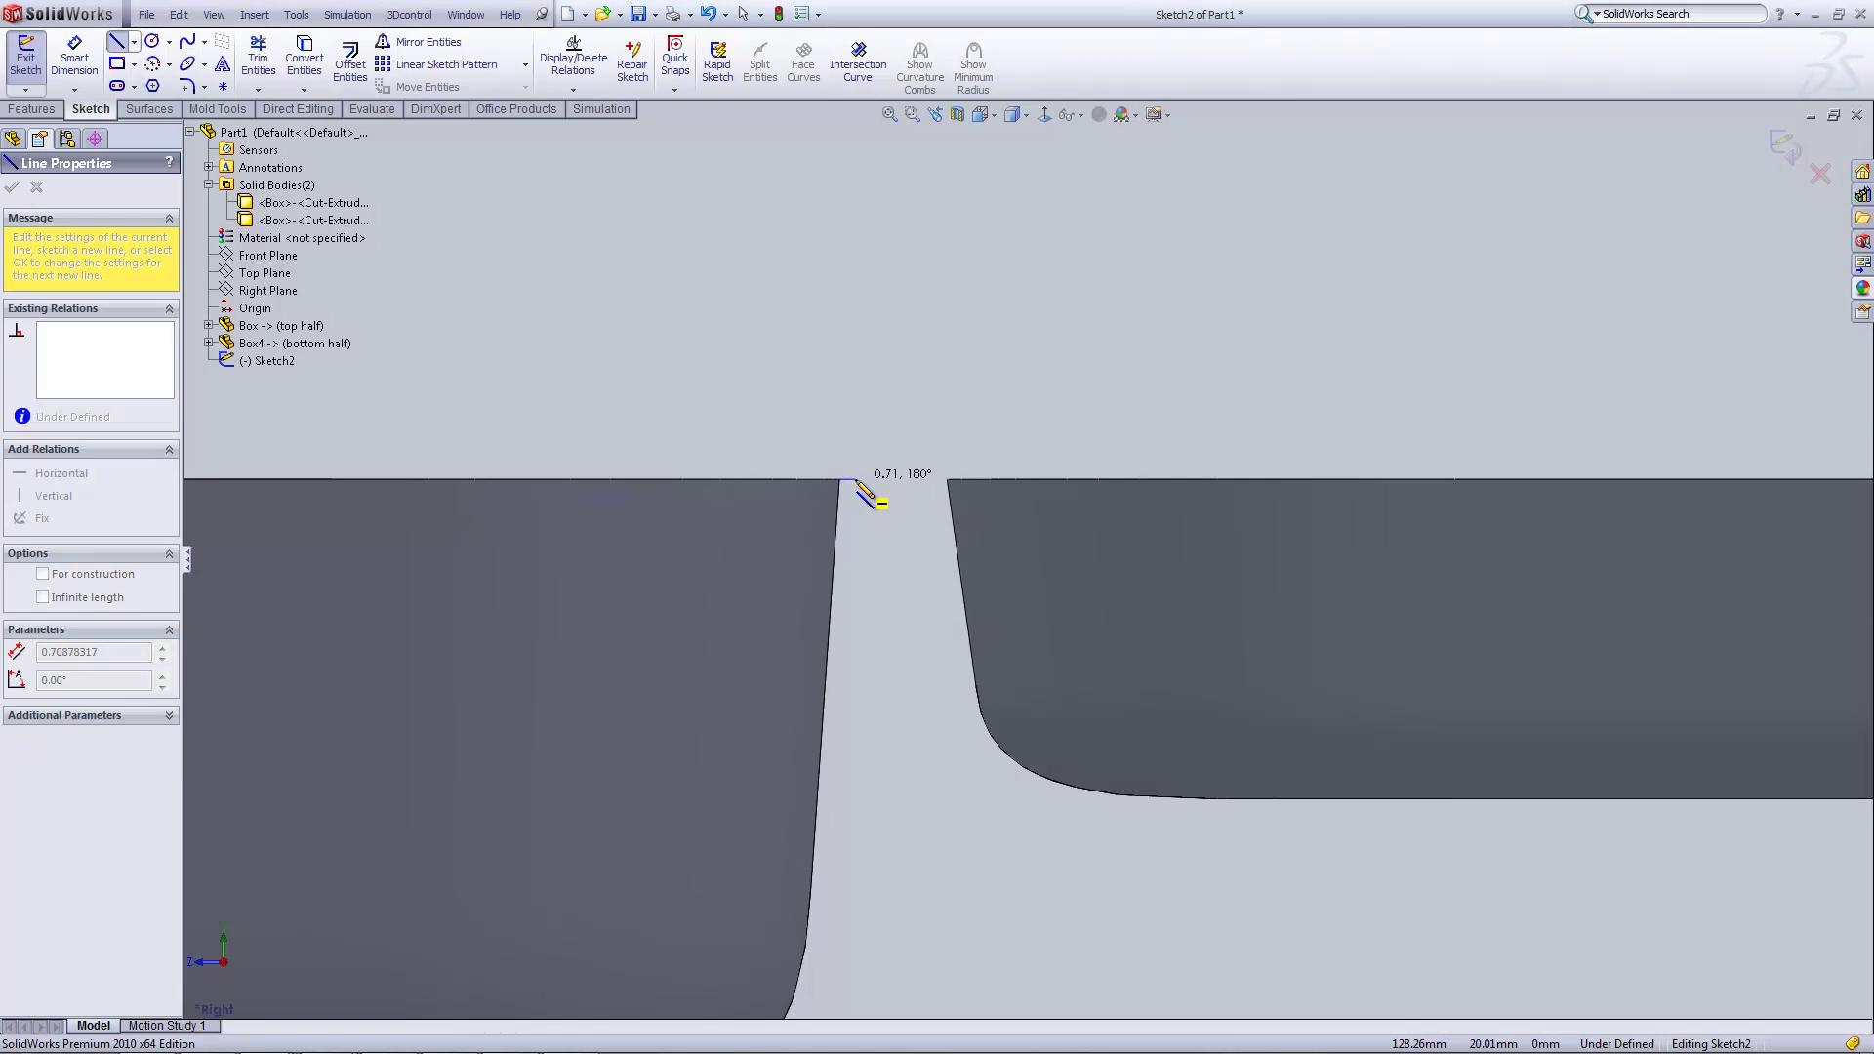
click(855, 479)
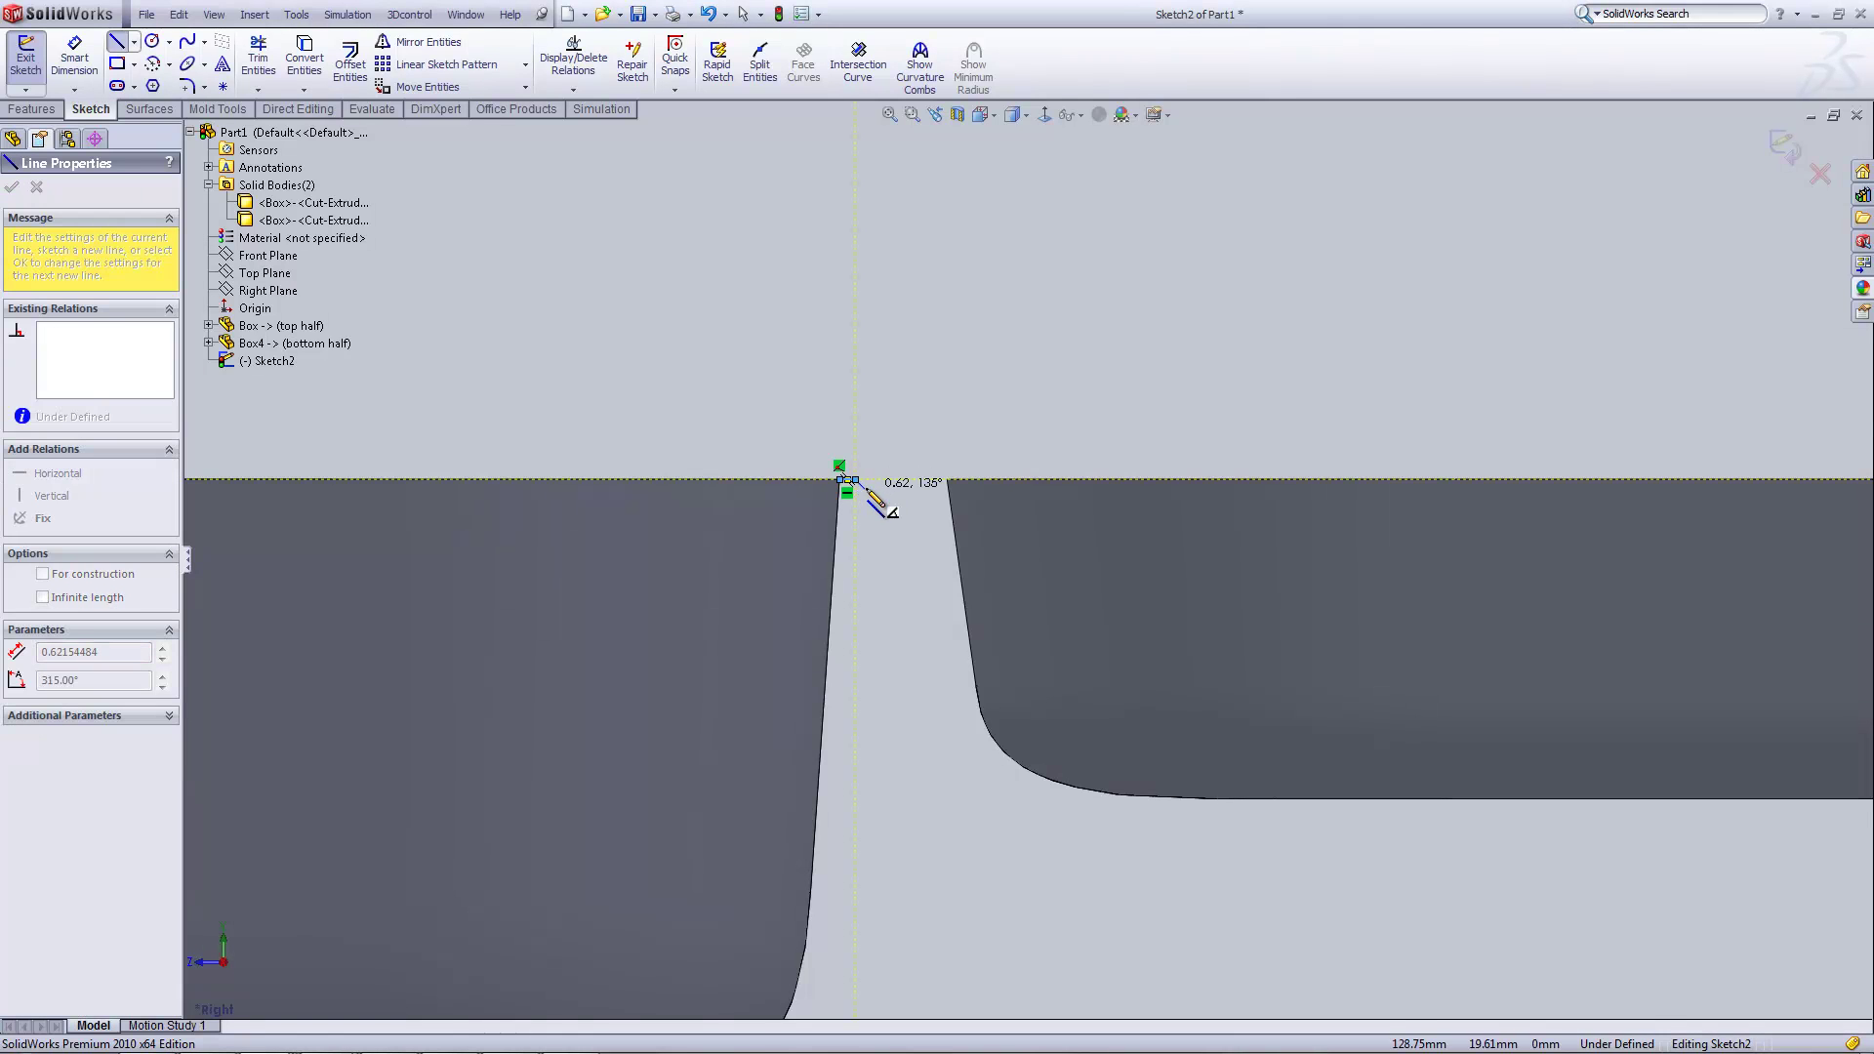
click(864, 489)
click(927, 488)
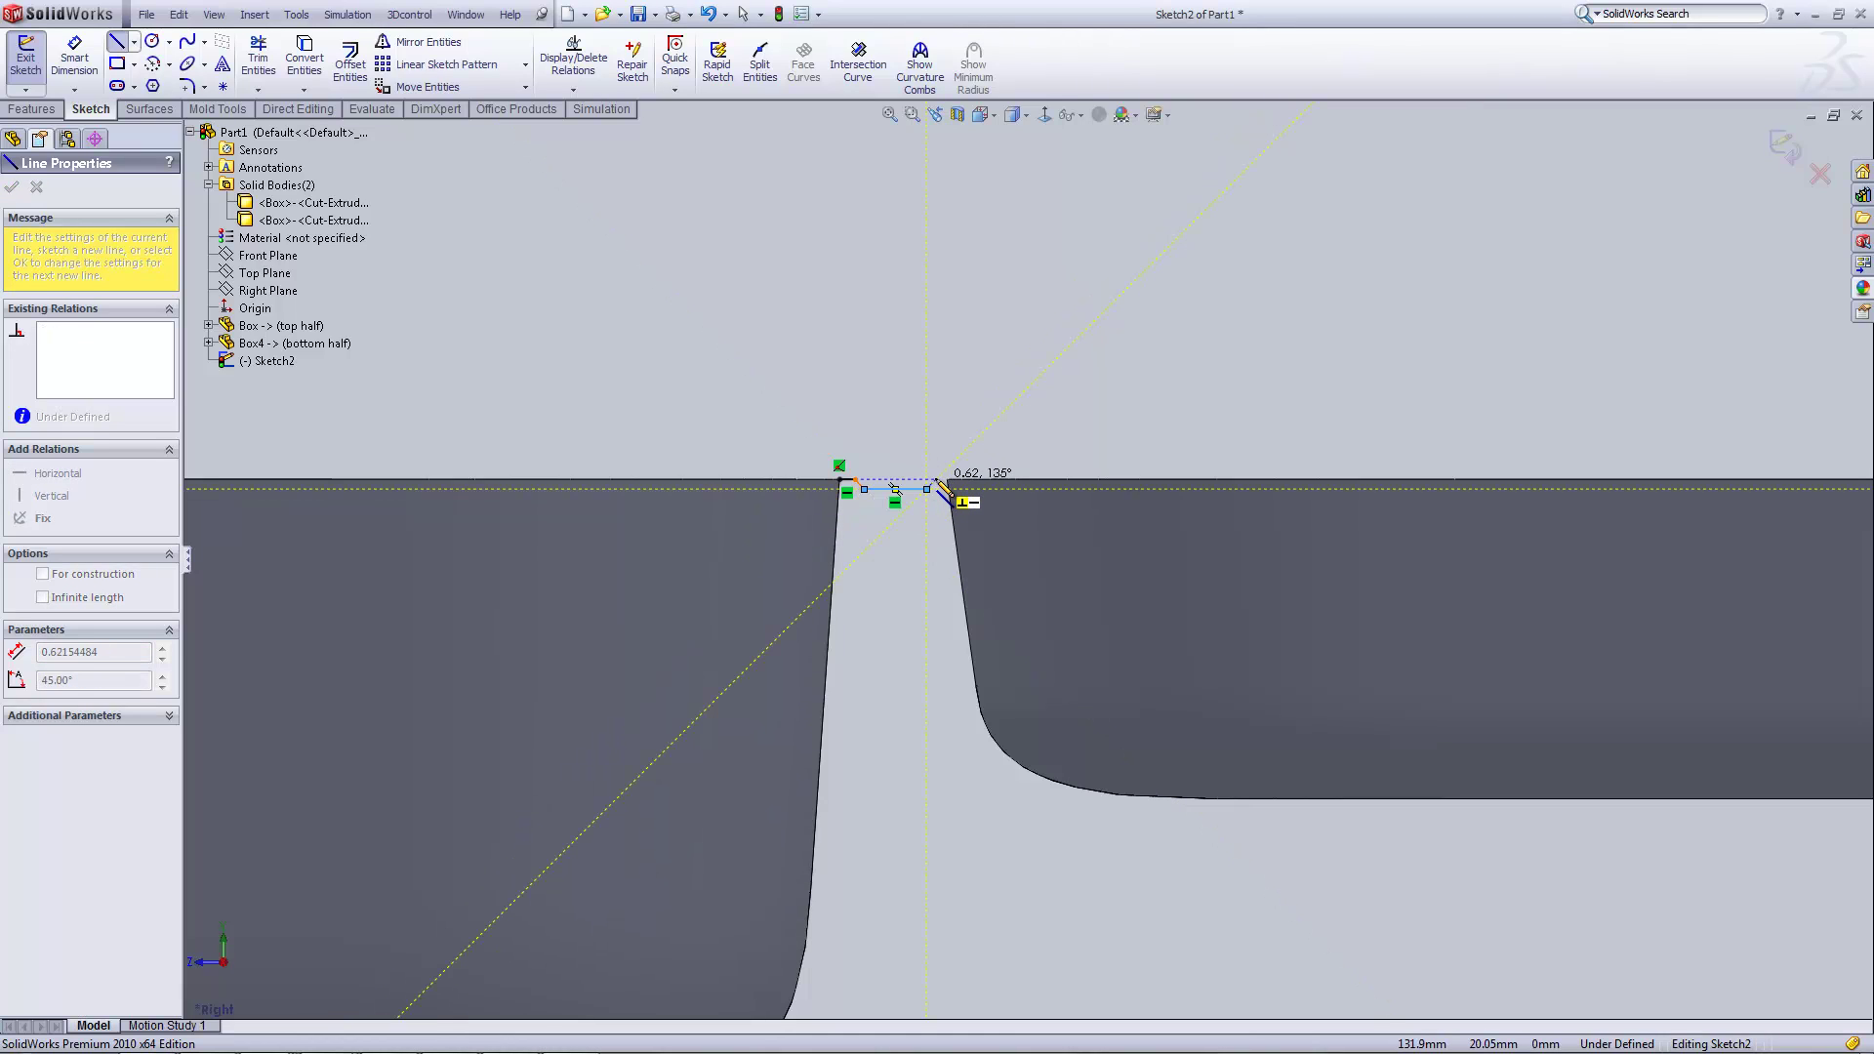
click(933, 480)
click(947, 480)
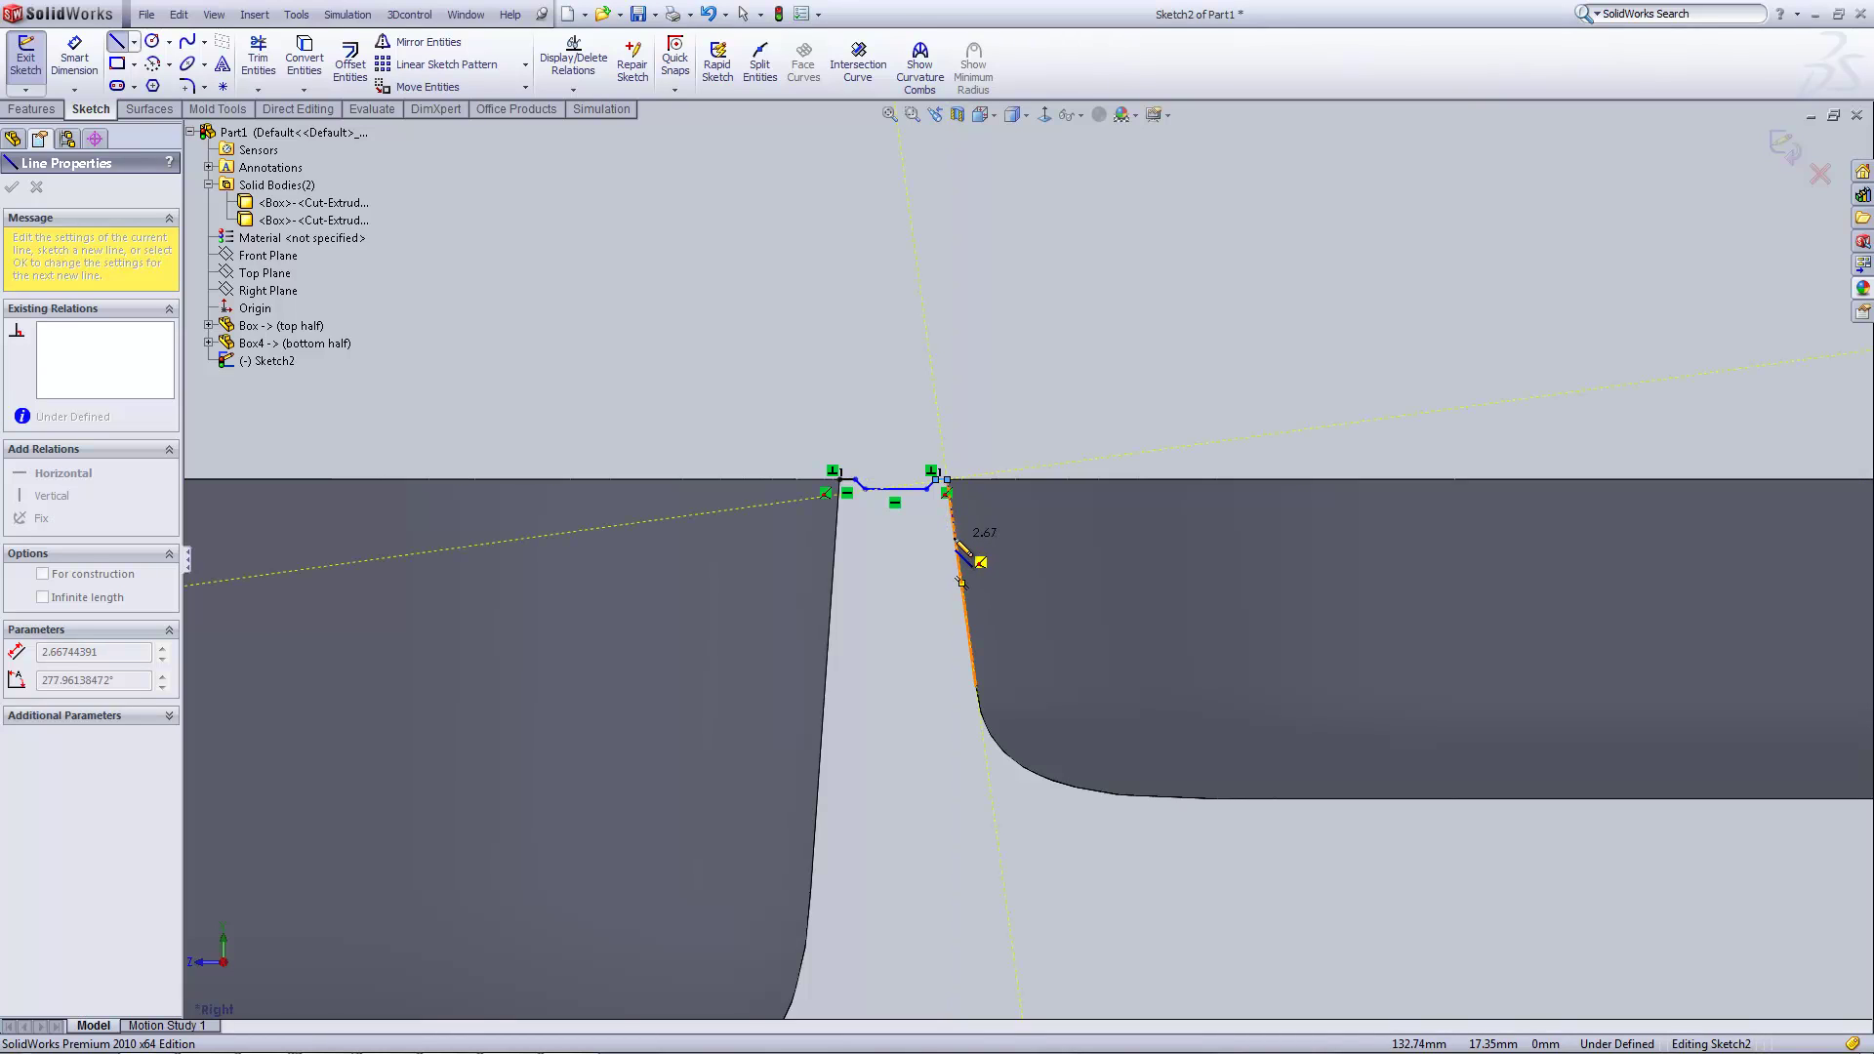
- Close the hinge profile with a side about 2.67 mm long on the lid wall, three collinear base segments and a side about 2.65 mm long
click(955, 537)
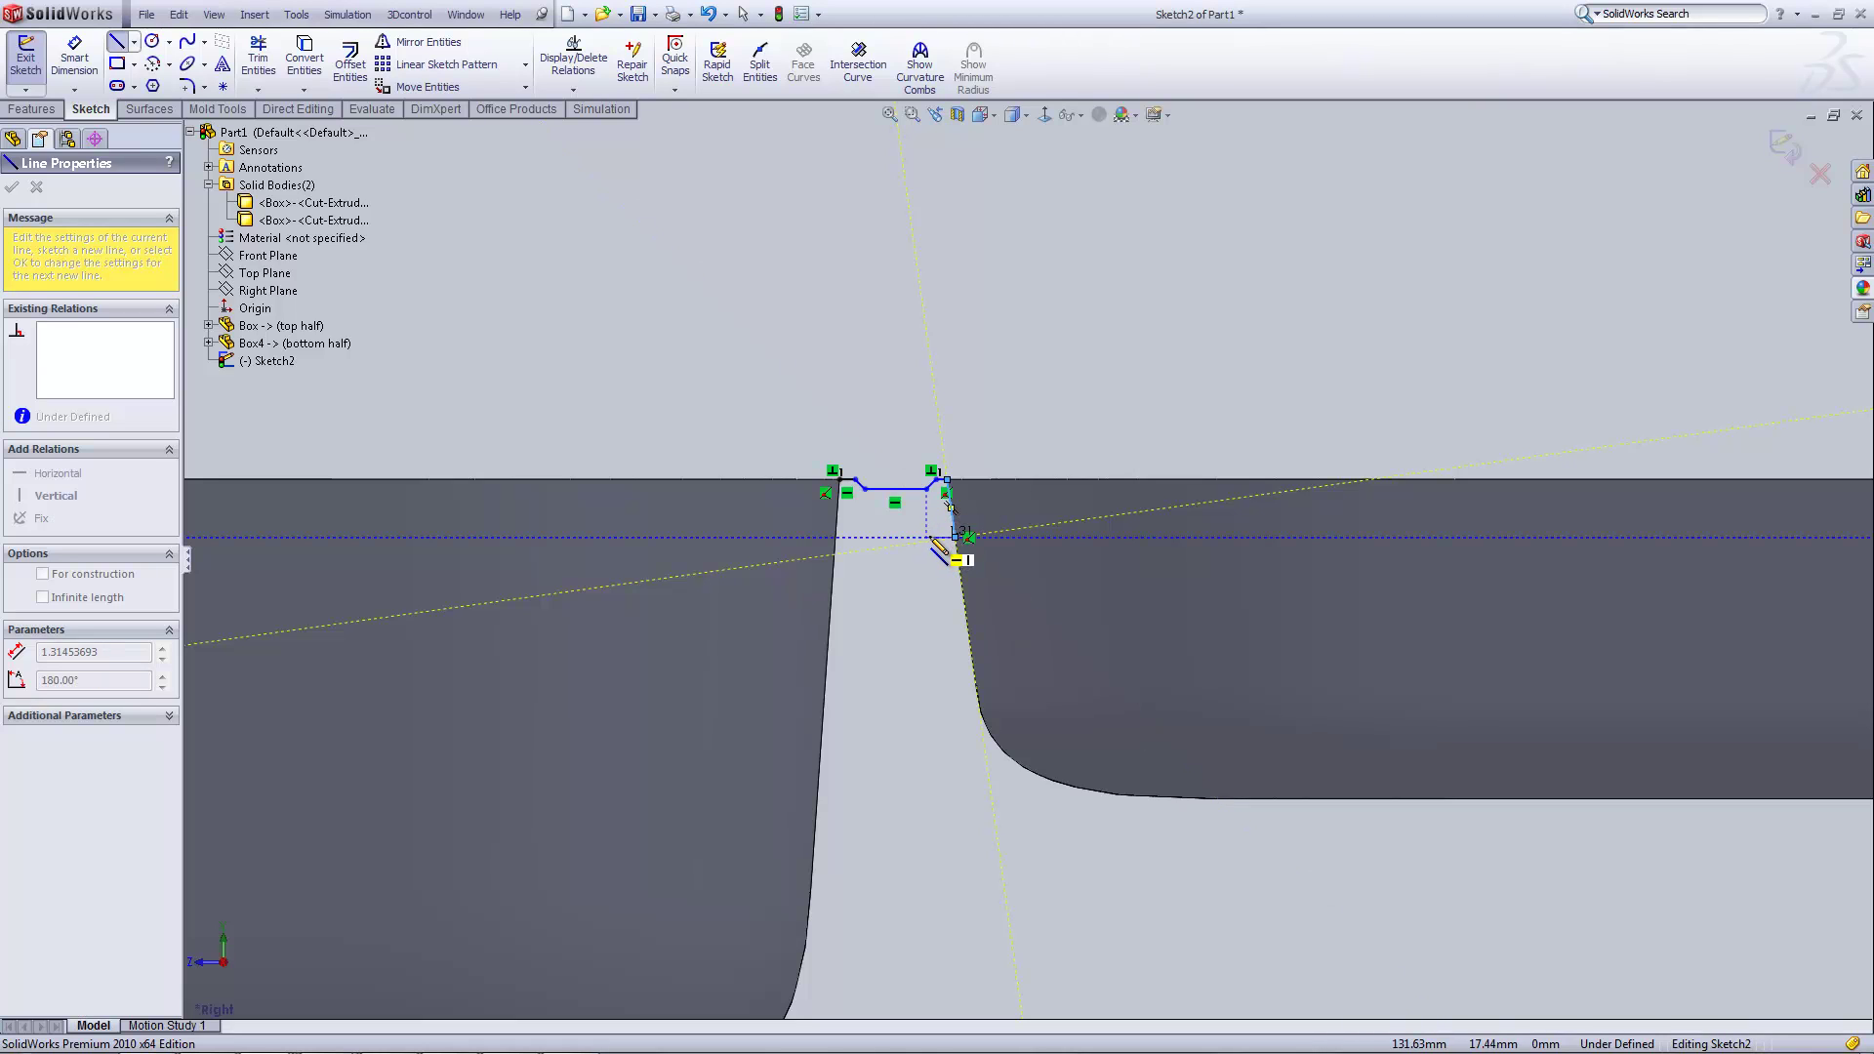
click(835, 537)
click(838, 480)
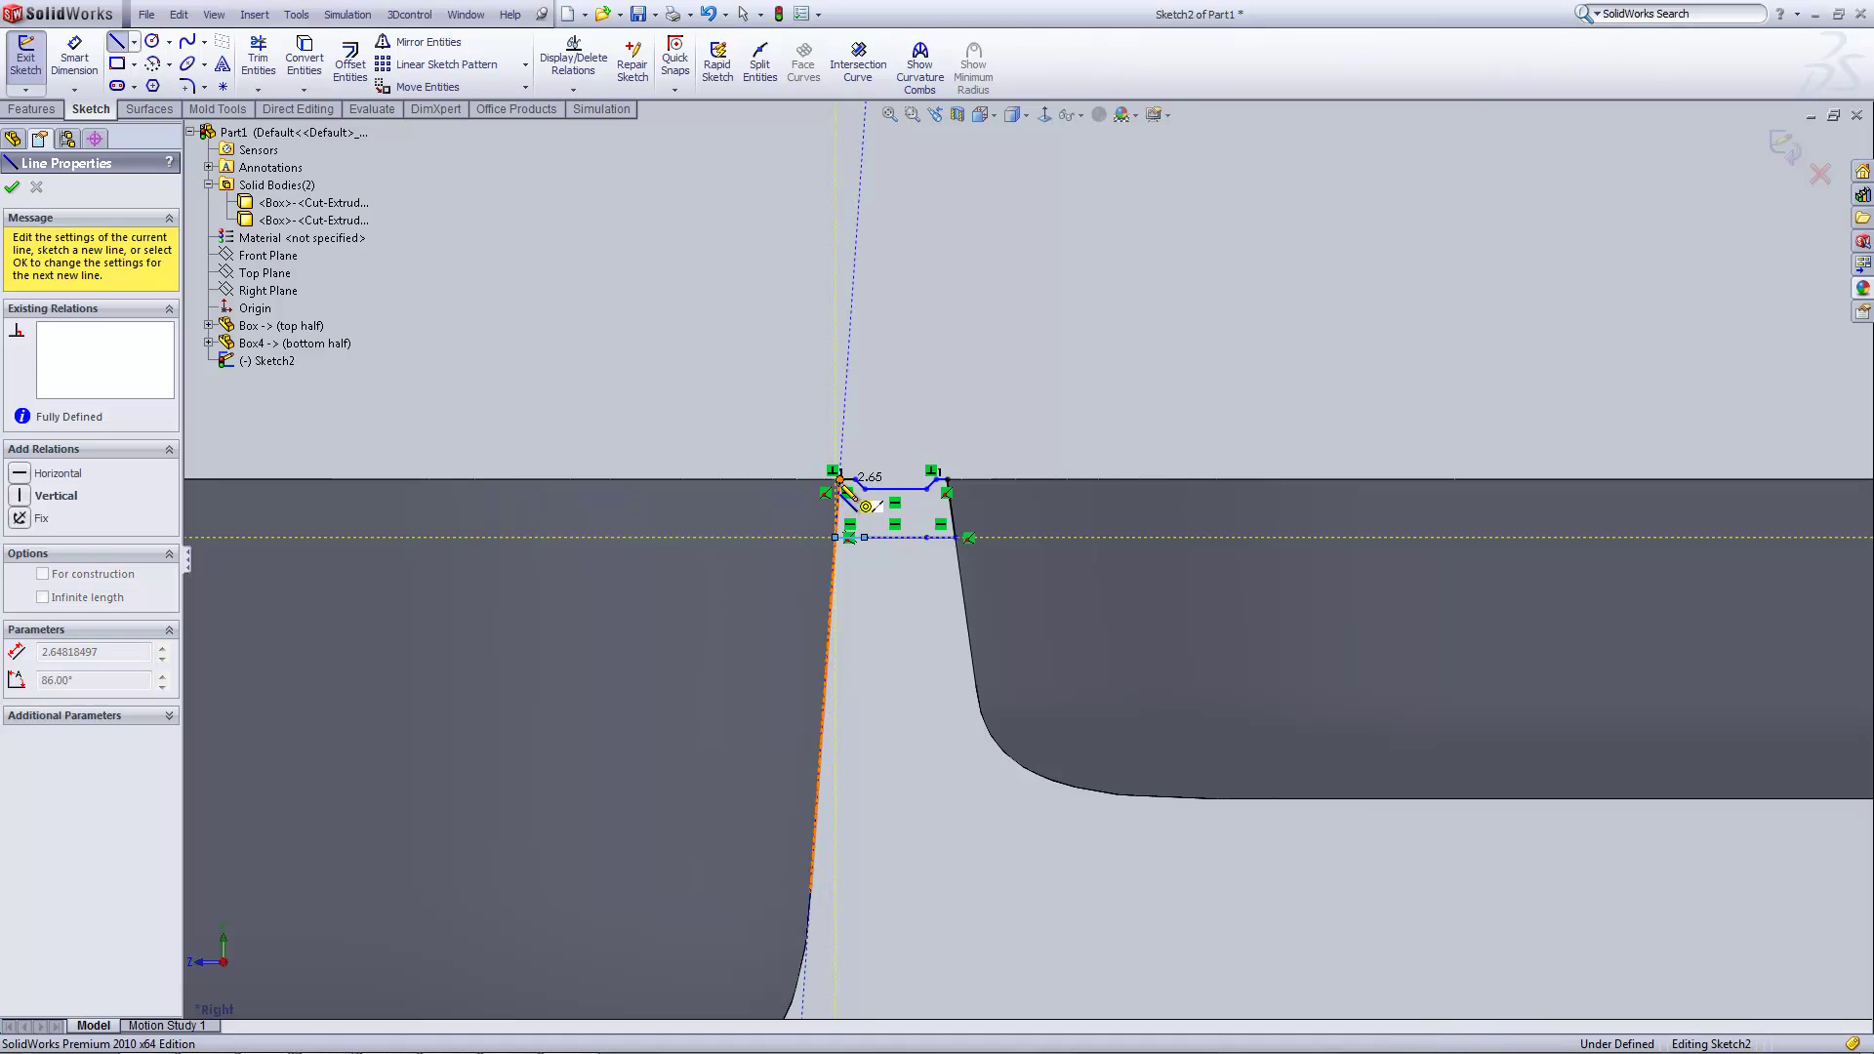
key(Escape)
scroll(891, 478, down, 2)
scroll(933, 574, up, 5)
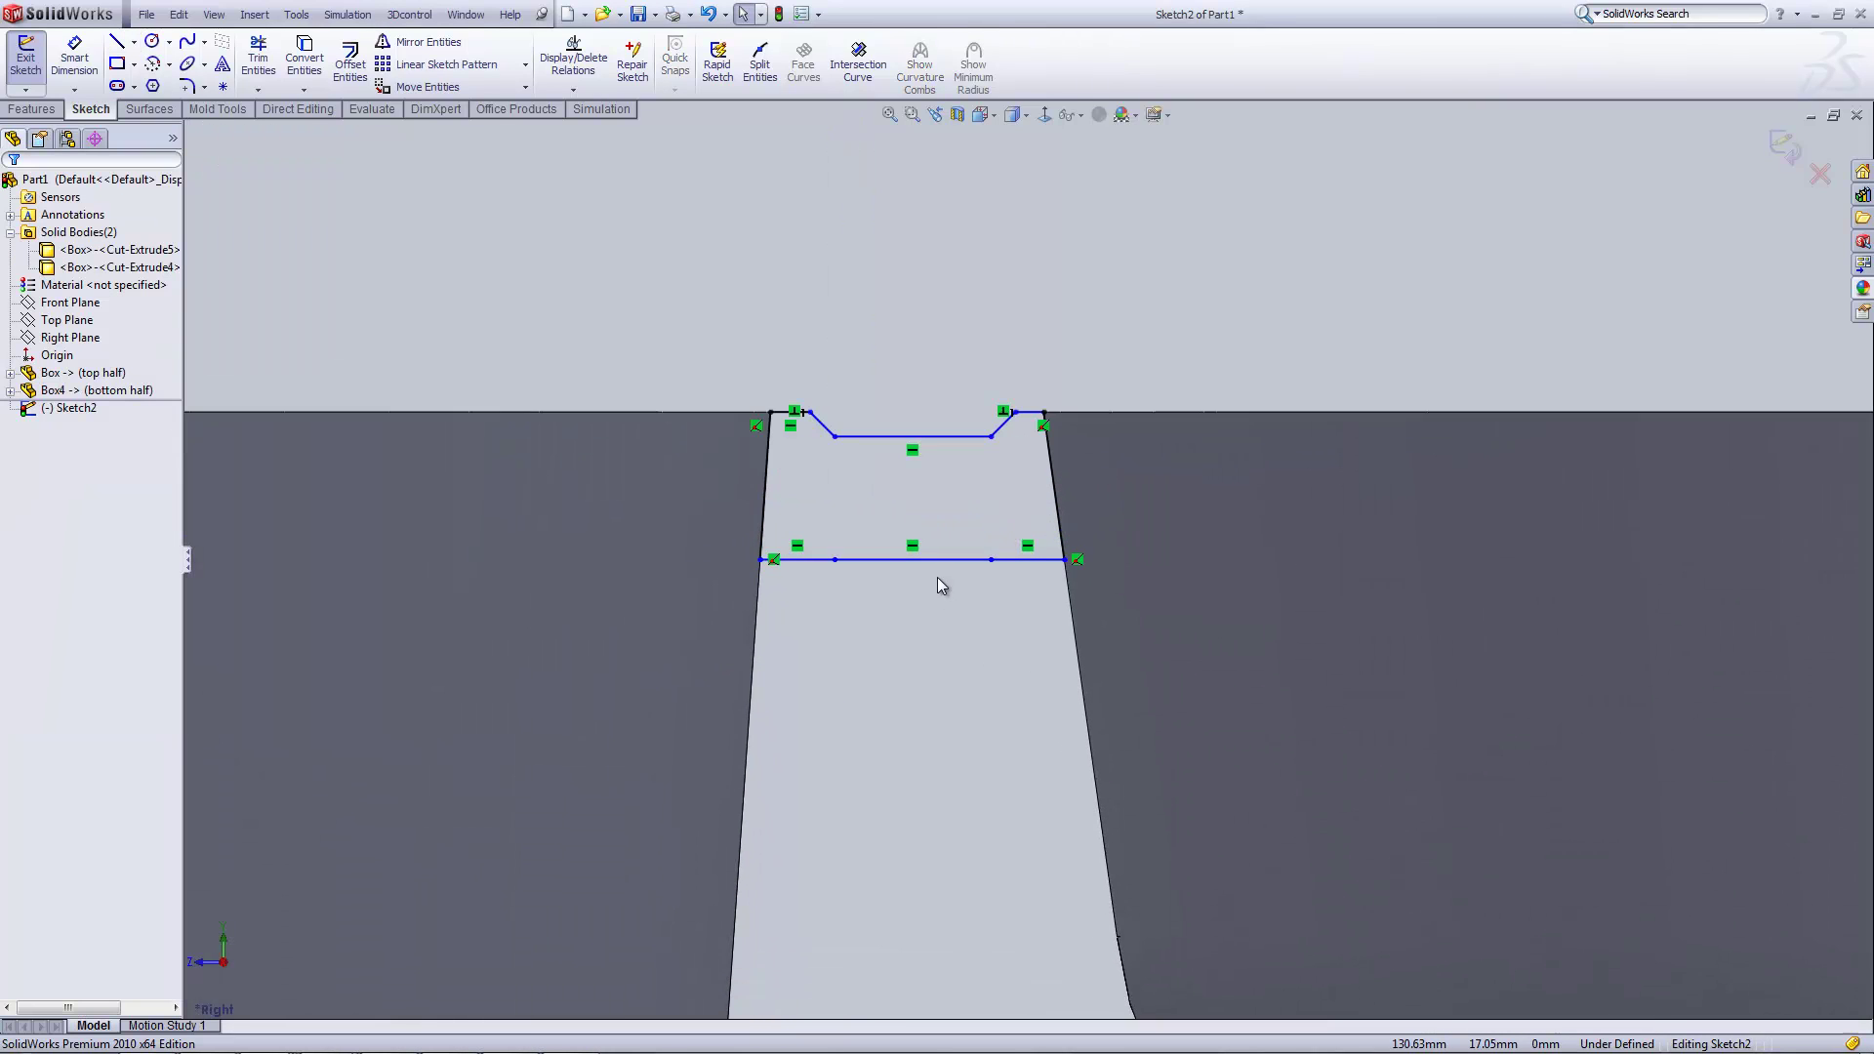
- Draw an upward-bulging three-point arc across the middle base segment, and raise the base line towards the hinge recess
click(169, 65)
click(195, 138)
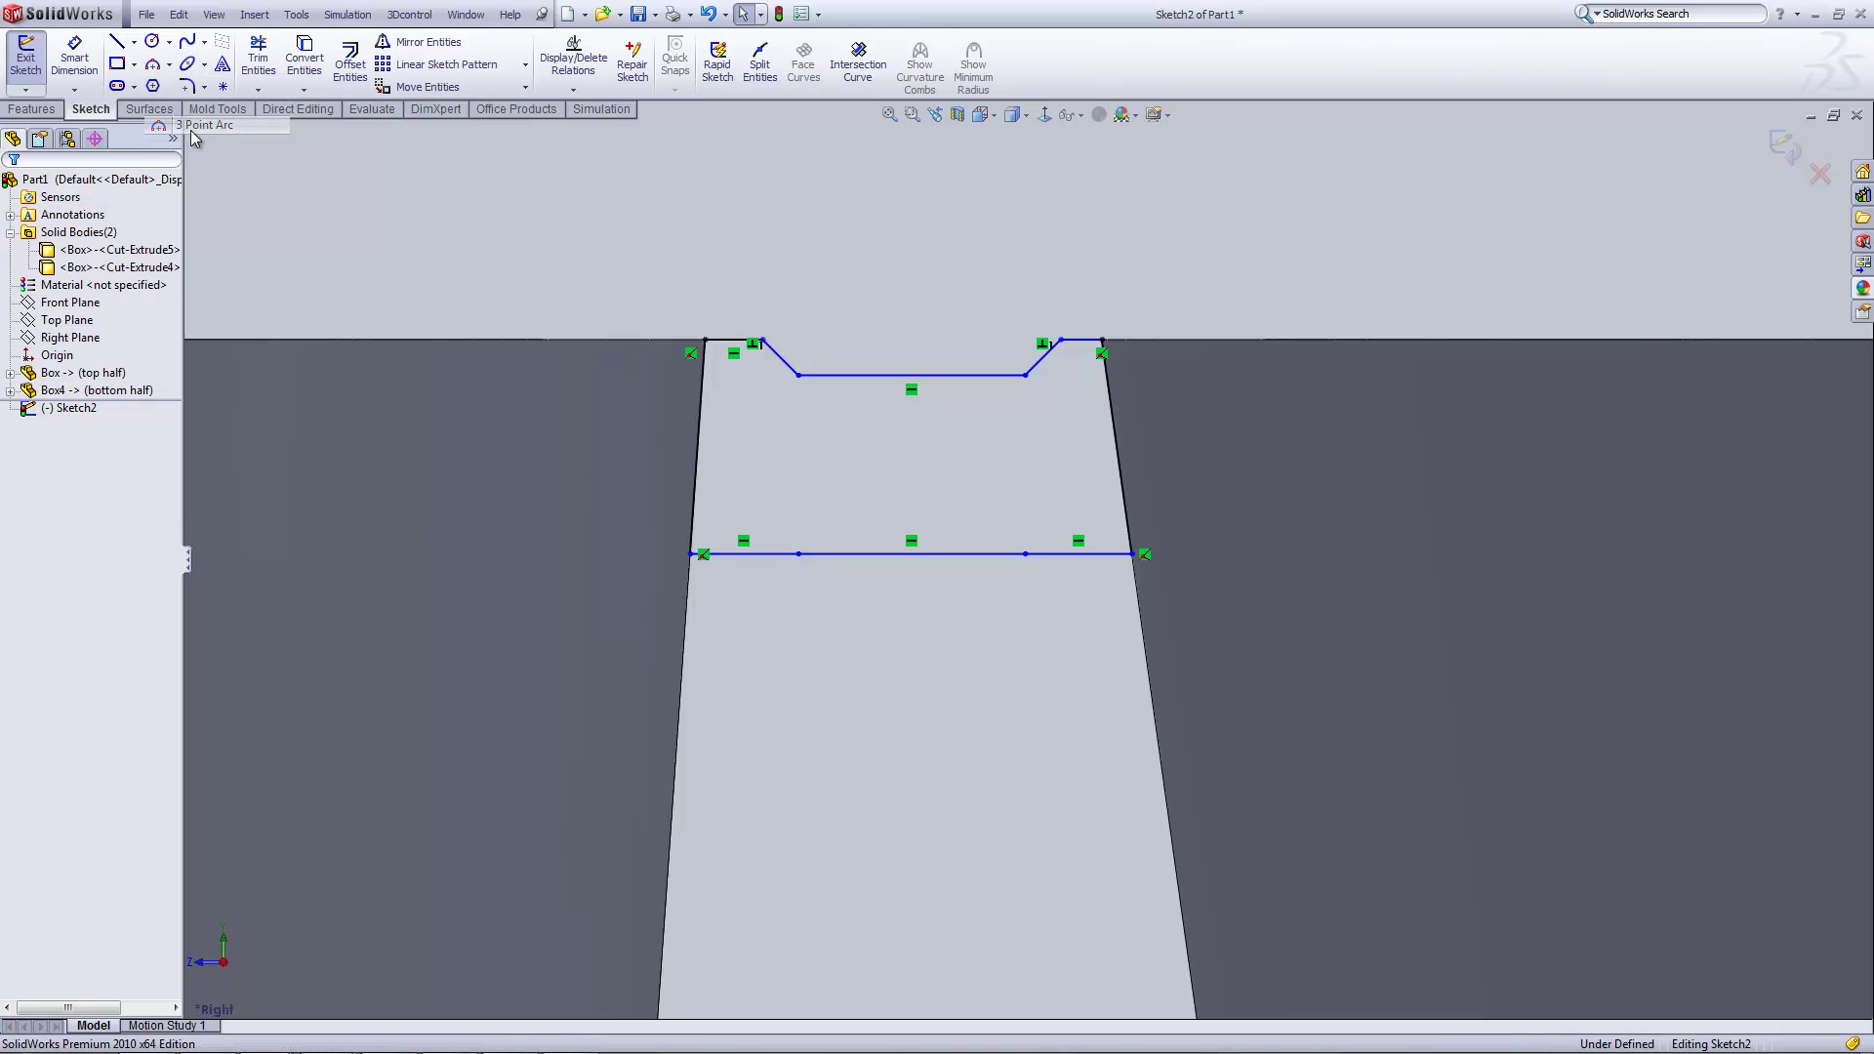
click(799, 553)
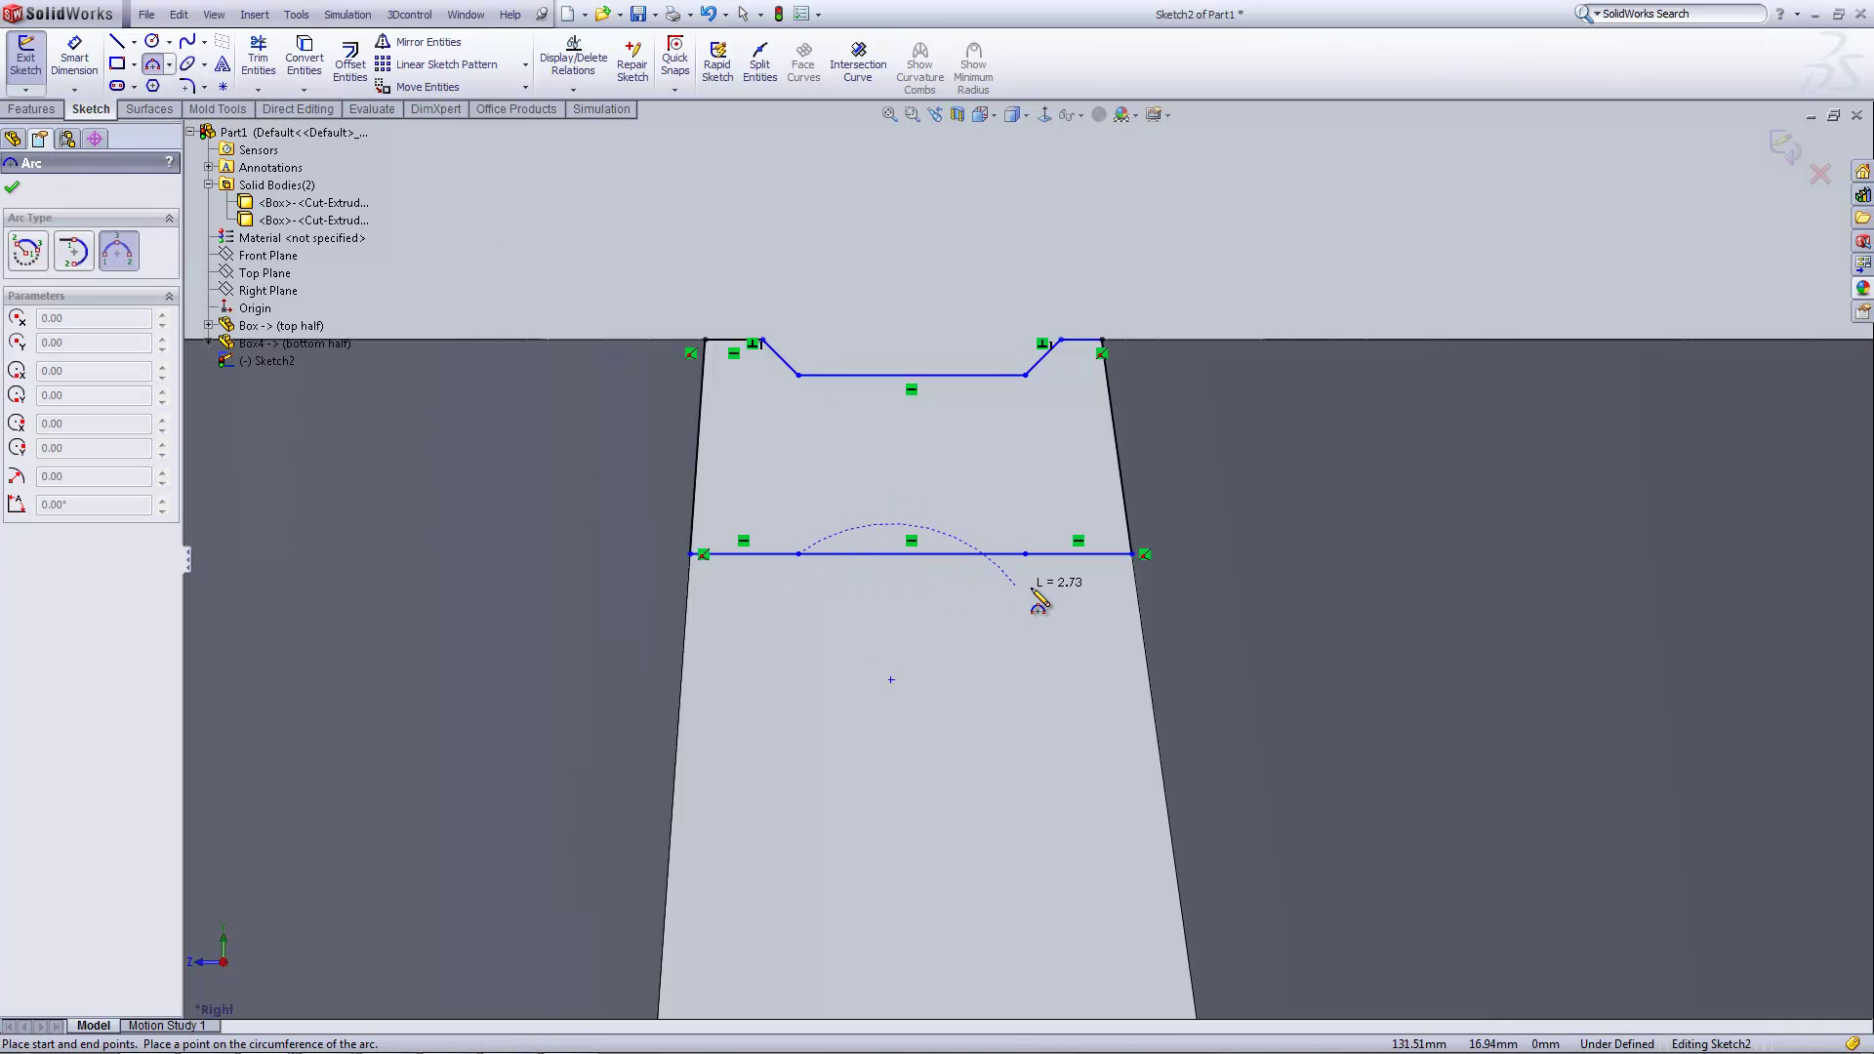
click(1024, 553)
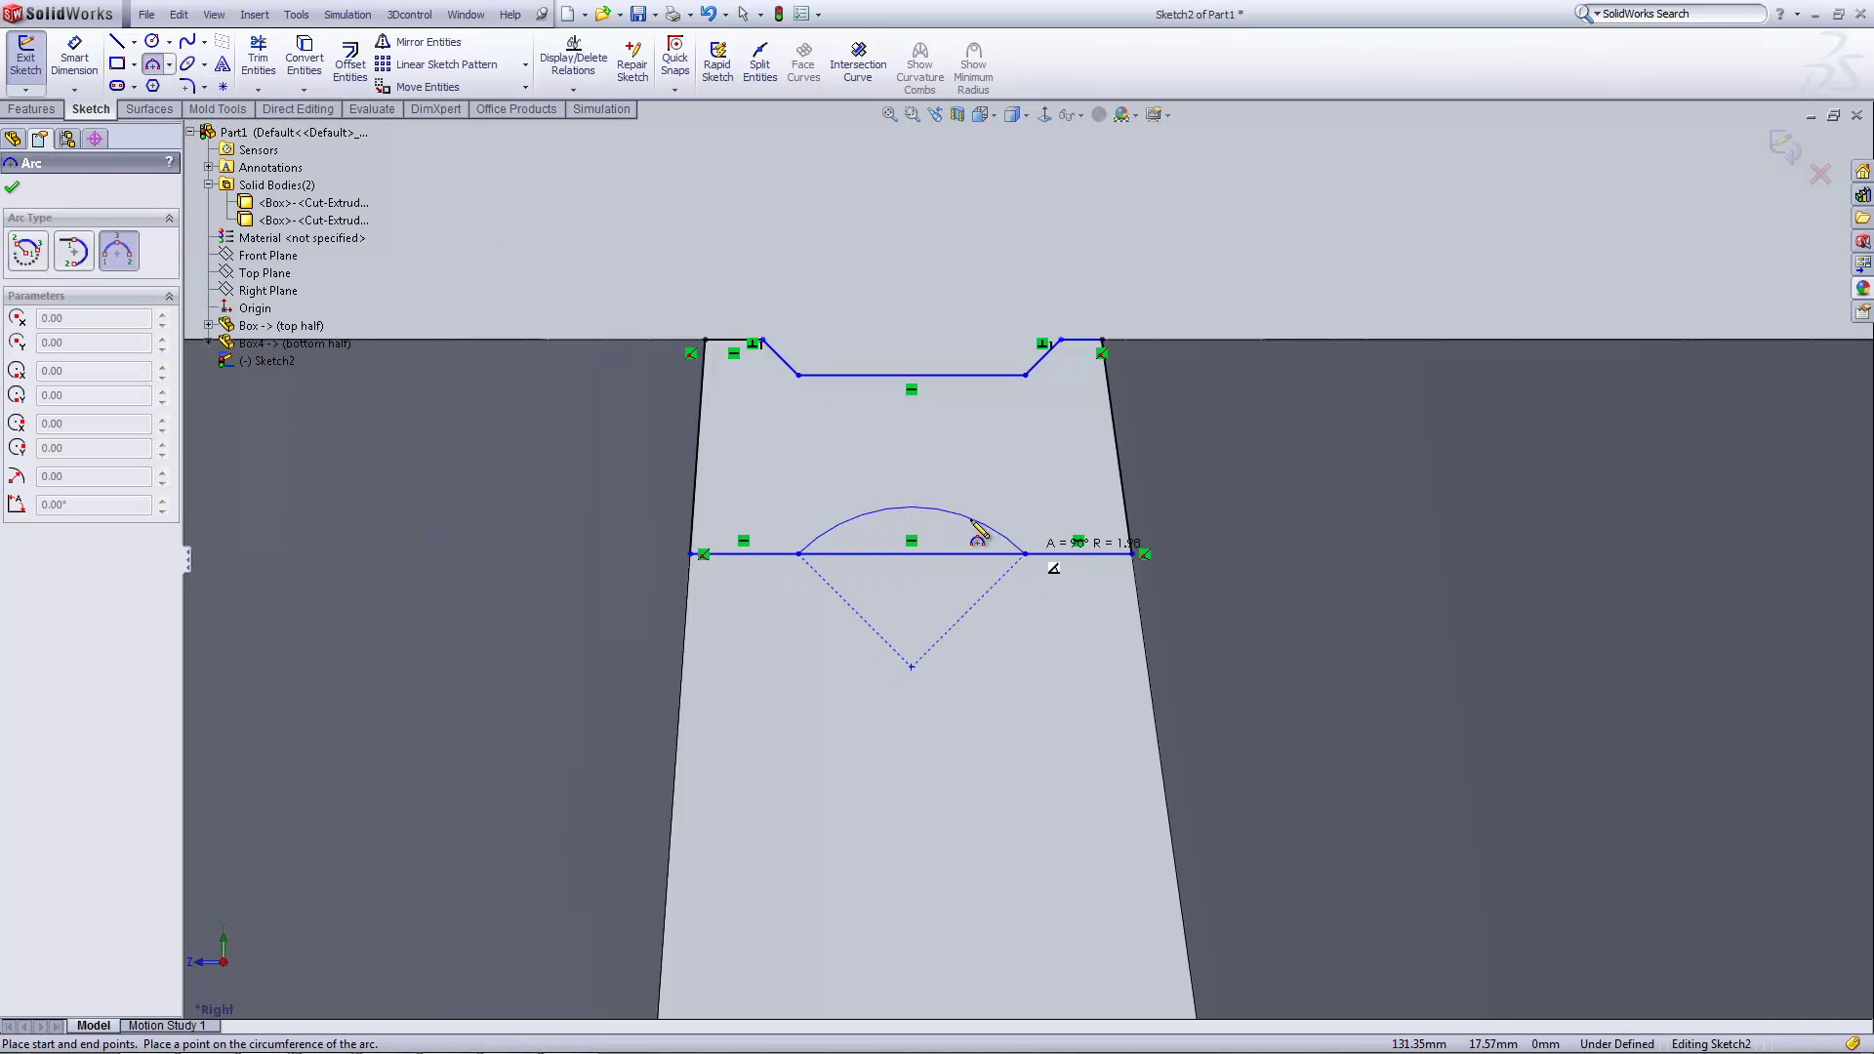
click(915, 477)
key(Escape)
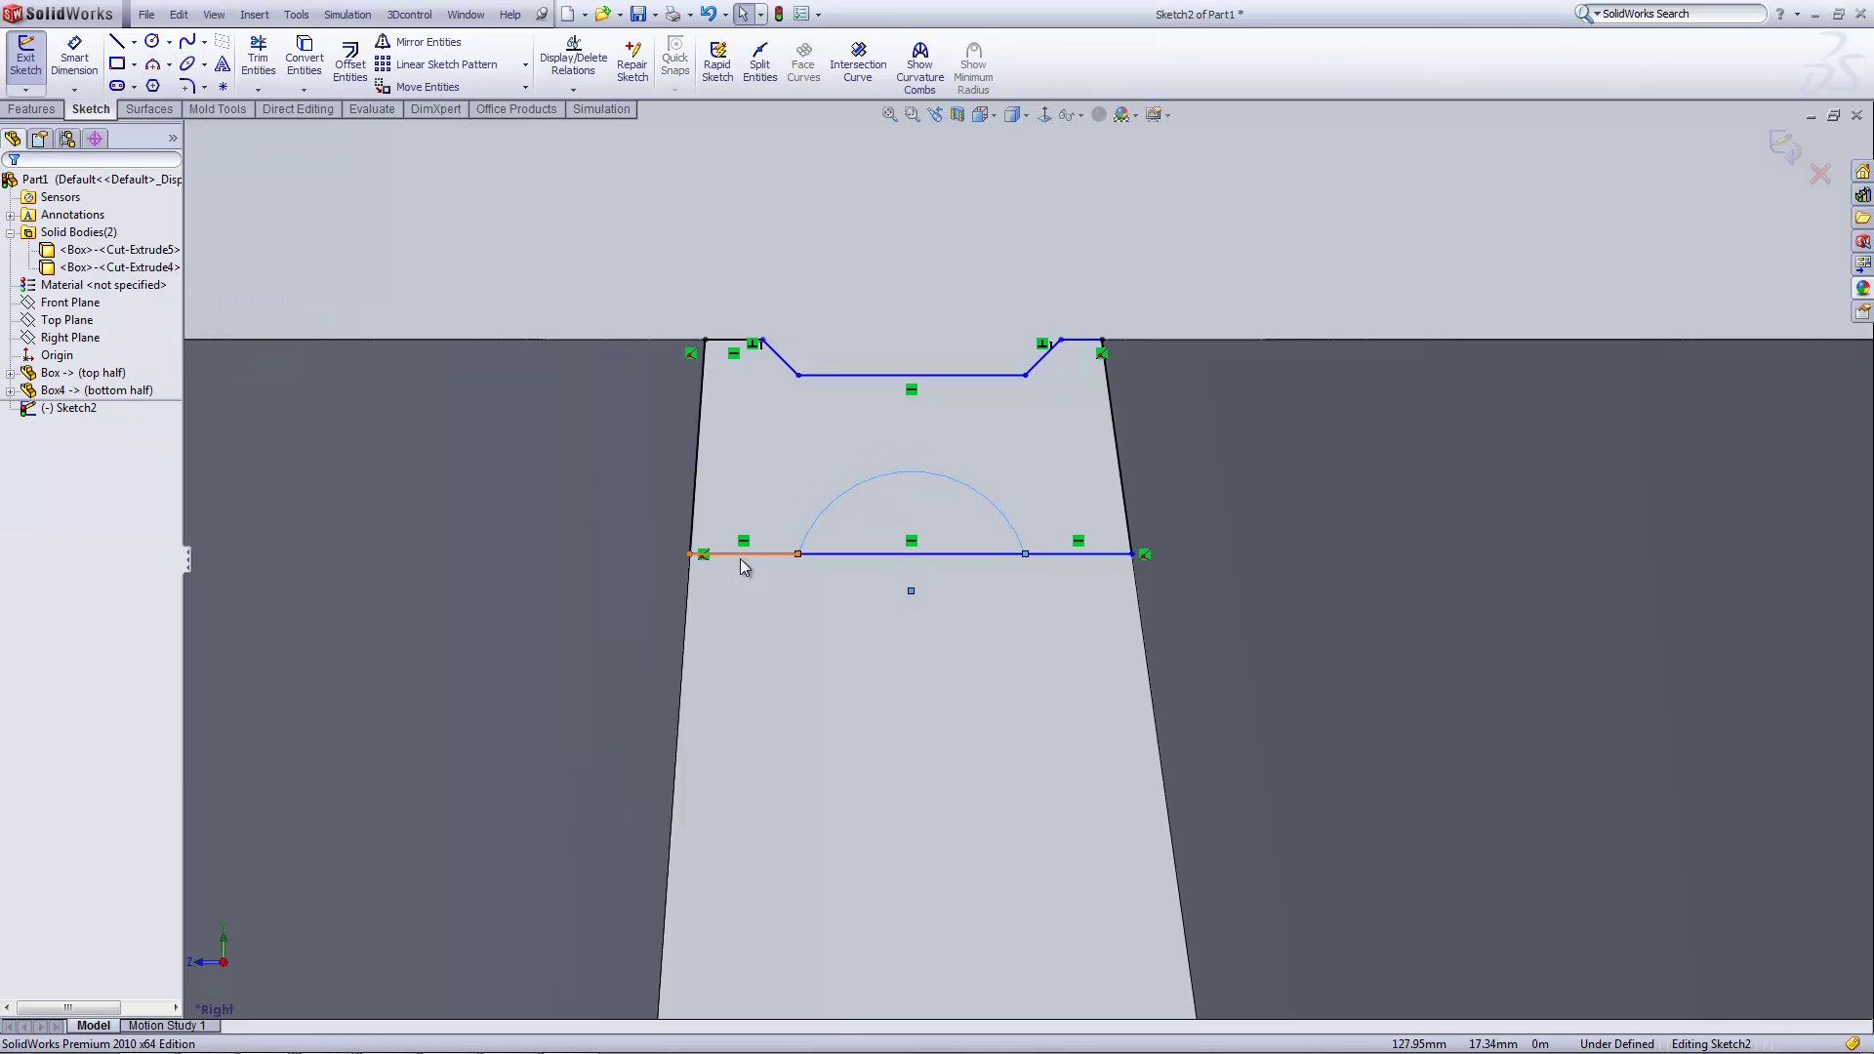
drag(769, 563, 774, 503)
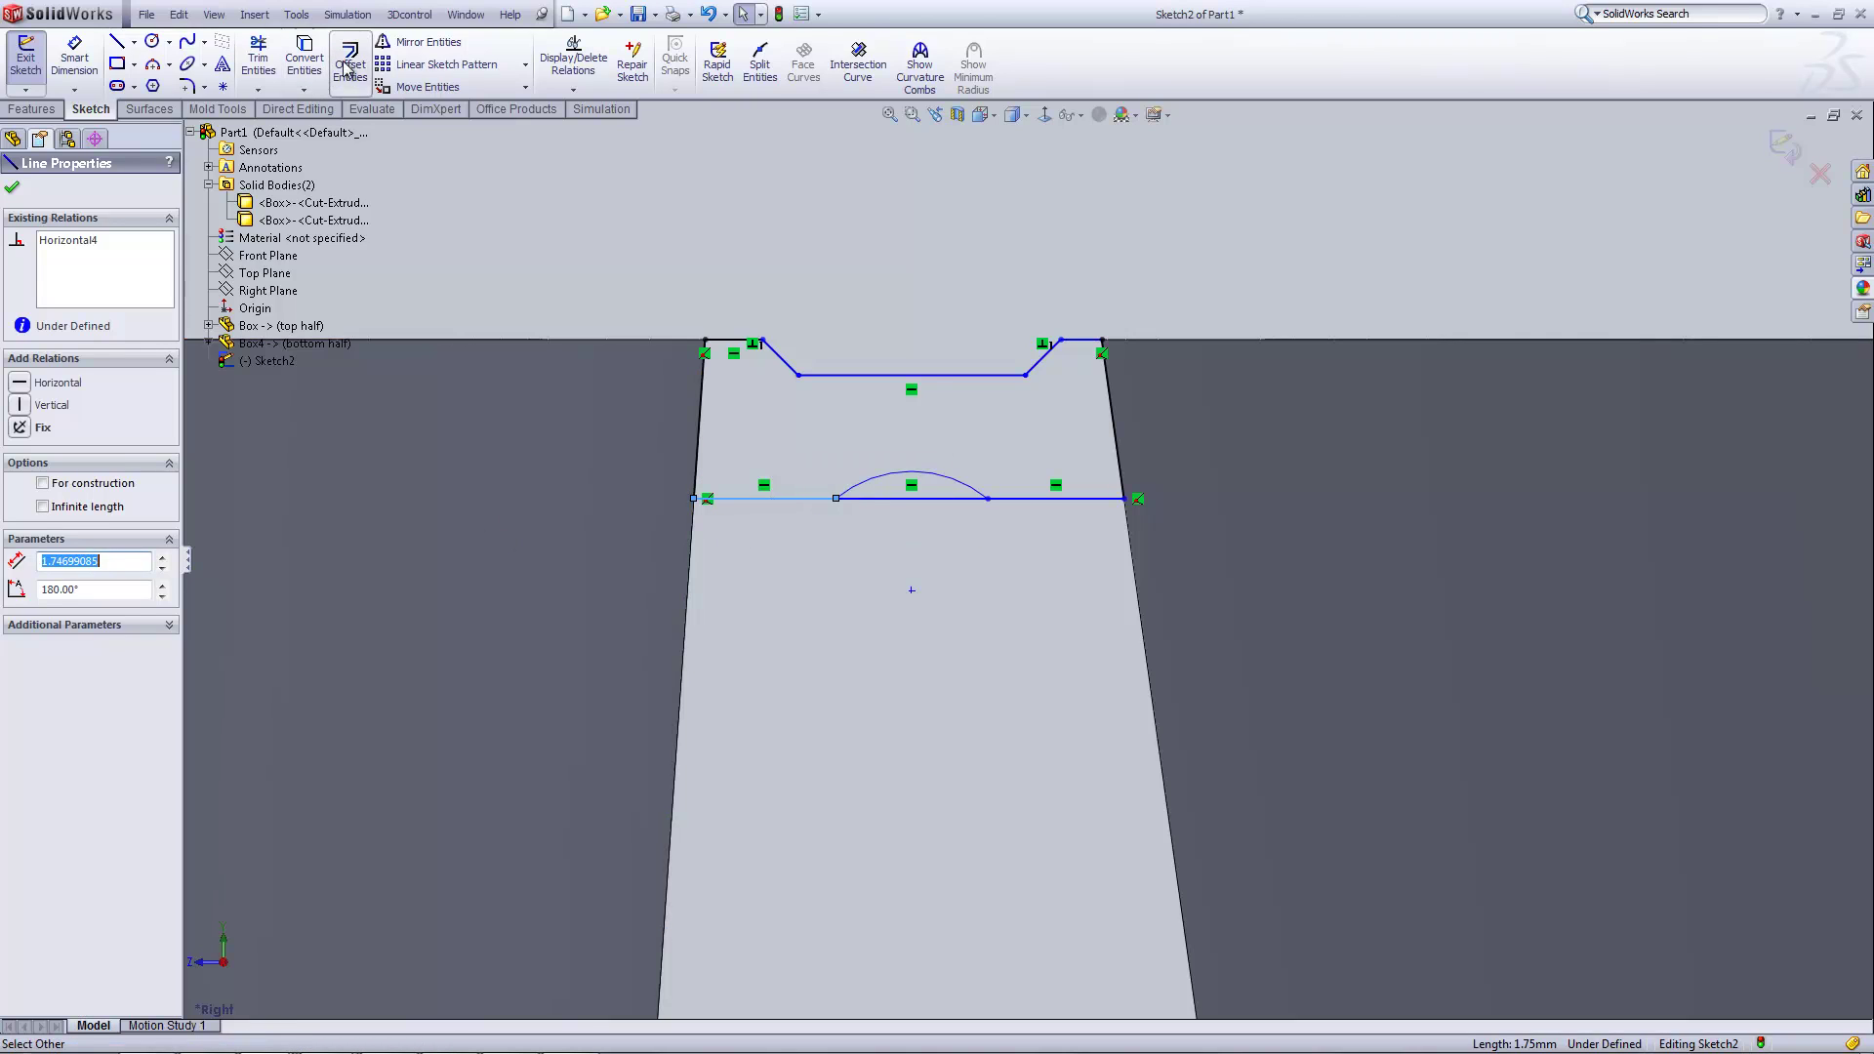
- Add a sketch point at the midpoint of the arc
click(224, 87)
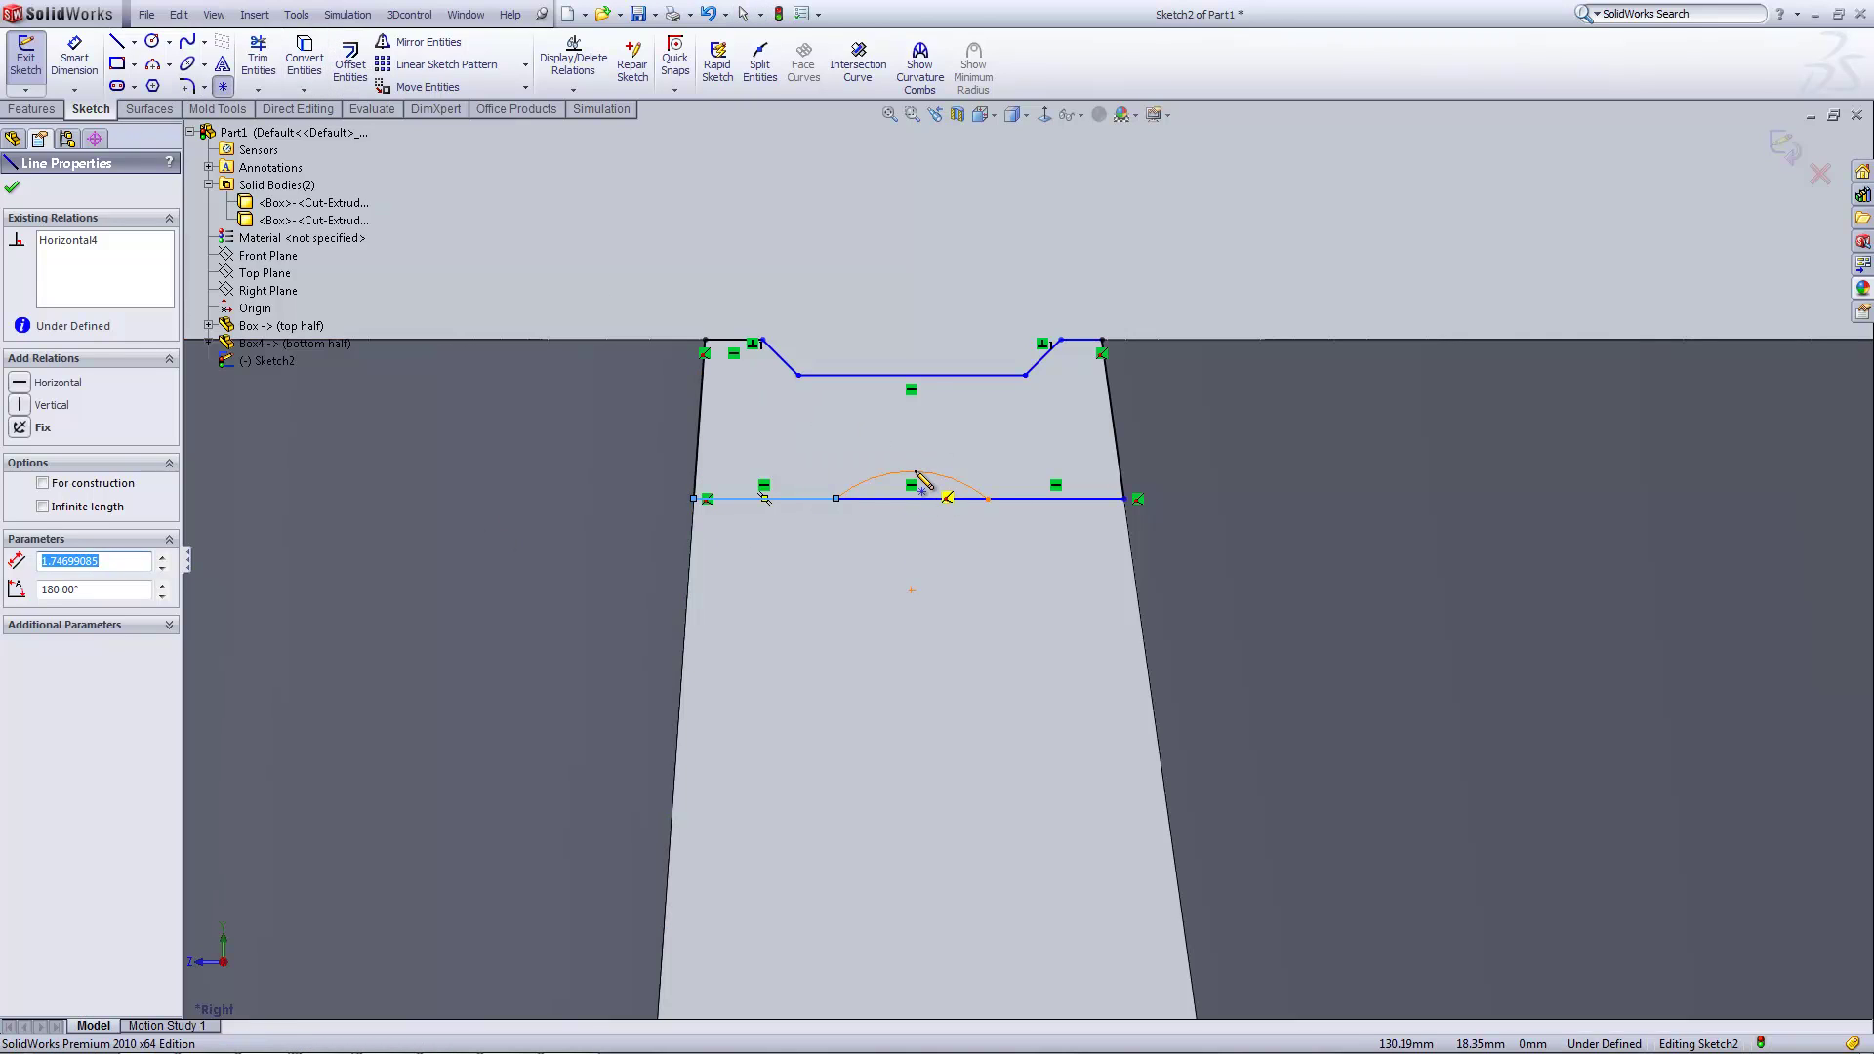
click(911, 471)
key(Escape)
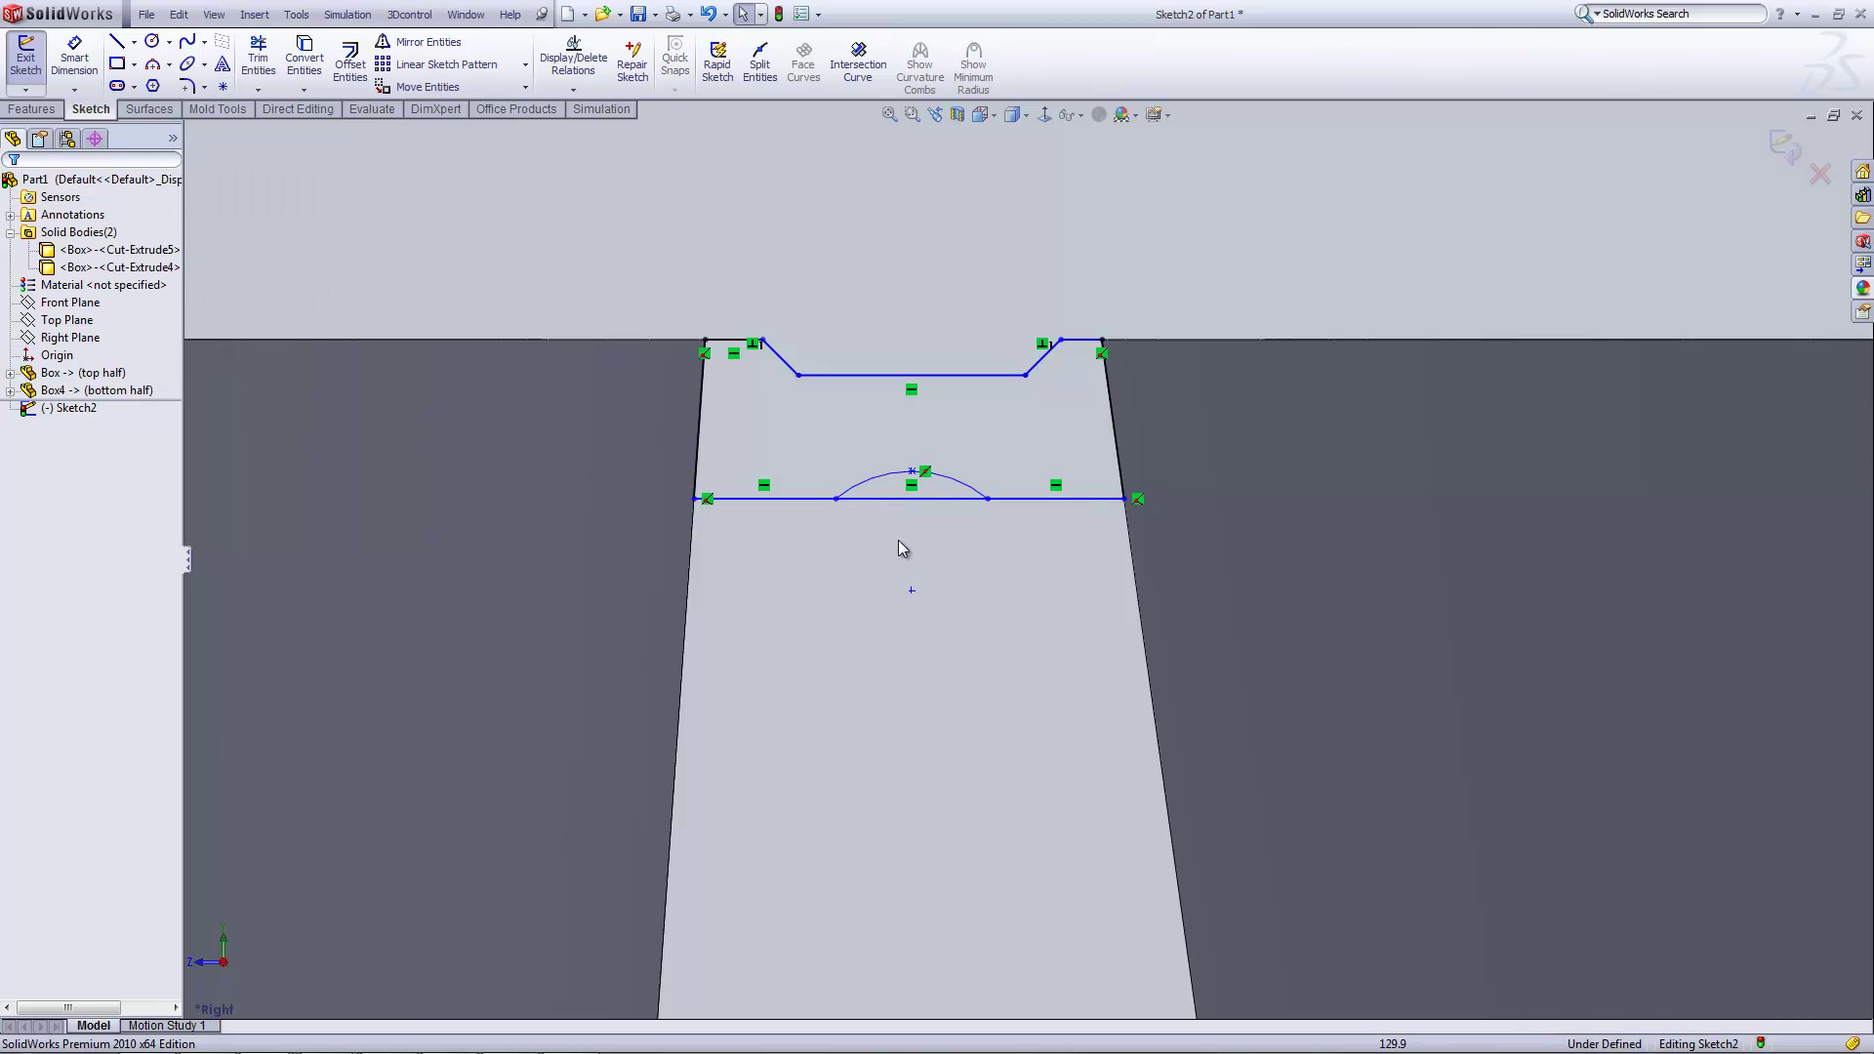
- Convert the straight segment beneath the arc to construction geometry and stretch the arc taller and wider
click(882, 499)
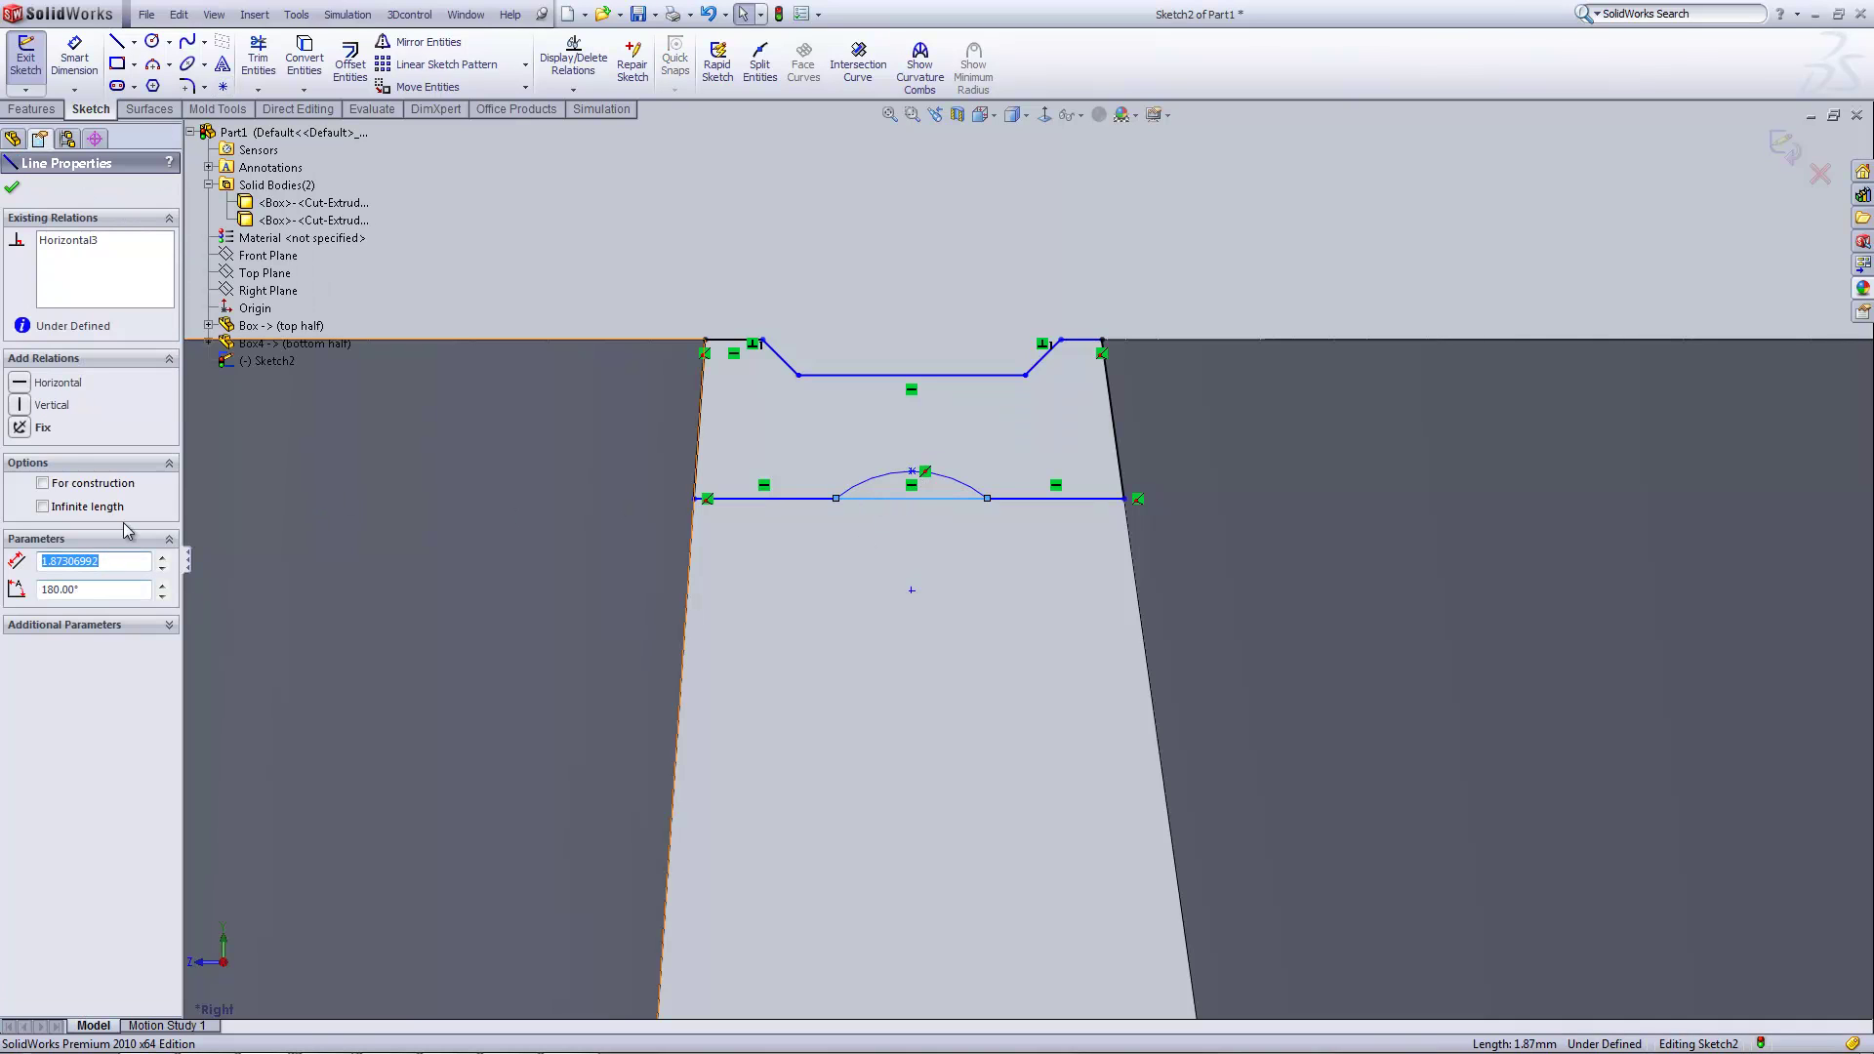
click(52, 482)
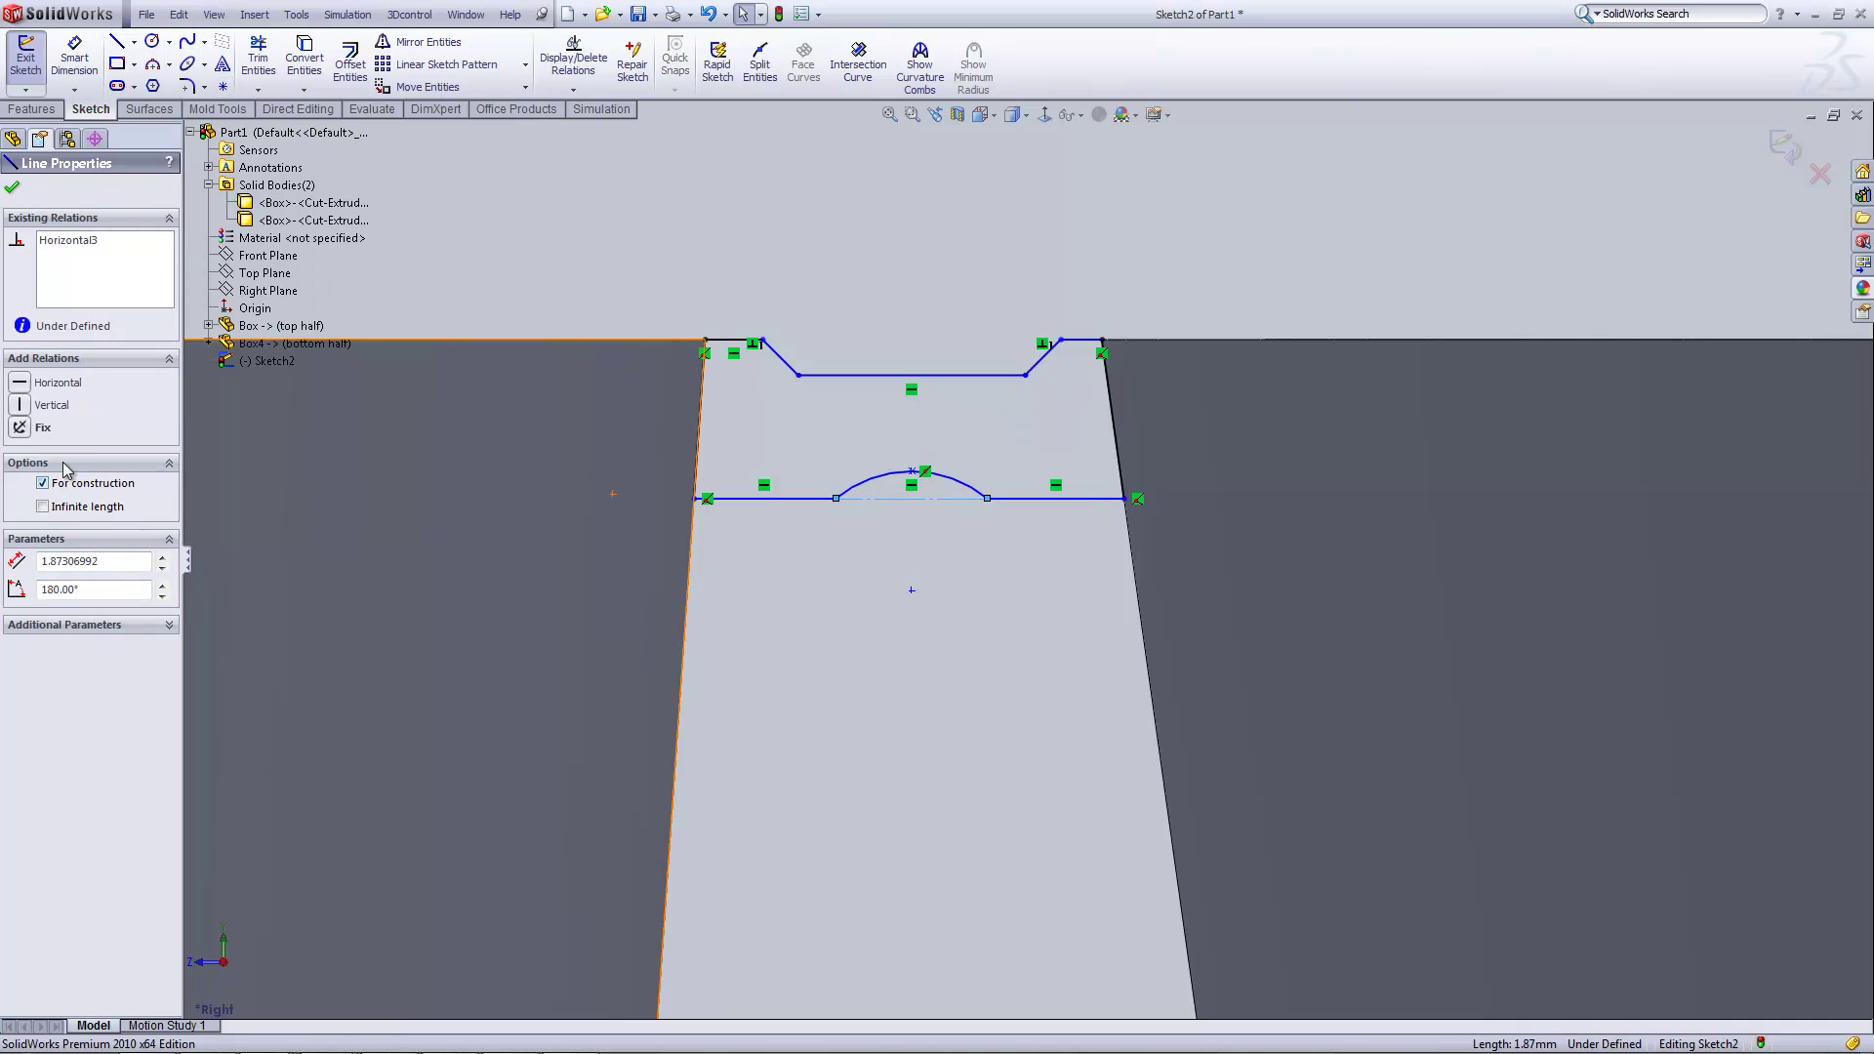
click(12, 190)
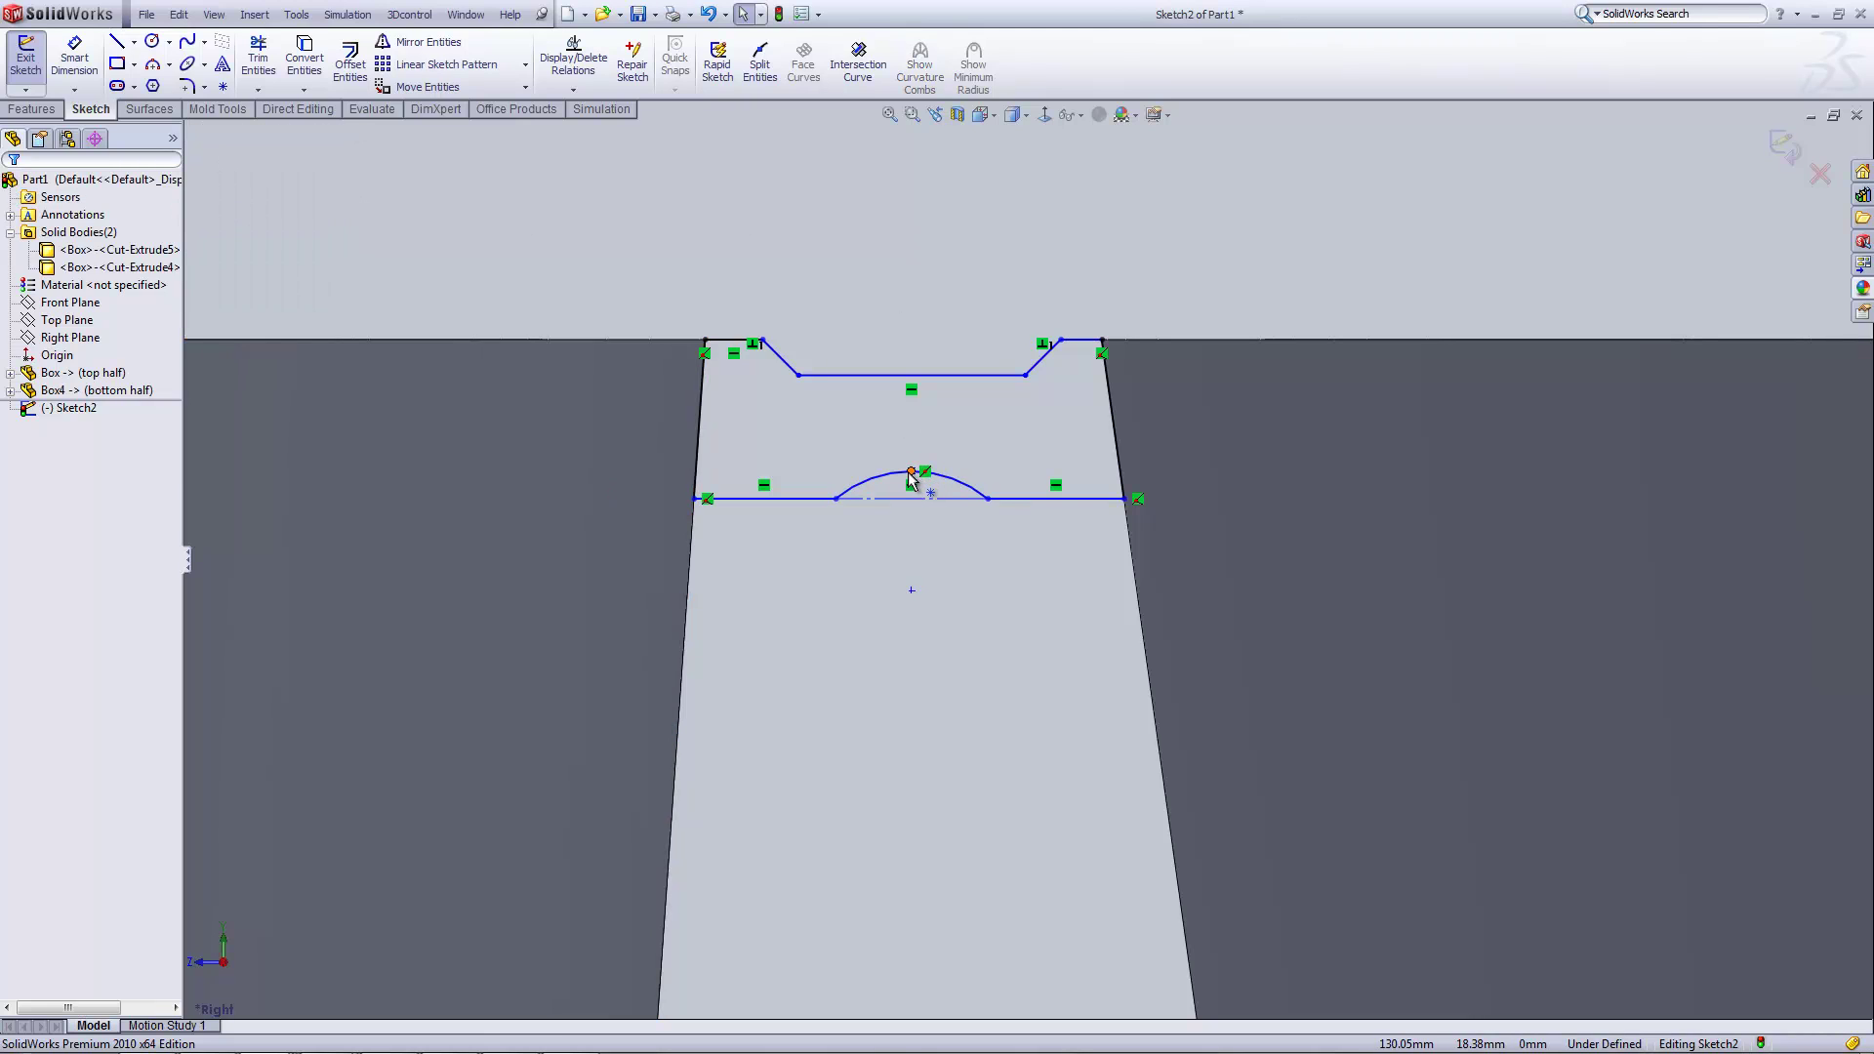
drag(911, 472, 914, 435)
drag(836, 499, 804, 487)
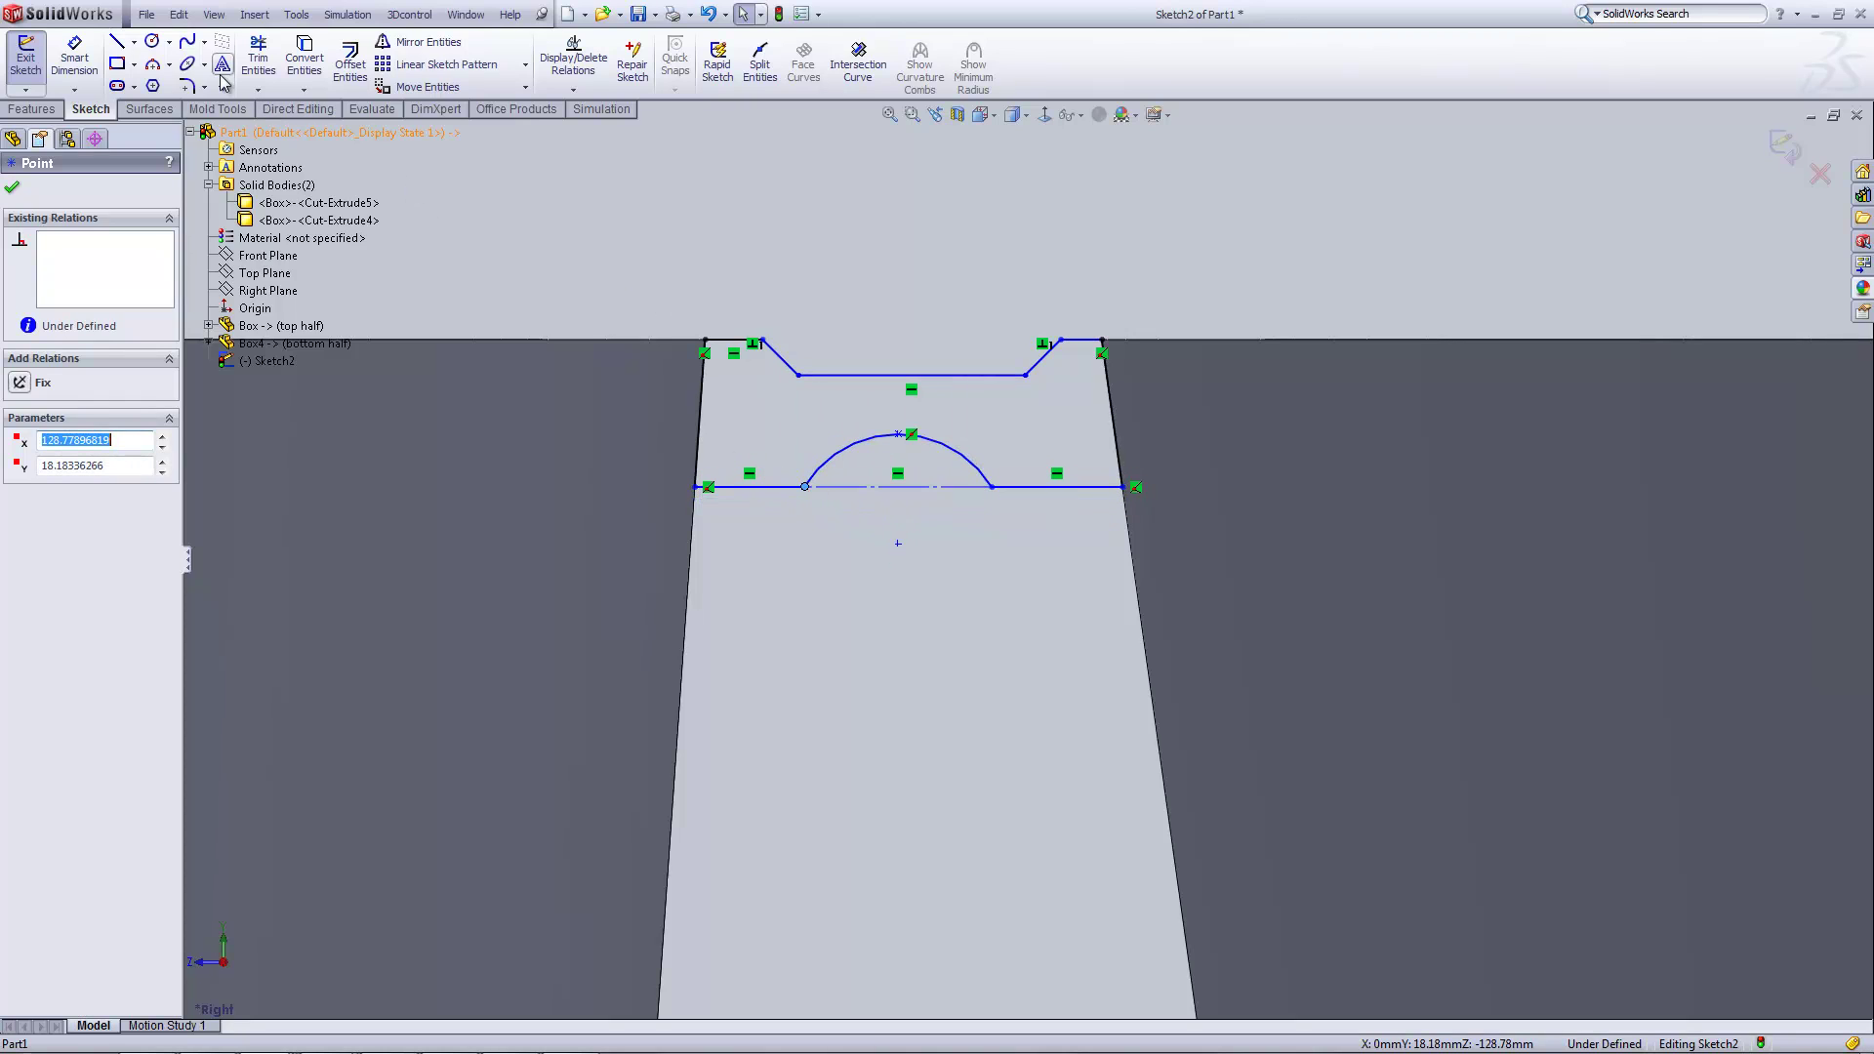
- Add a vertical, infinite-length centerline through the midpoint of the recess floor line
click(134, 42)
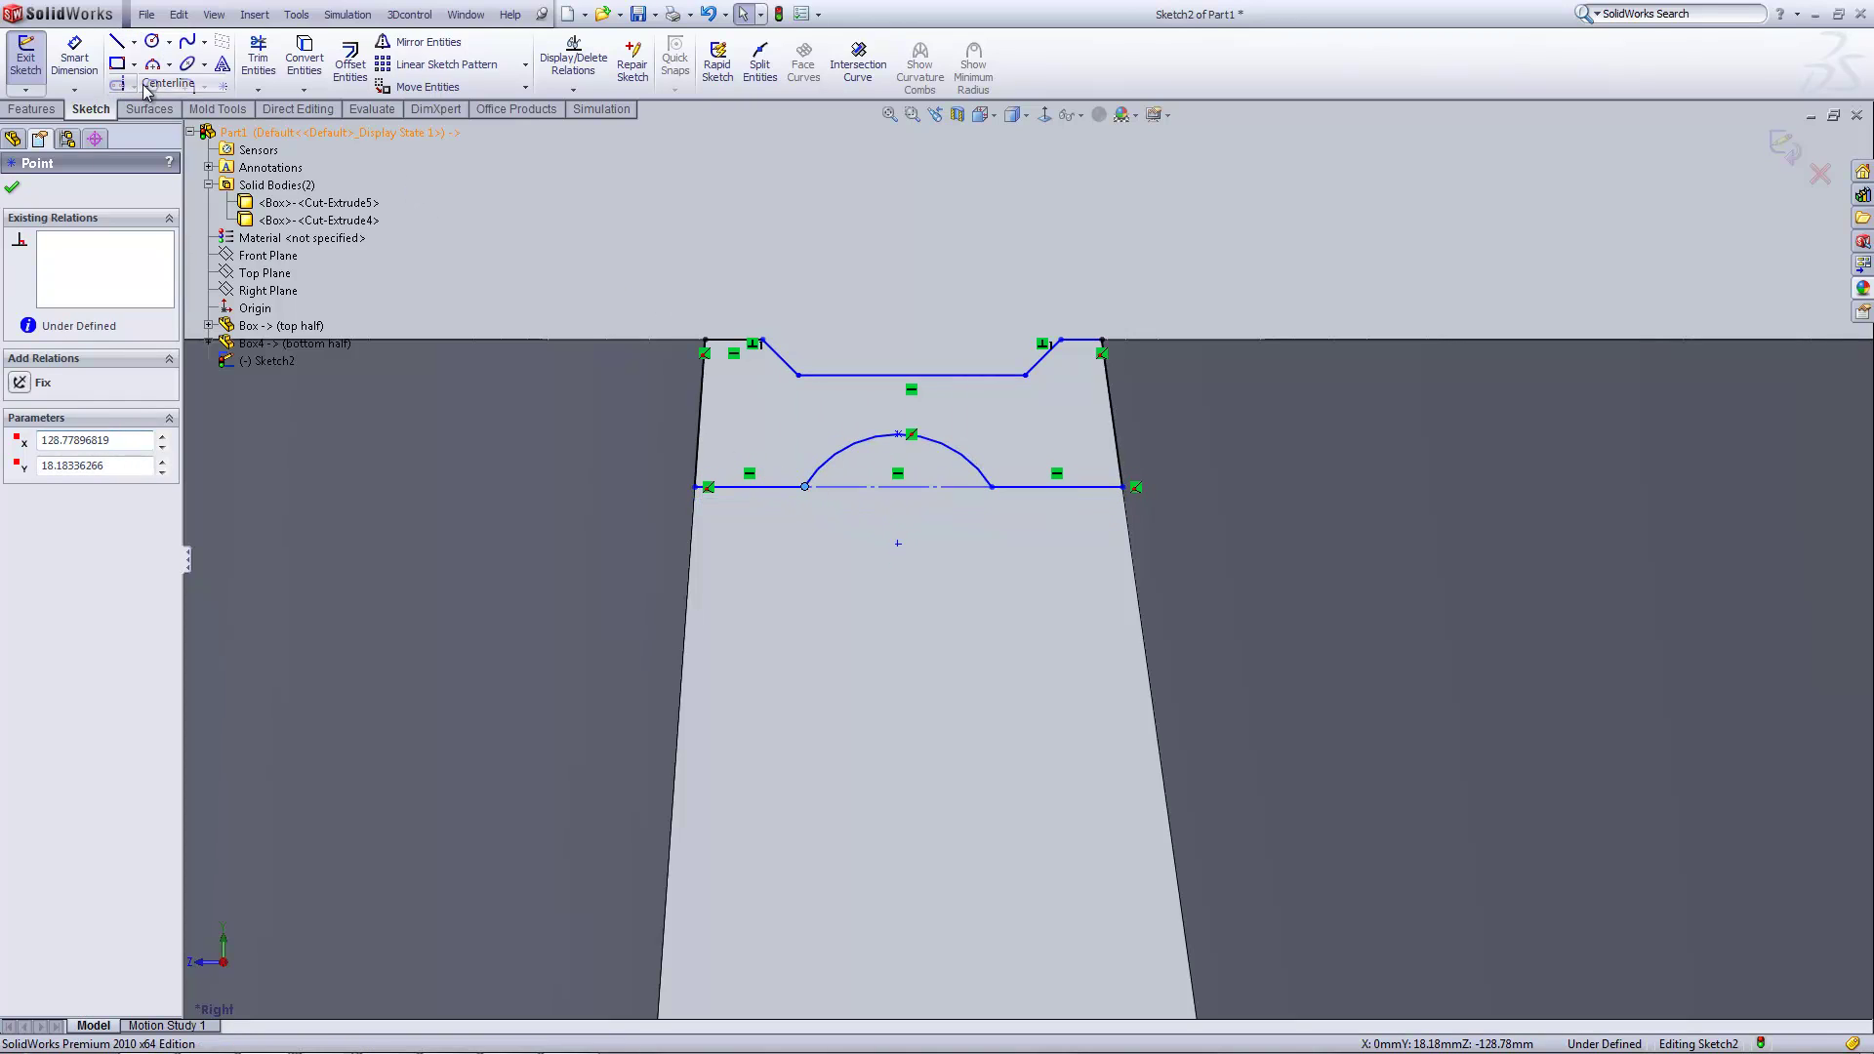
click(156, 80)
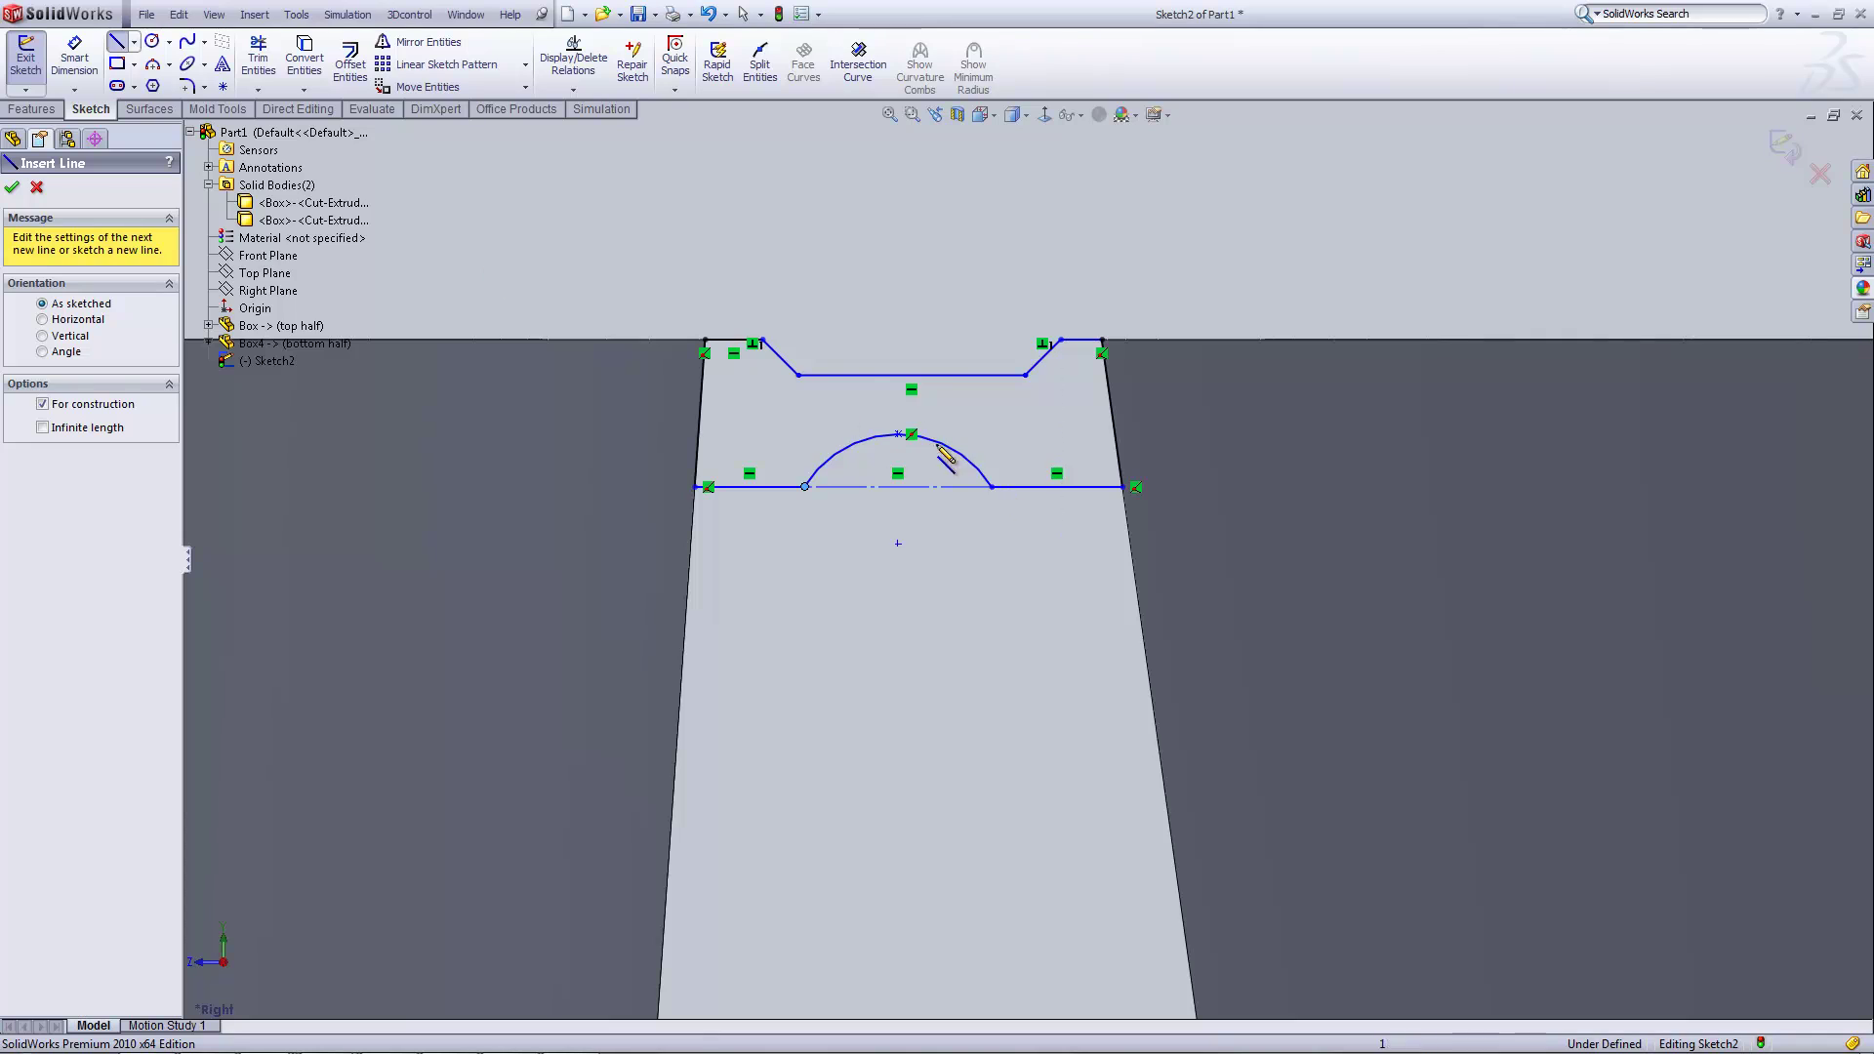
click(910, 374)
click(72, 351)
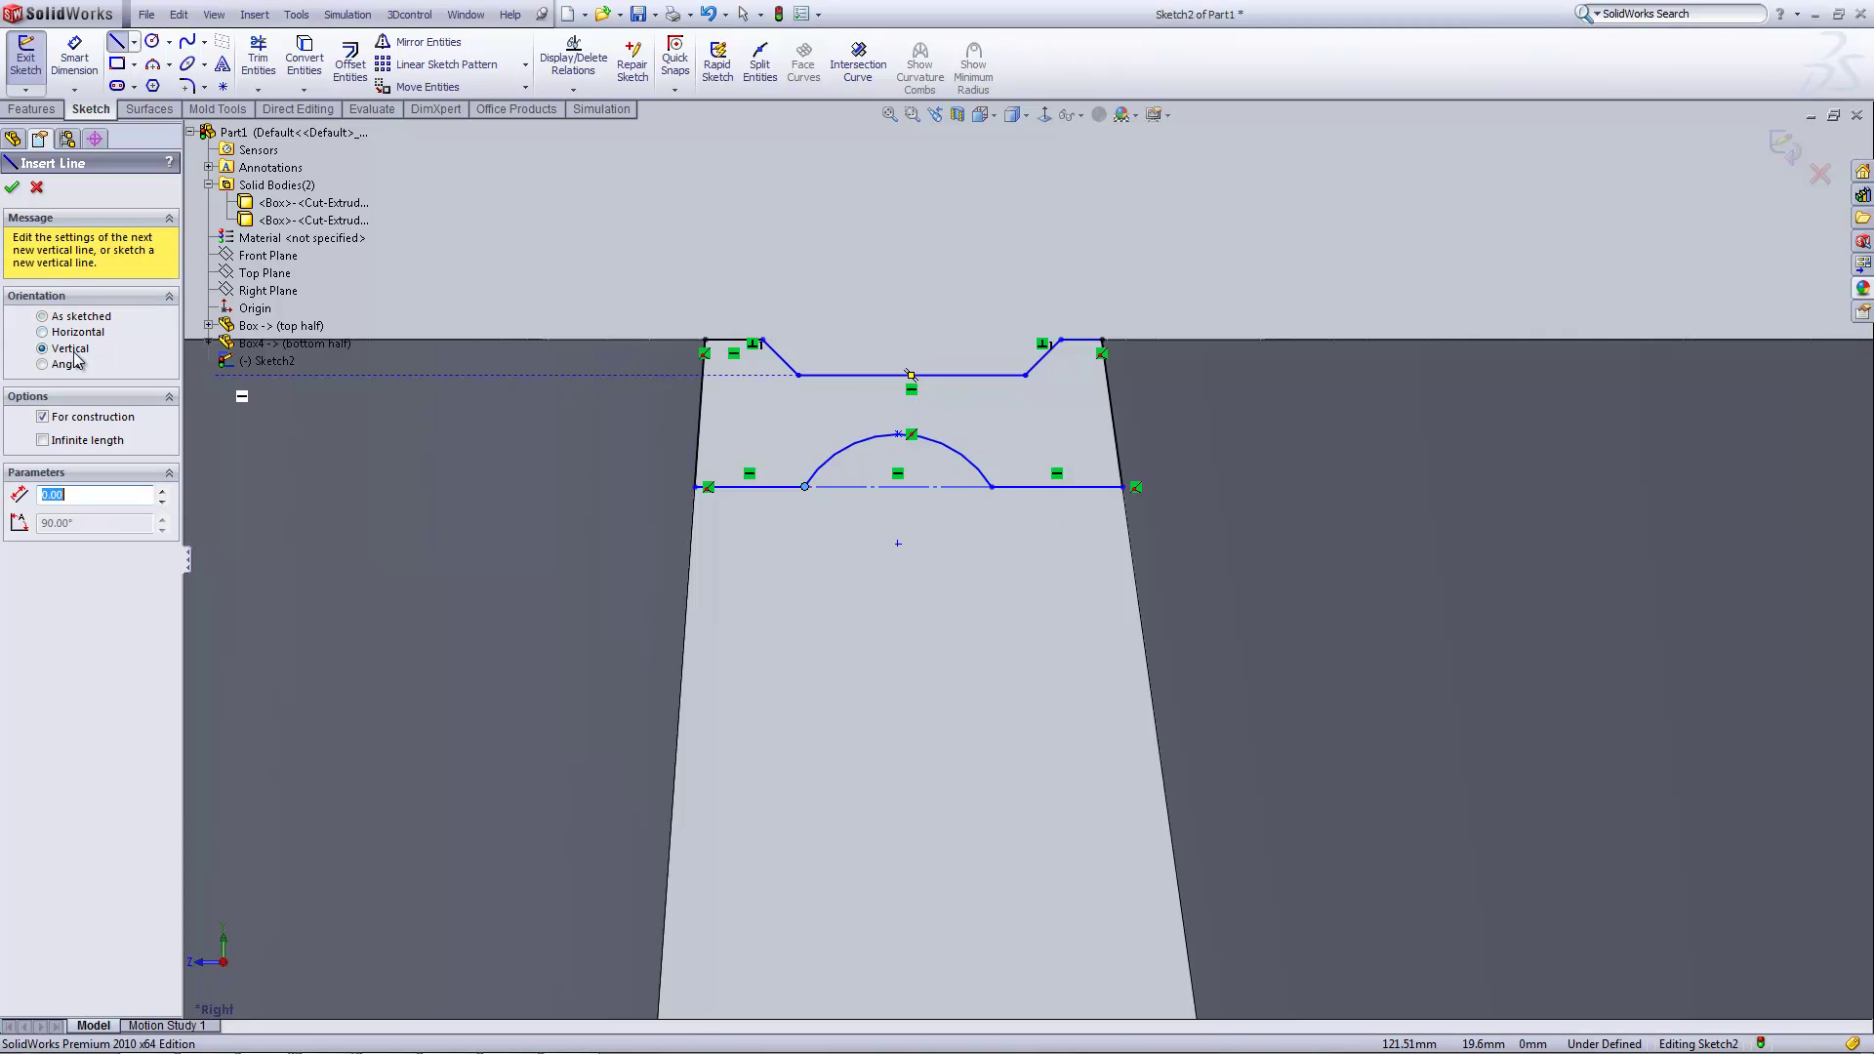
click(78, 444)
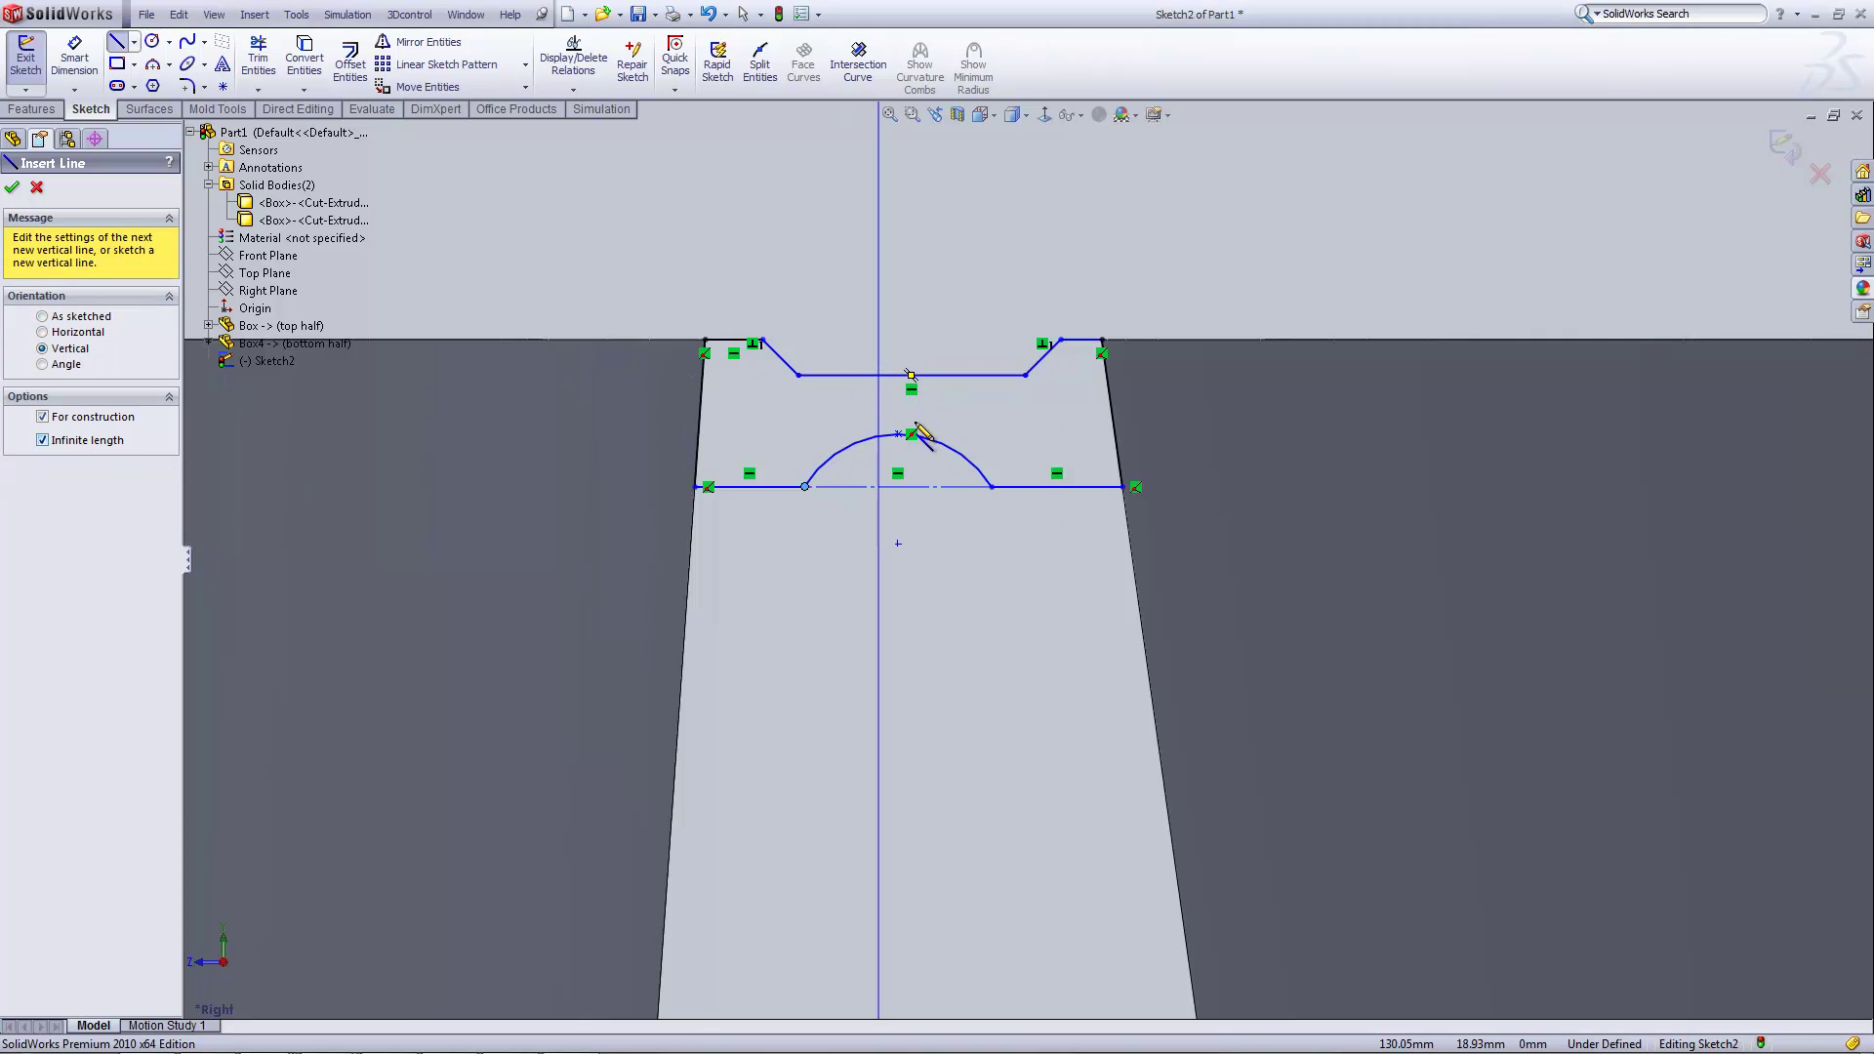
click(910, 375)
key(Escape)
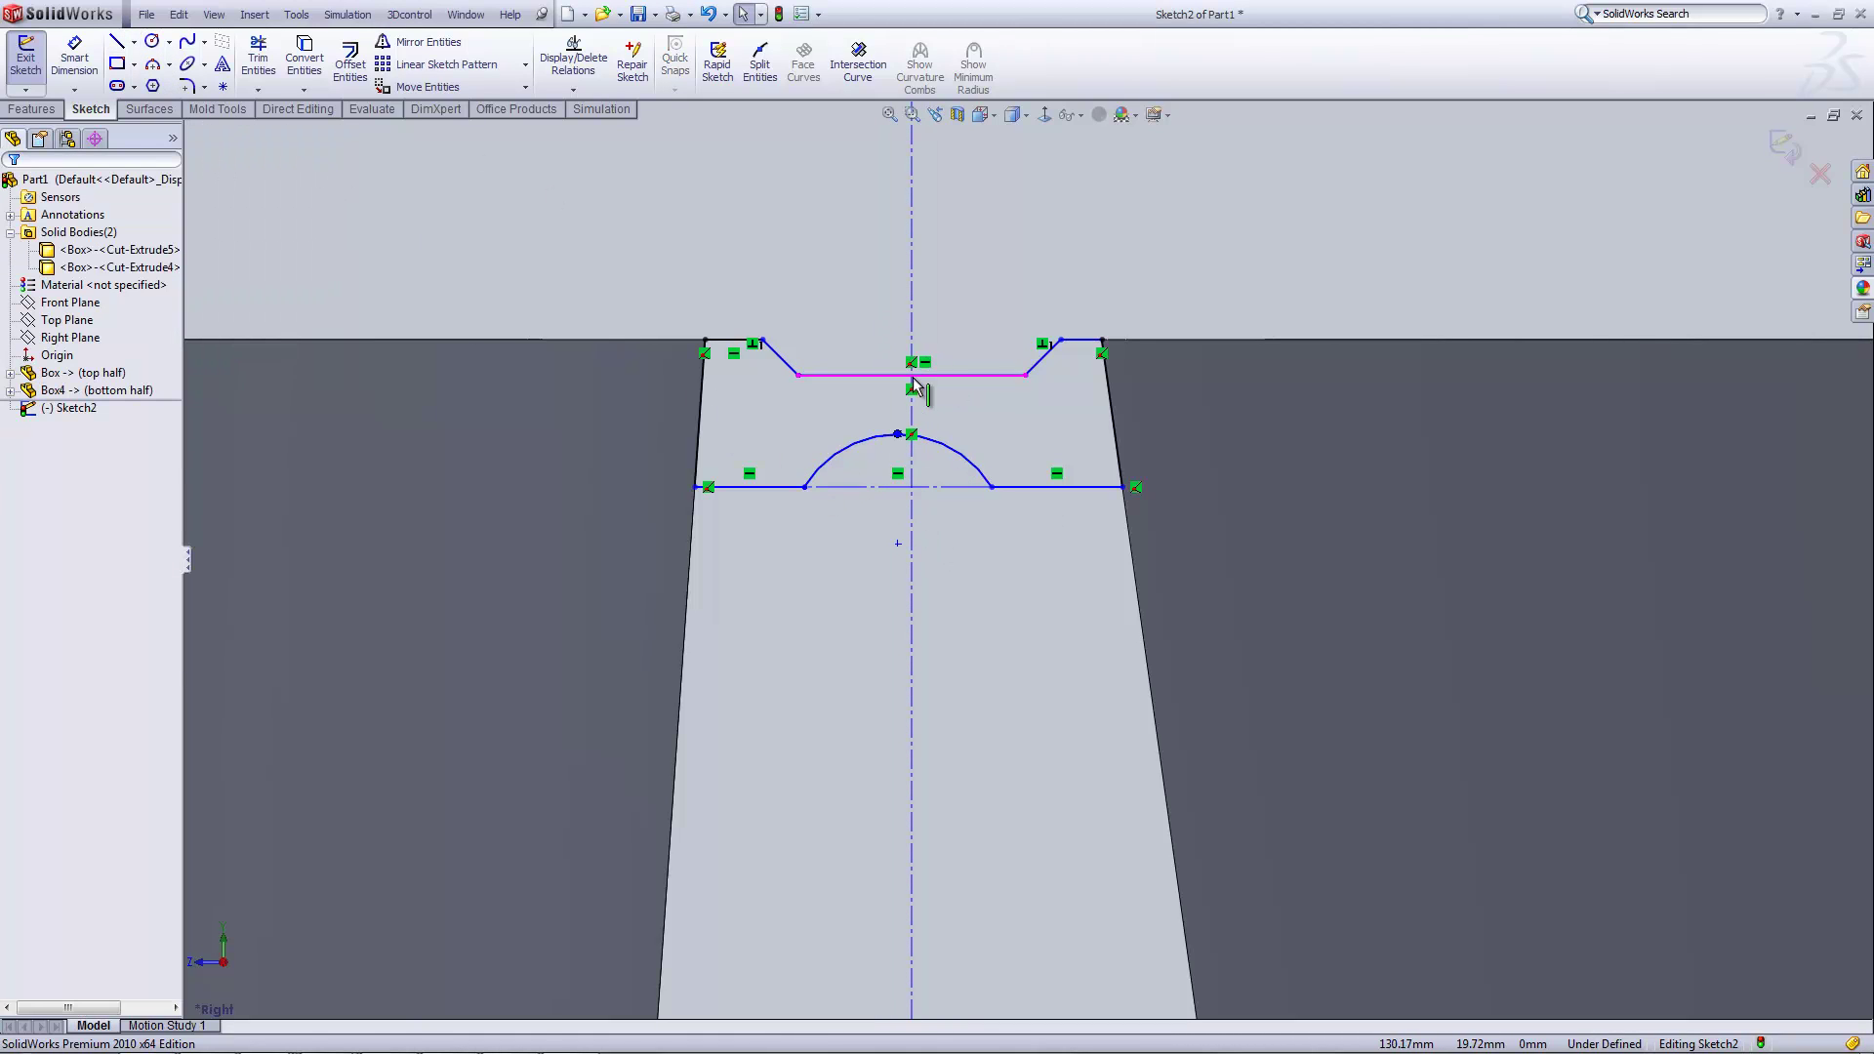
- Make the arc's midpoint coincident with the vertical centerline so the arc is centred under the recess
click(898, 435)
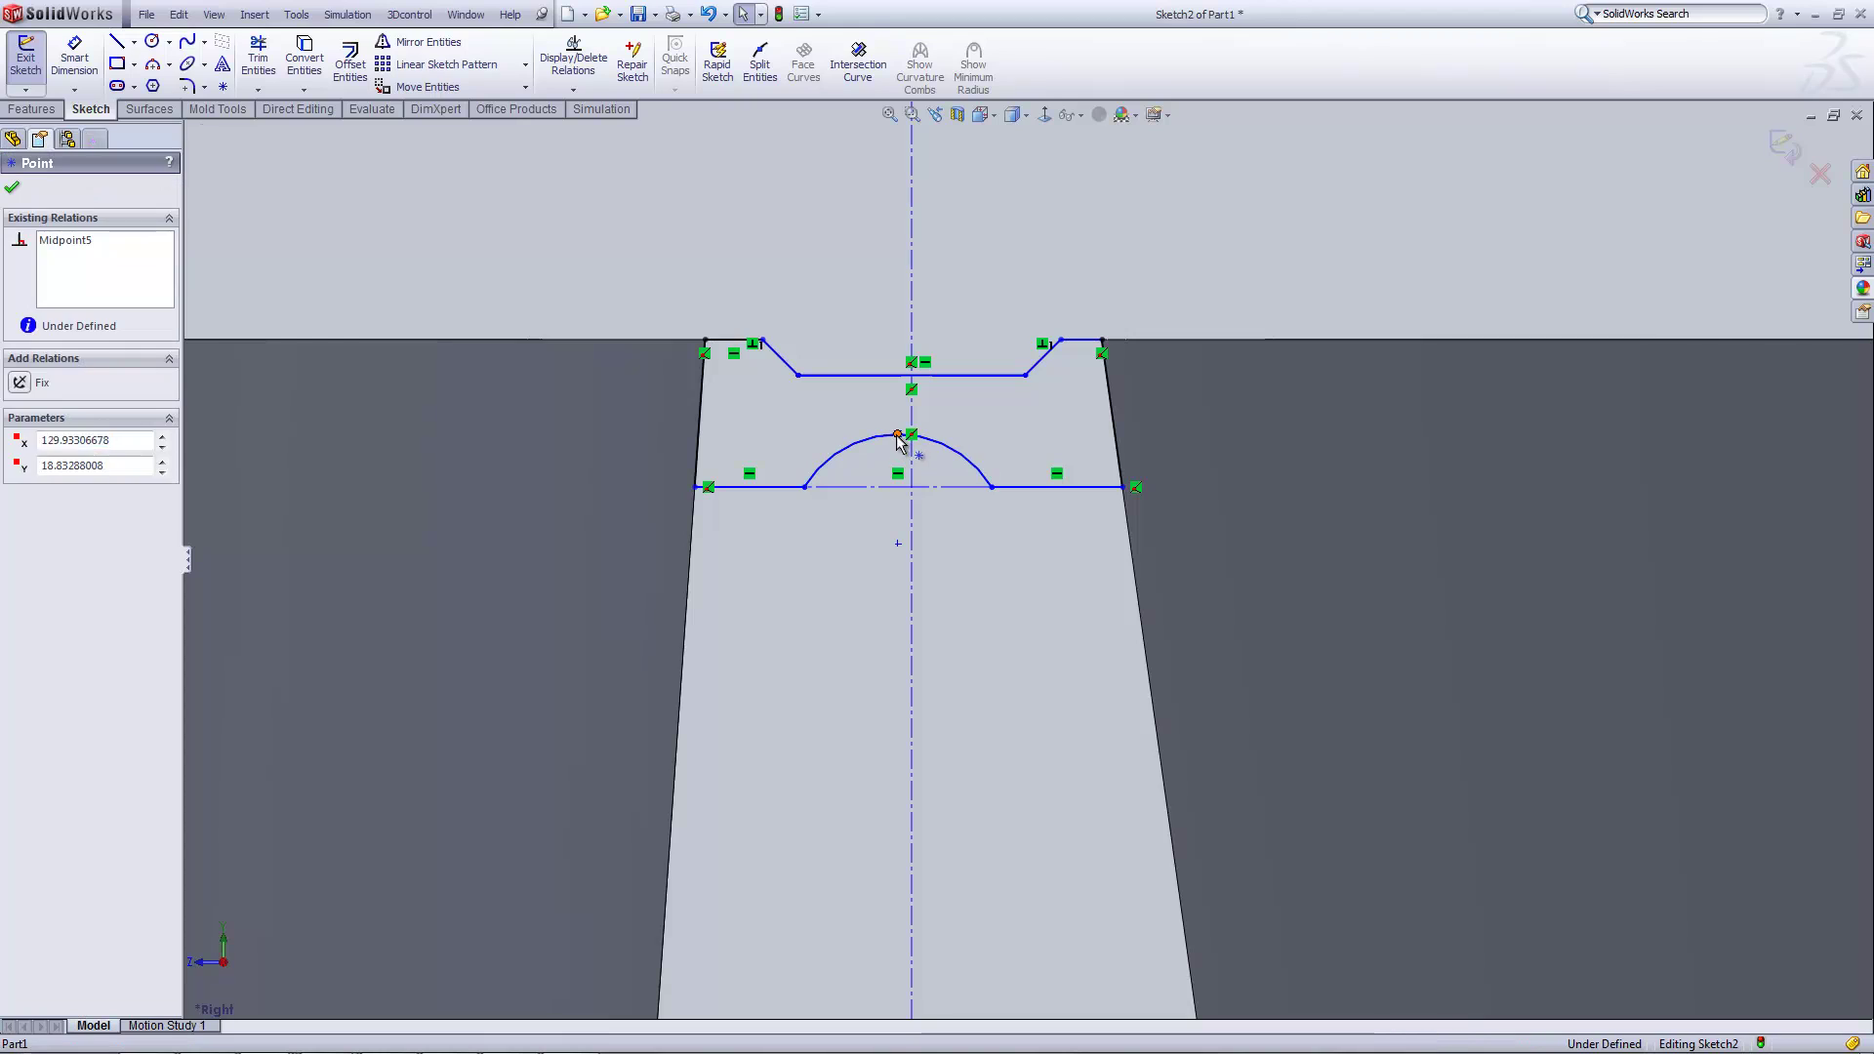
ctrl+click(911, 507)
click(966, 425)
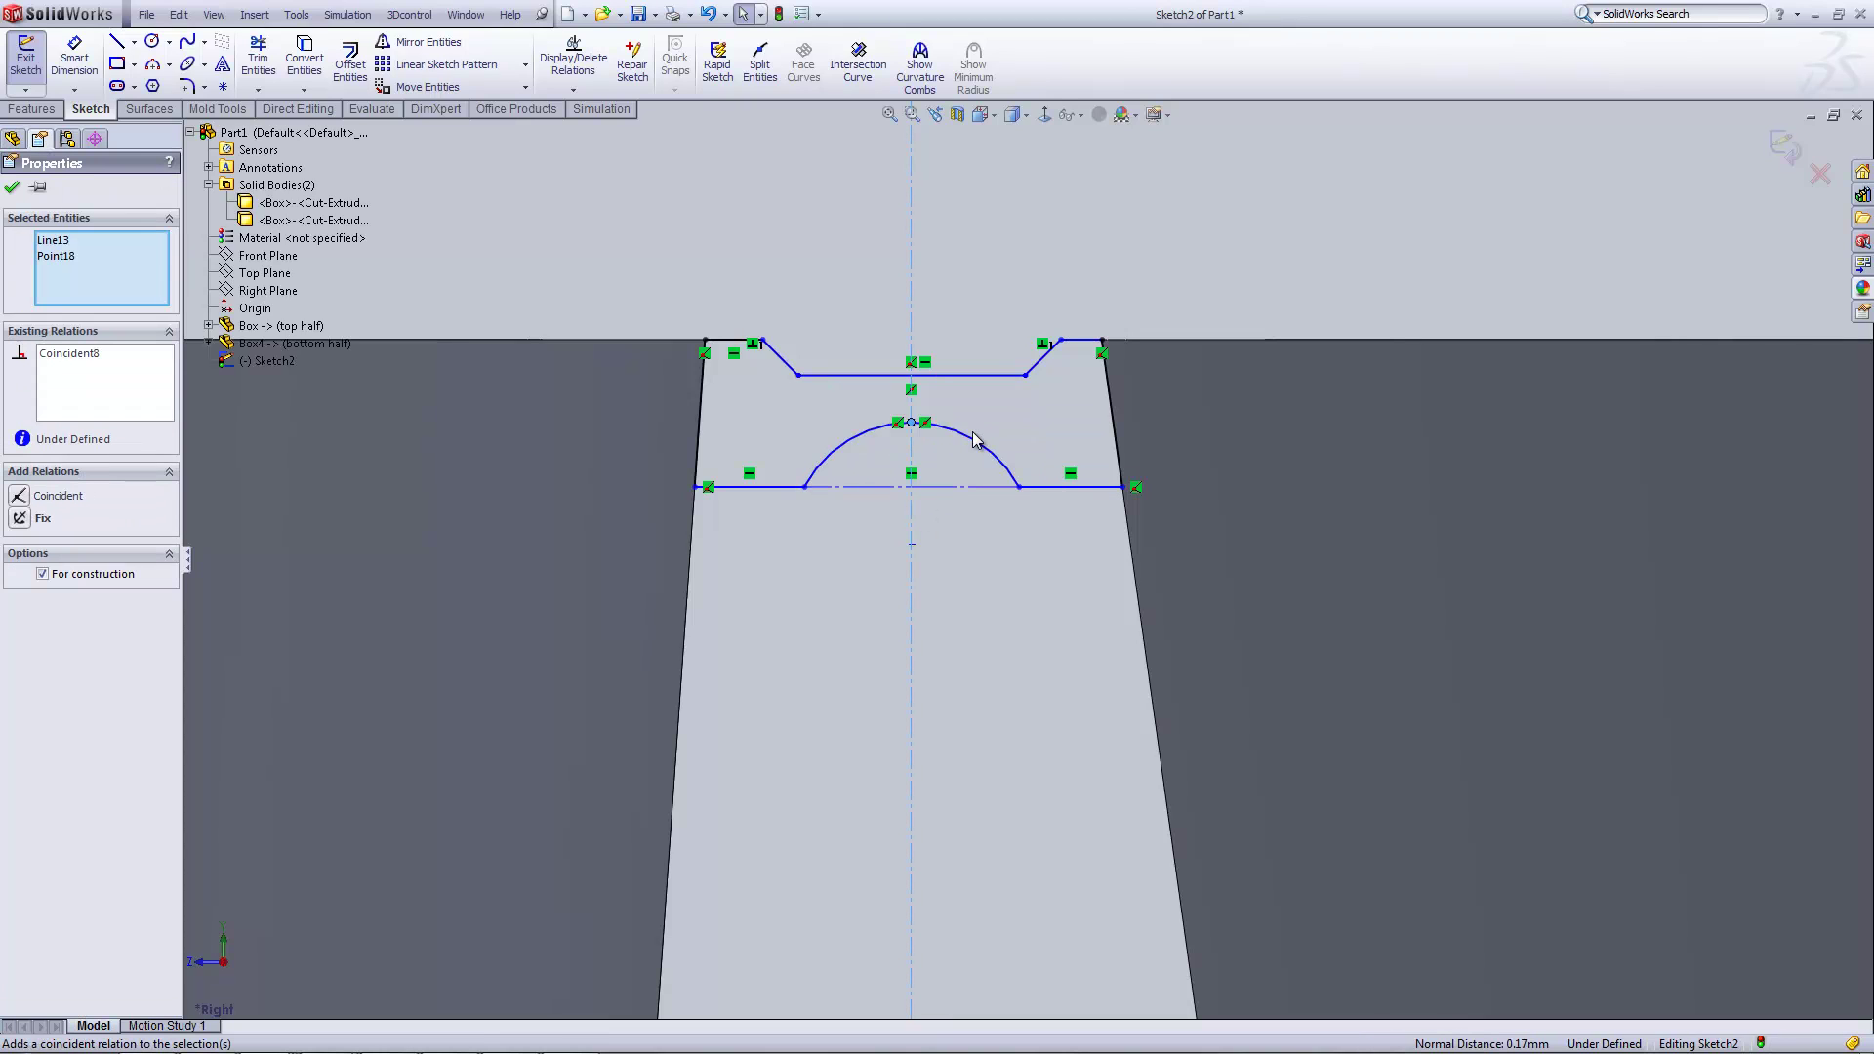
click(812, 229)
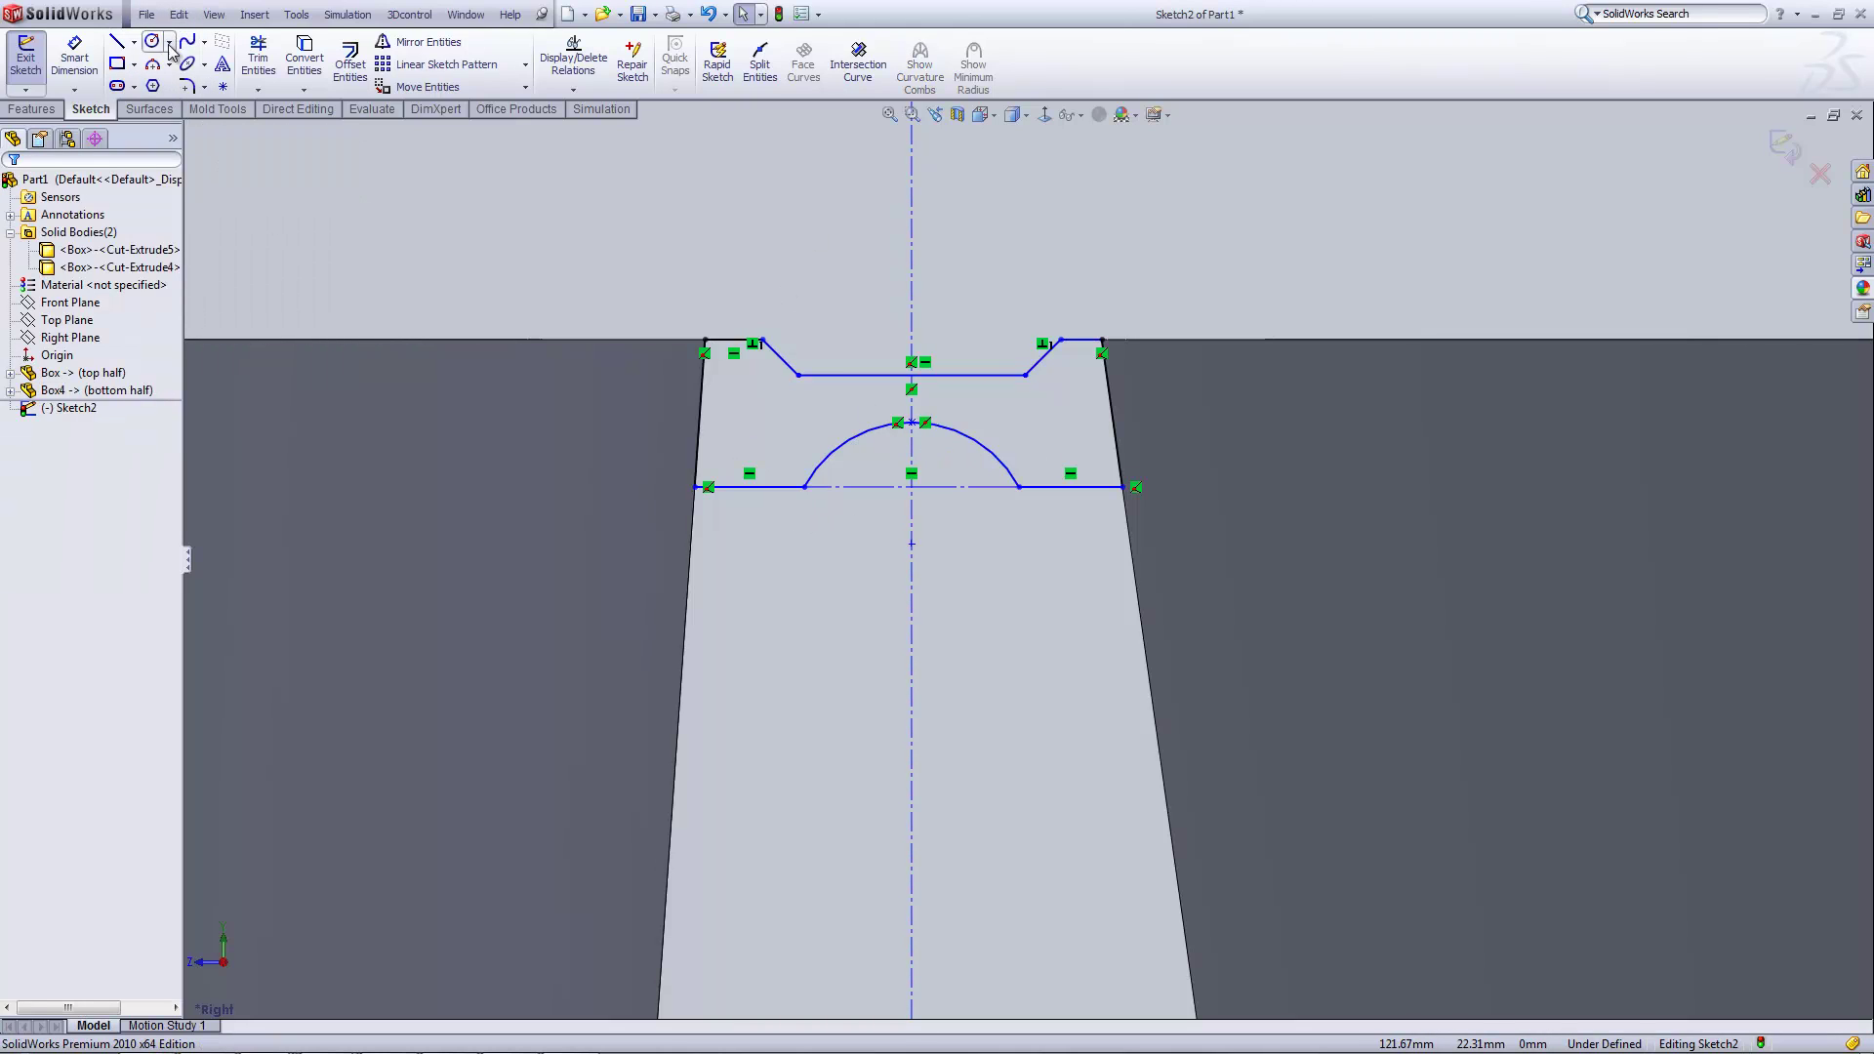
- Dimension the gap between the arc's midpoint and the recess floor line as 0.15 mm
click(74, 58)
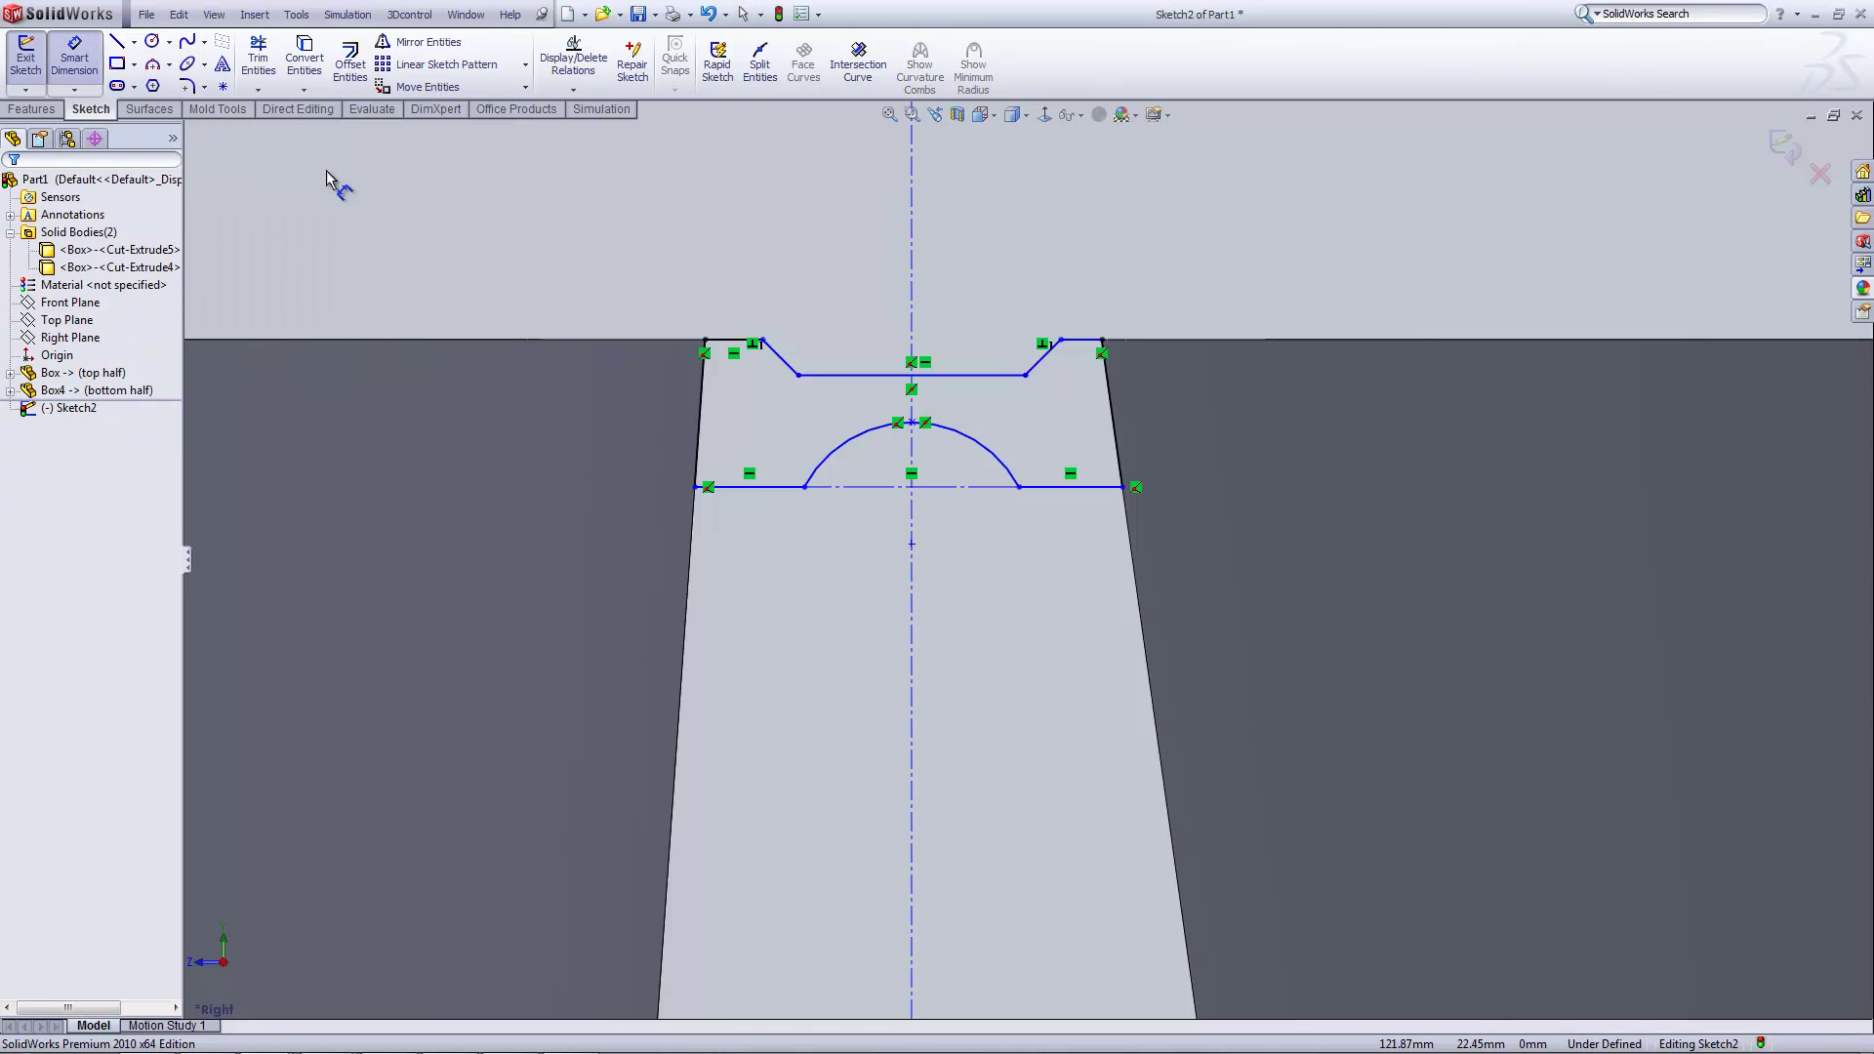
click(912, 422)
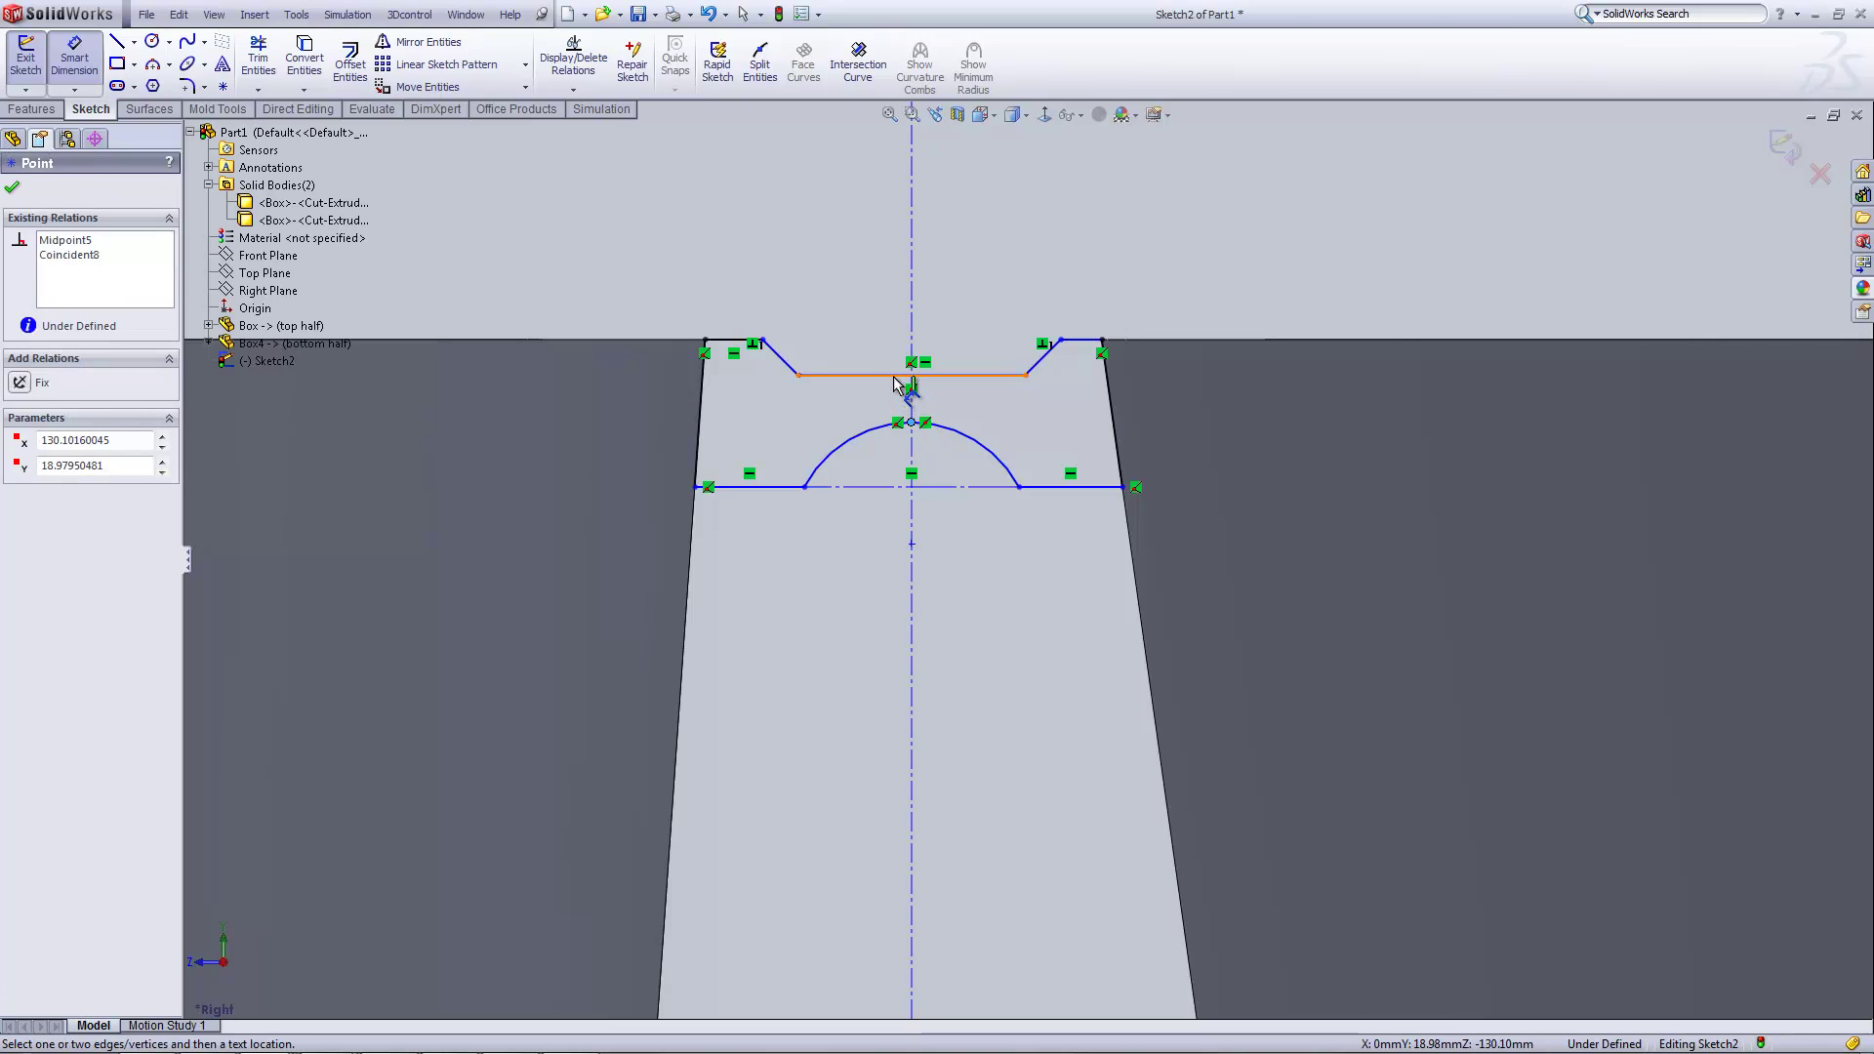
click(894, 376)
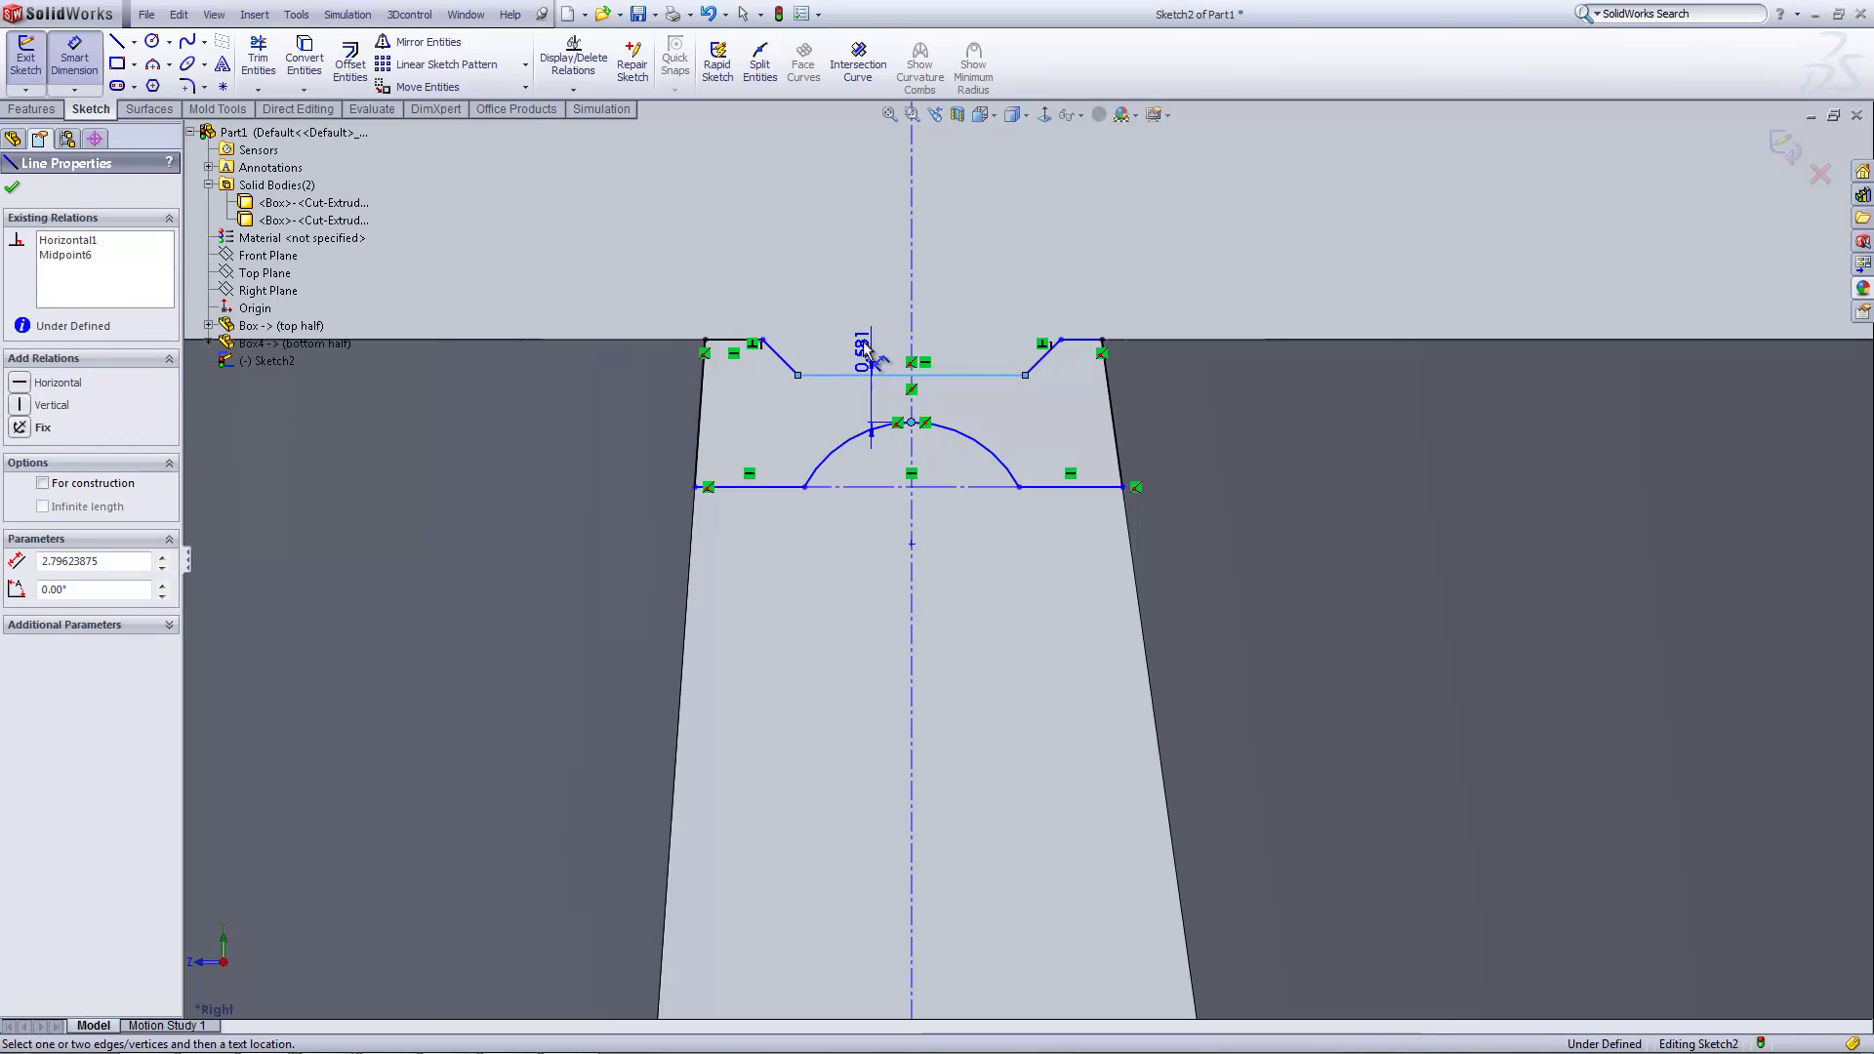
click(841, 265)
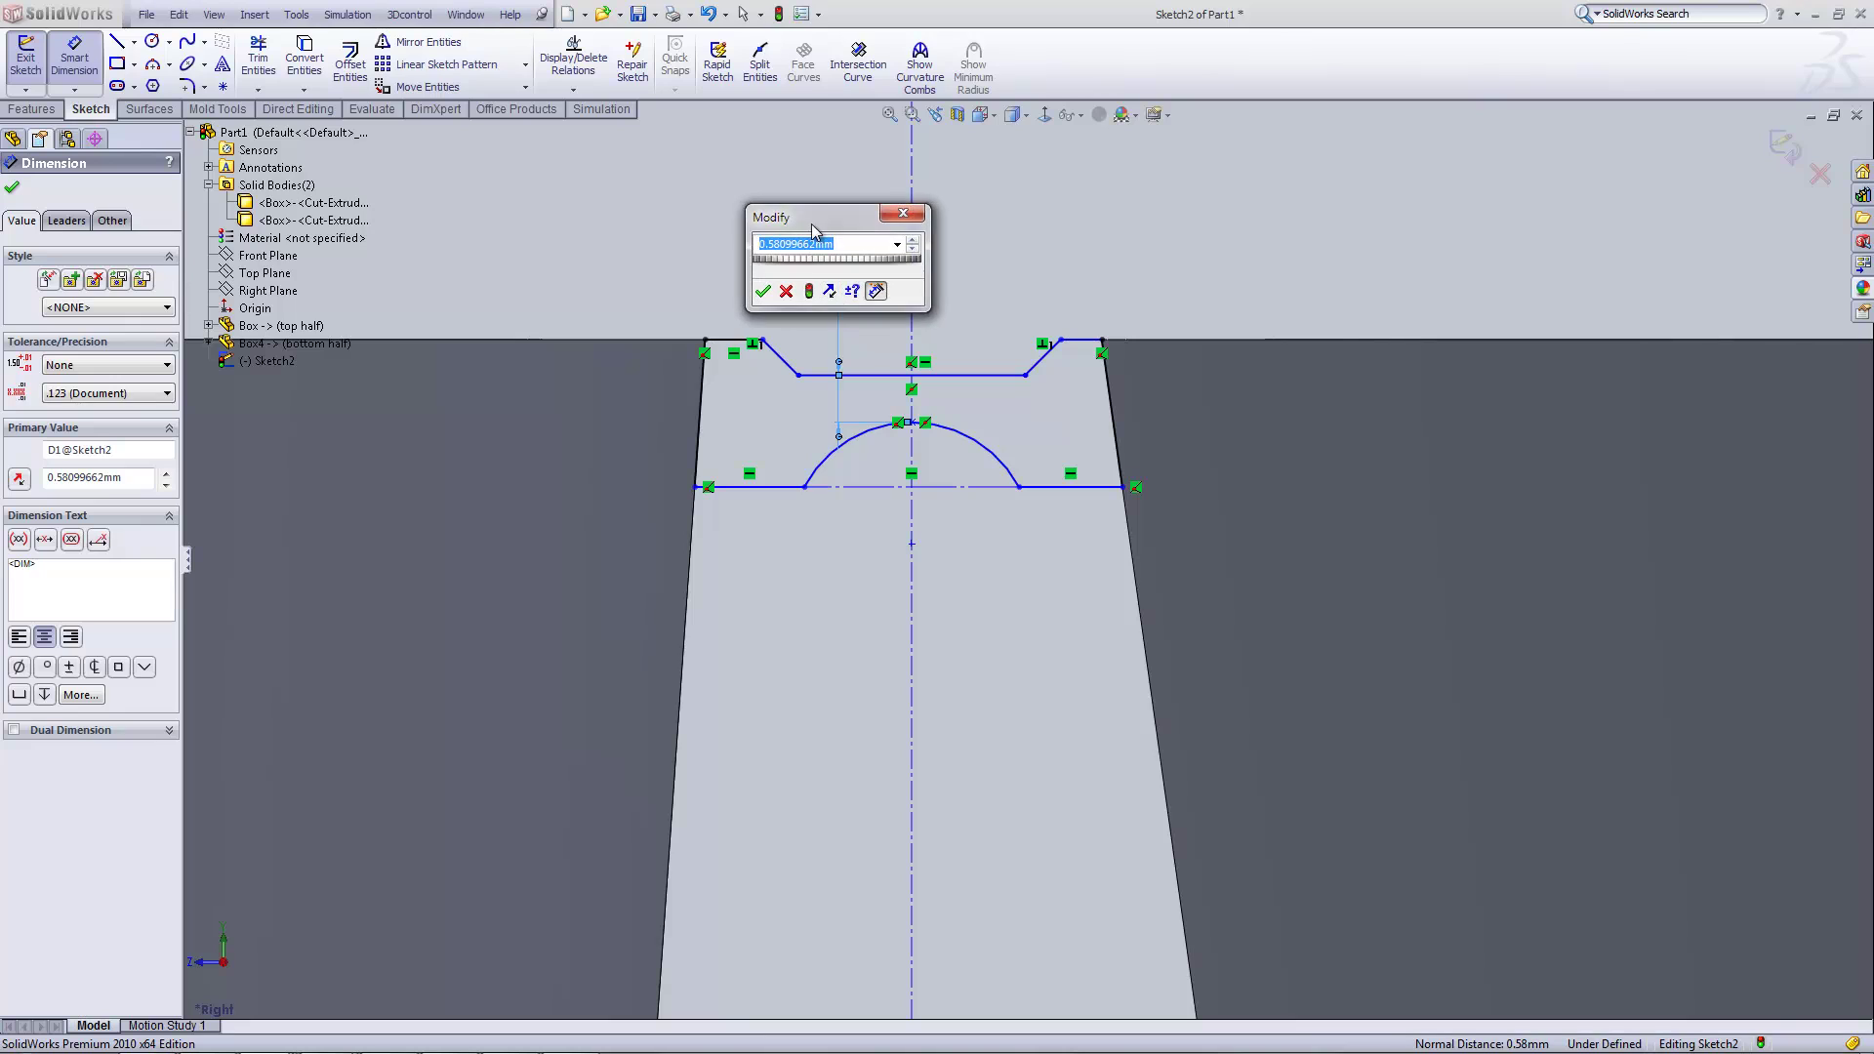
drag(813, 228, 567, 222)
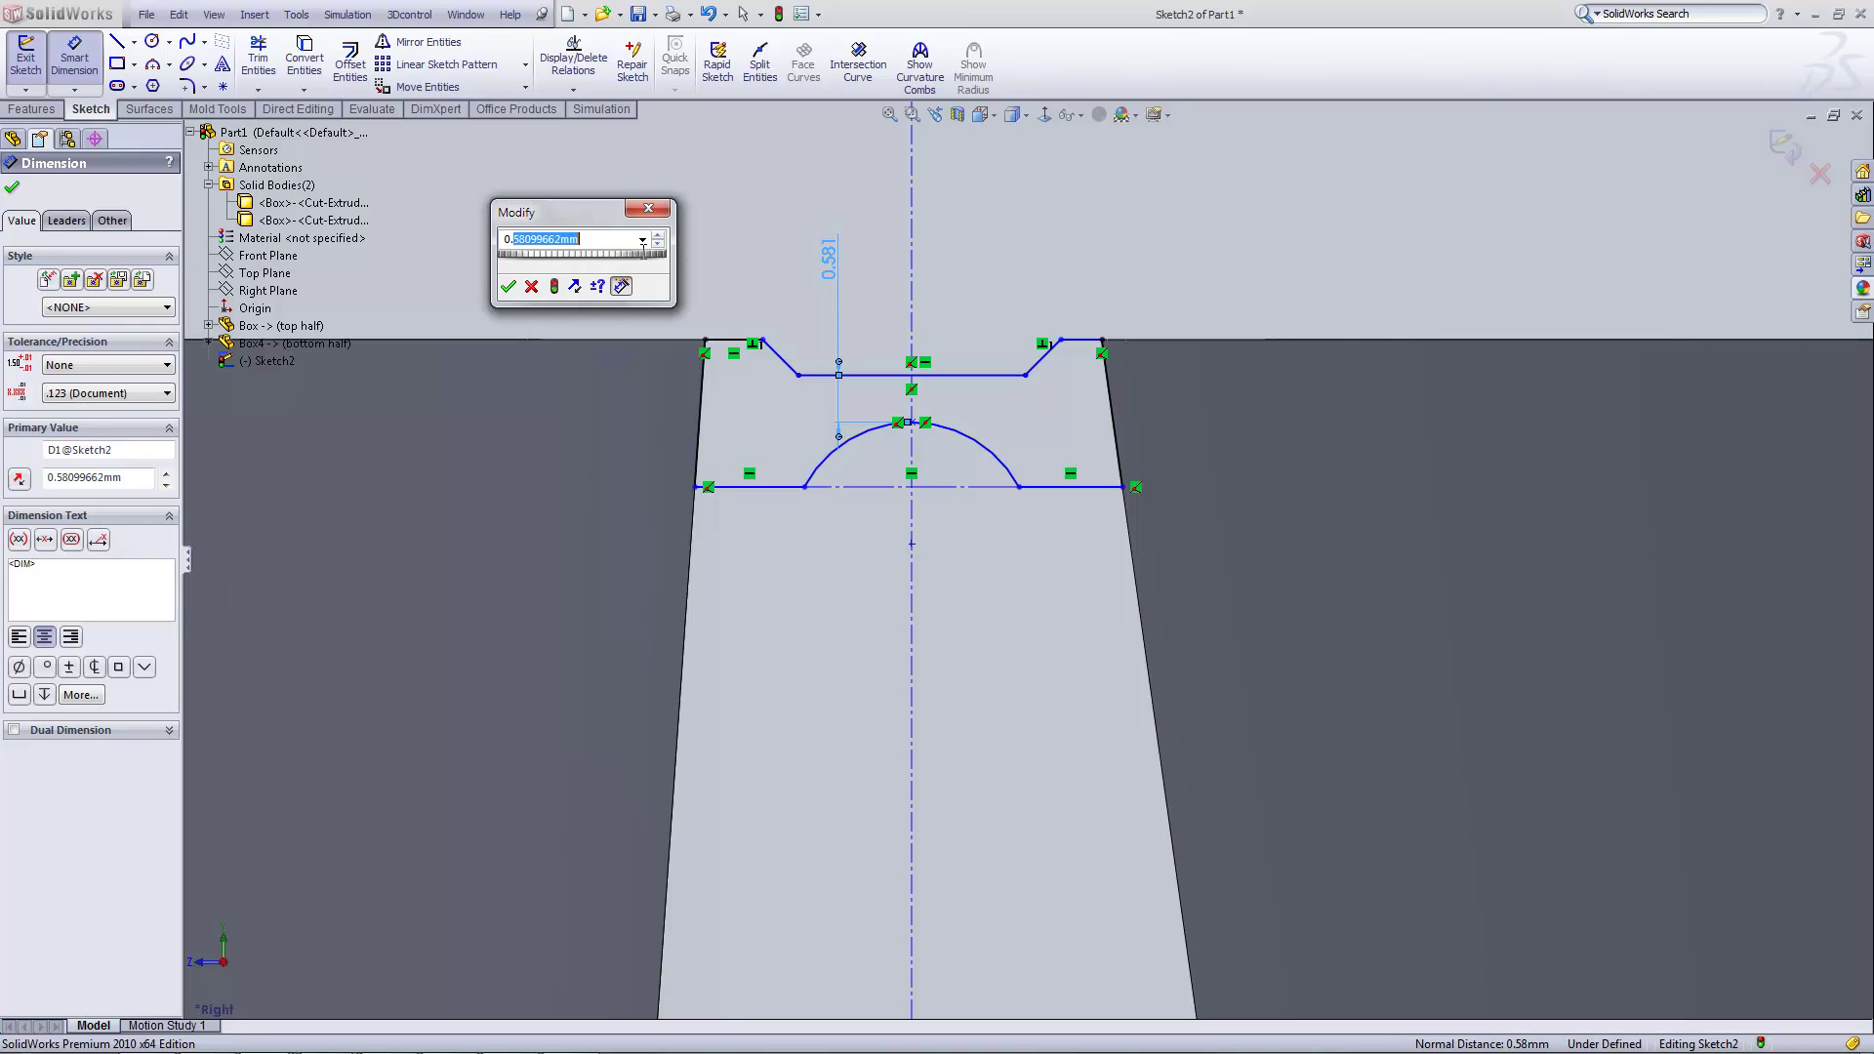
text(15)
key(Return)
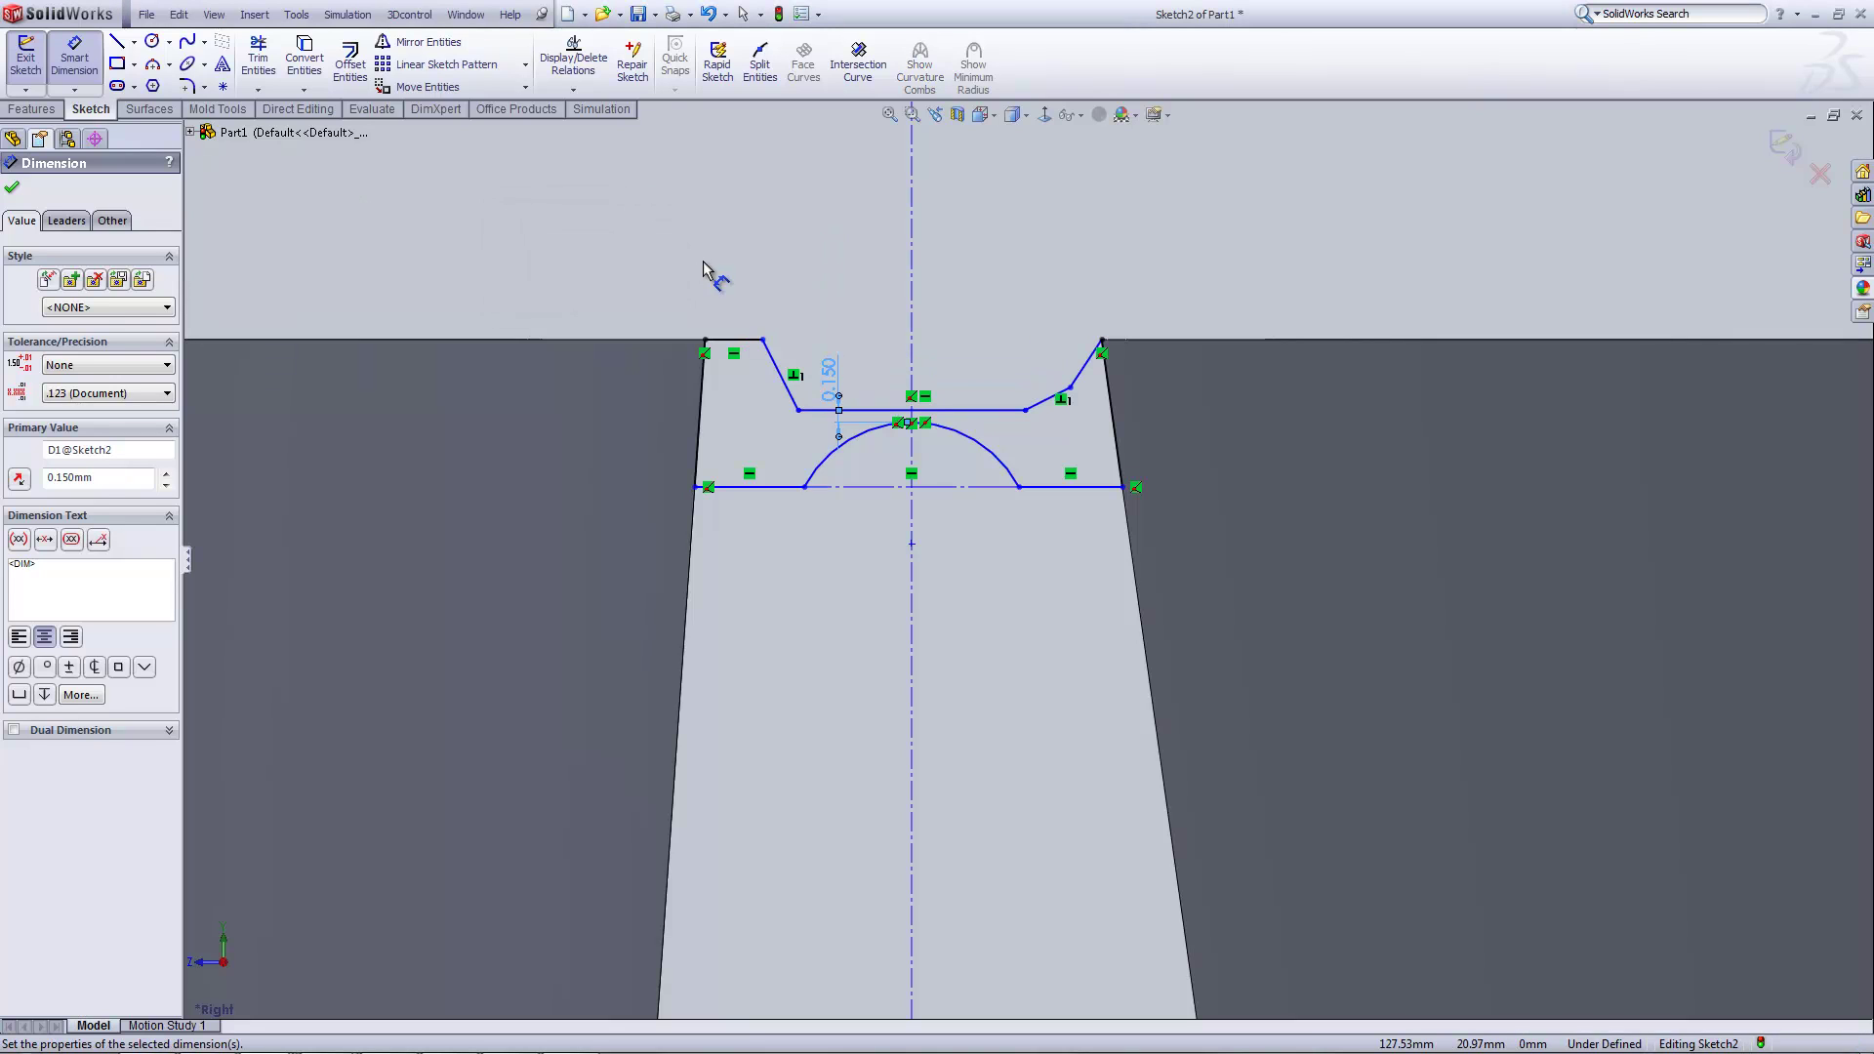
scroll(845, 388, down, 1)
key(Escape)
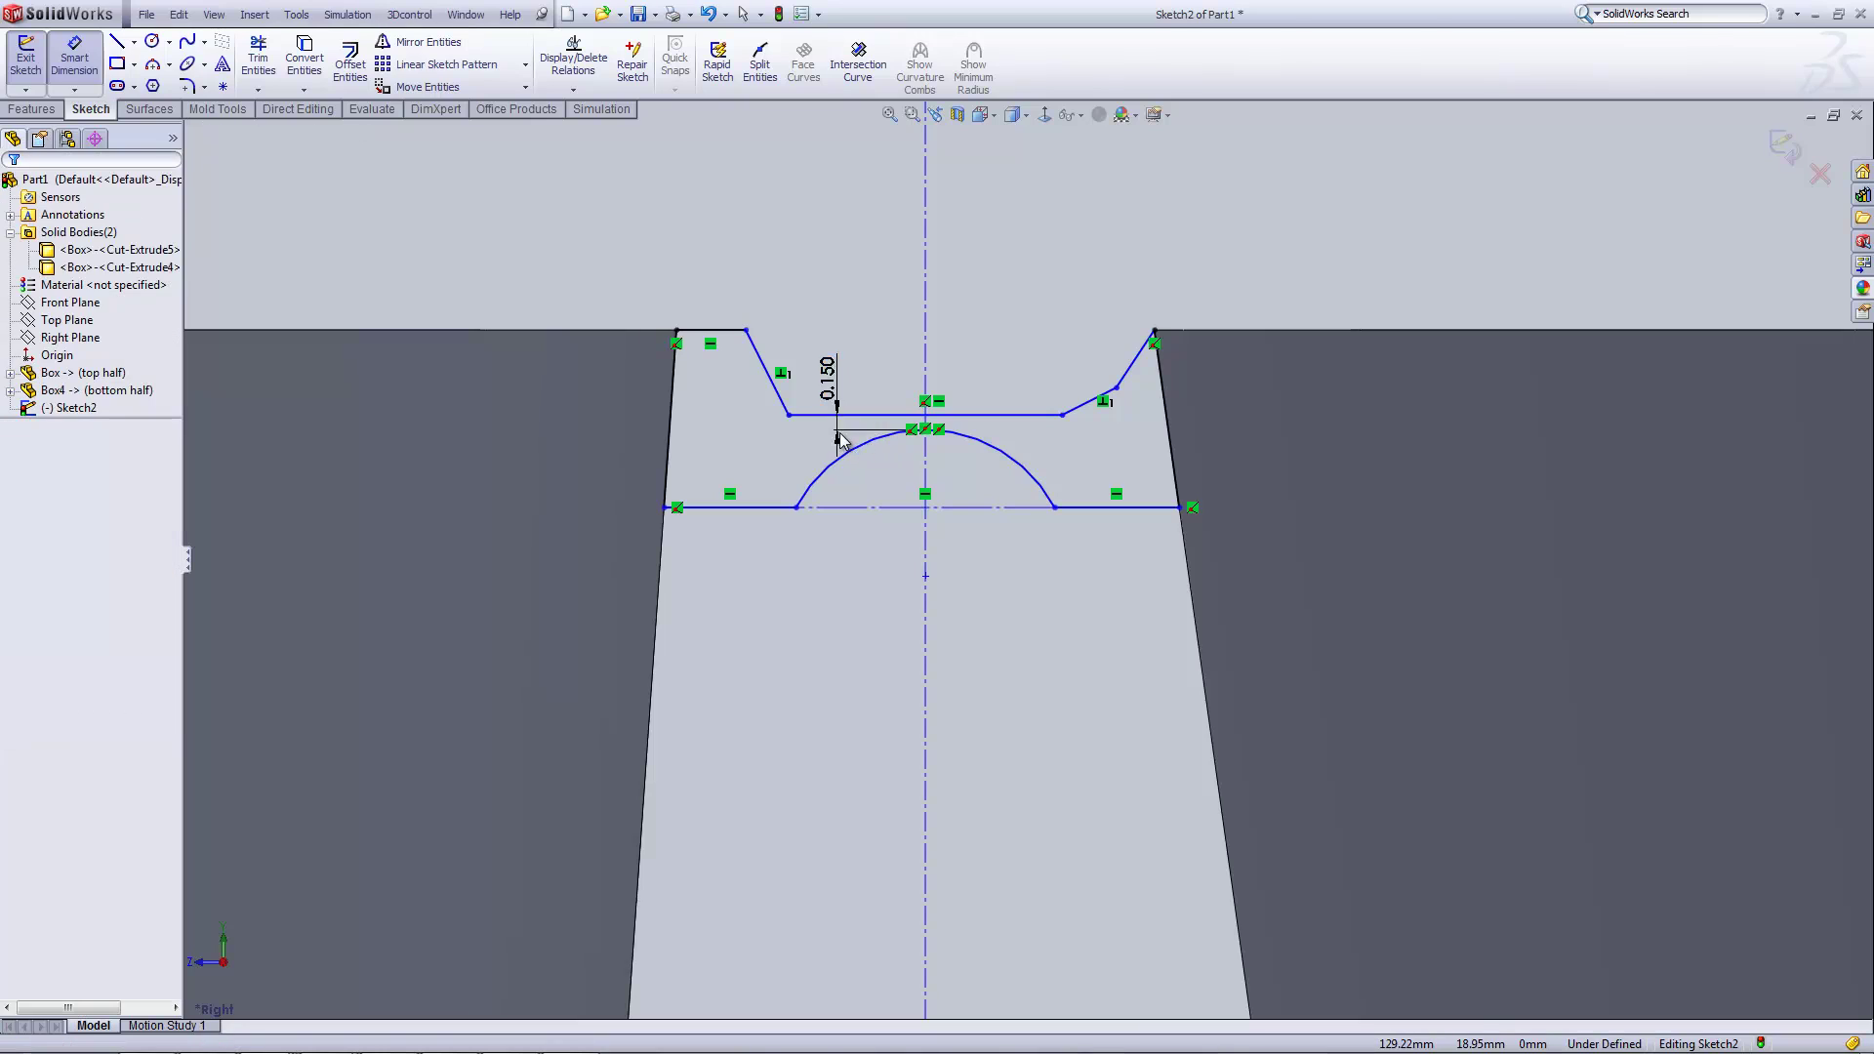
key(Escape)
- Raise the recess floor to about 0.29 mm below the upper ledge line and dimension that depth
drag(814, 418, 821, 361)
click(74, 61)
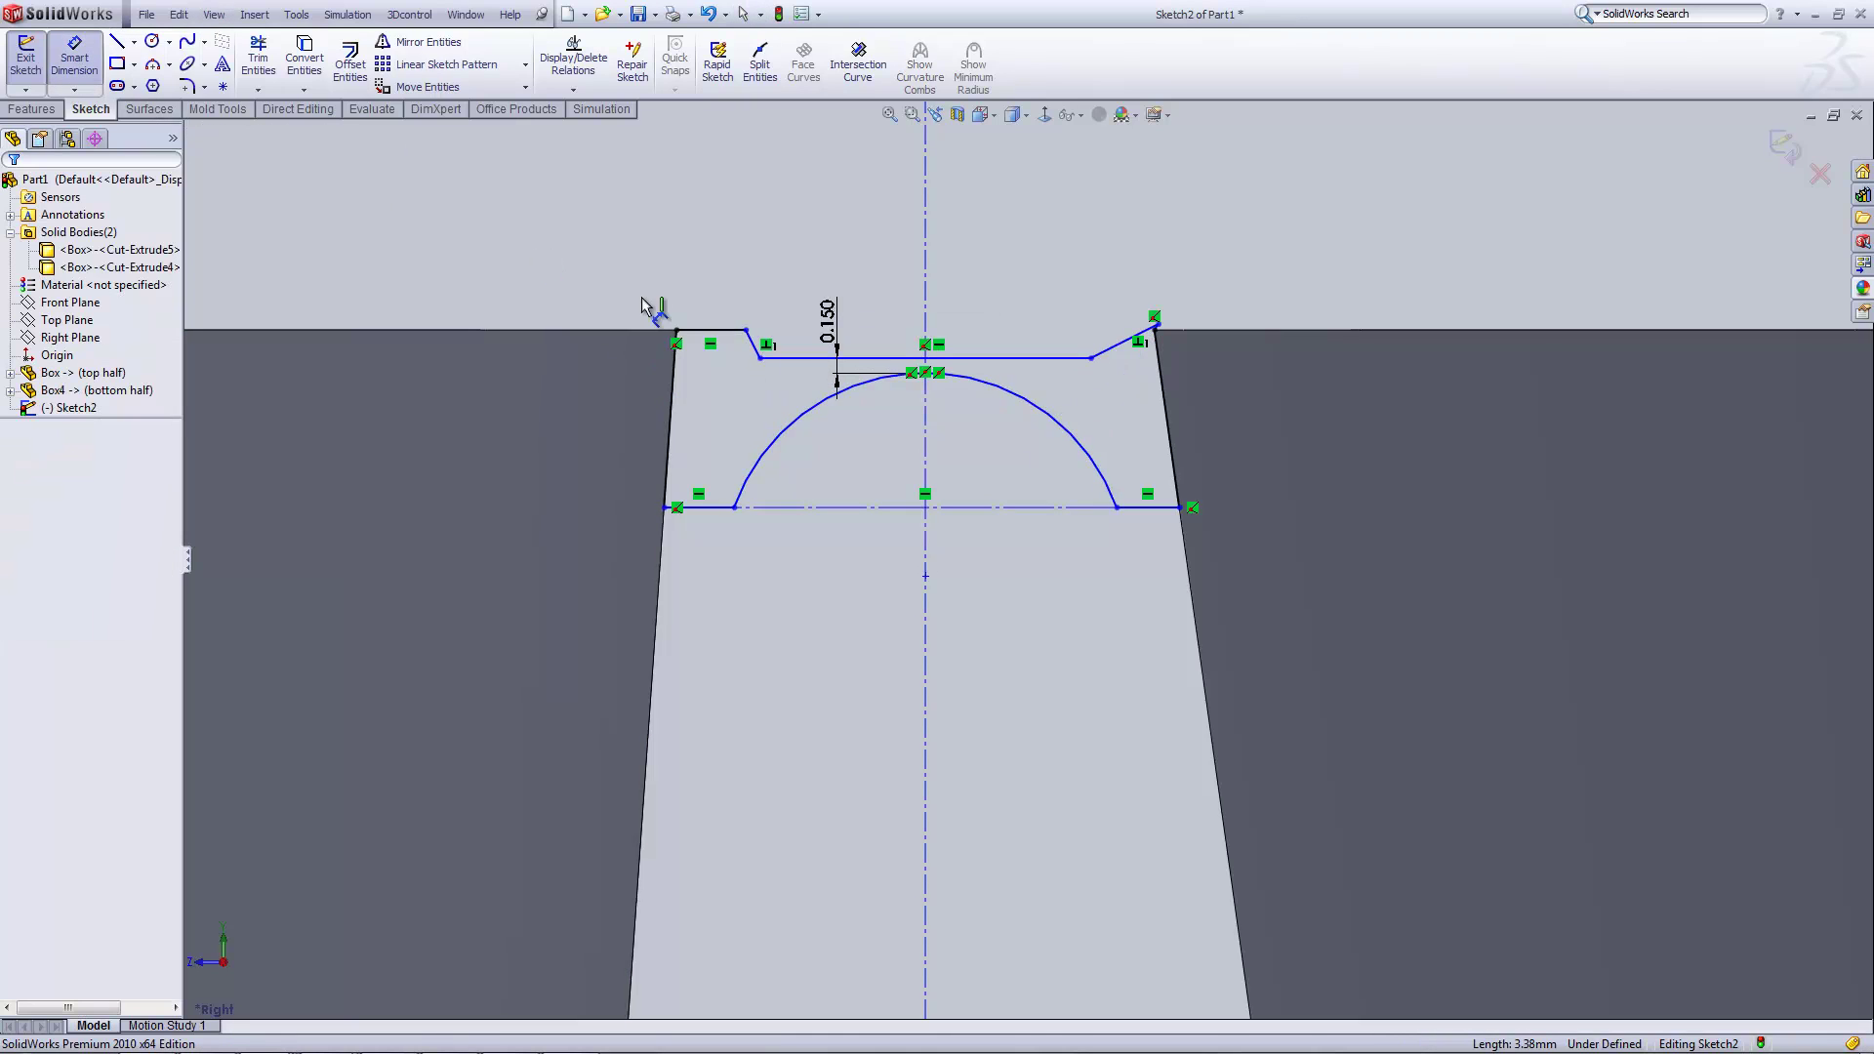
click(701, 332)
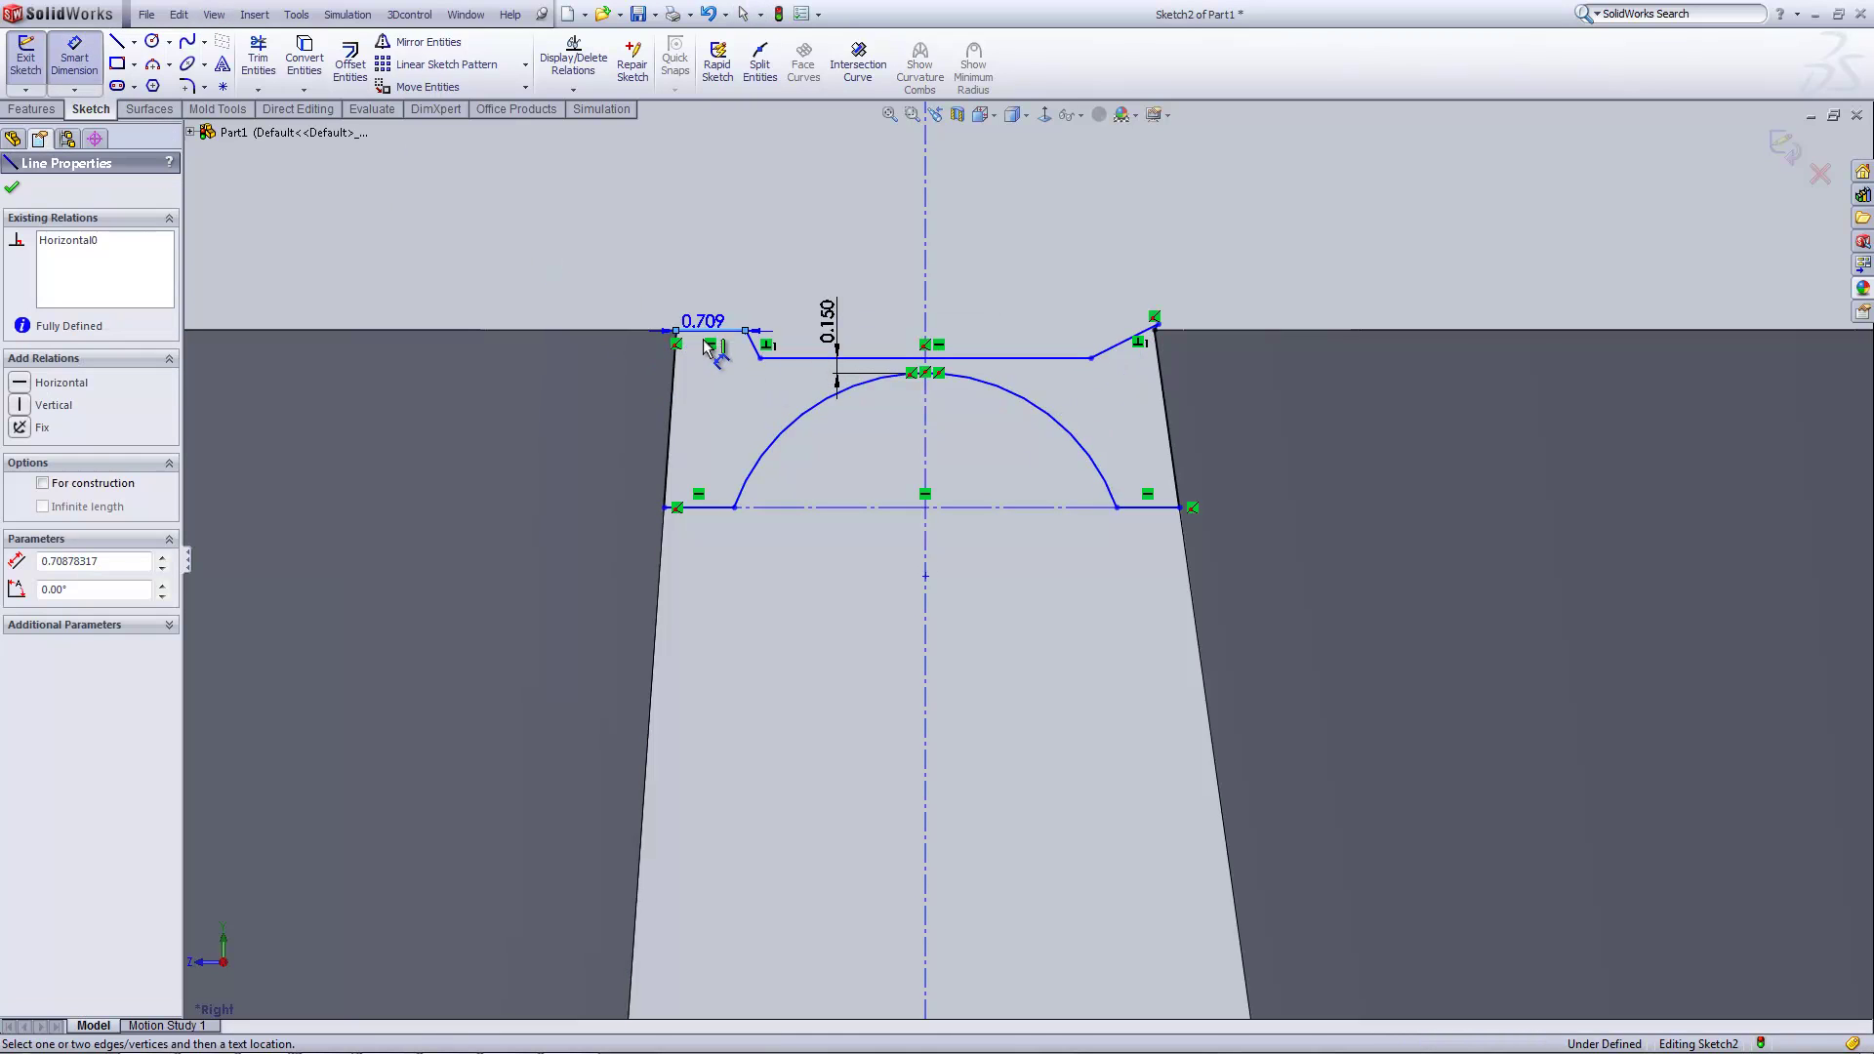
click(820, 358)
click(695, 195)
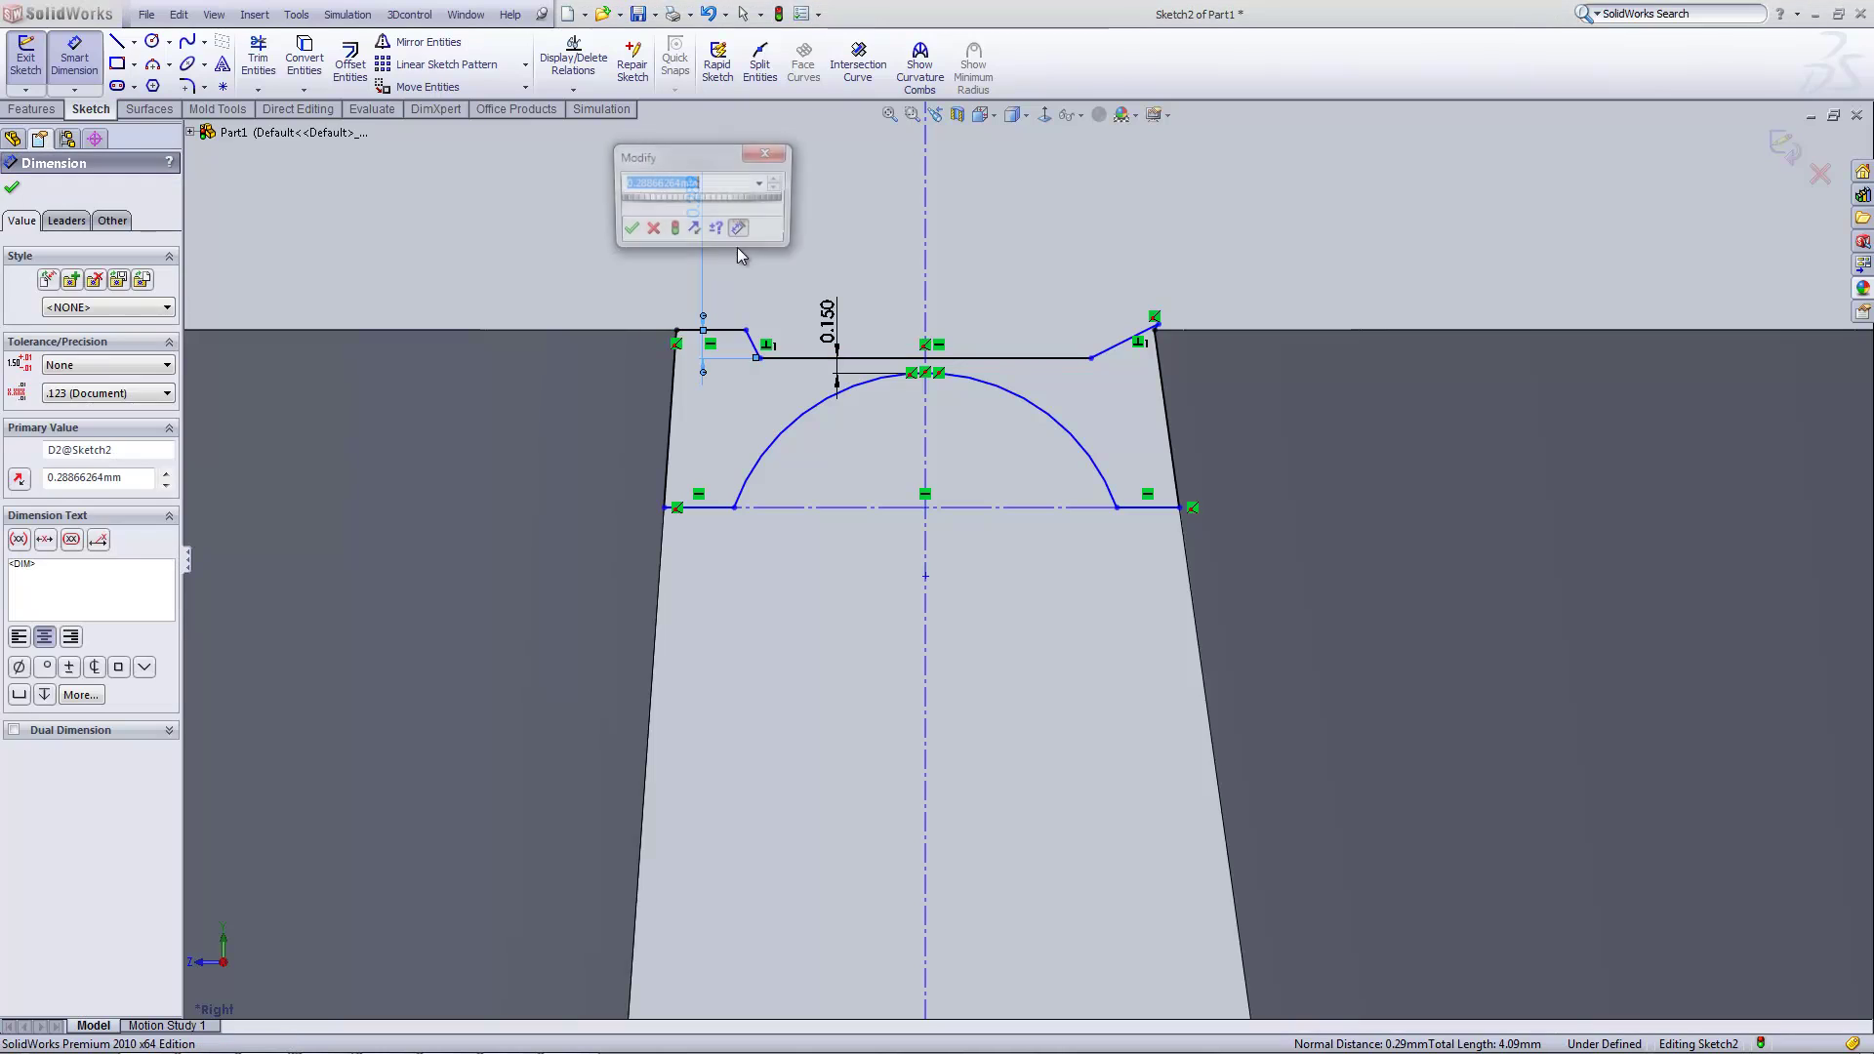
click(627, 231)
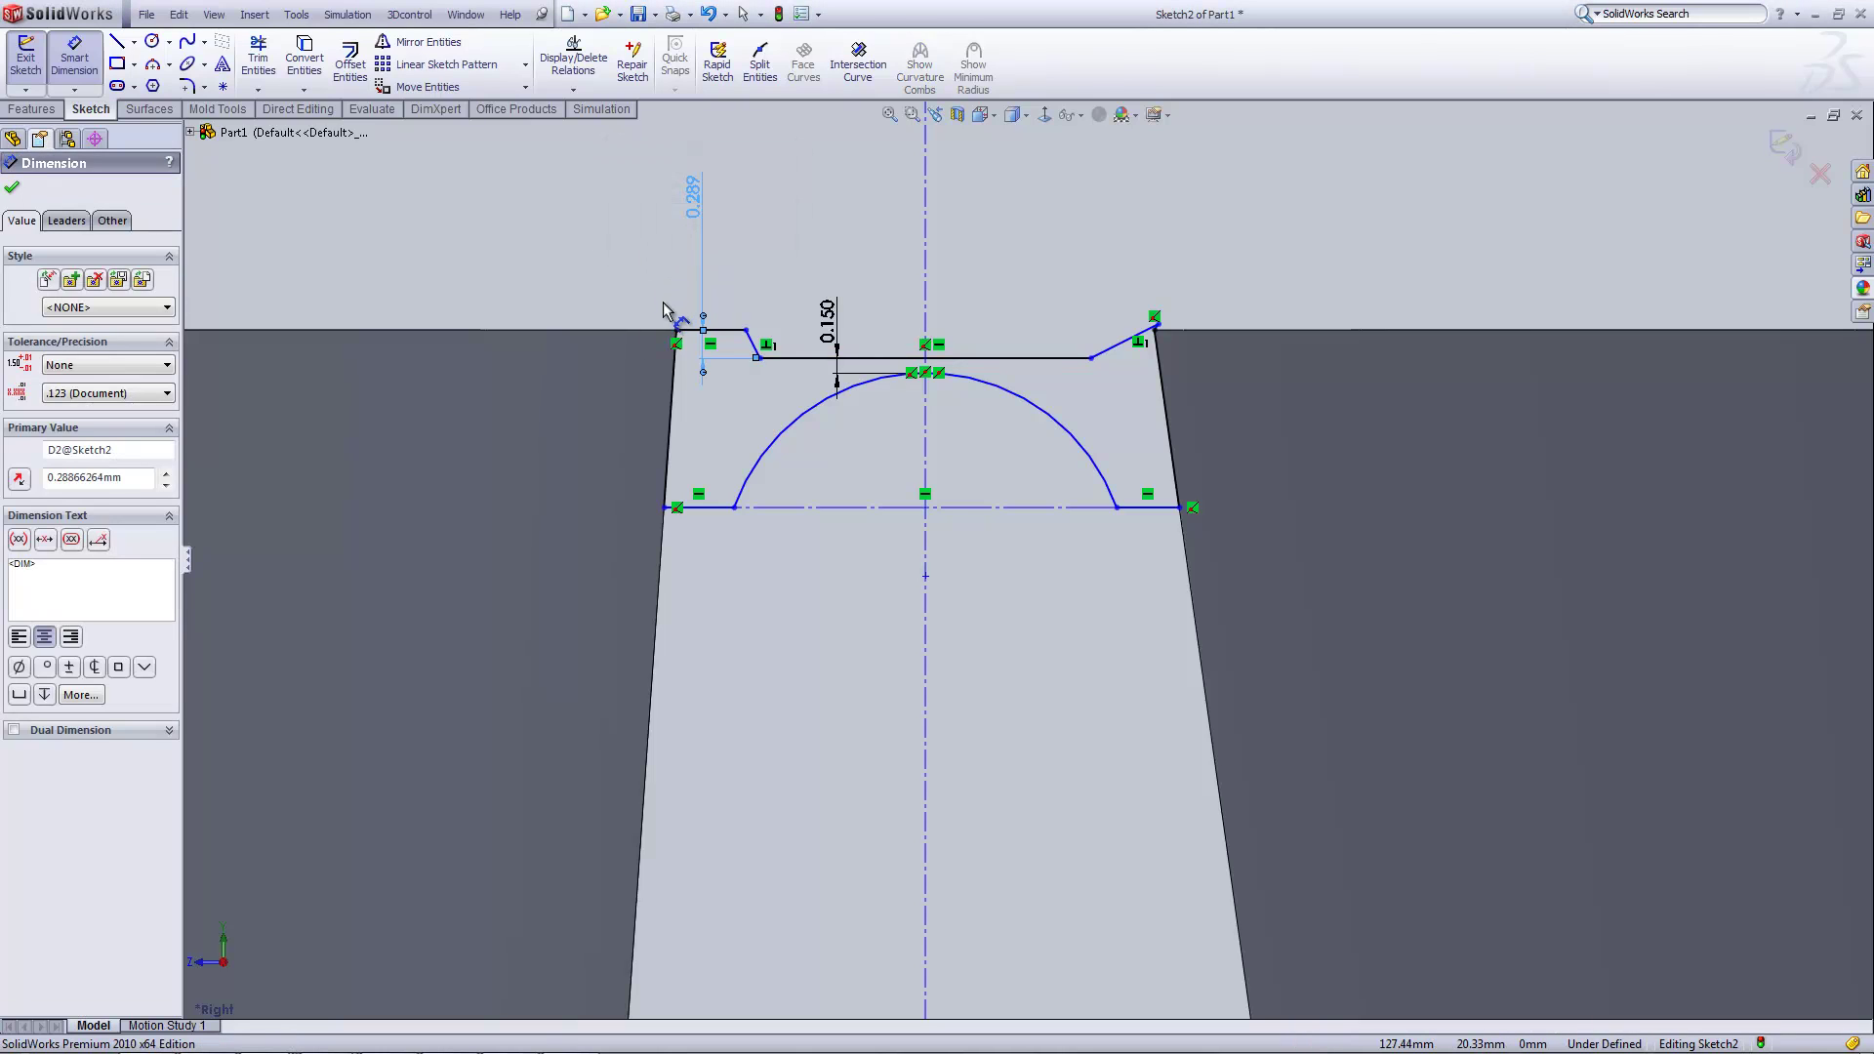
key(Escape)
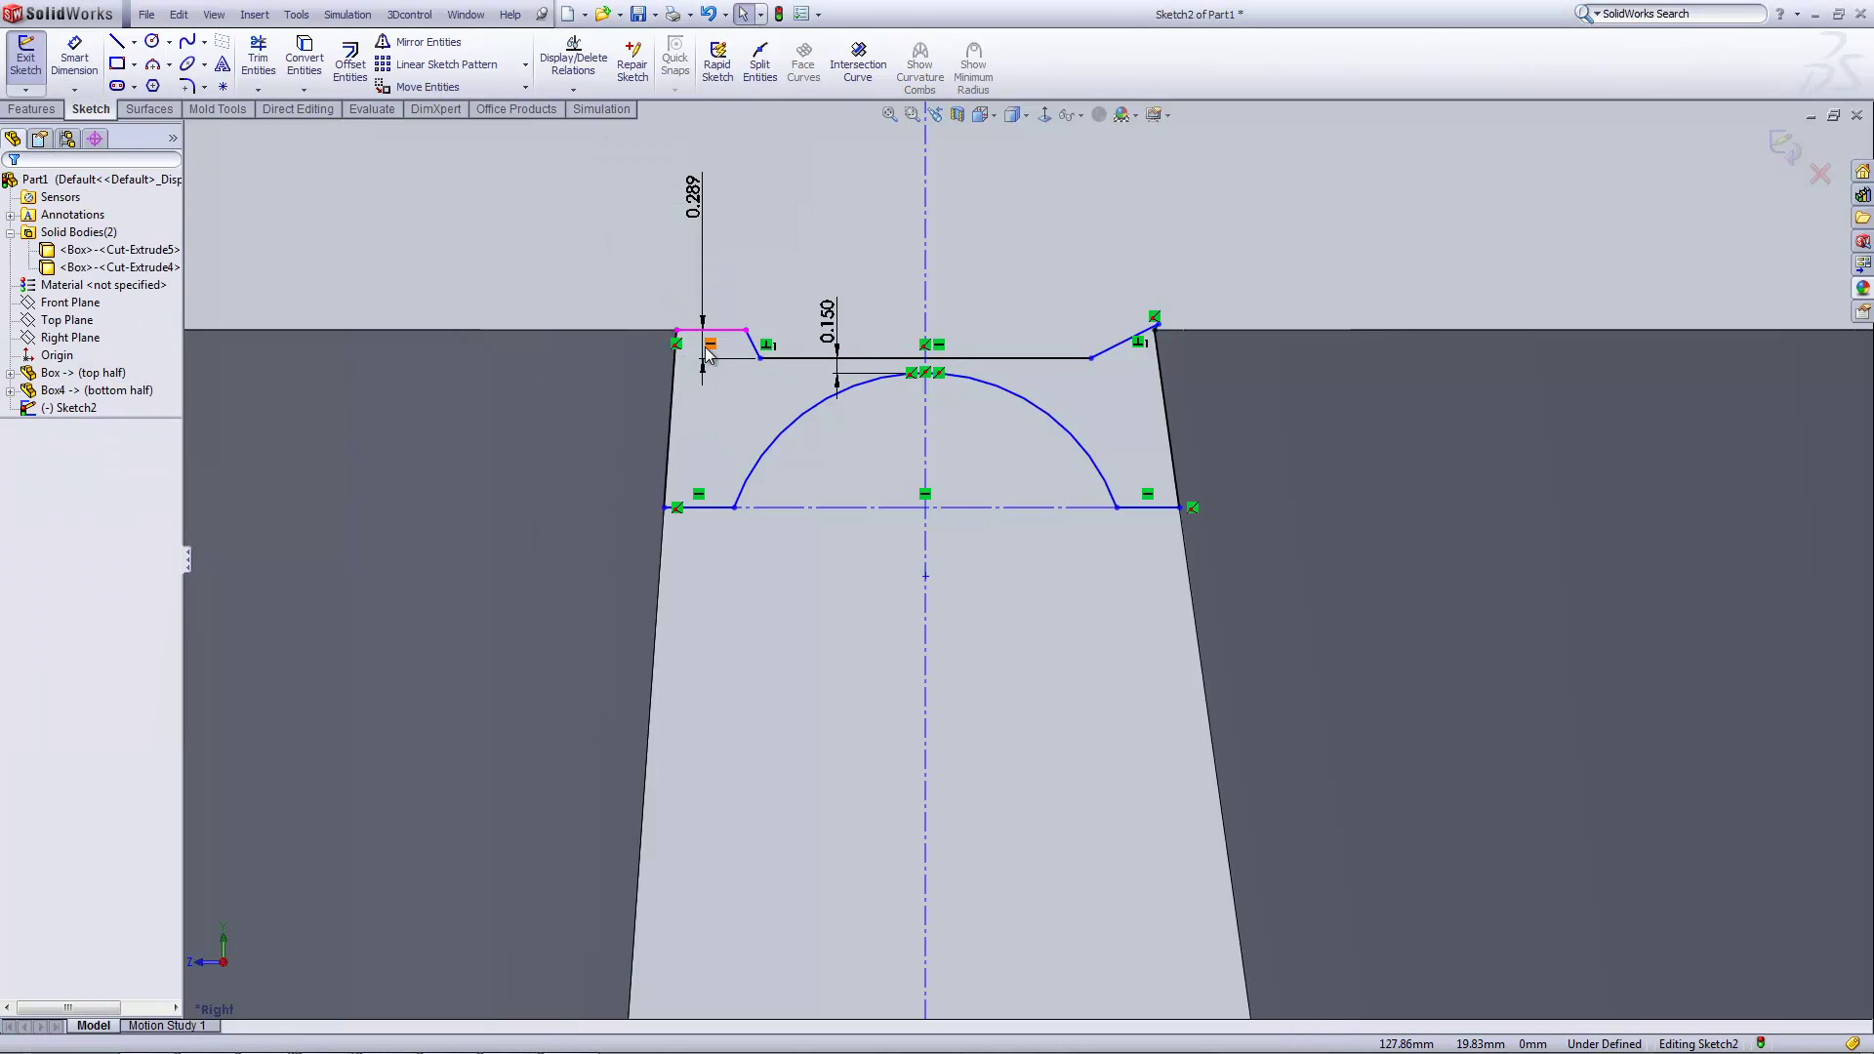
- Move the upper endpoint of the recess's distorted sloped side inward to restore a level ledge beside the lid wall
click(723, 335)
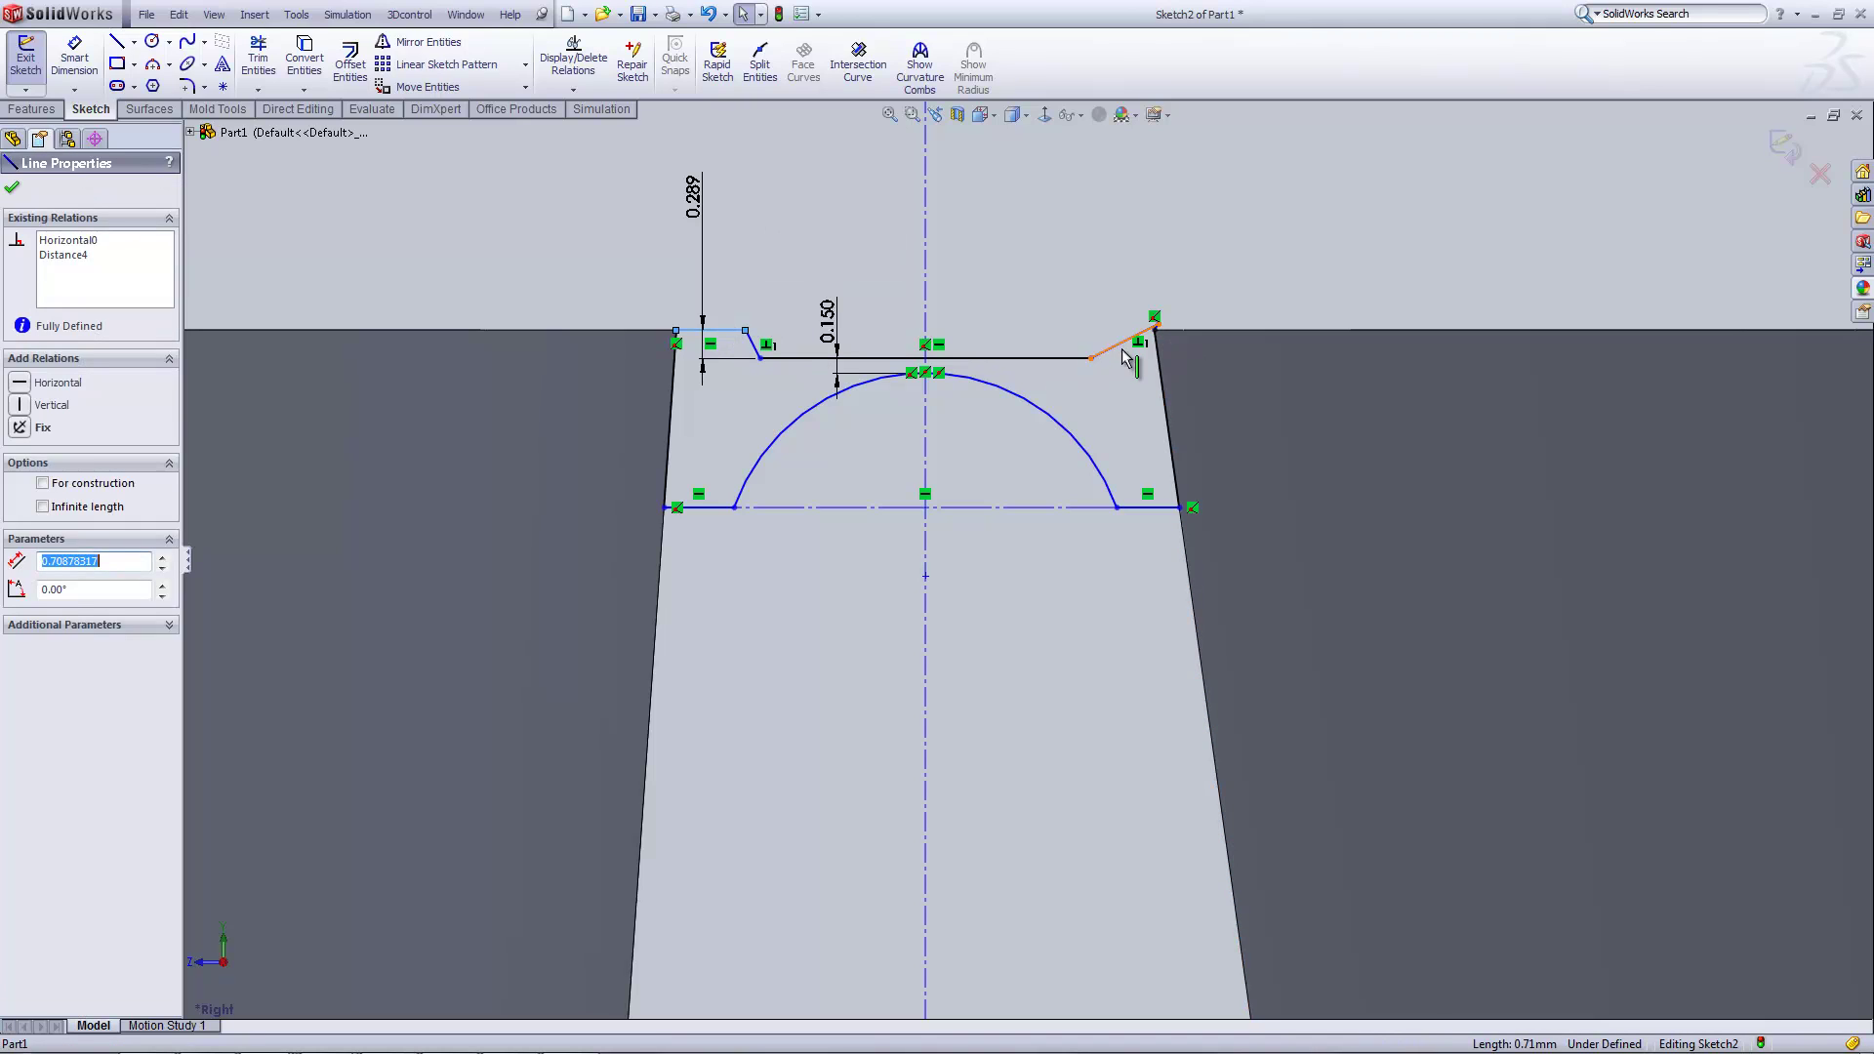
click(1091, 358)
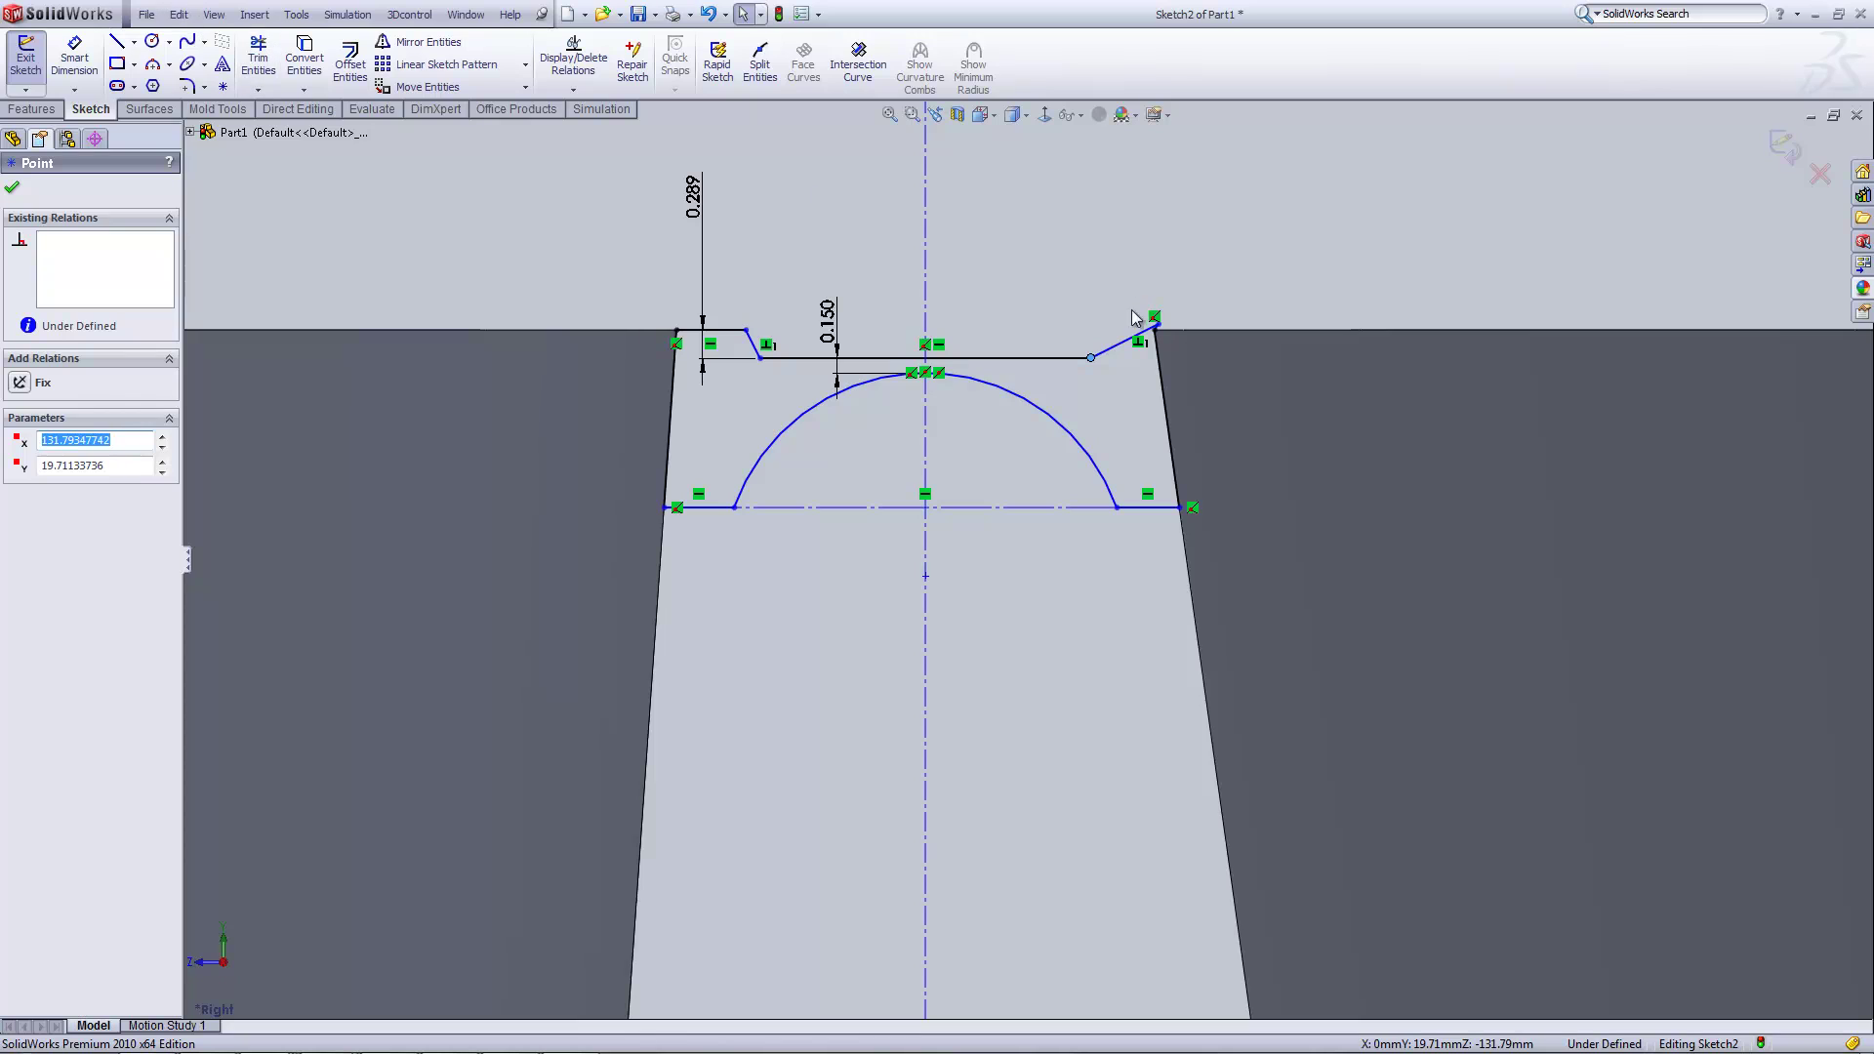
click(1158, 324)
drag(1162, 330, 1111, 333)
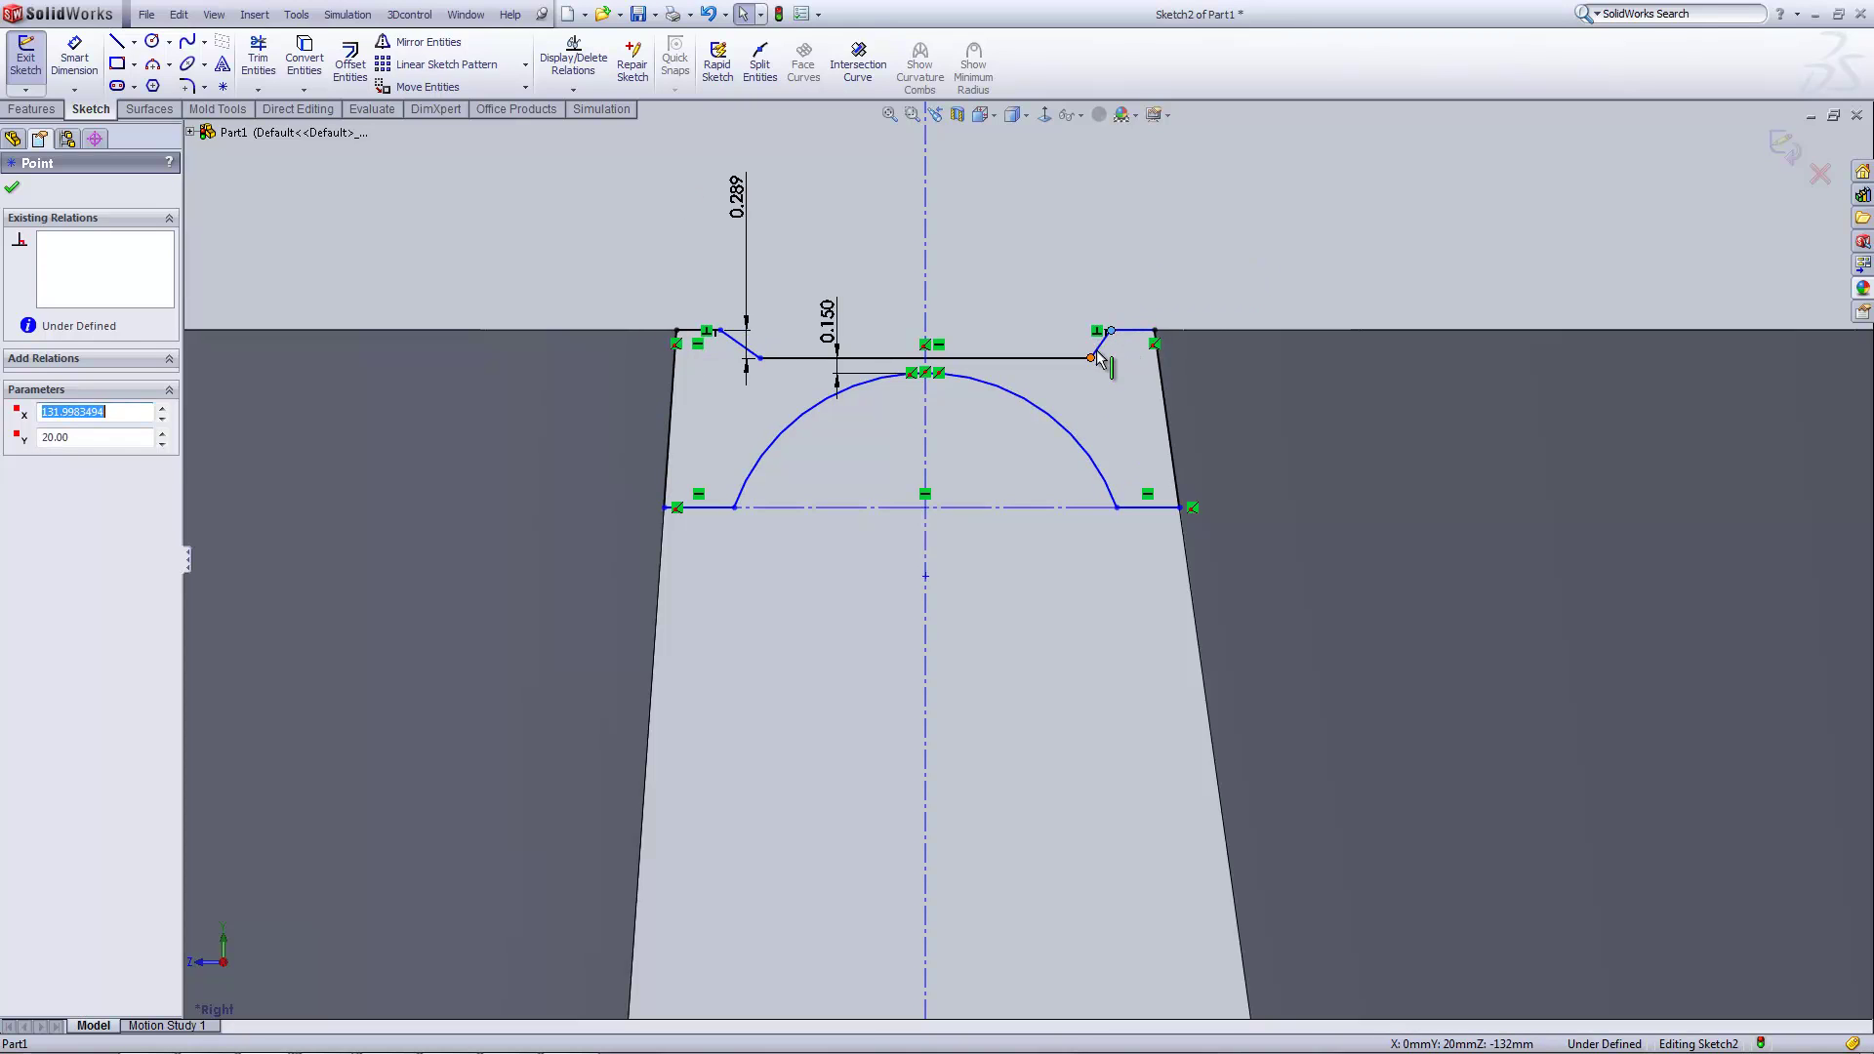
- Make the recess's two sloped sides equal in length and the ledge line on the lid side horizontal
click(1099, 355)
ctrl+click(740, 348)
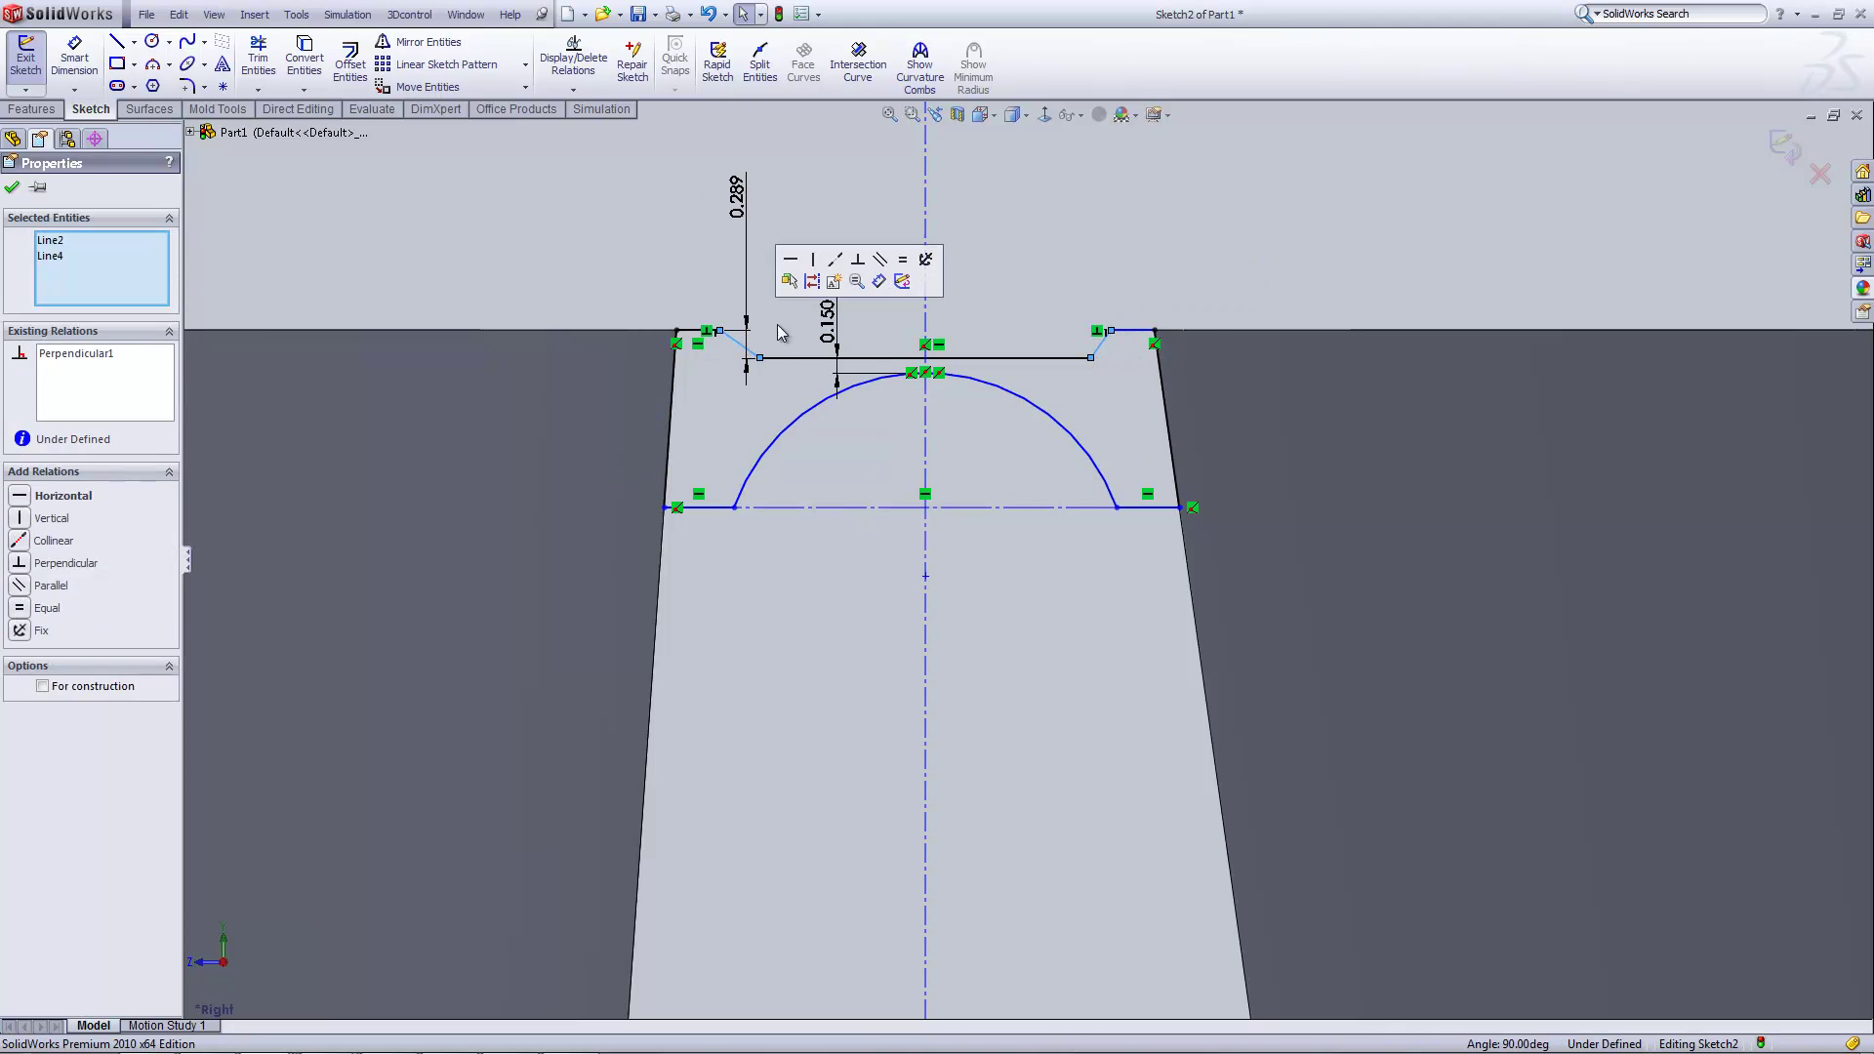
click(900, 264)
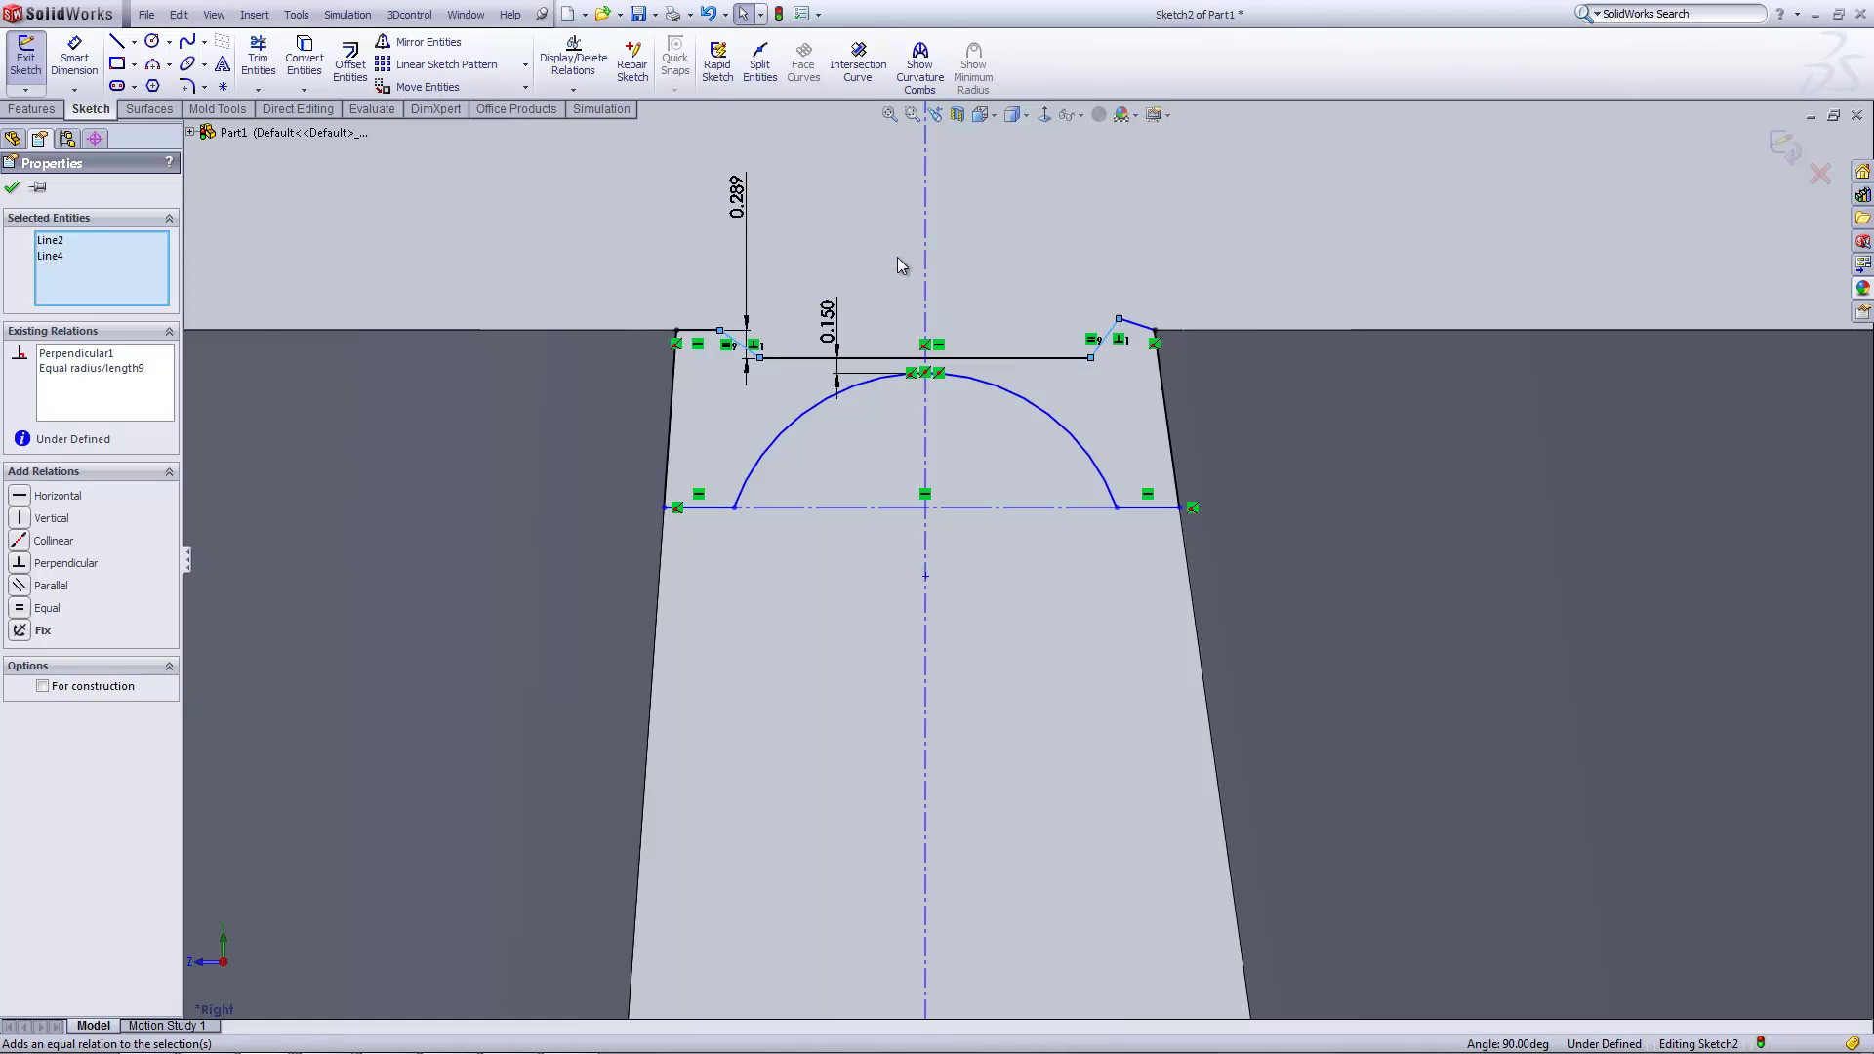
click(1135, 324)
click(1186, 244)
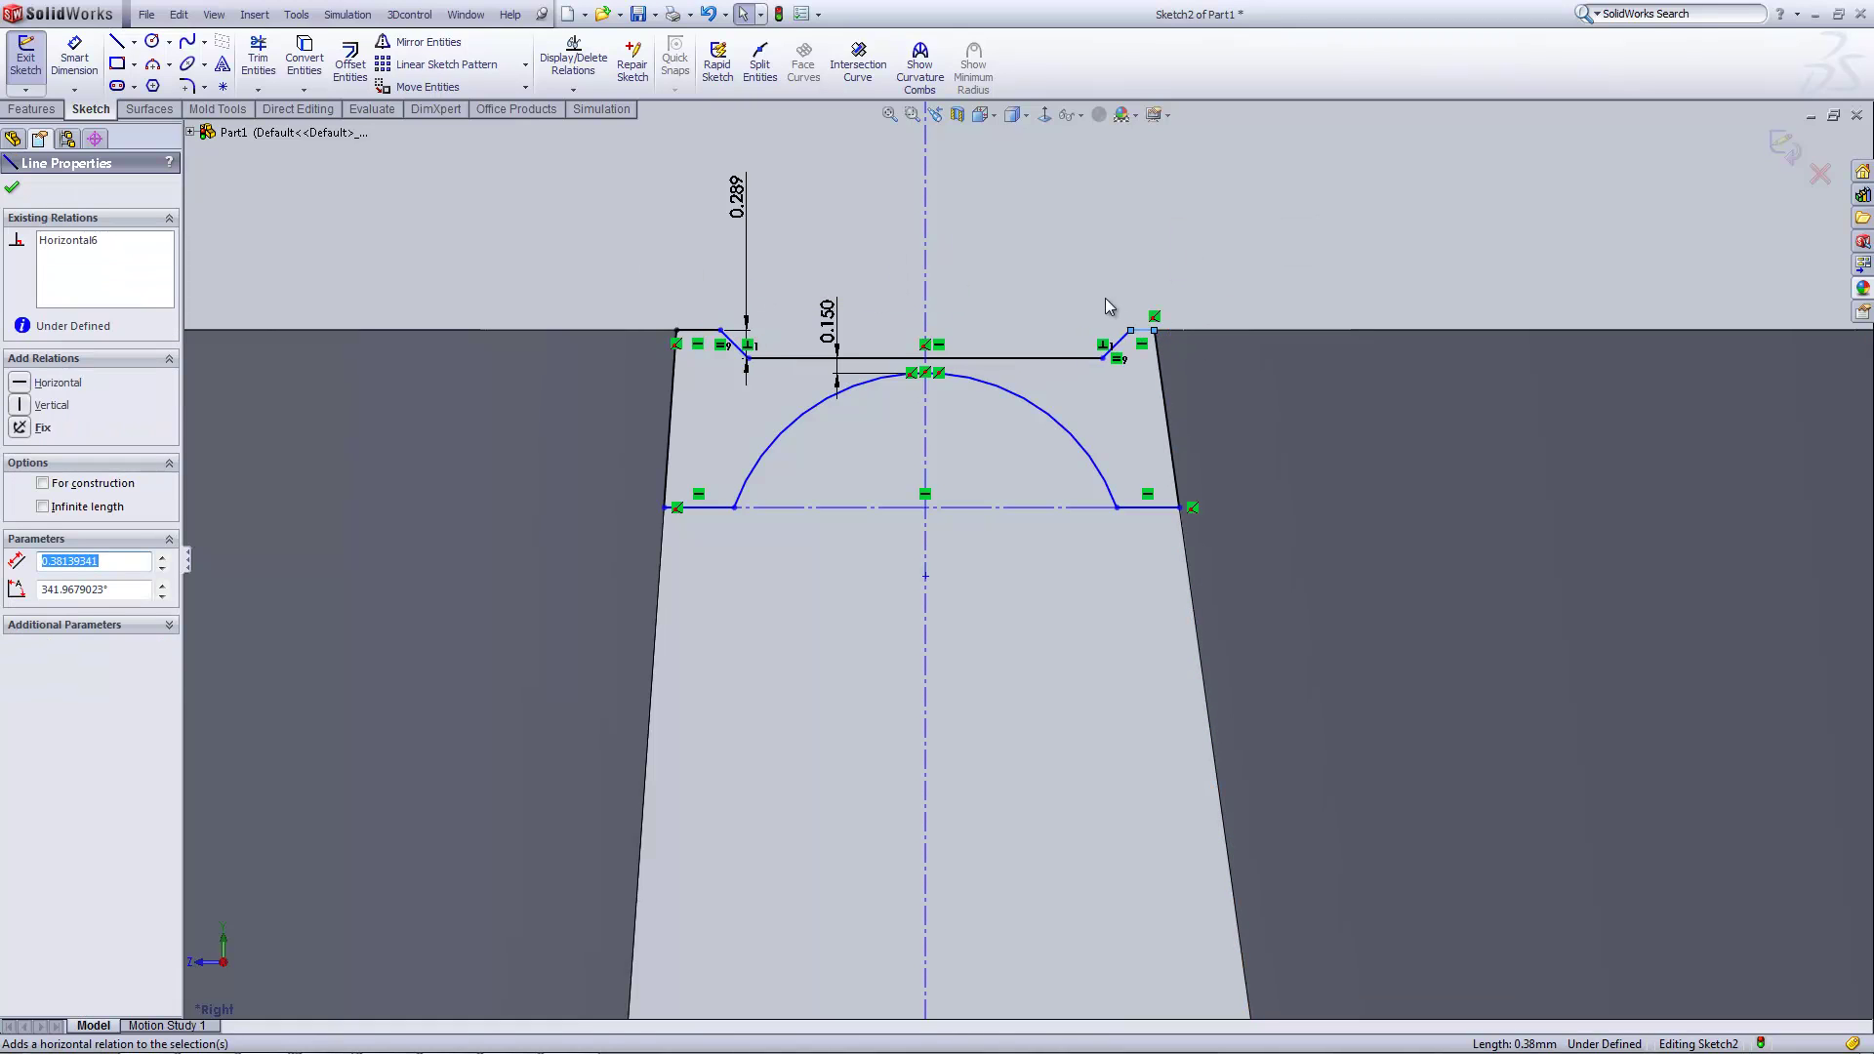
click(1048, 258)
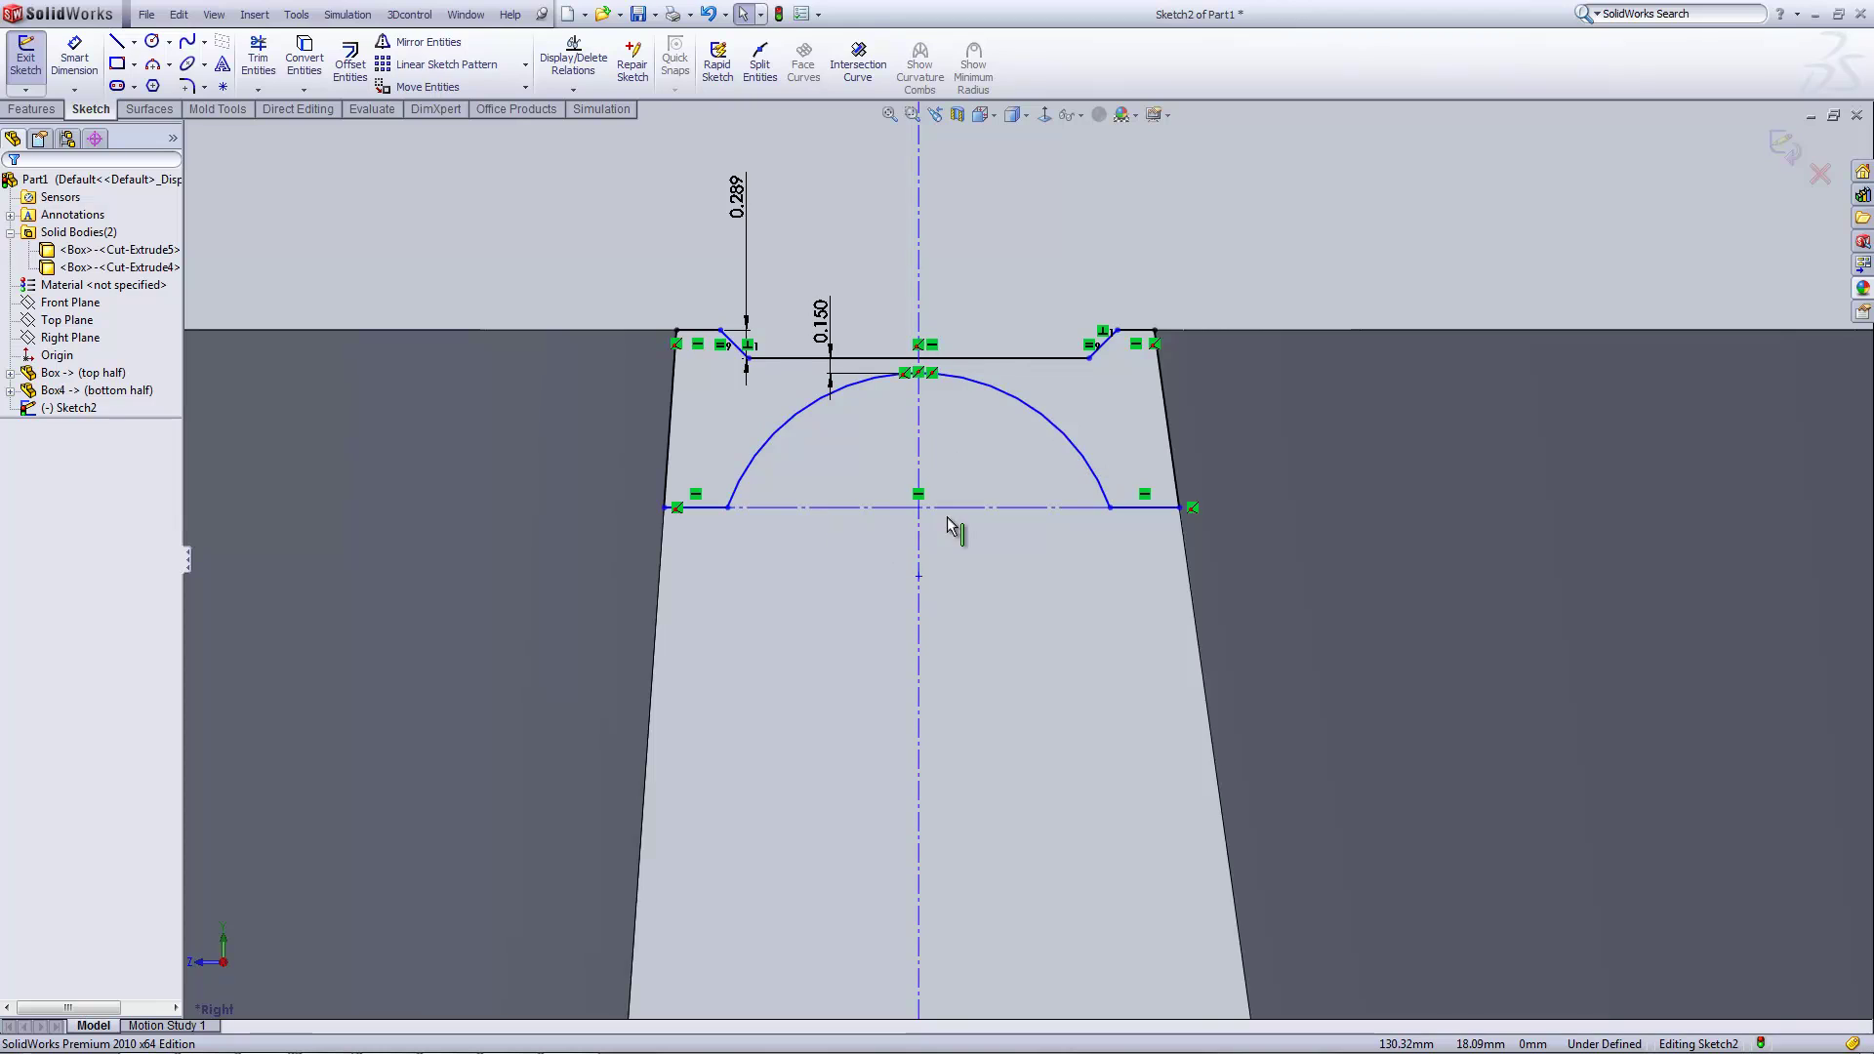
- Start a boss extrusion of the hinge profile, with Direction 1 set Up To Vertex at the end of the straight rim edge
scroll(966, 630, up, 3)
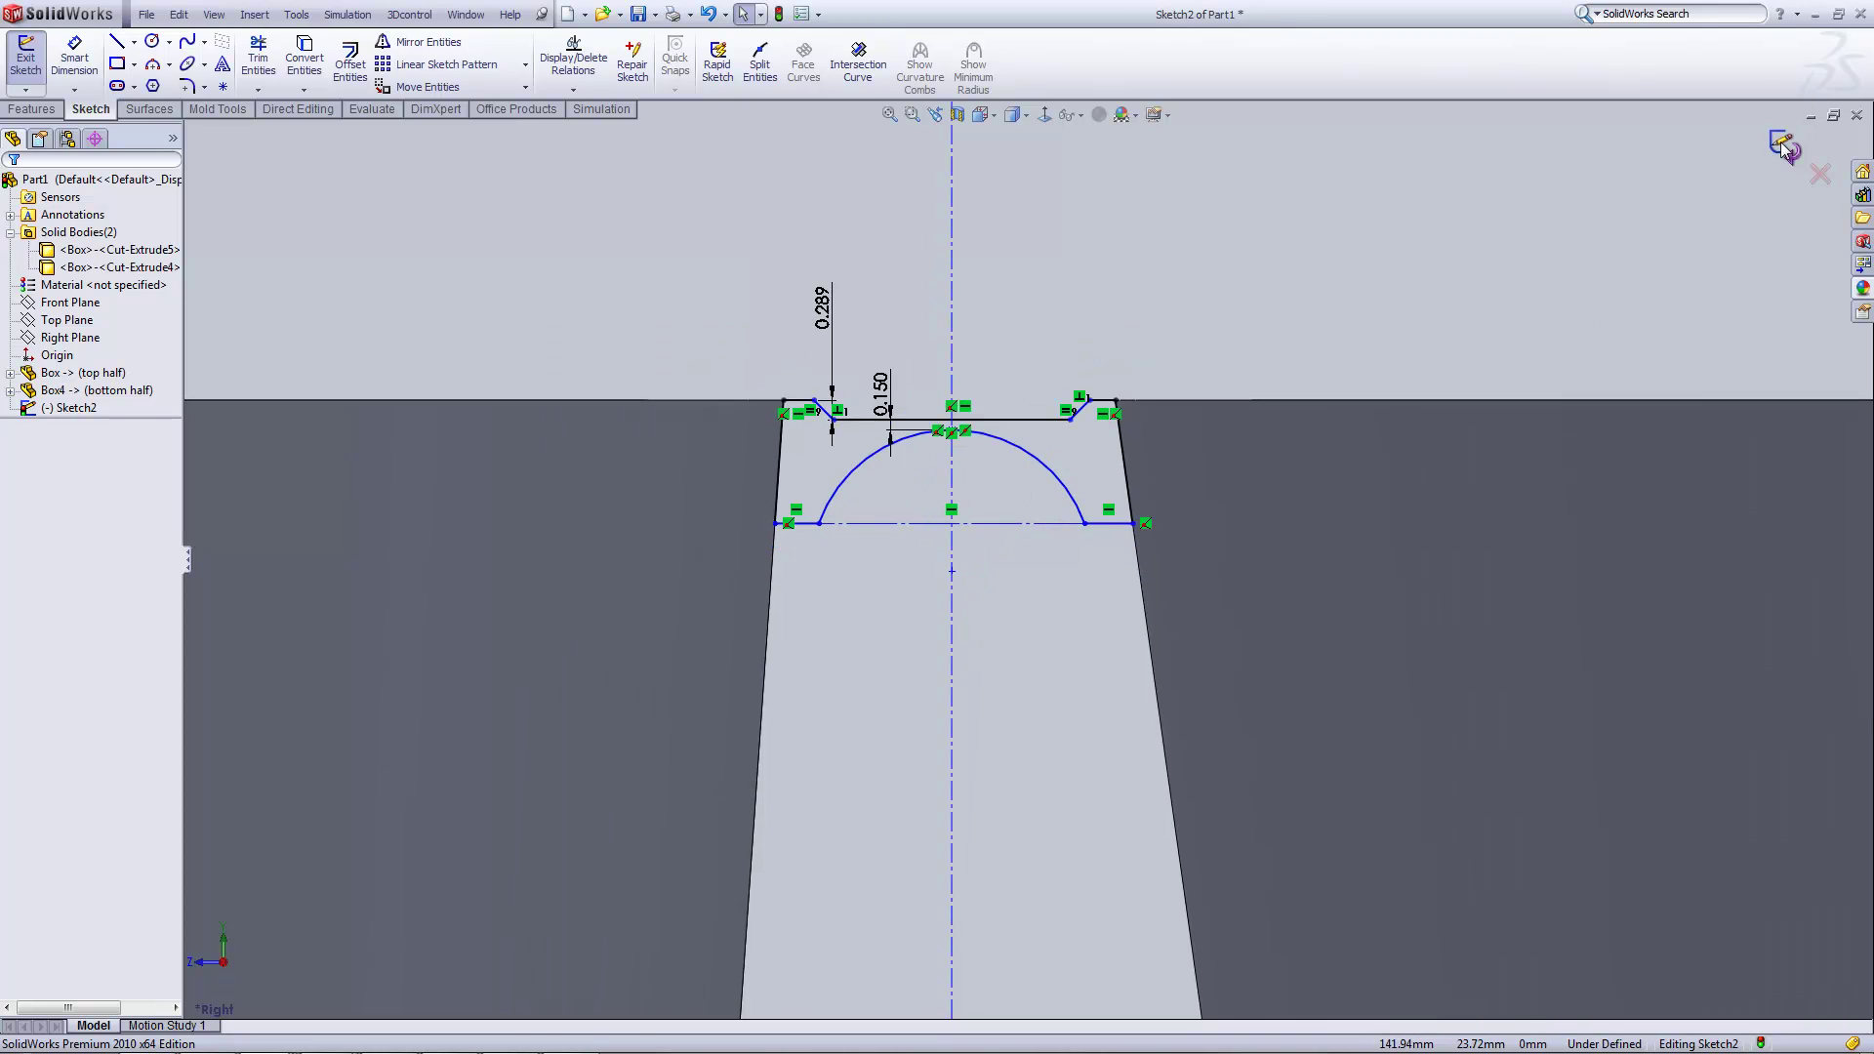
click(31, 108)
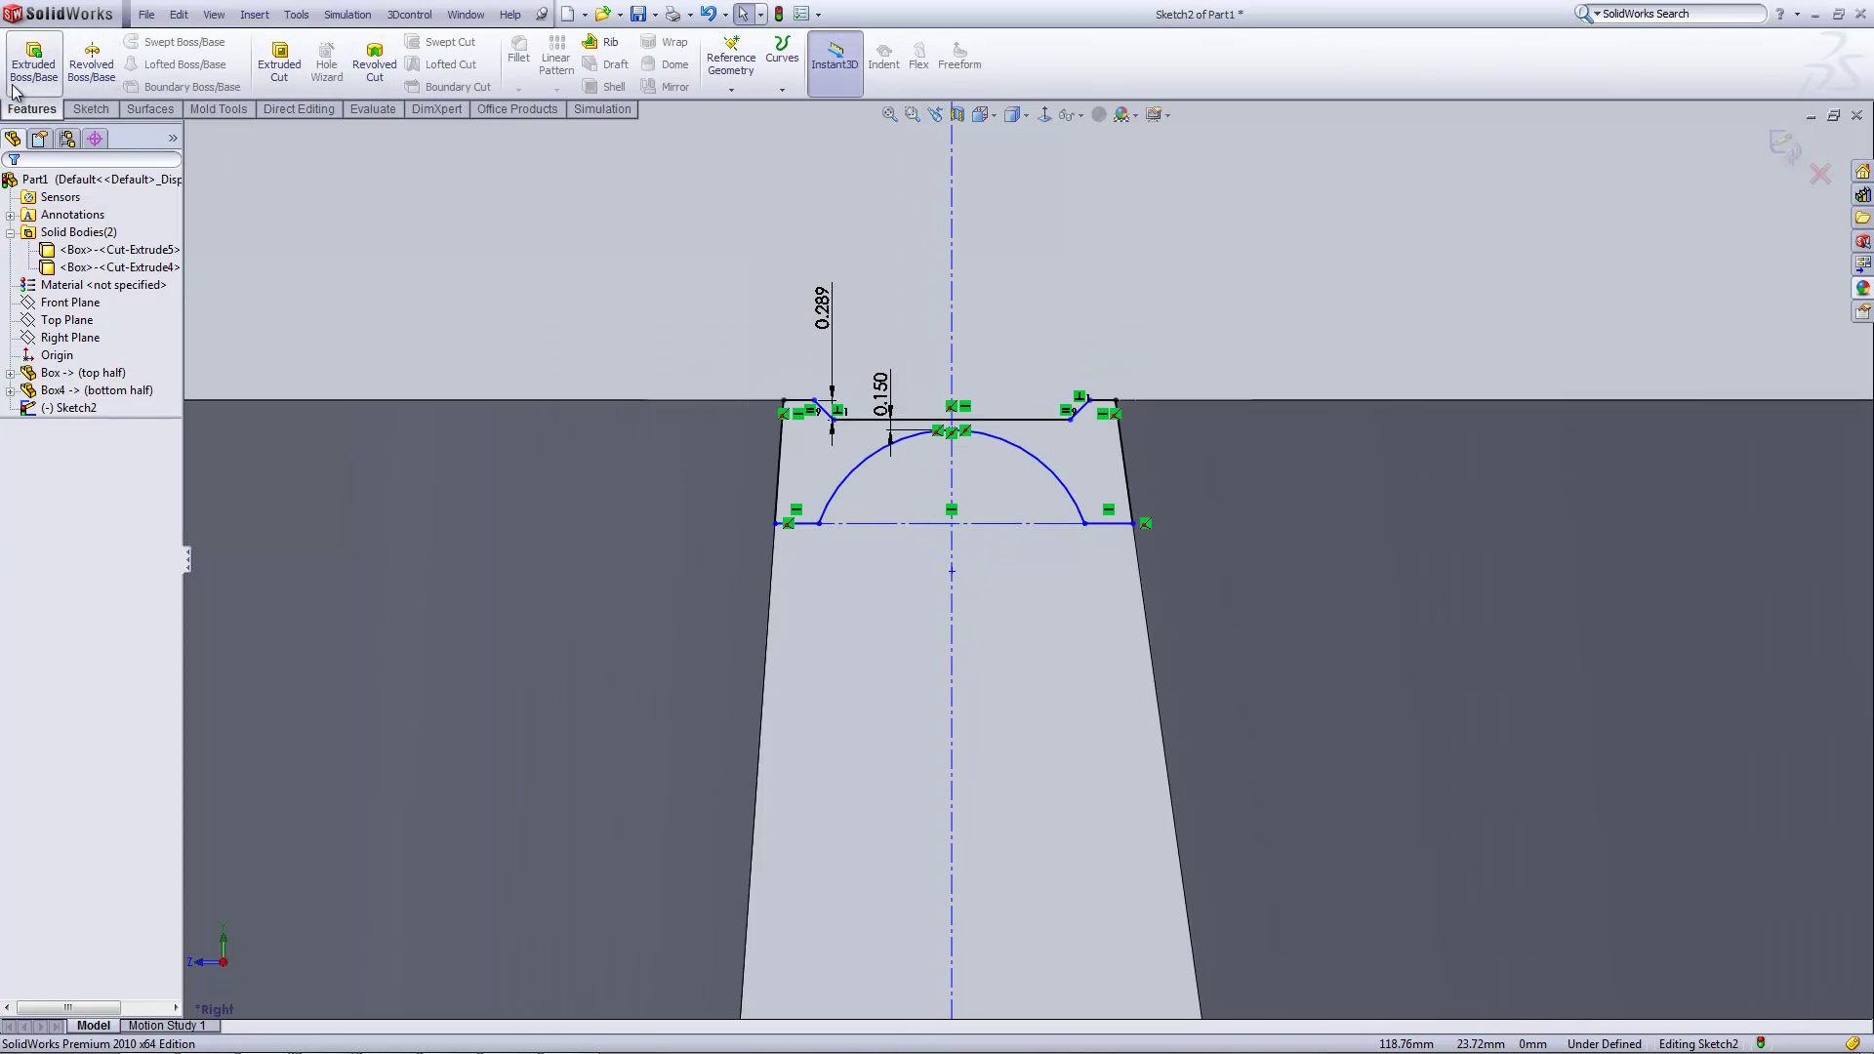
click(31, 63)
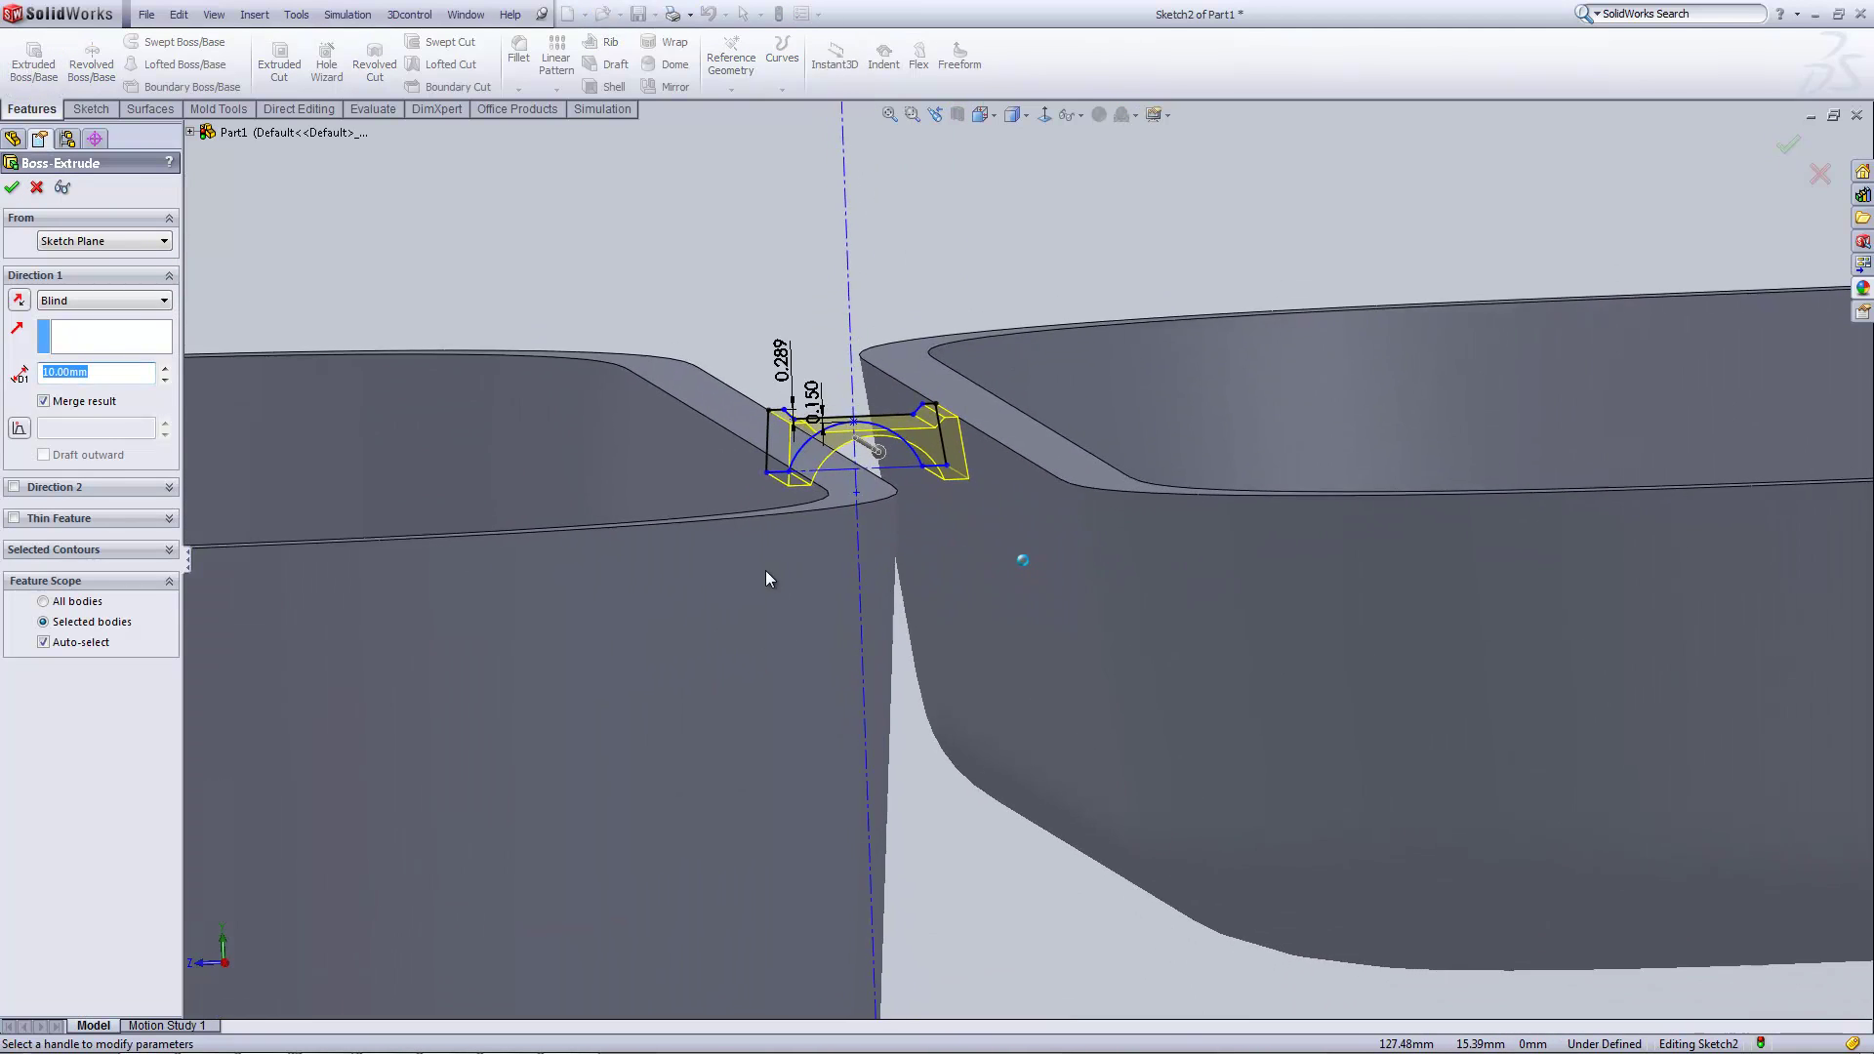
click(104, 300)
click(111, 350)
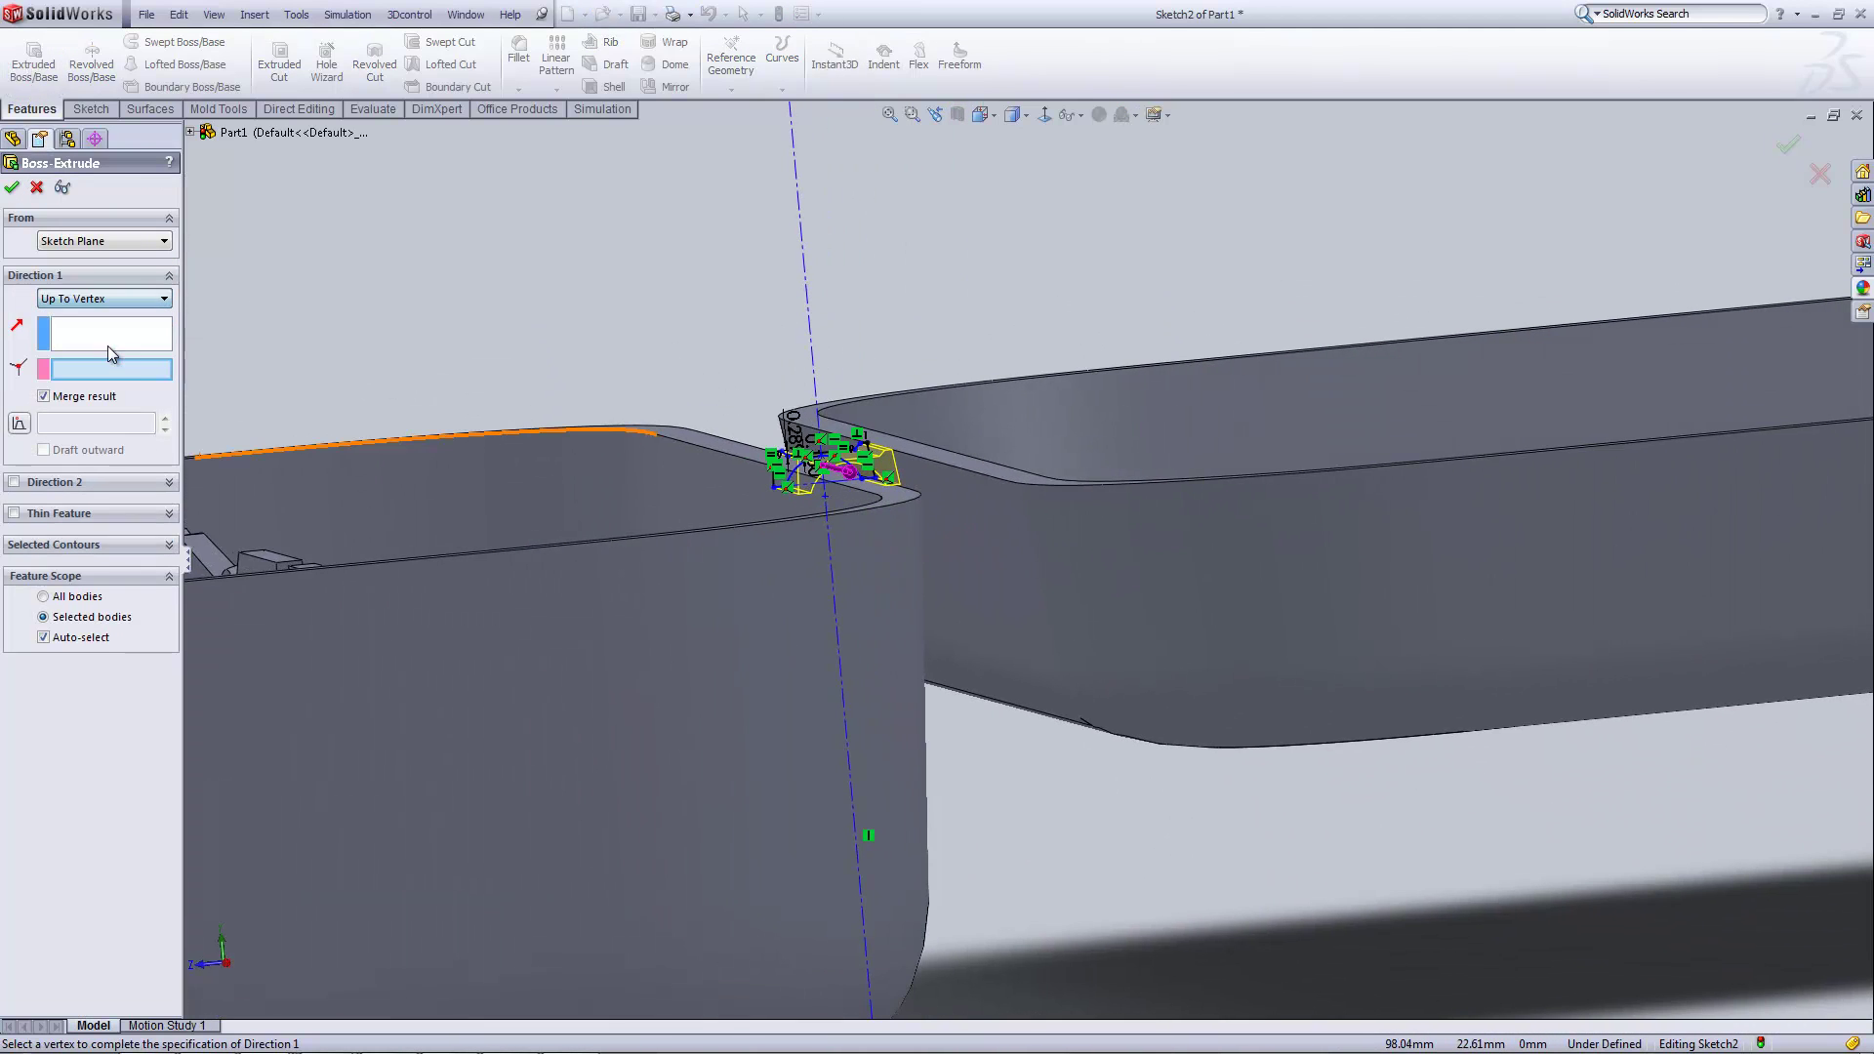
scroll(1047, 536, down, 5)
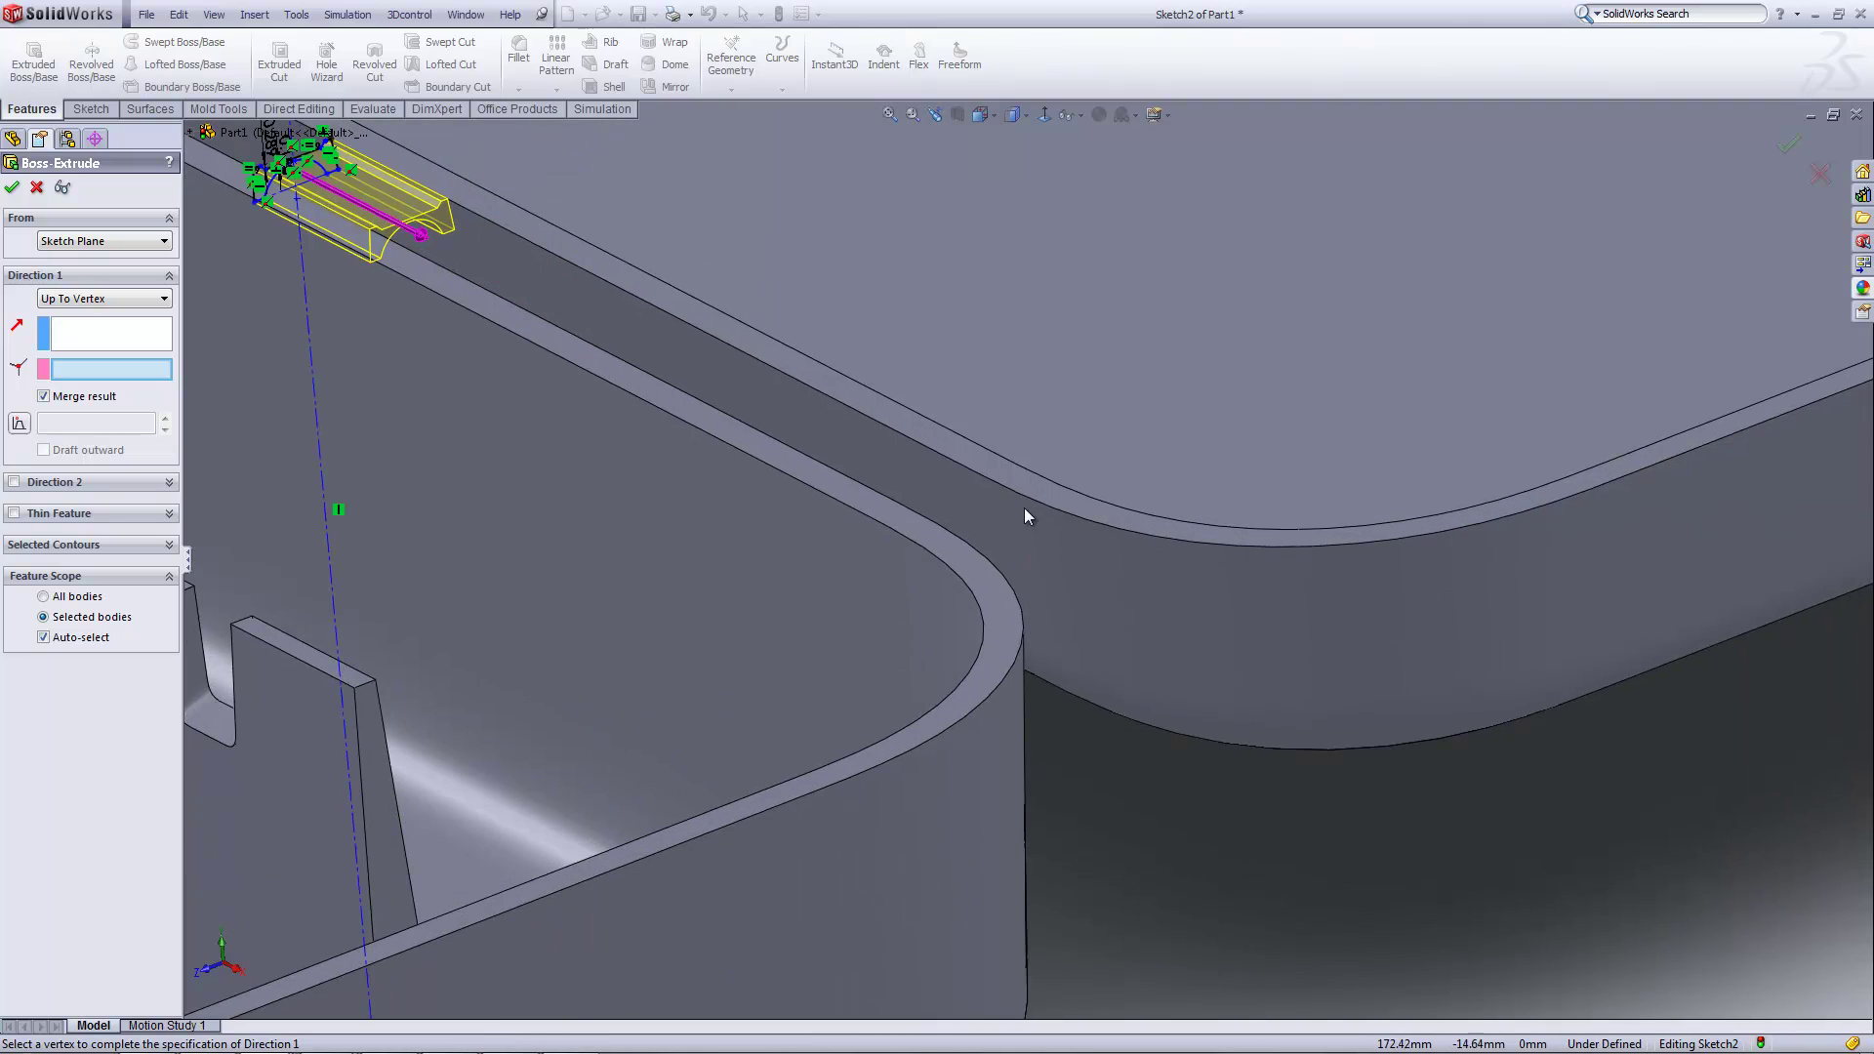
click(969, 472)
scroll(973, 485, up, 6)
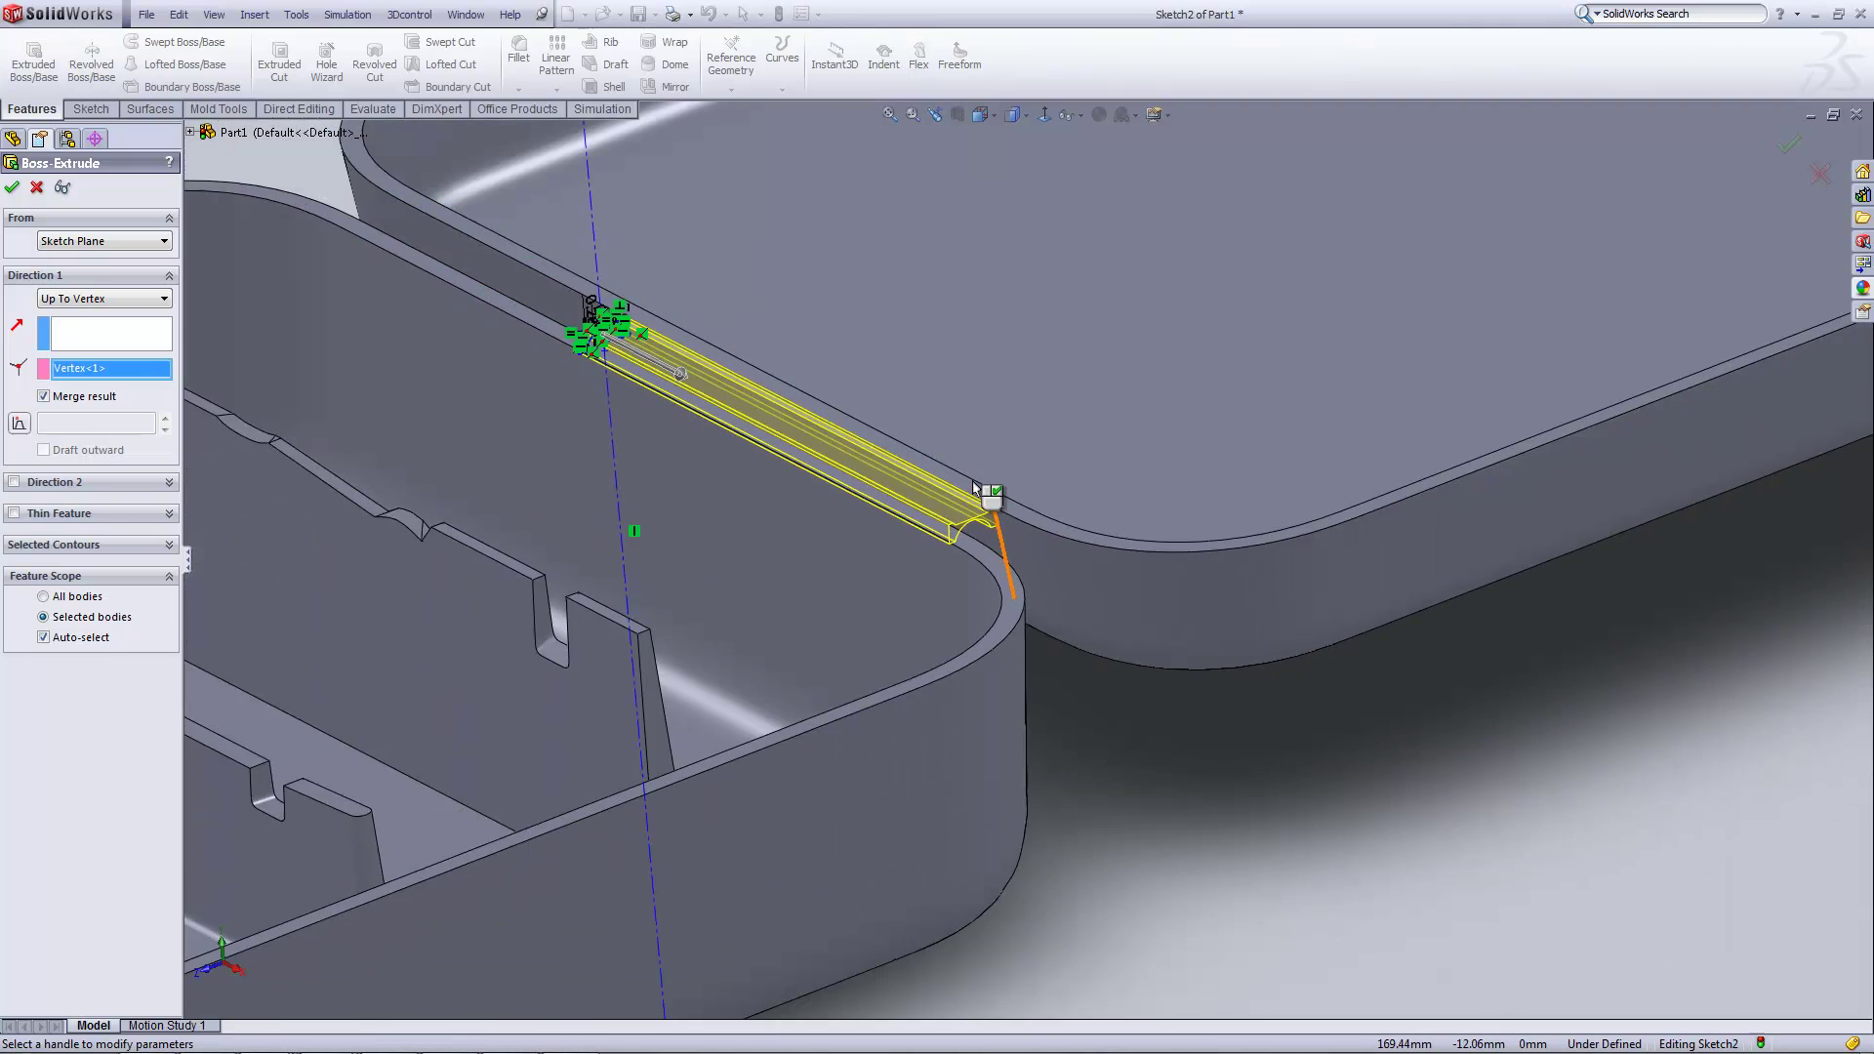
- Enable Direction 2 of the extrusion, set it Up To Vertex at the rim edge's opposite end, and complete the hinge
click(13, 482)
click(130, 506)
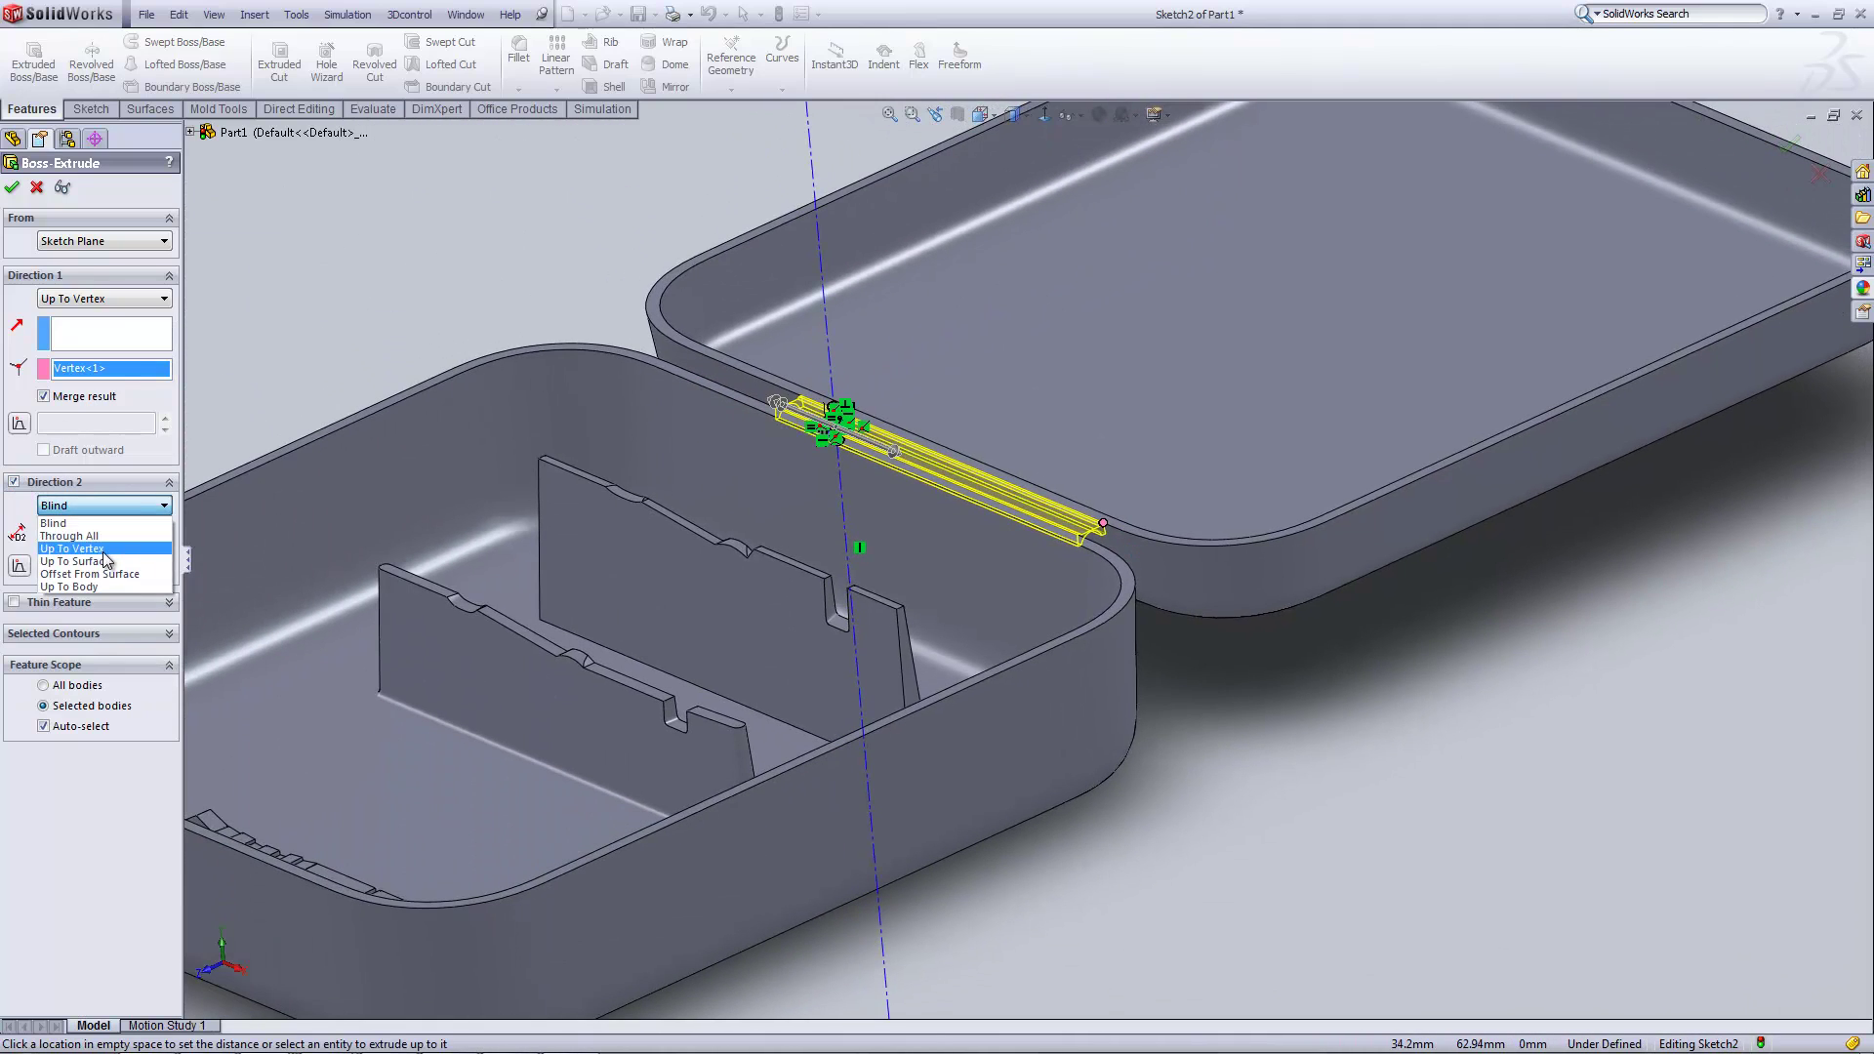
click(98, 566)
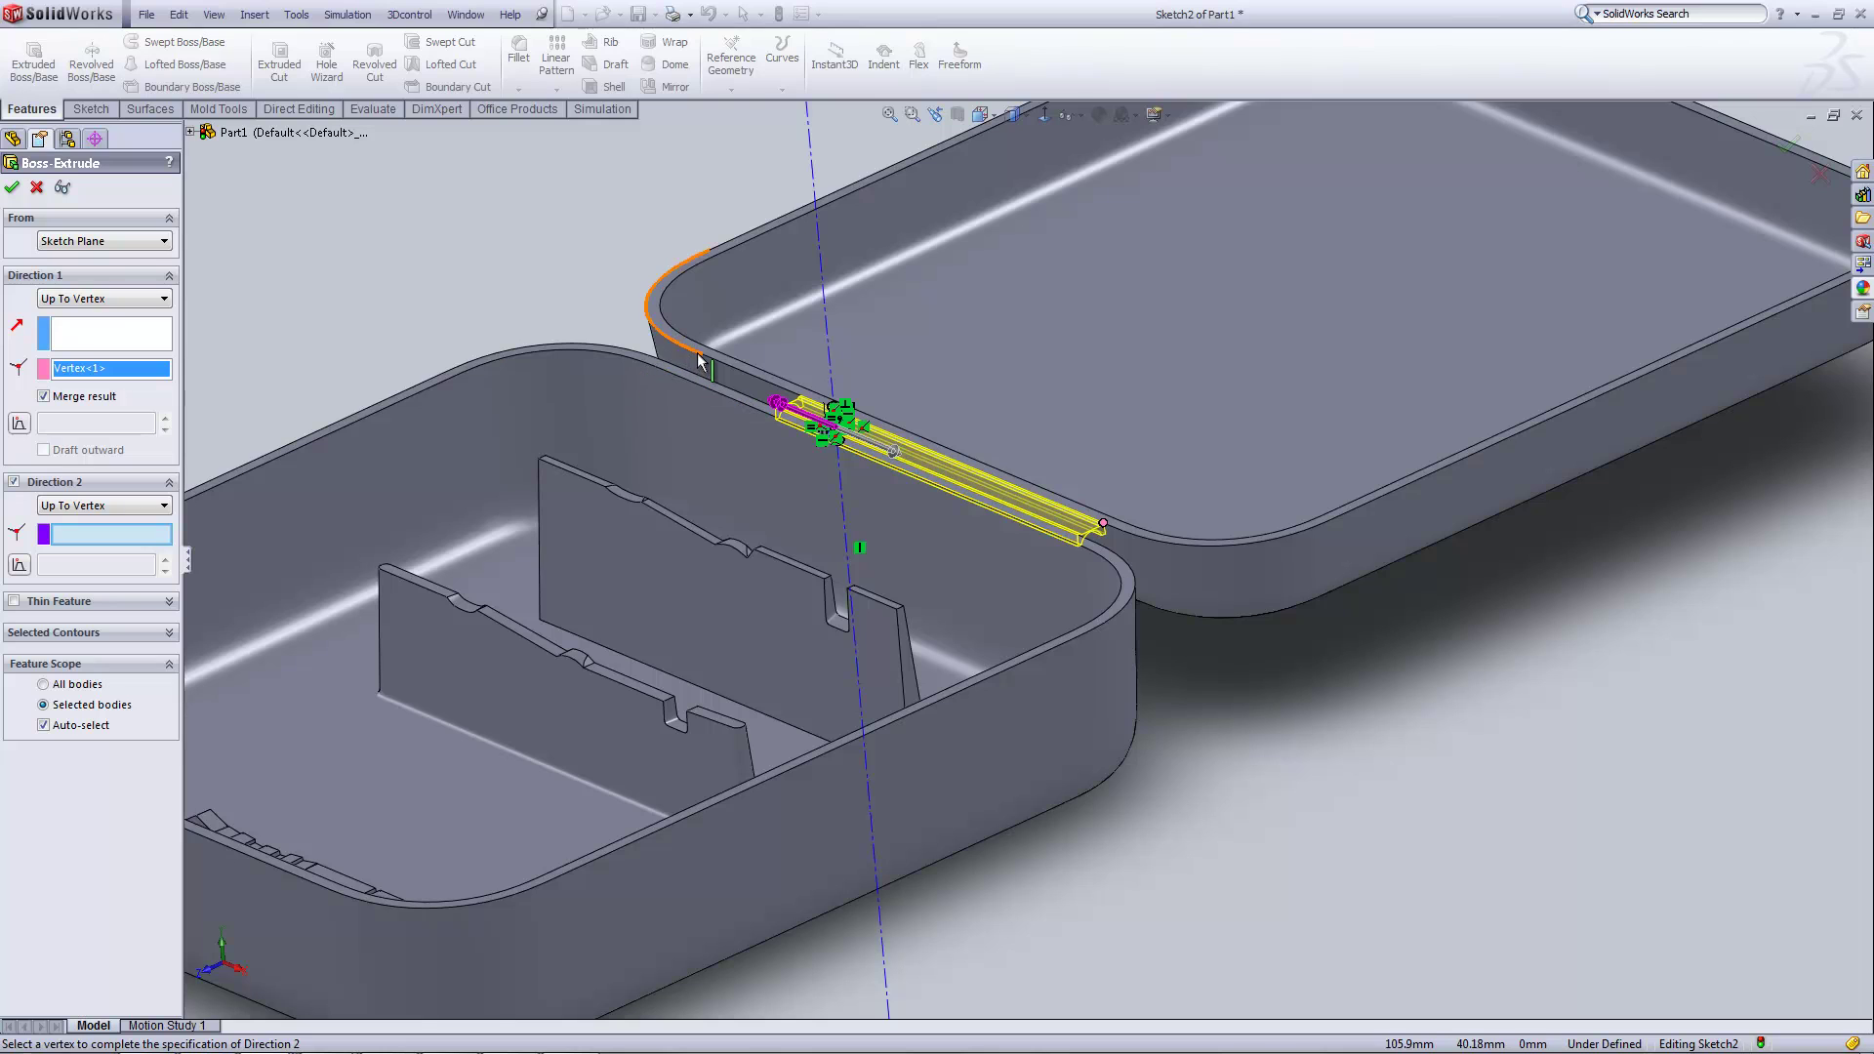
click(704, 355)
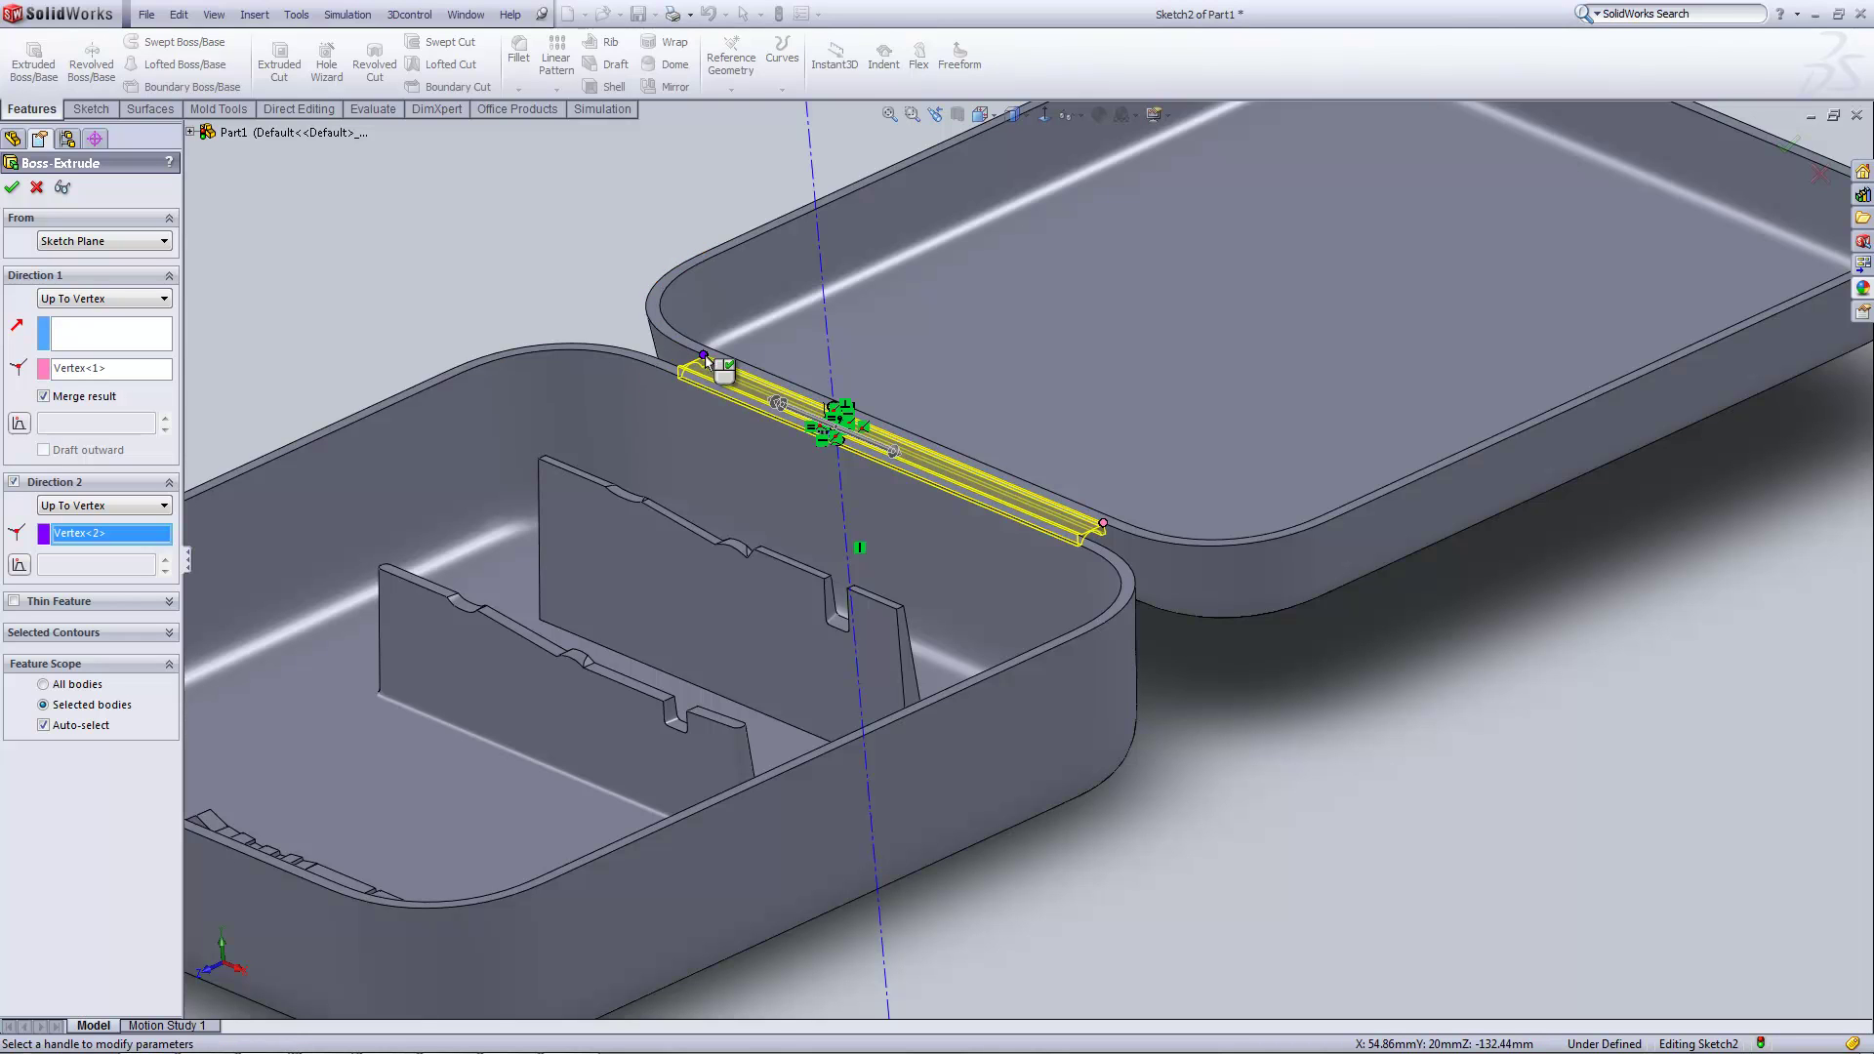
right_click(705, 357)
- Examine the hinge's end profile and how it joins the two case halves, close up and in the overall view
scroll(905, 521, up, 3)
scroll(1270, 779, down, 8)
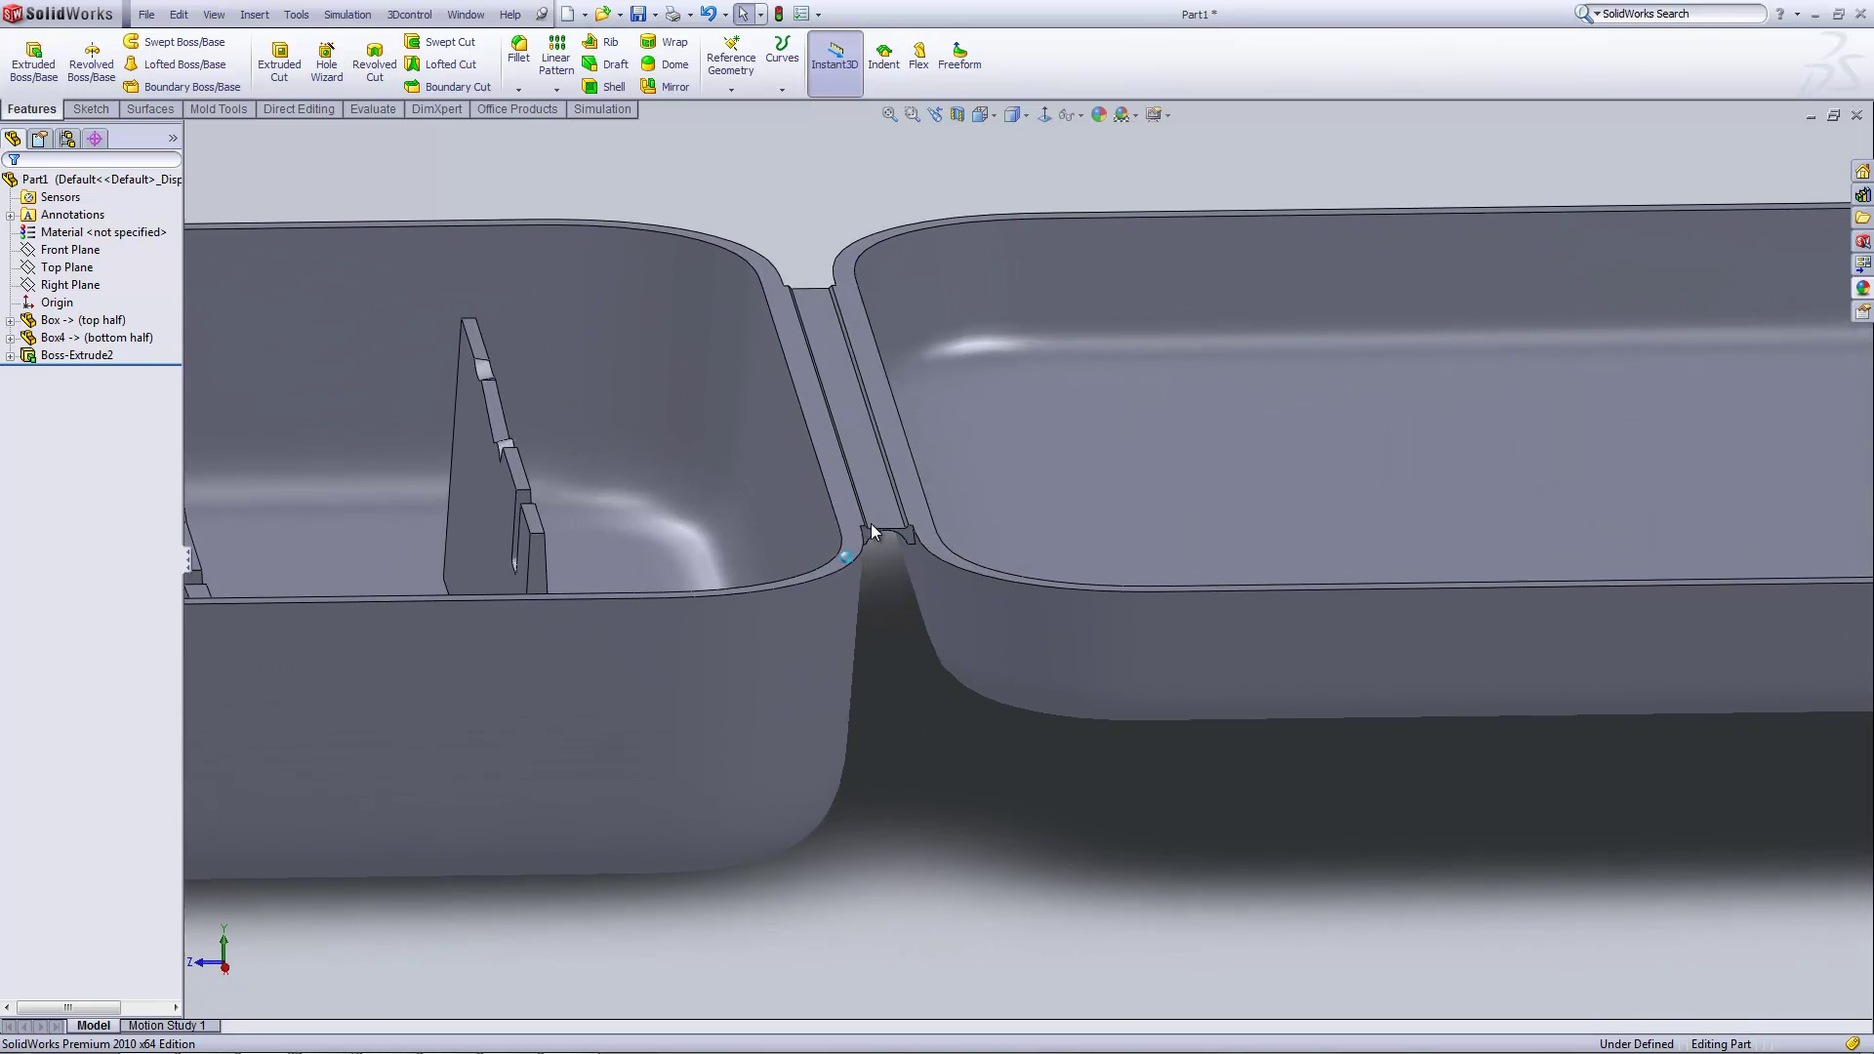
scroll(816, 581, up, 5)
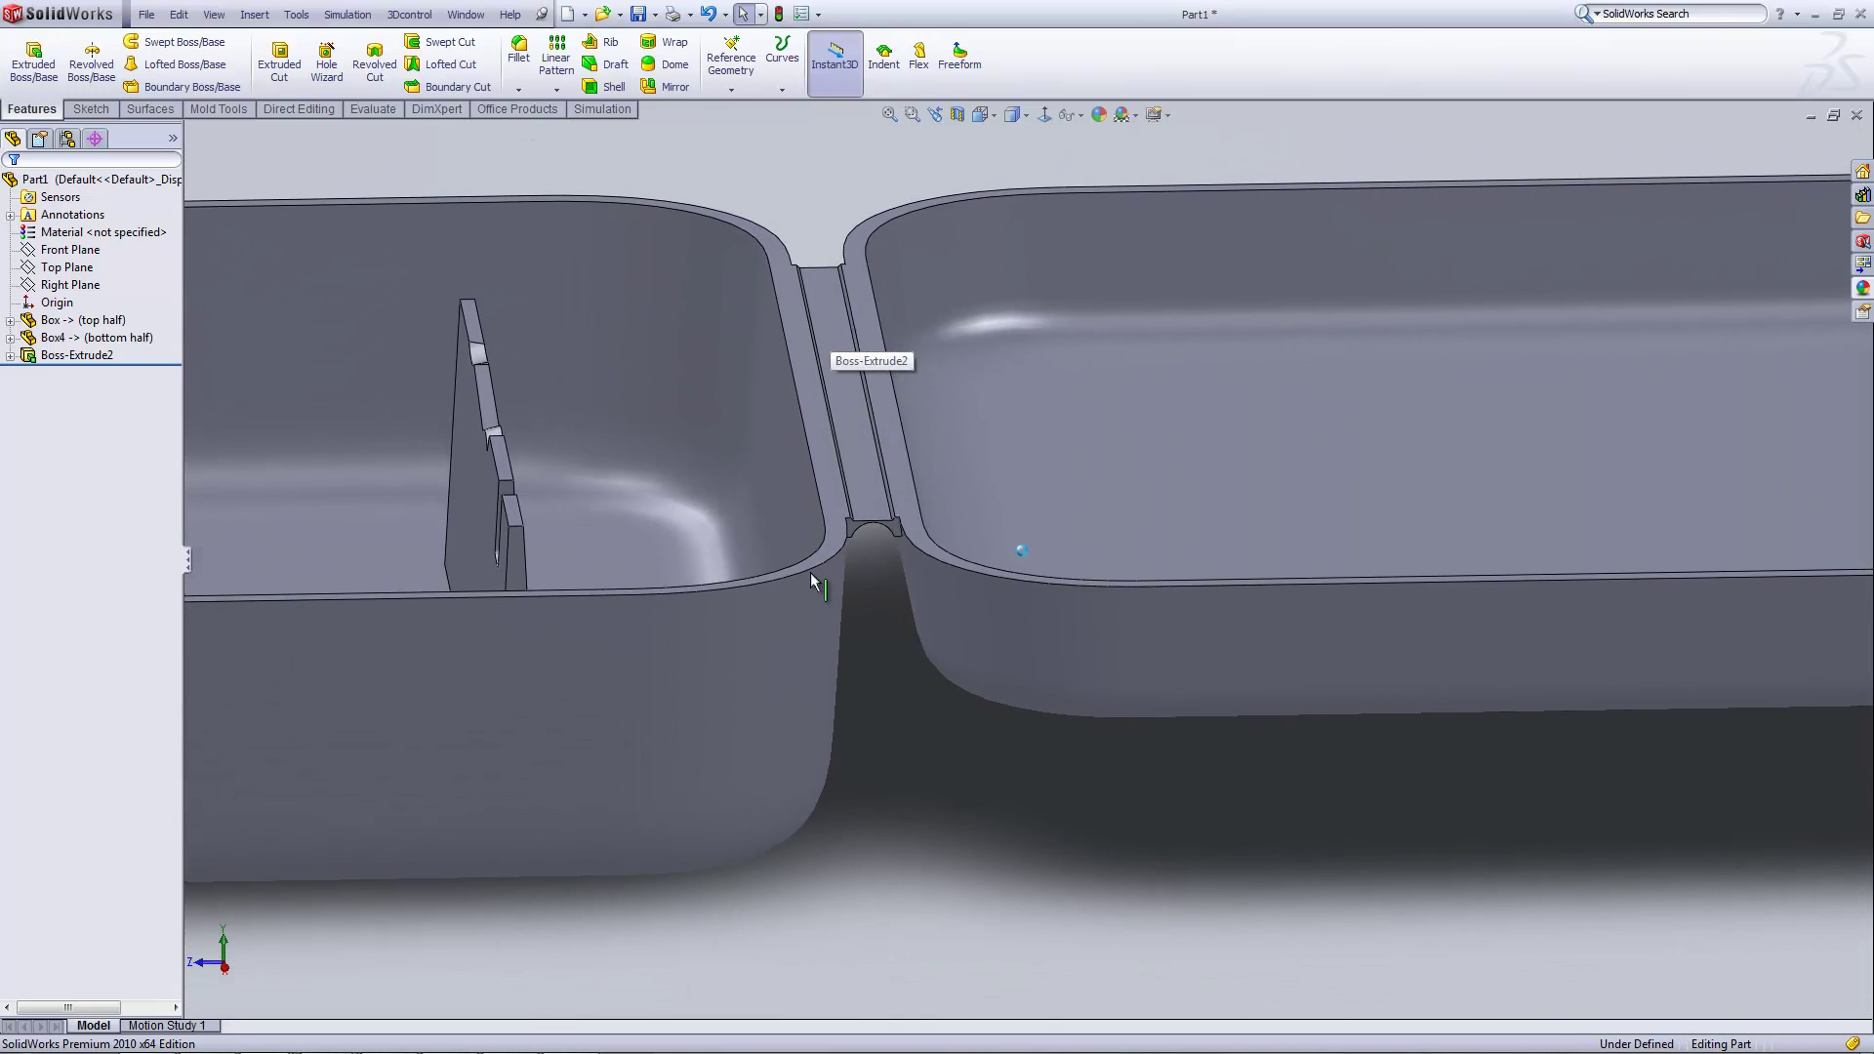
scroll(1022, 592, down, 5)
scroll(1023, 593, up, 4)
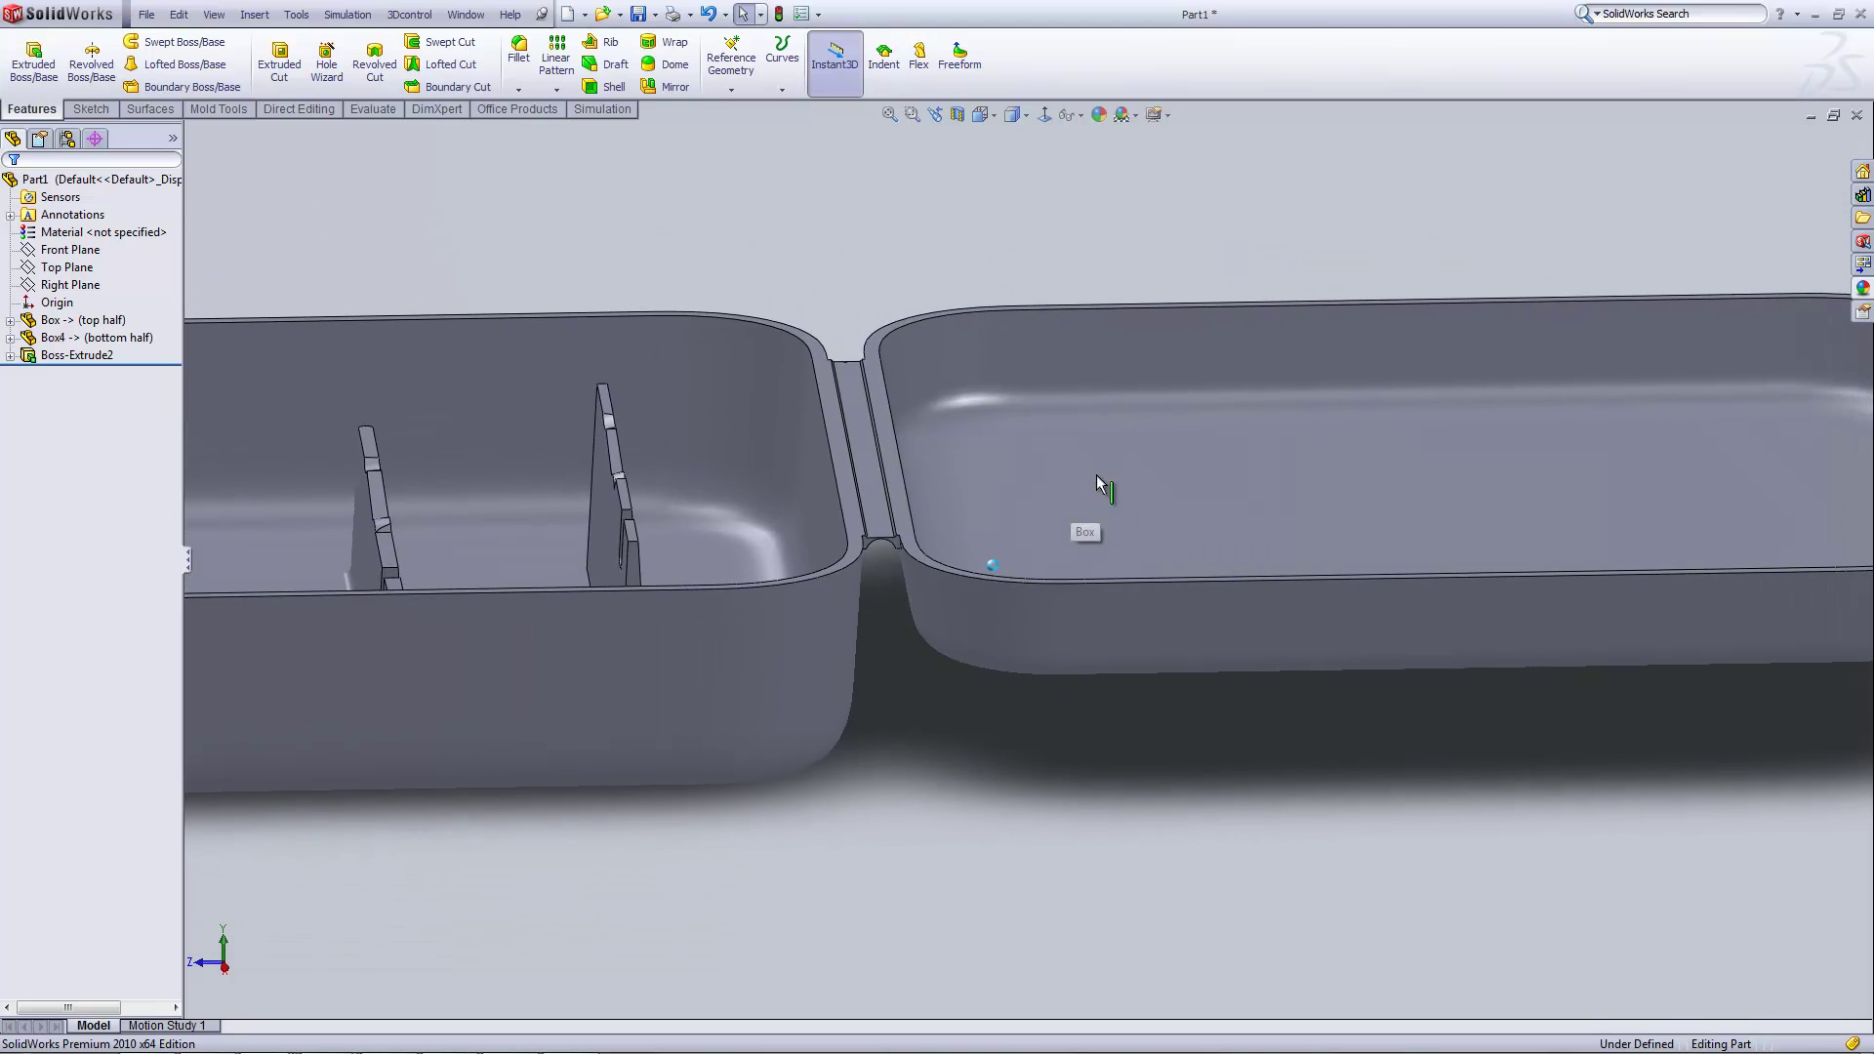
scroll(719, 536, up, 3)
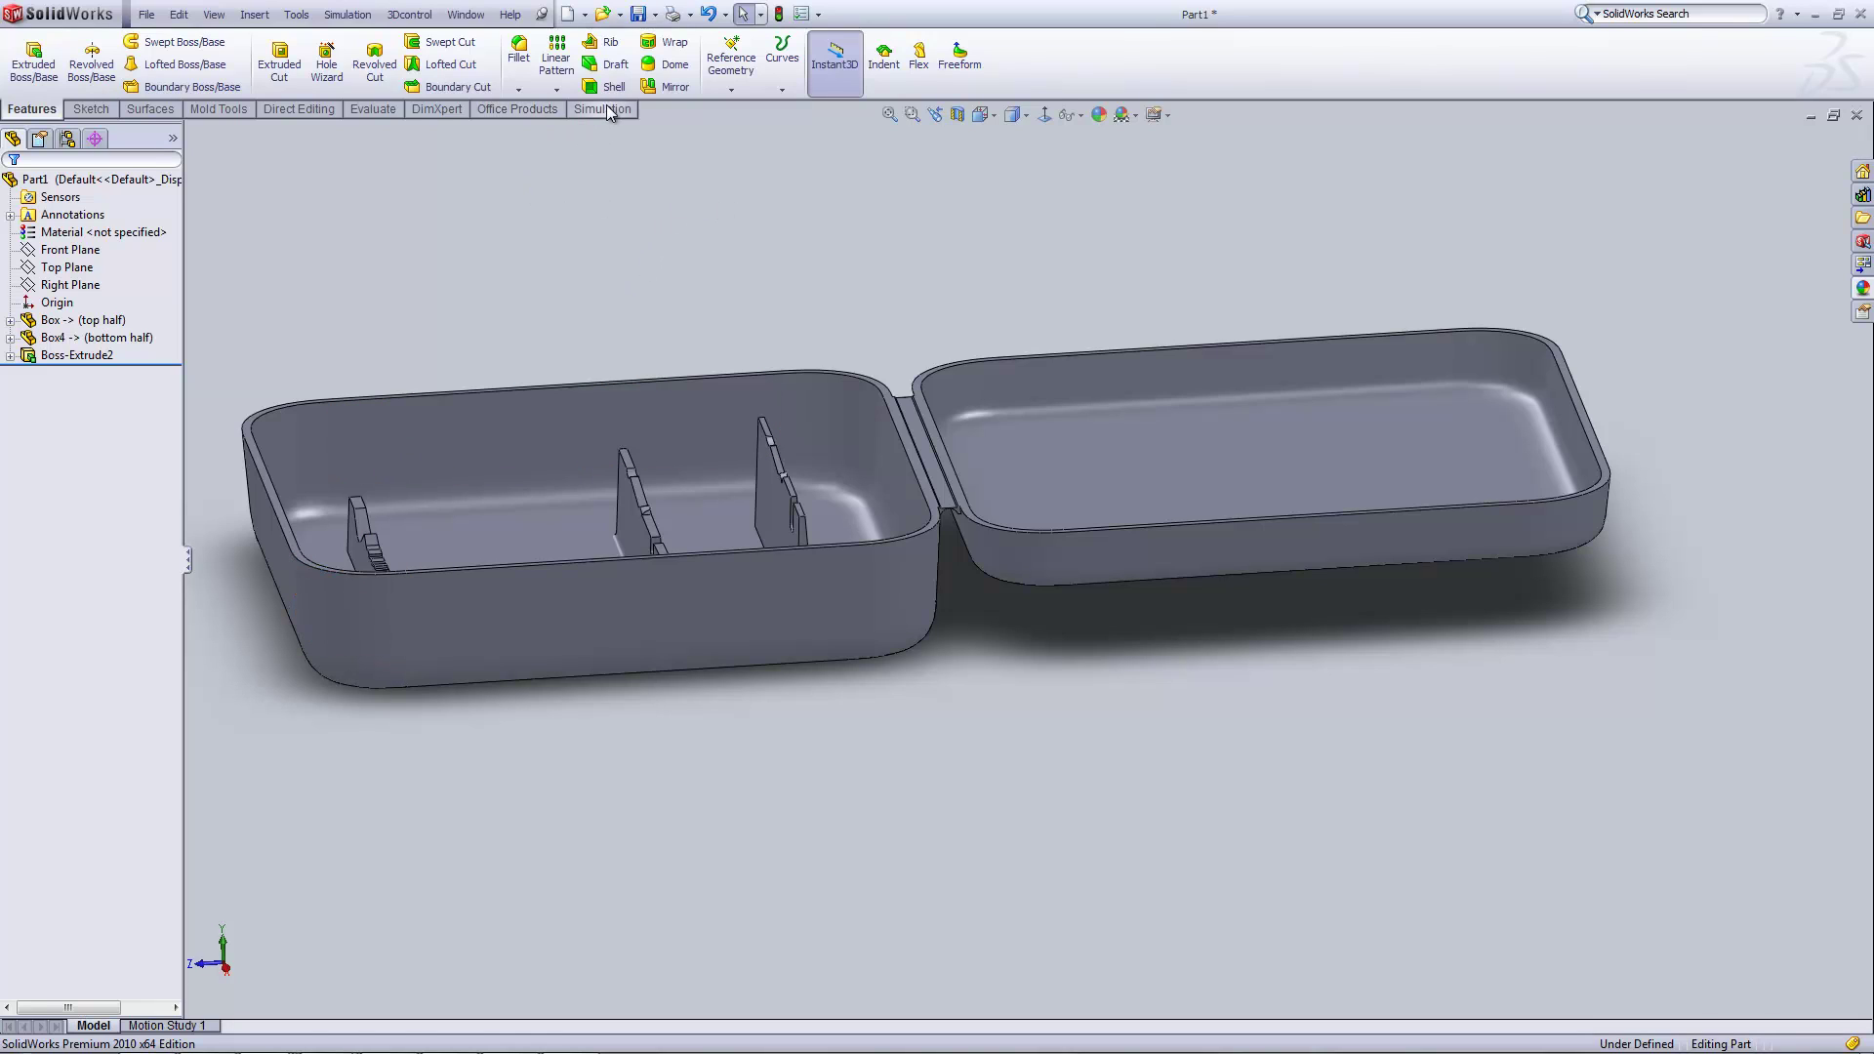
click(507, 109)
click(35, 61)
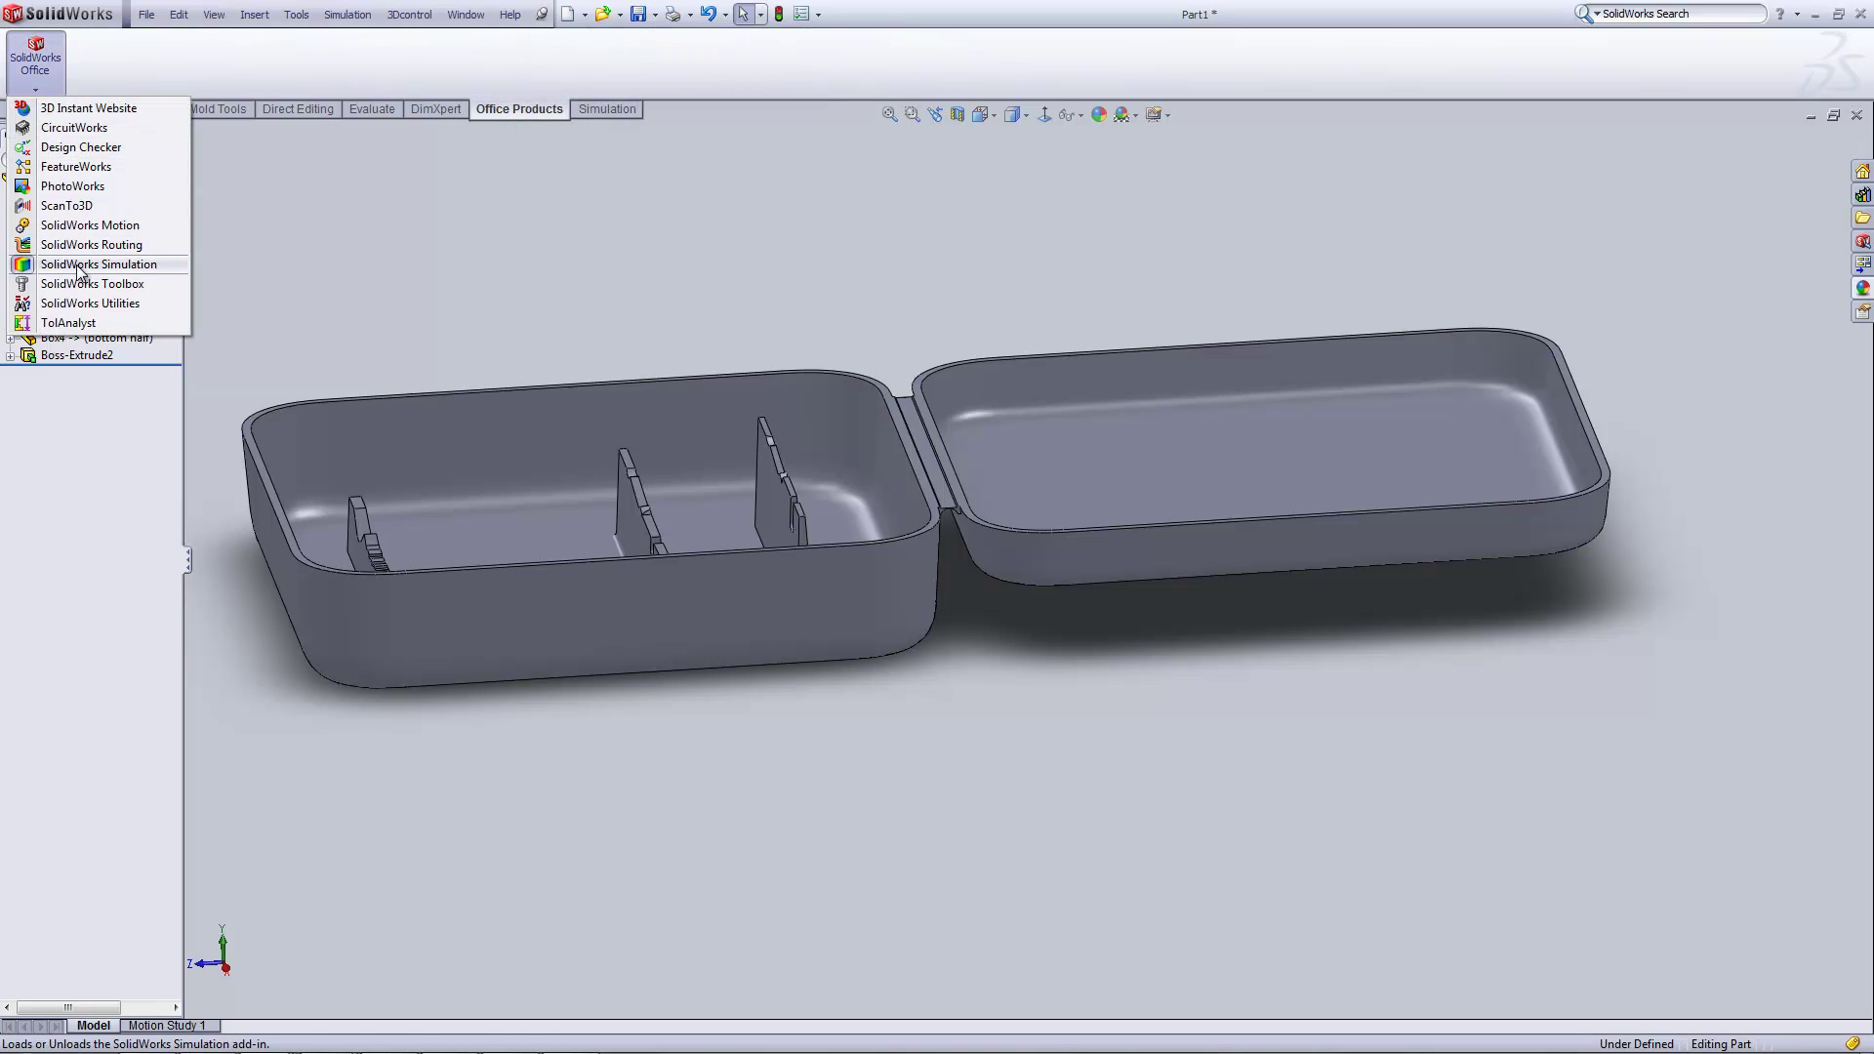
click(718, 63)
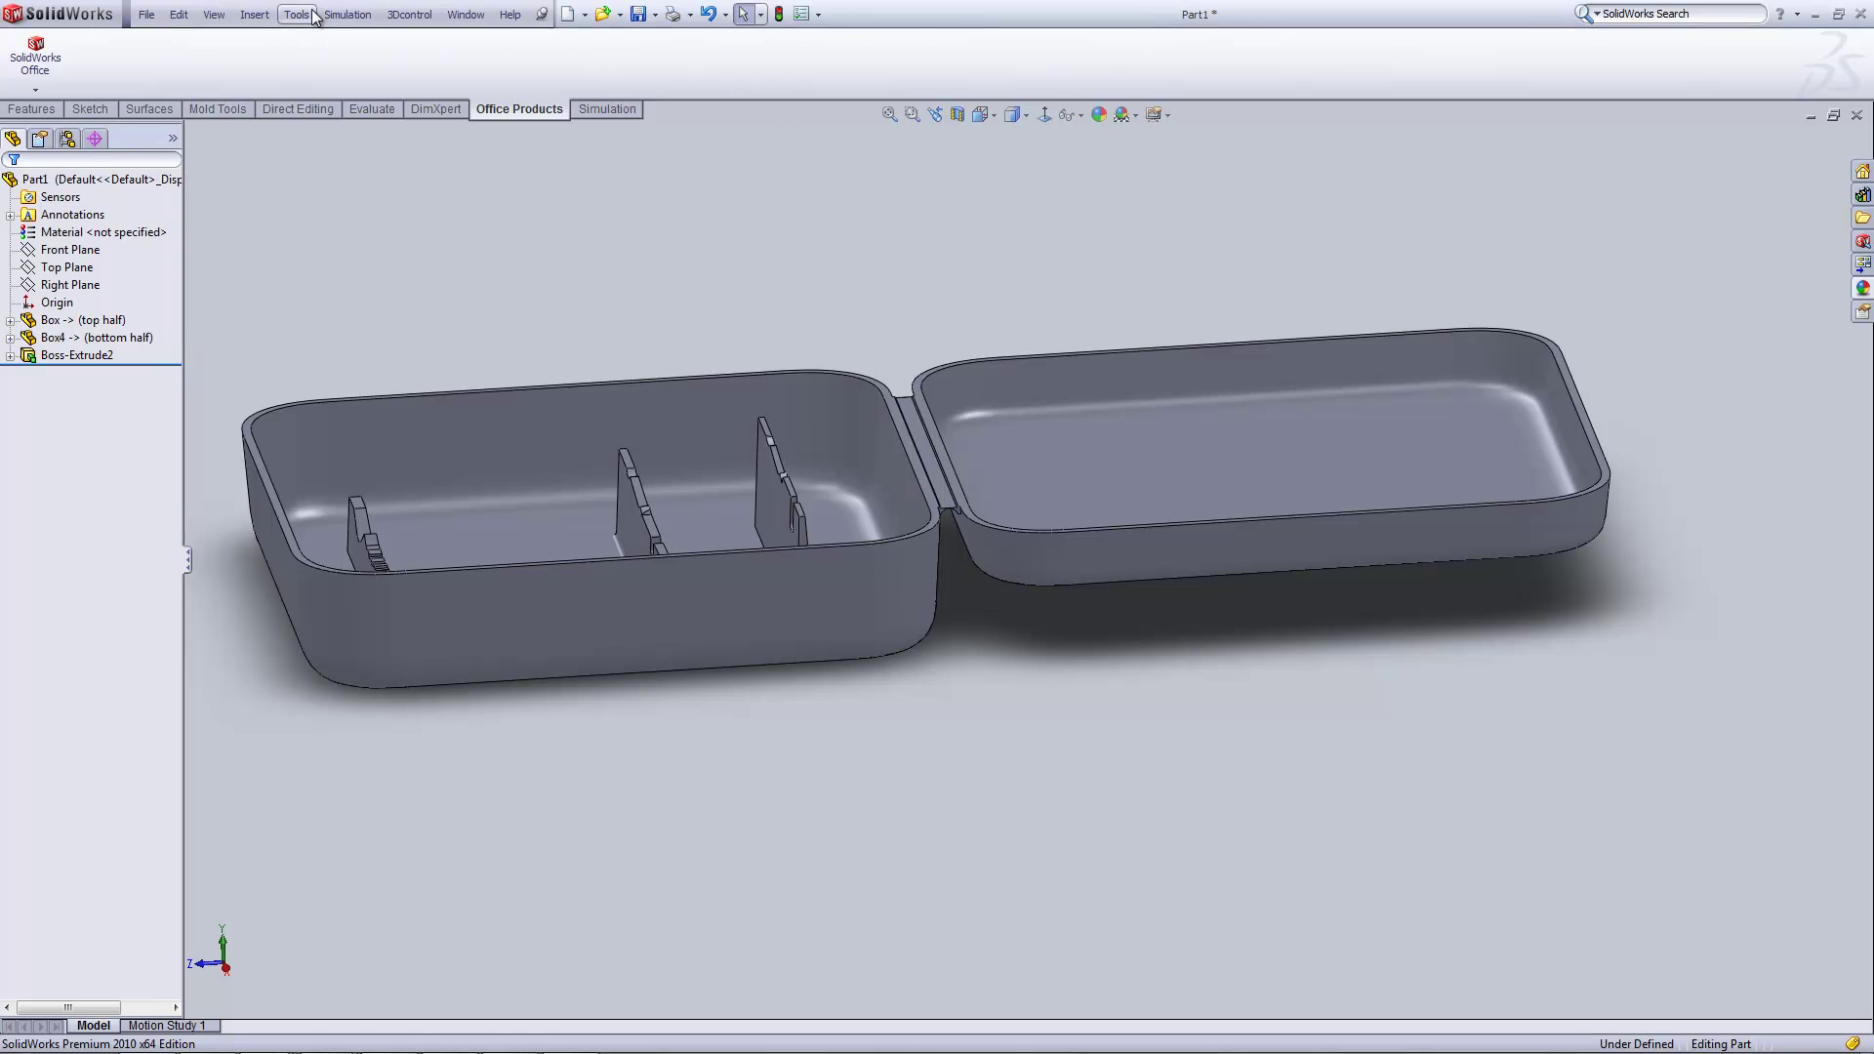
- Create a new static simulation study named Study 1 for the cutlery case
click(623, 109)
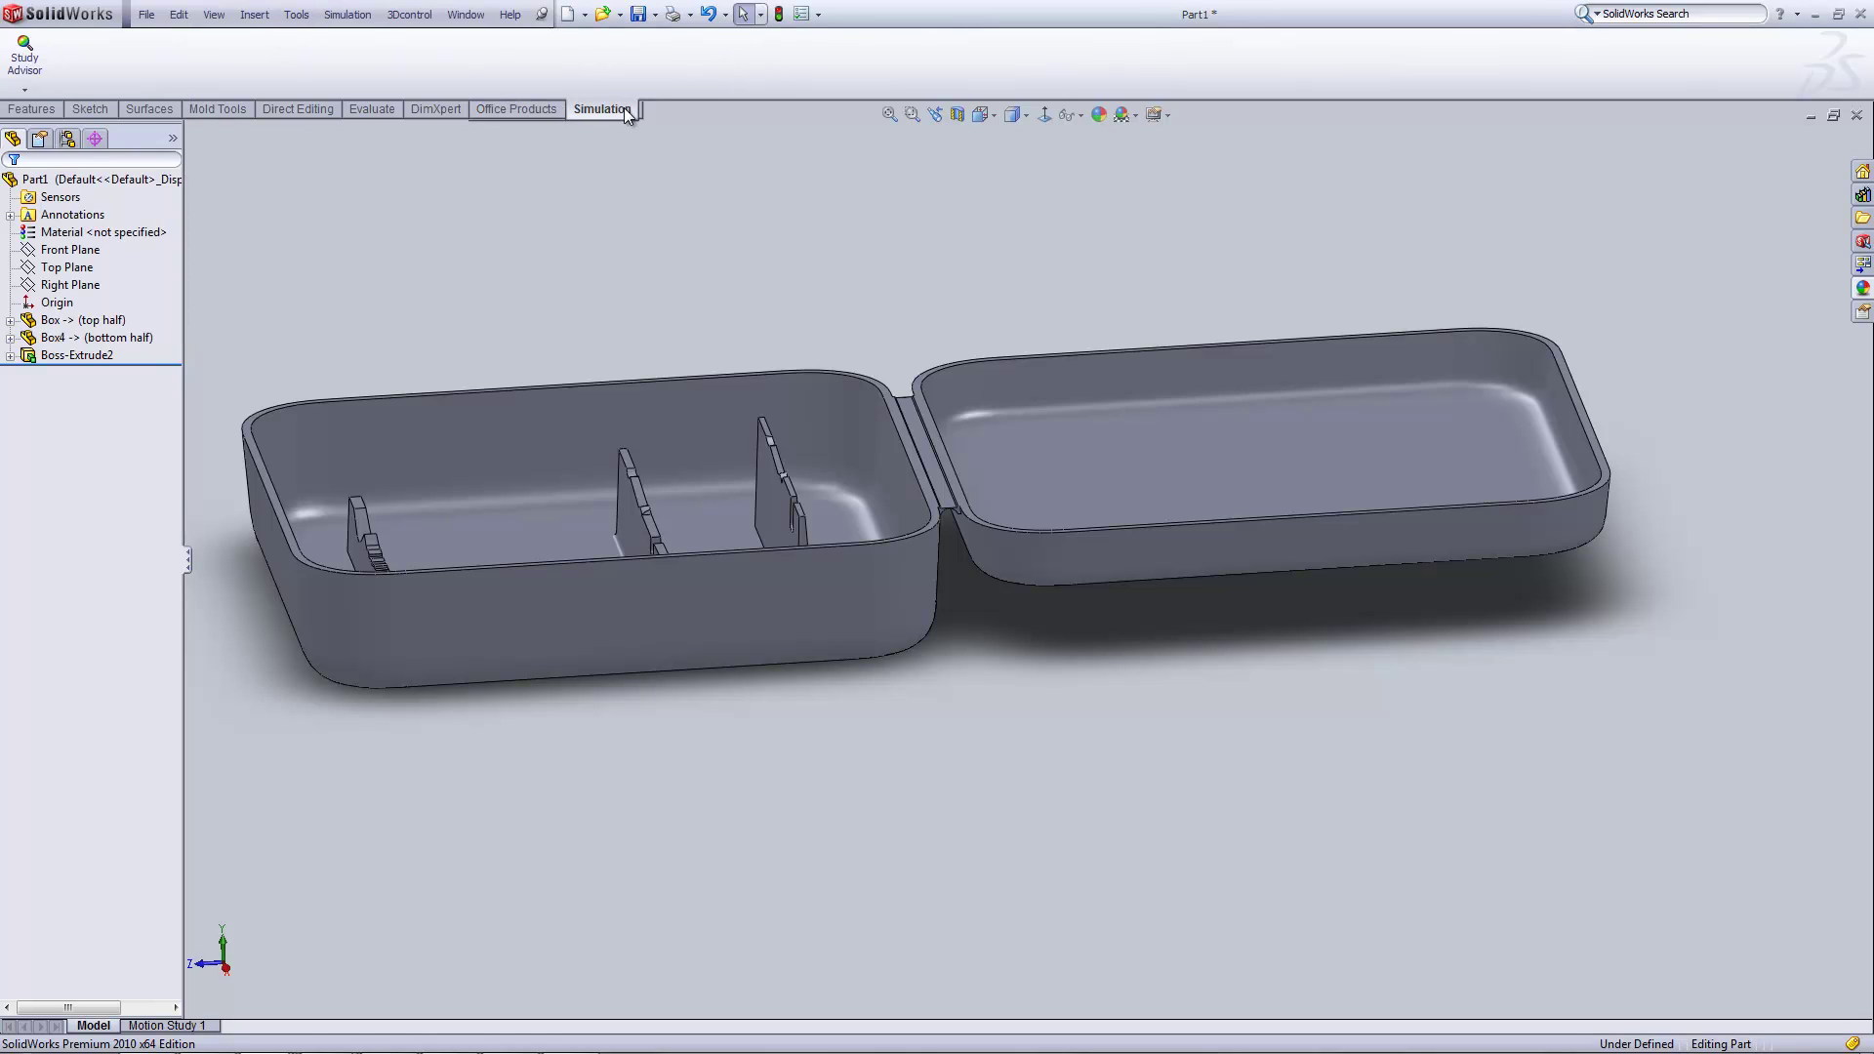
click(29, 90)
click(58, 128)
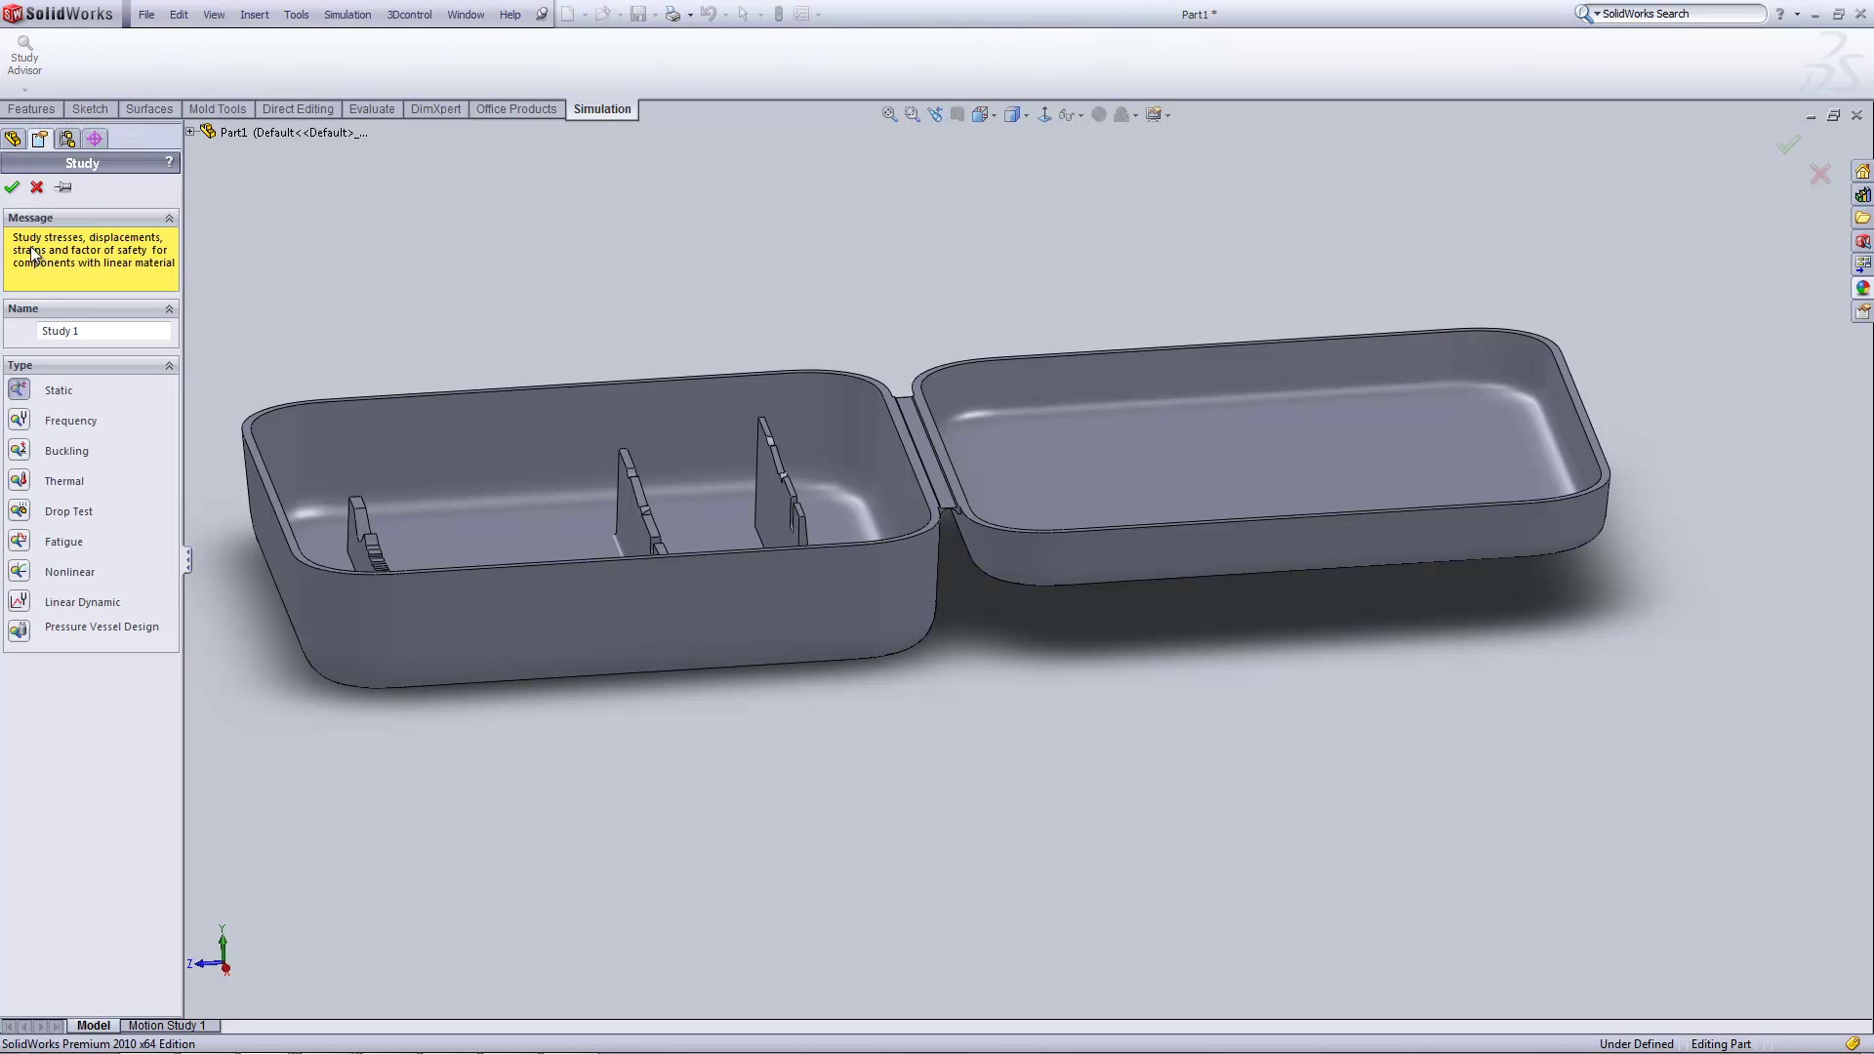
click(12, 188)
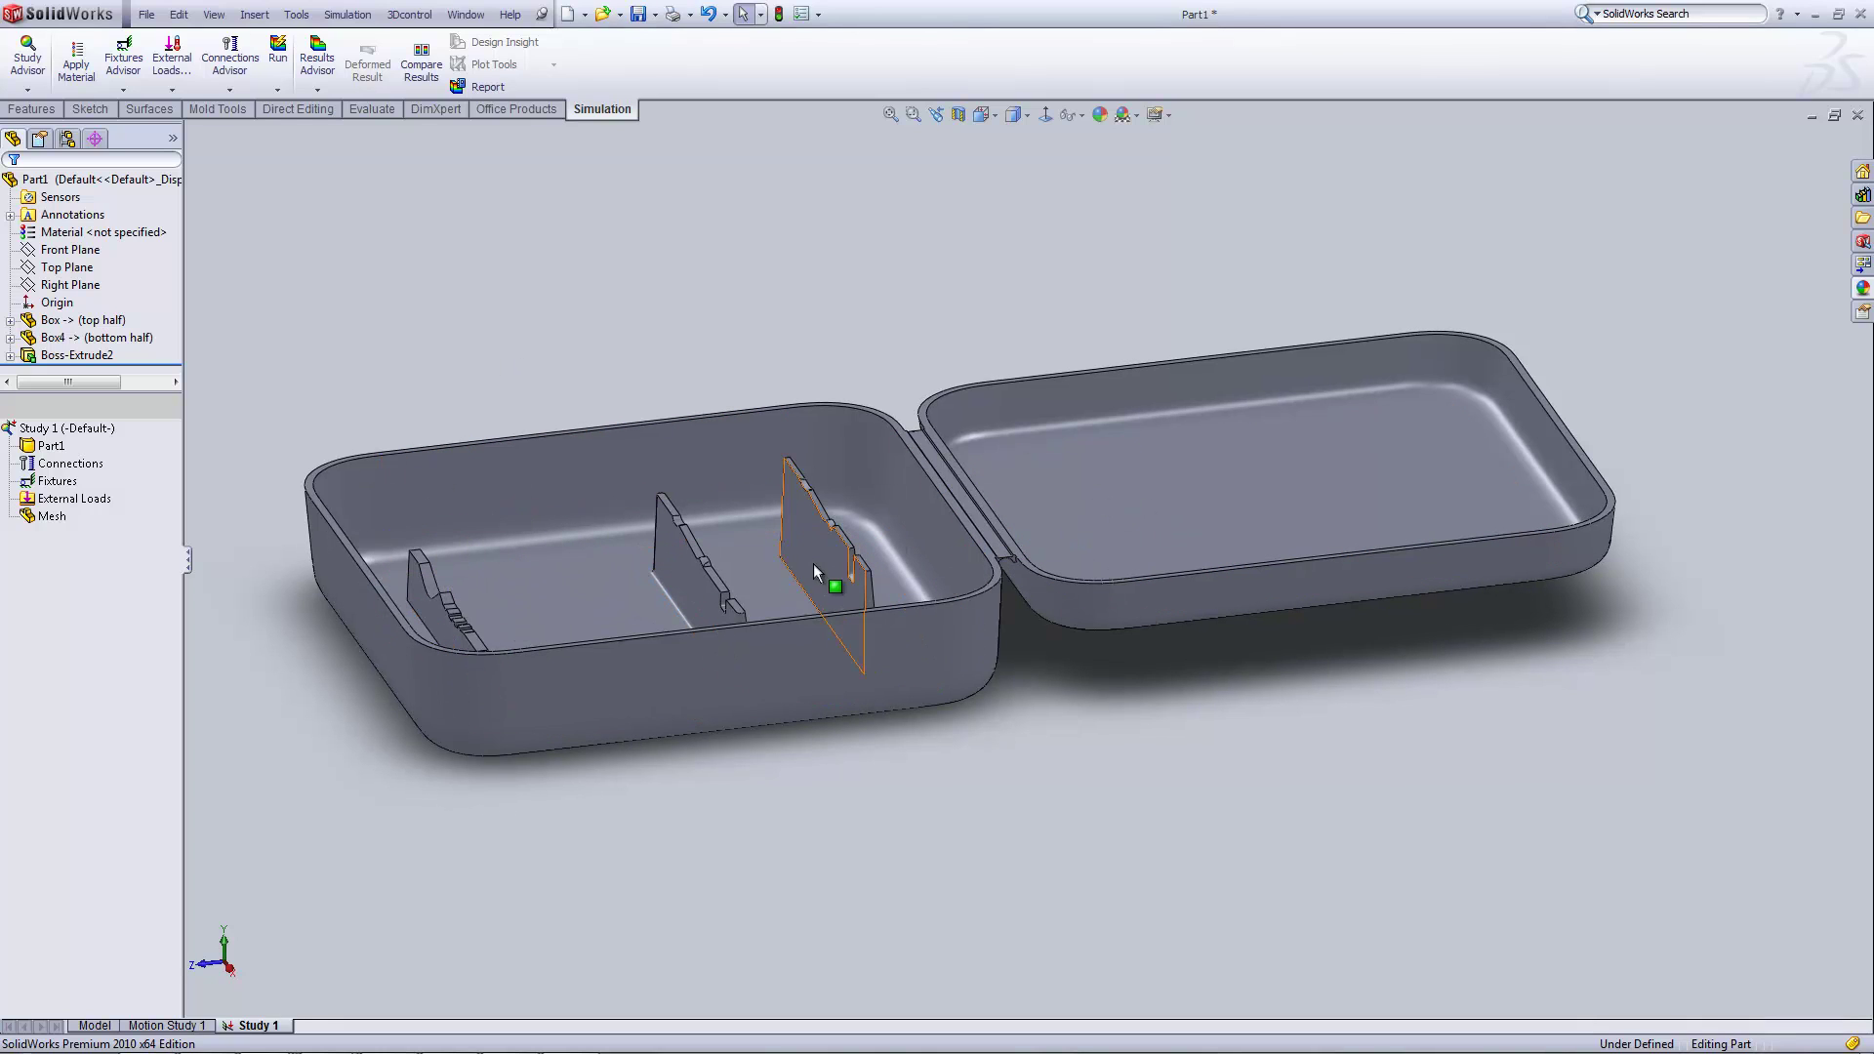
- Open the material library for Part1 in Study 1
click(57, 481)
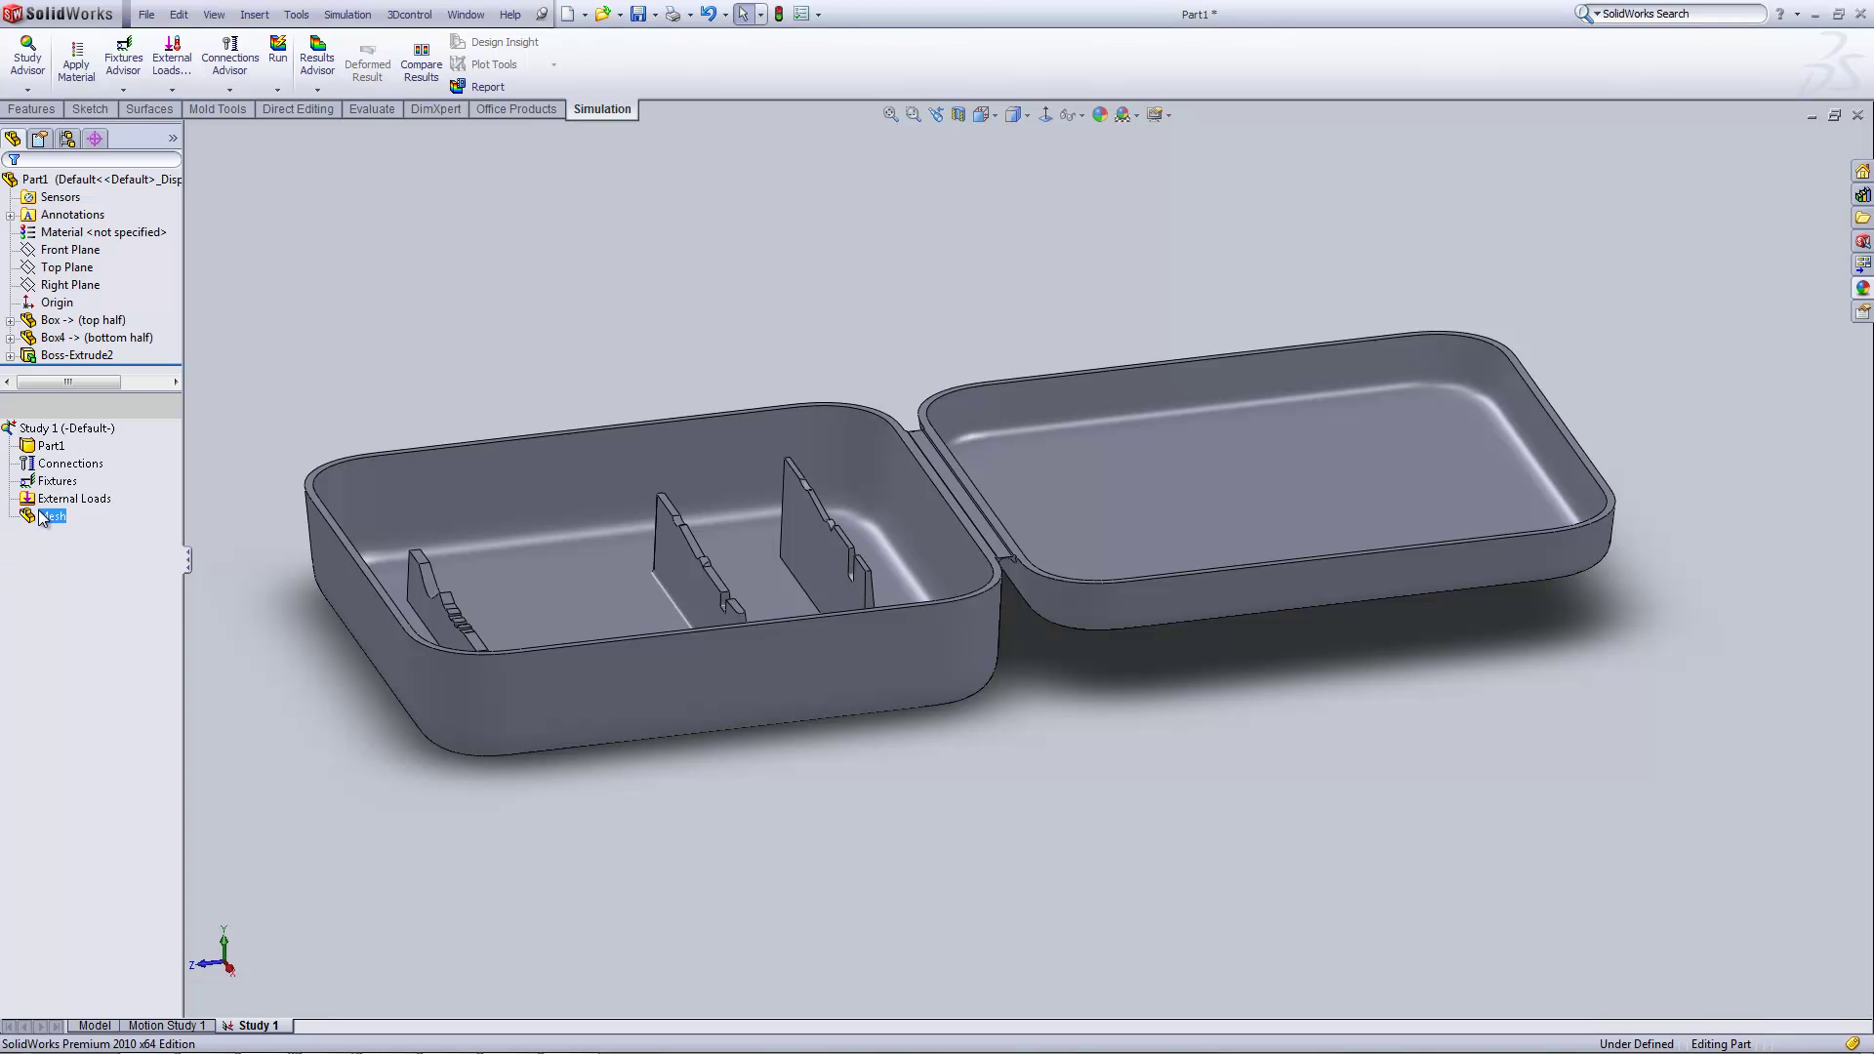
click(63, 500)
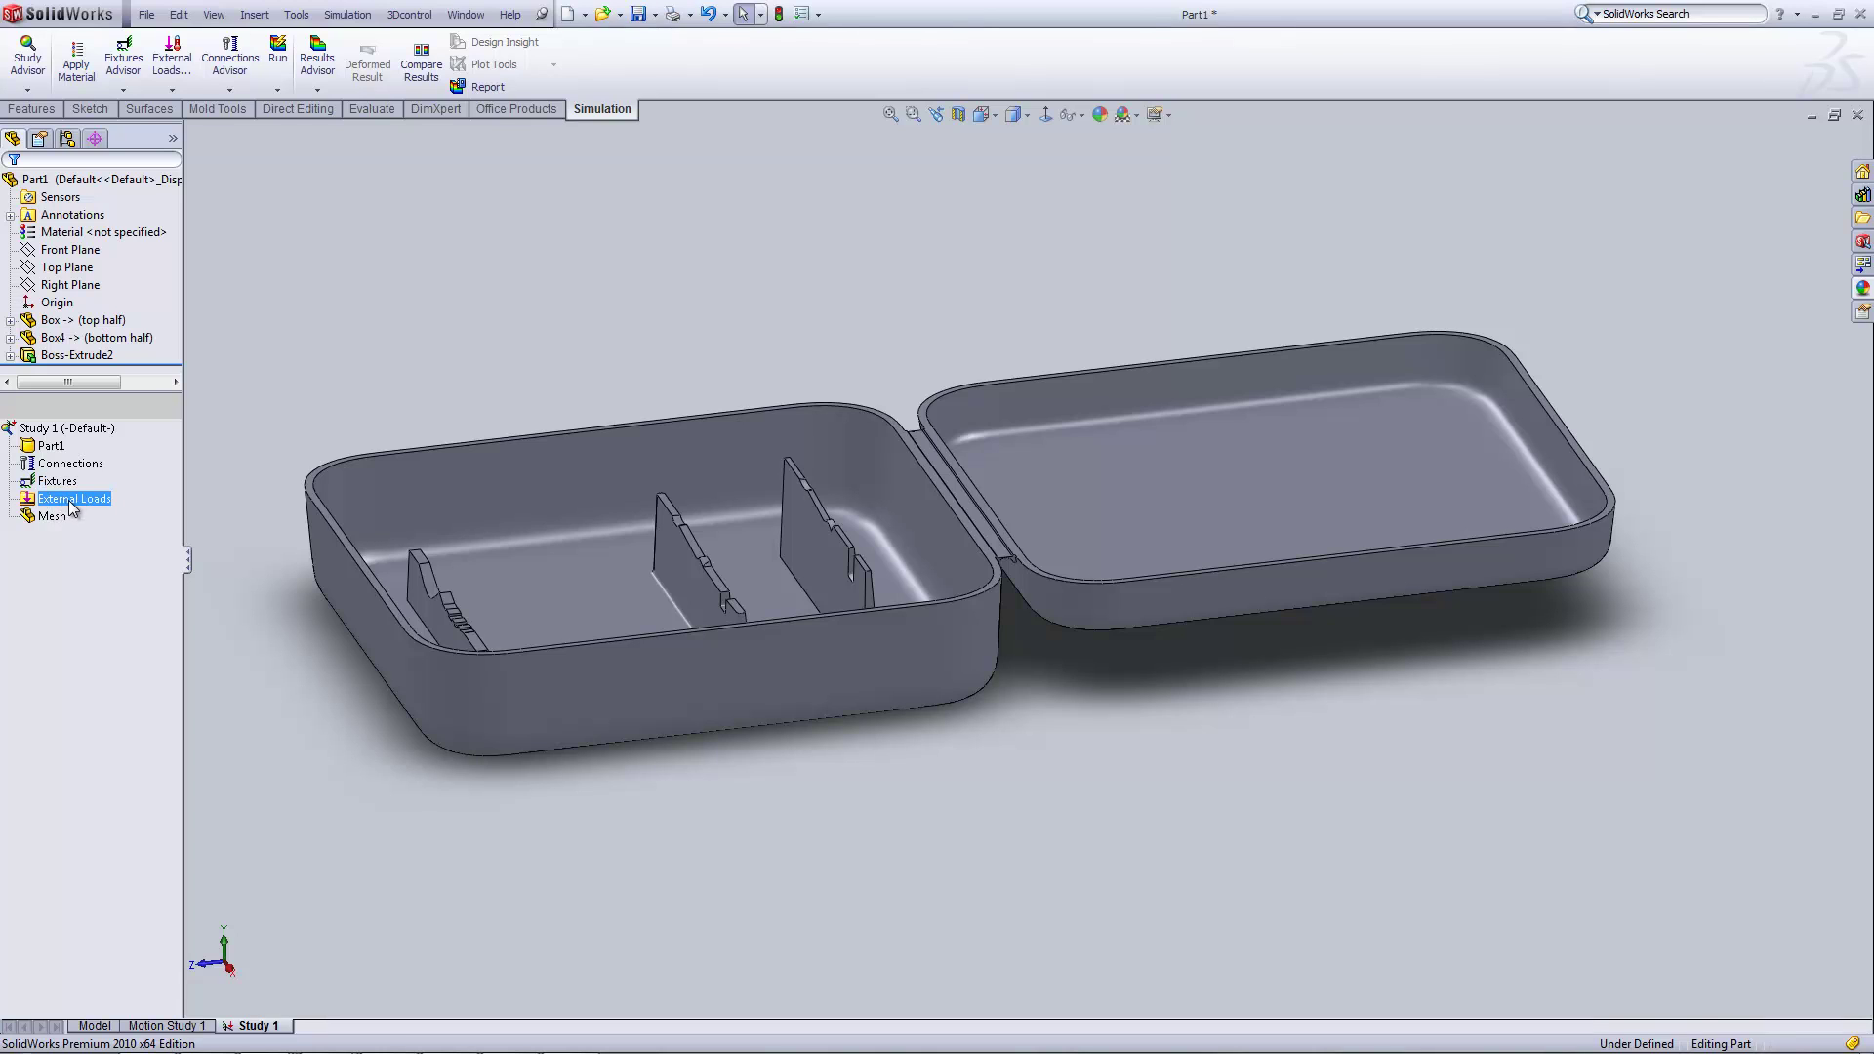
click(48, 447)
right_click(49, 450)
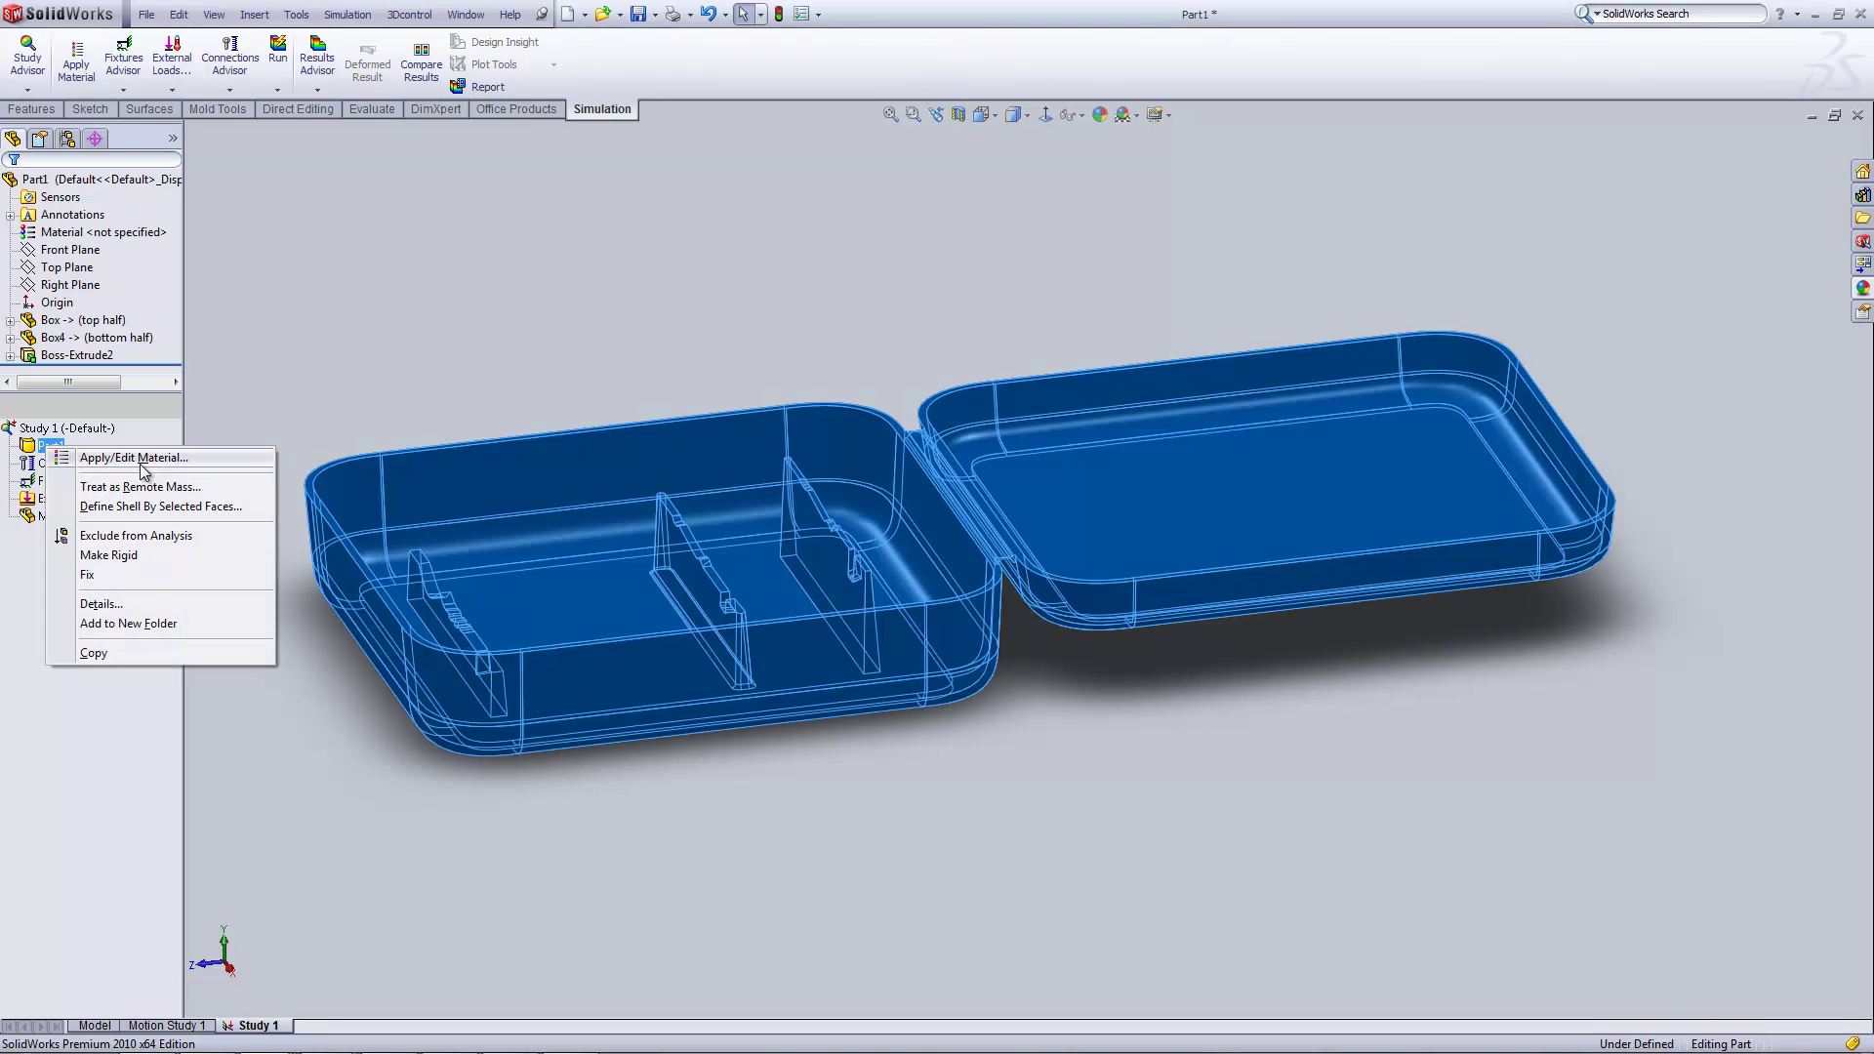
right_click(35, 447)
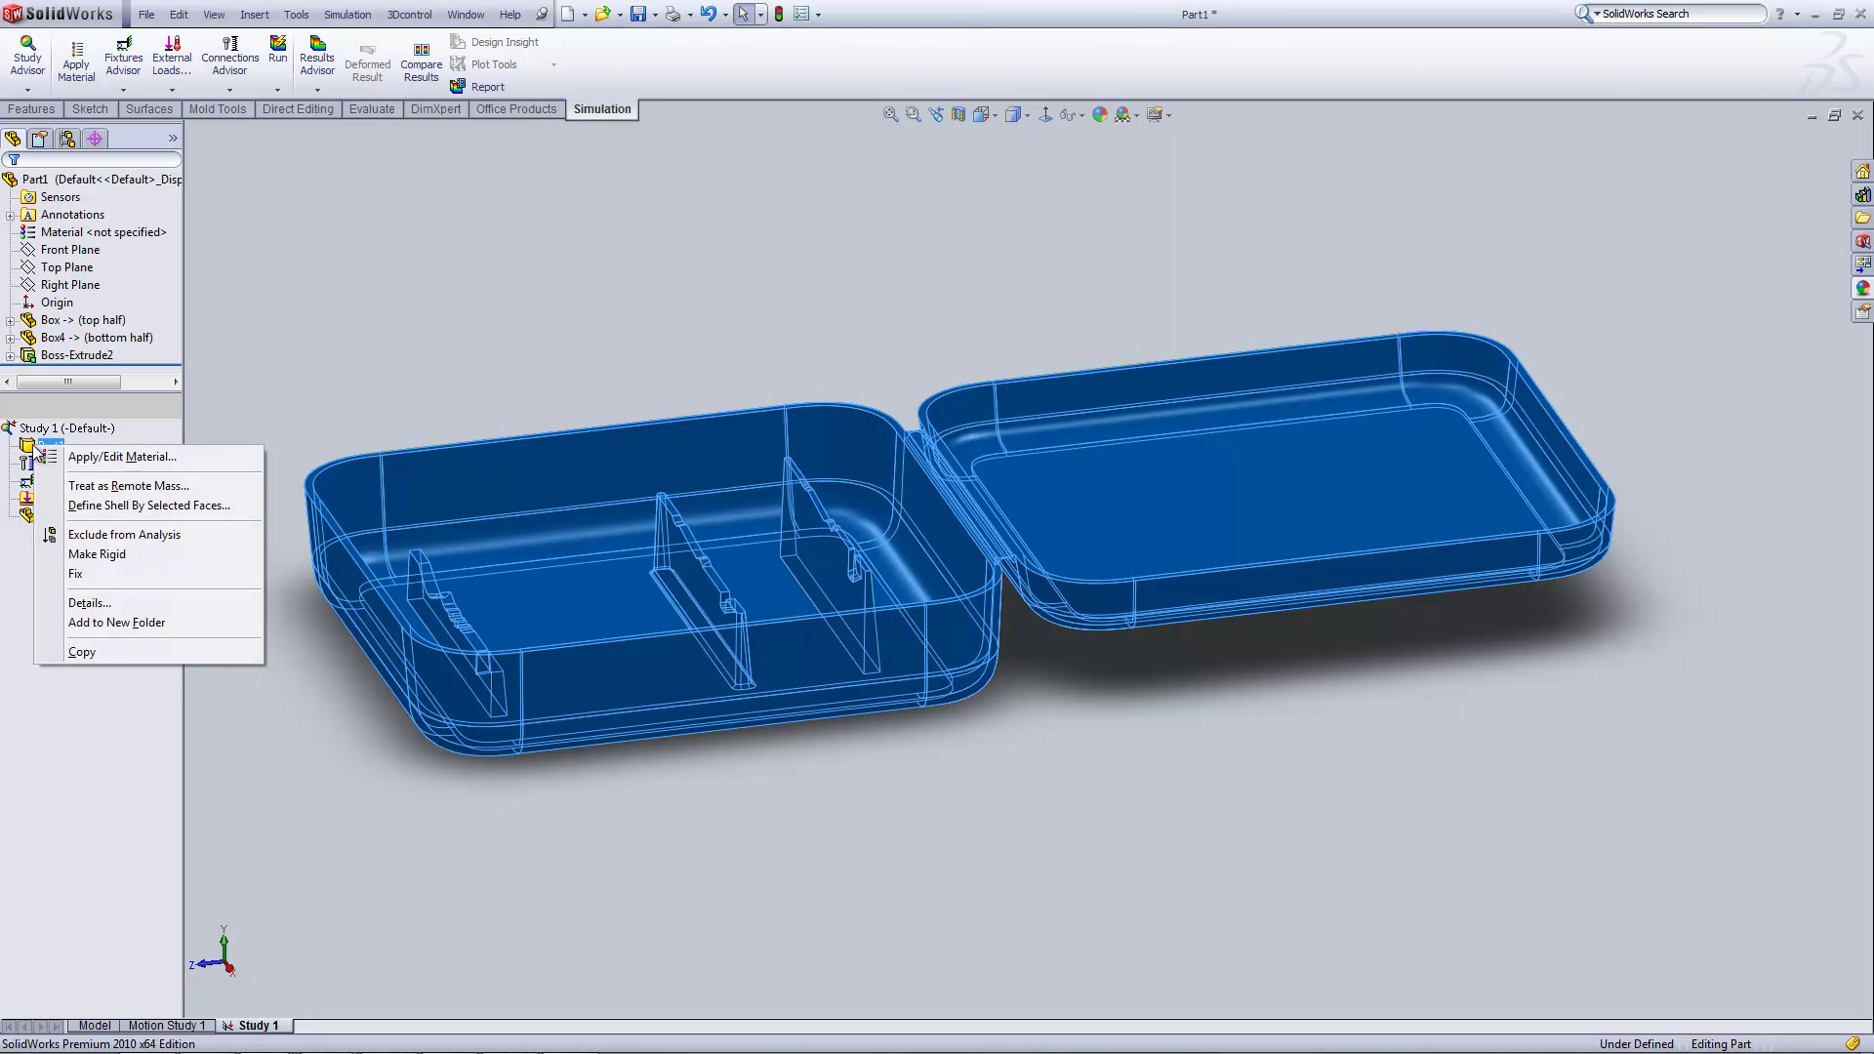
click(111, 461)
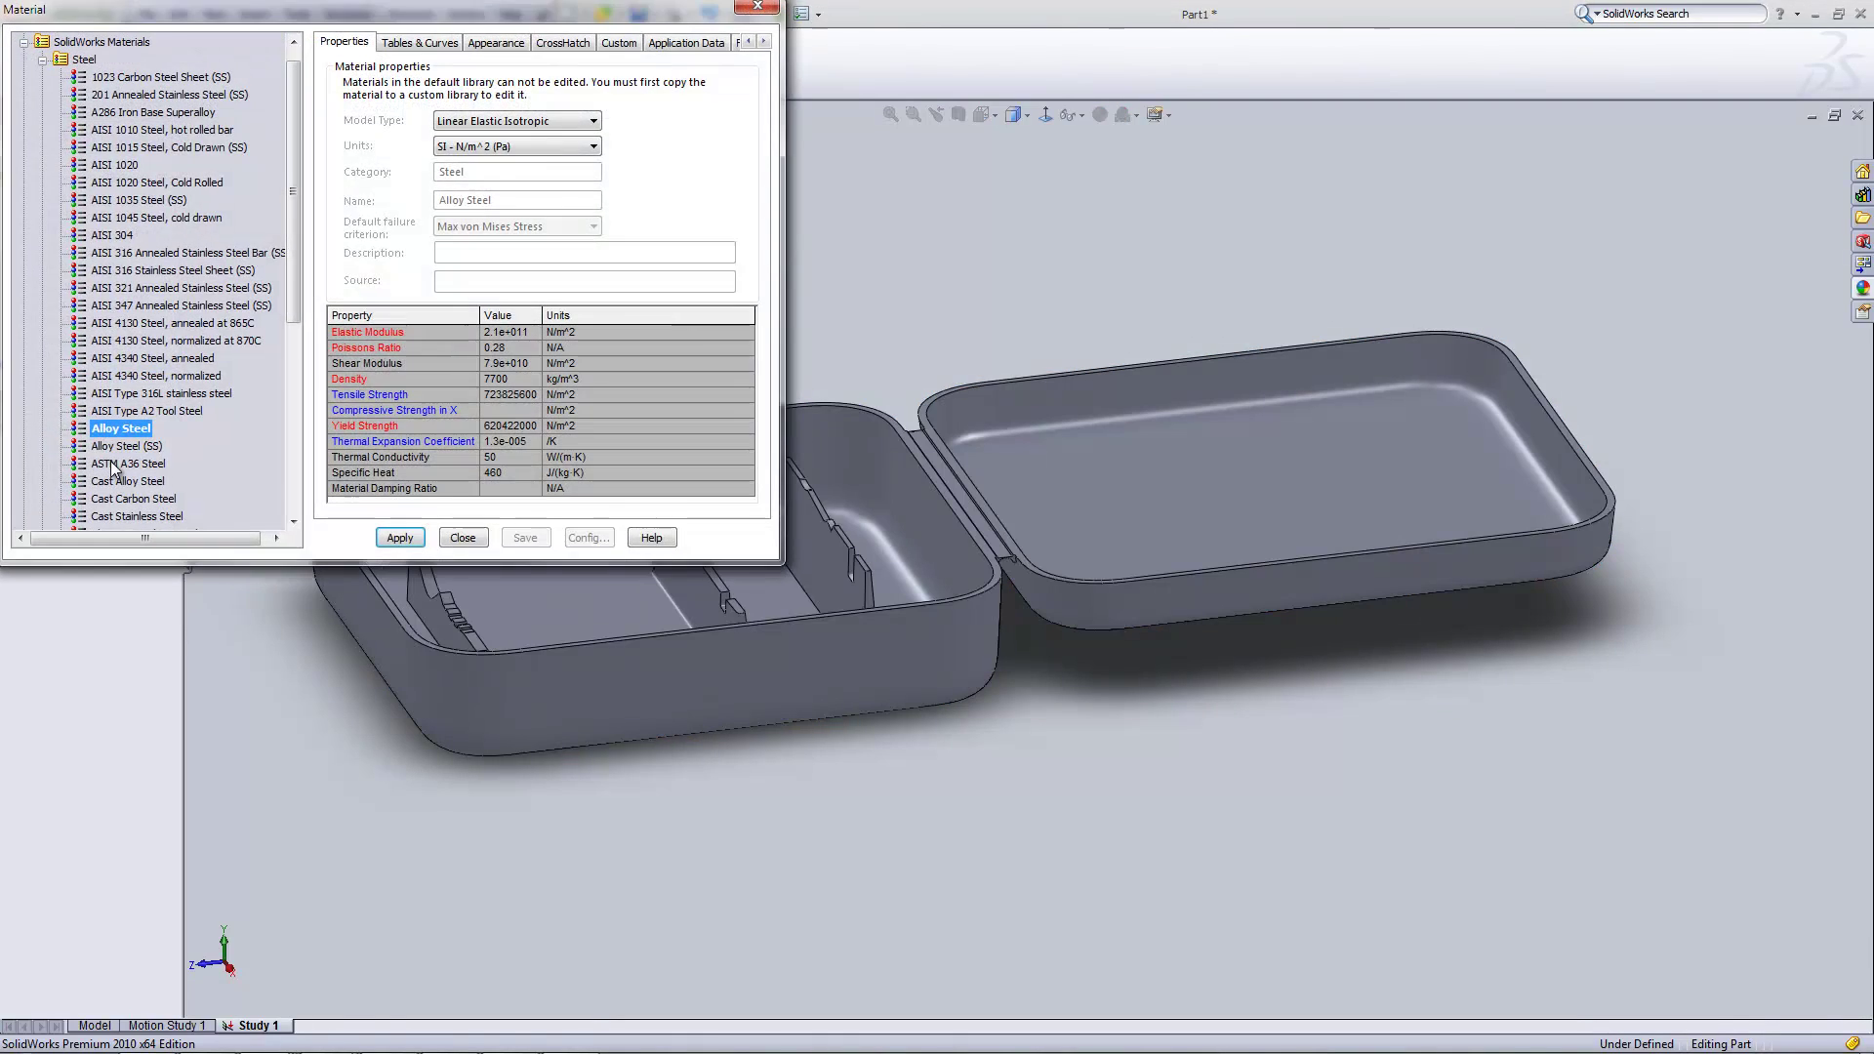
- Try to apply PP Homopolymer from the Plastics category of SolidWorks Materials to the part
click(42, 61)
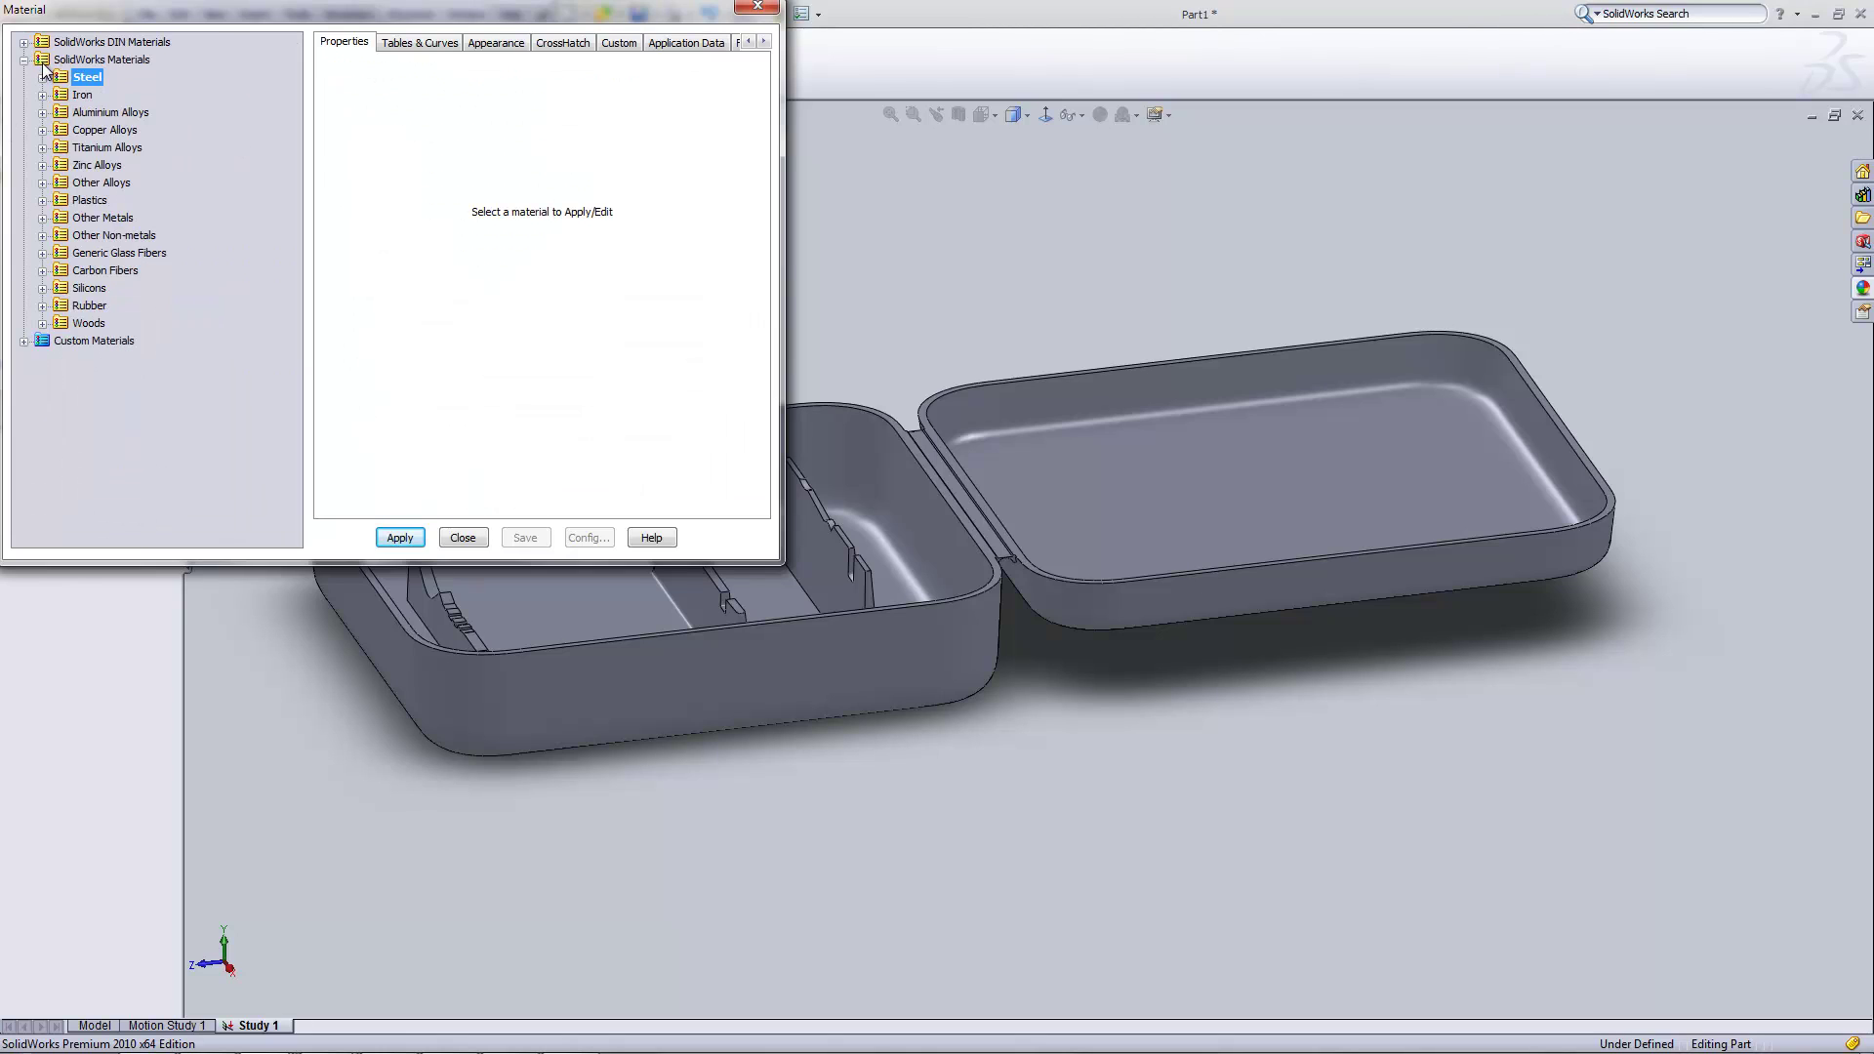
click(66, 201)
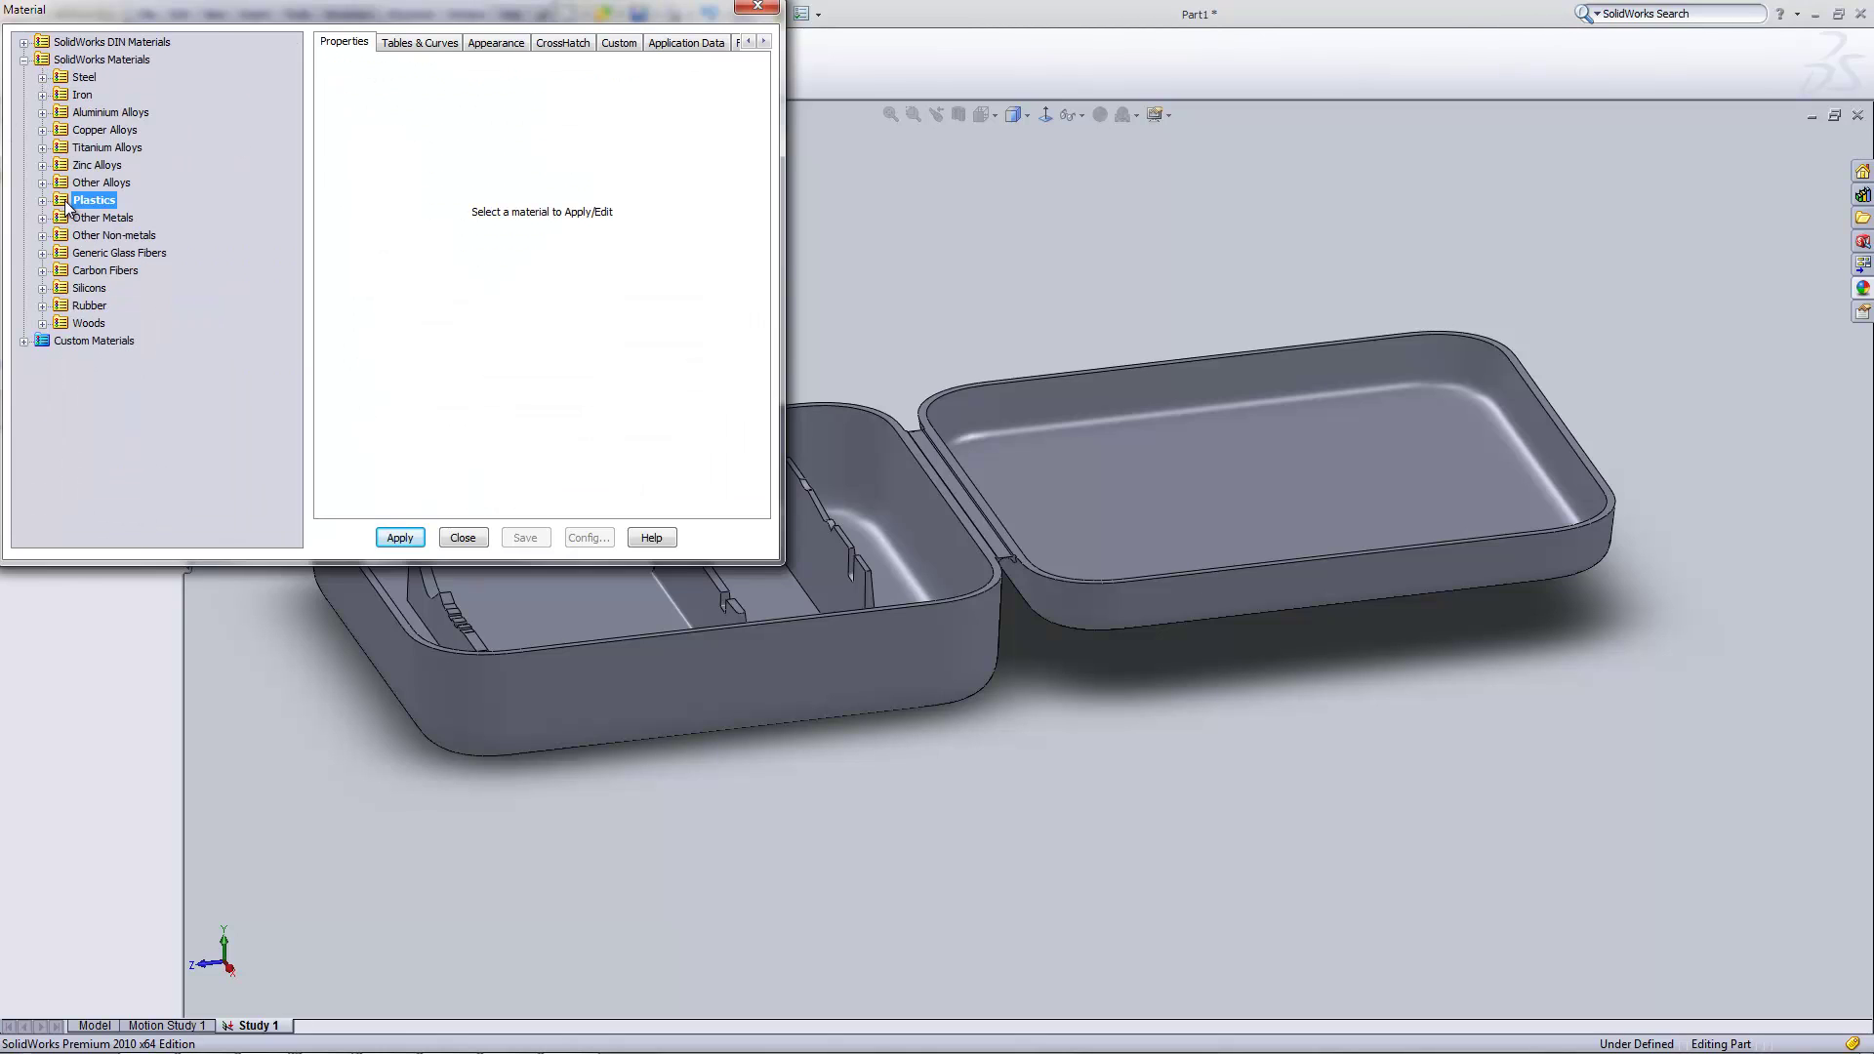
click(41, 201)
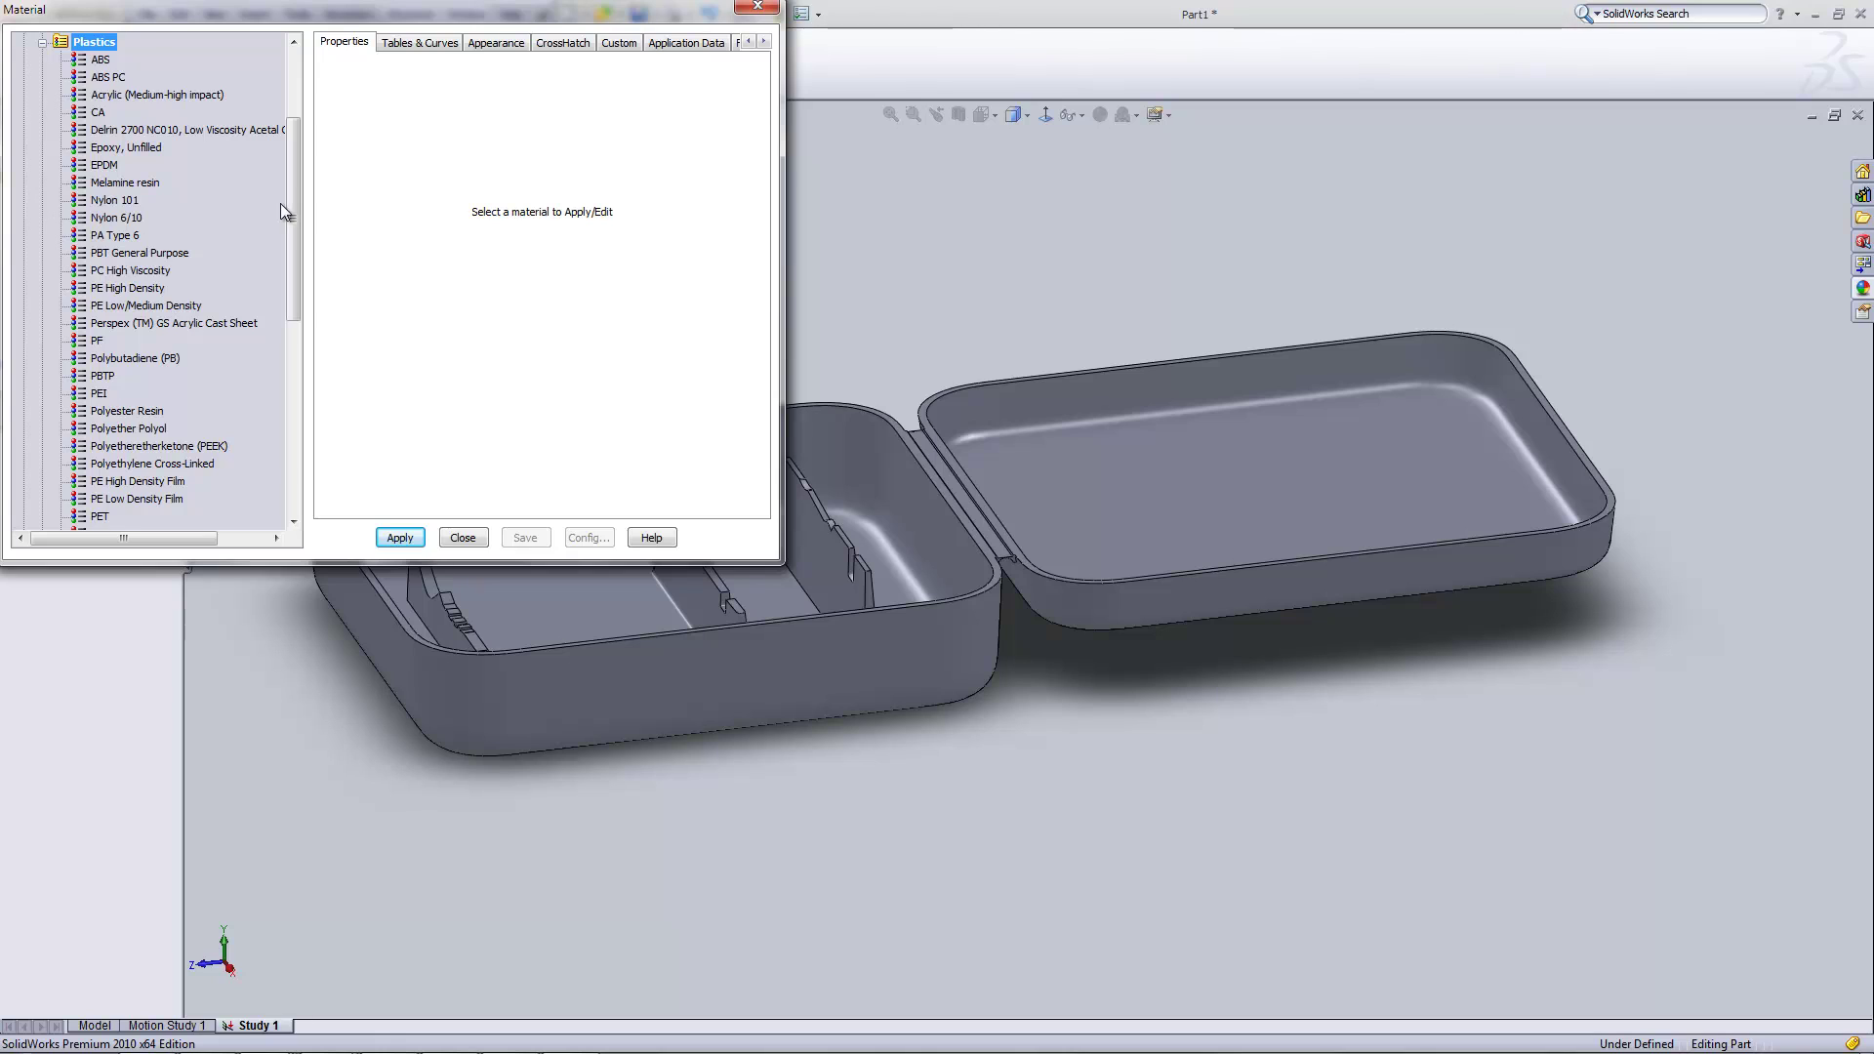
drag(292, 173, 300, 293)
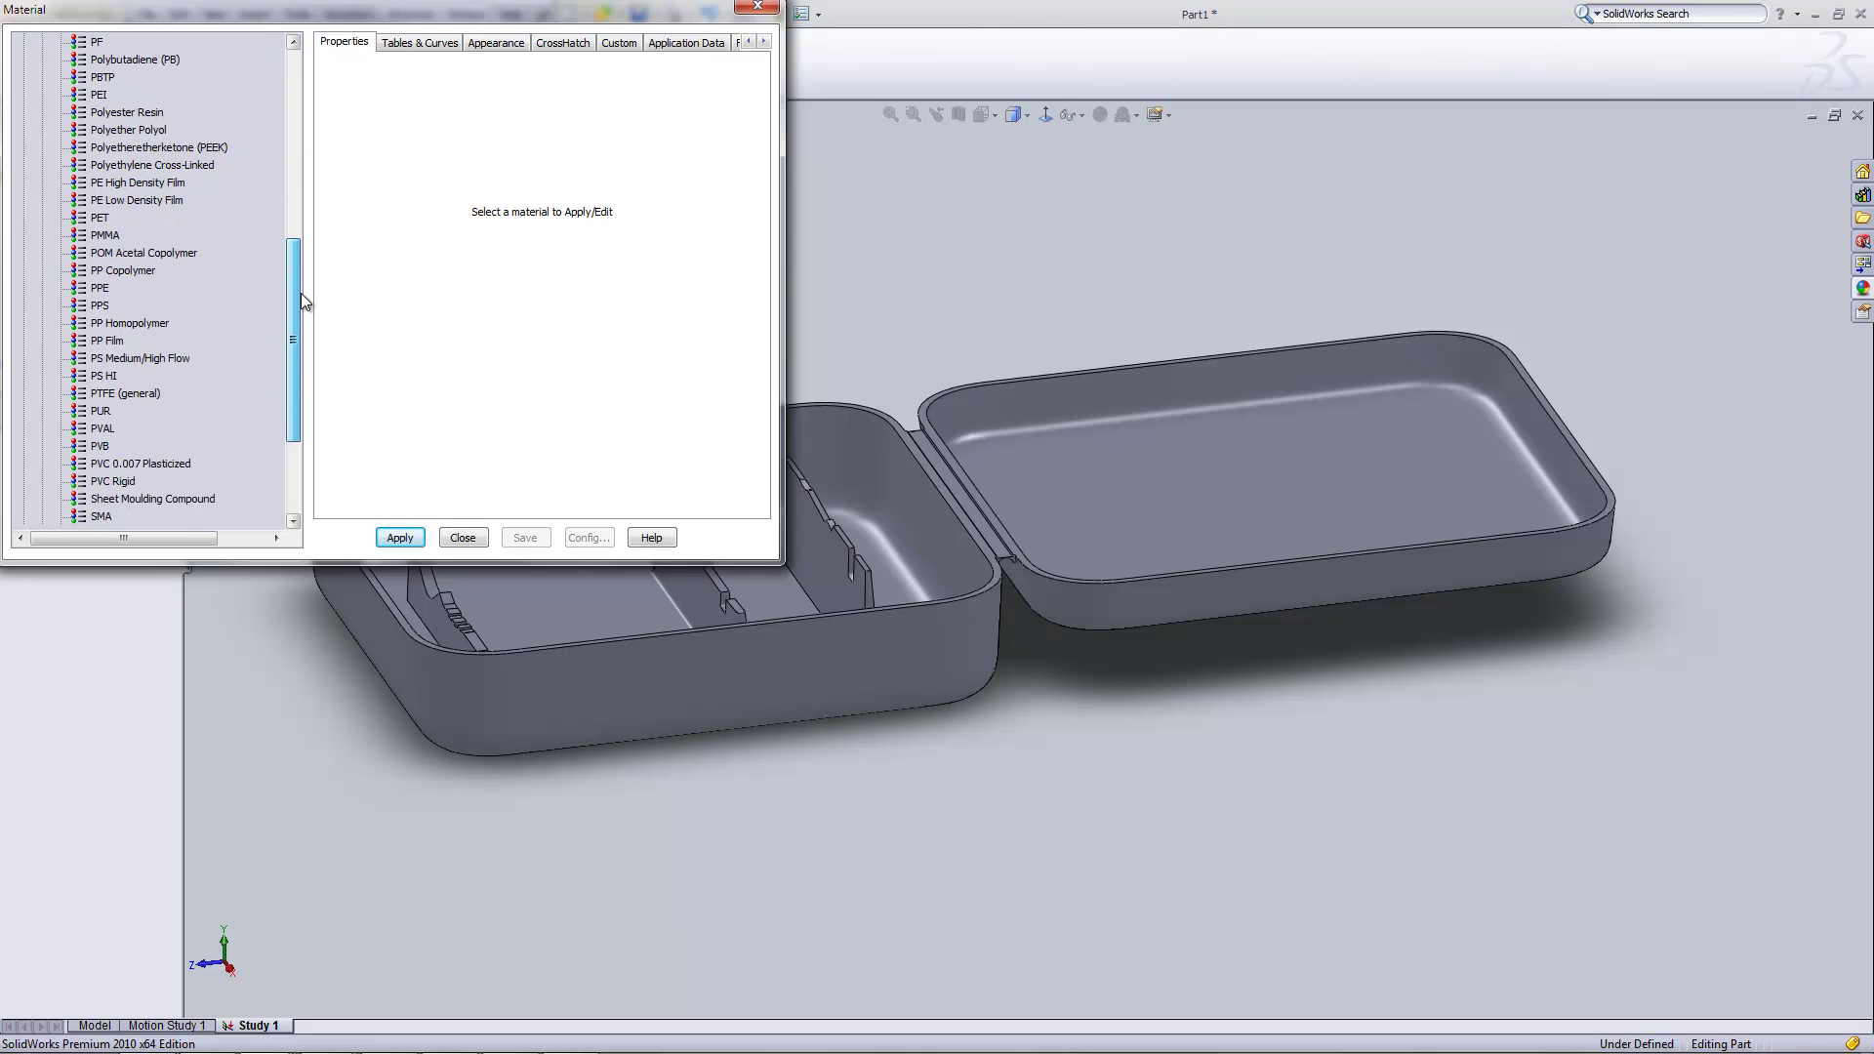
click(126, 325)
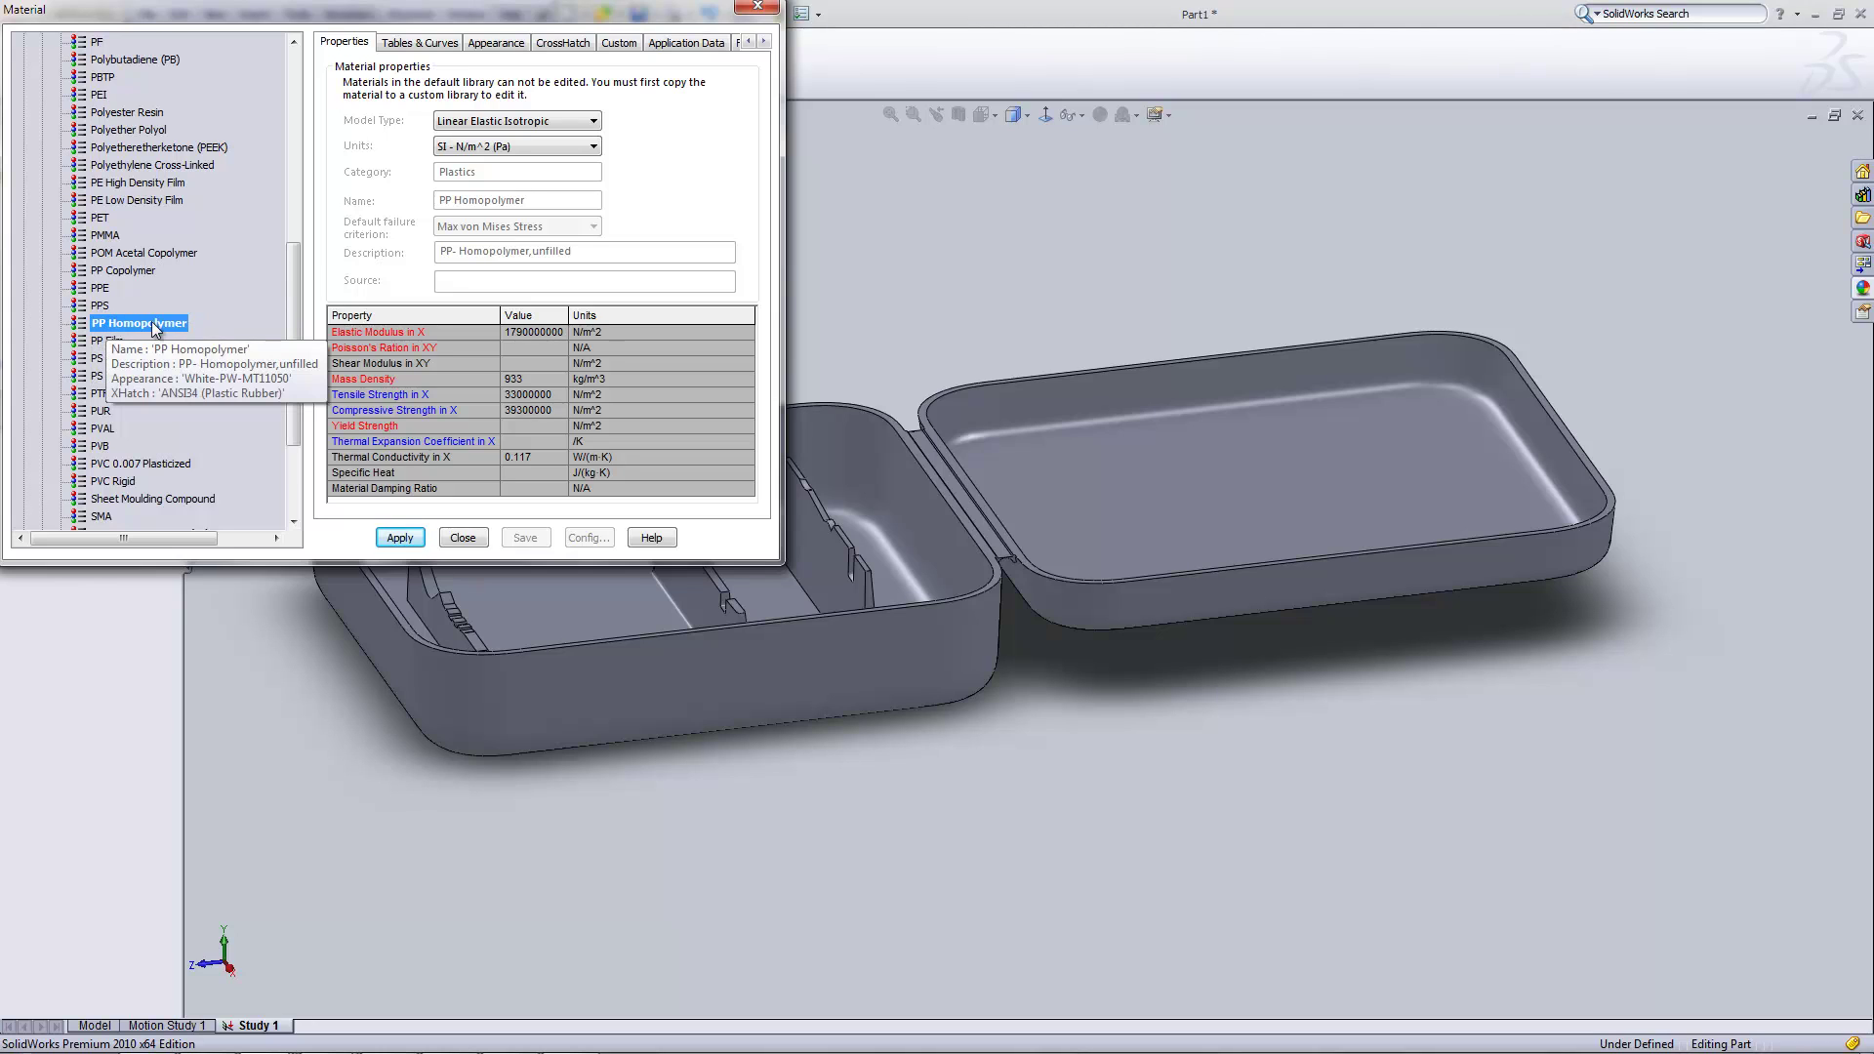
drag(292, 303, 330, 346)
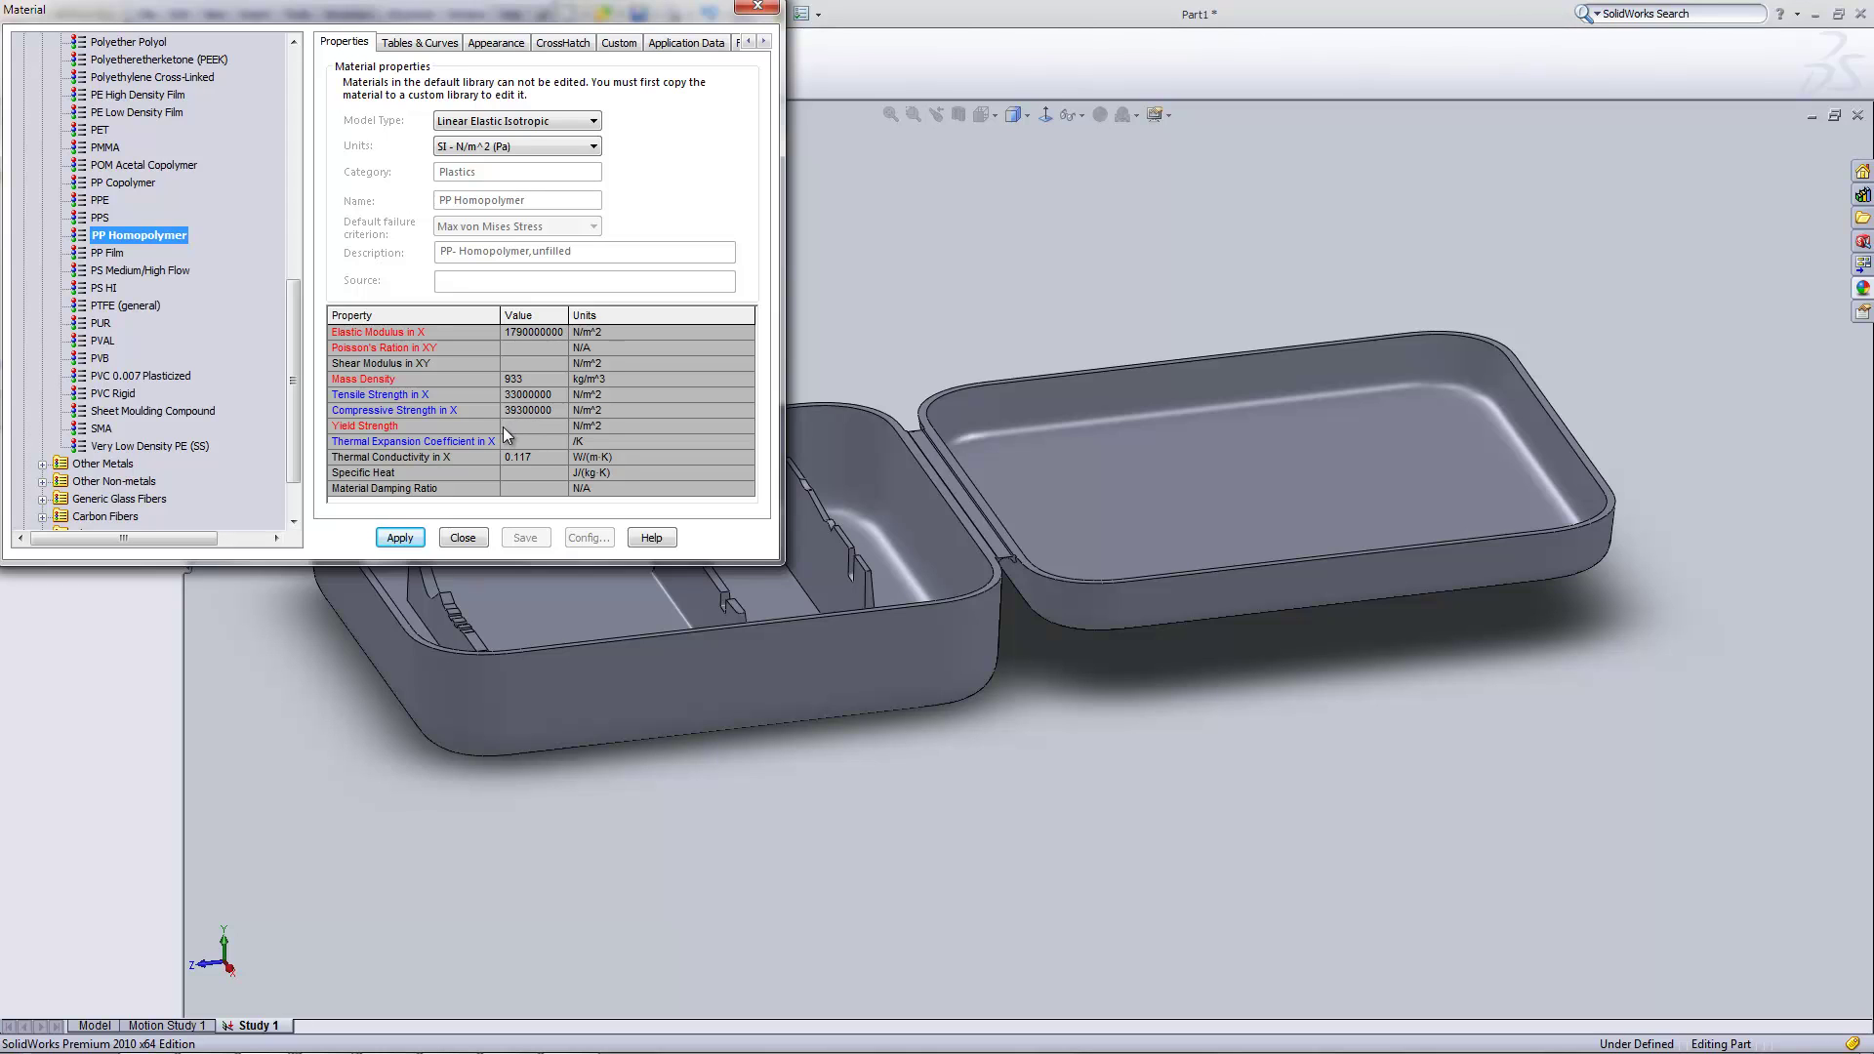
click(400, 537)
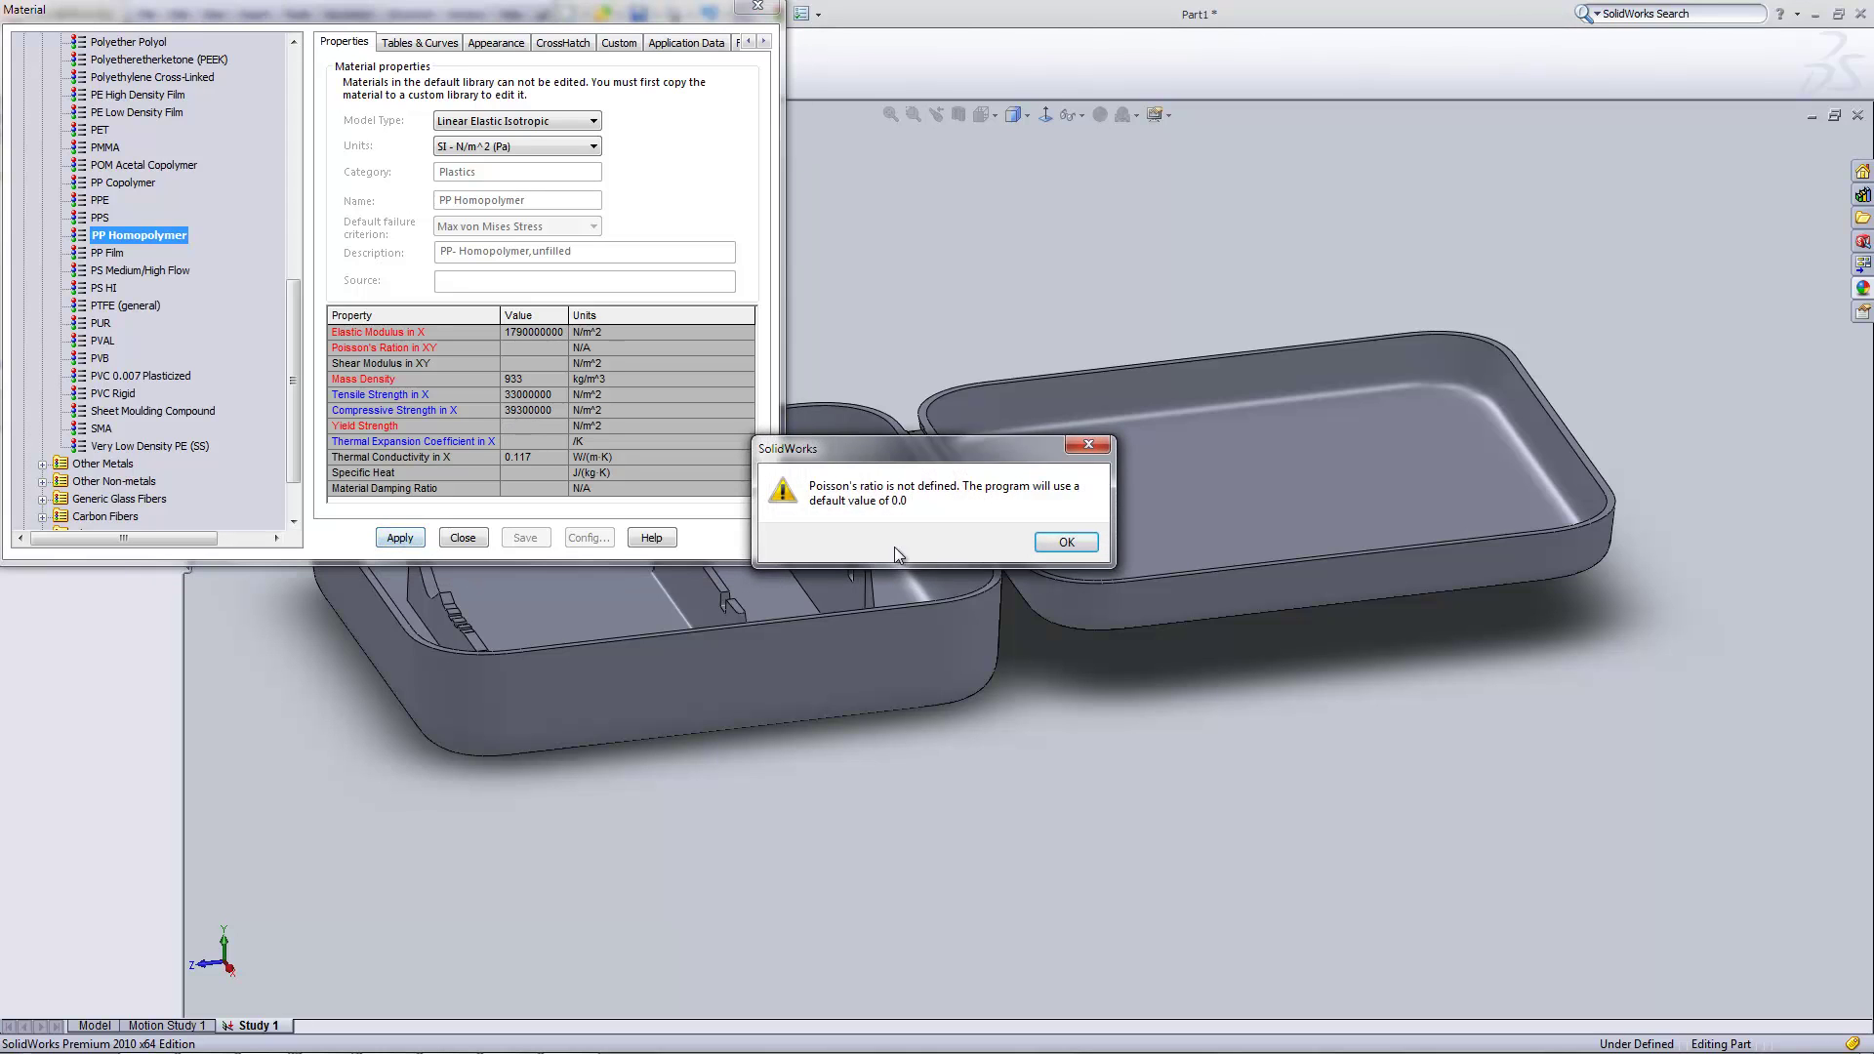
click(1066, 542)
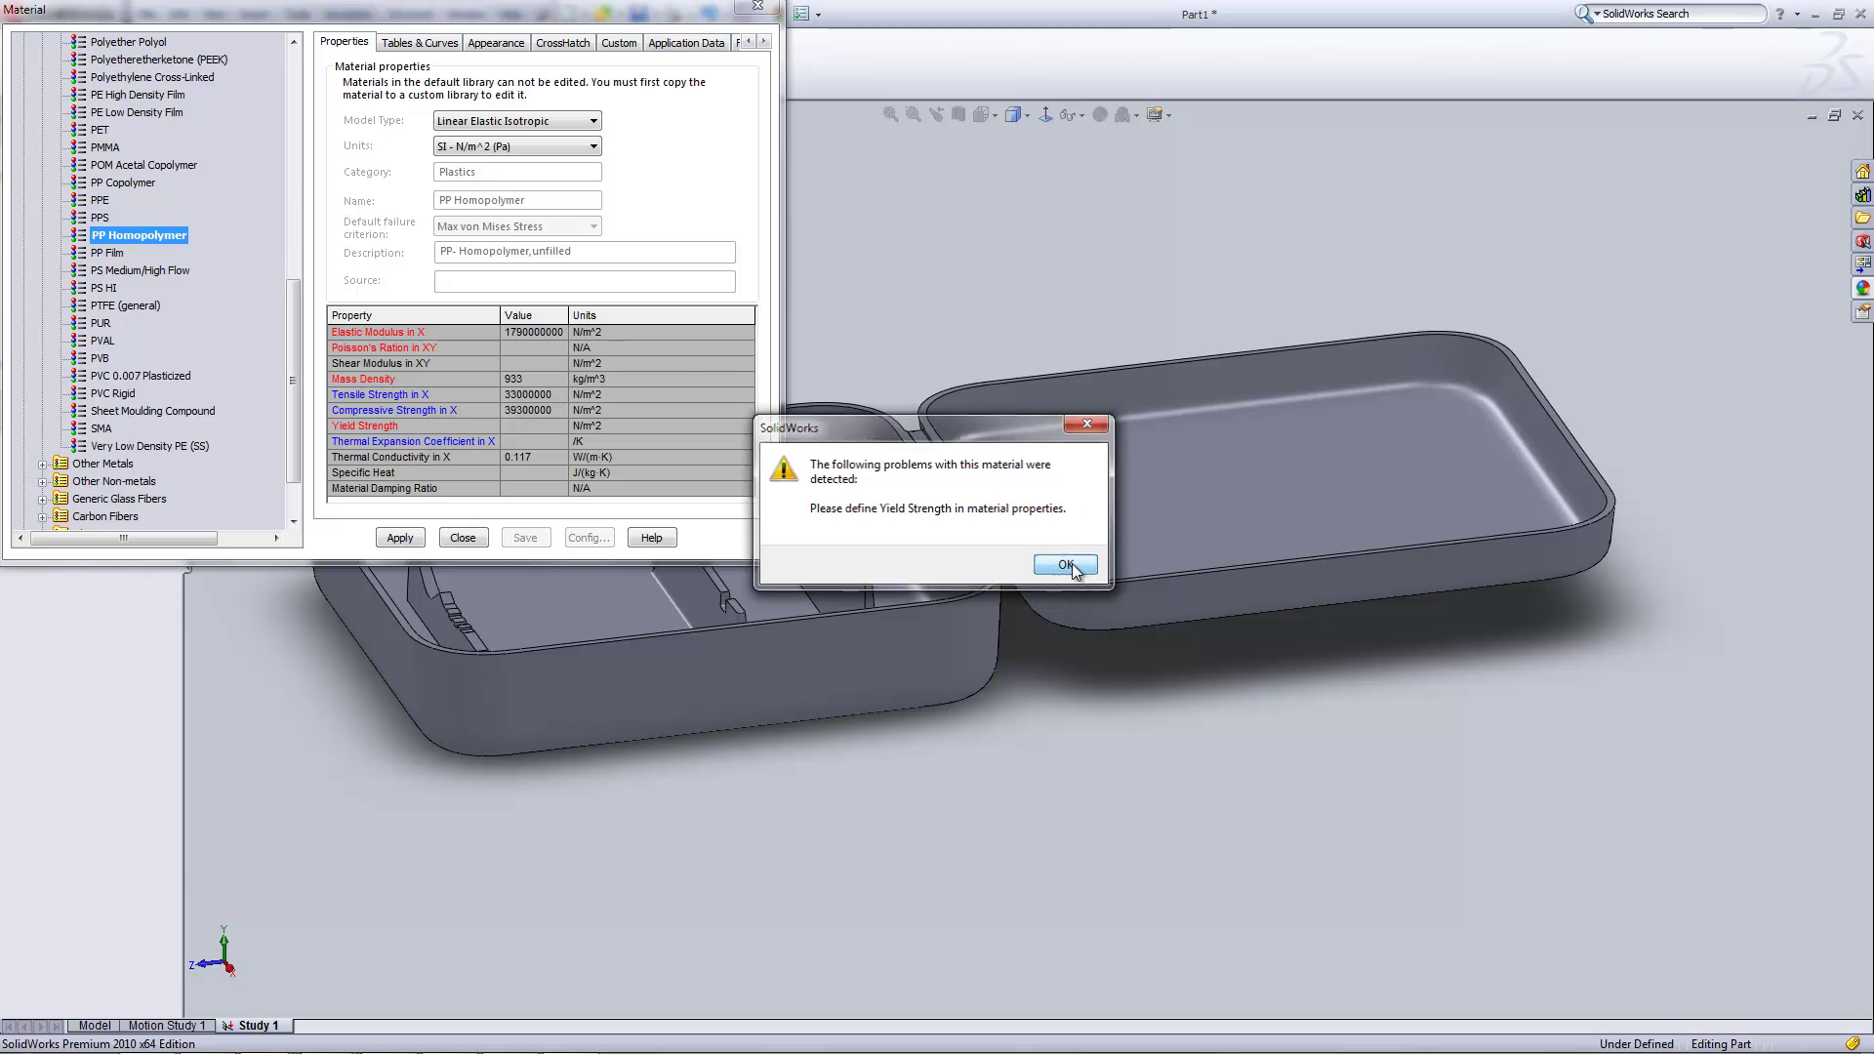
click(1066, 565)
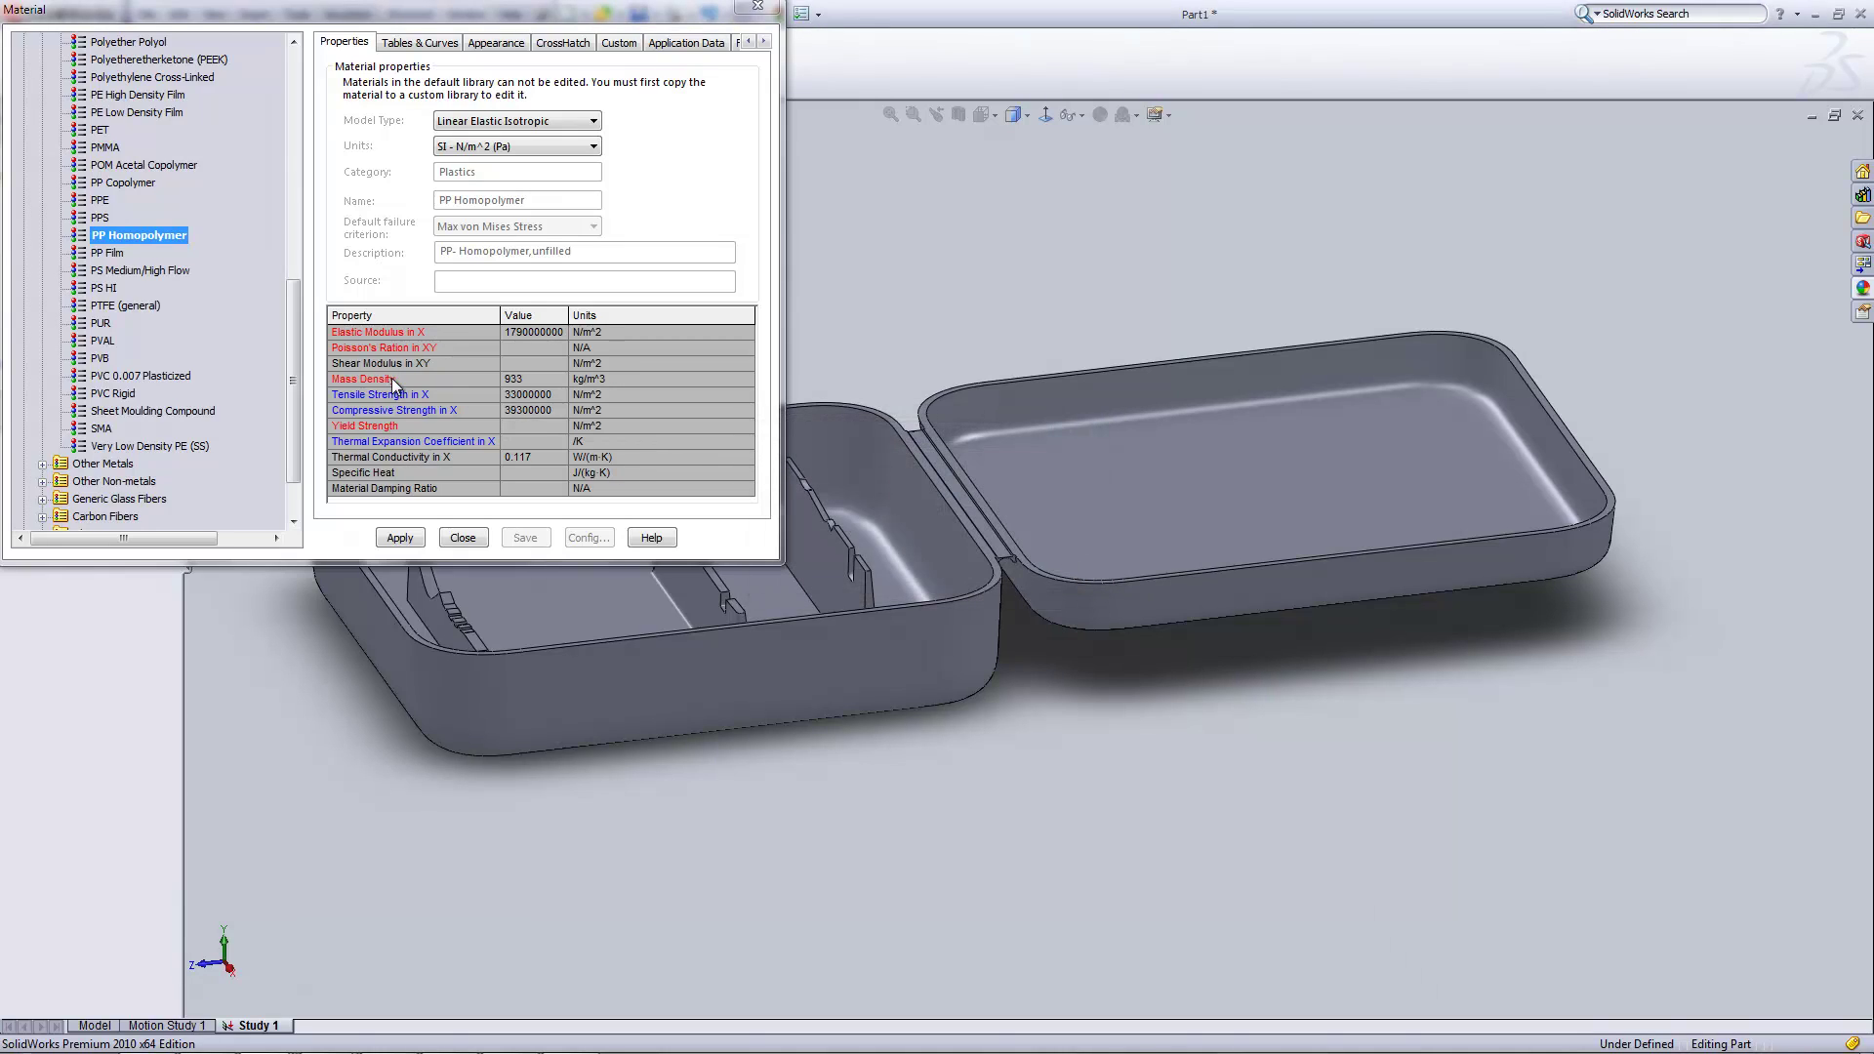
- Copy the PP Homopolymer material from the Plastics category of SolidWorks Materials
mouse_move(293, 364)
mouse_down()
mouse_move(301, 400)
mouse_move(295, 336)
mouse_up()
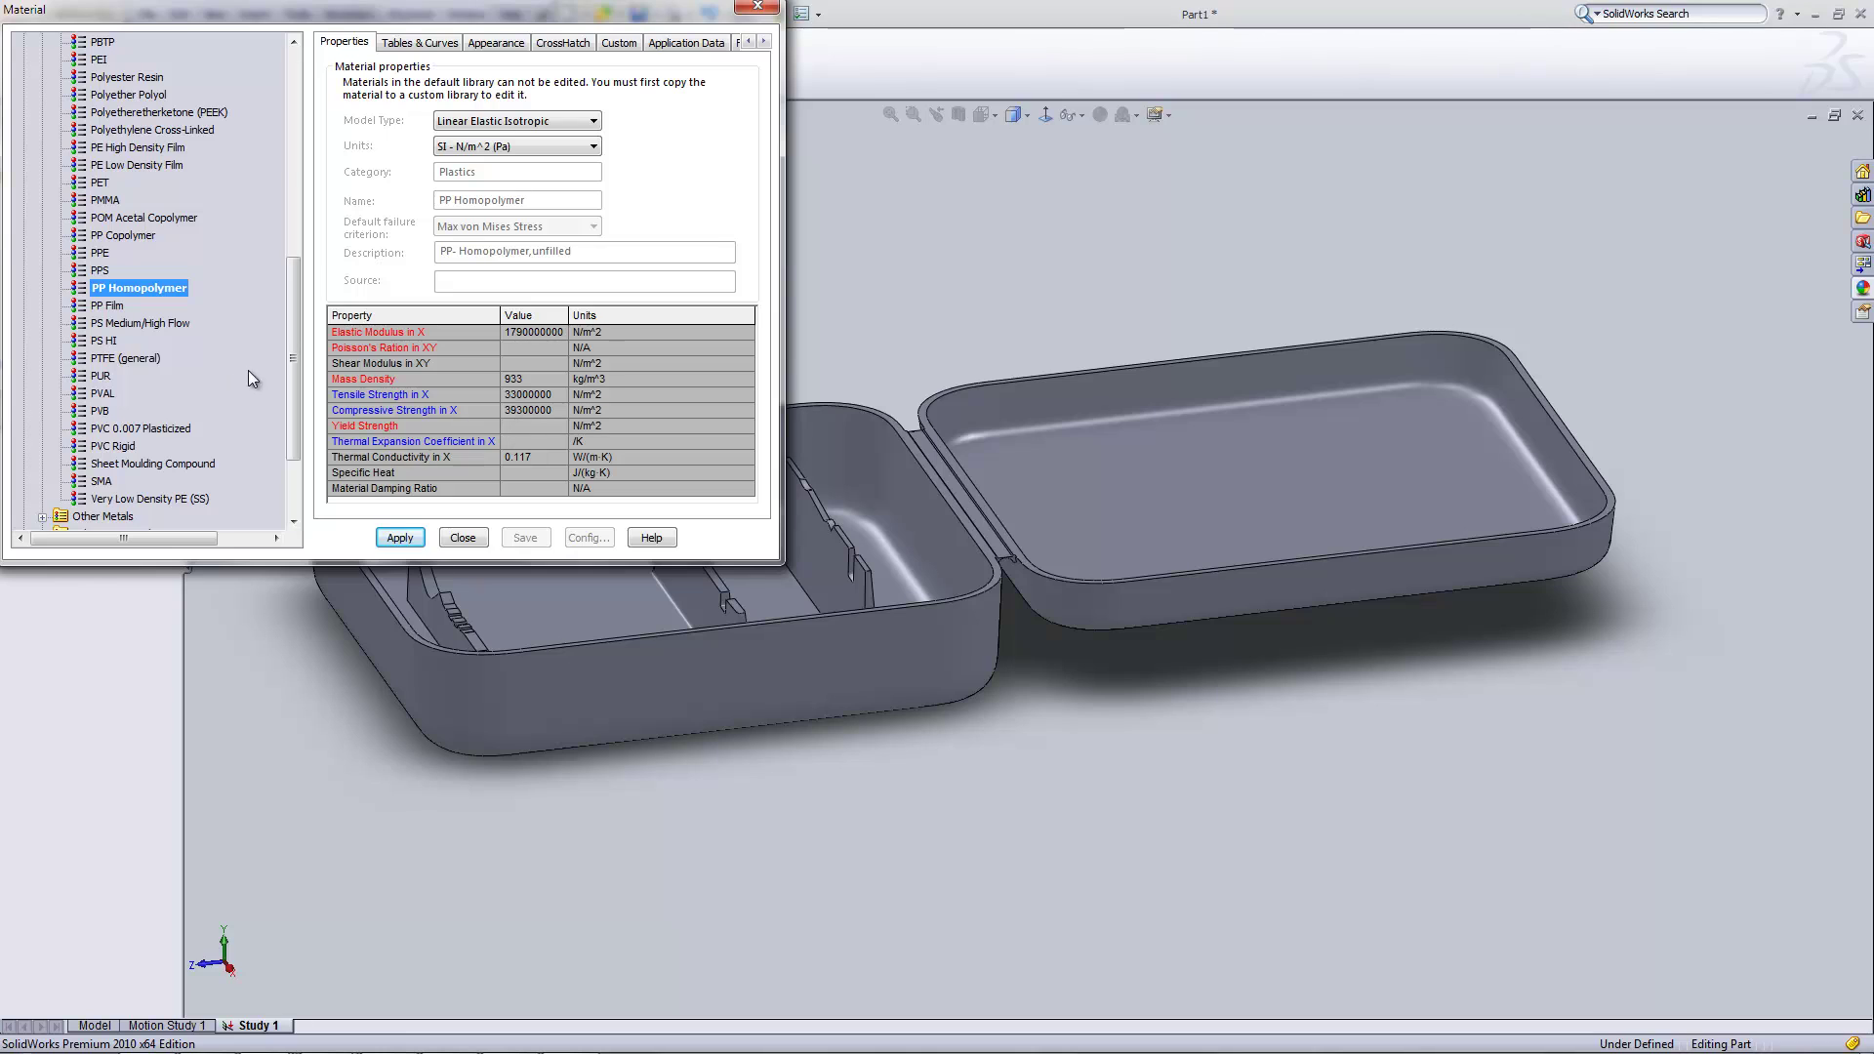
drag(290, 326, 293, 365)
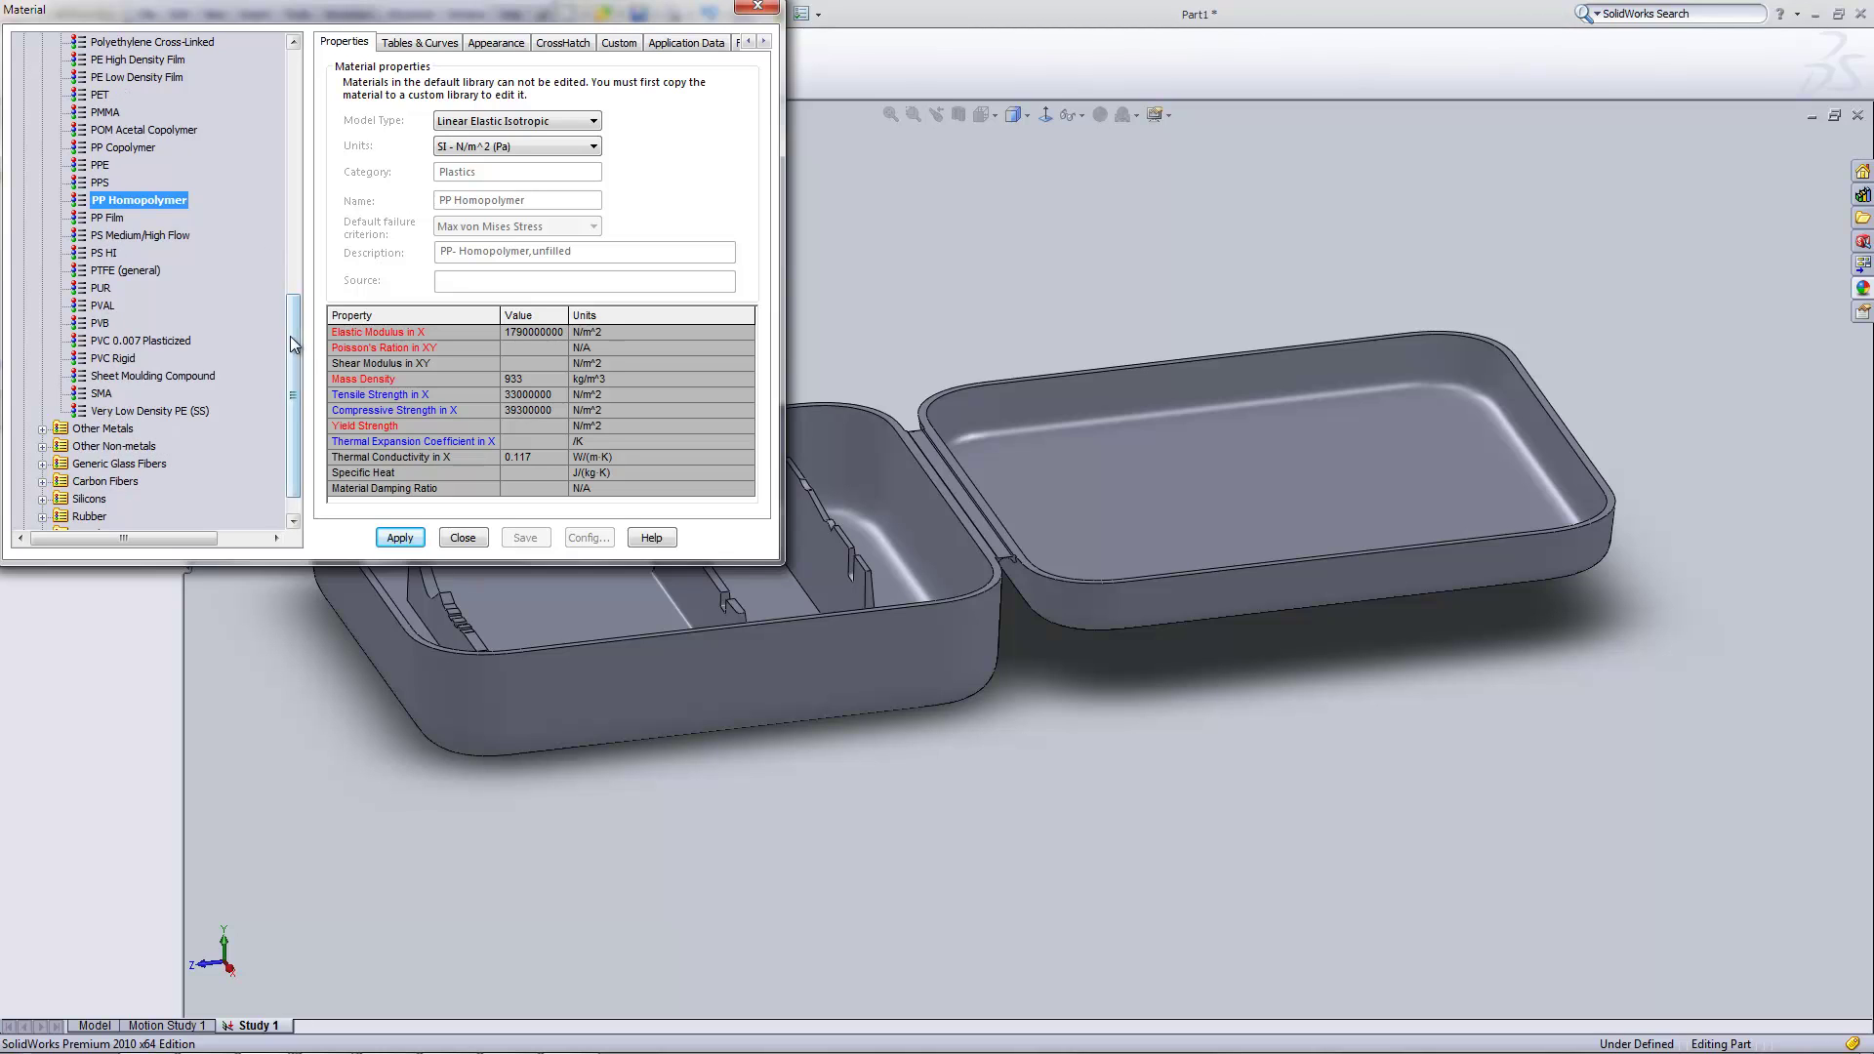
drag(291, 344, 291, 270)
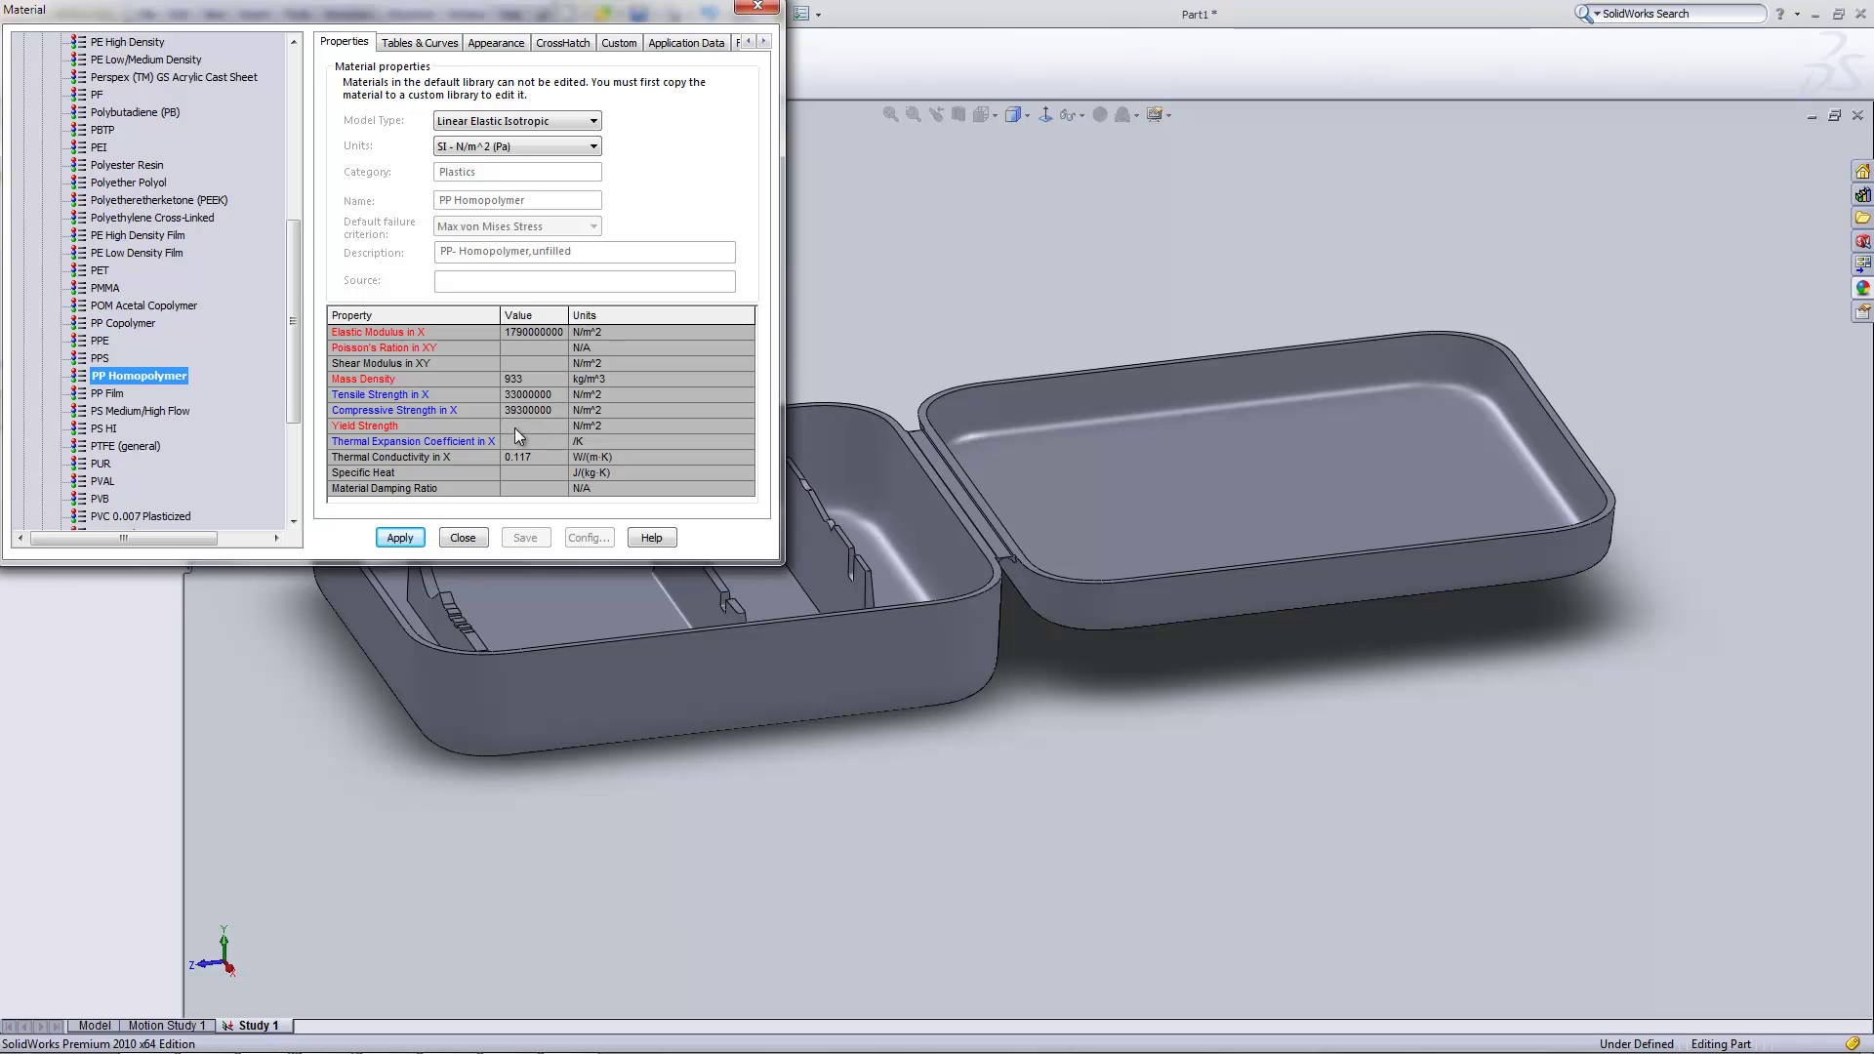
mouse_move(115, 379)
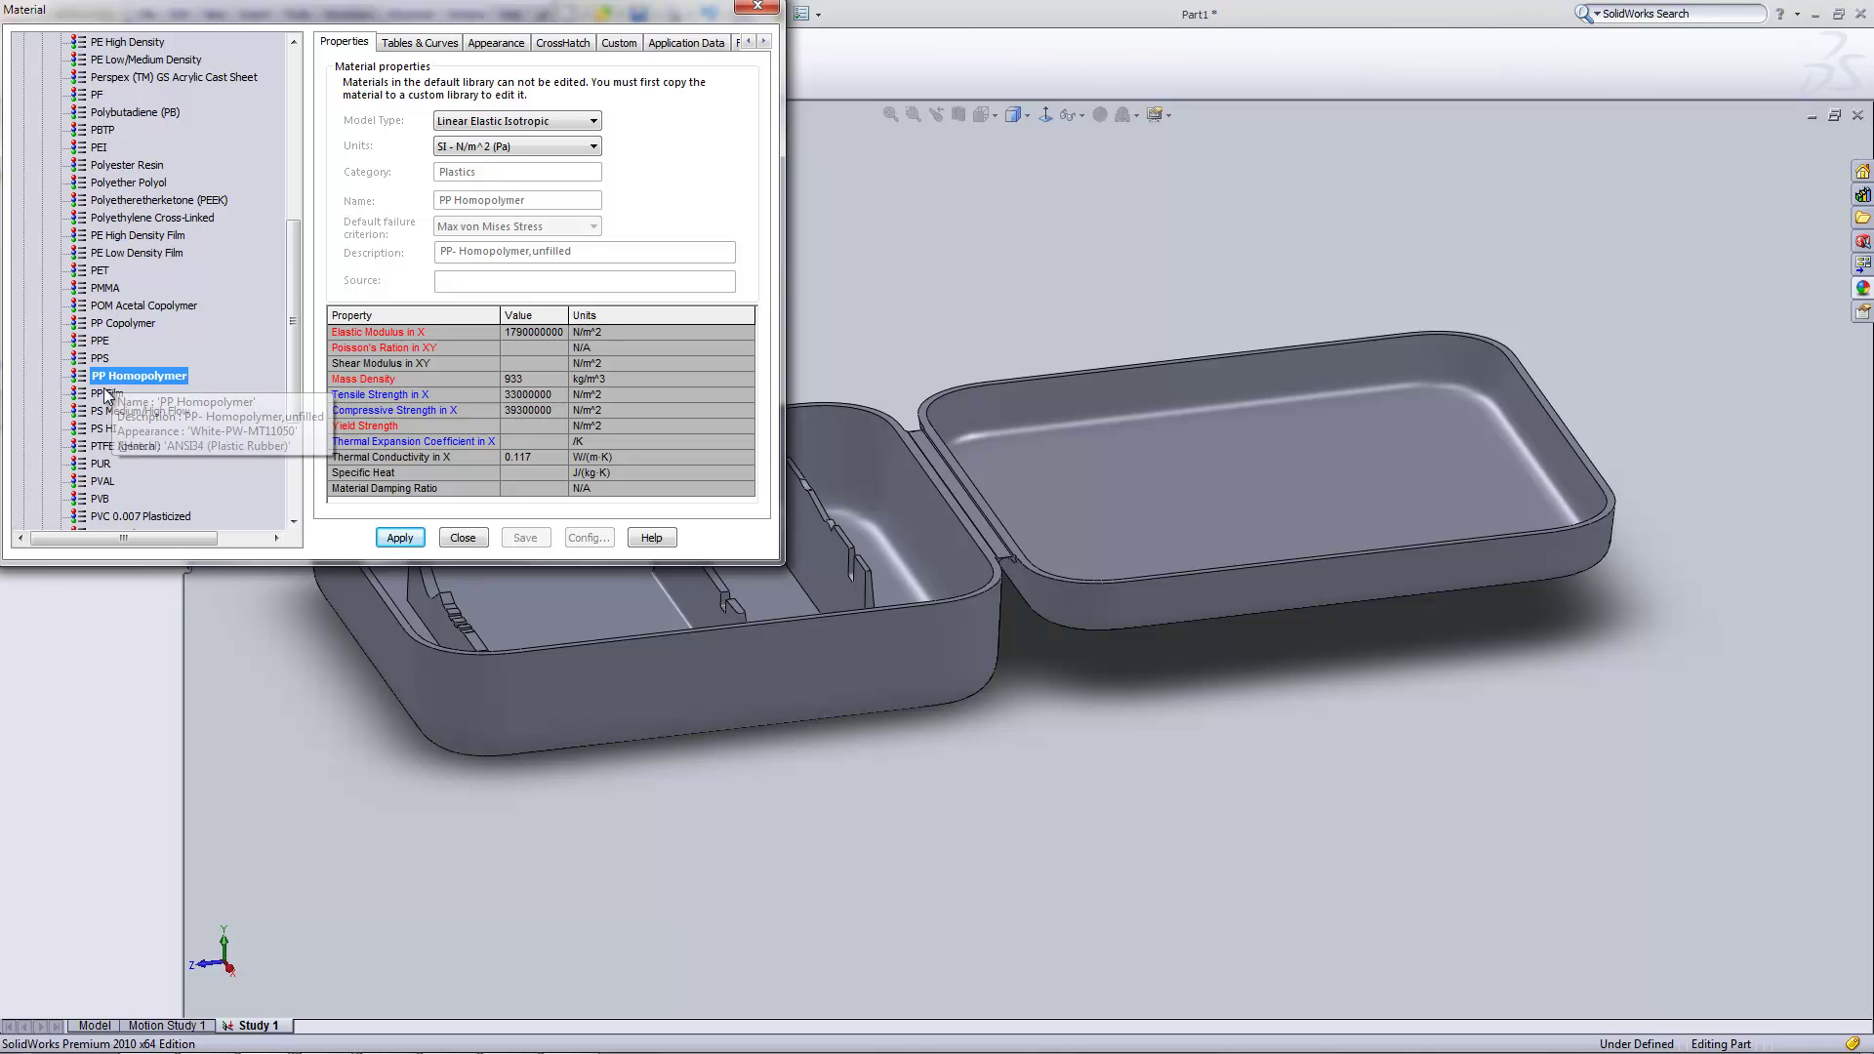
scroll(283, 347, down, 2)
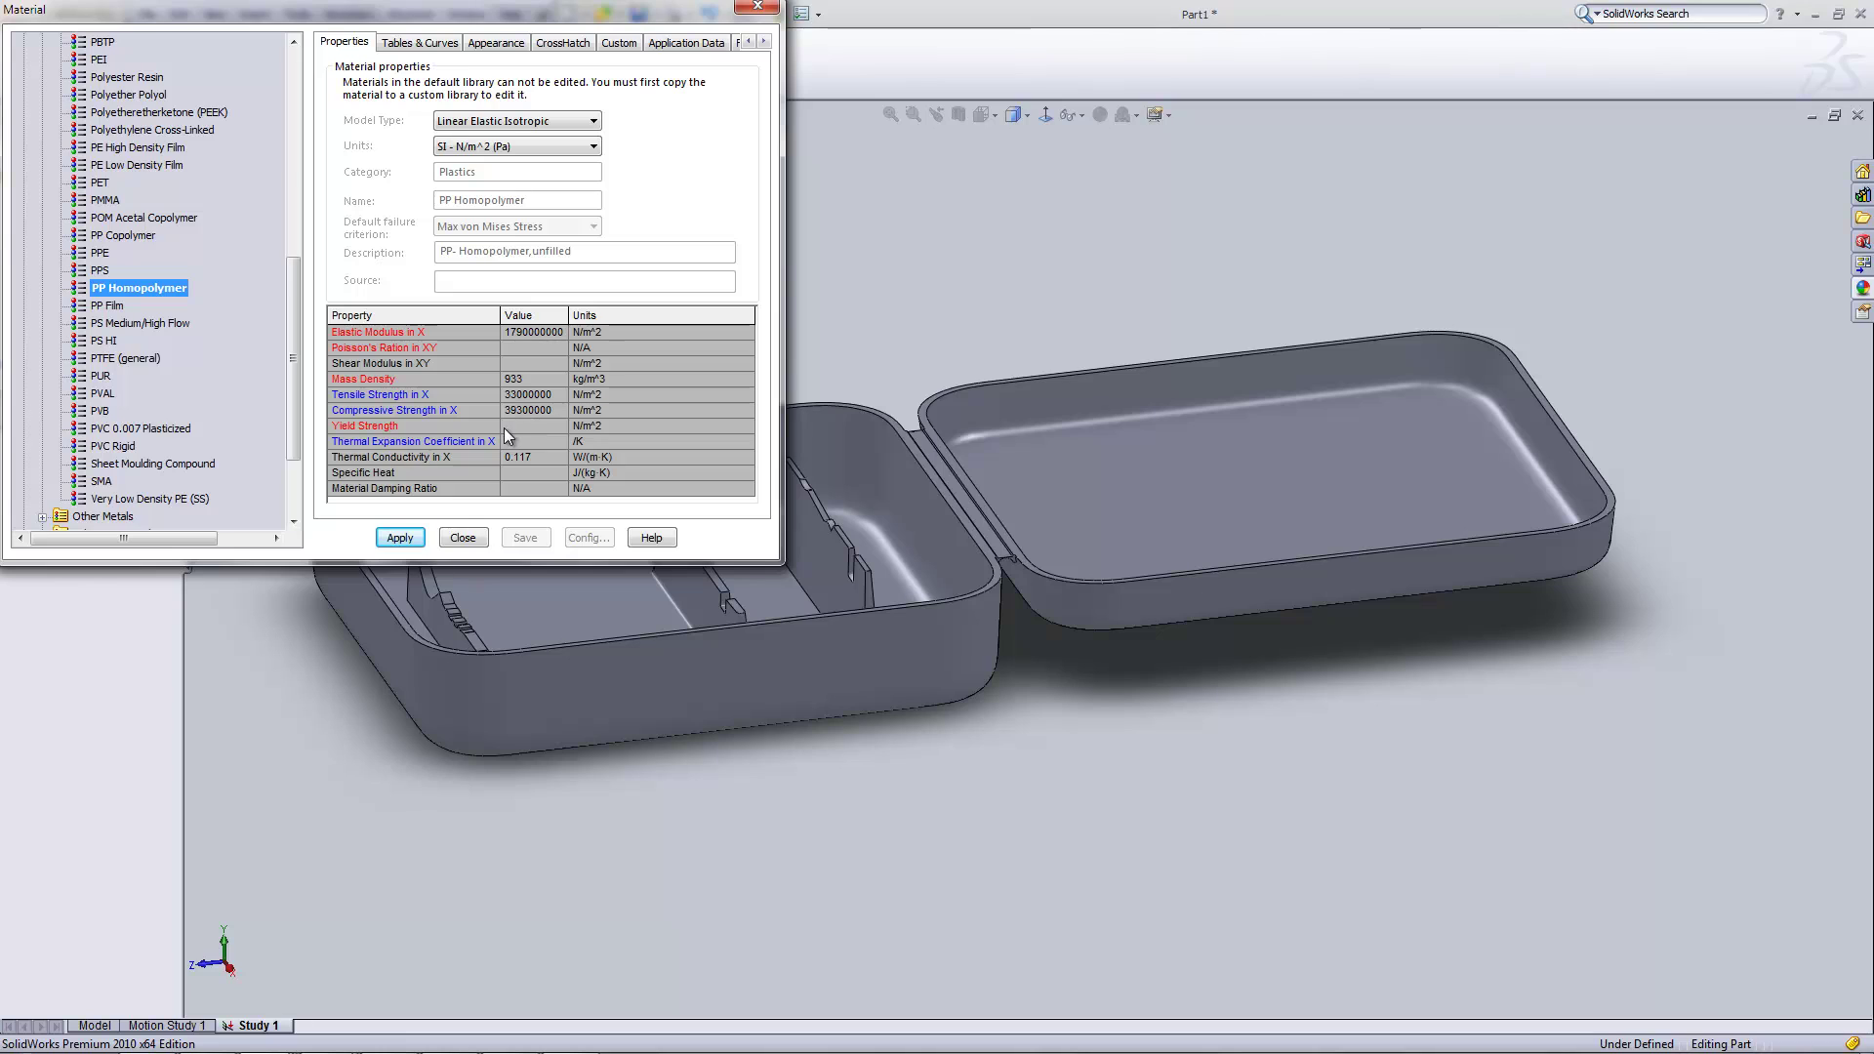
right_click(140, 290)
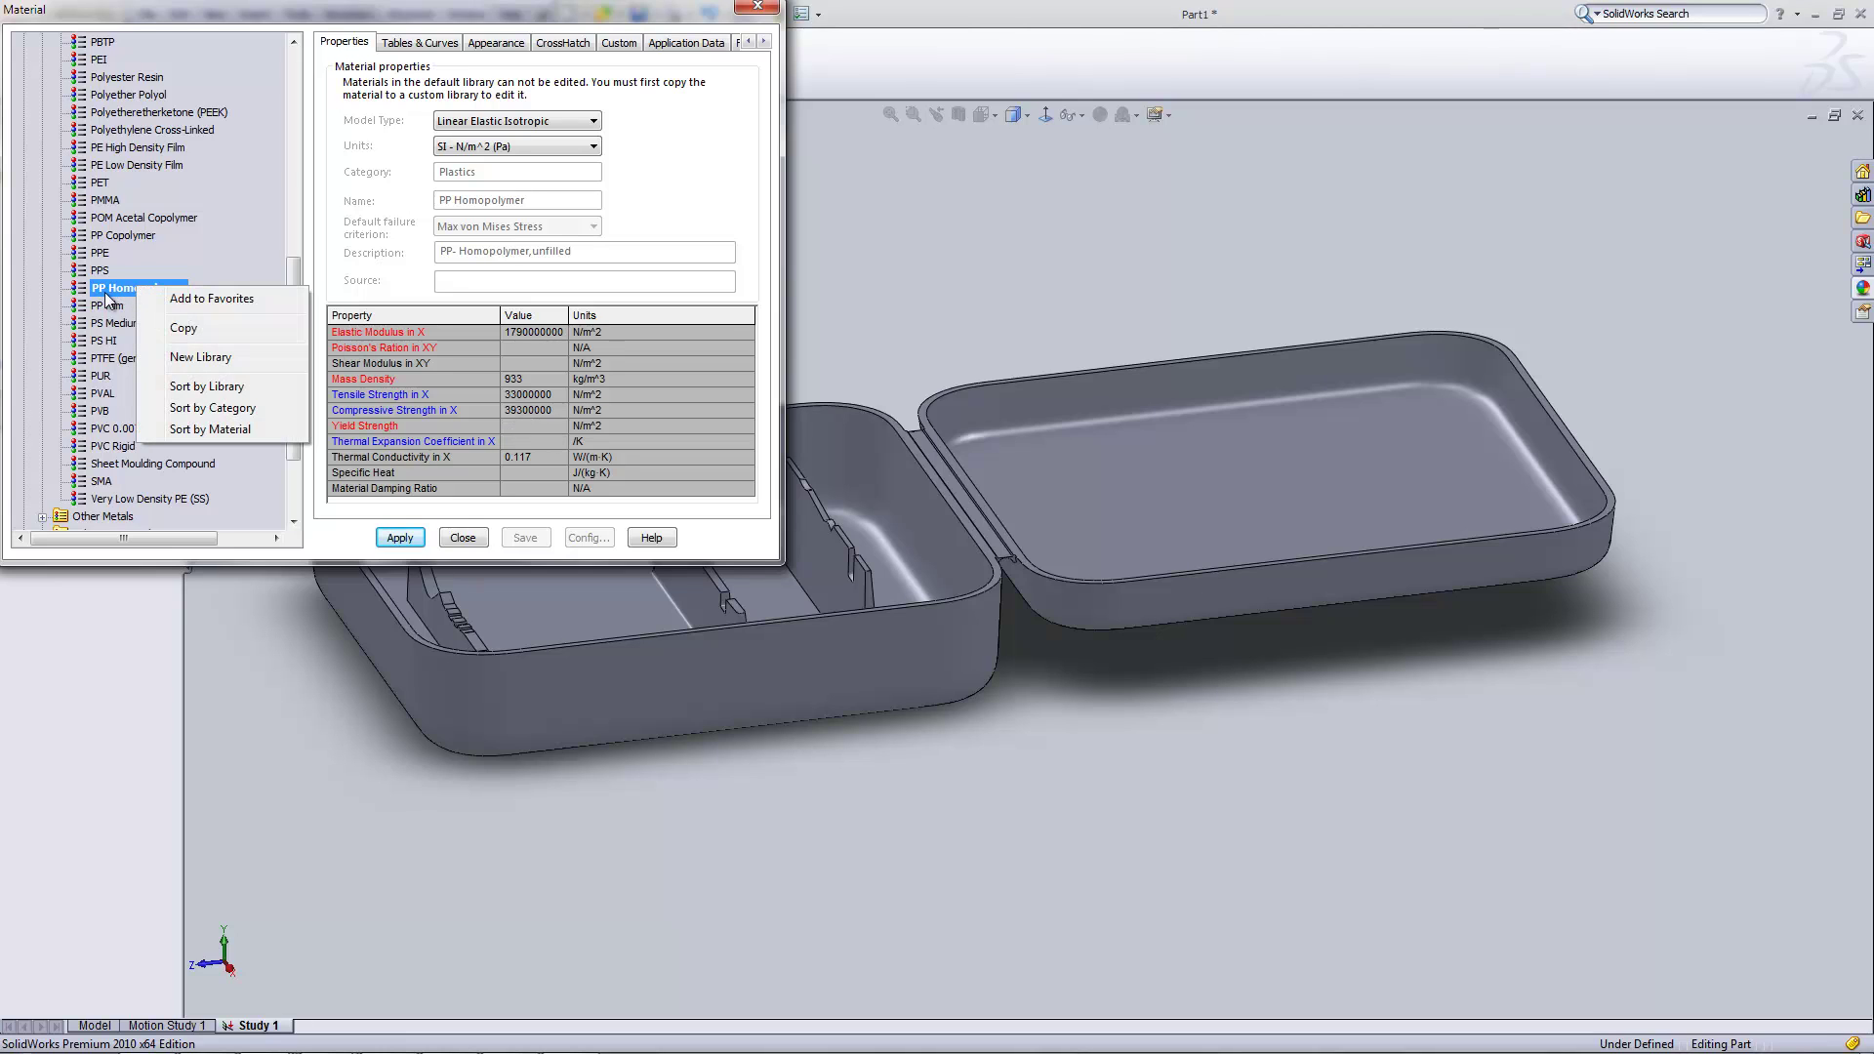
click(189, 328)
- Paste the copied material into the Plastic category of the Custom Materials library
drag(292, 302, 300, 373)
click(80, 517)
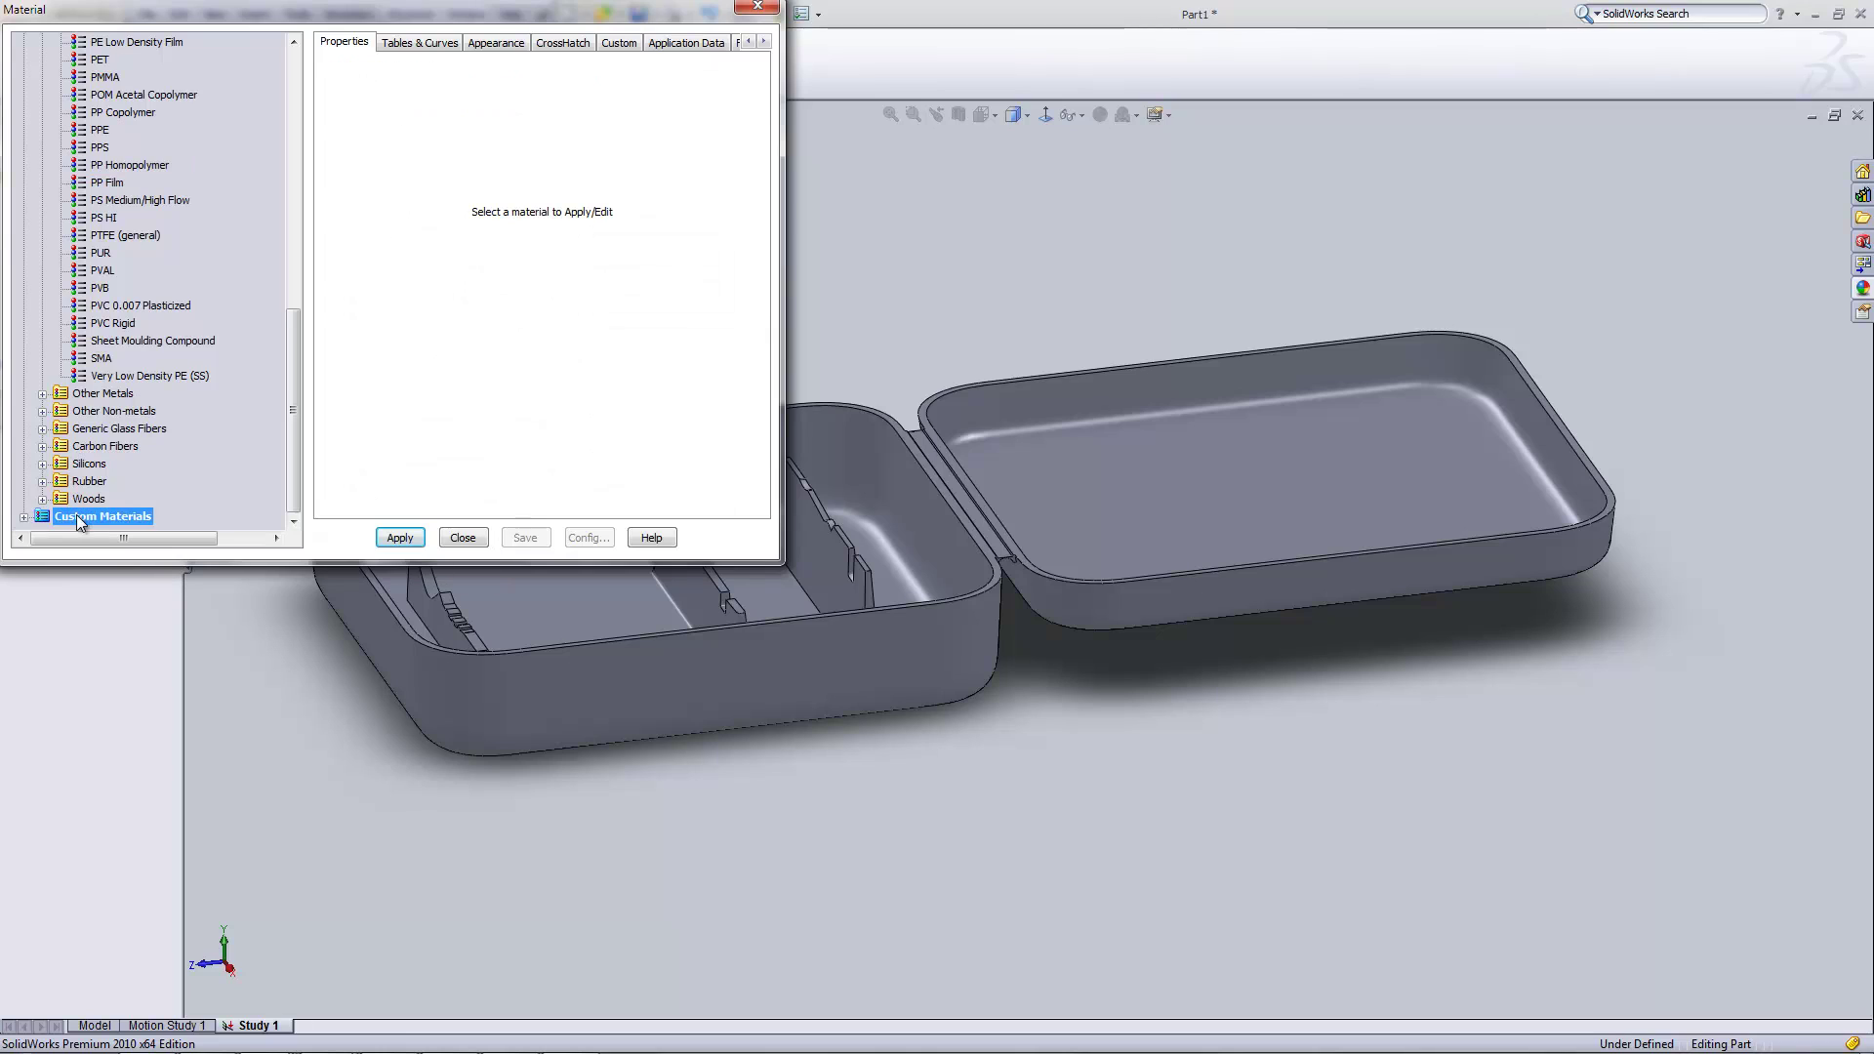
click(24, 518)
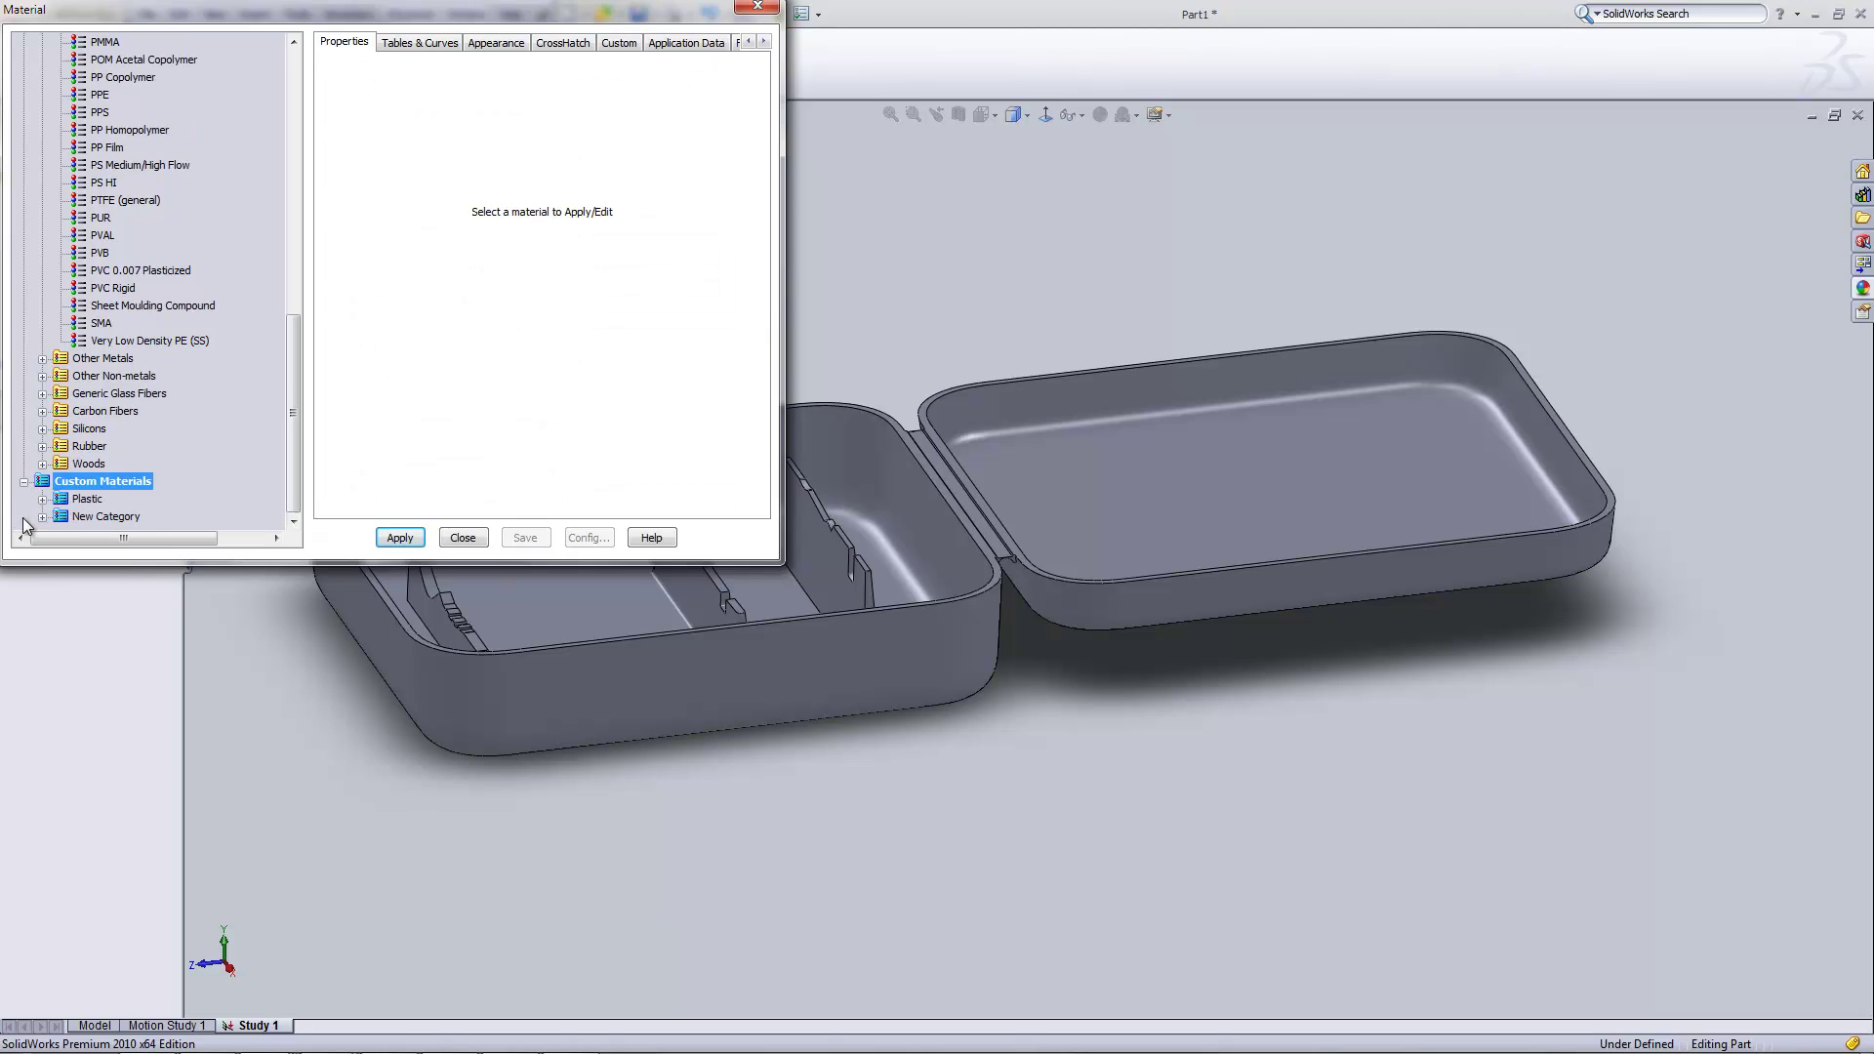
right_click(79, 483)
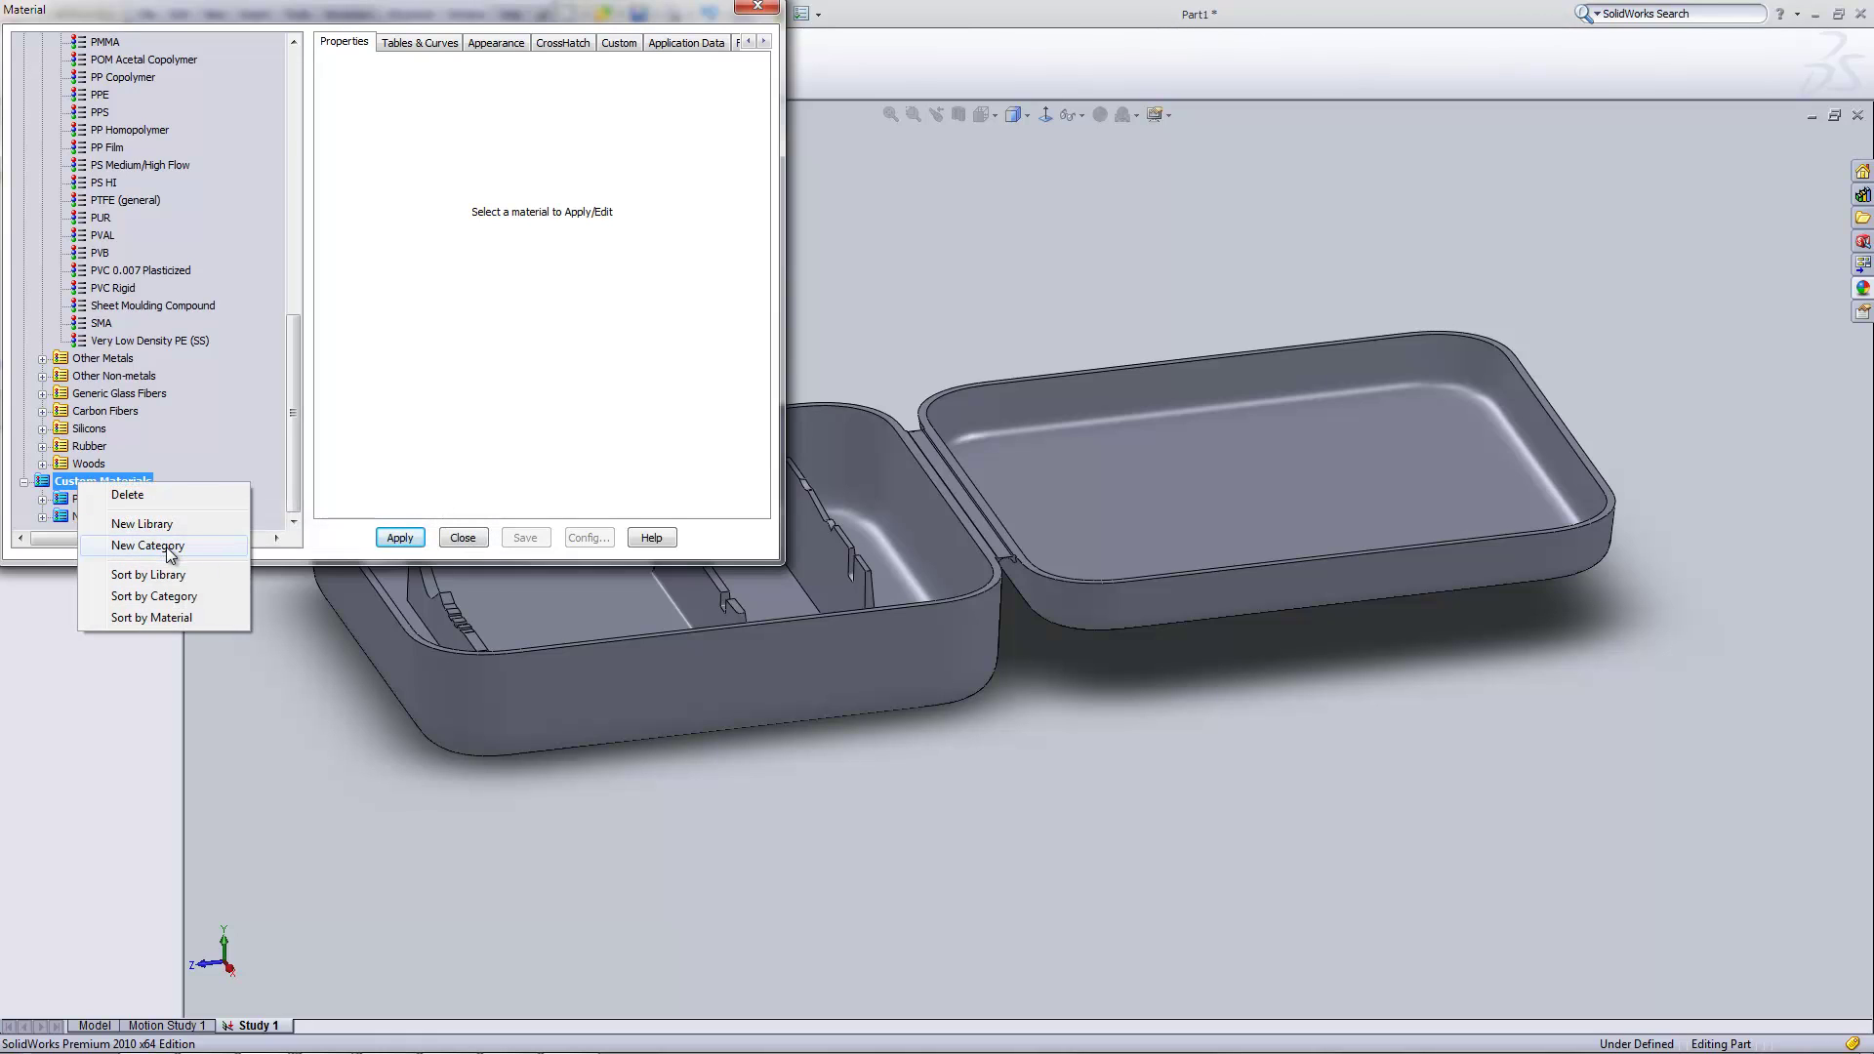
click(293, 463)
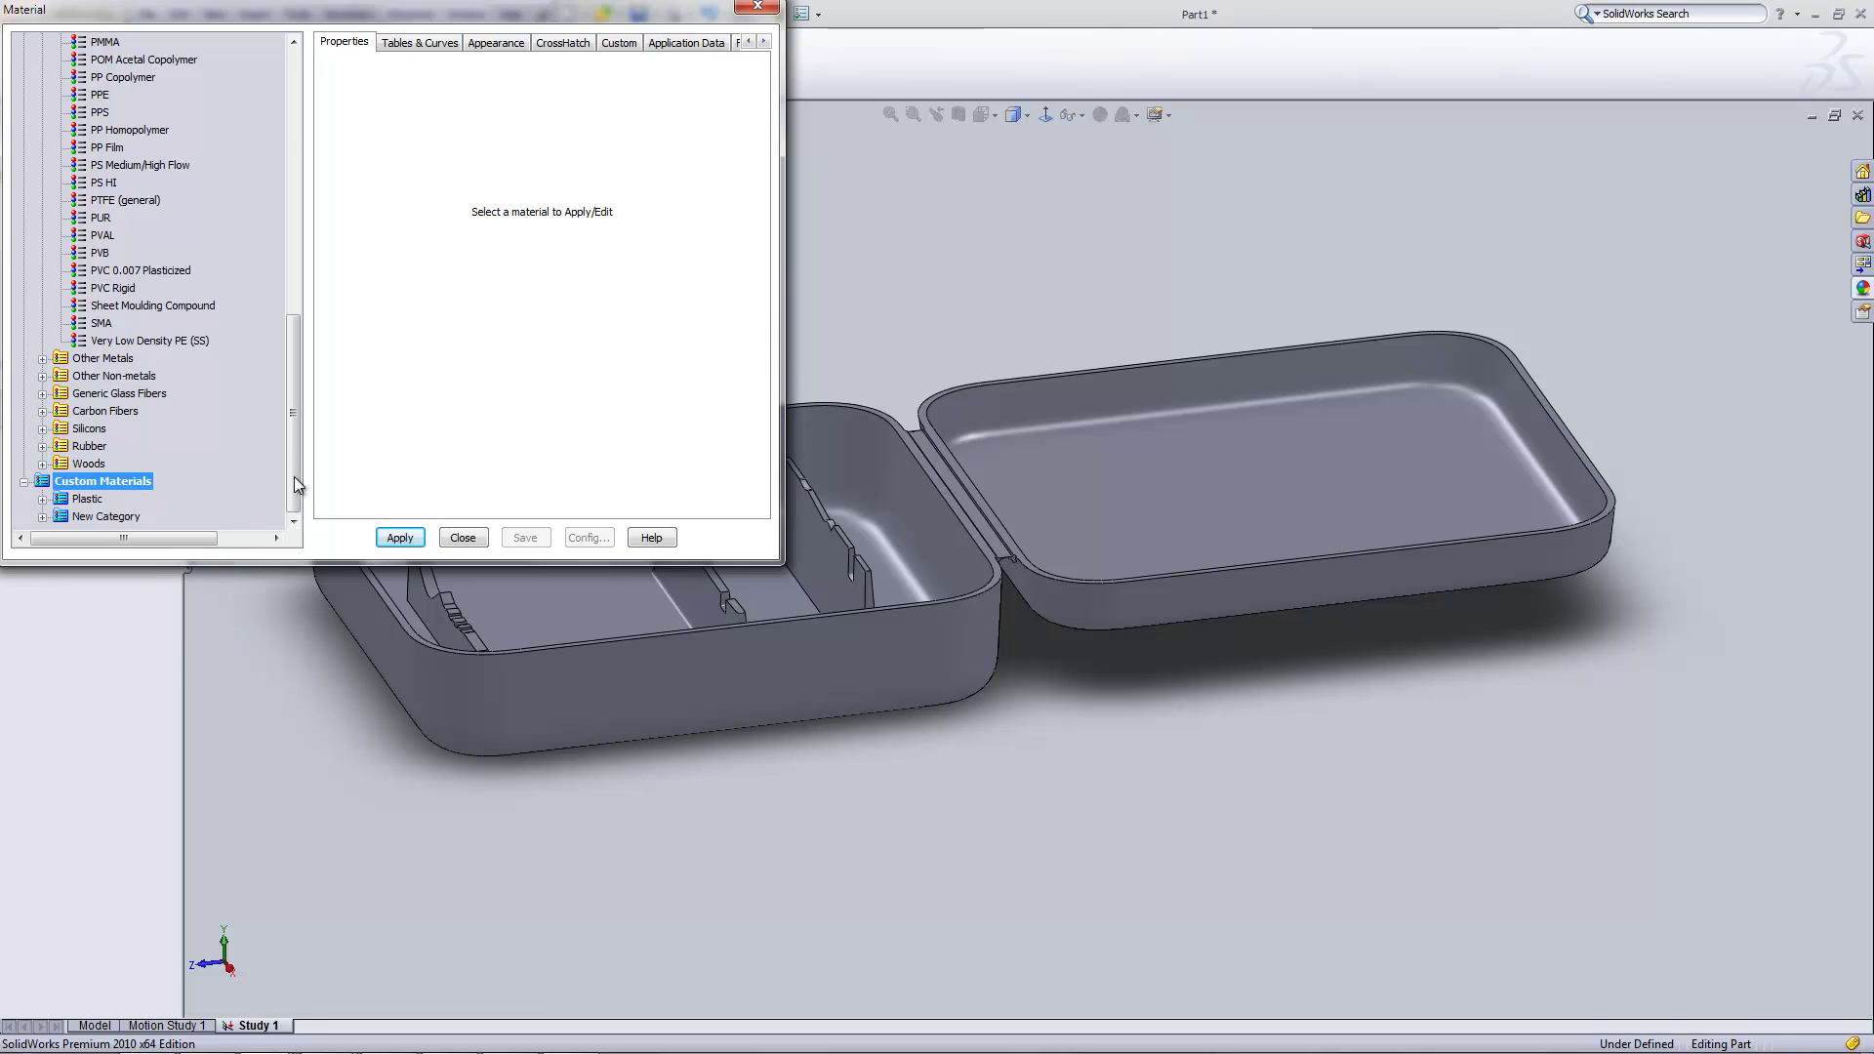
click(86, 500)
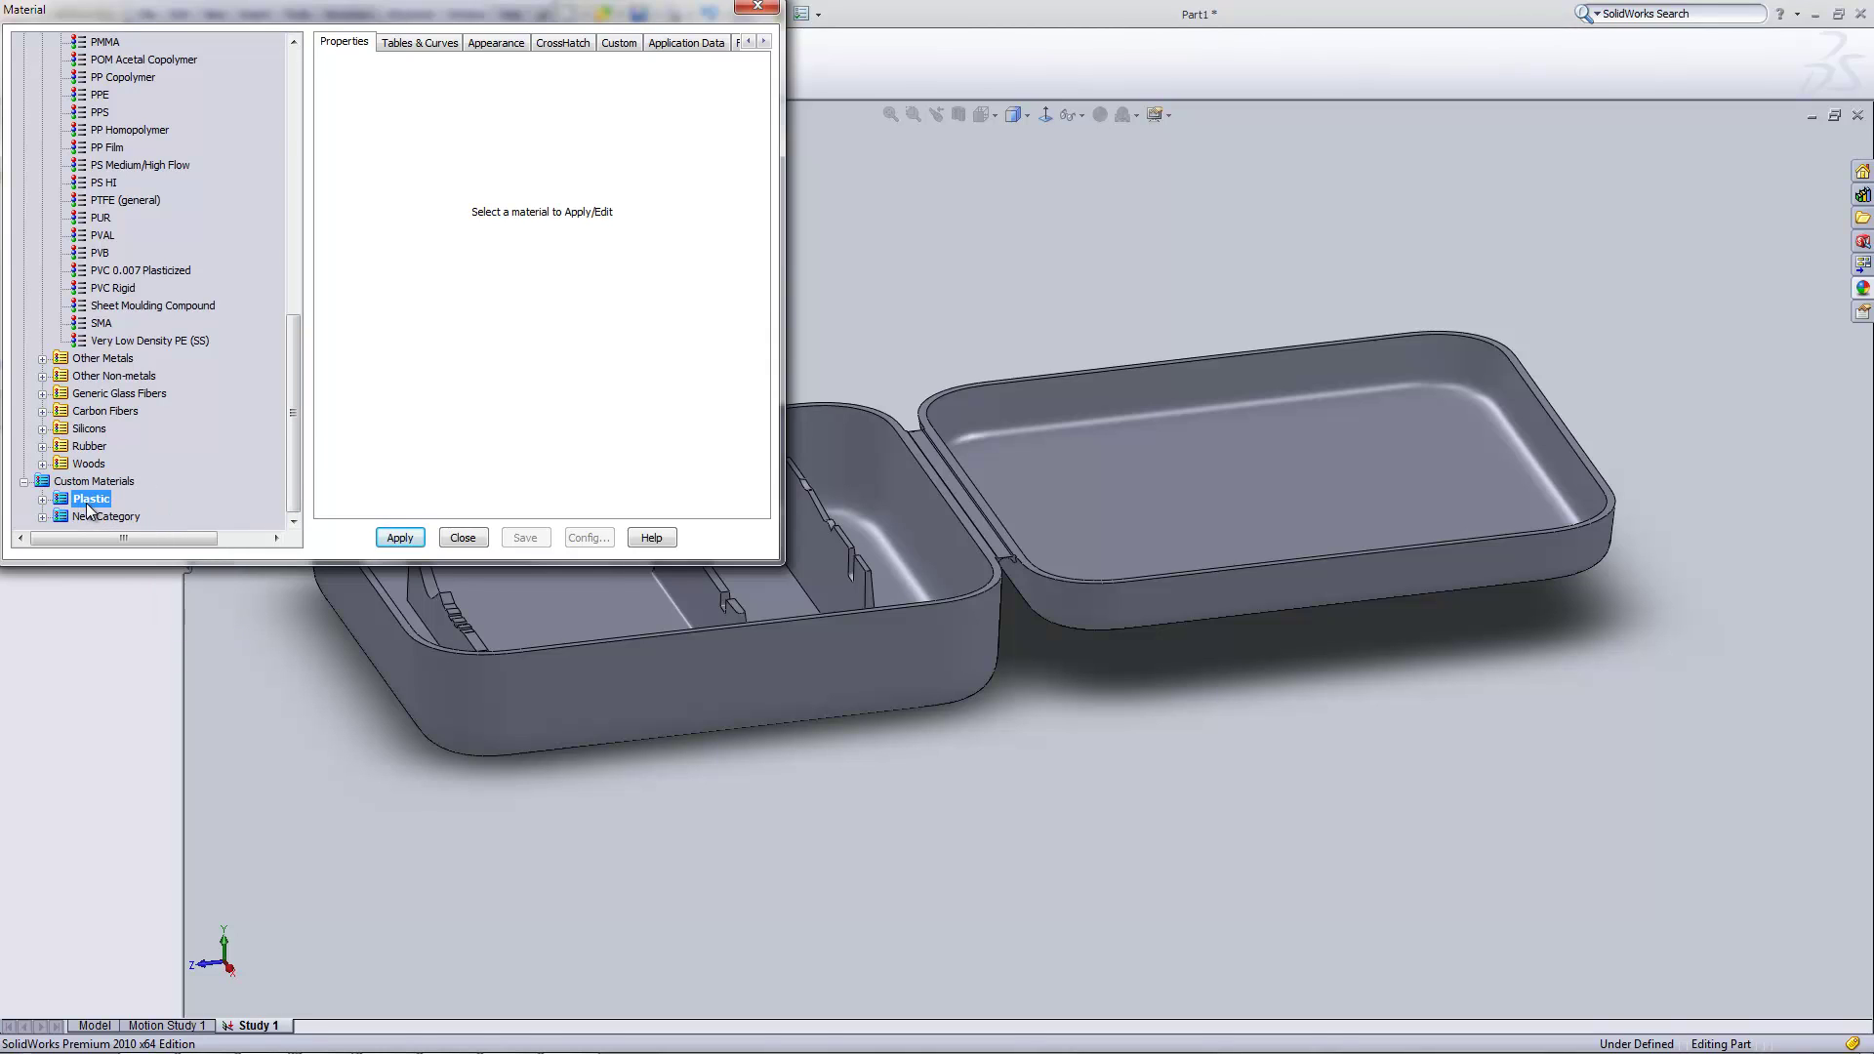
right_click(86, 506)
click(160, 655)
- Compare the properties of PP Homopolymer and PP Homopolymer (2) in the custom Plastic category, including the yield strength
click(42, 499)
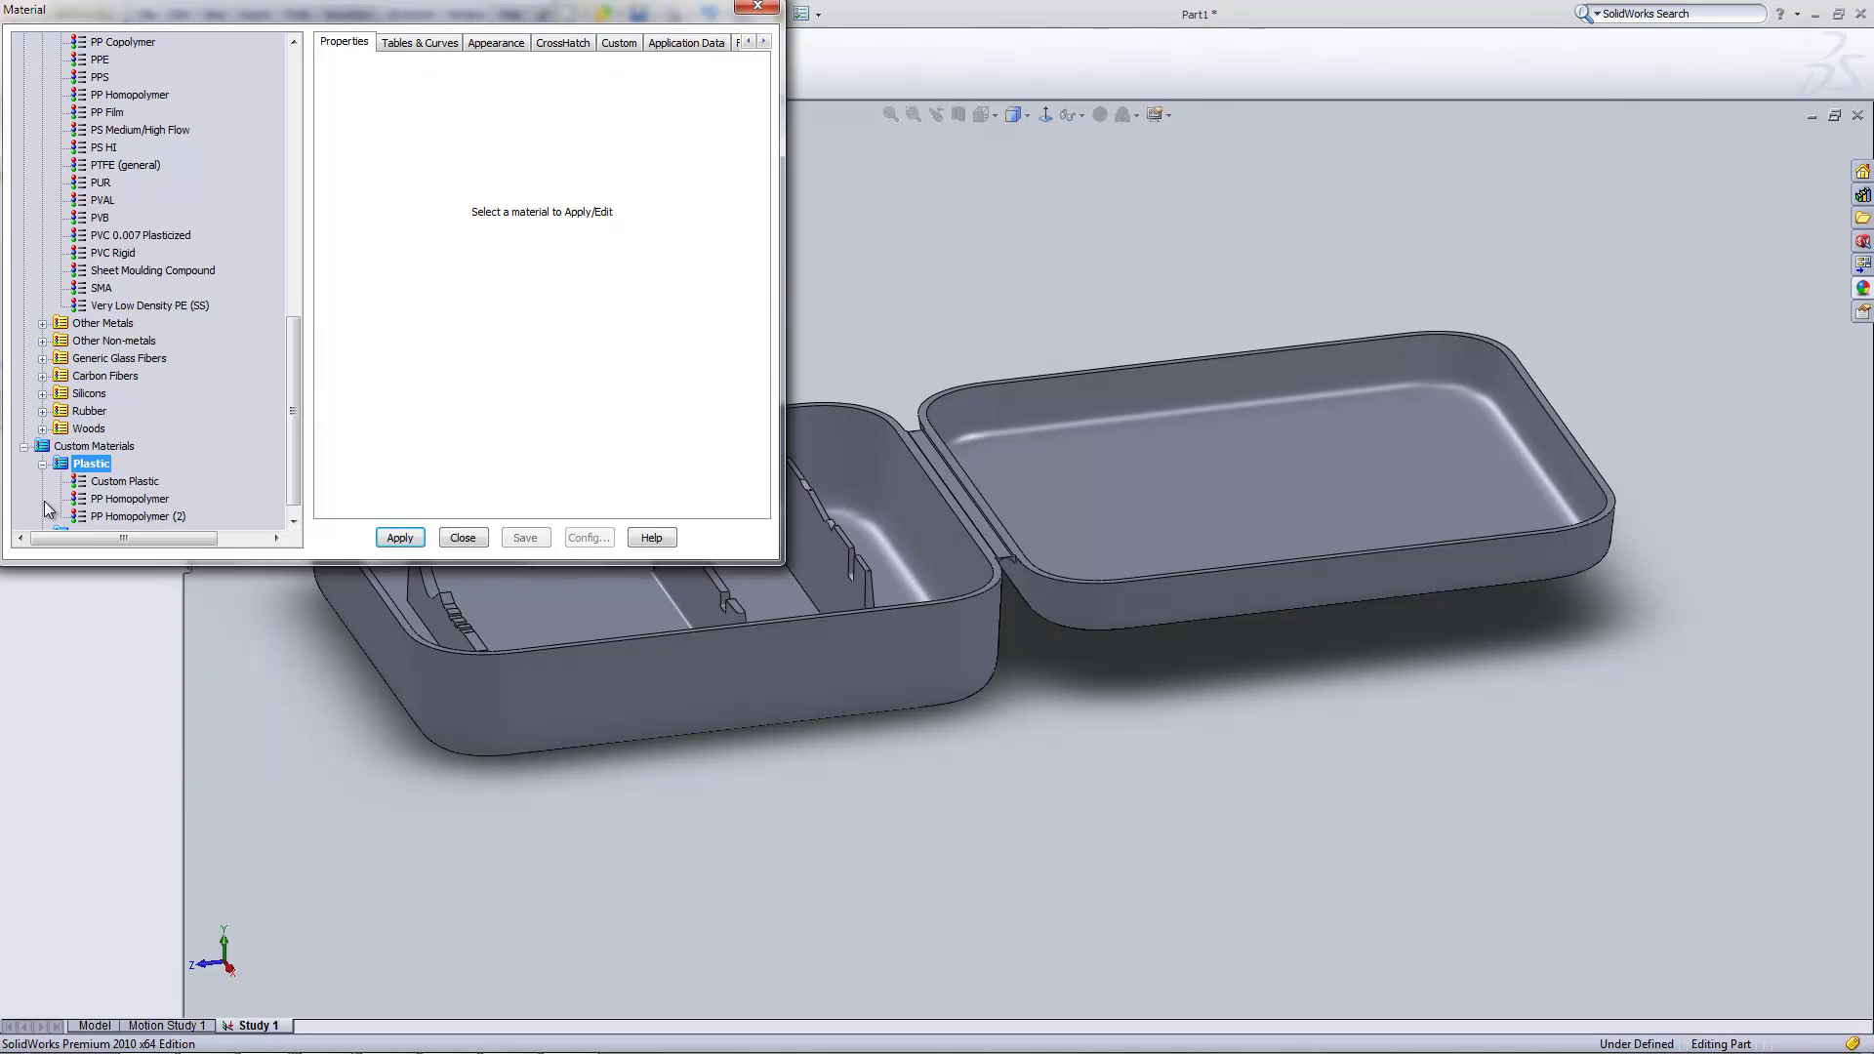
click(114, 502)
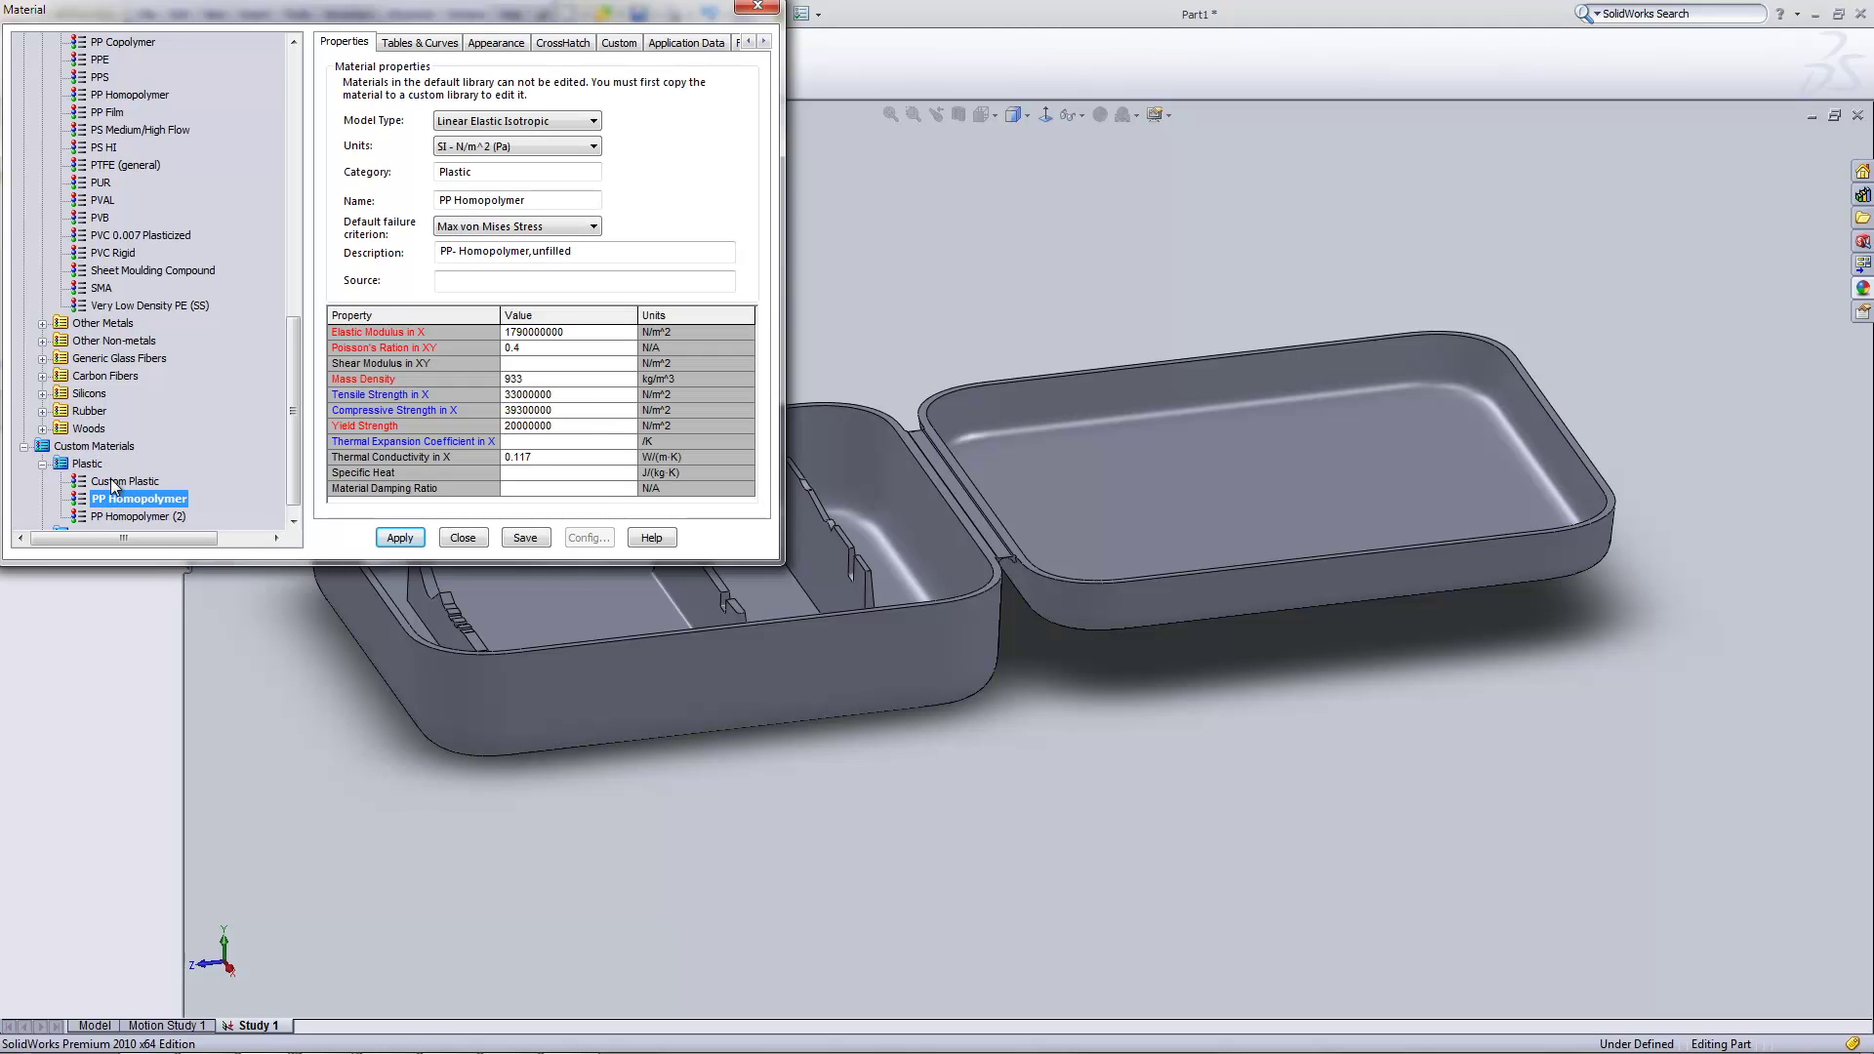
click(120, 517)
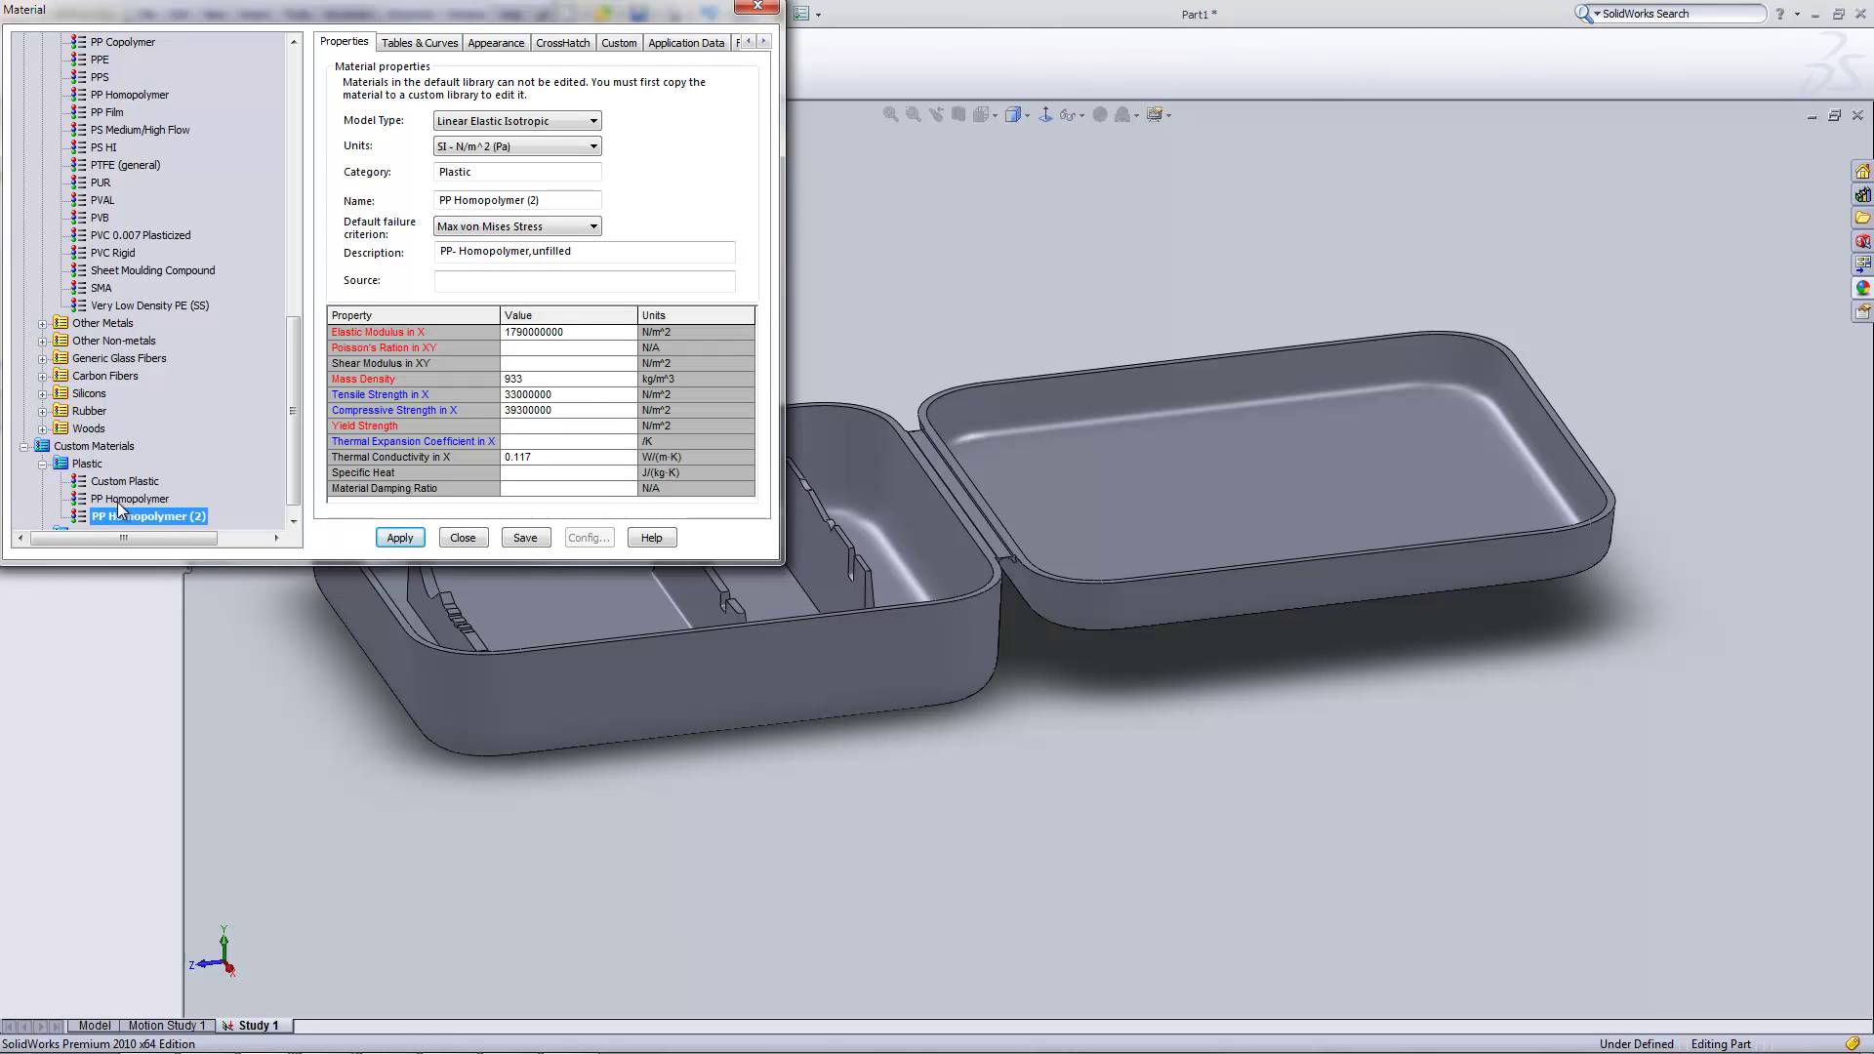
click(120, 499)
click(120, 516)
click(120, 499)
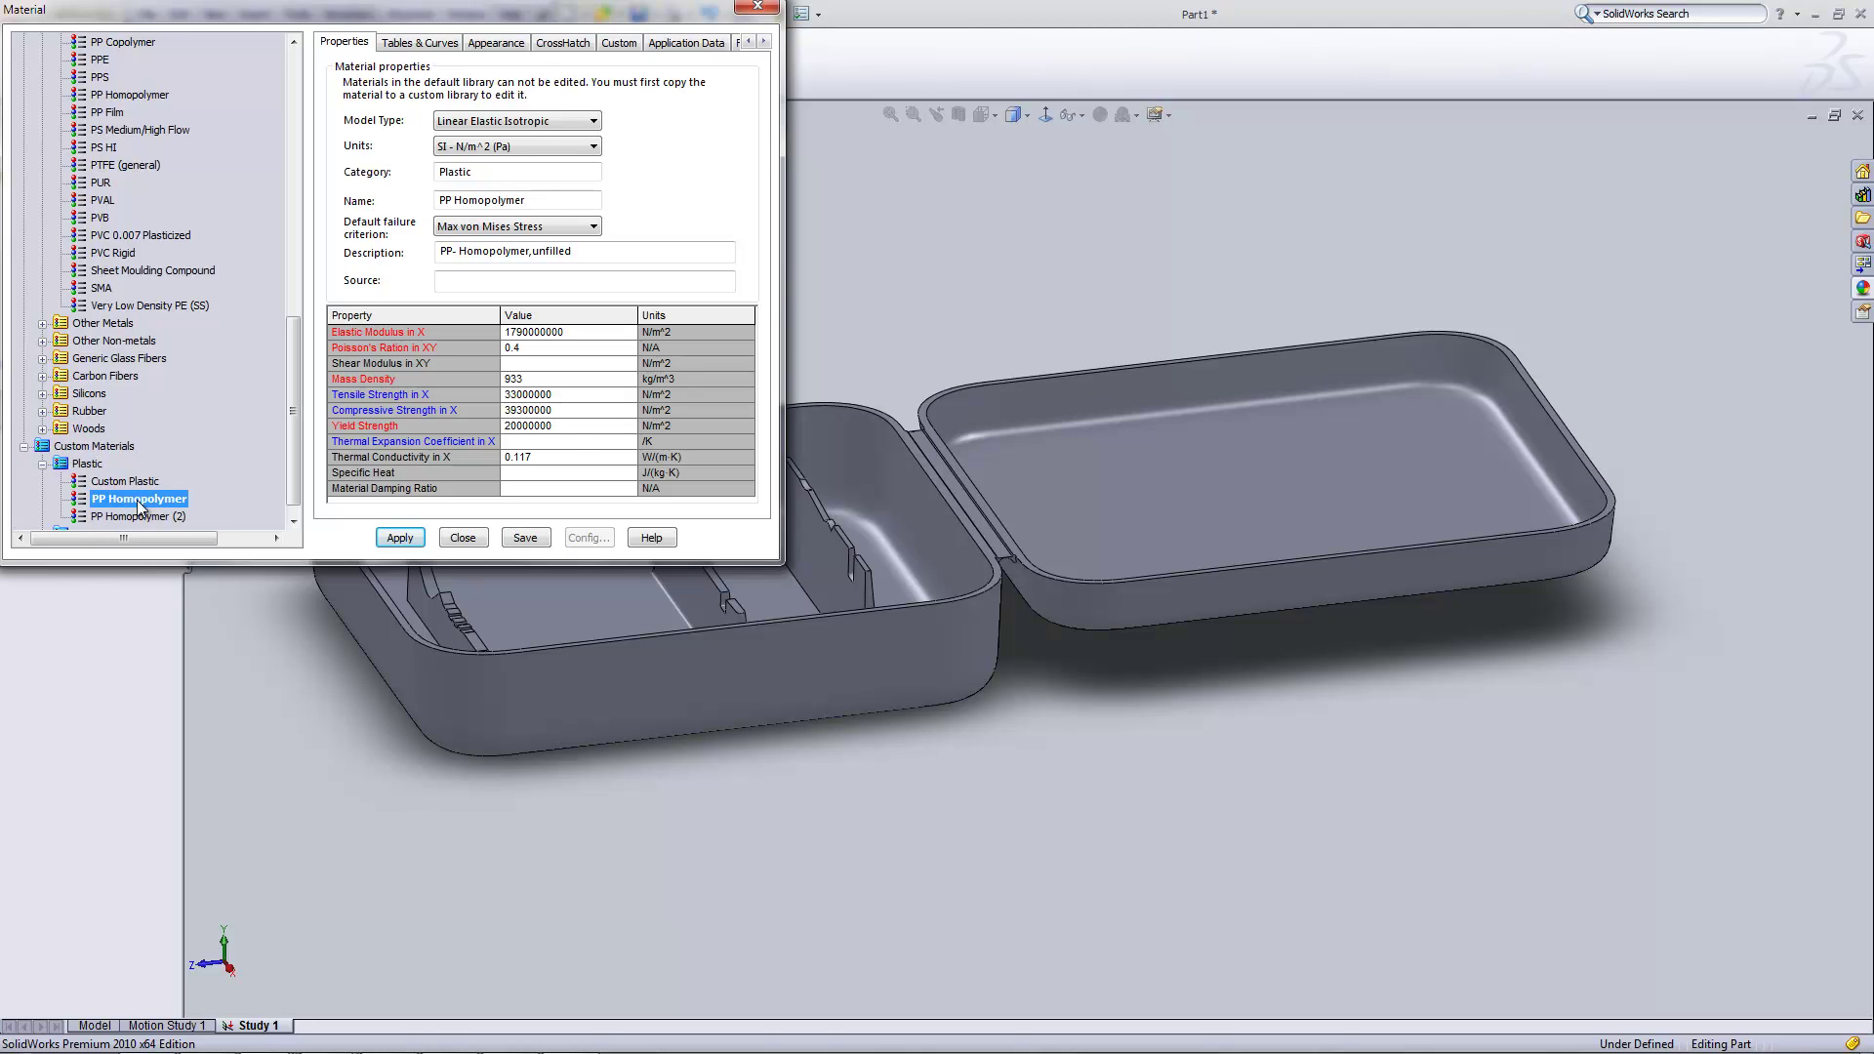
click(564, 425)
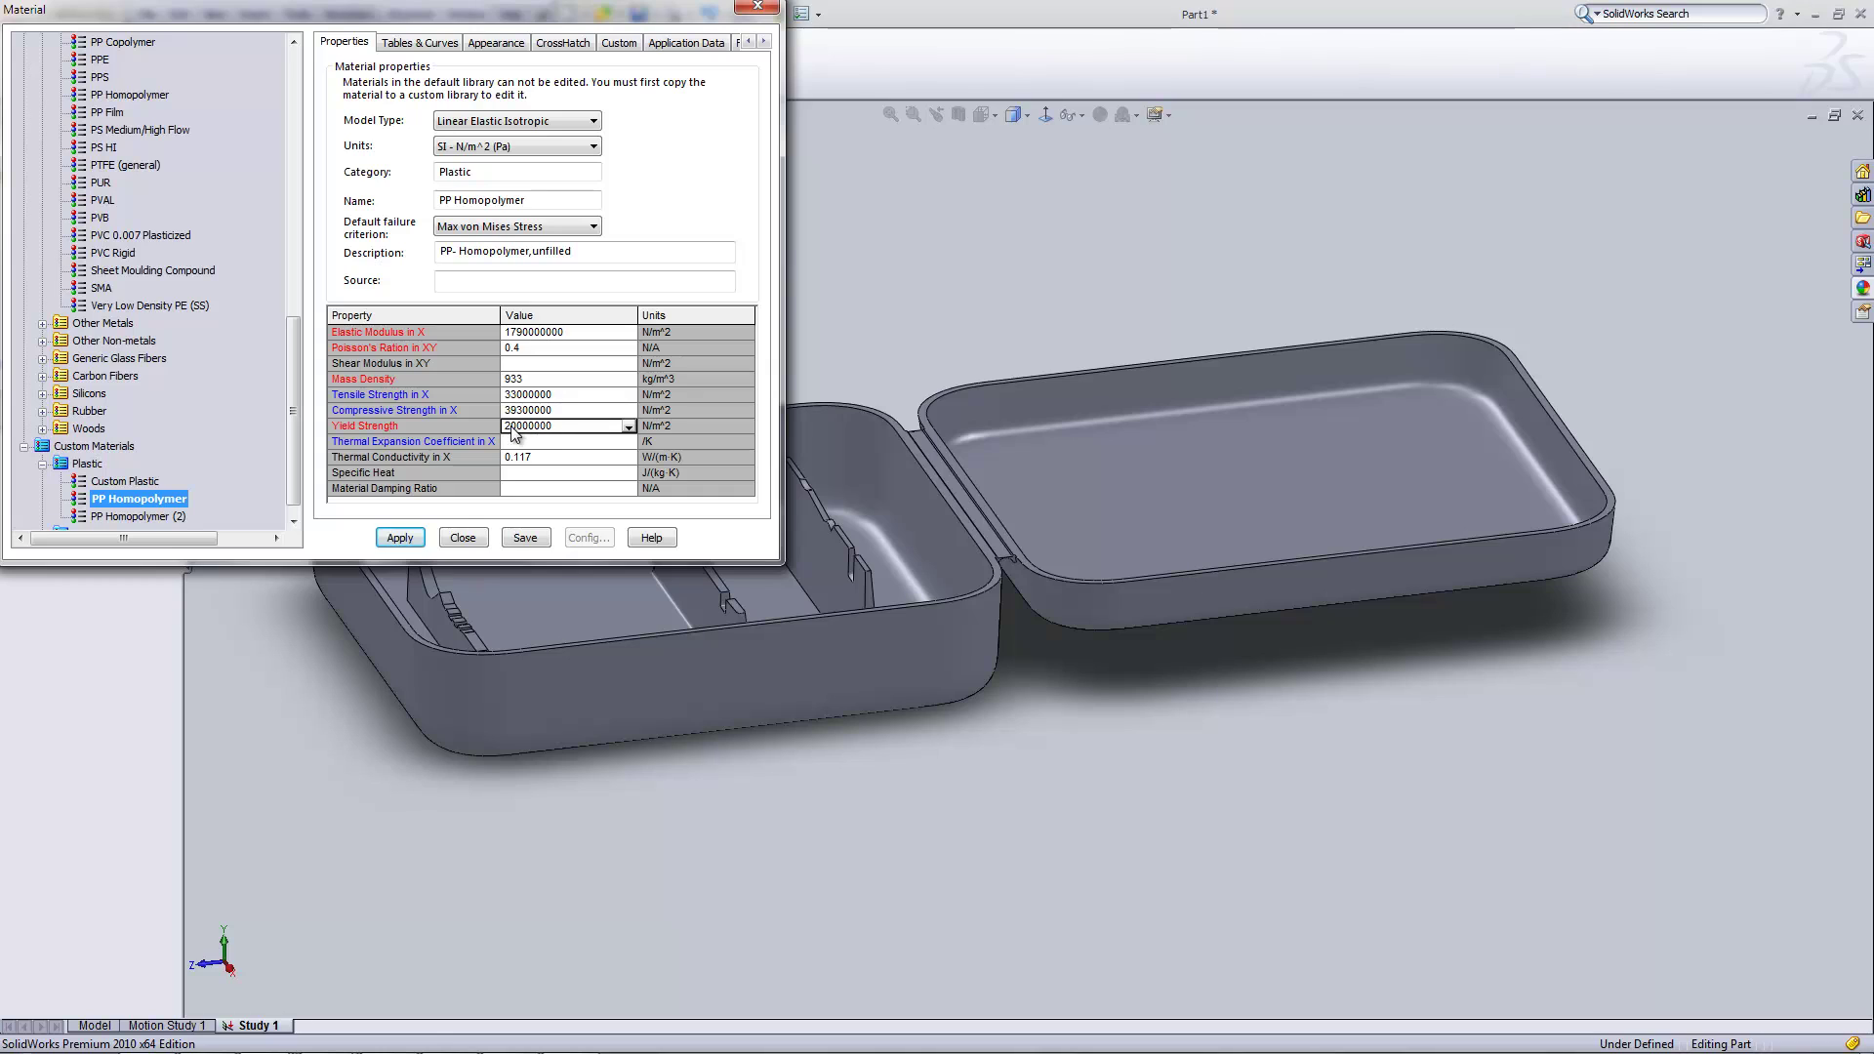
- Apply the custom PP Homopolymer with a yield strength of 20000000 N/m^2 to the part and finish the material definition
click(511, 426)
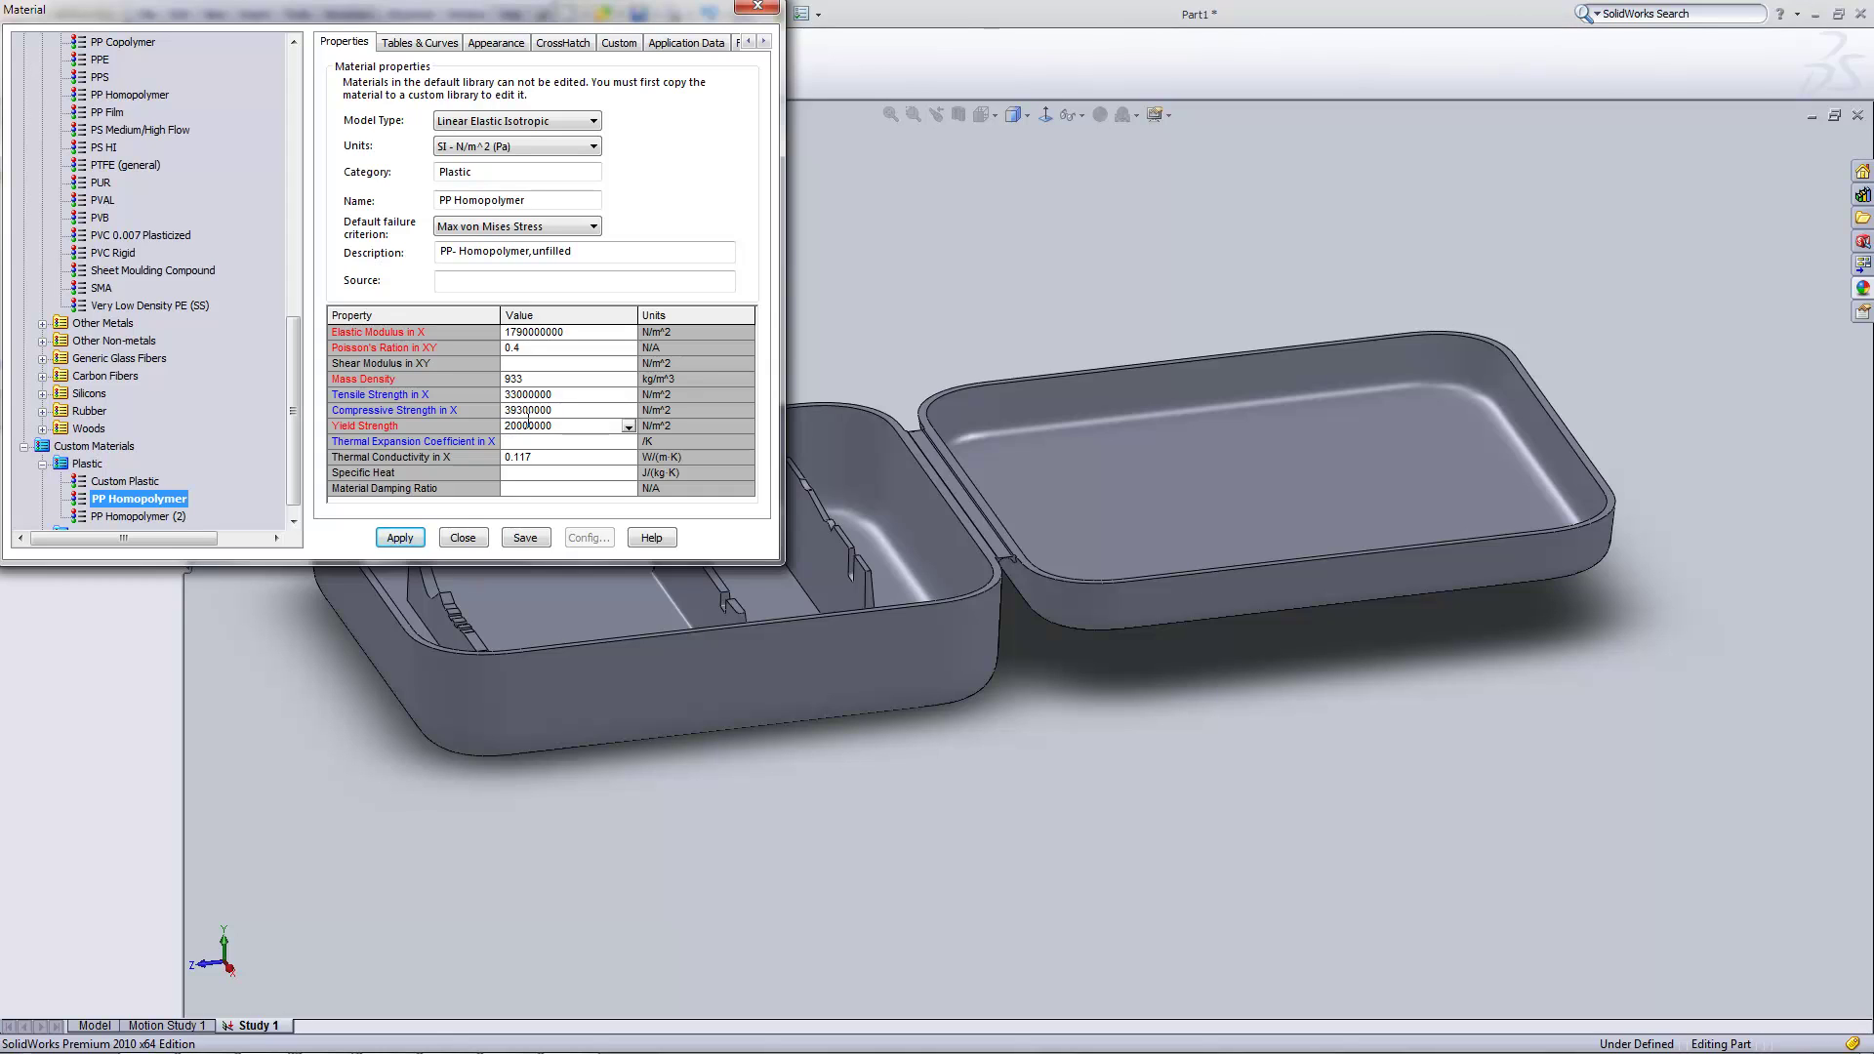
double_click(506, 425)
click(555, 426)
click(399, 539)
click(464, 539)
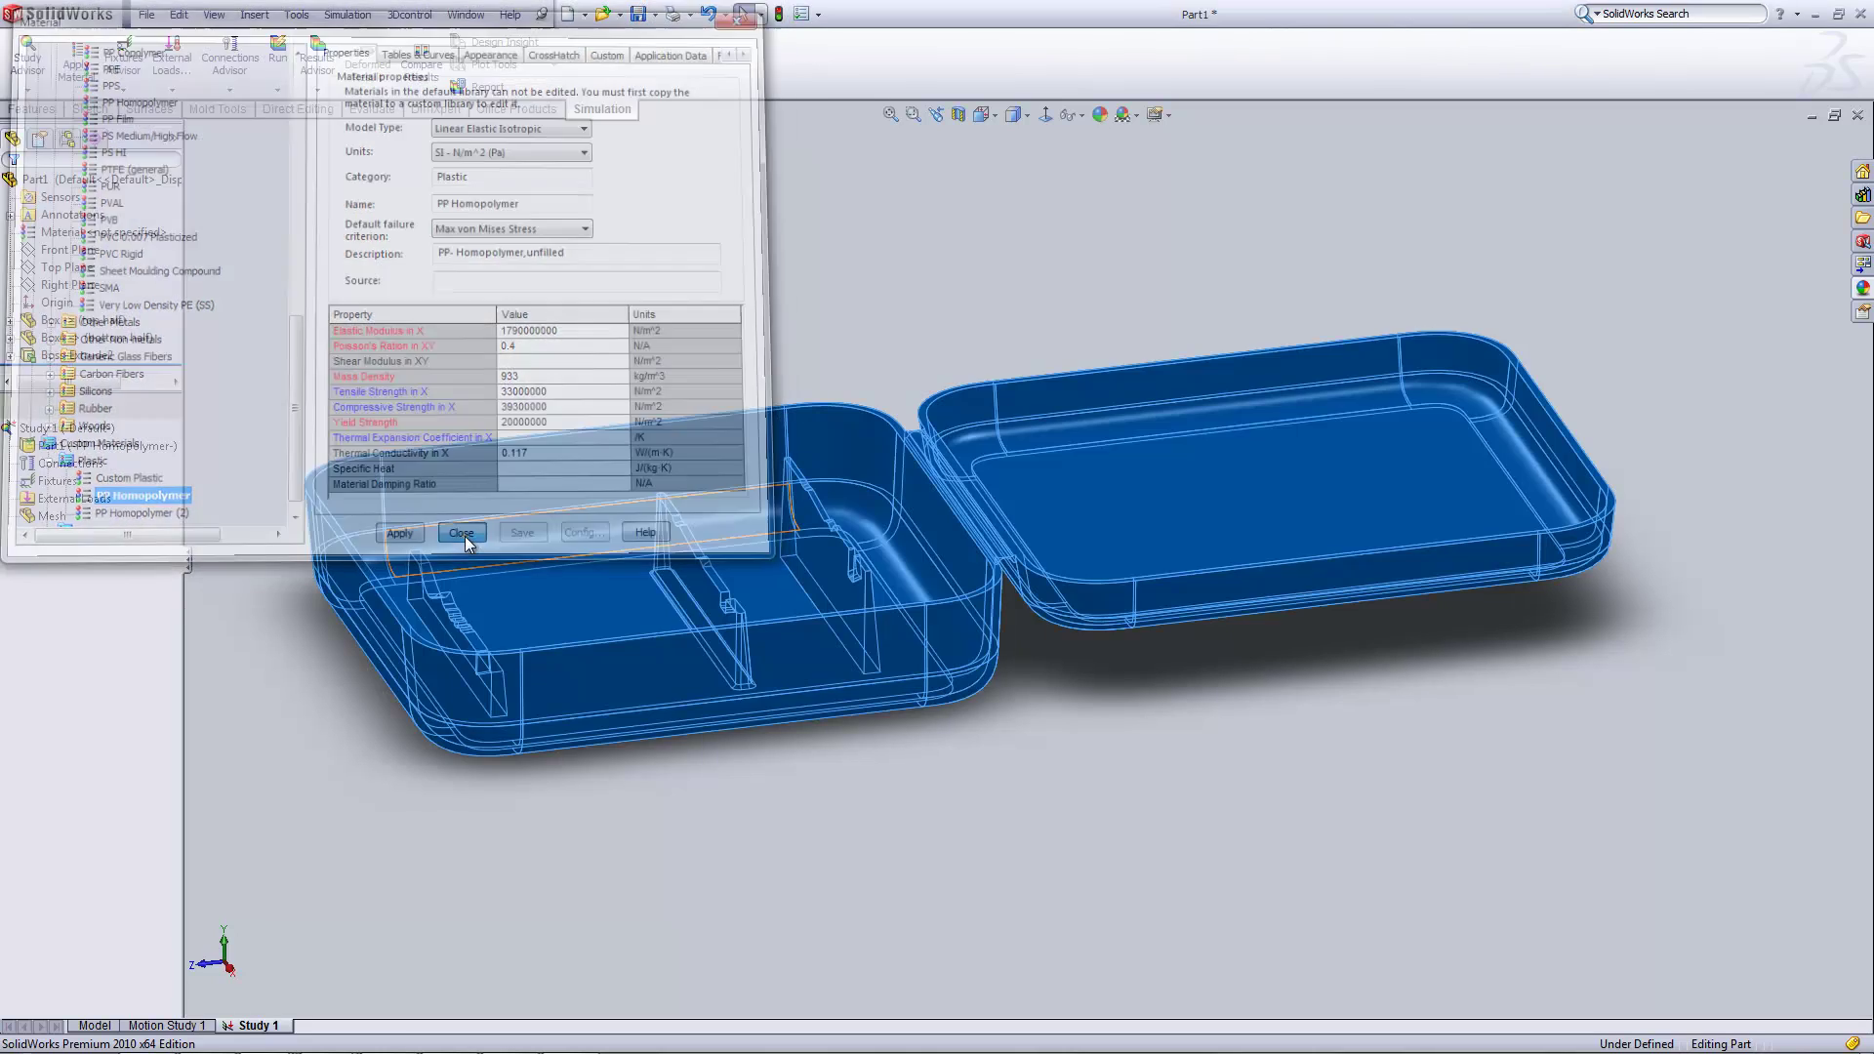
- Widen the feature and study tree pane slightly so that the study's material entry has more room
click(101, 449)
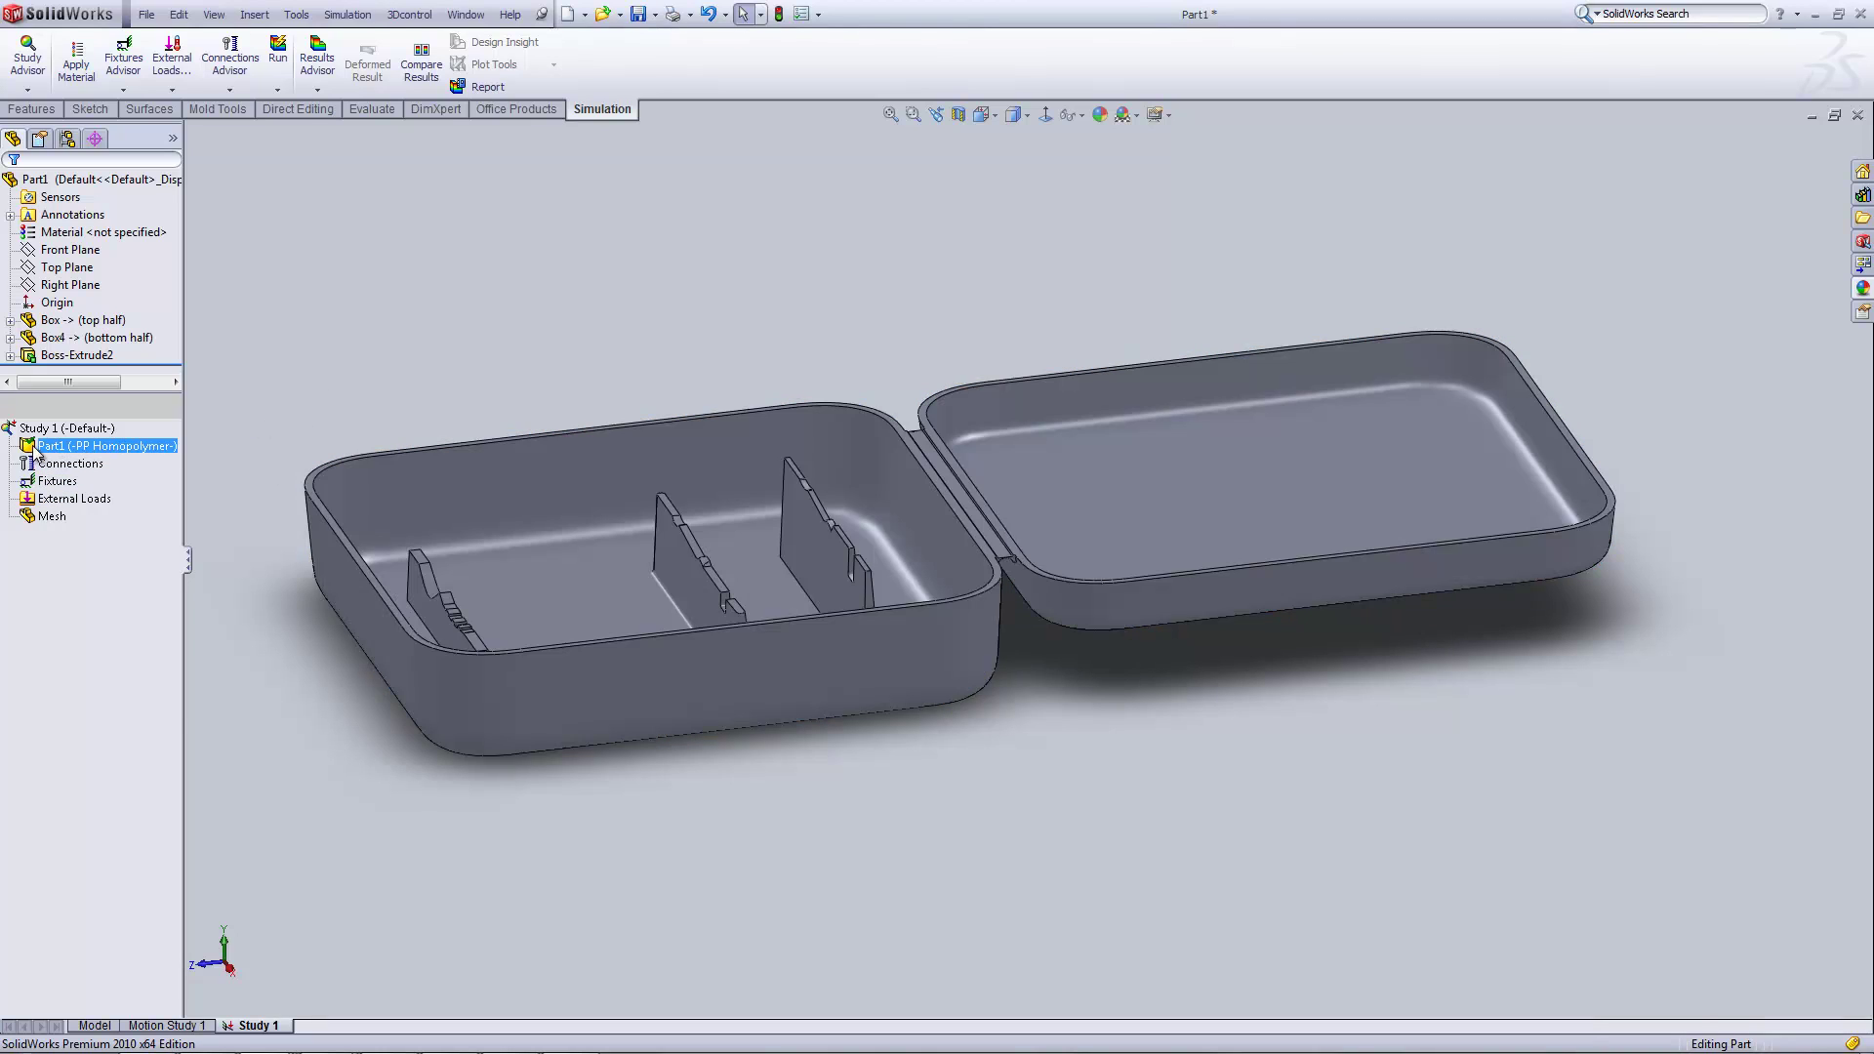
click(180, 427)
click(187, 422)
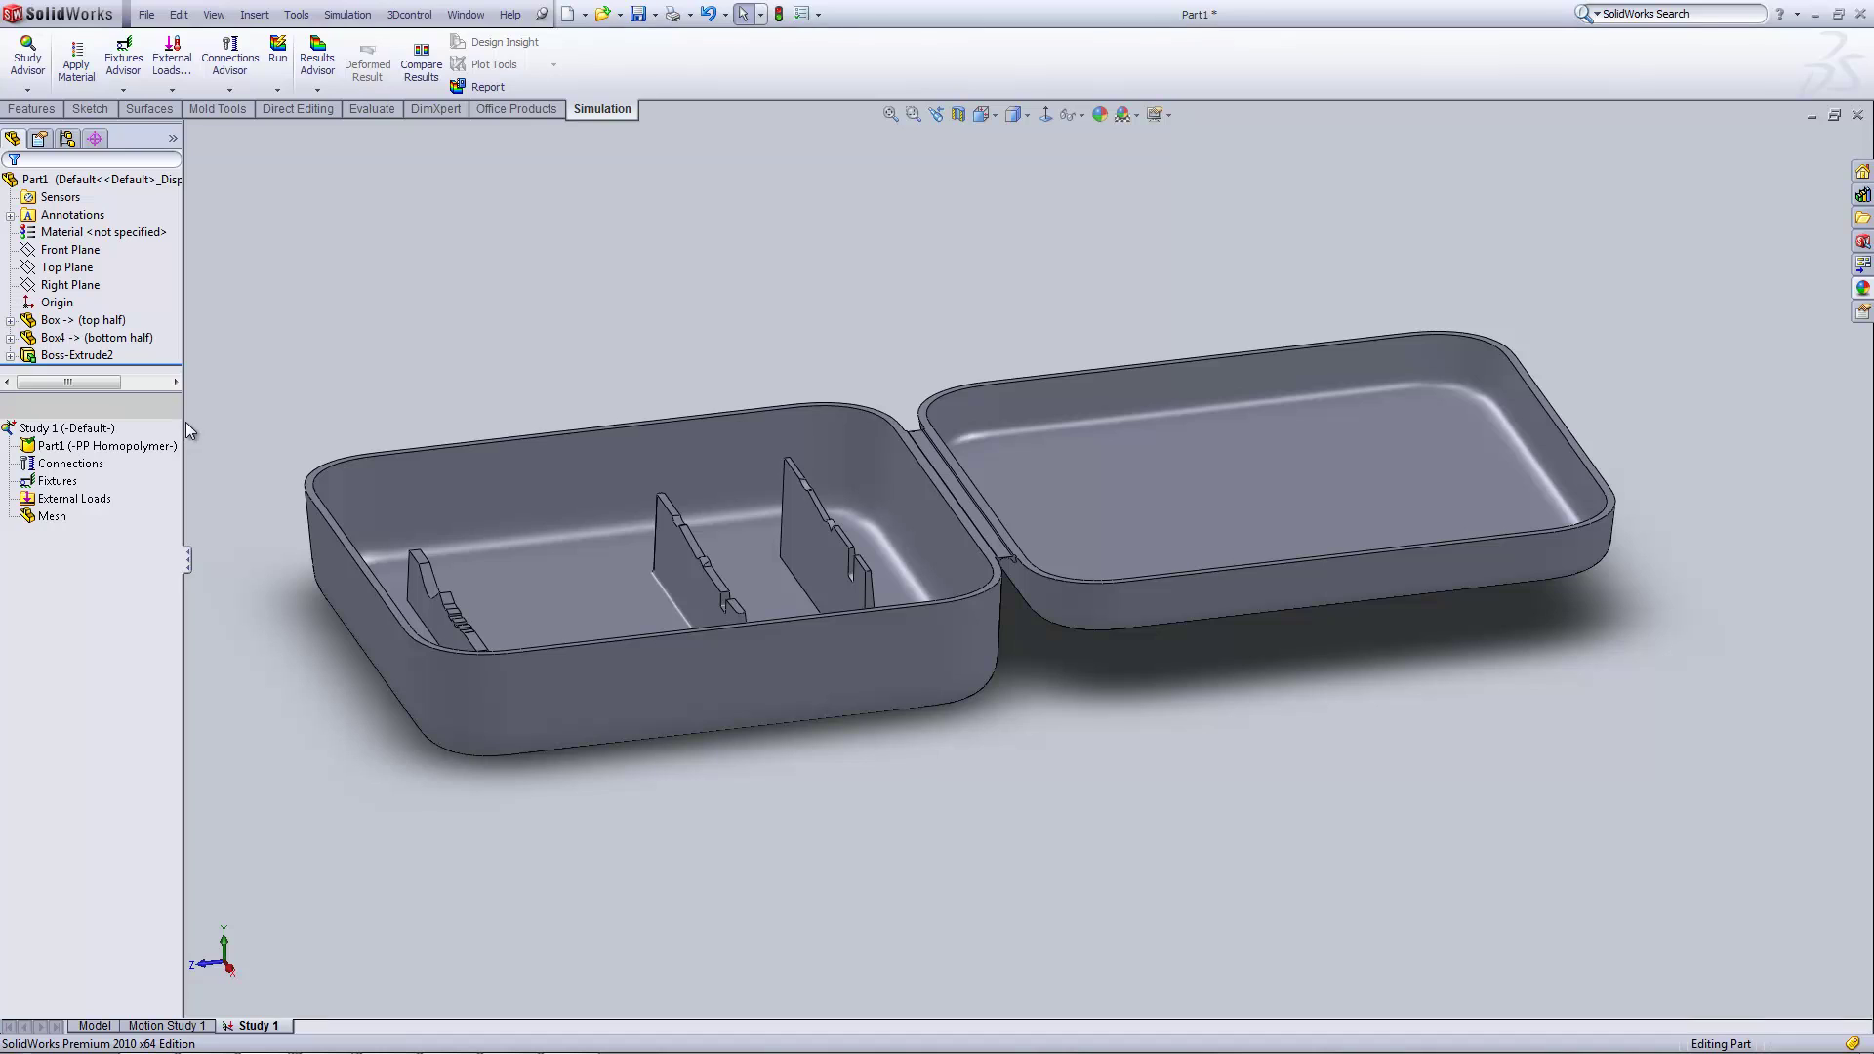
drag(186, 424, 216, 424)
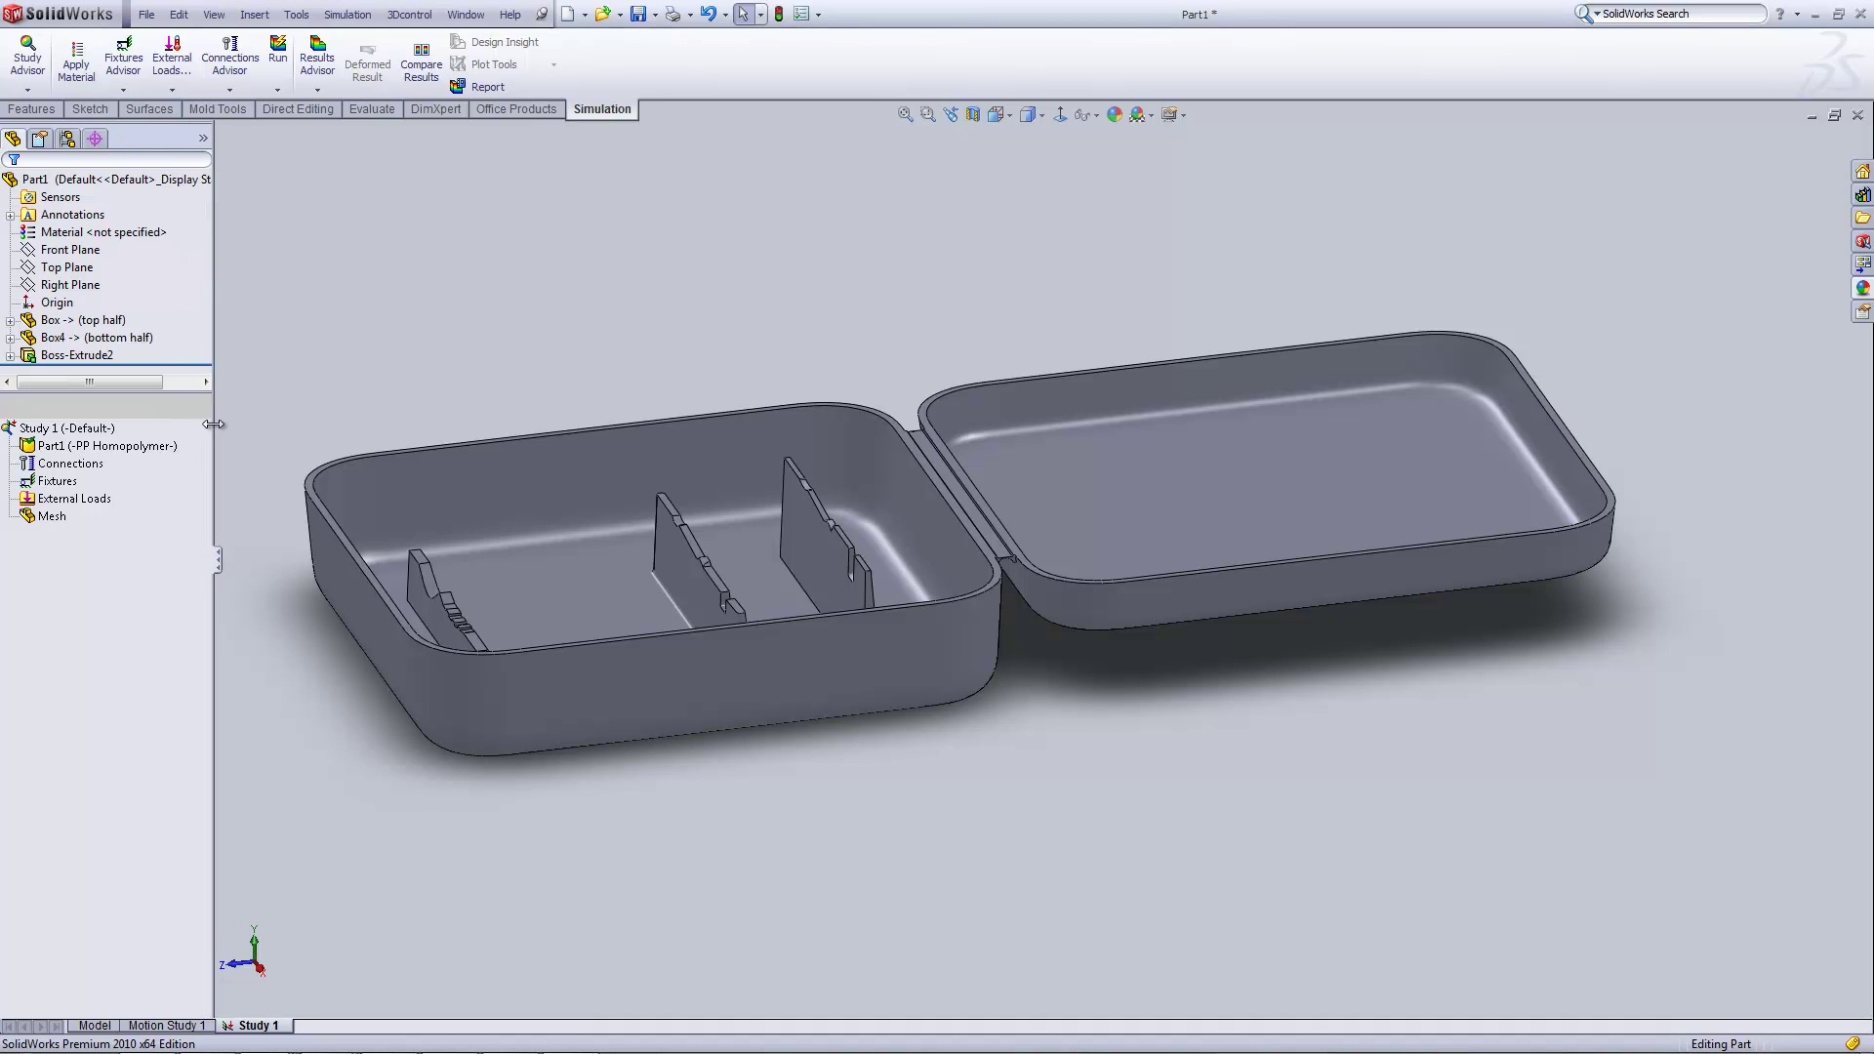
click(102, 478)
right_click(72, 468)
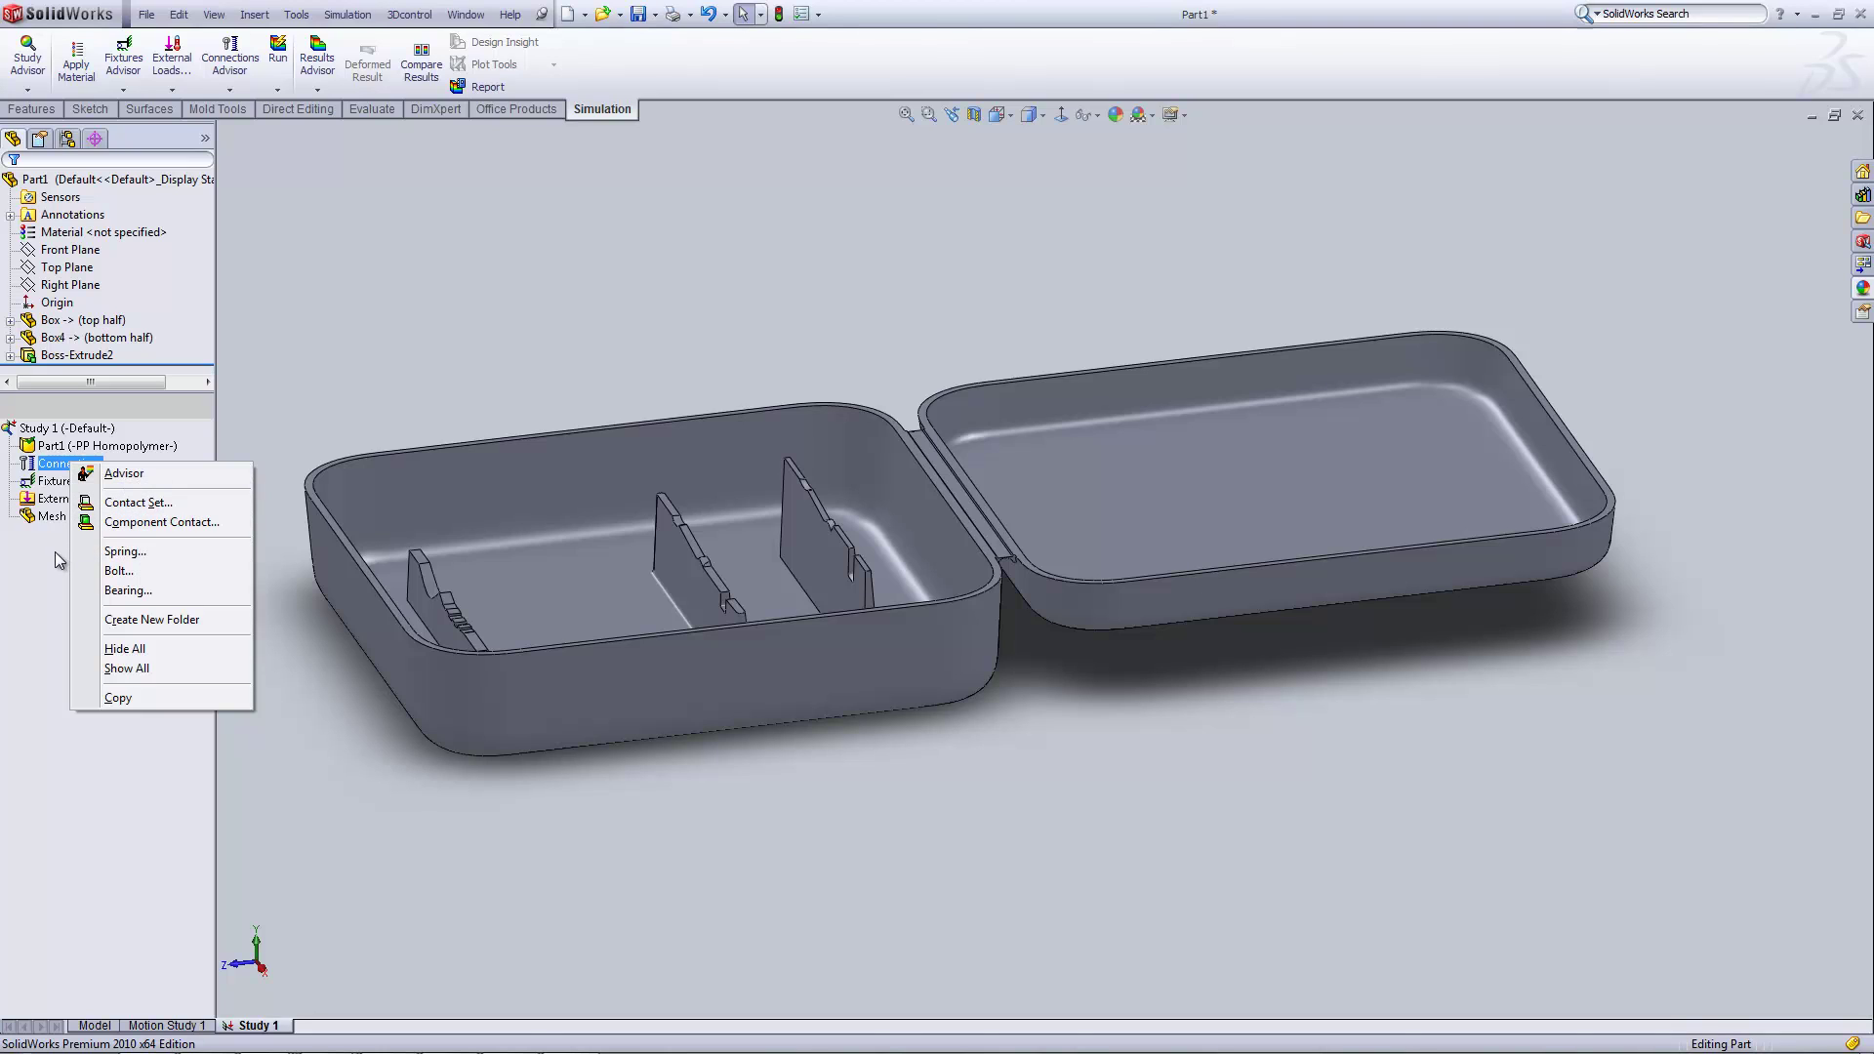
click(33, 571)
- Add a Fixed Geometry fixture to the flat outer bottom face of the case's deeper half
click(56, 481)
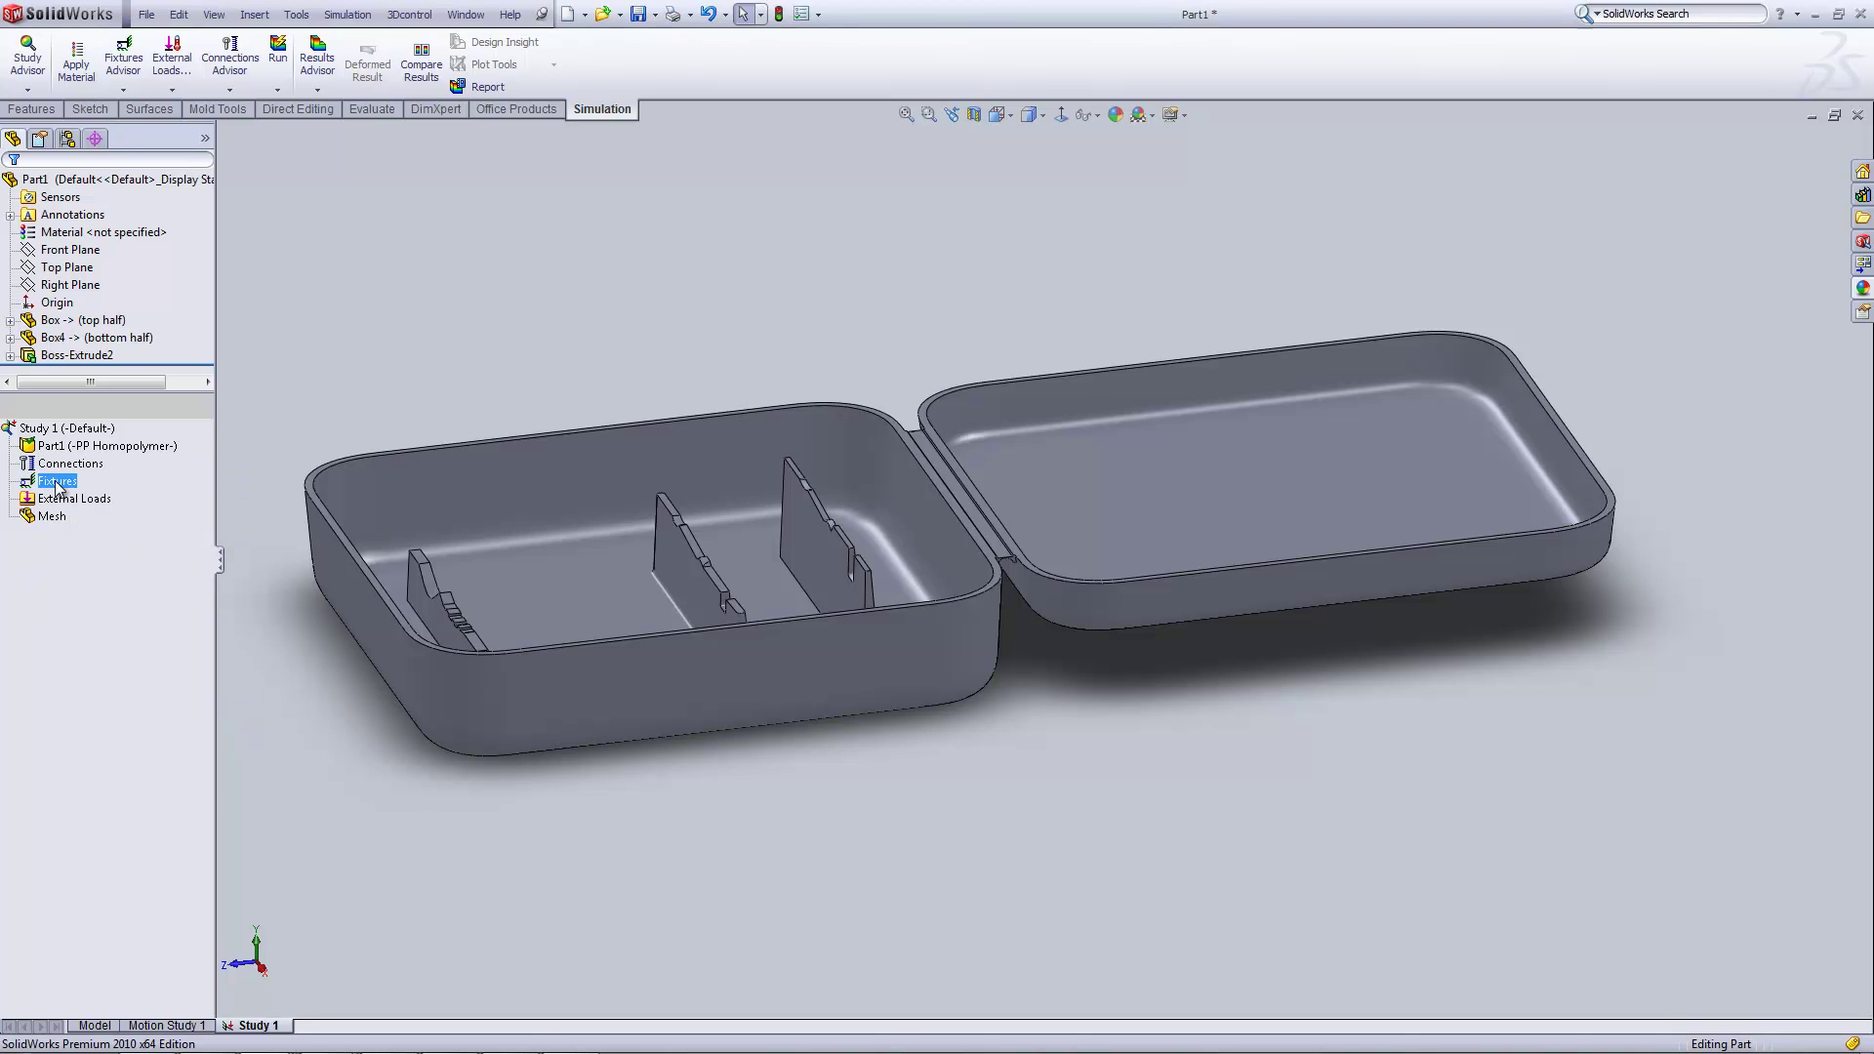
right_click(55, 486)
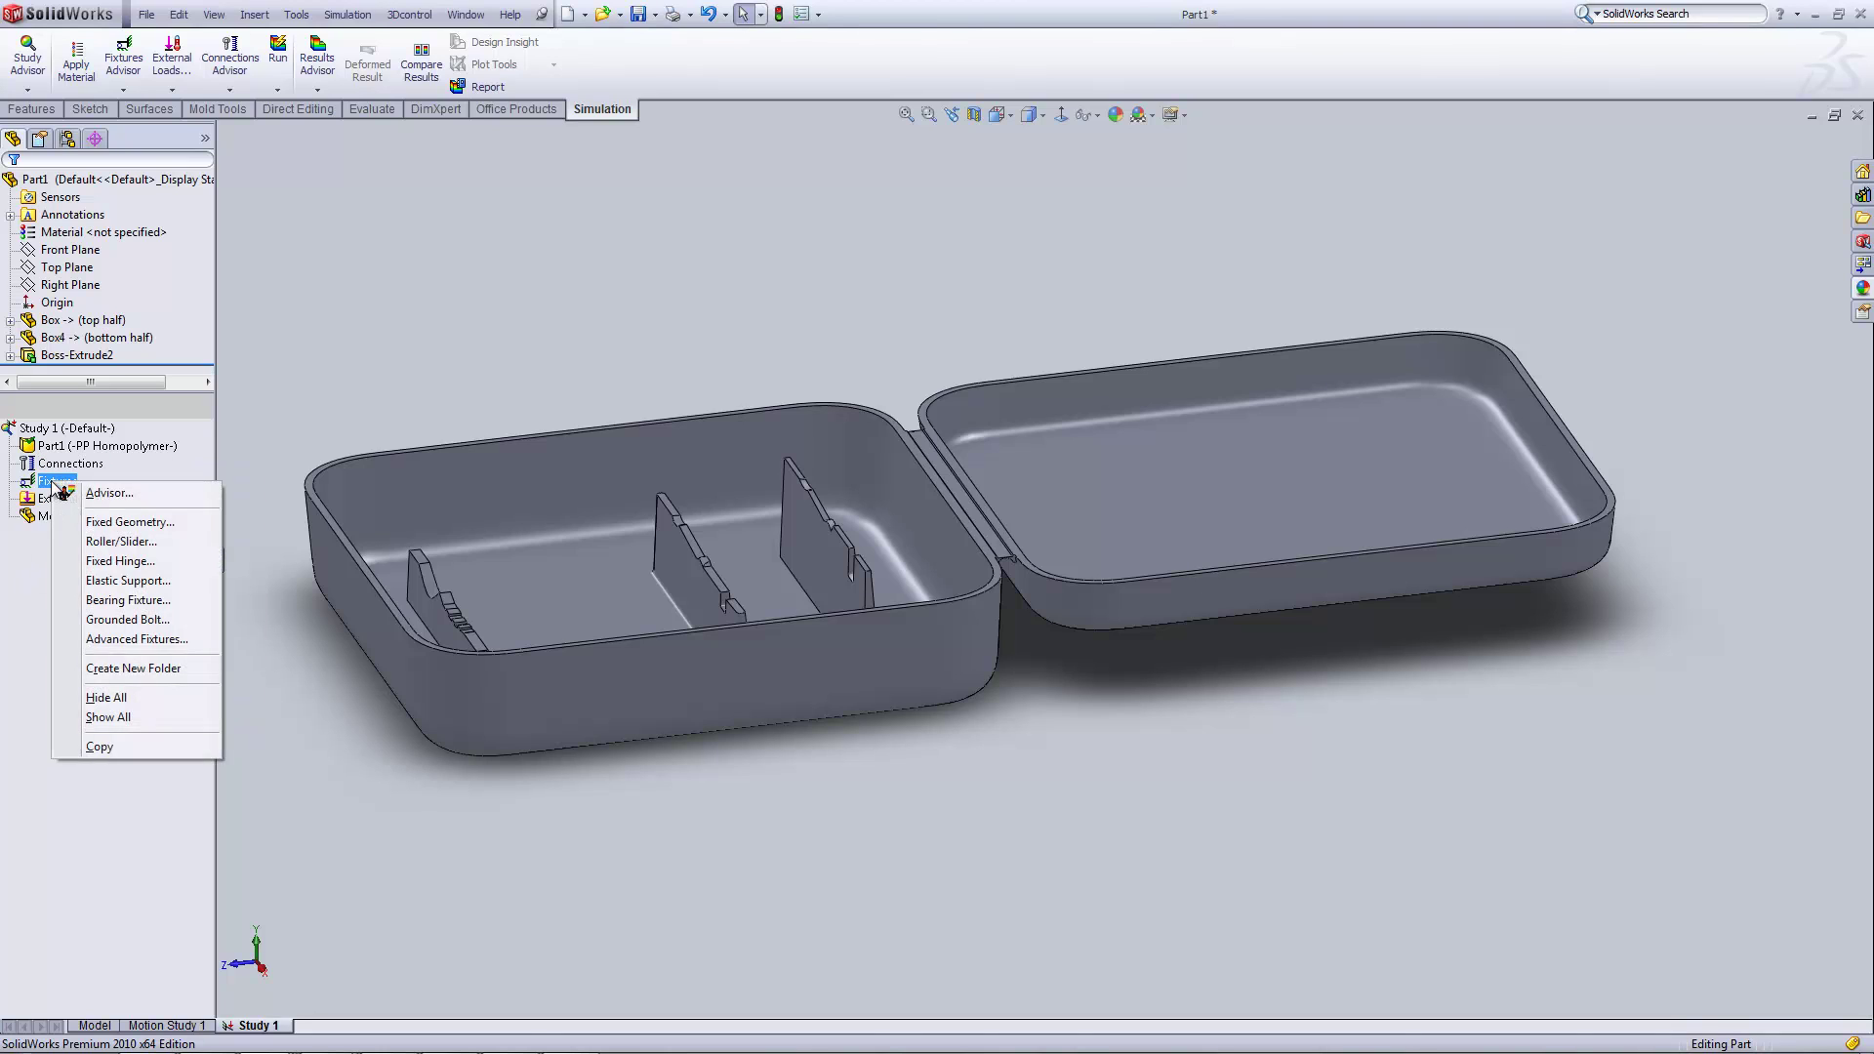
click(130, 524)
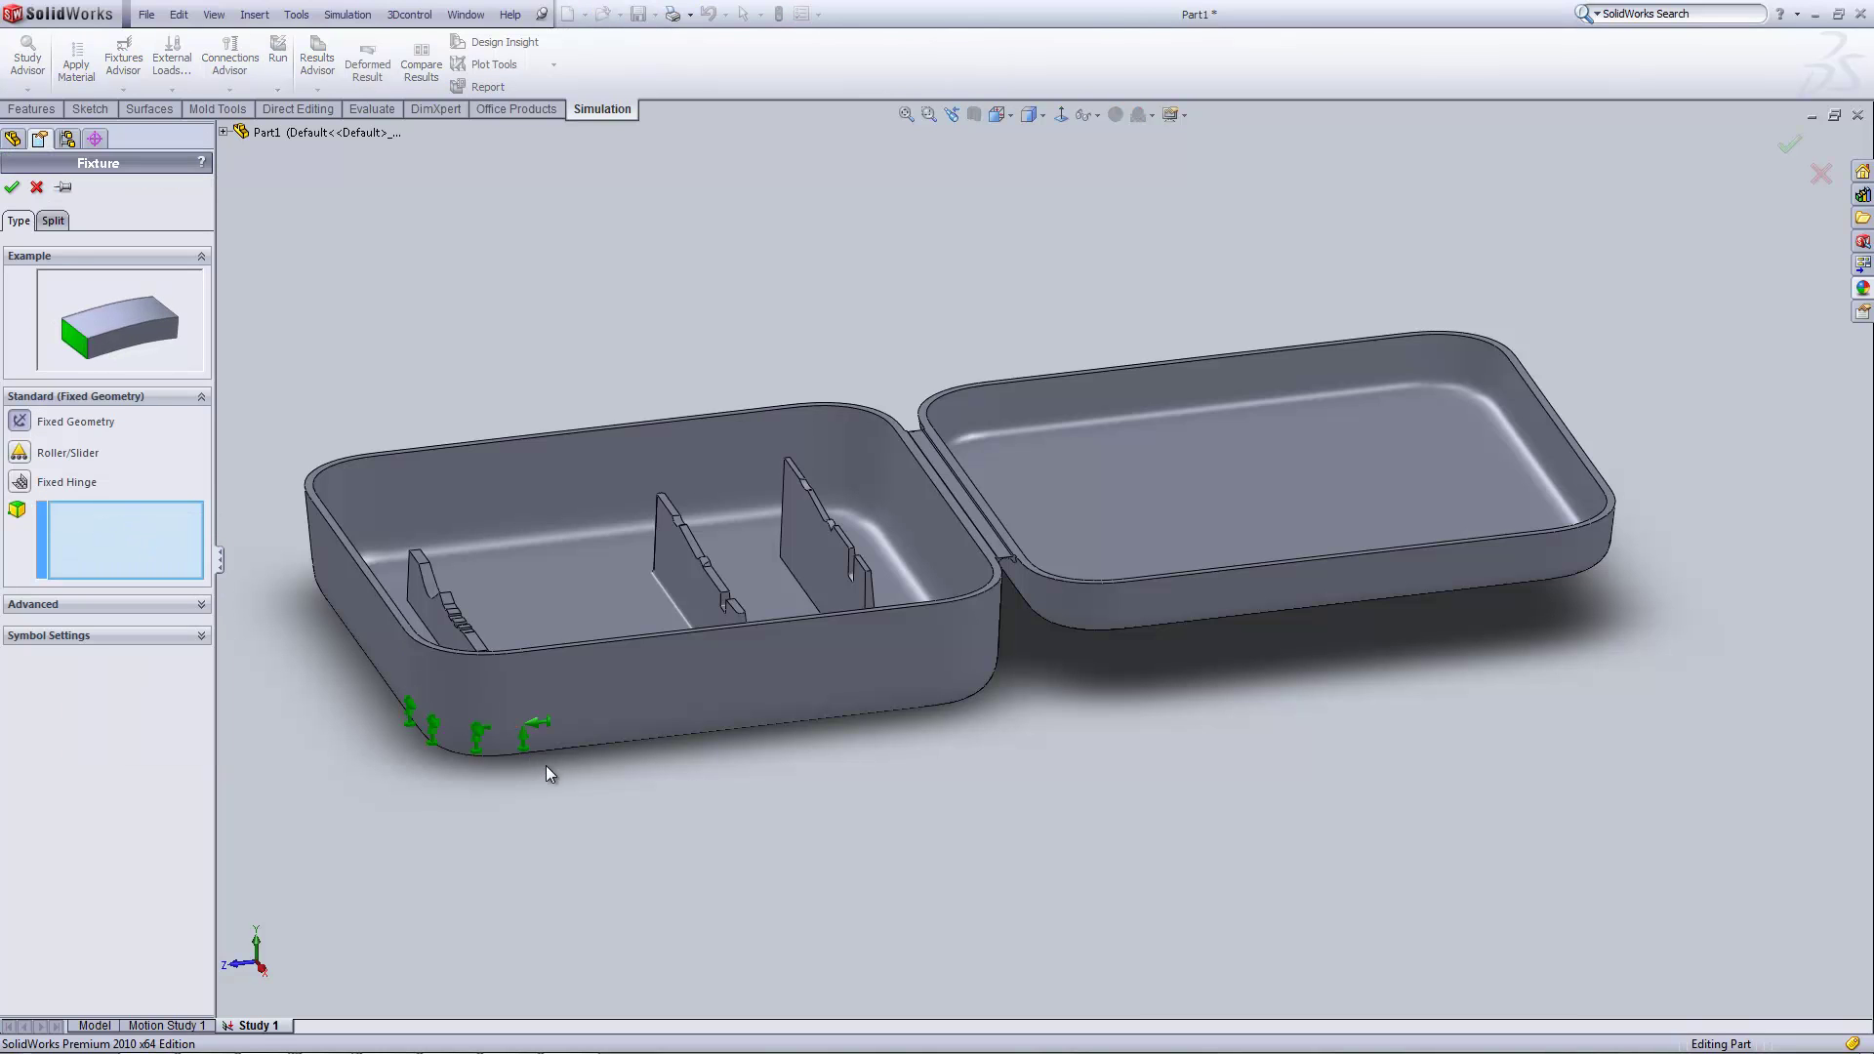
middle_drag(546, 765, 583, 701)
click(562, 579)
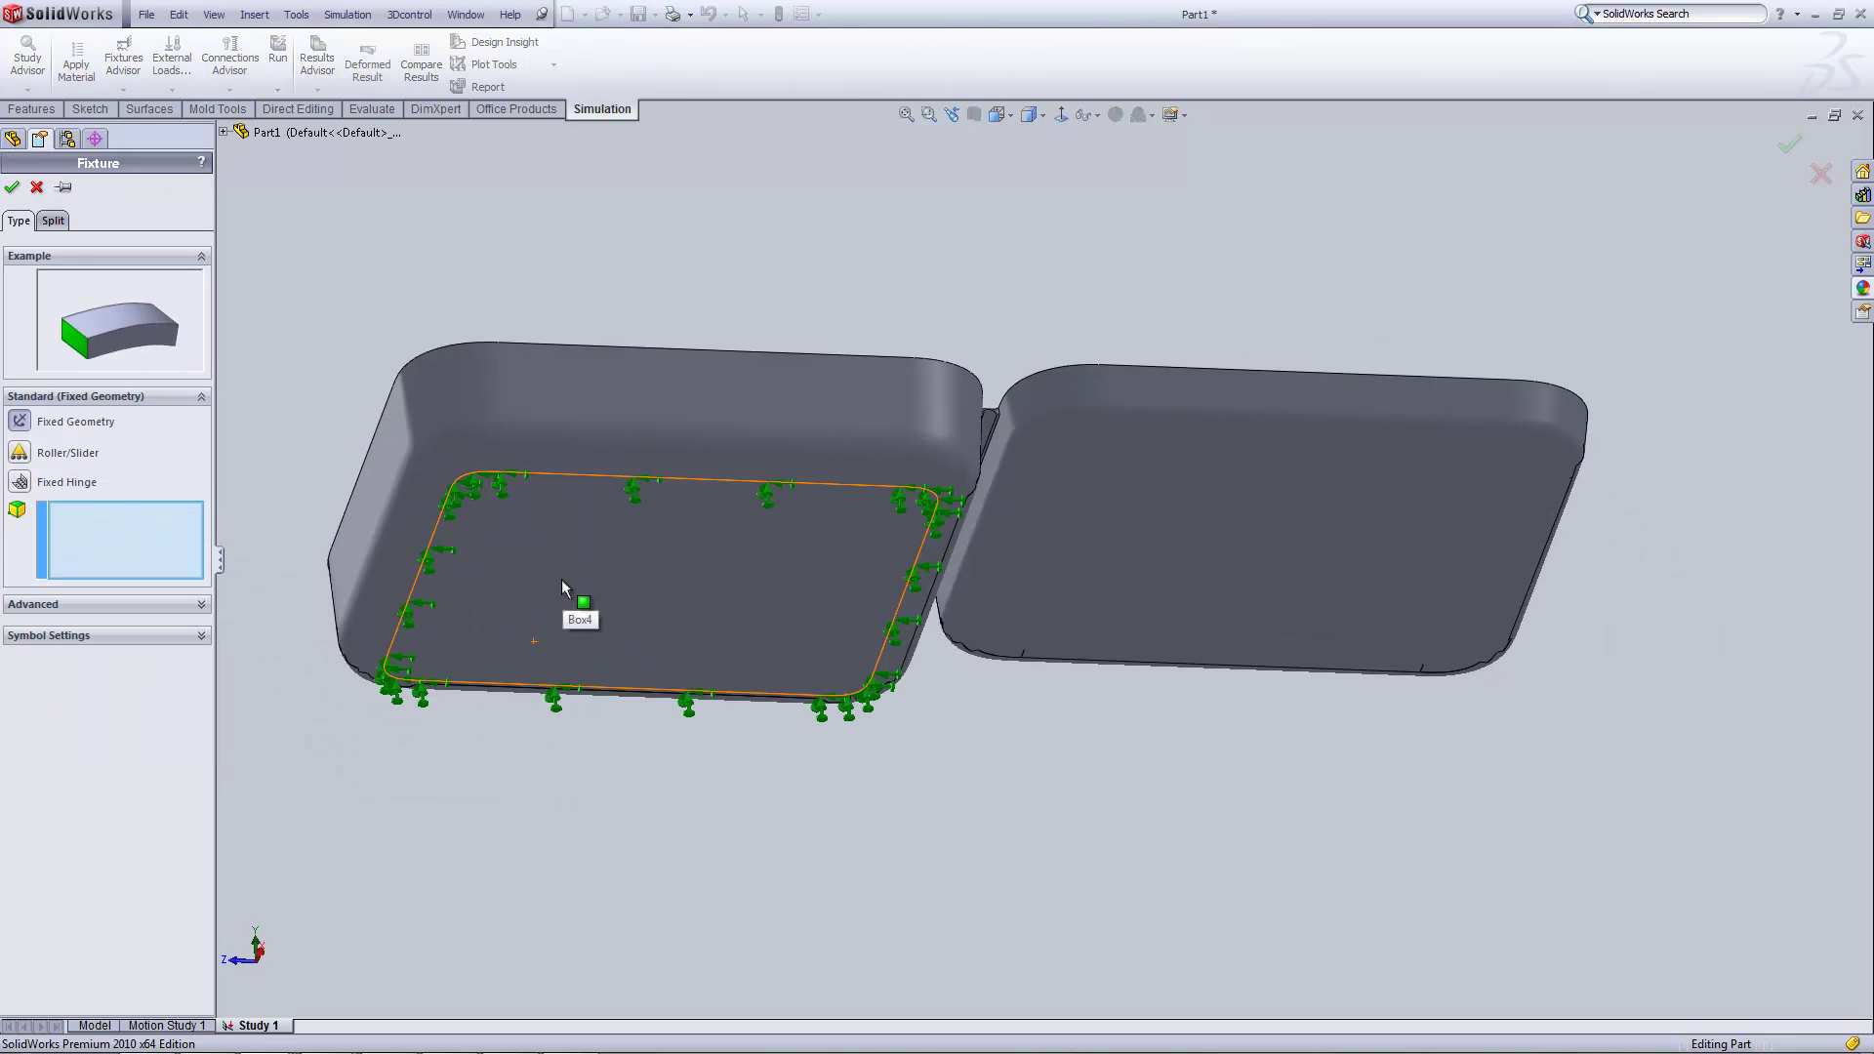
middle_drag(627, 598, 299, 506)
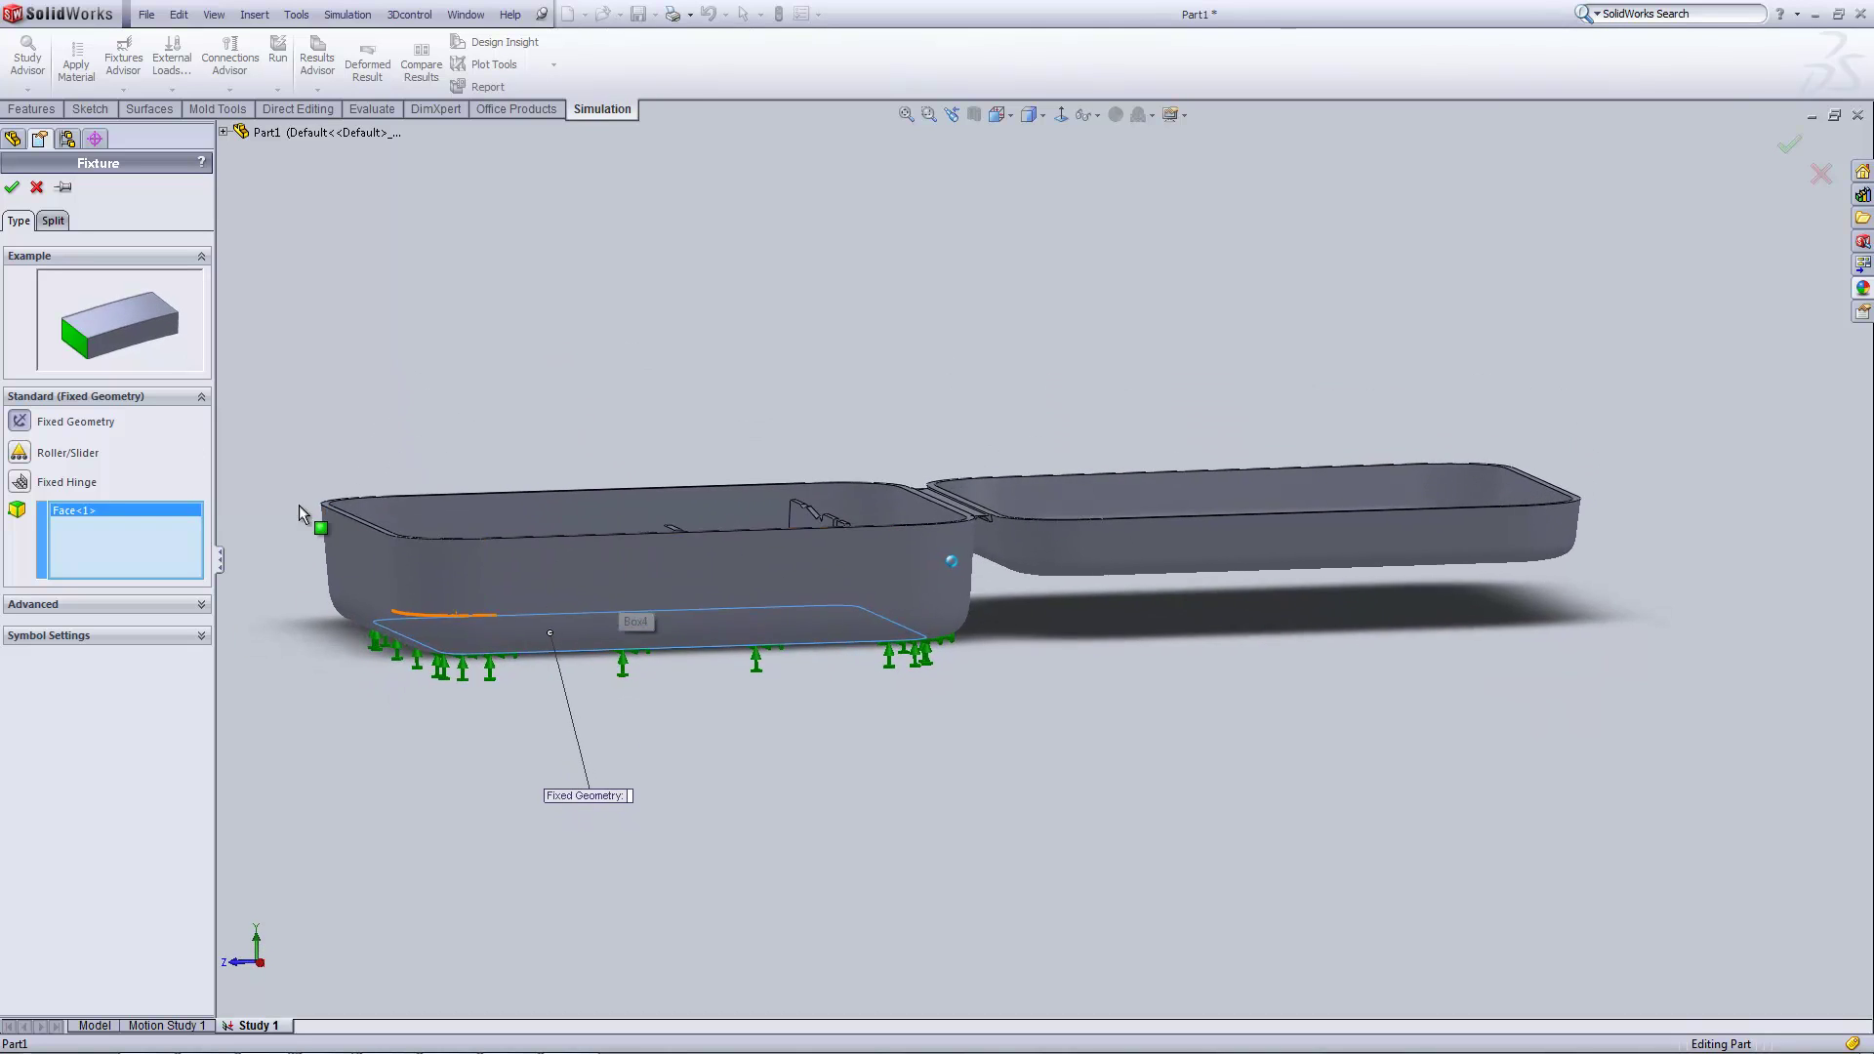
click(12, 189)
click(14, 191)
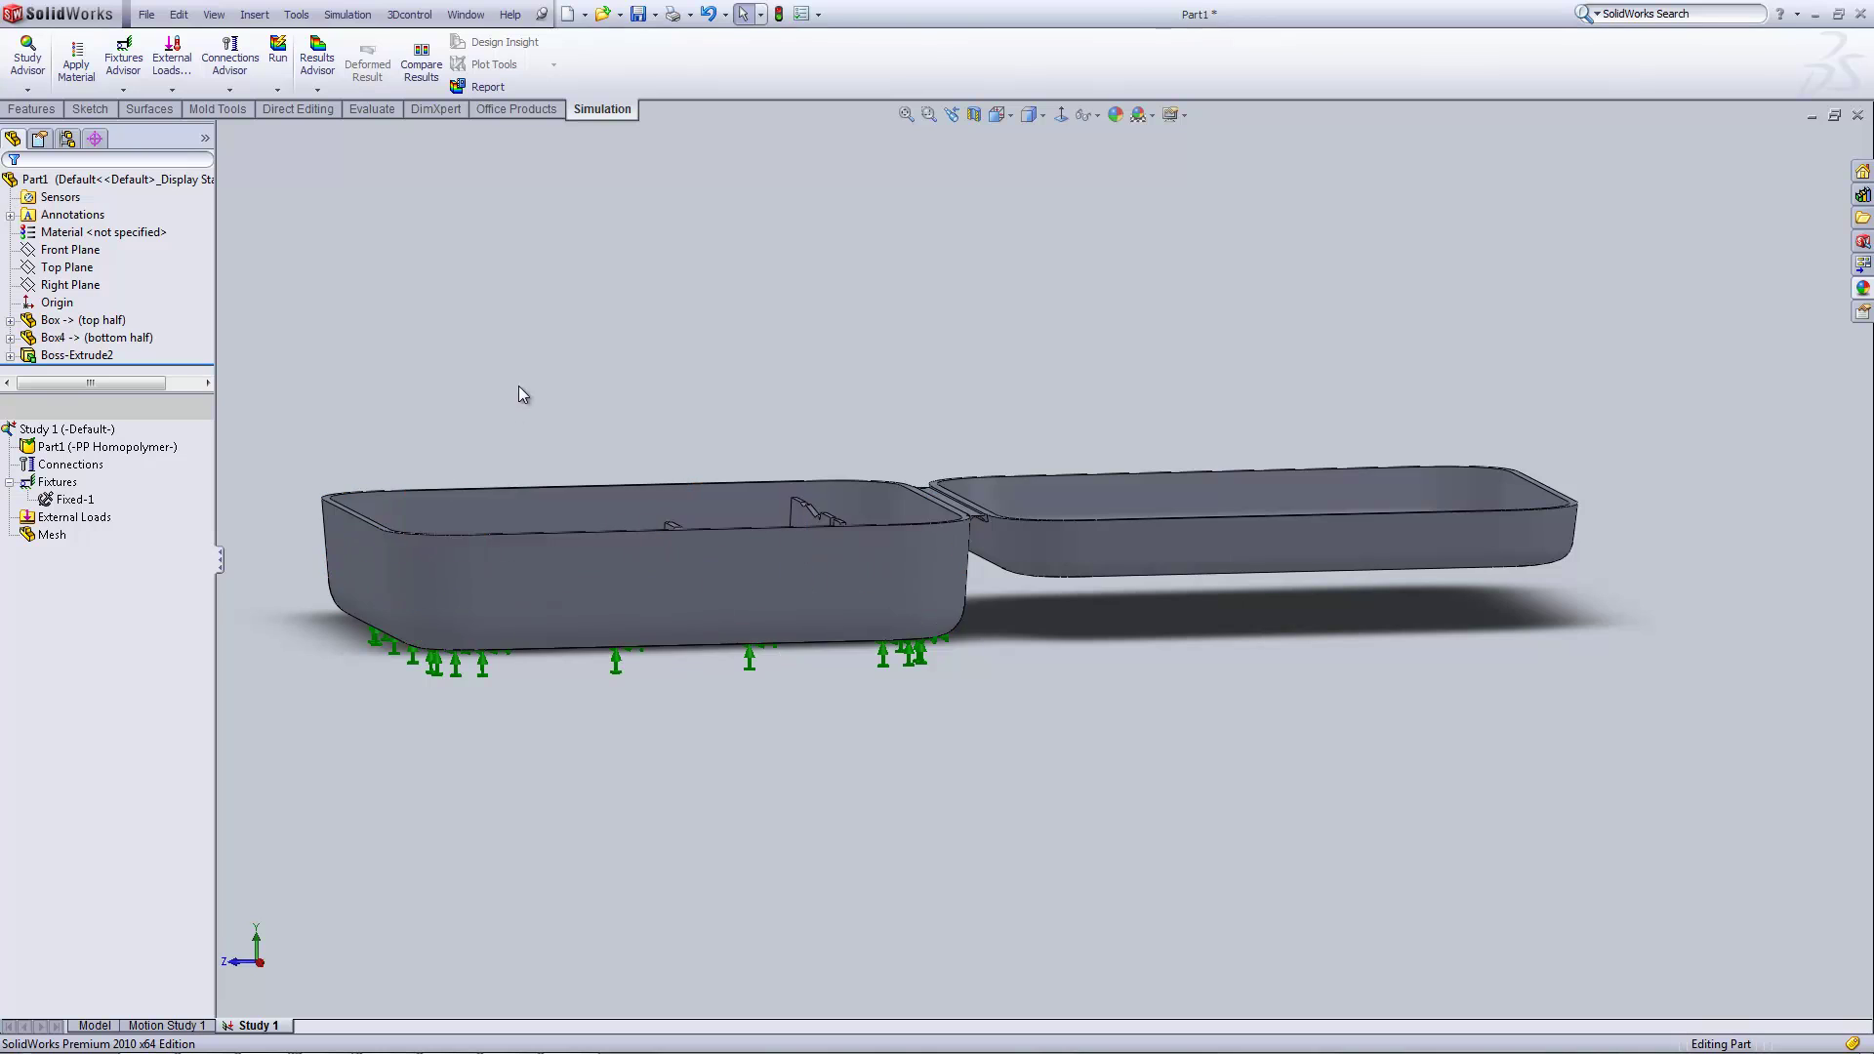
- Add a gravity load of 9.81 m/s^2 normal to the Top Plane with its direction reversed so it acts downwards
middle_drag(518, 385, 679, 525)
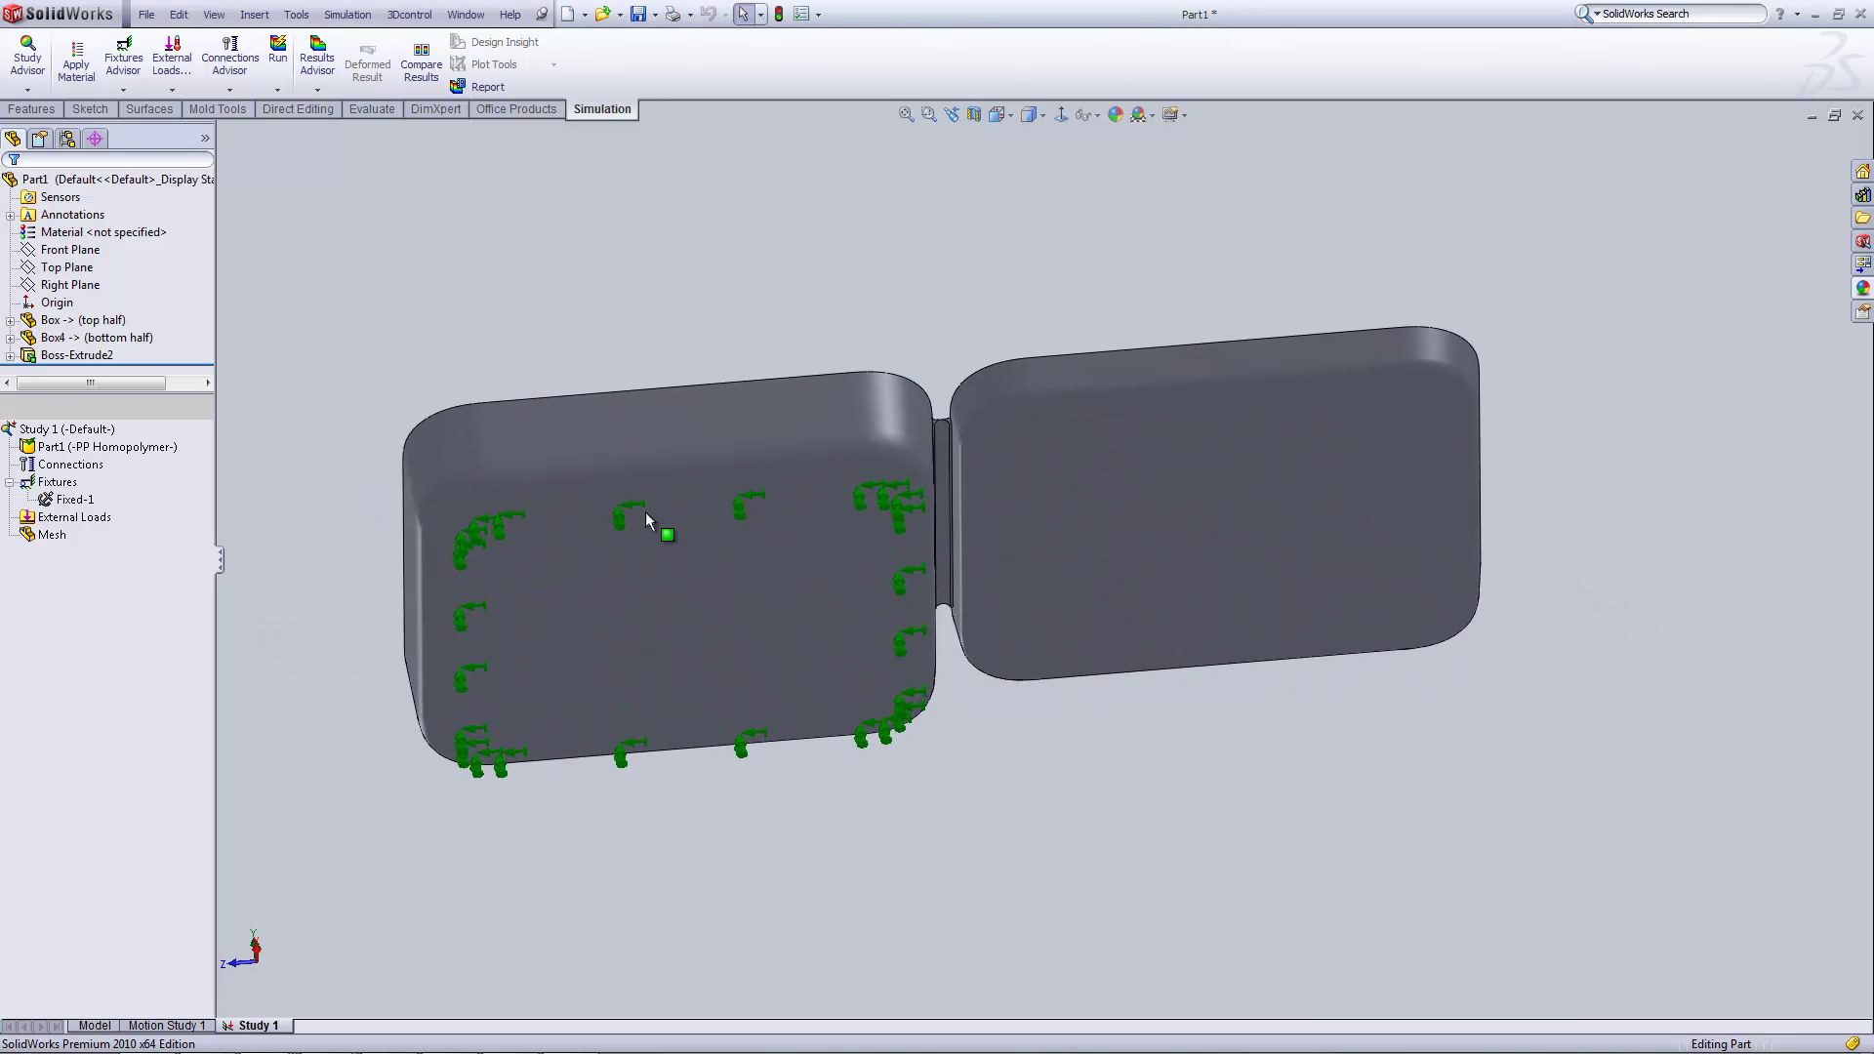
middle_drag(623, 519, 293, 541)
click(73, 517)
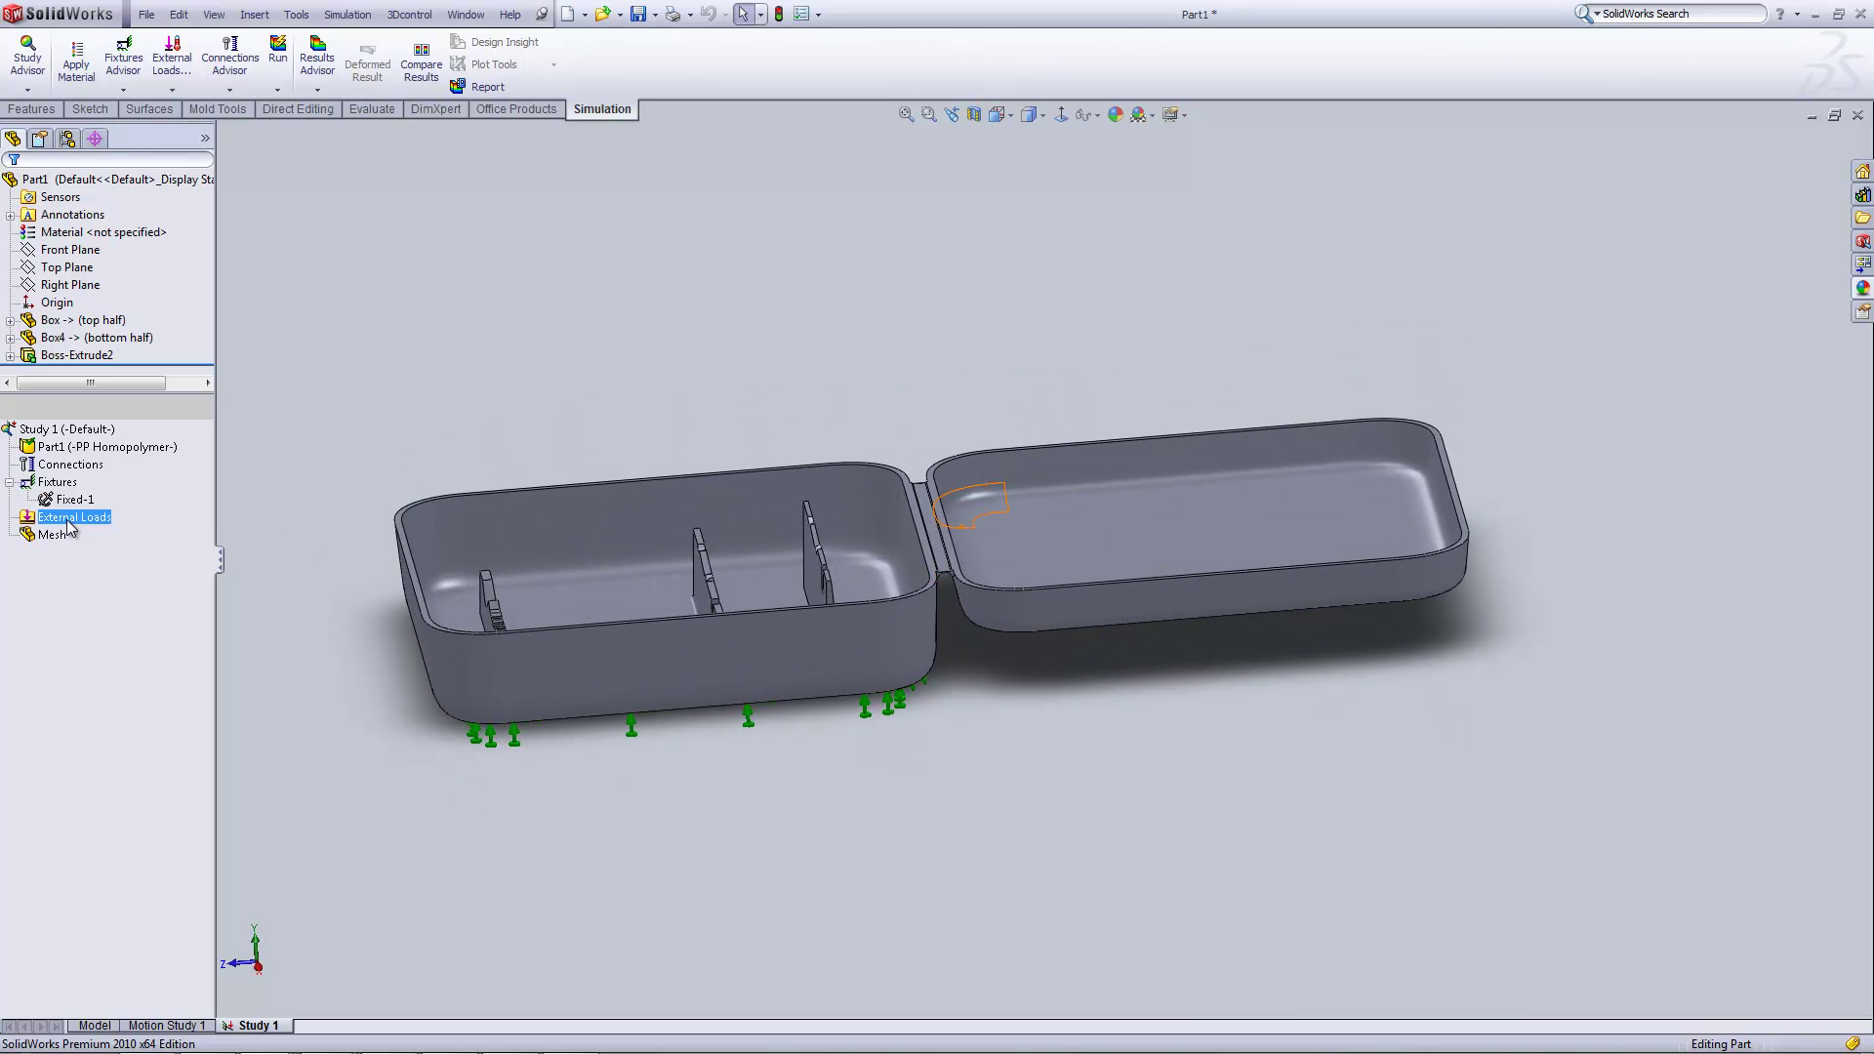
right_click(71, 528)
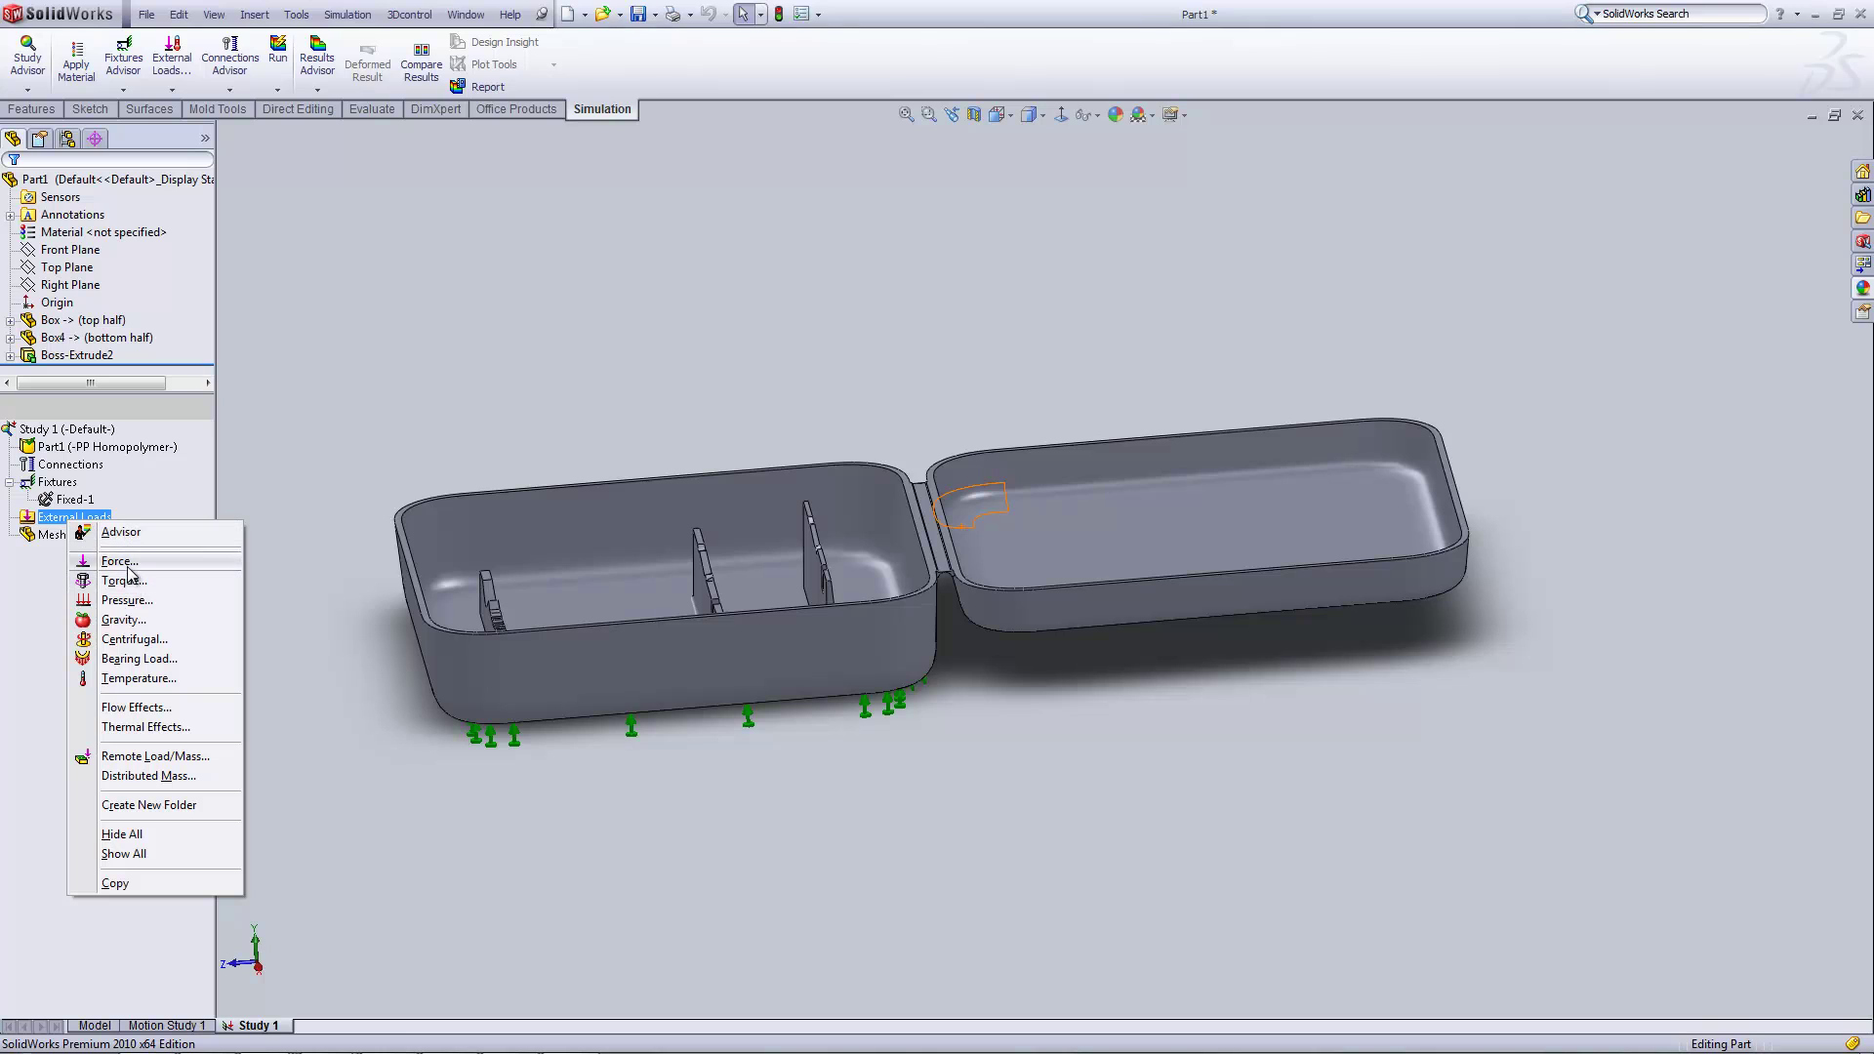
click(121, 620)
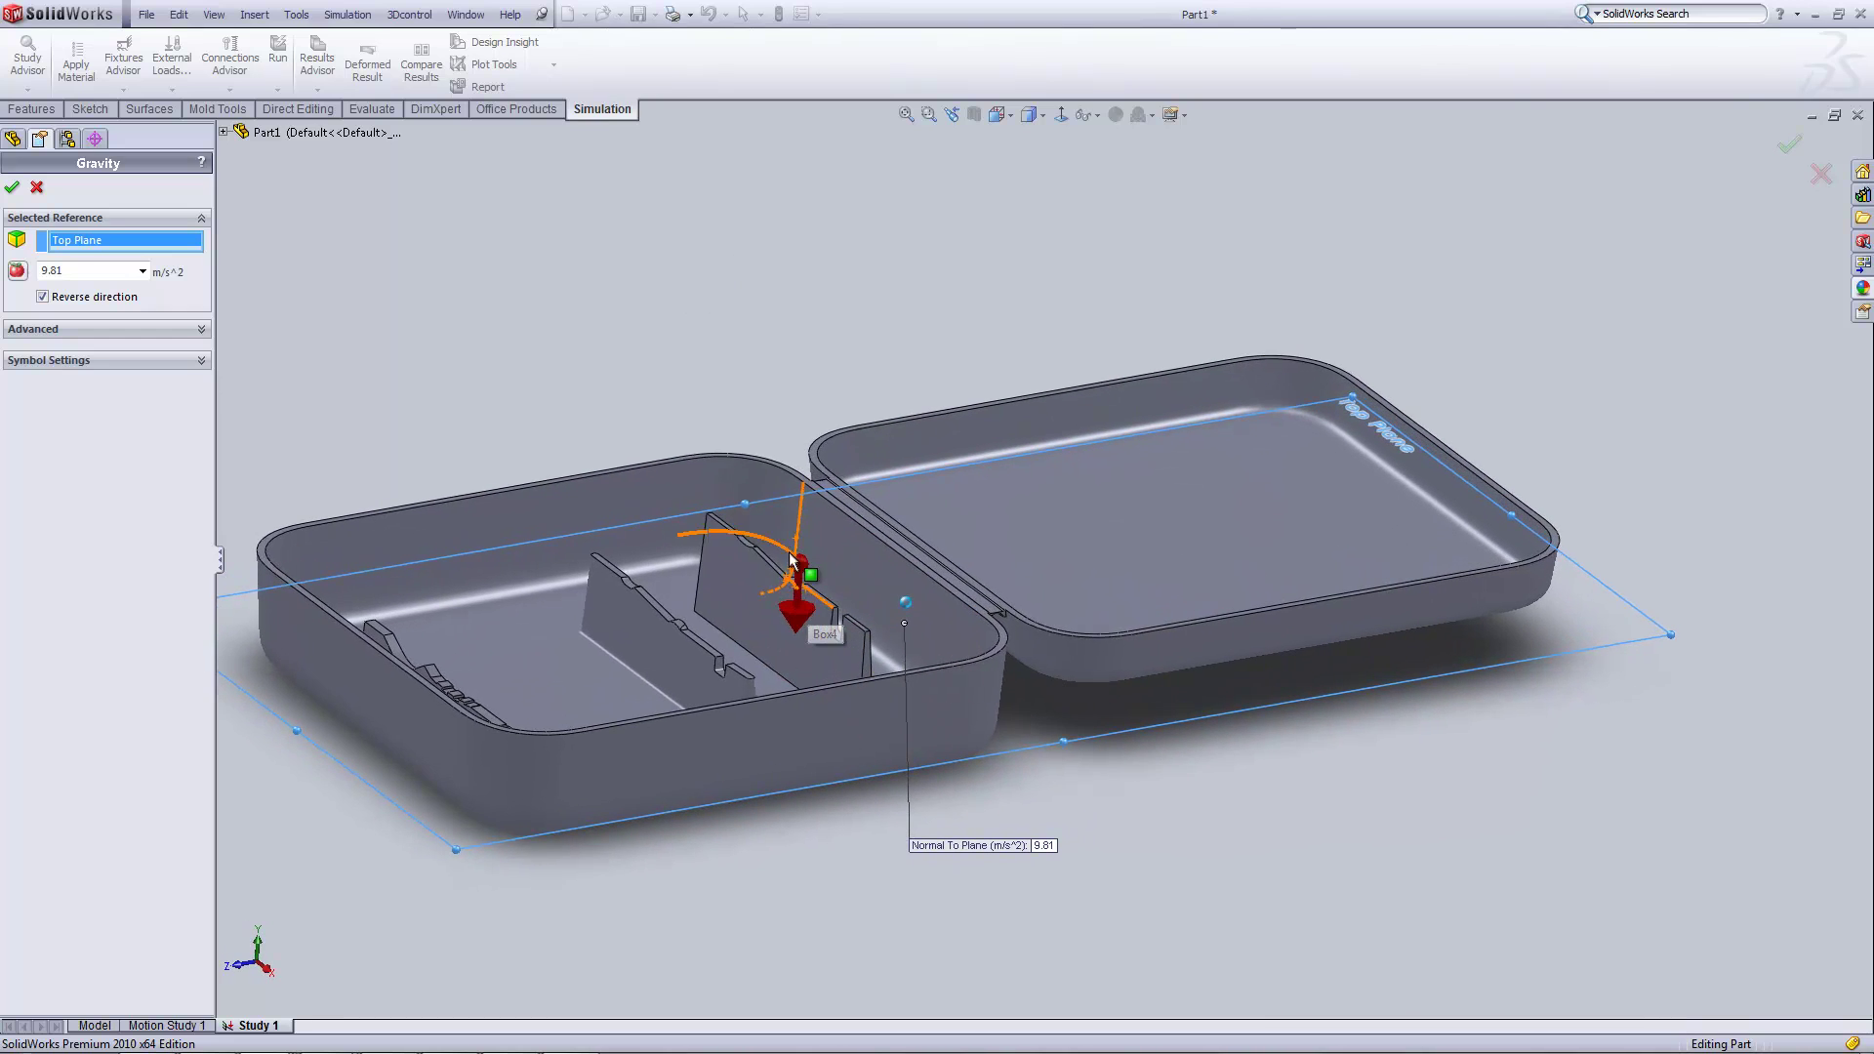
click(43, 296)
click(43, 297)
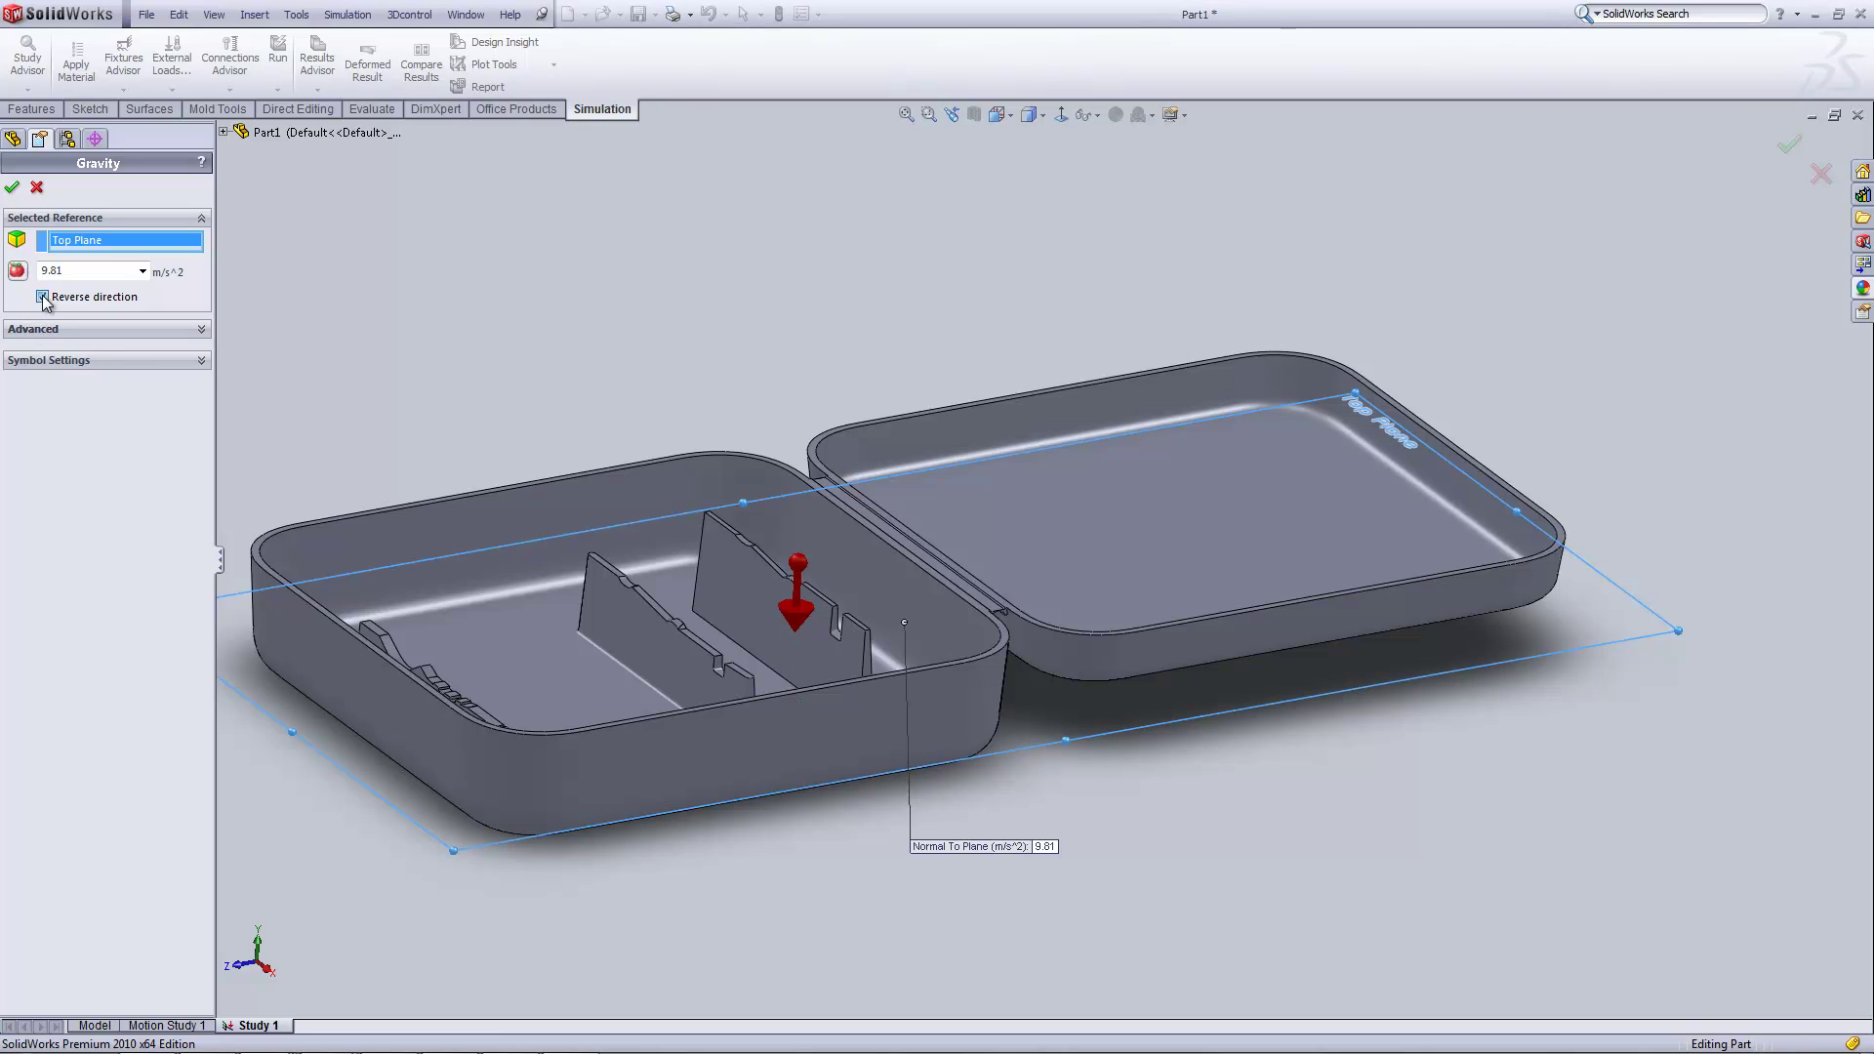
click(43, 297)
click(43, 297)
click(86, 269)
drag(85, 269, 2, 283)
click(91, 272)
click(66, 335)
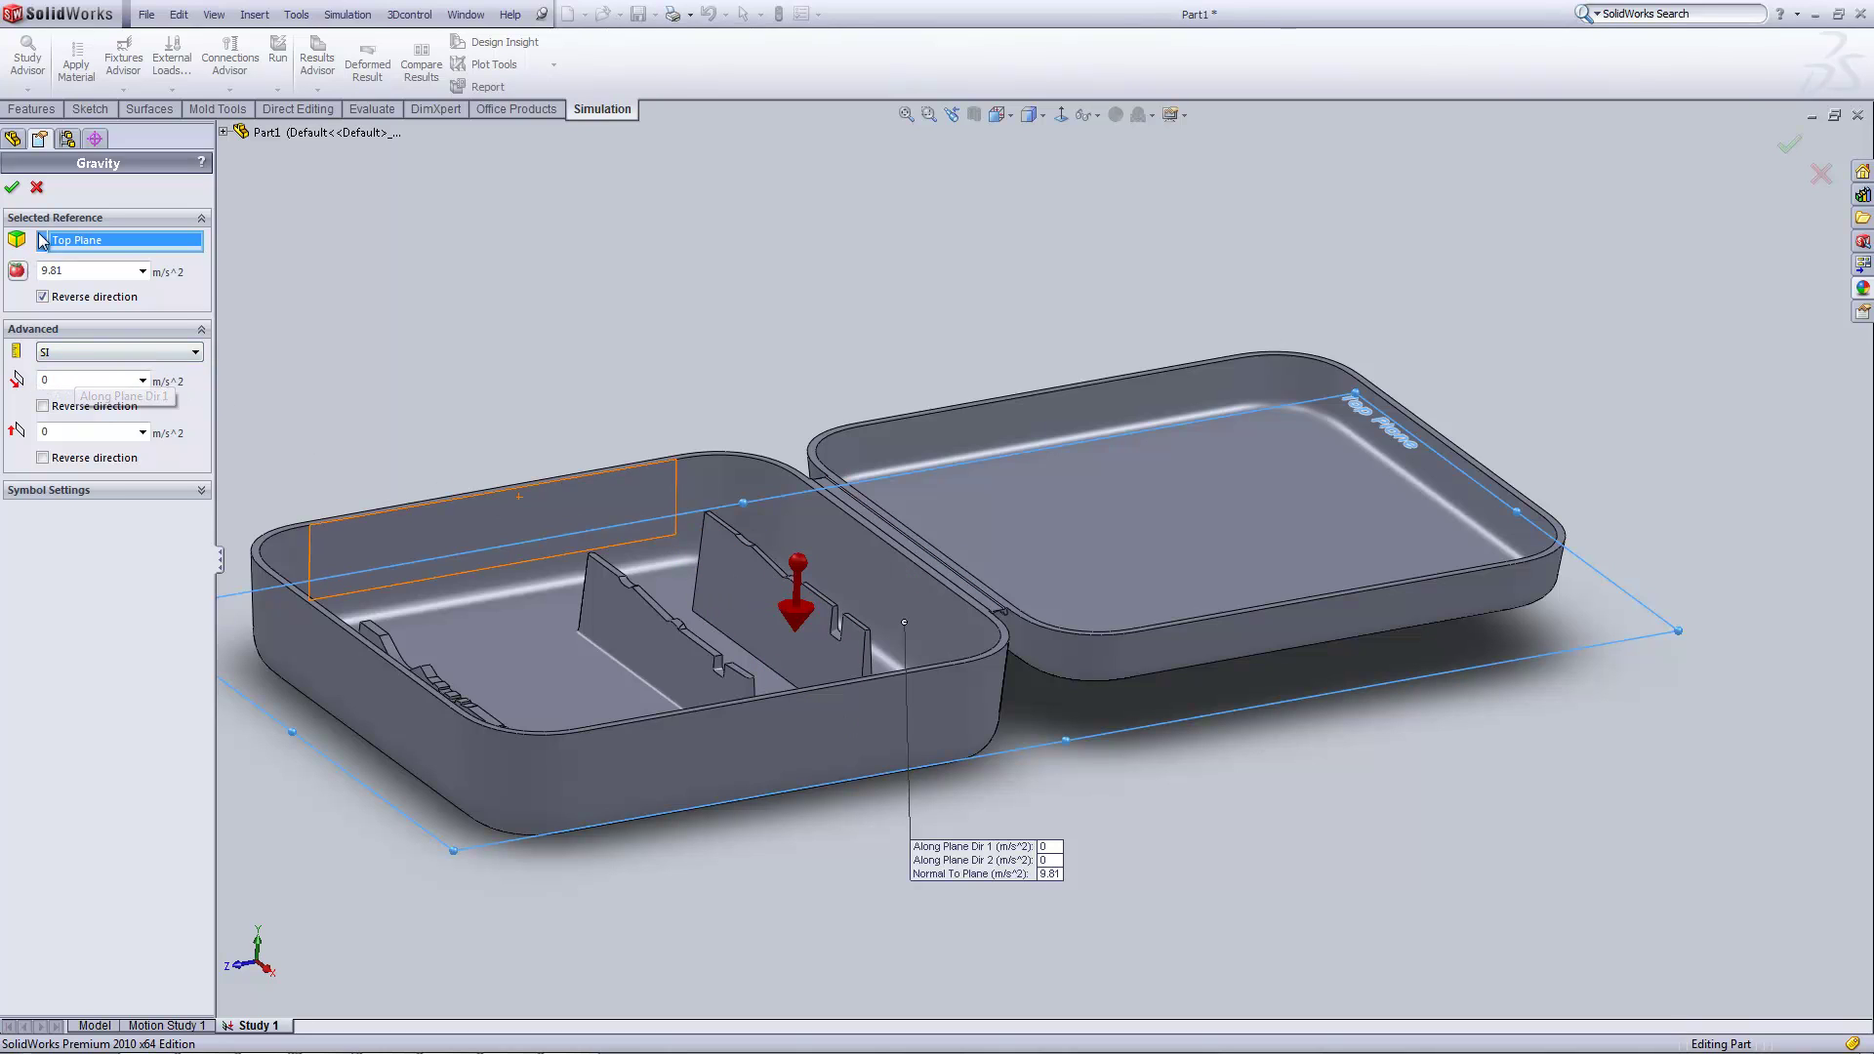
click(13, 188)
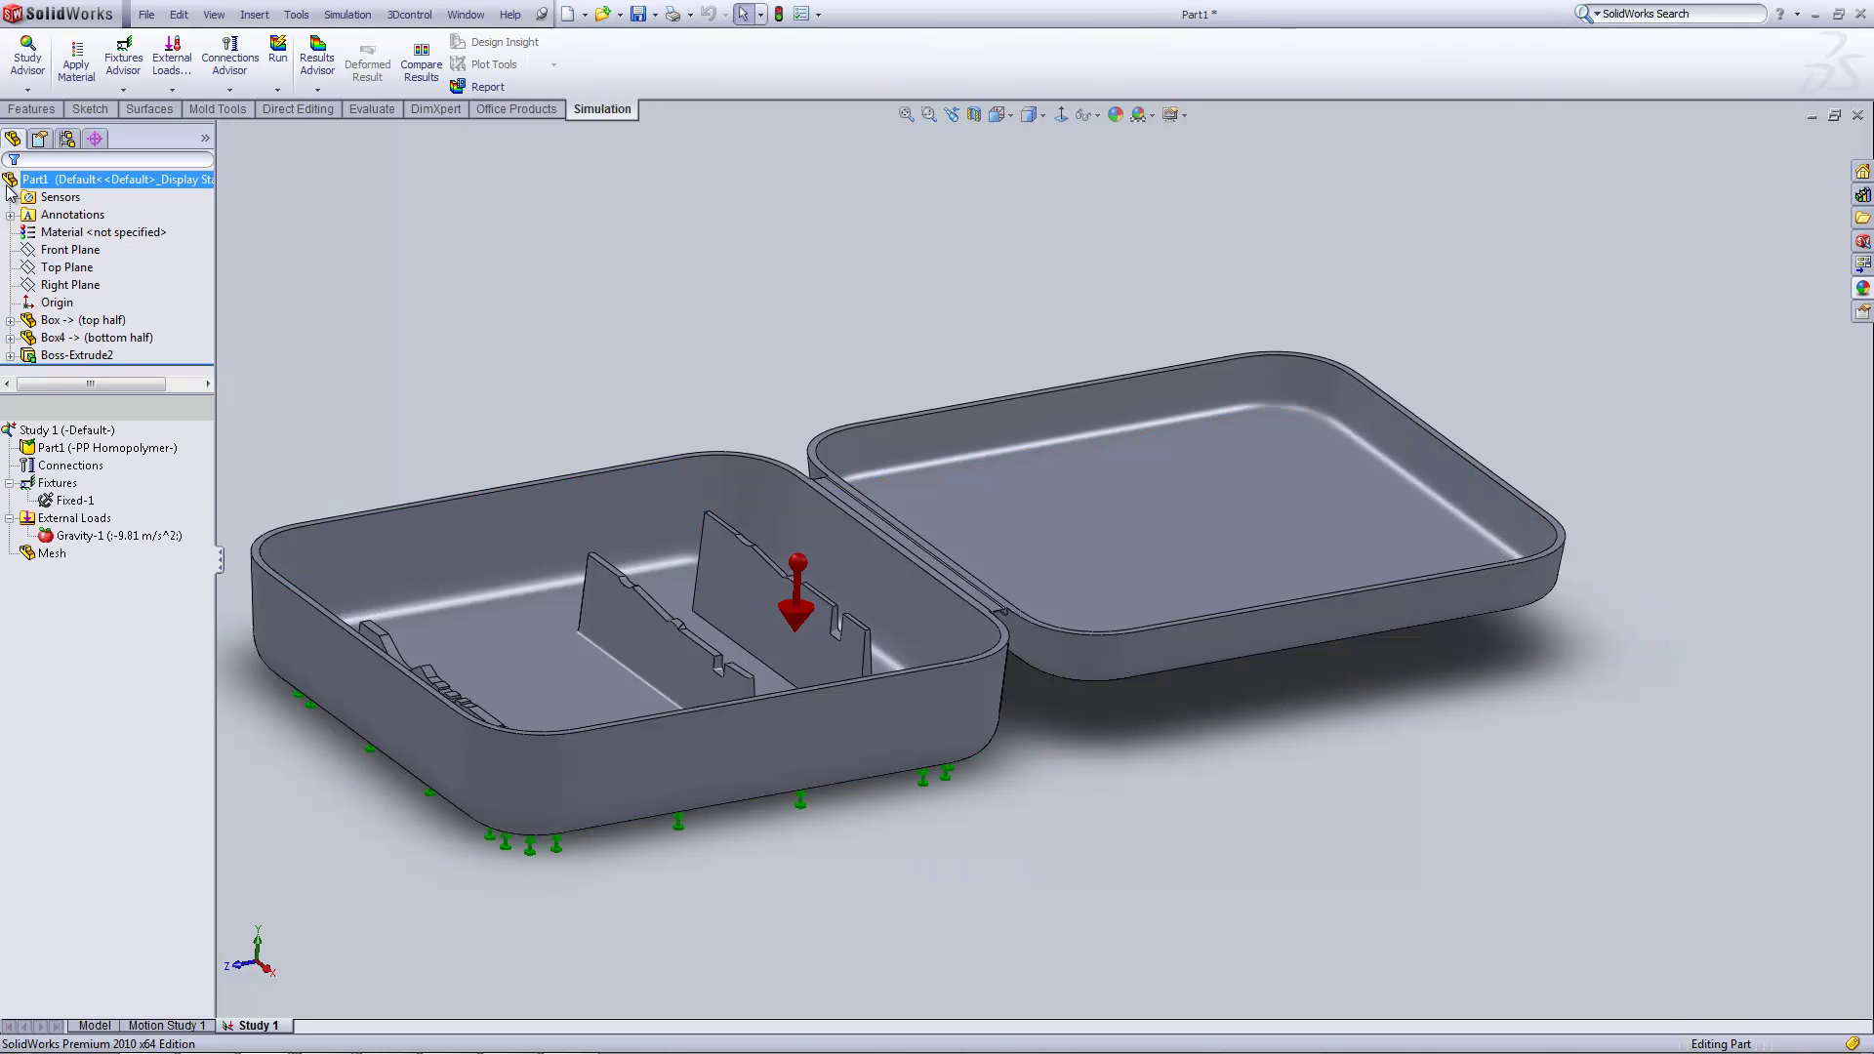
- Mesh the case and run Study 1
scroll(623, 307, up, 2)
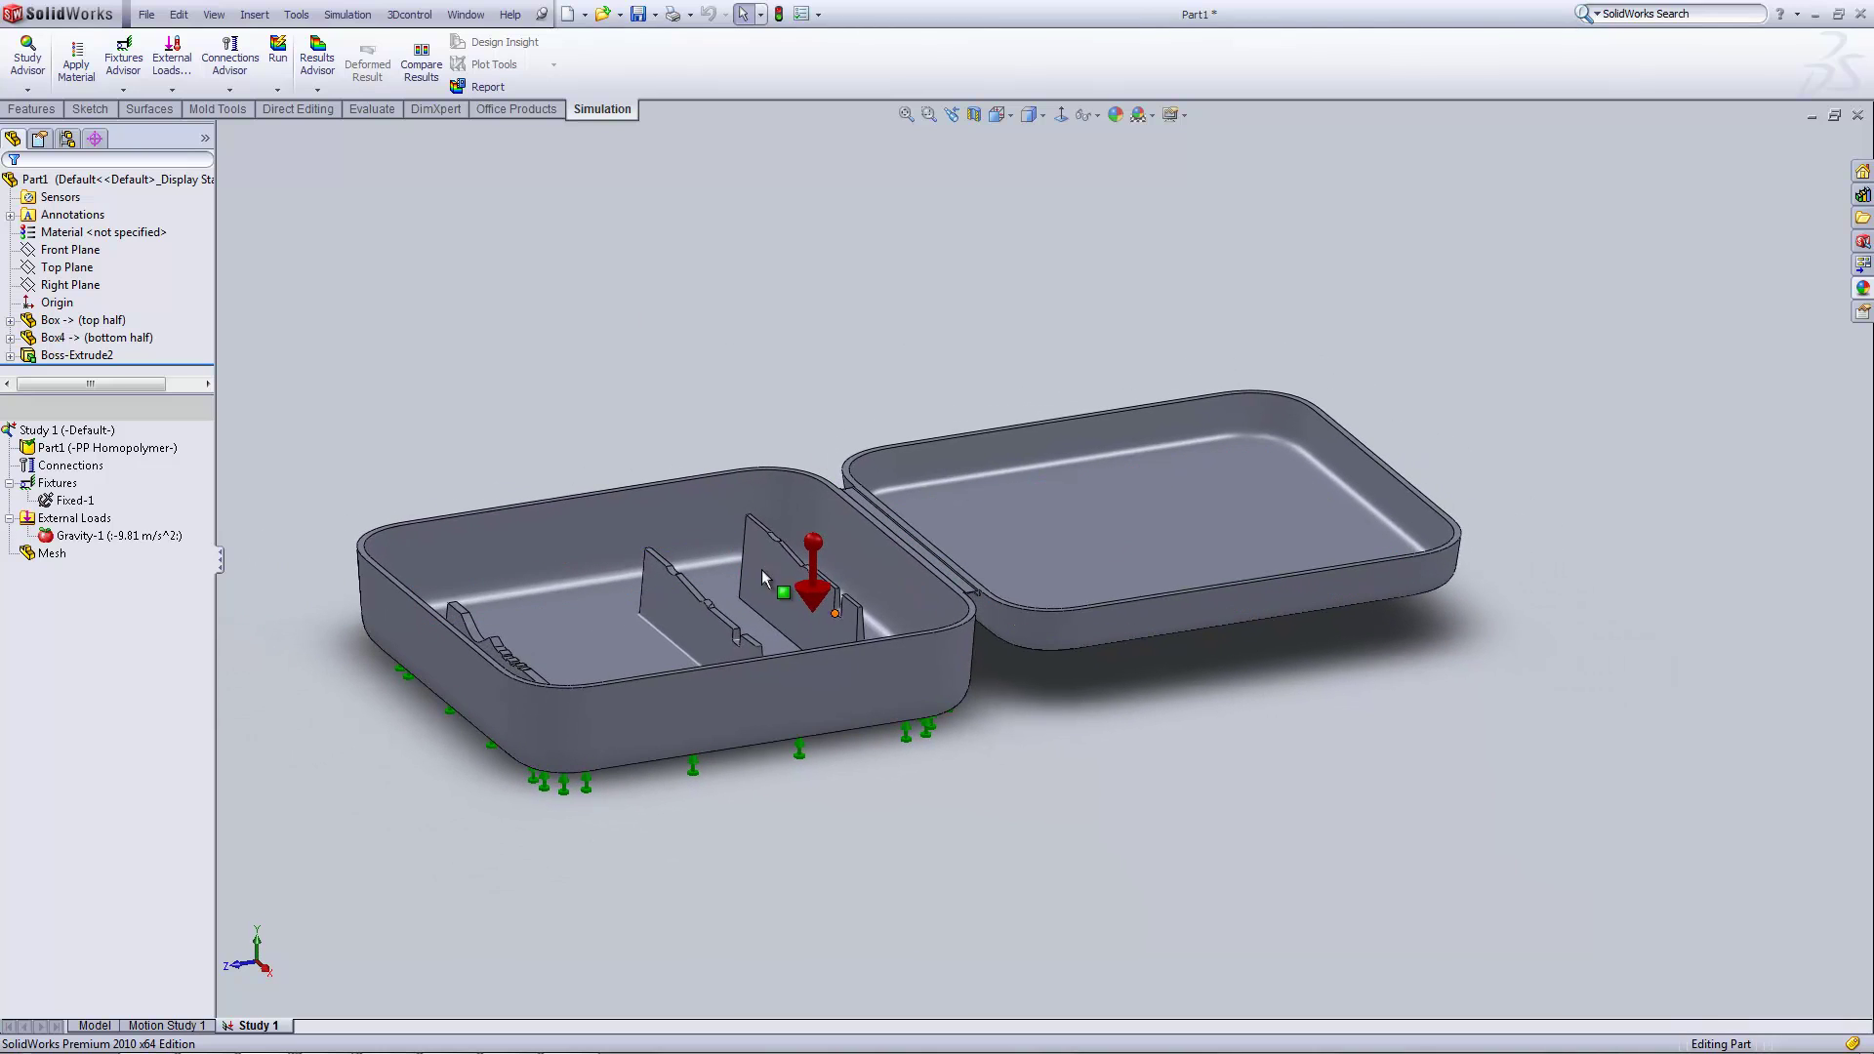
middle_drag(676, 426, 732, 429)
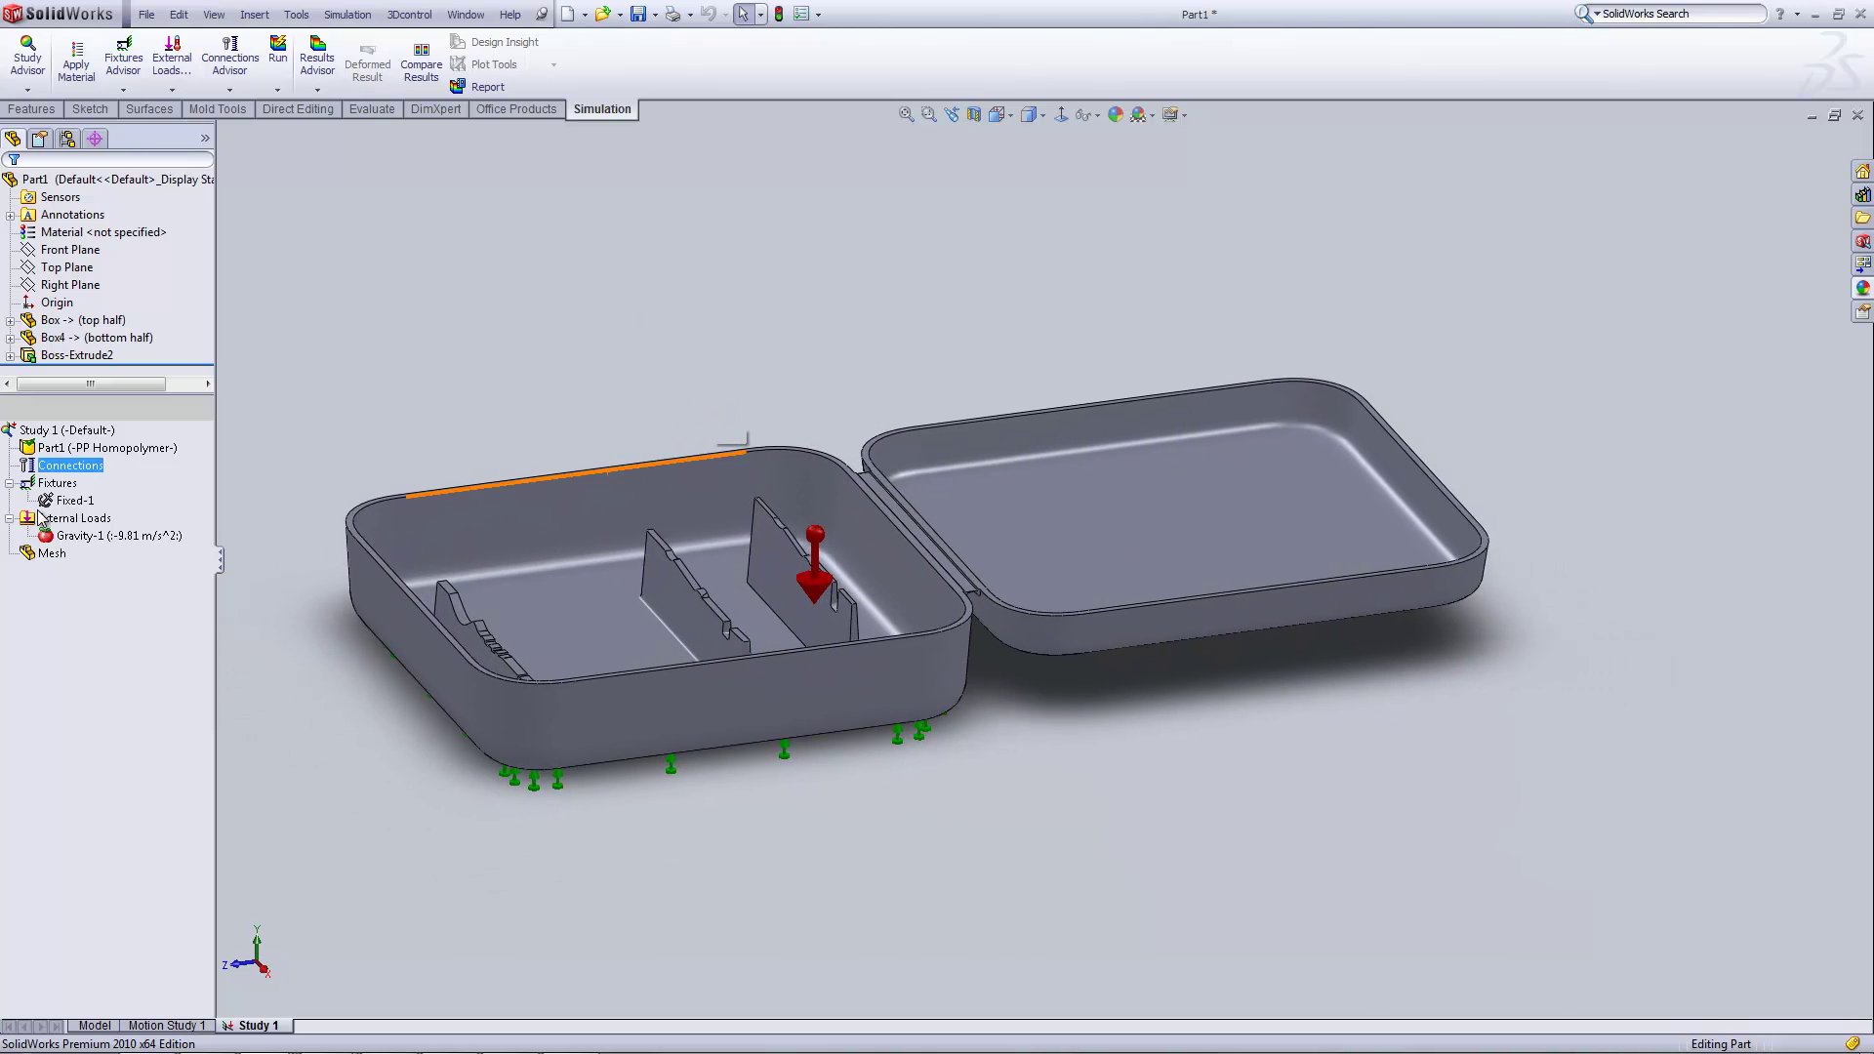
right_click(51, 561)
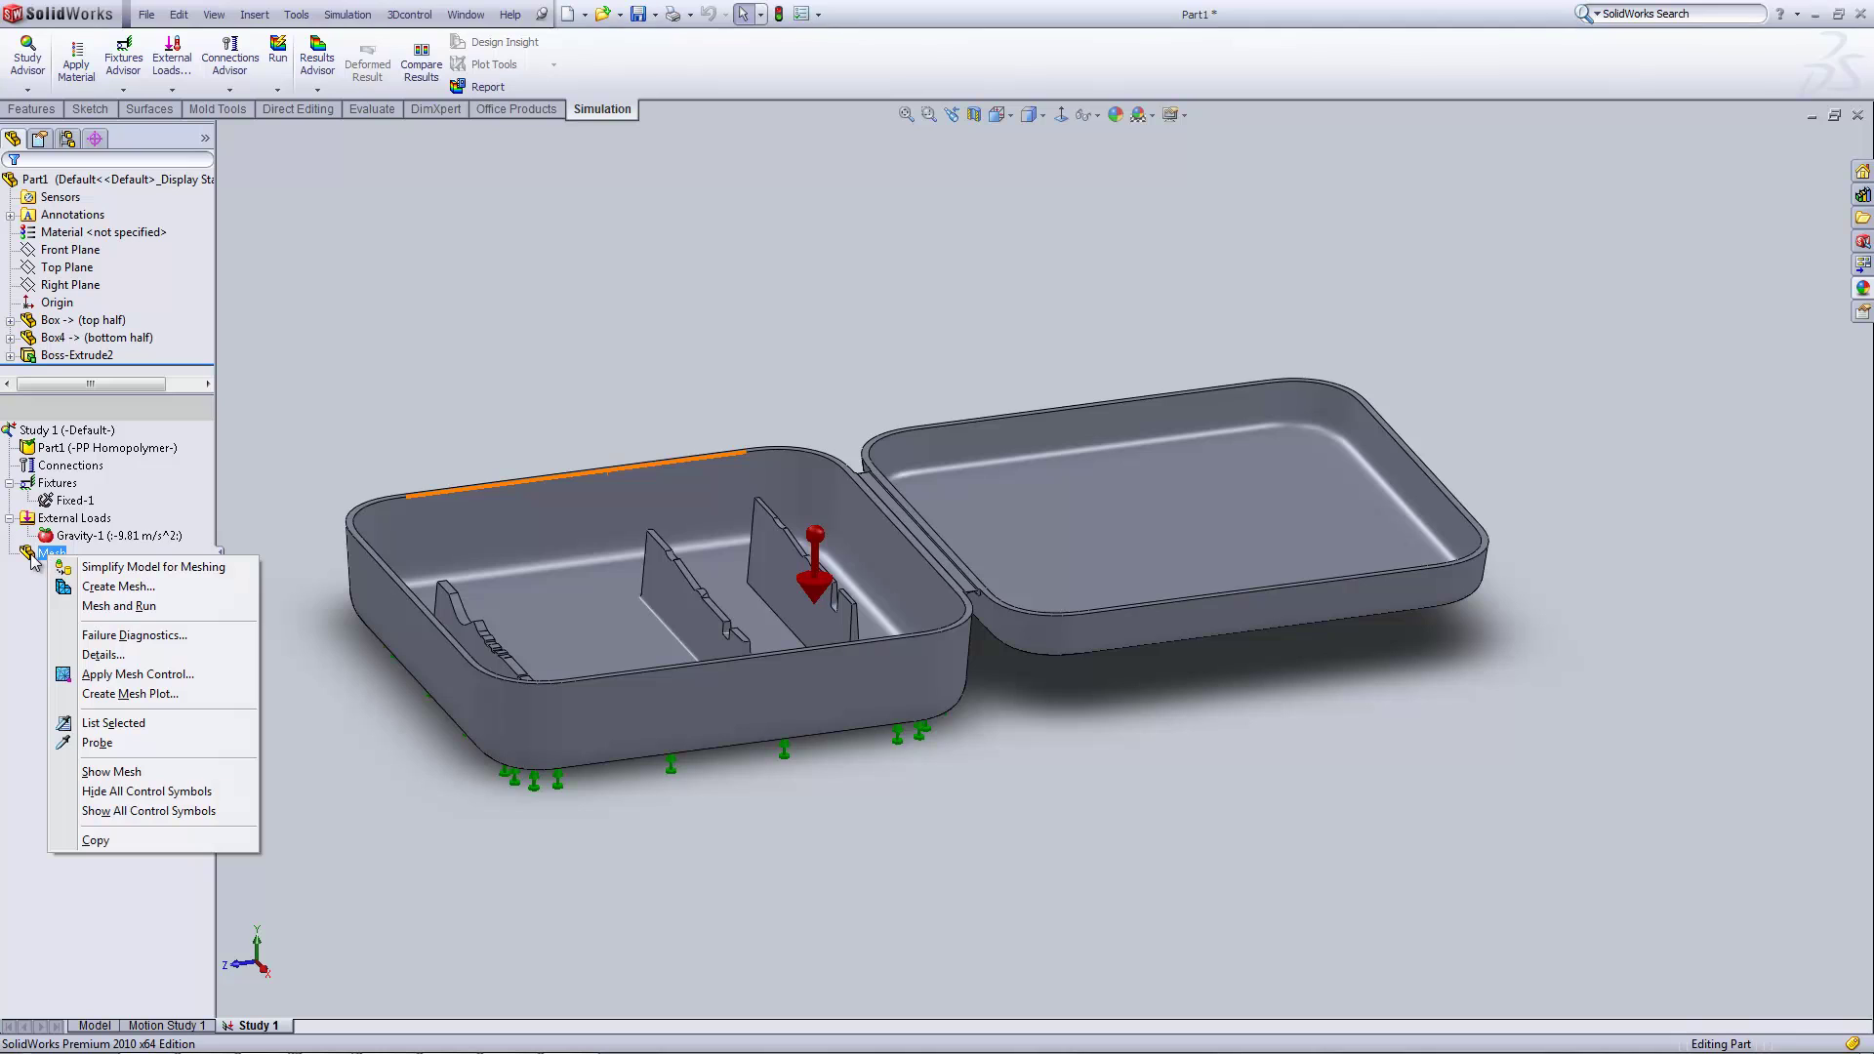
click(152, 607)
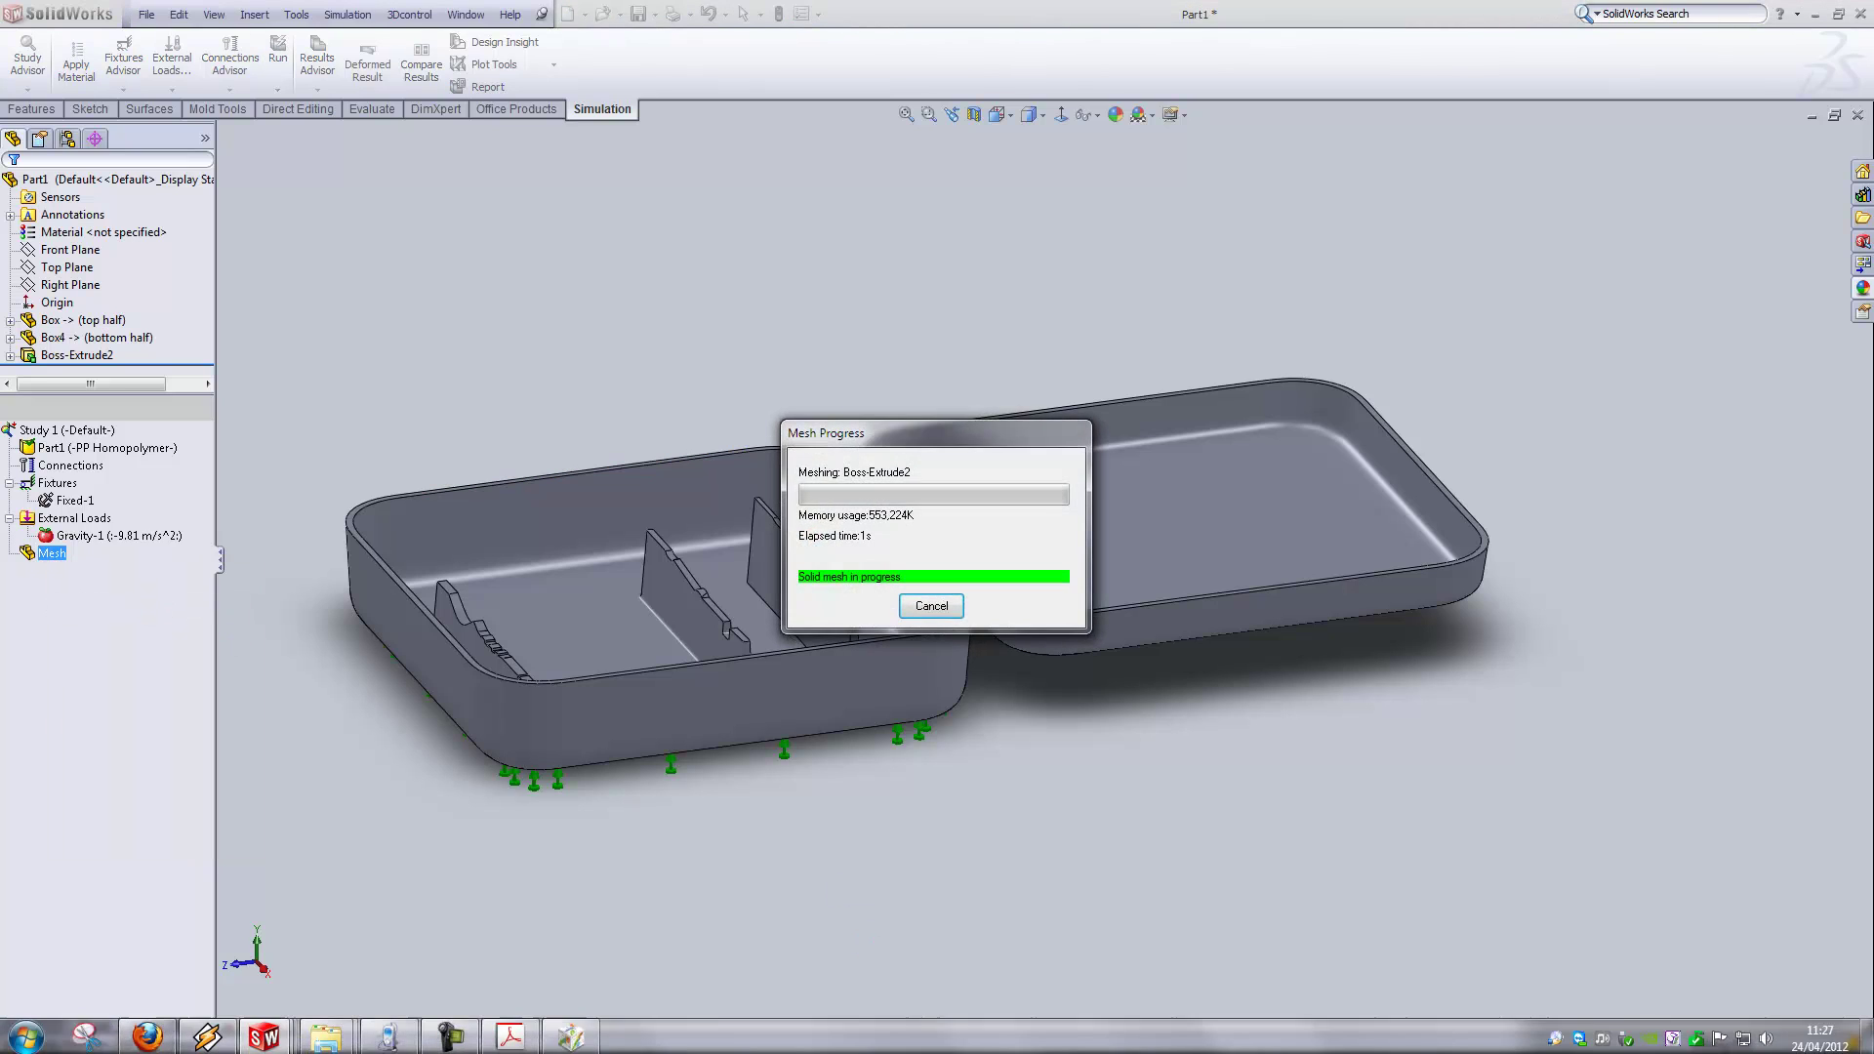
click(505, 1032)
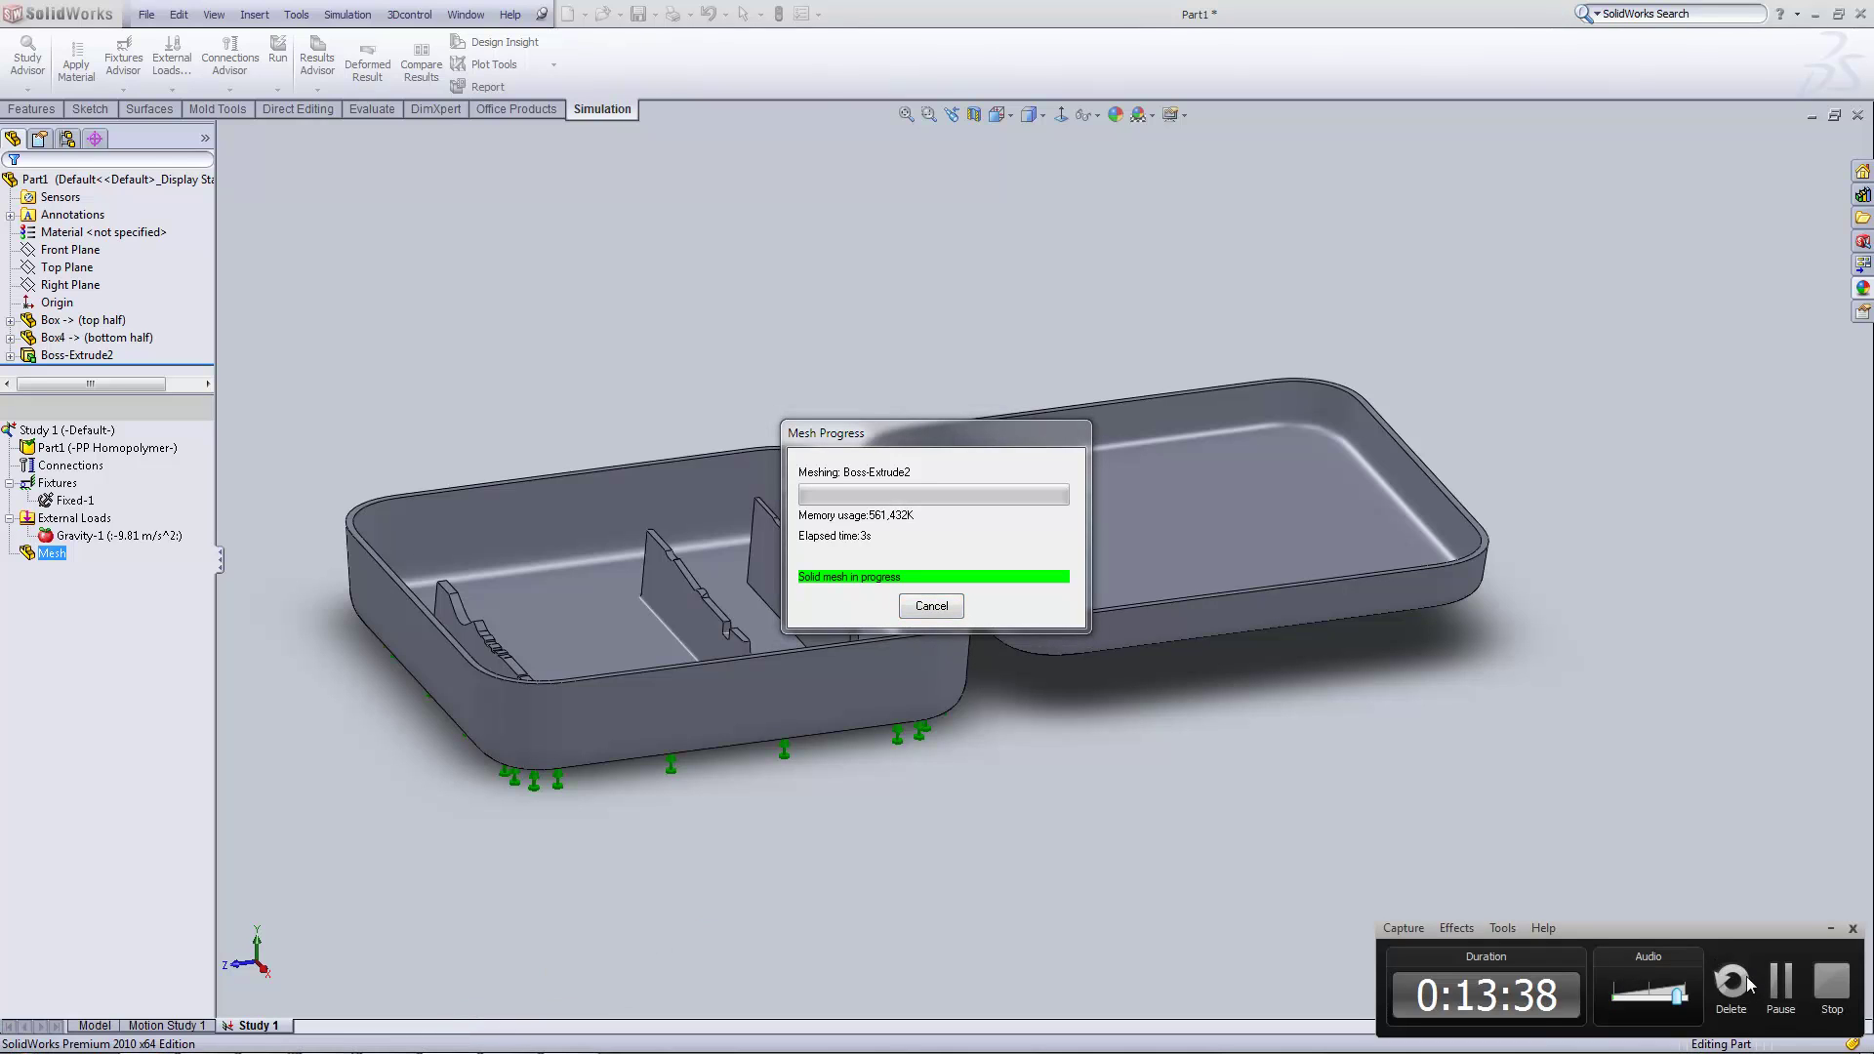
click(1778, 985)
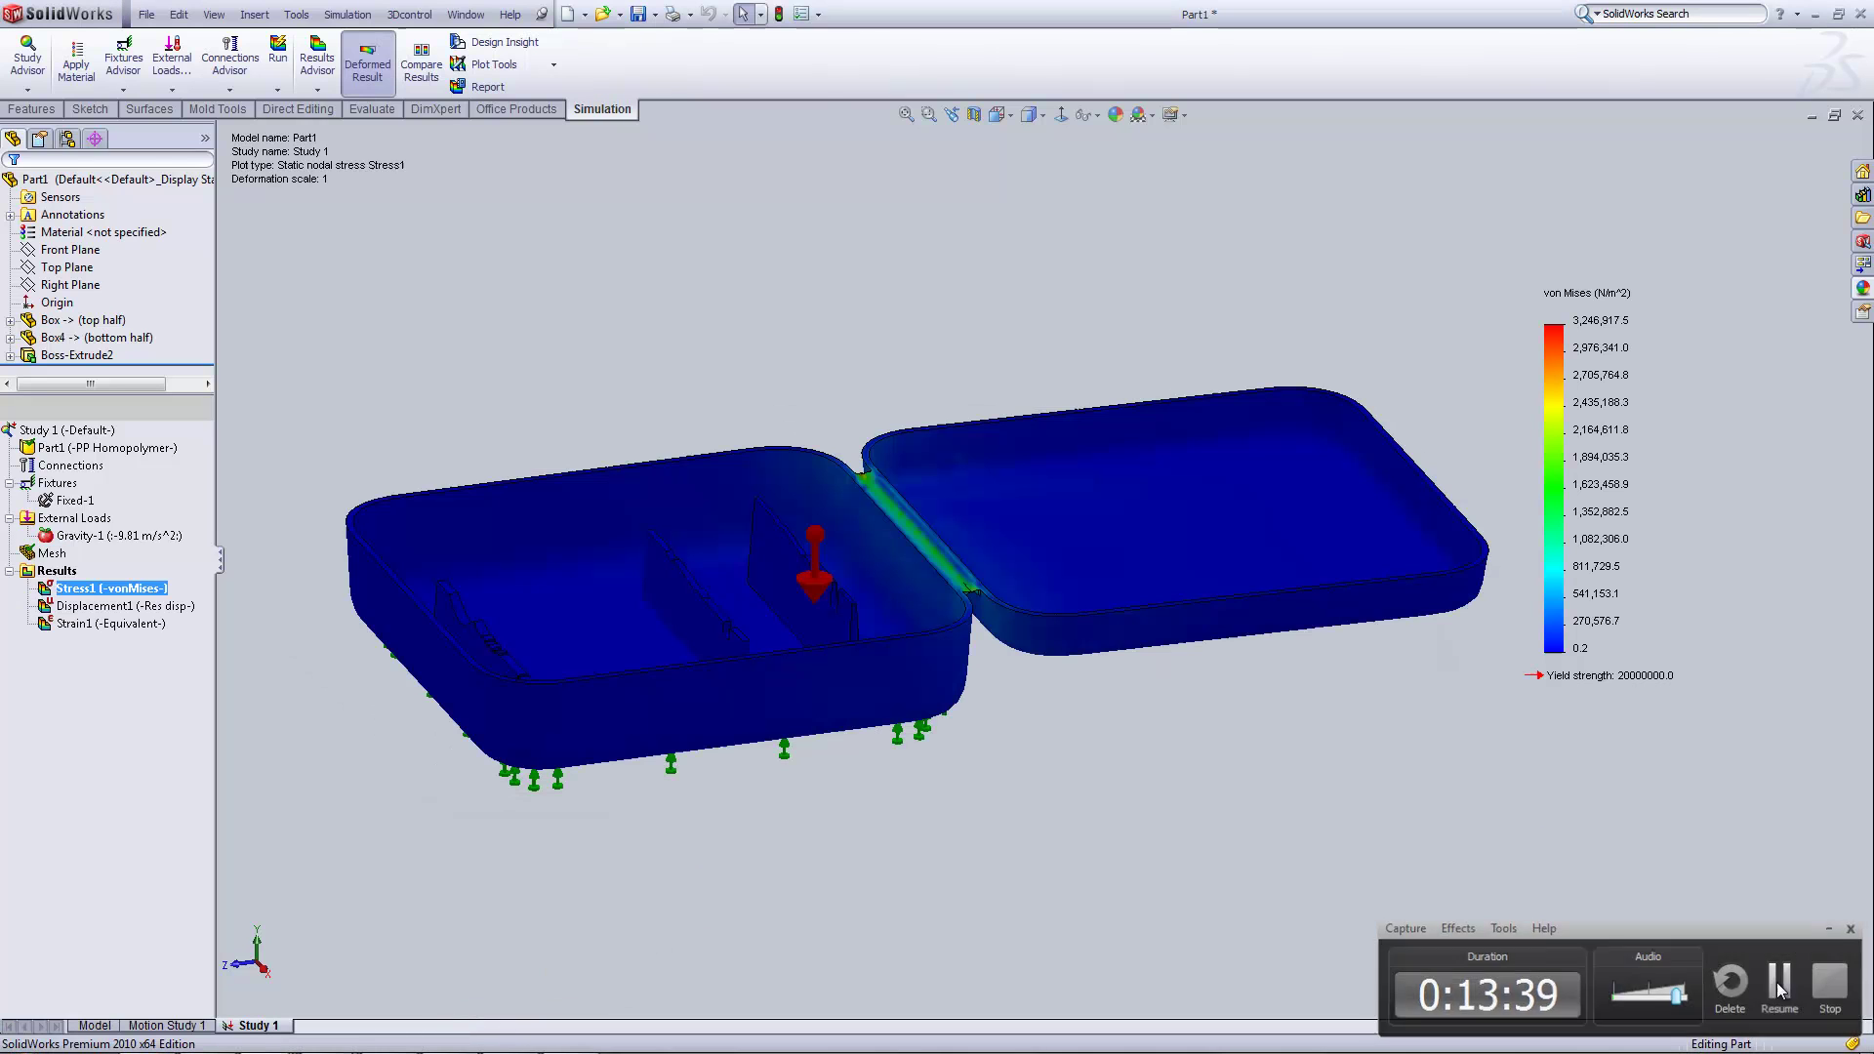
click(1778, 987)
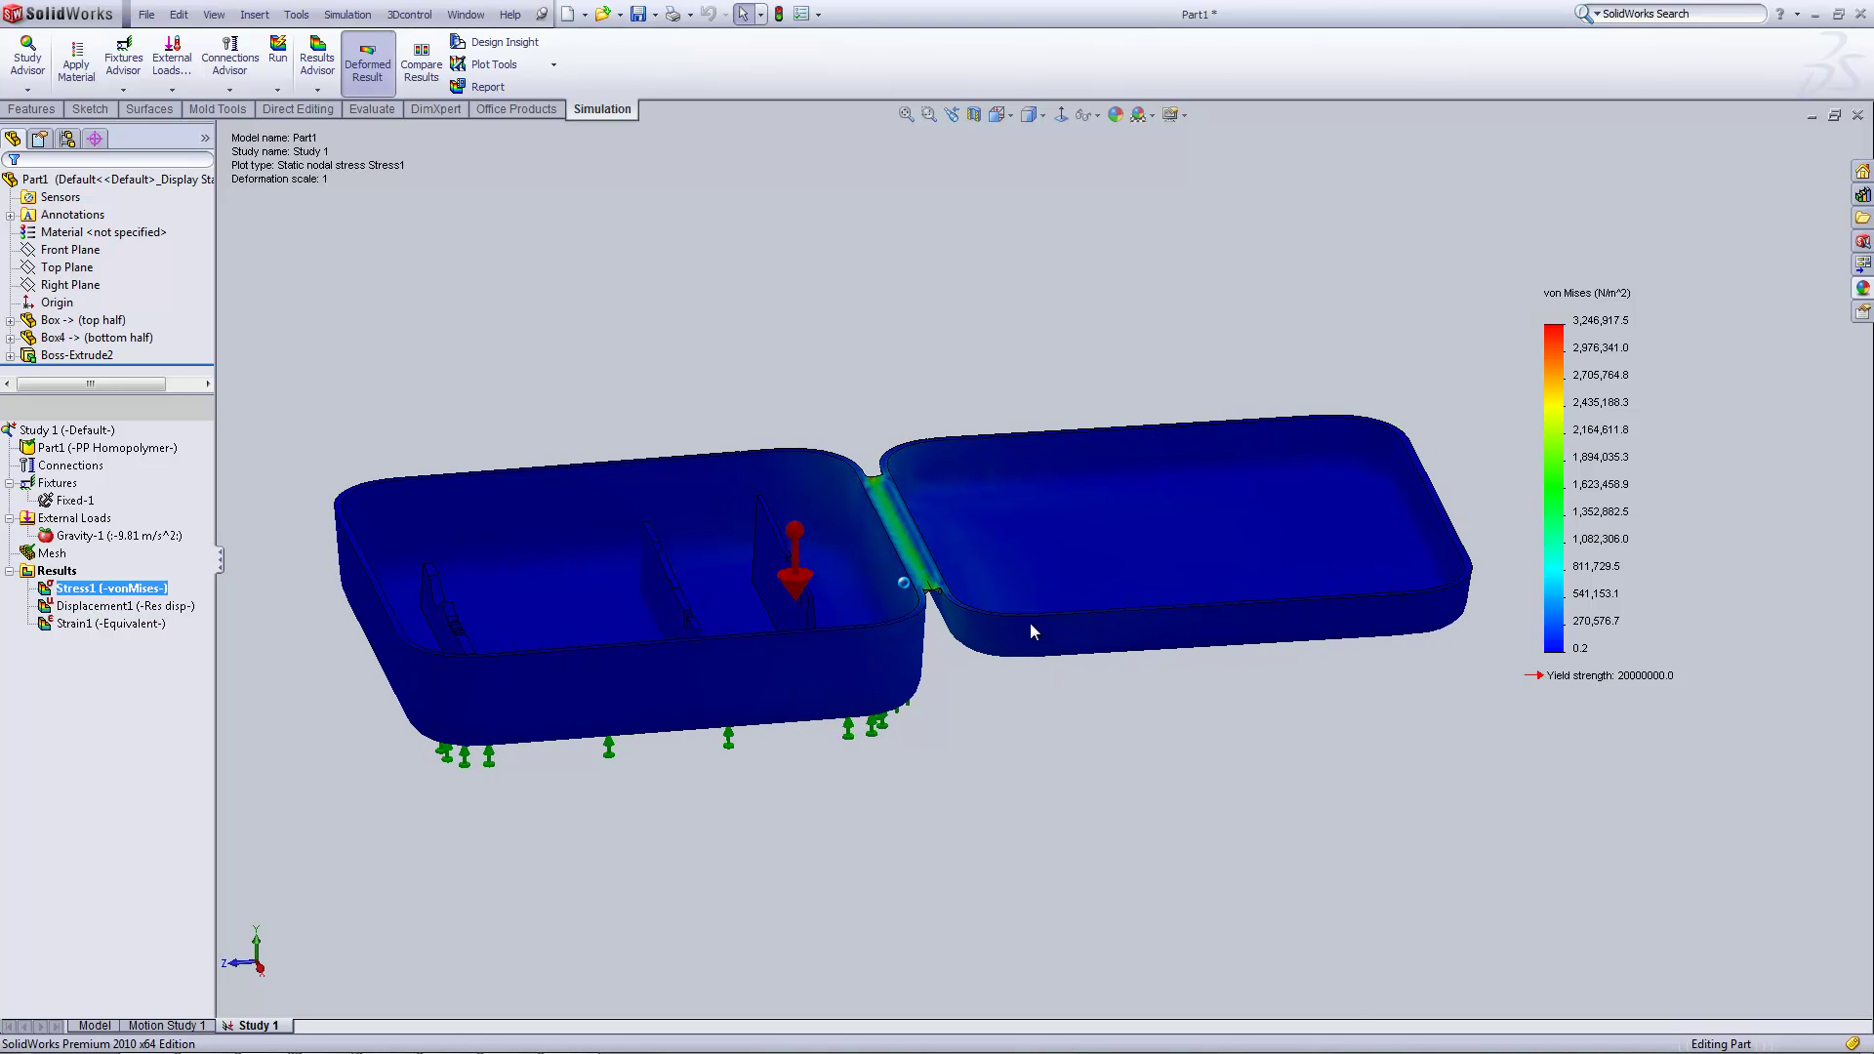
- Examine the von Mises stress distribution in the hinge strip between the two halves of the case
scroll(1026, 627, down, 3)
scroll(1023, 629, down, 8)
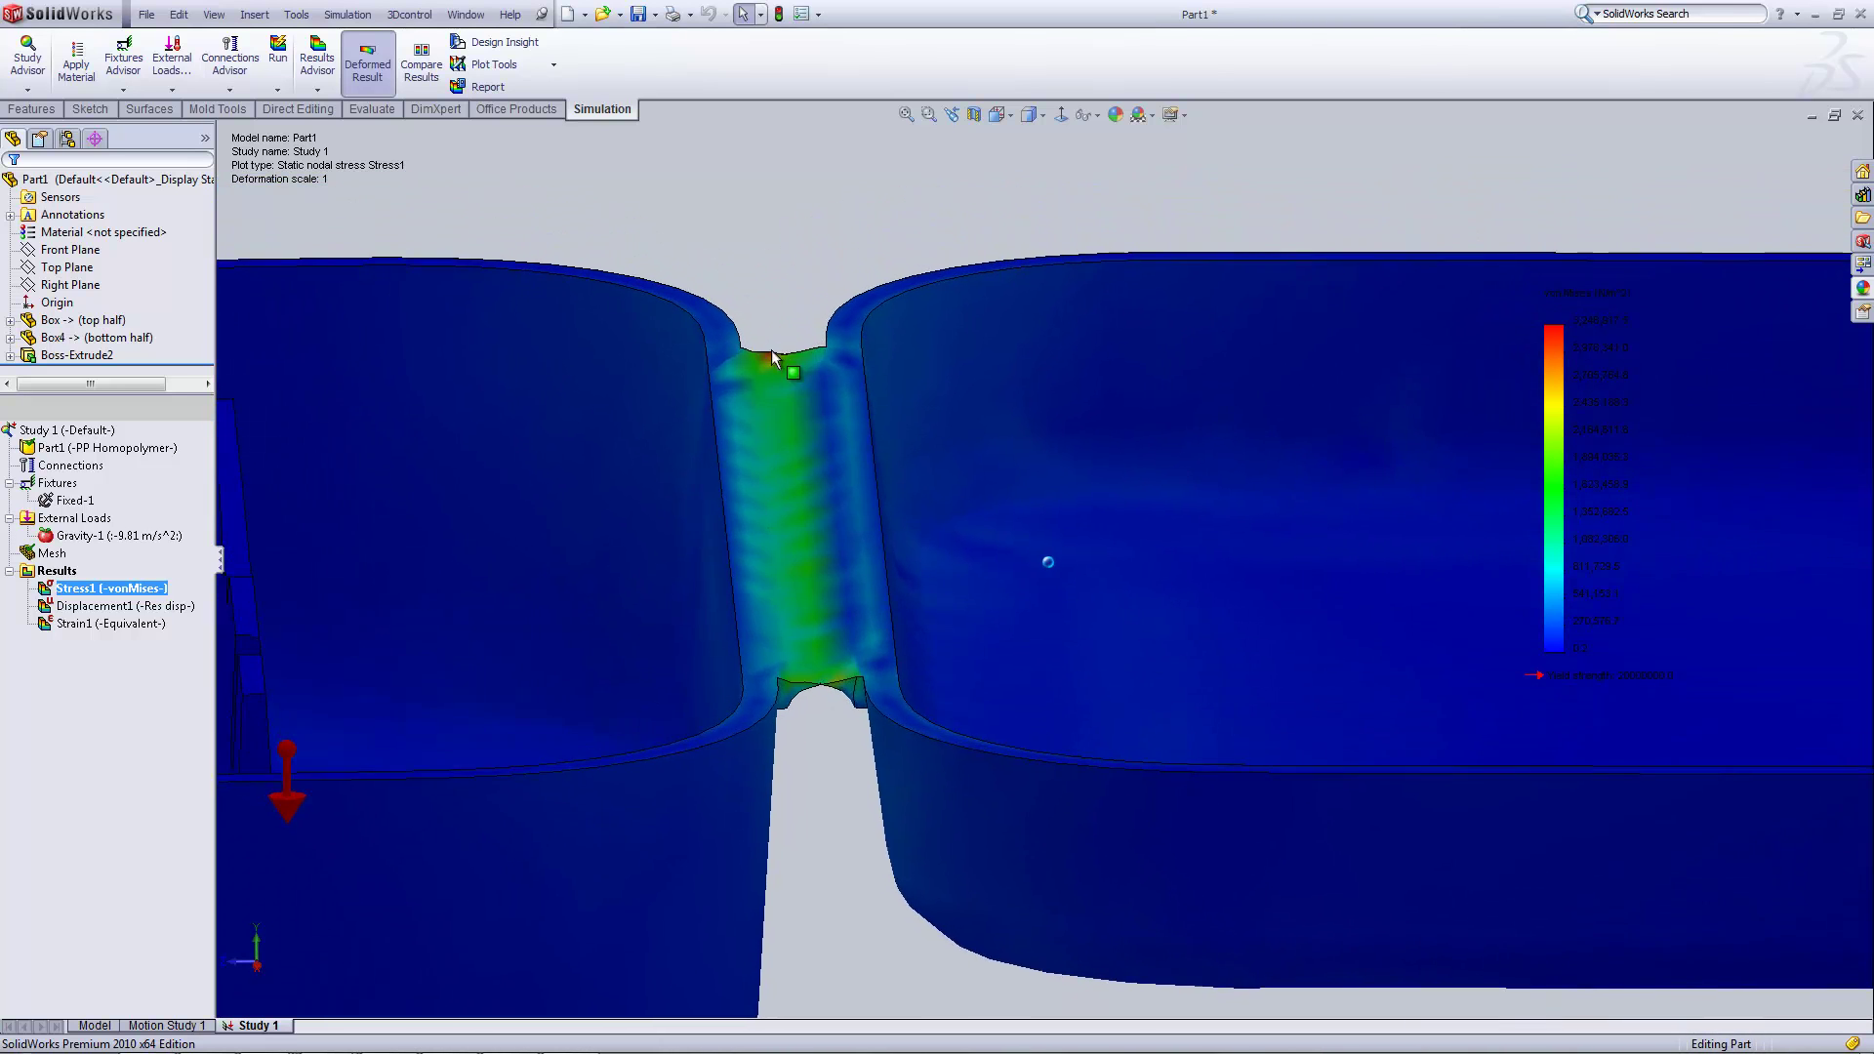
key(ctrl+7)
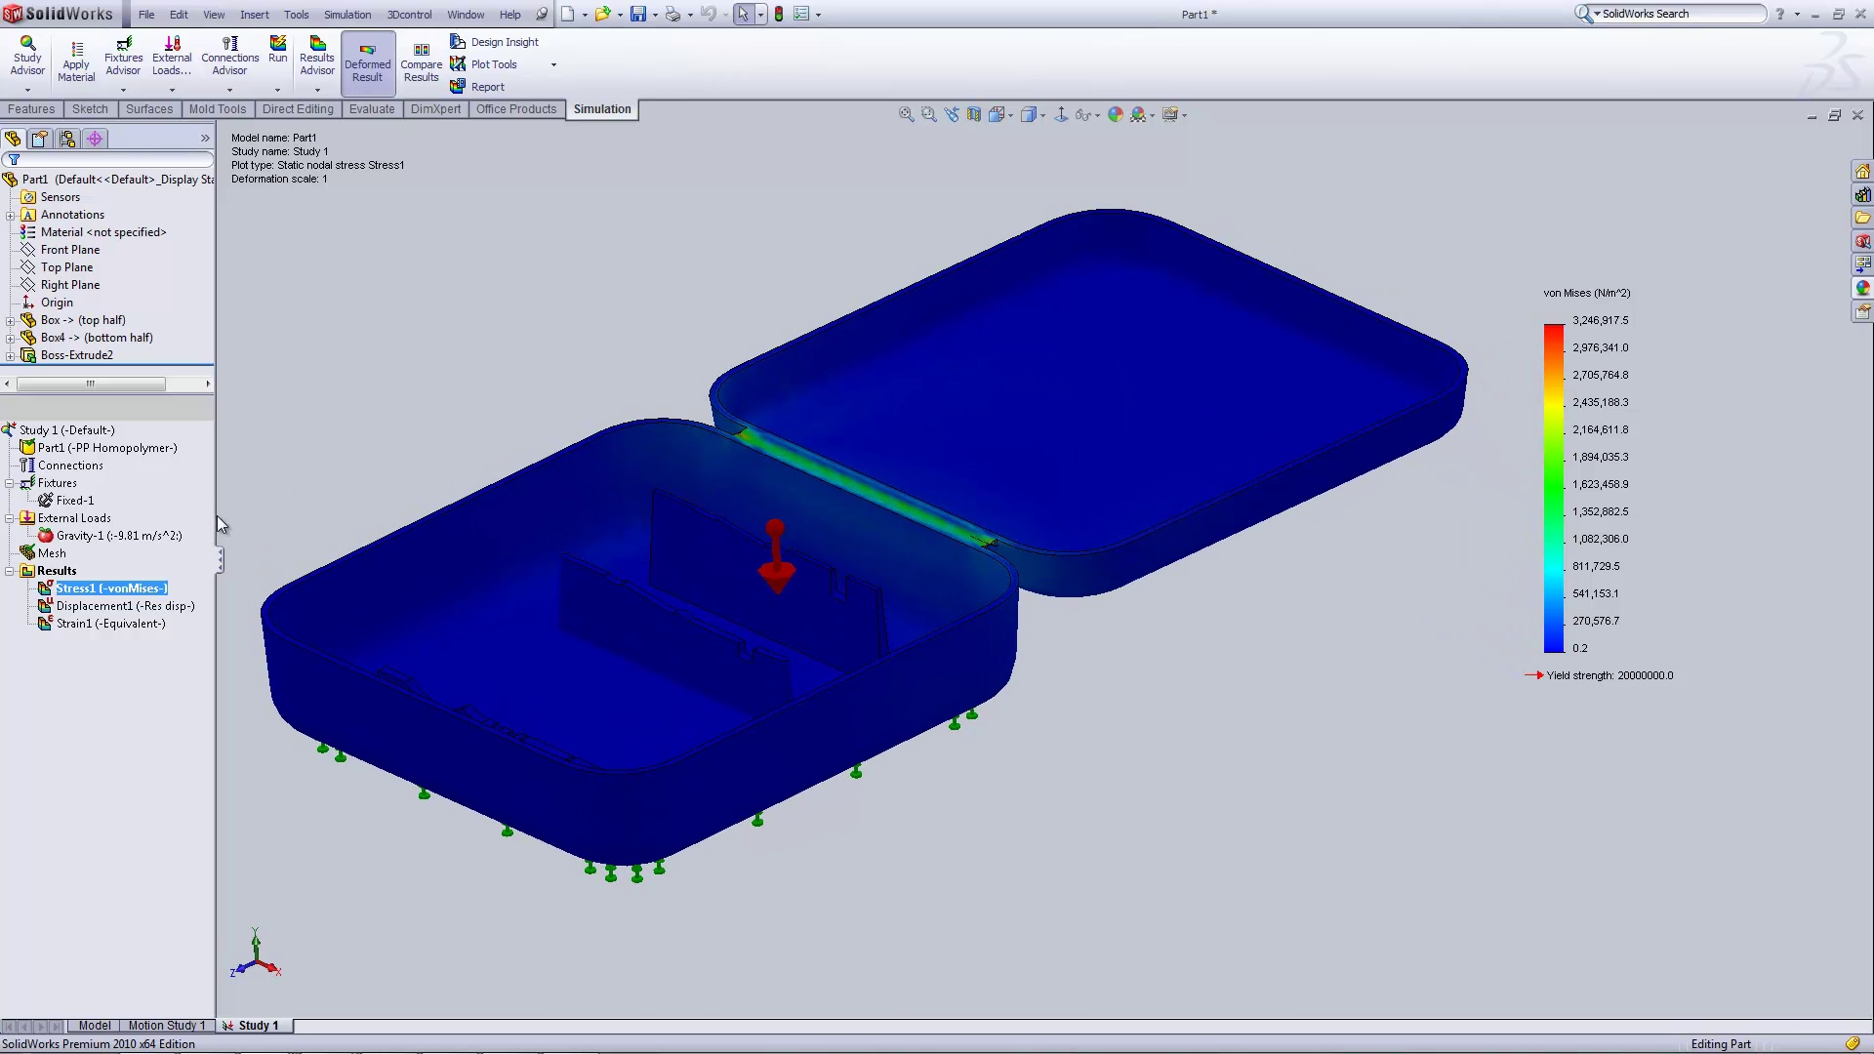
- Show the Displacement1 plot and examine the lid's resultant displacement against the millimetre colour scale
ctrl+click(111, 607)
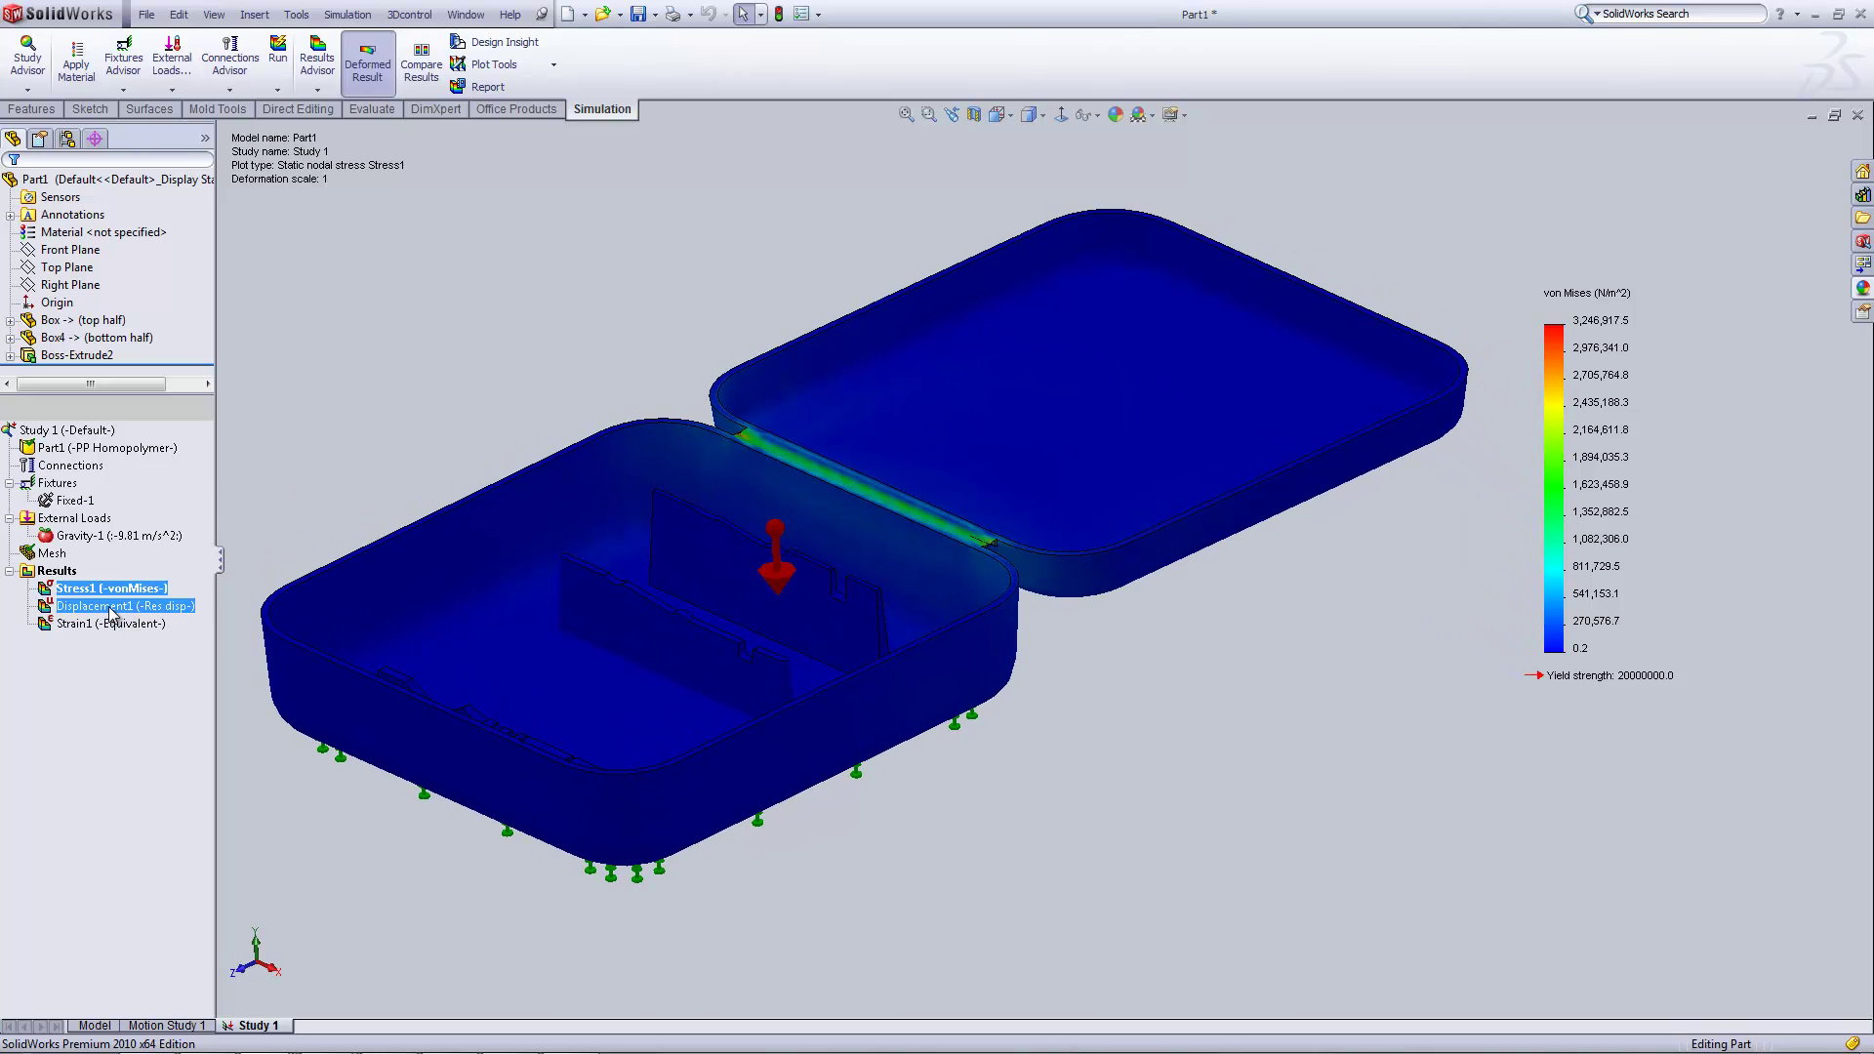
double_click(110, 607)
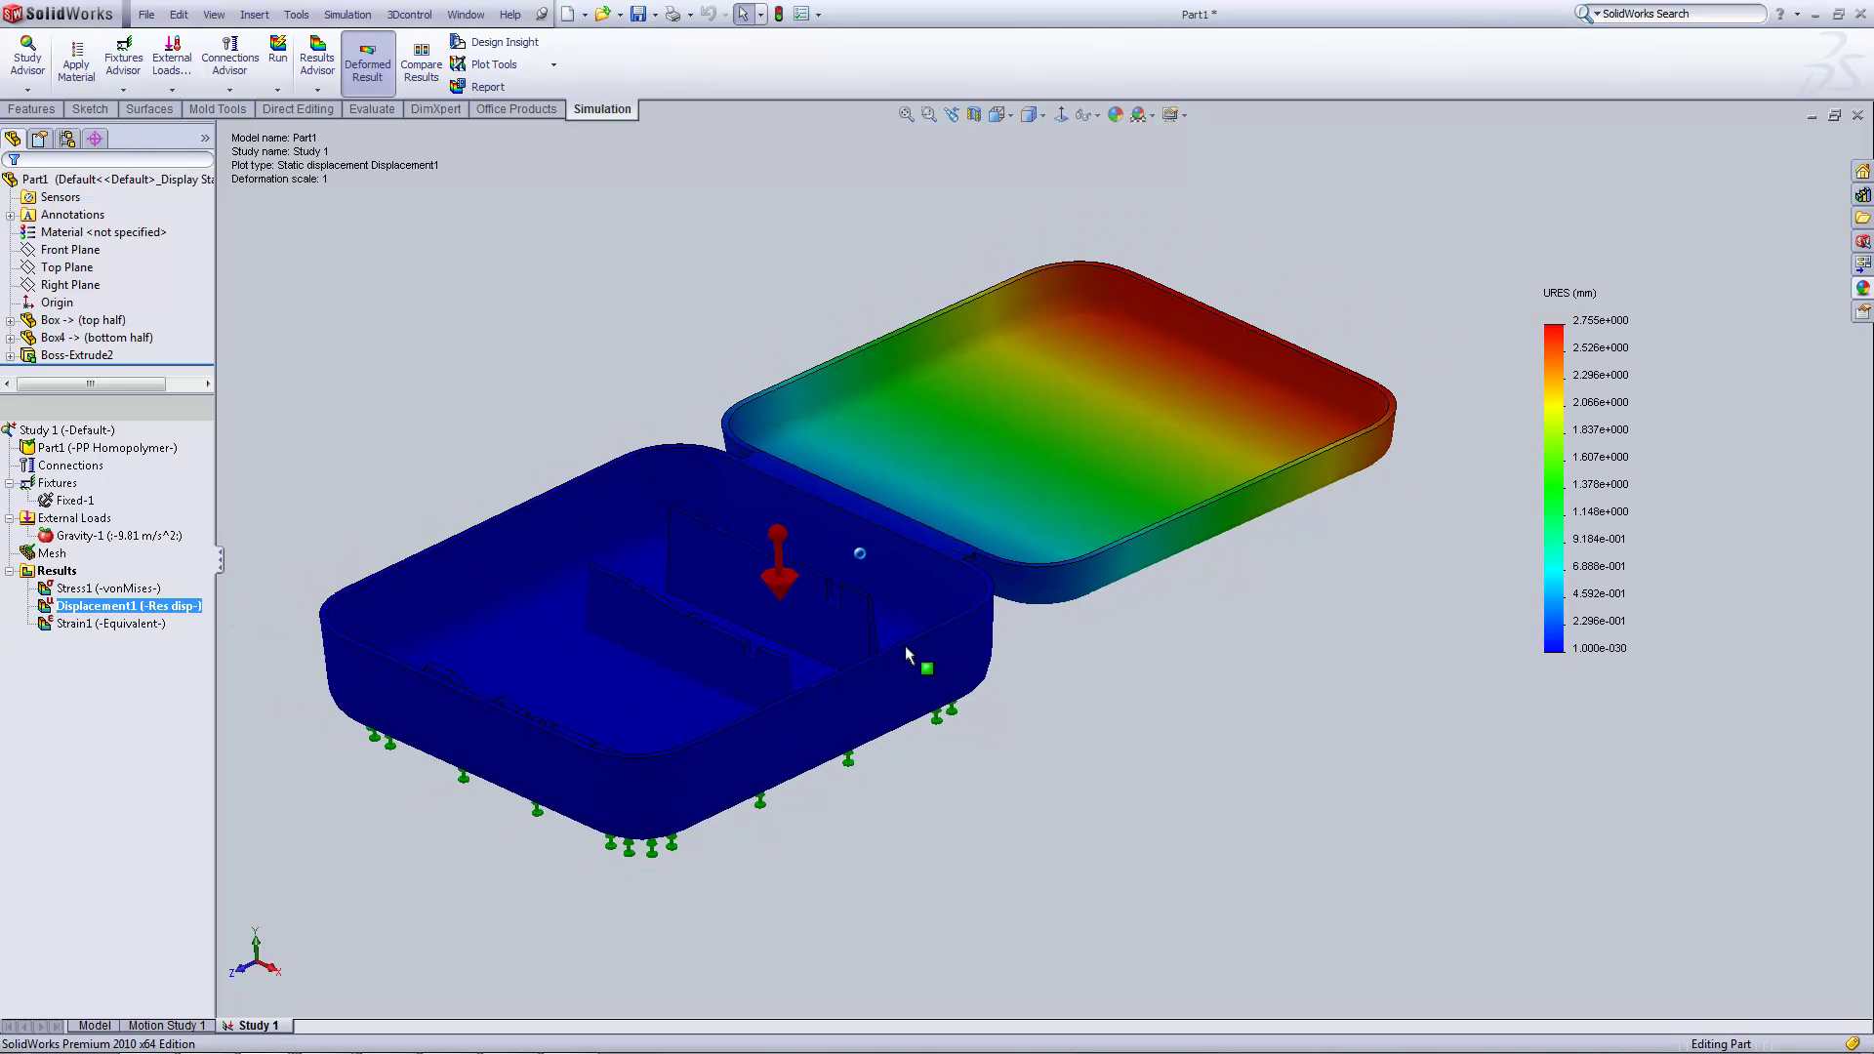
mouse_move(1044, 661)
middle_down()
mouse_move(1343, 492)
mouse_move(1335, 548)
middle_up()
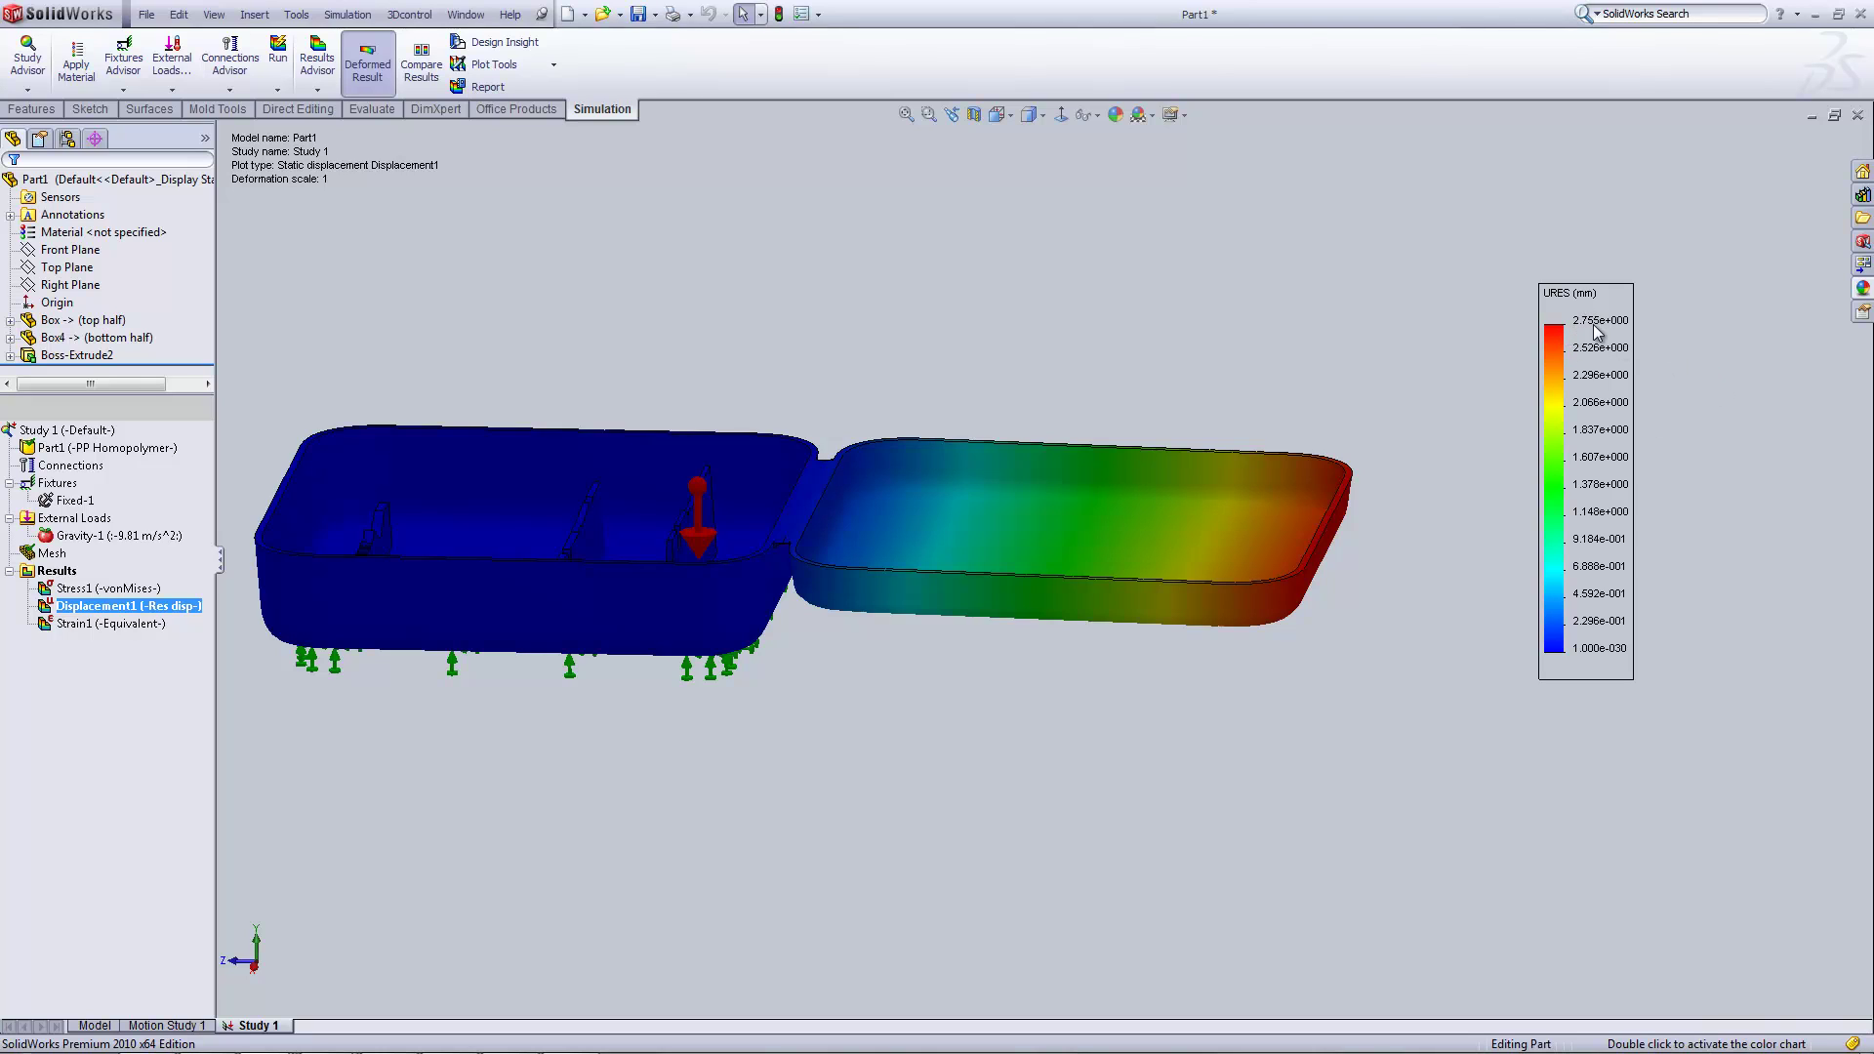
middle_drag(1420, 586, 1293, 600)
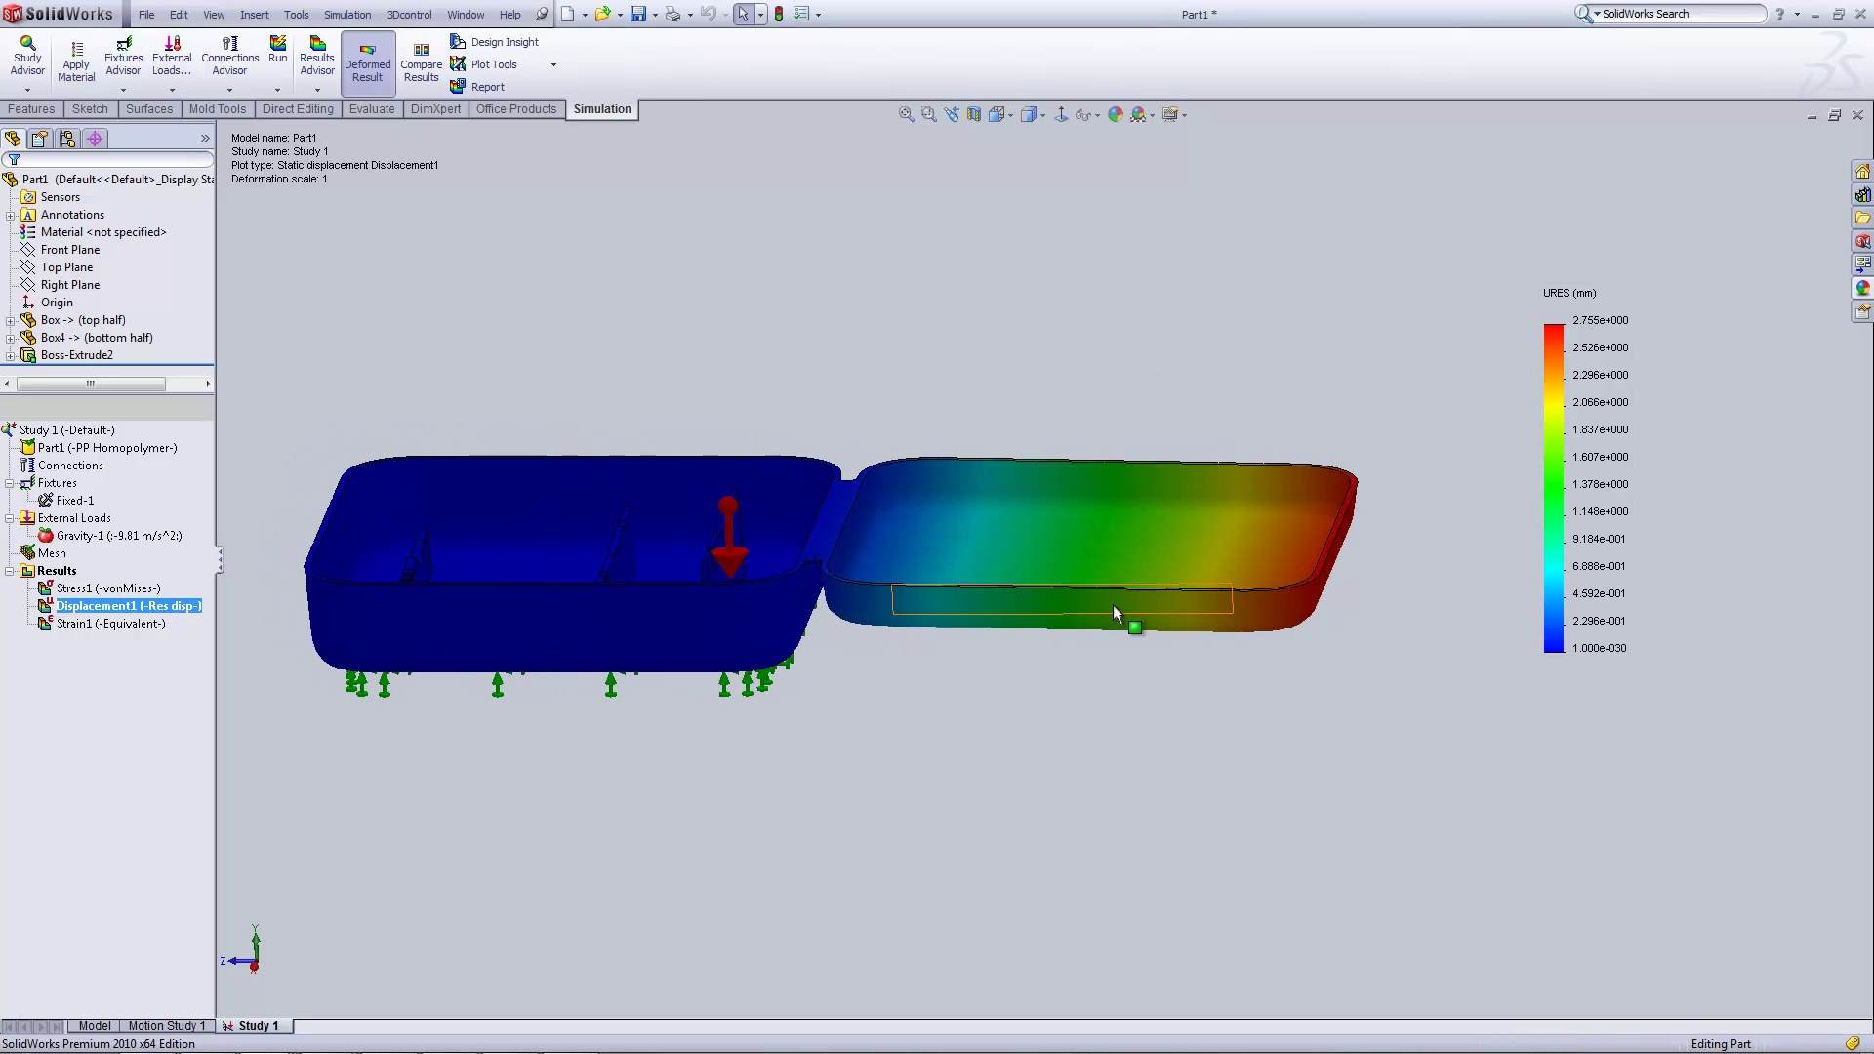
middle_drag(1112, 605, 999, 560)
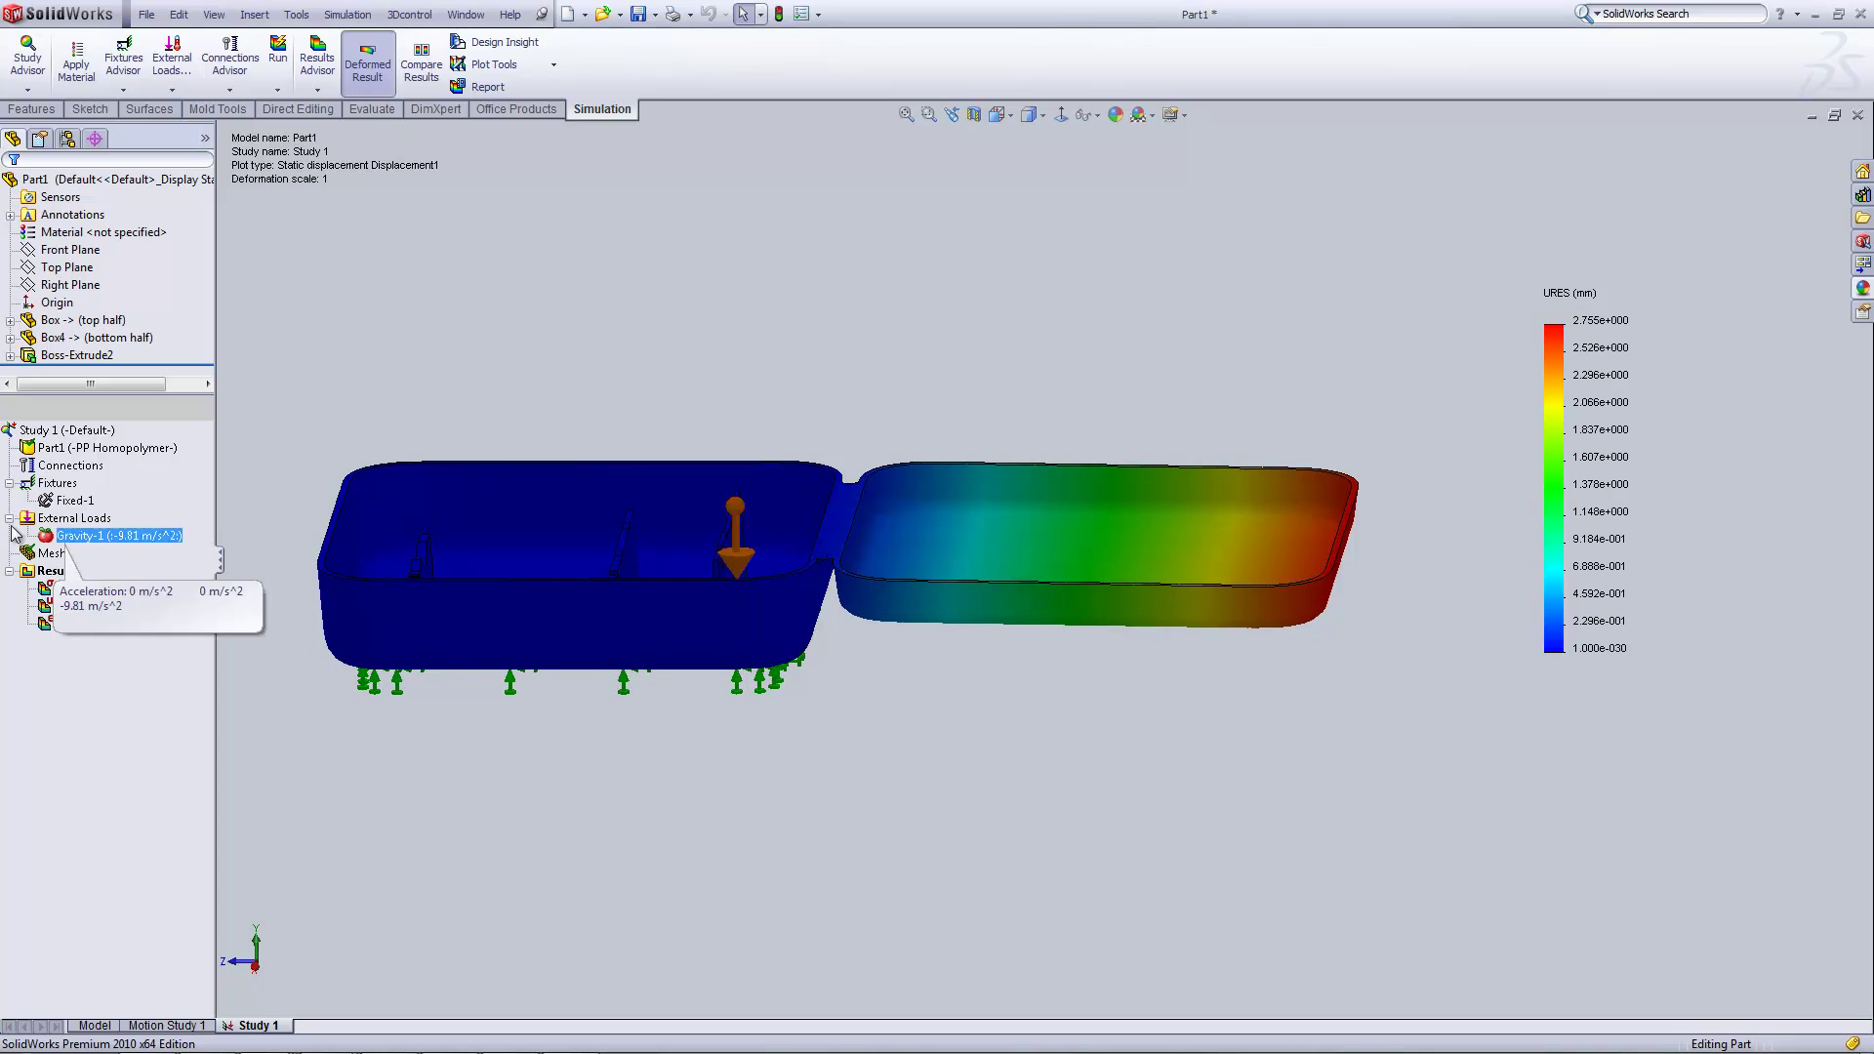
click(97, 605)
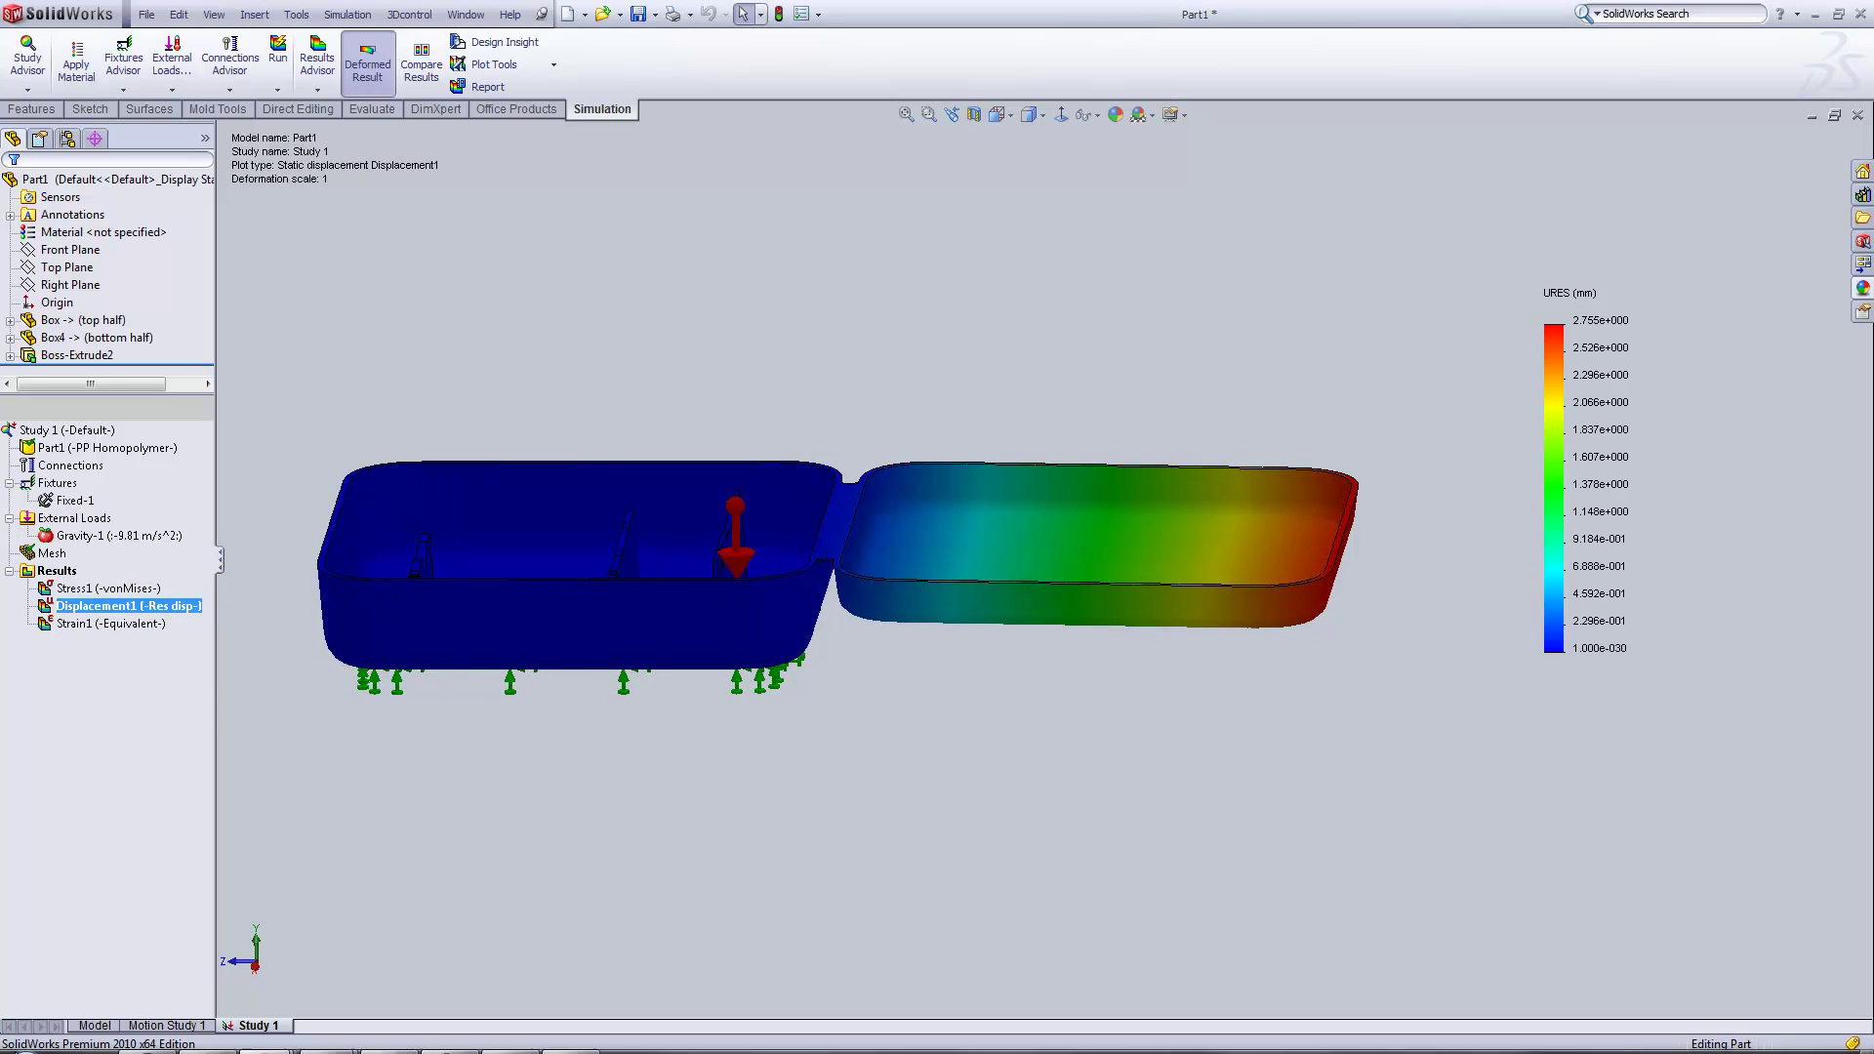
- Return to the part model and open the profile sketch of the hinge strip extrusion for editing
click(95, 1026)
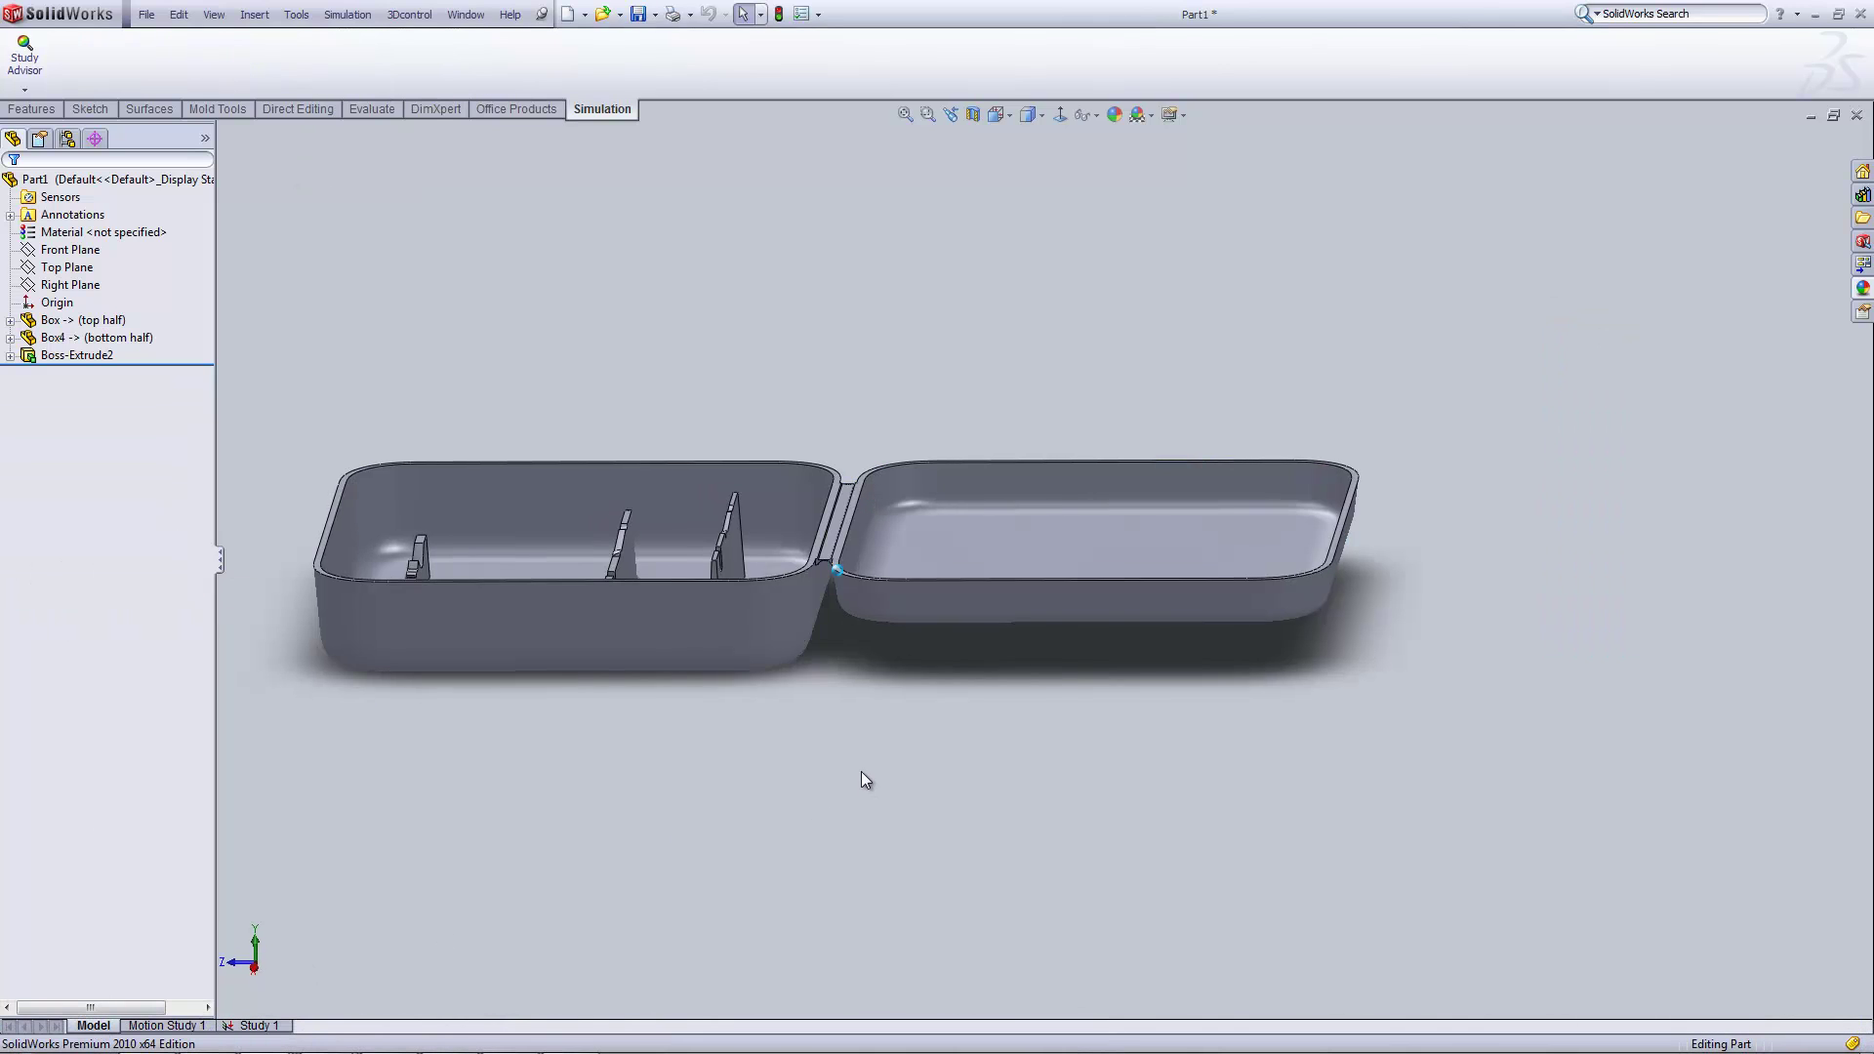
scroll(860, 771, down, 5)
click(58, 355)
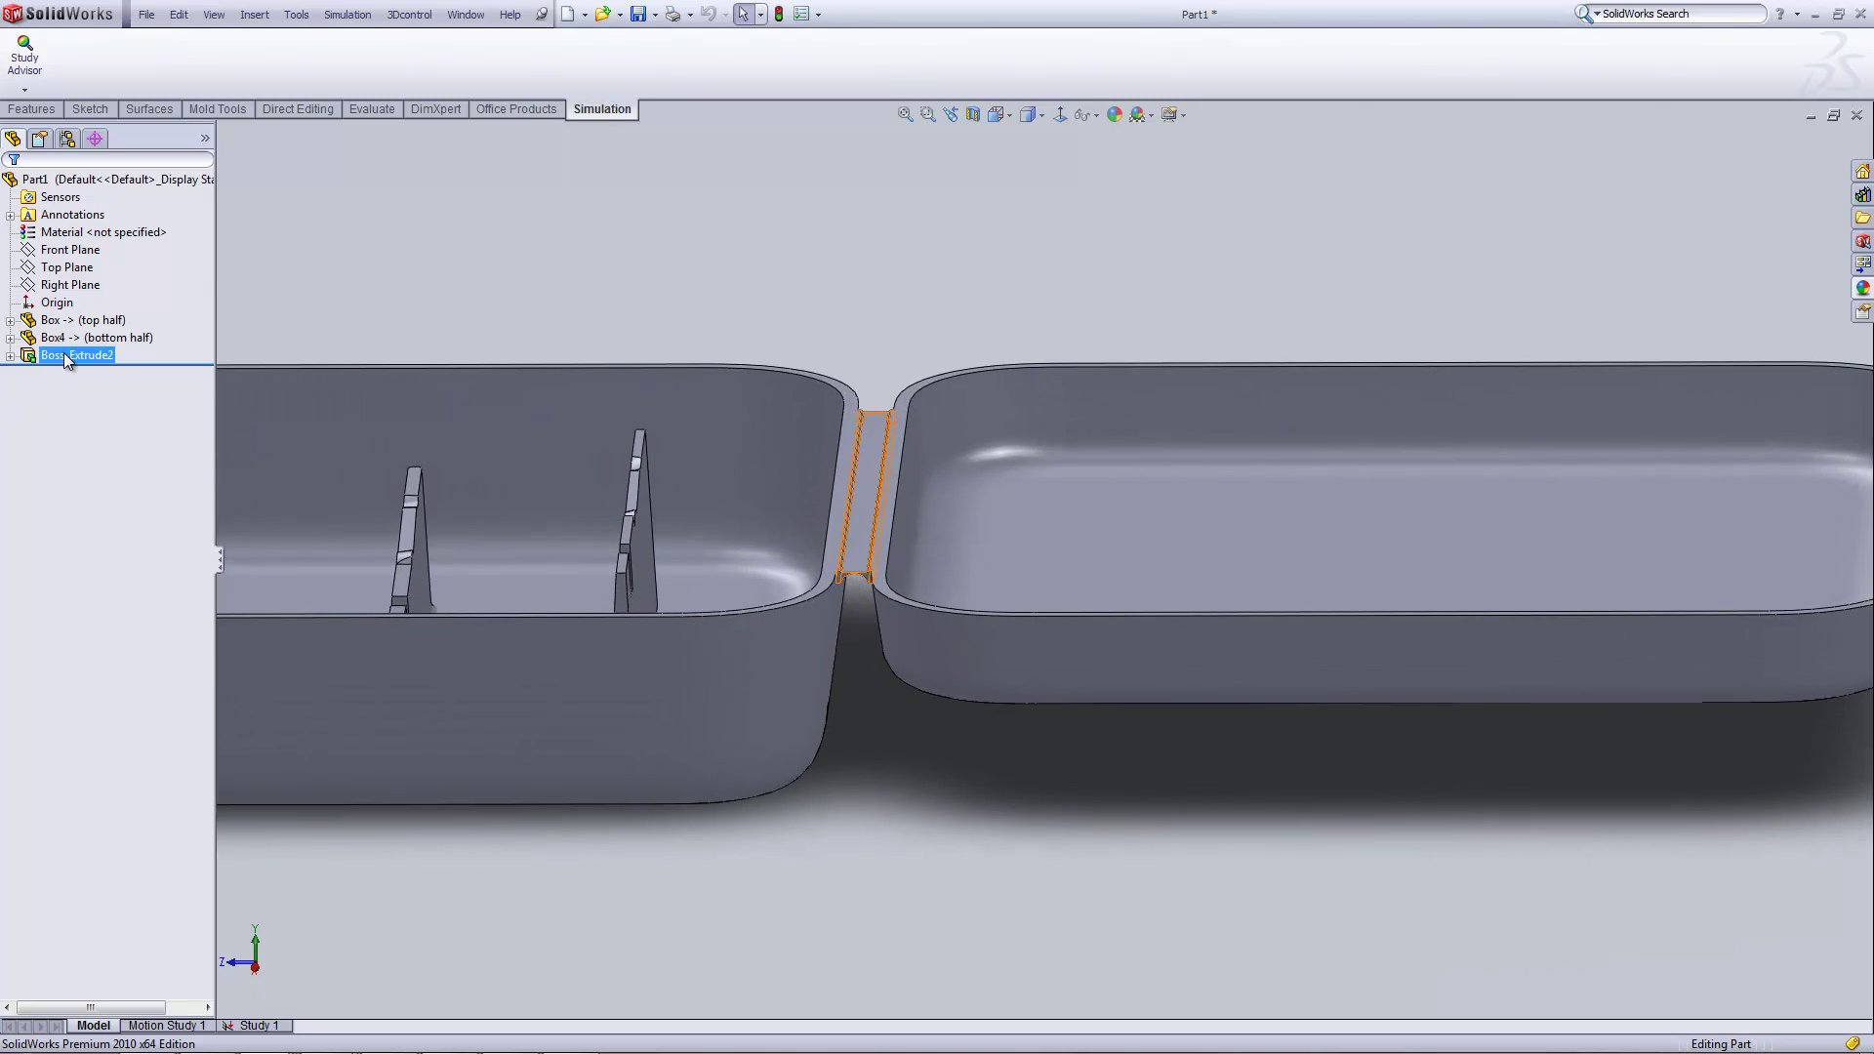
right_click(60, 354)
click(100, 299)
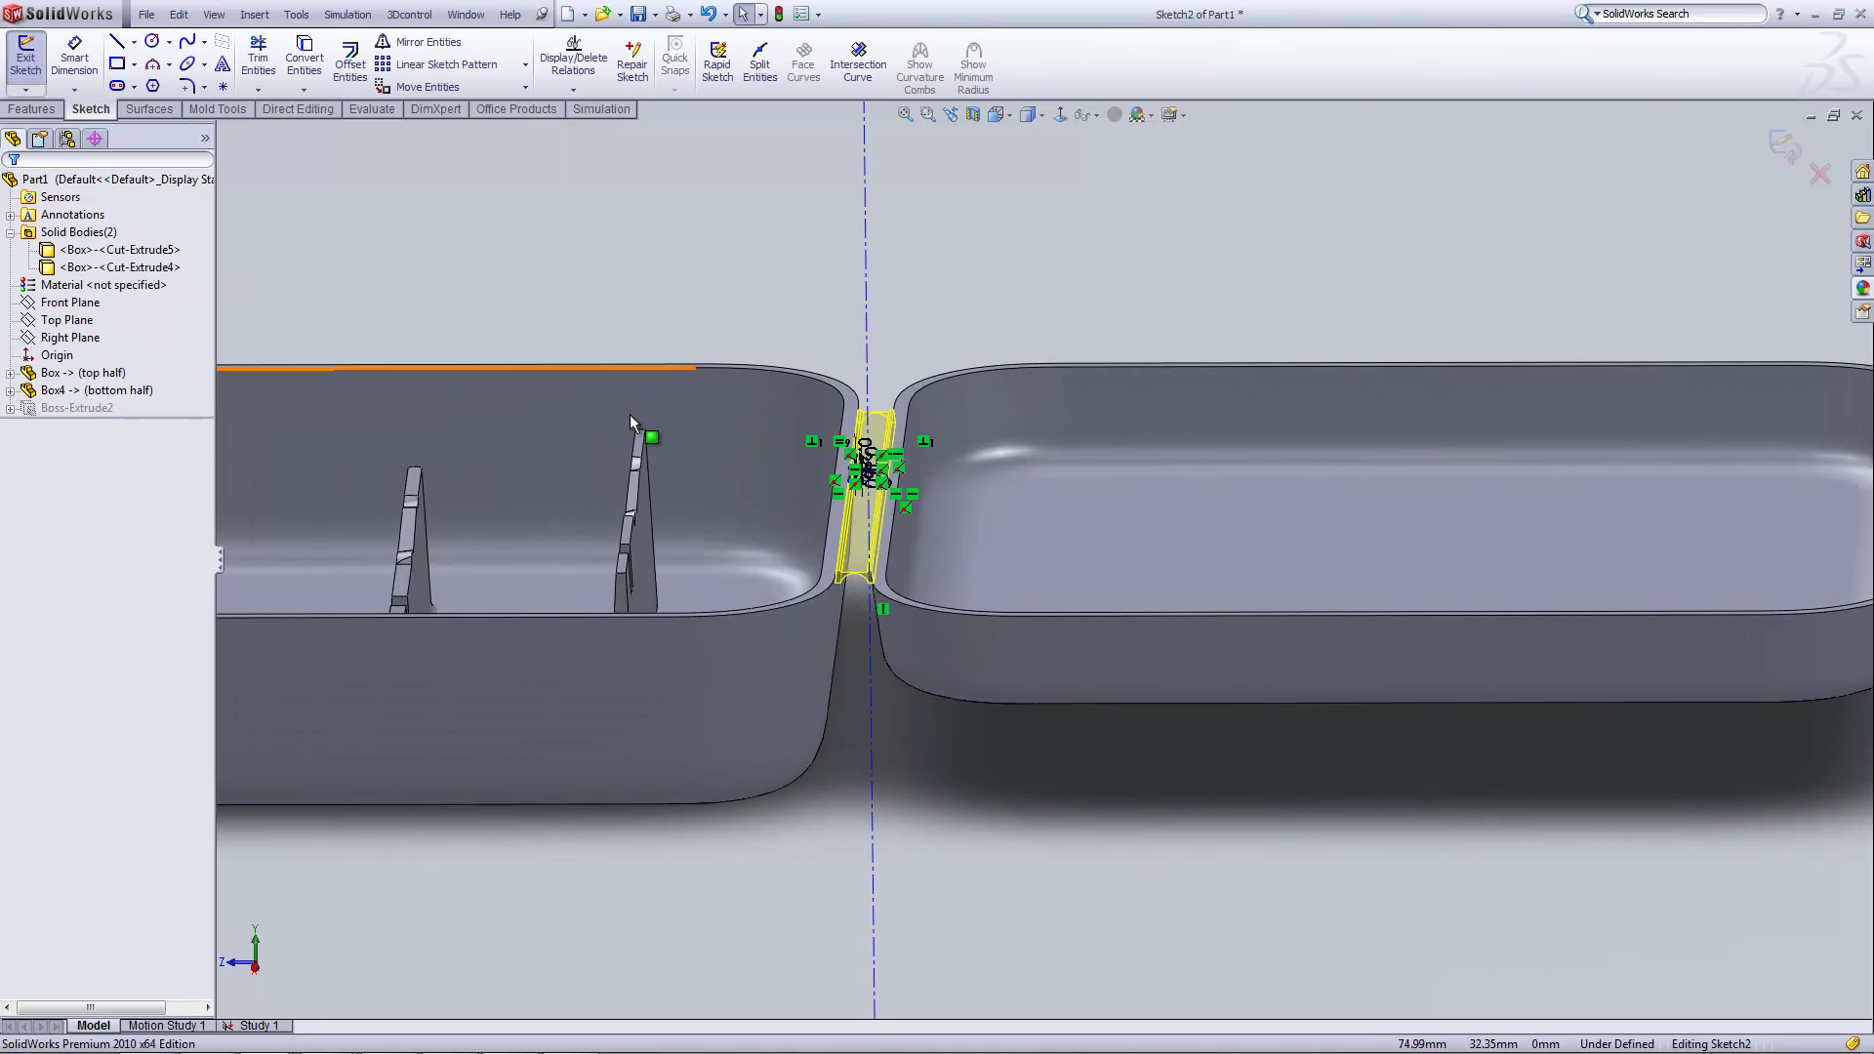
- Set the hinge's wall thickness above the arc to 0.25 mm, then exit the sketch and rebuild the part
scroll(966, 536, down, 5)
scroll(969, 547, down, 4)
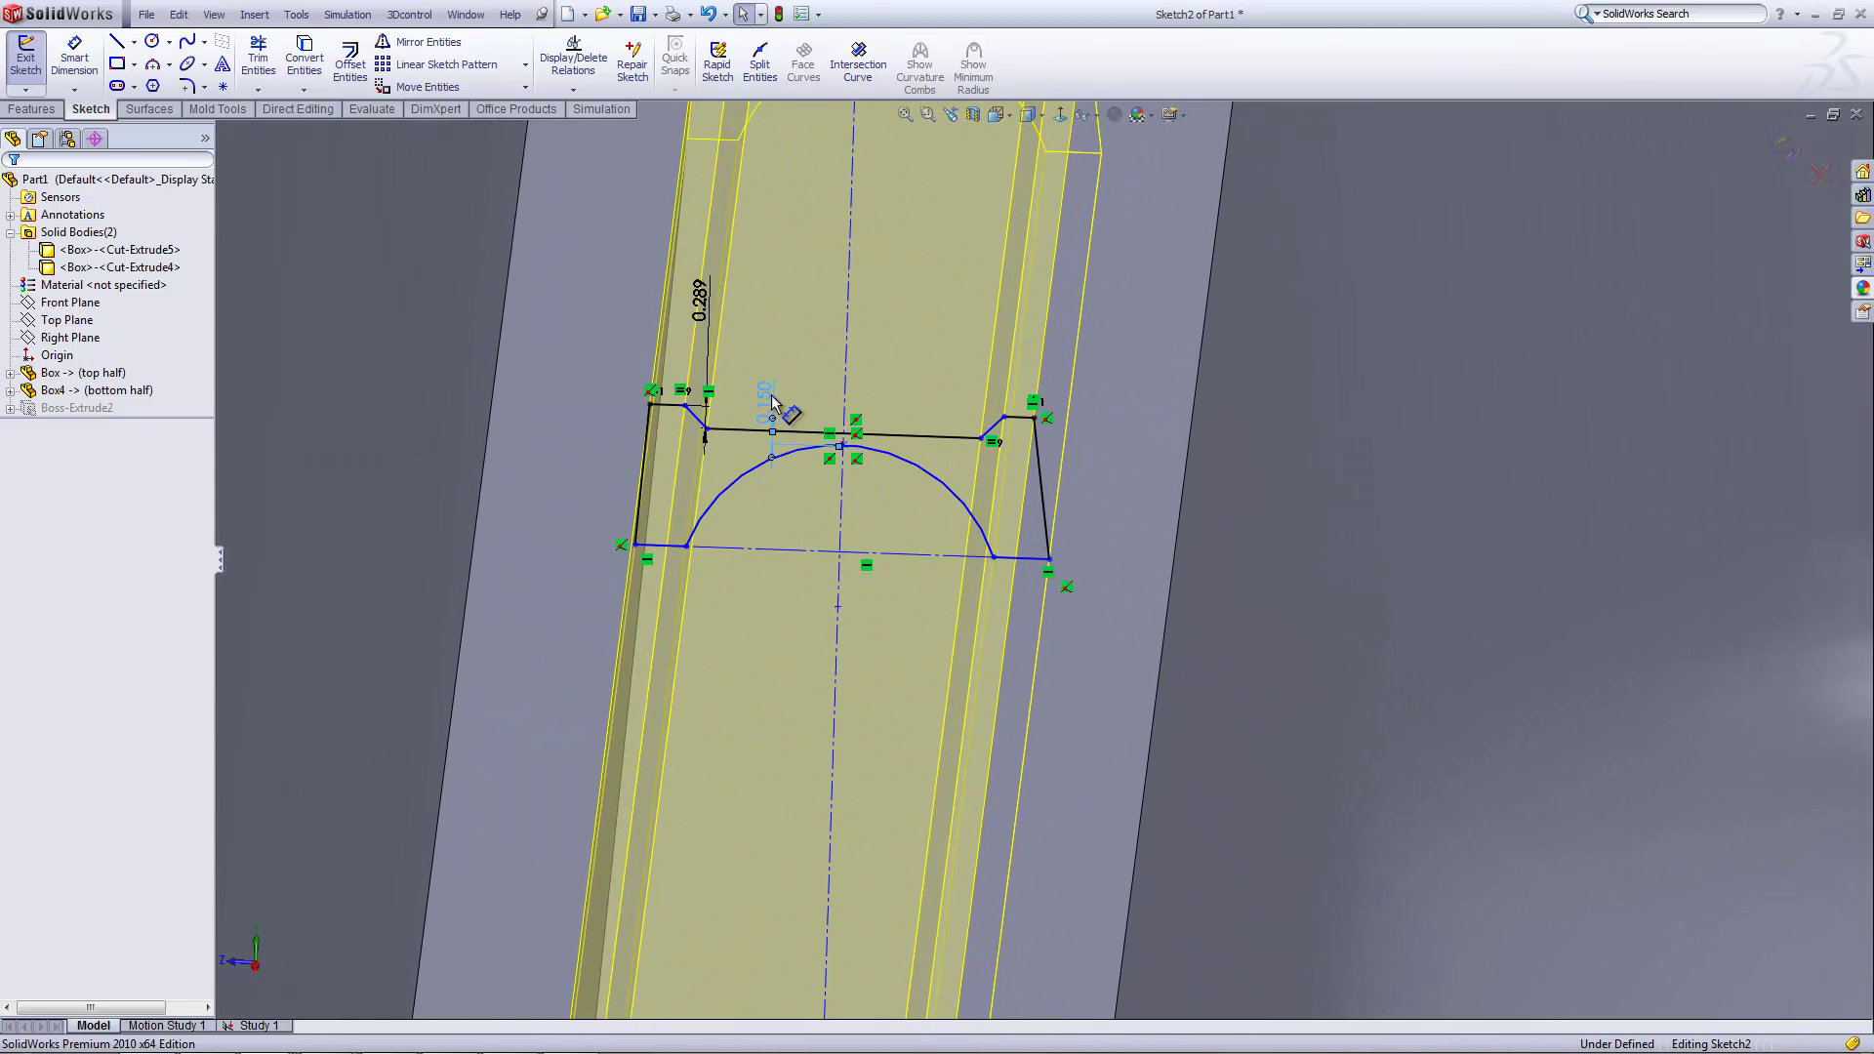
double_click(771, 398)
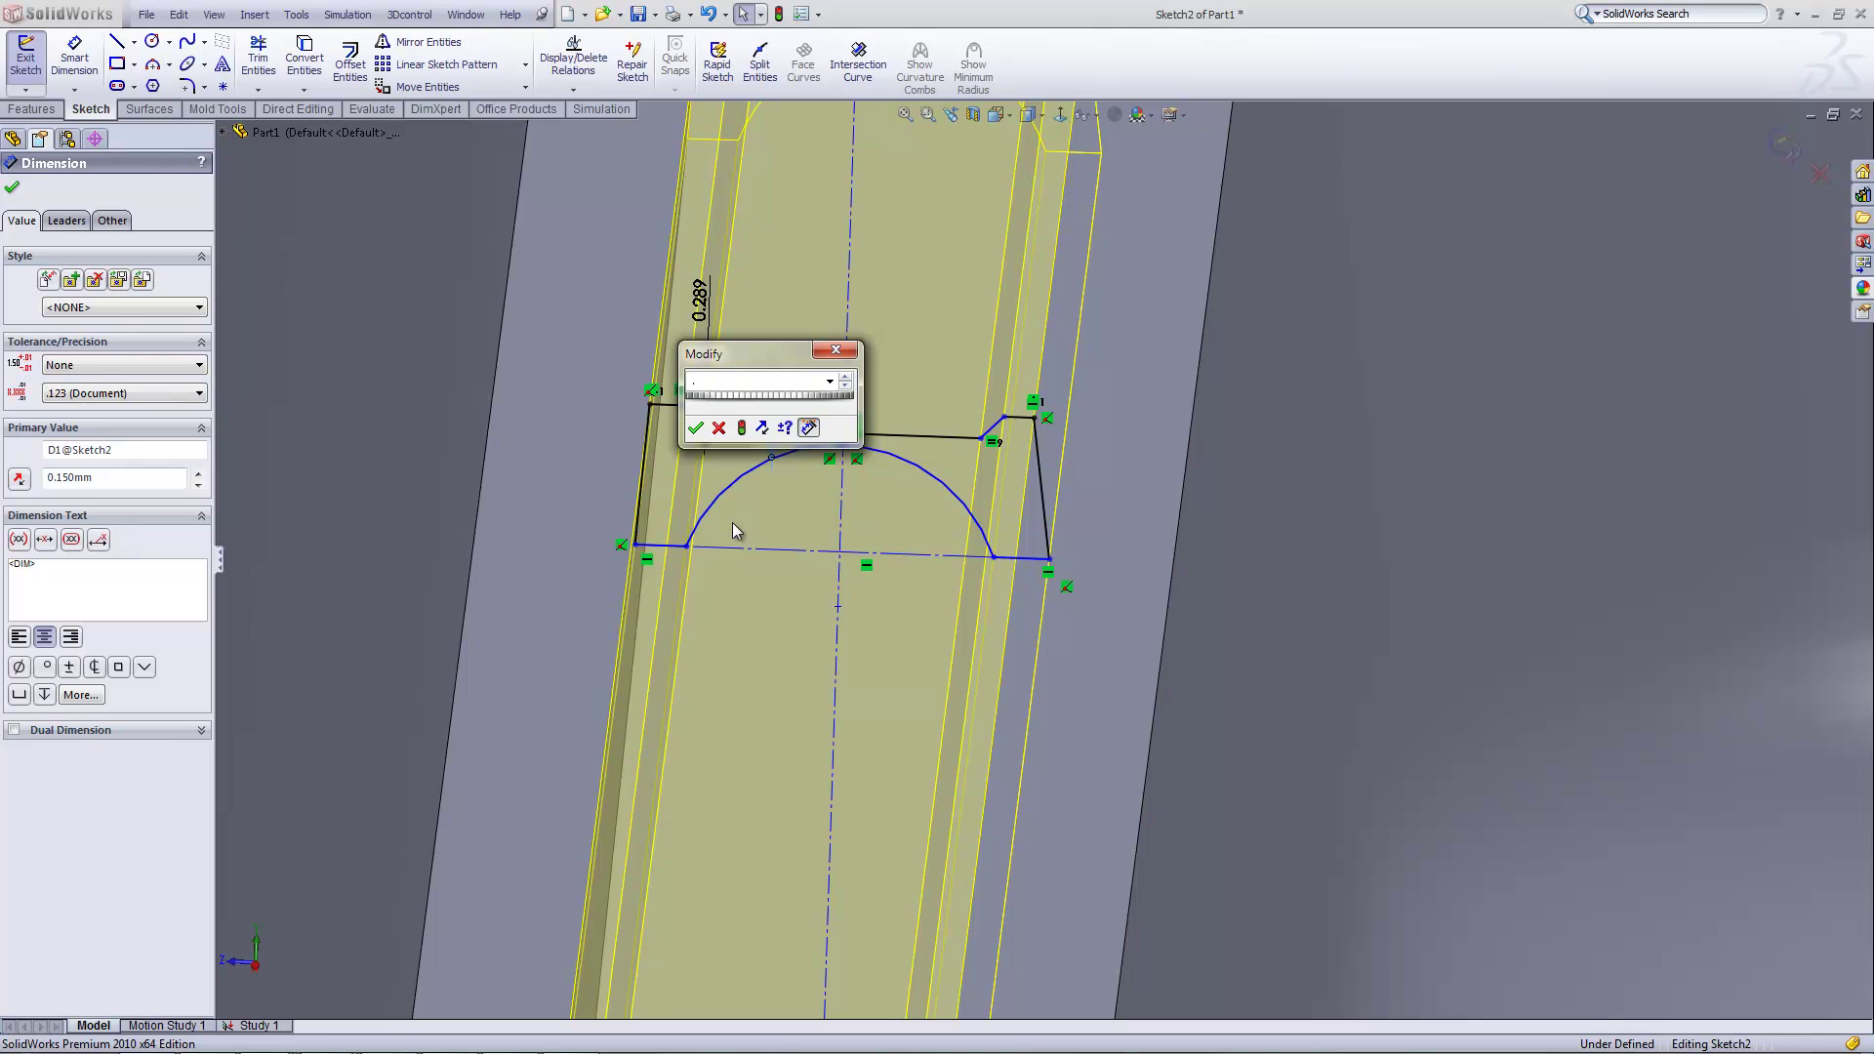
key(Return)
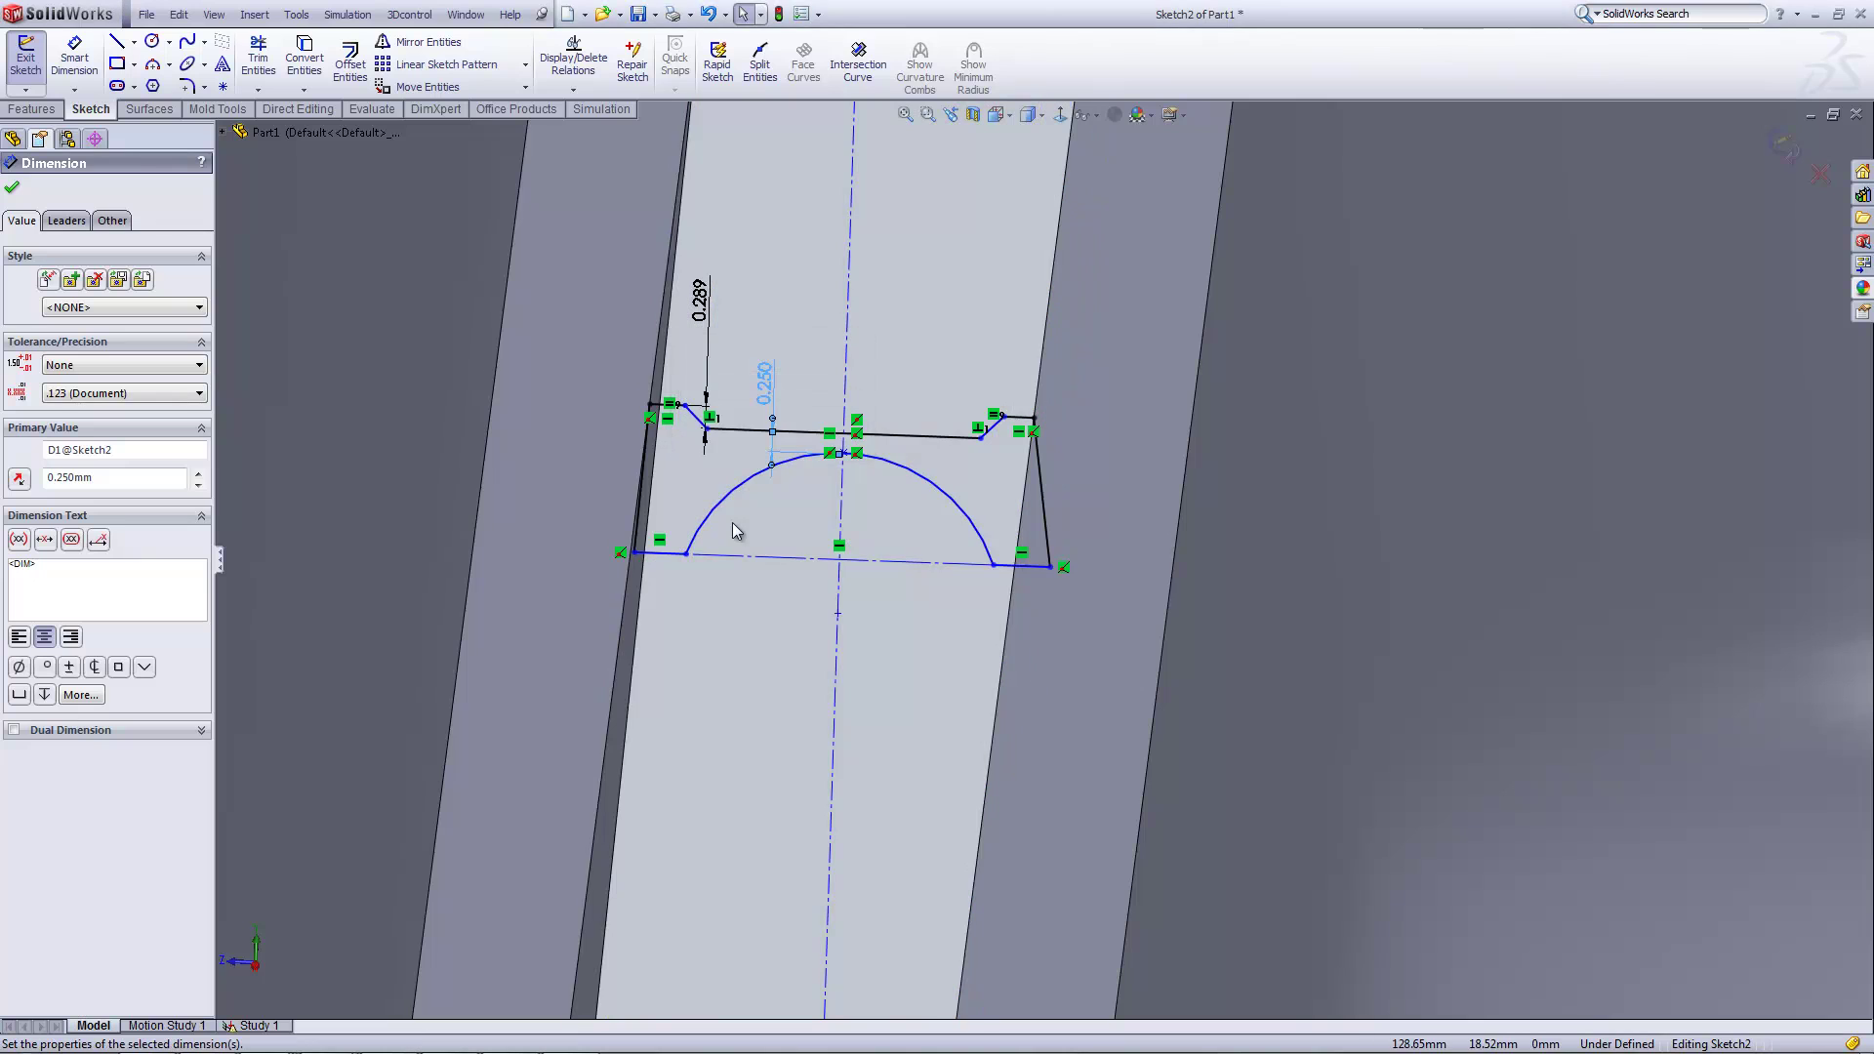
scroll(975, 536, up, 5)
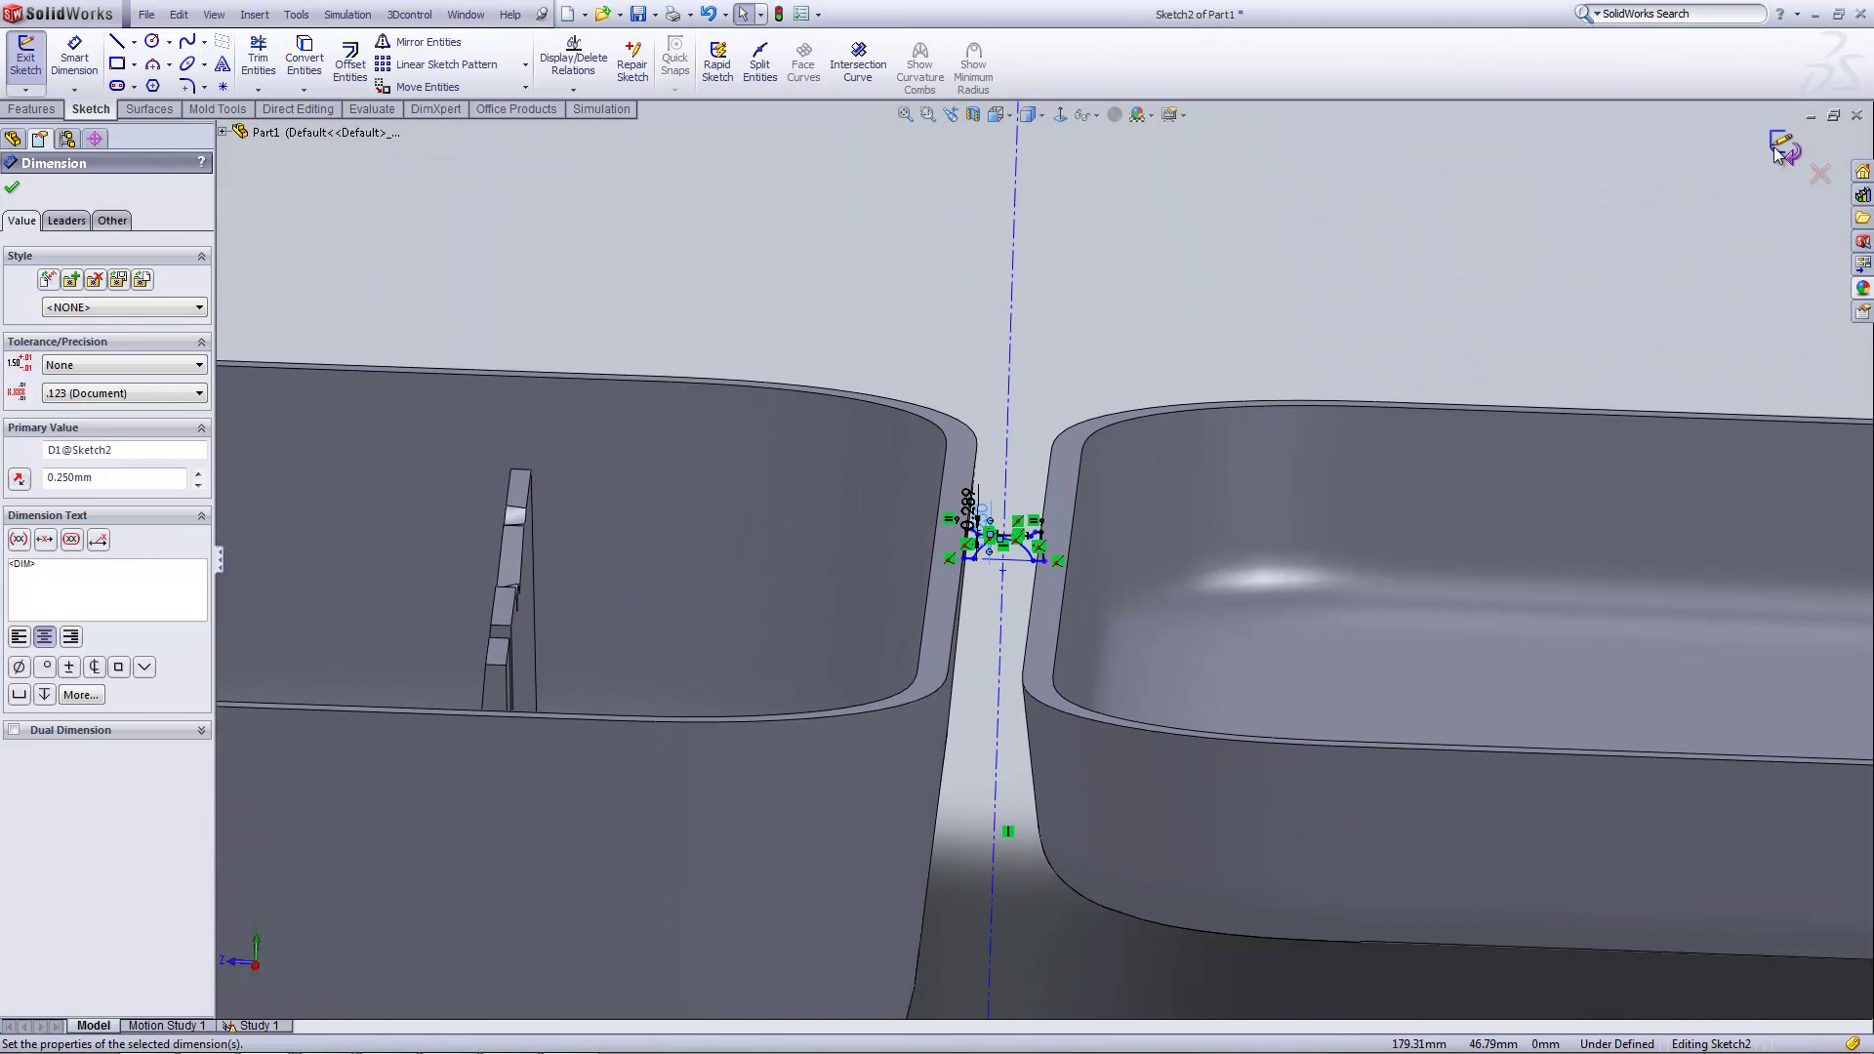
click(1781, 147)
click(781, 17)
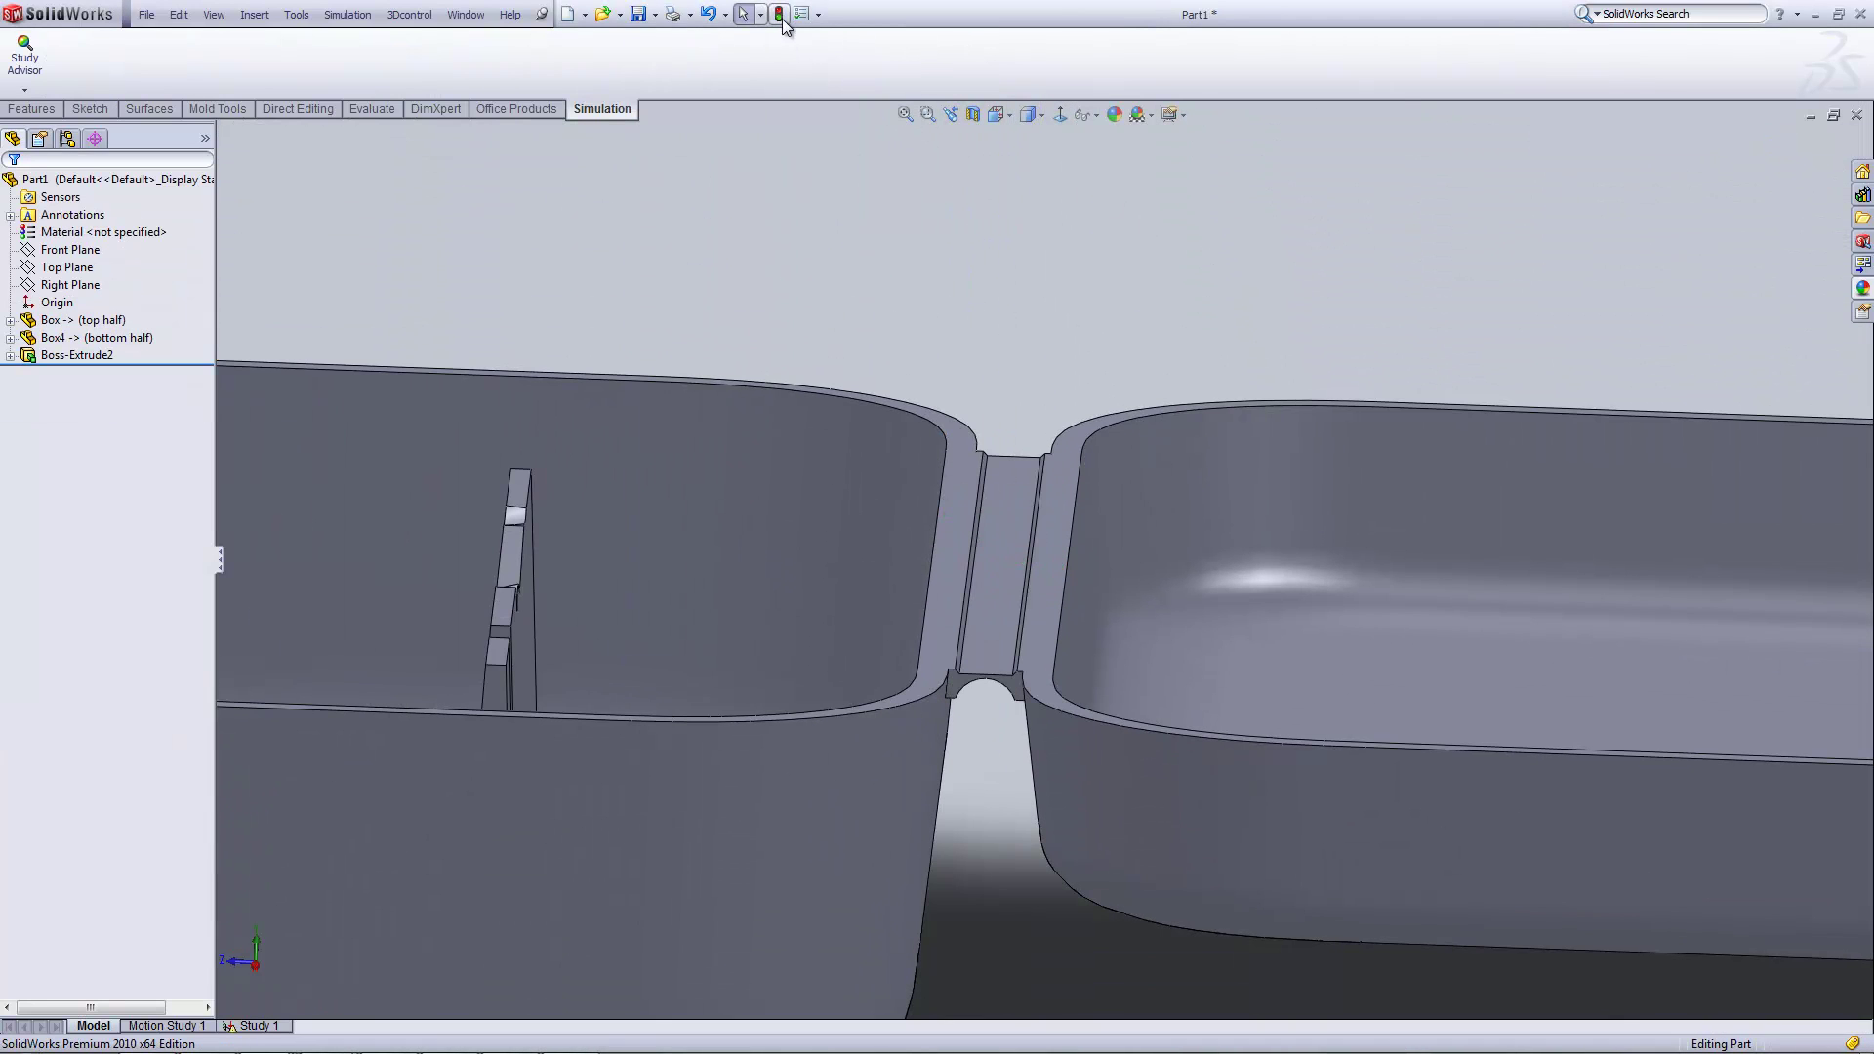
- Remesh the modified case and rerun Study 1
scroll(921, 301, up, 3)
middle_drag(921, 300, 944, 268)
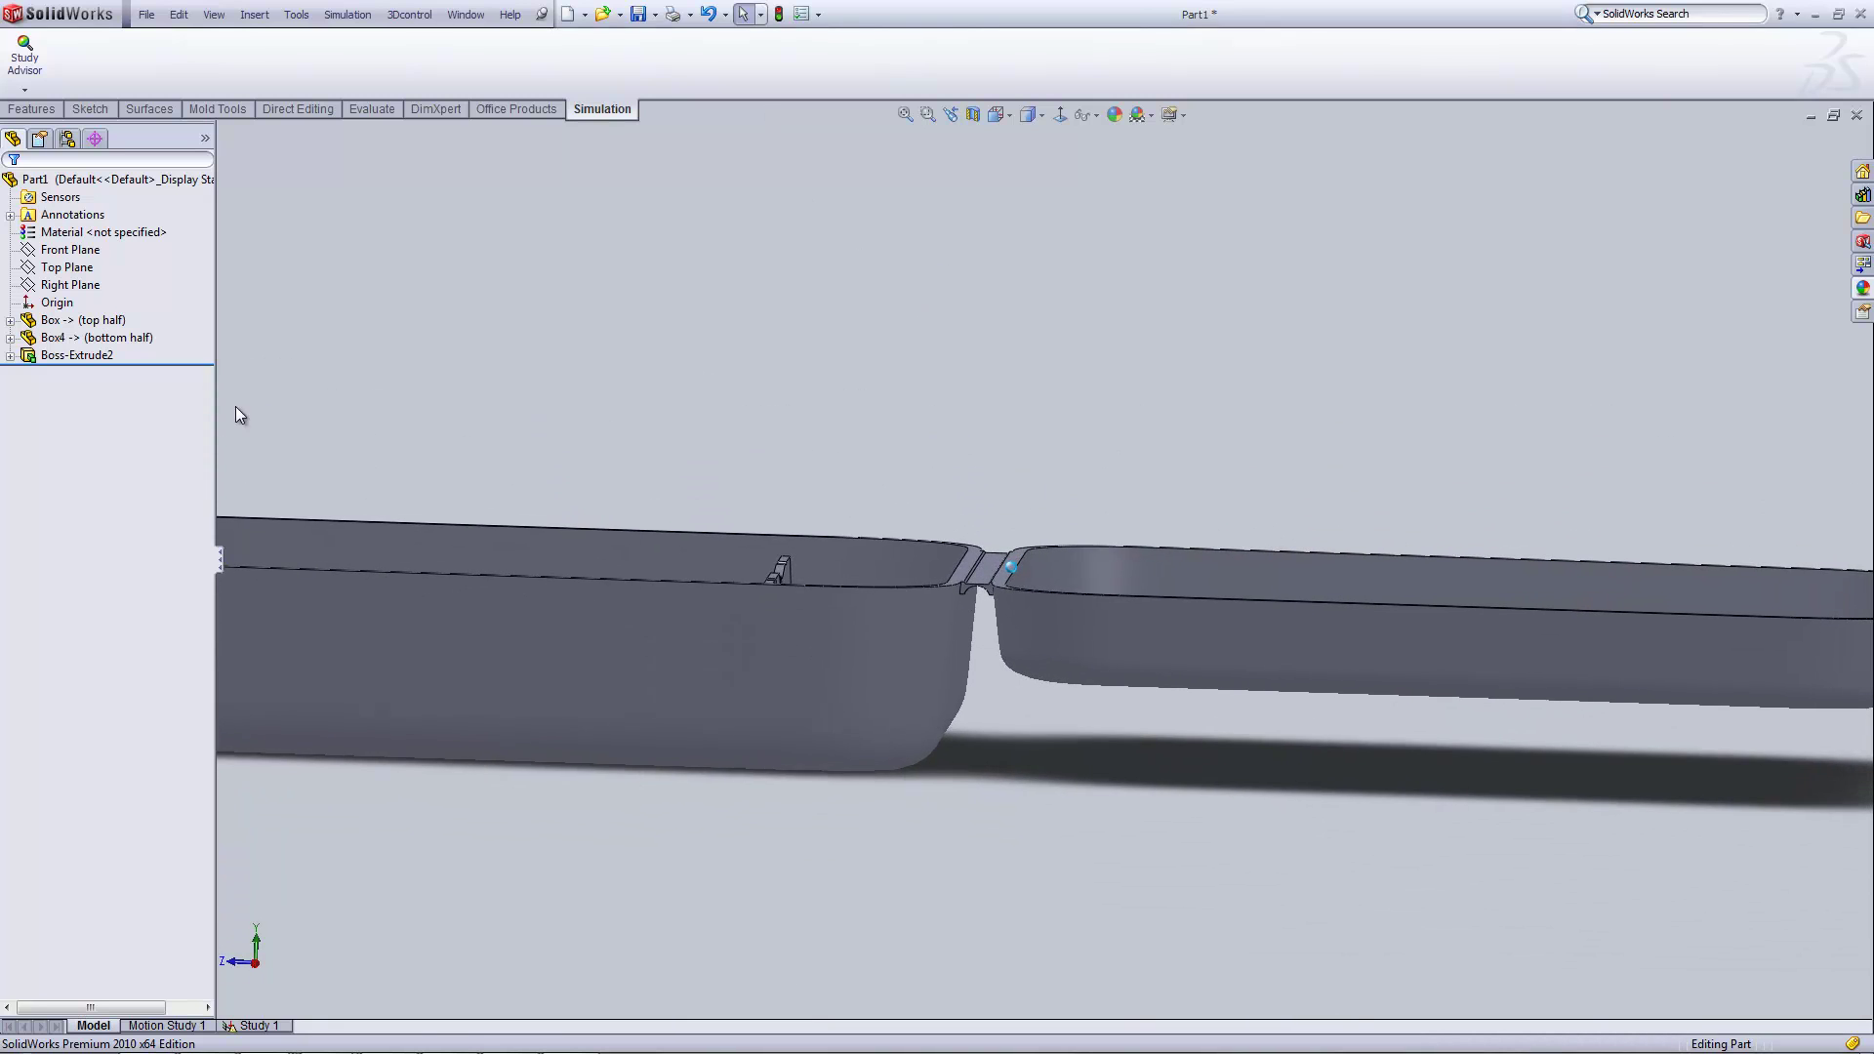
click(256, 1026)
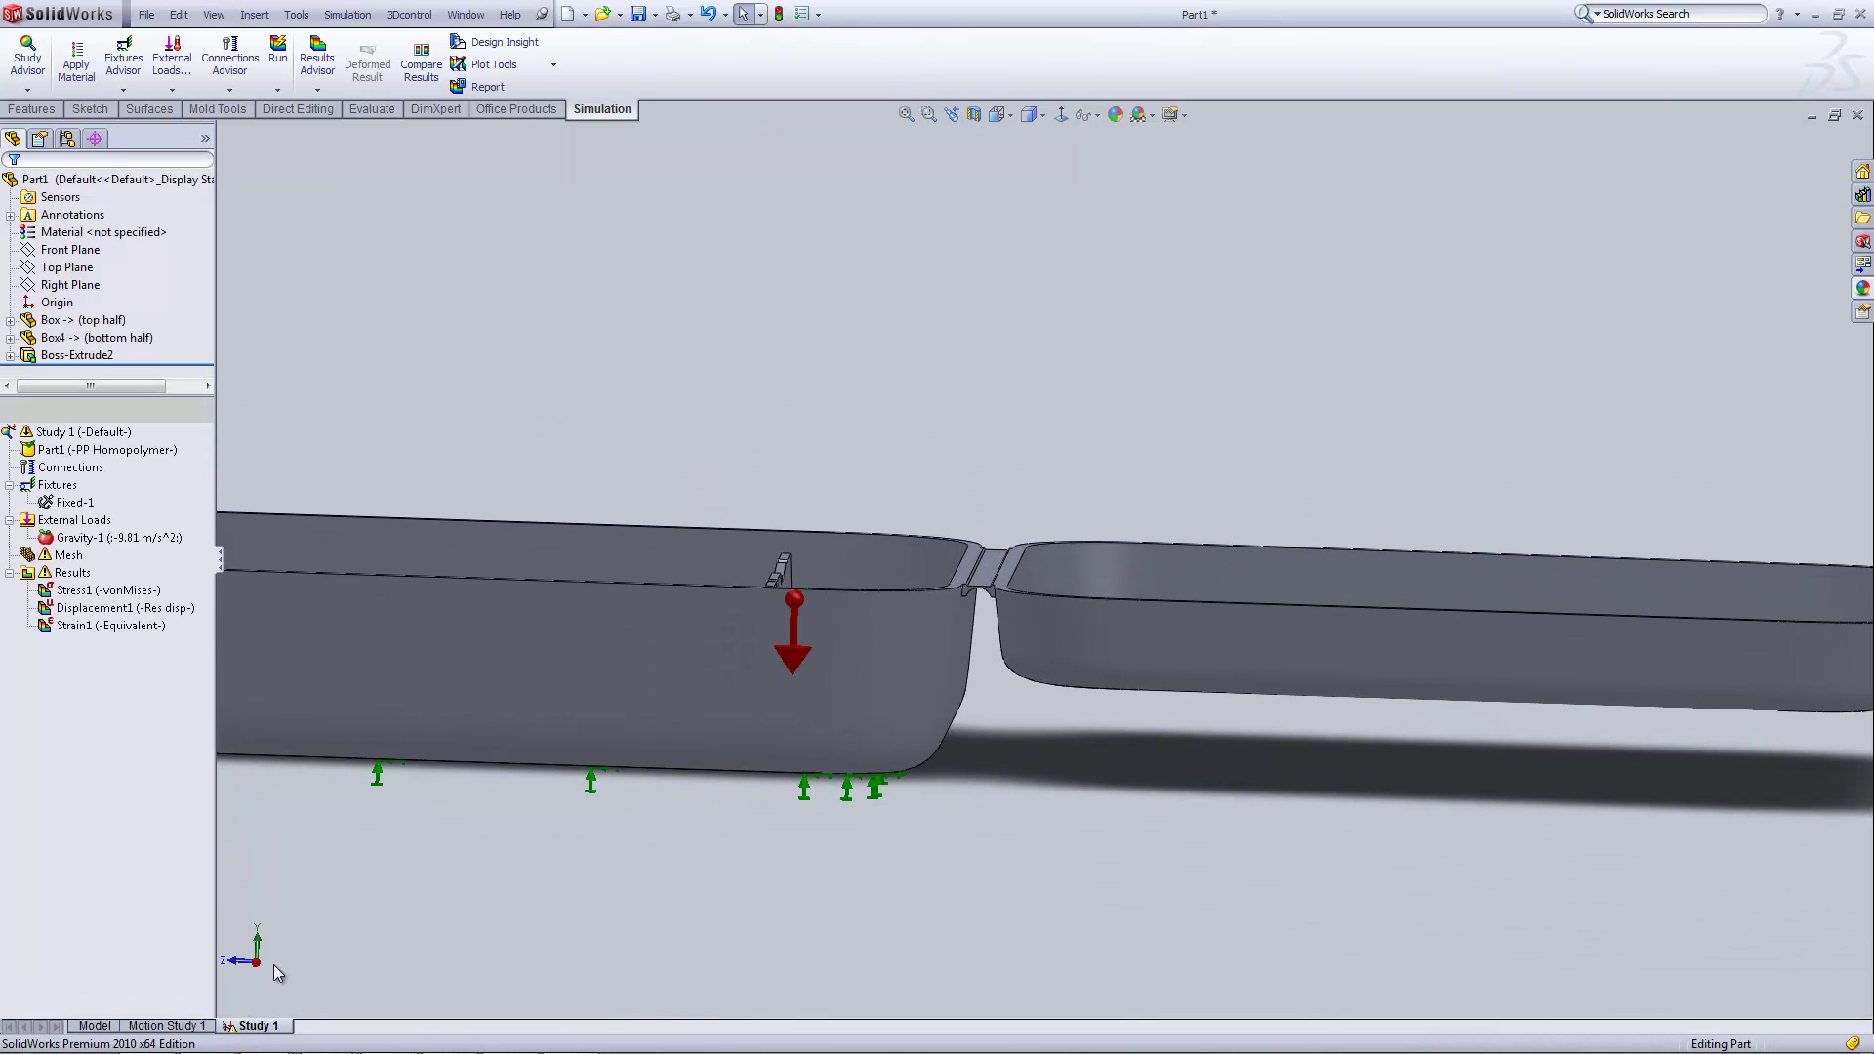
click(89, 572)
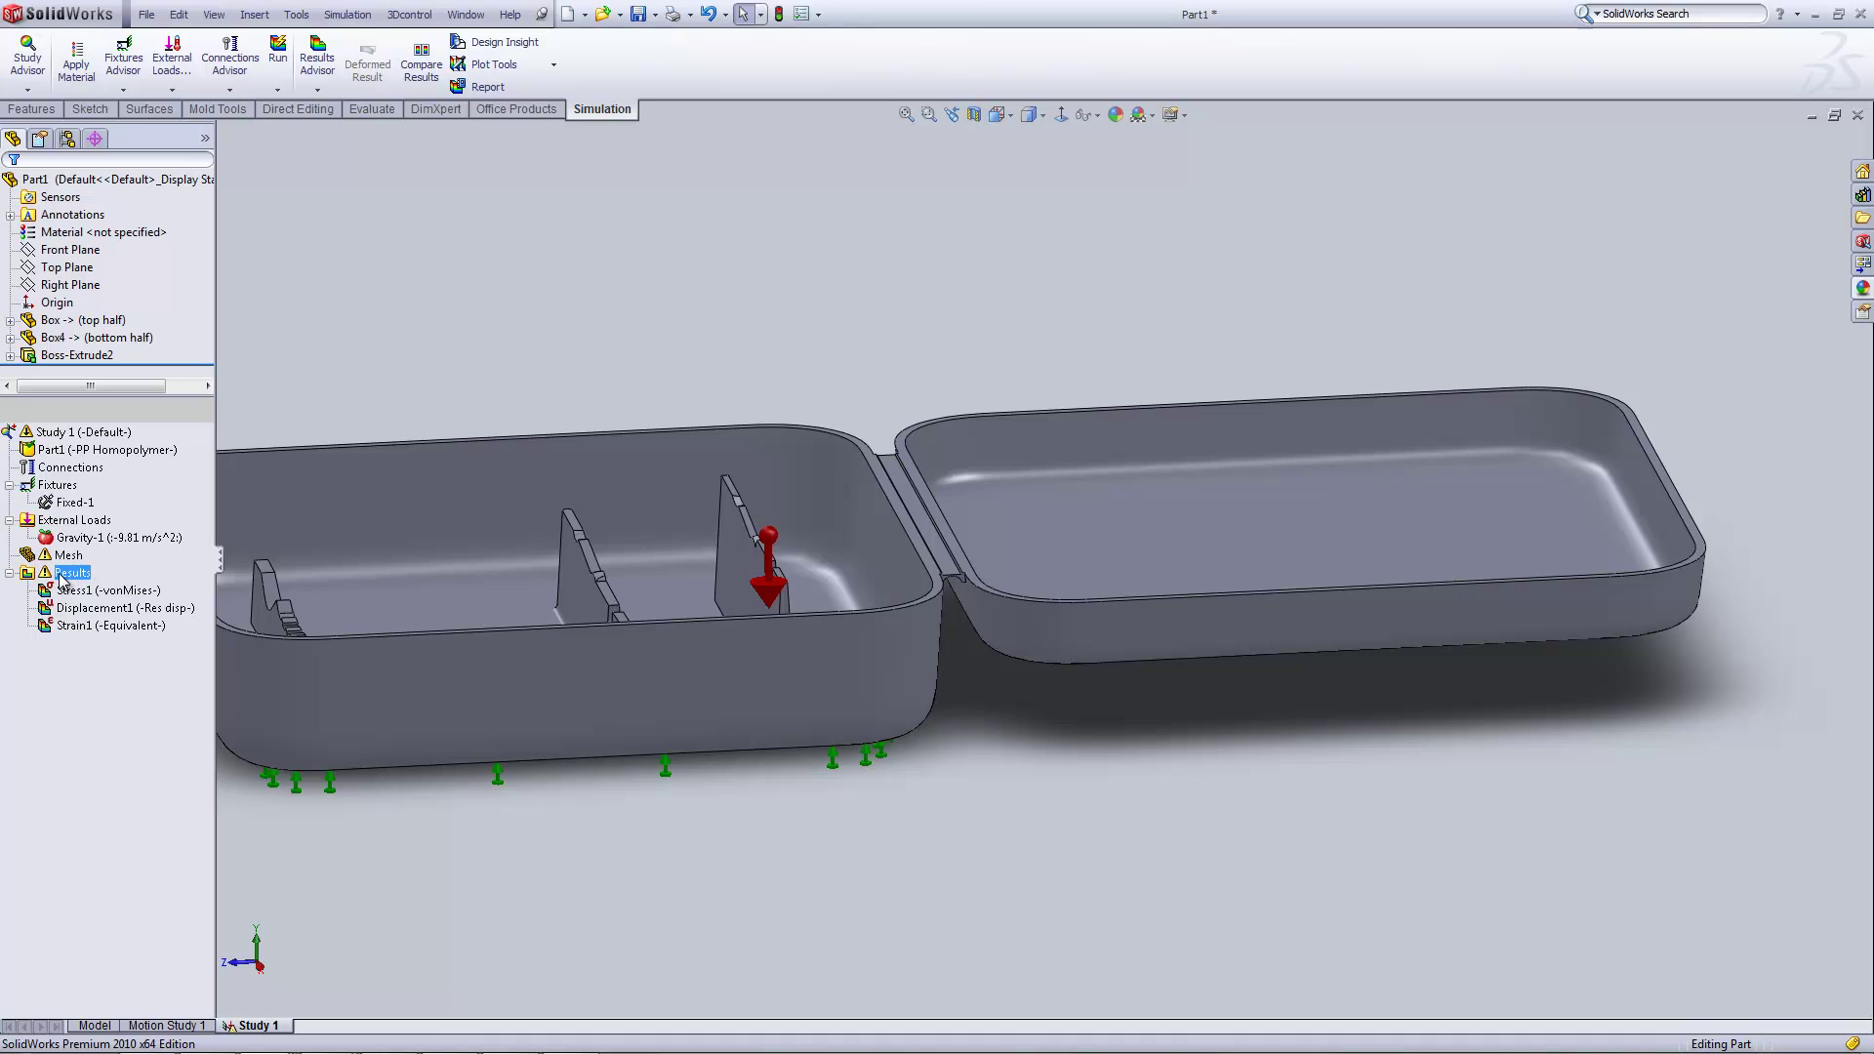
right_click(63, 562)
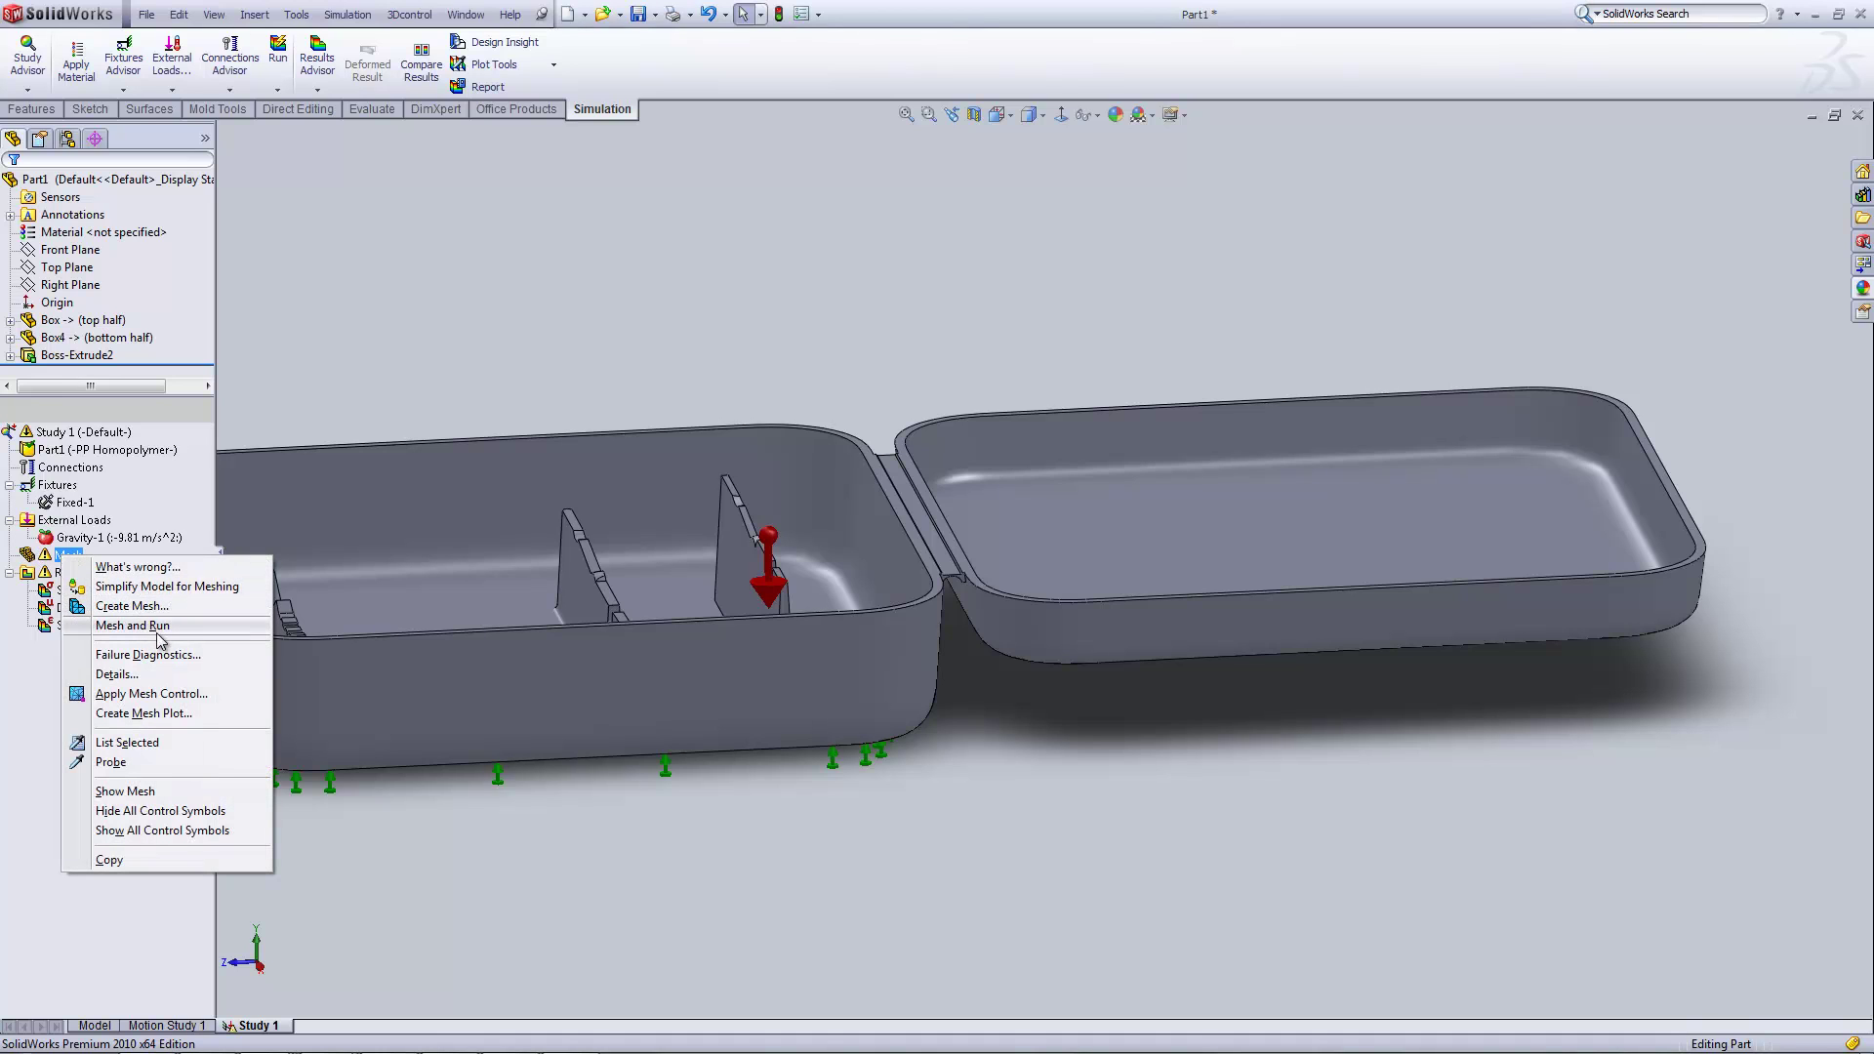
click(133, 625)
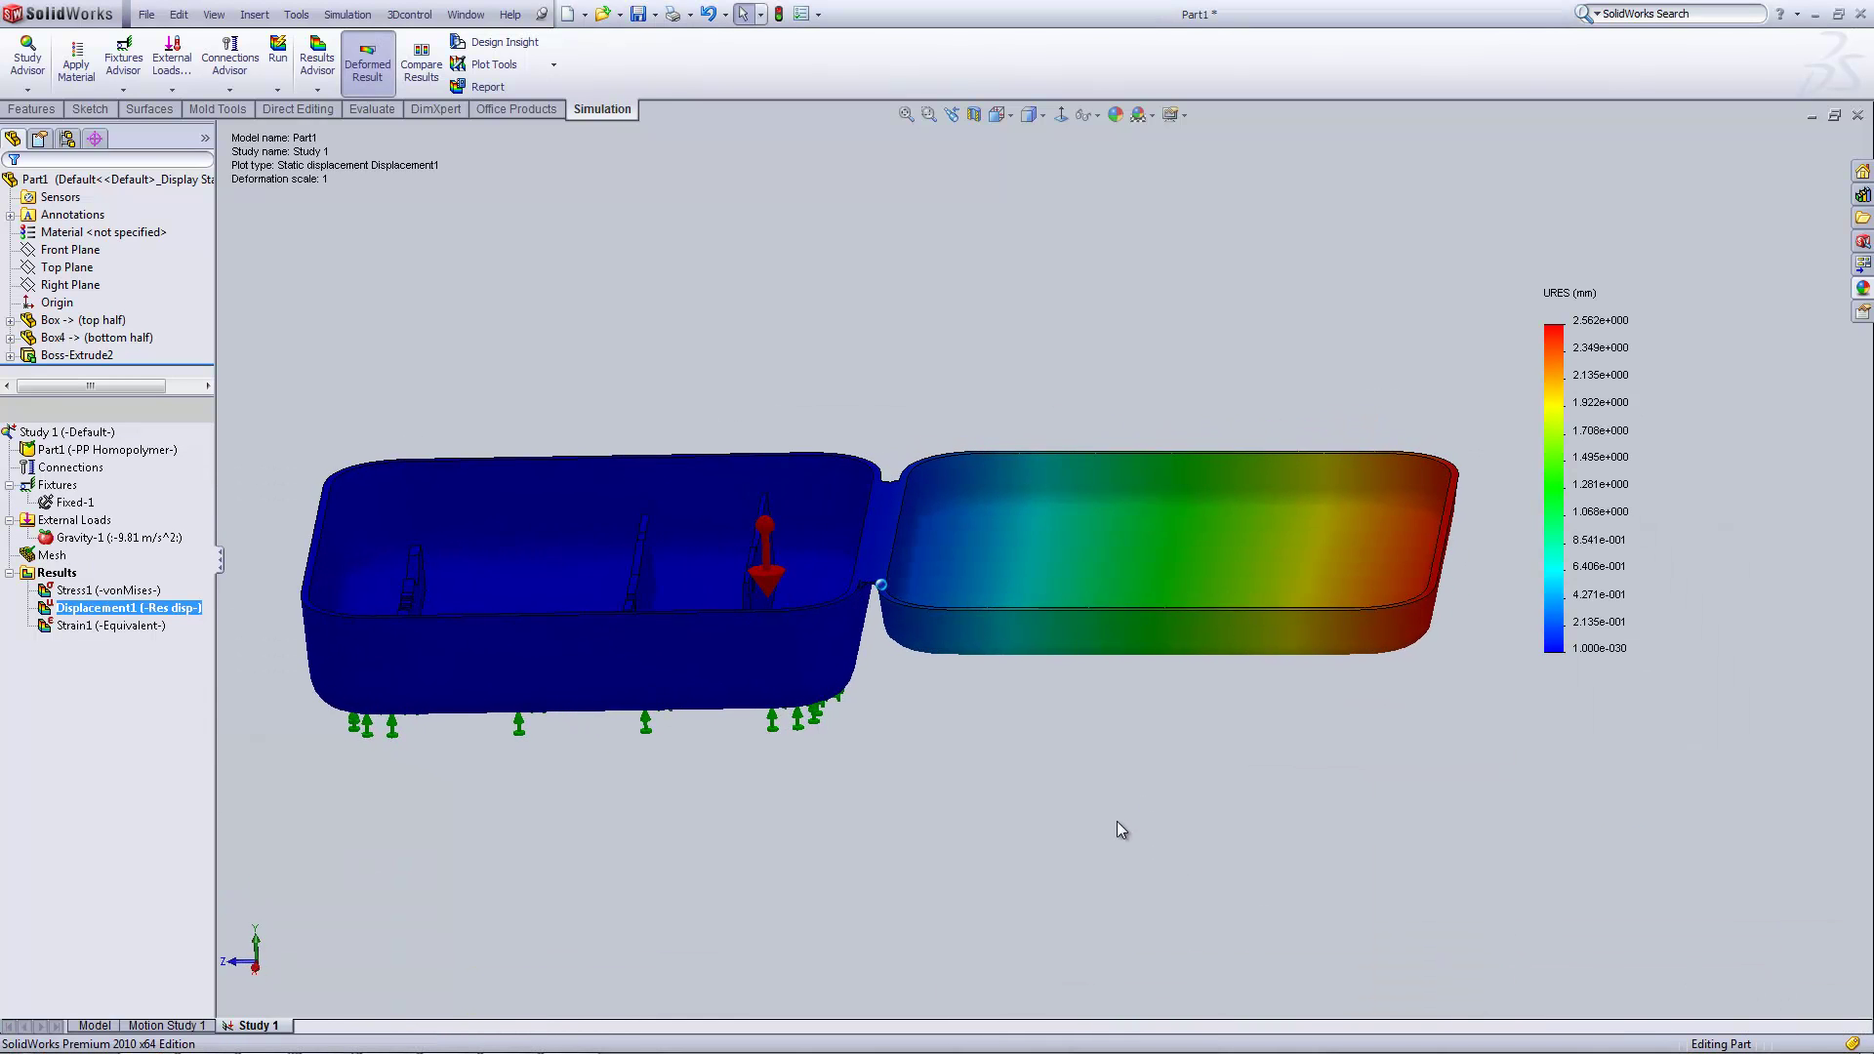
- Examine the lid's resultant displacement in the updated Displacement1 plot
middle_drag(612, 331, 1495, 359)
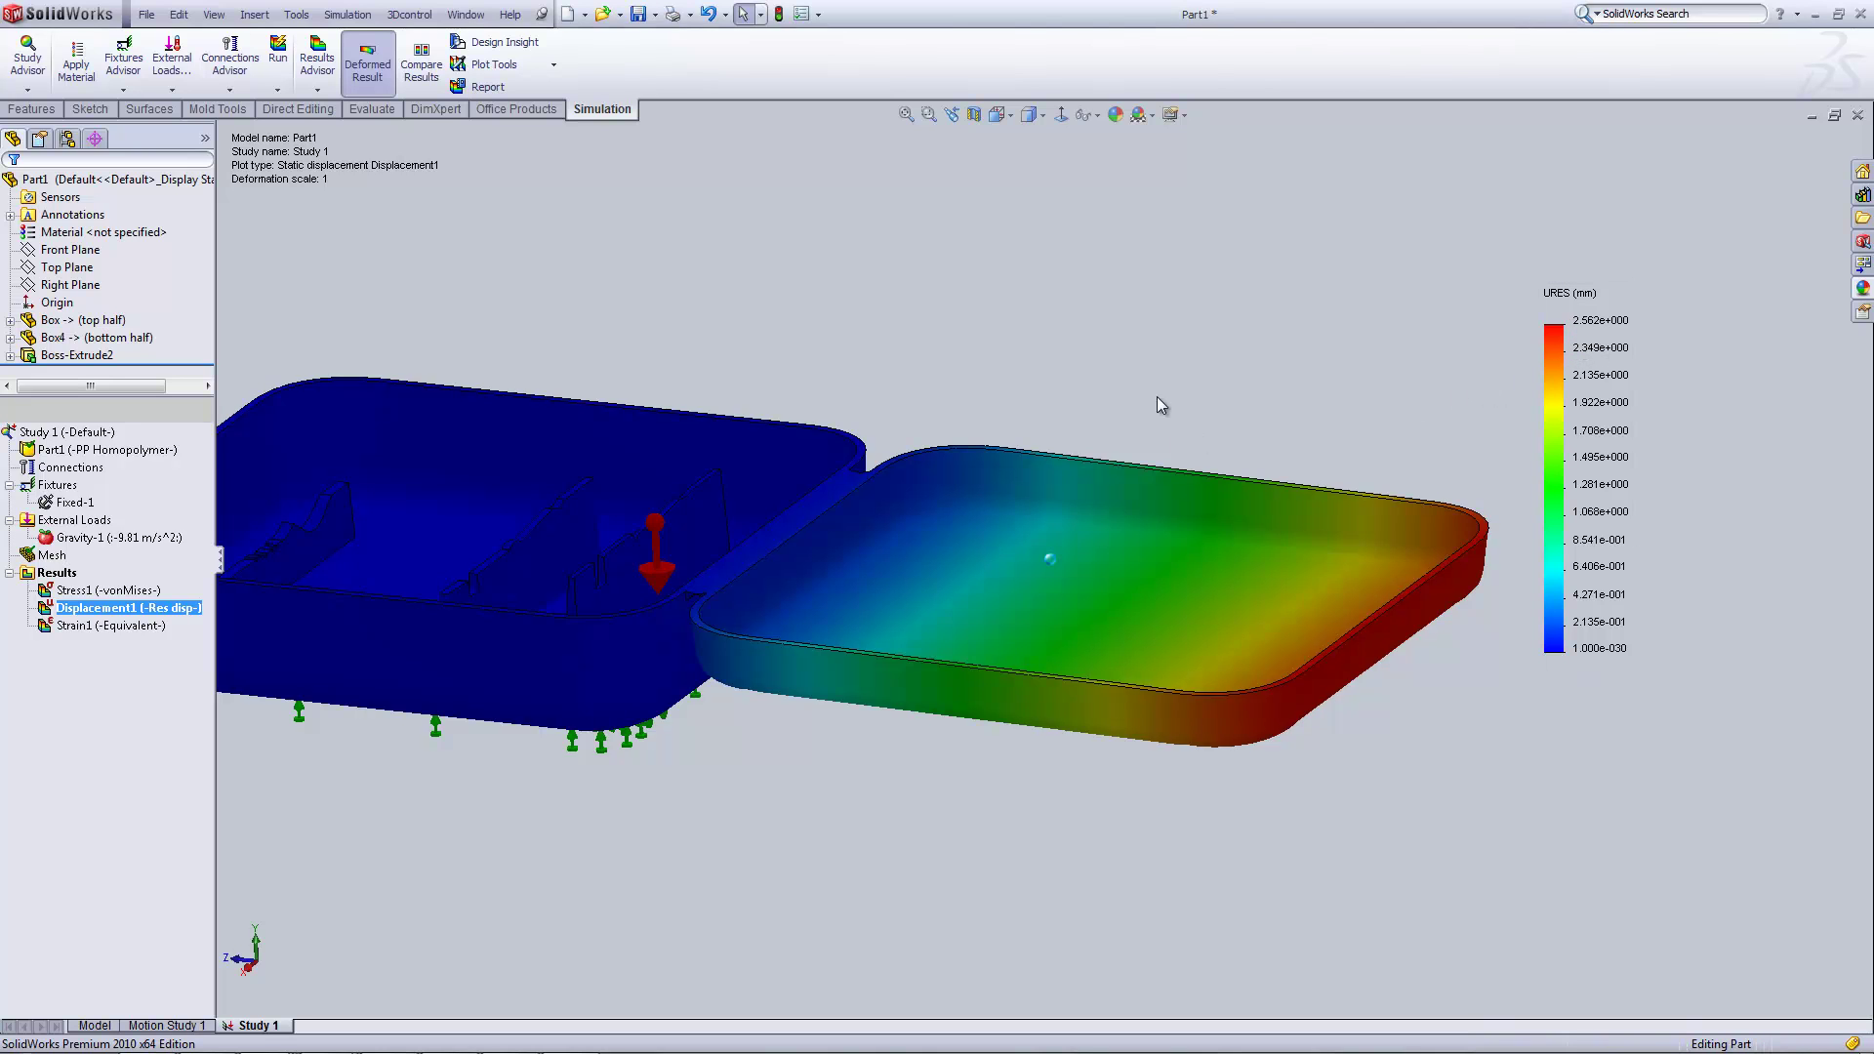
middle_drag(1156, 396, 1169, 534)
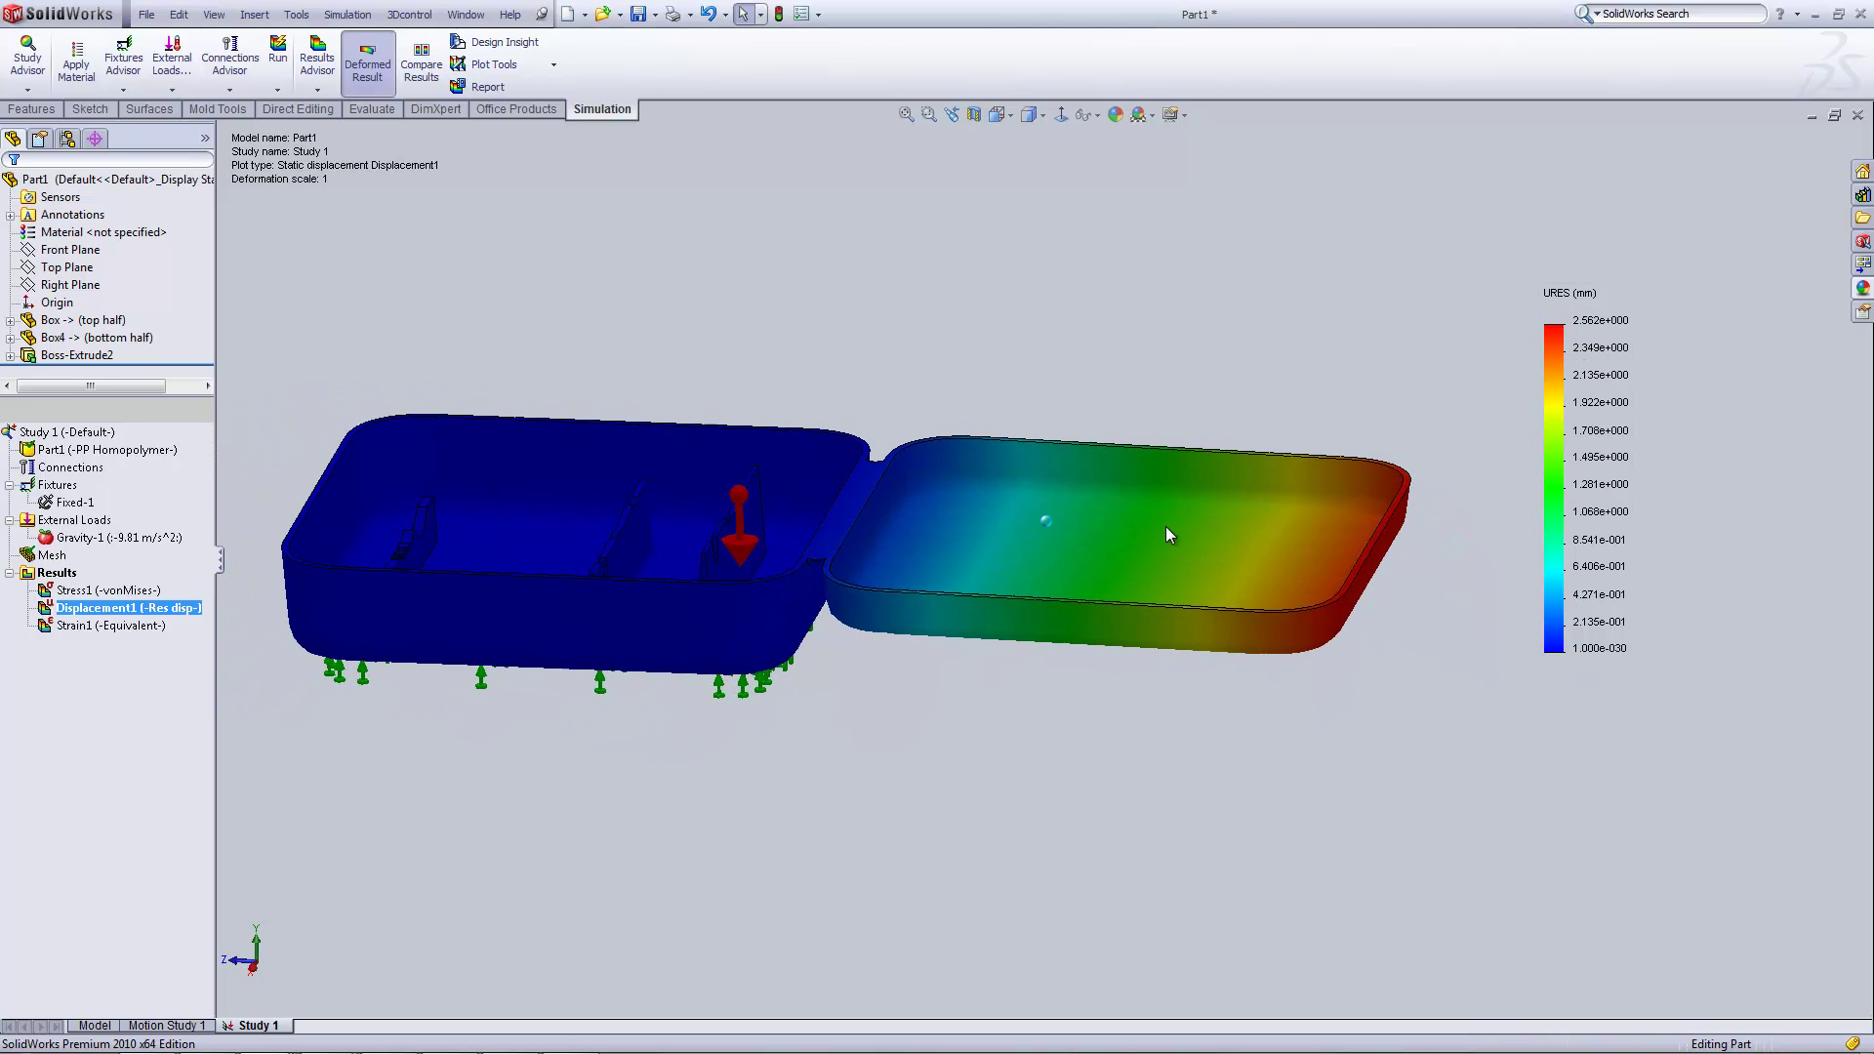
middle_drag(602, 515, 634, 514)
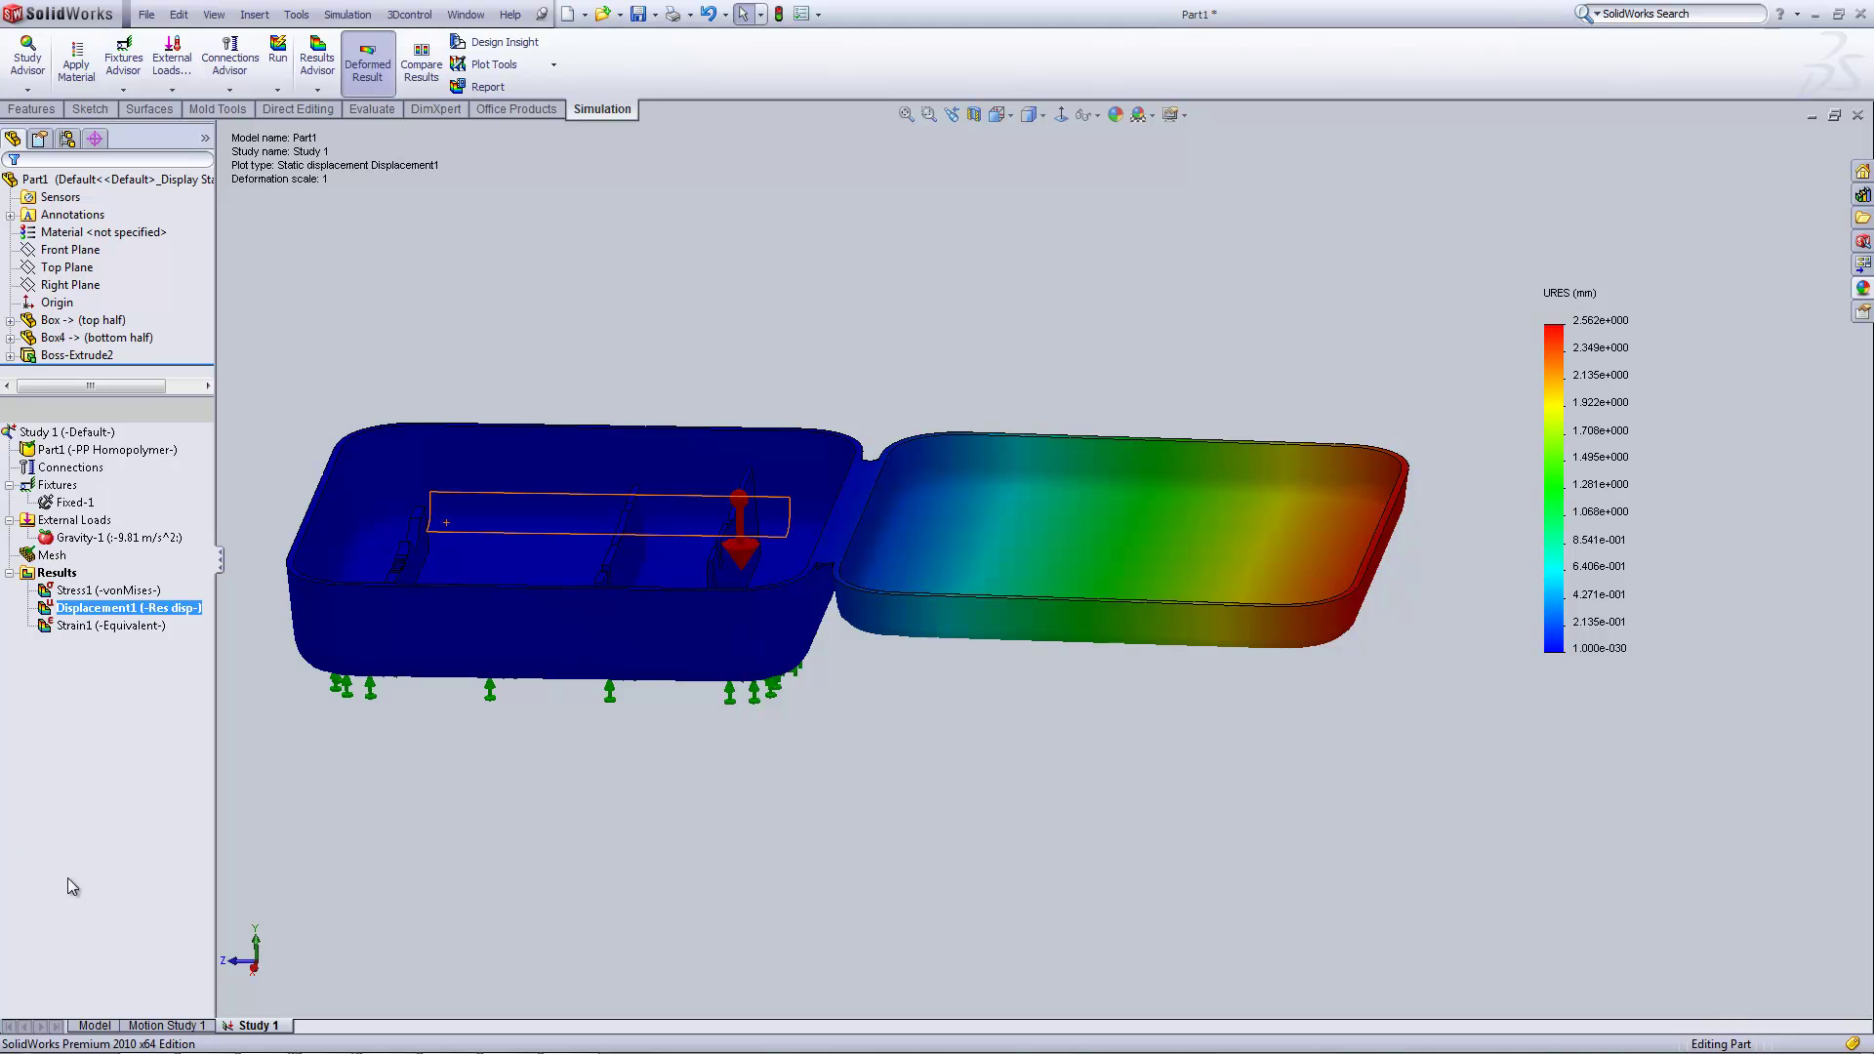
- Return to the part model and inspect the hinge strip and the lid's inner floor face
click(94, 1026)
scroll(838, 564, down, 5)
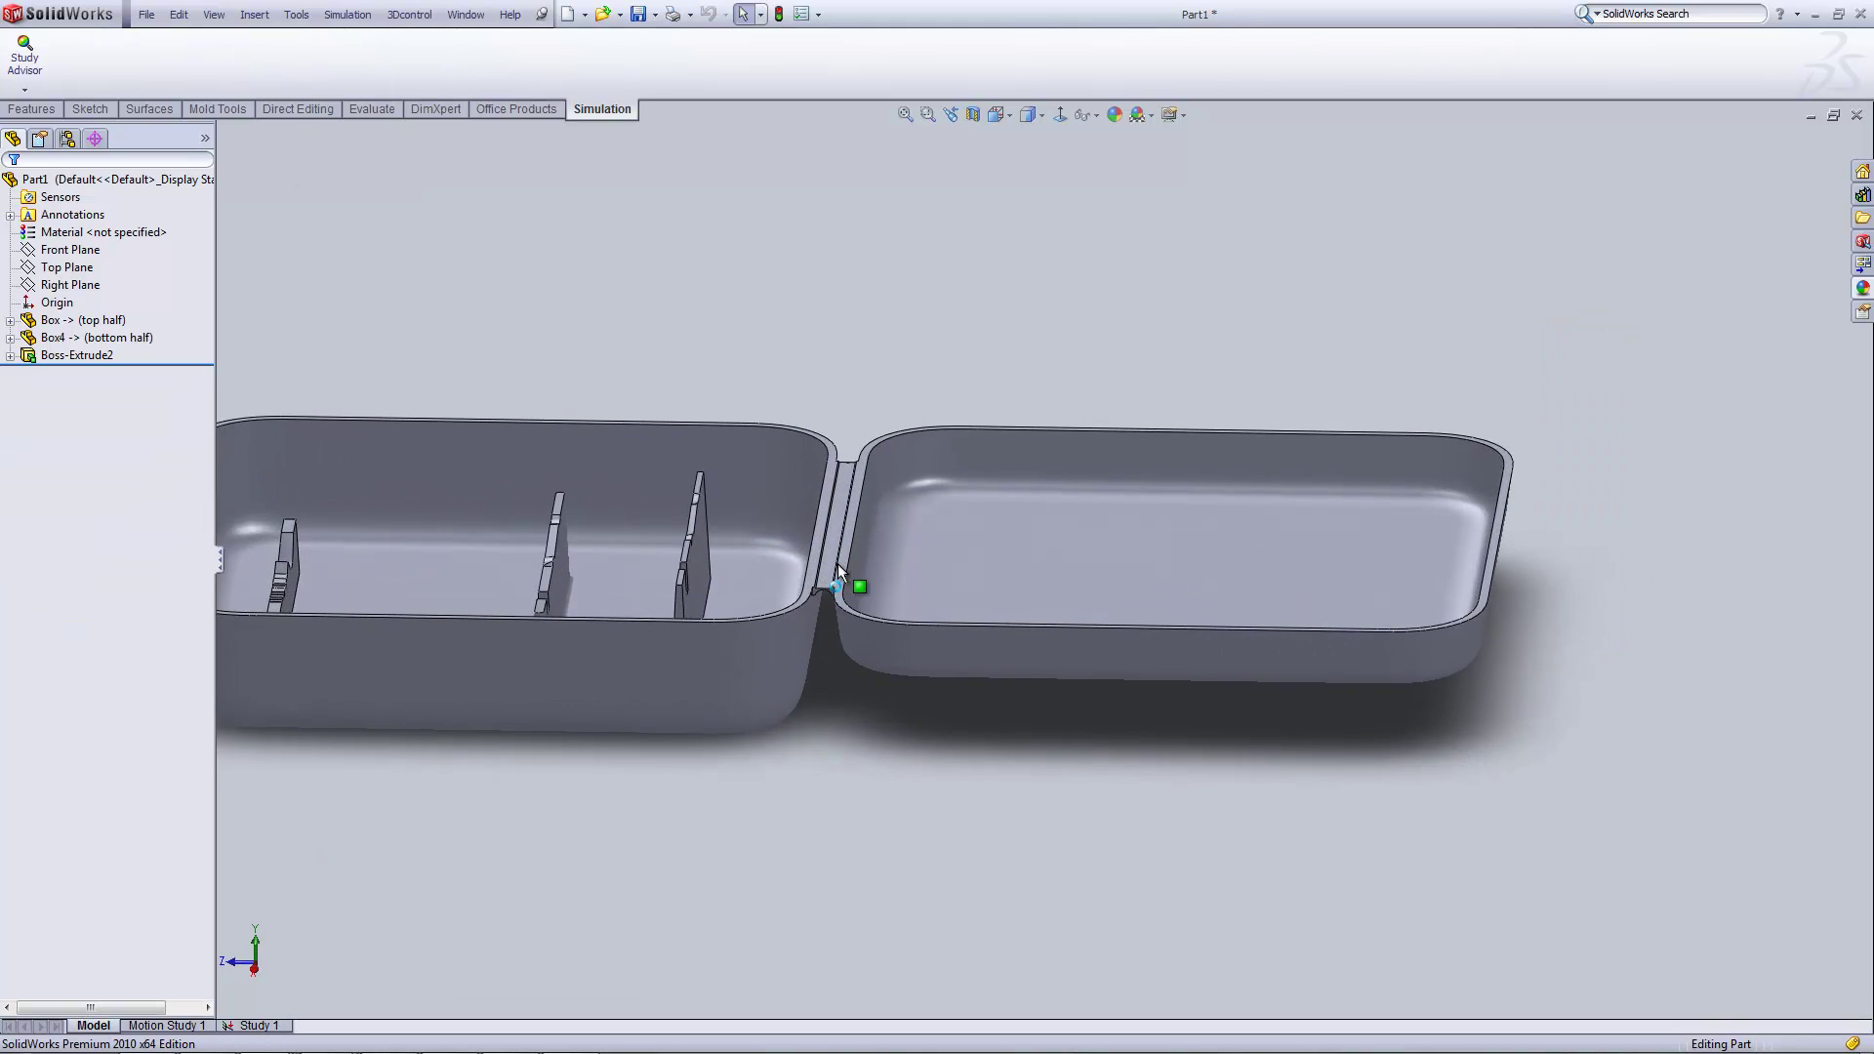
scroll(845, 547, down, 4)
click(819, 515)
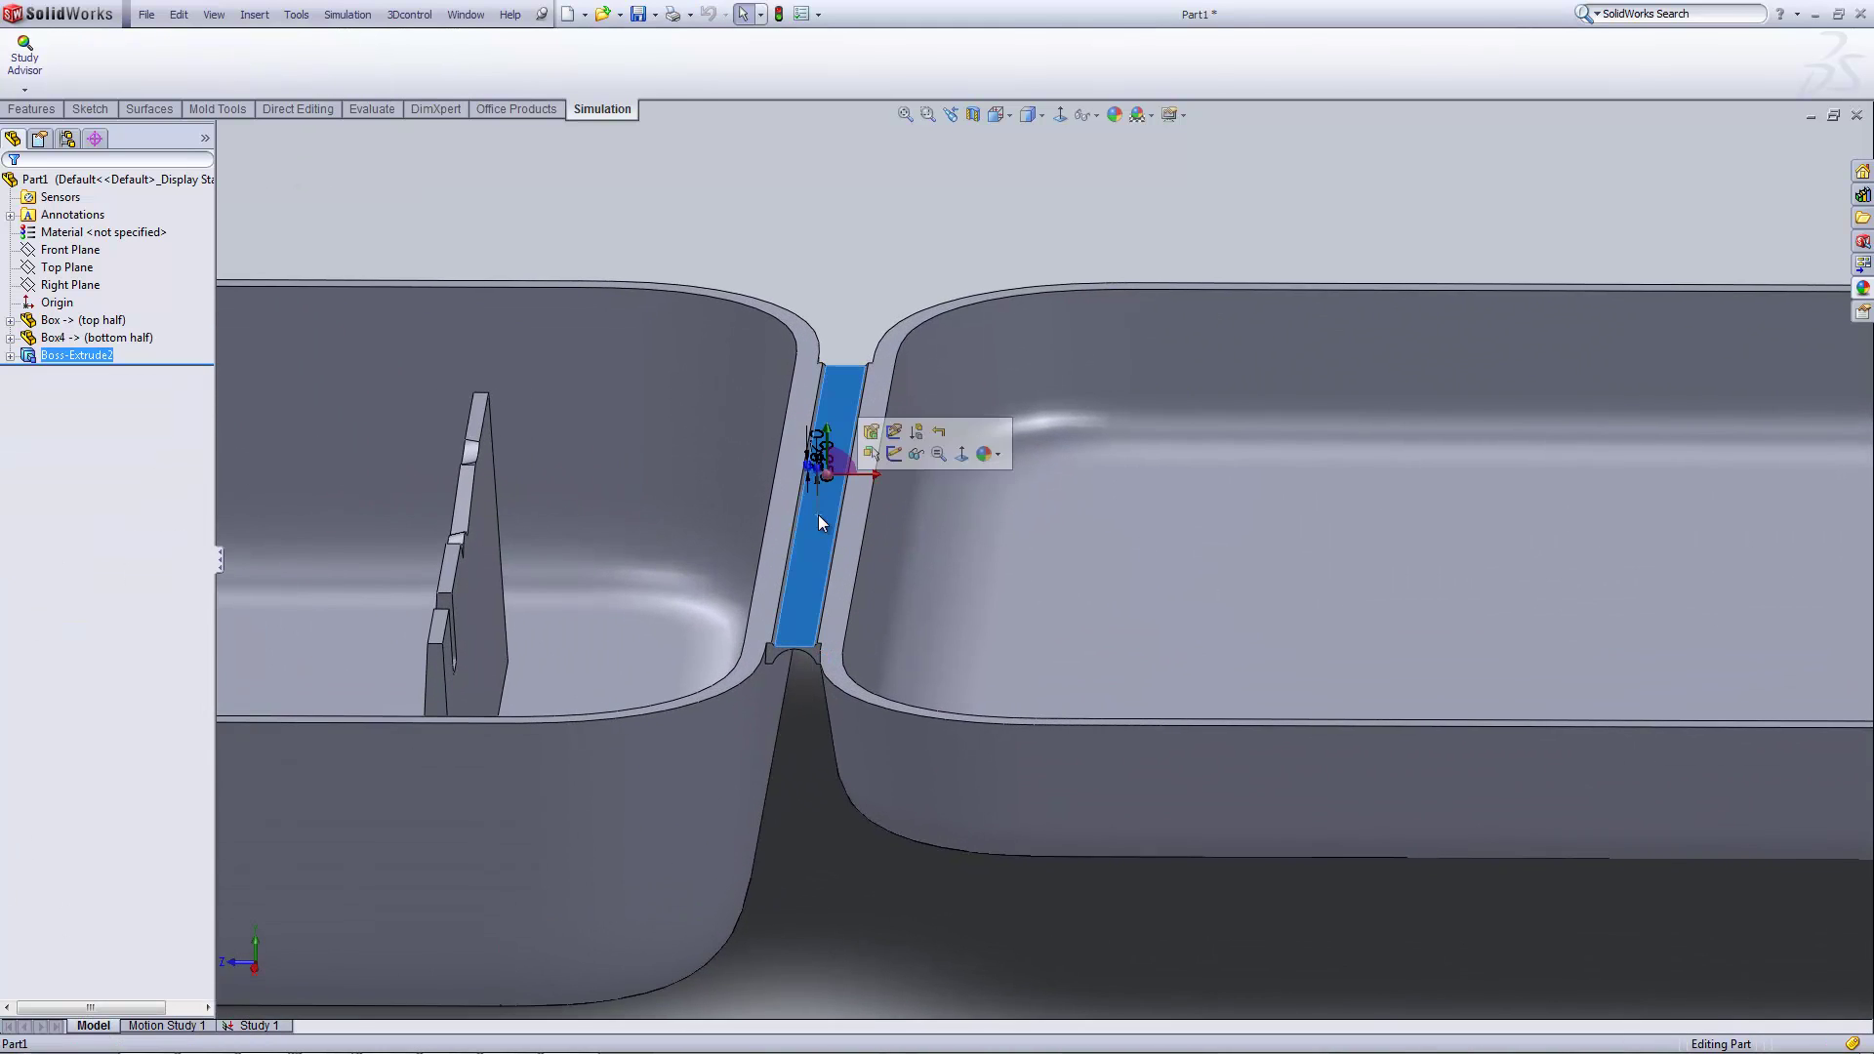
scroll(976, 559, up, 4)
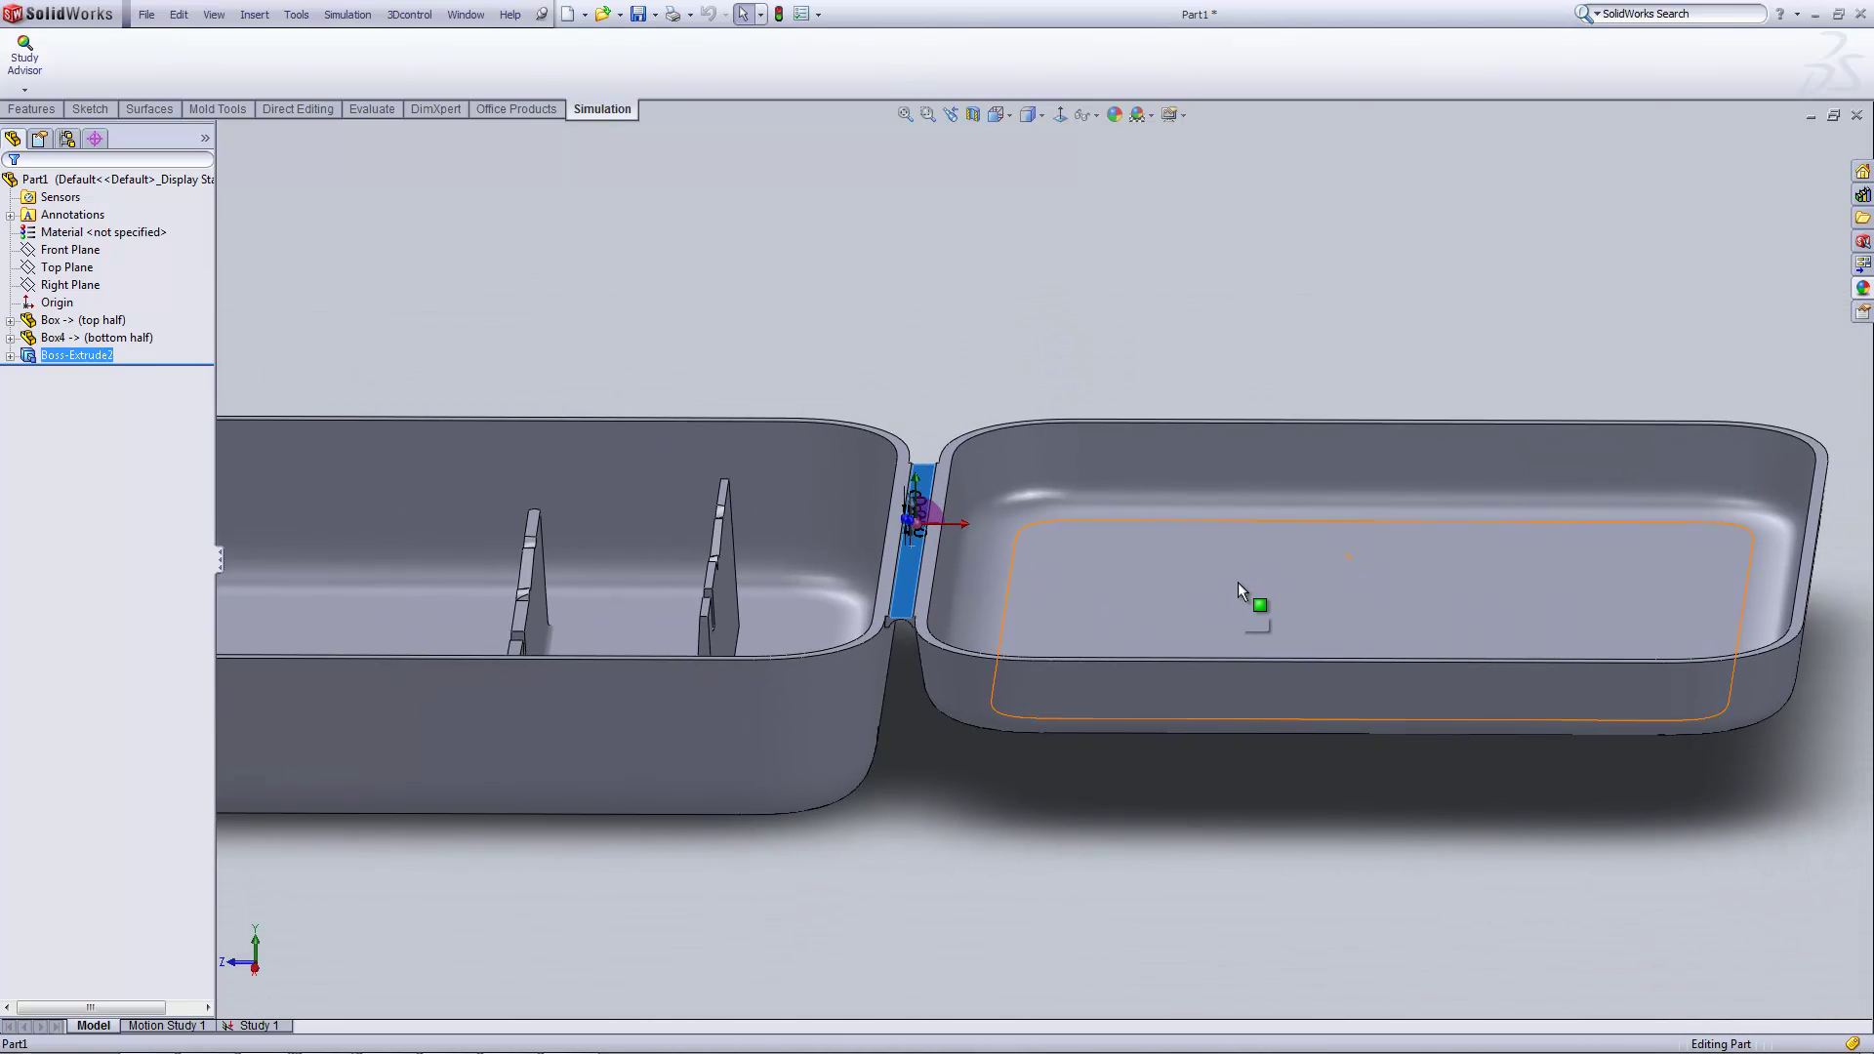
scroll(698, 673, up, 5)
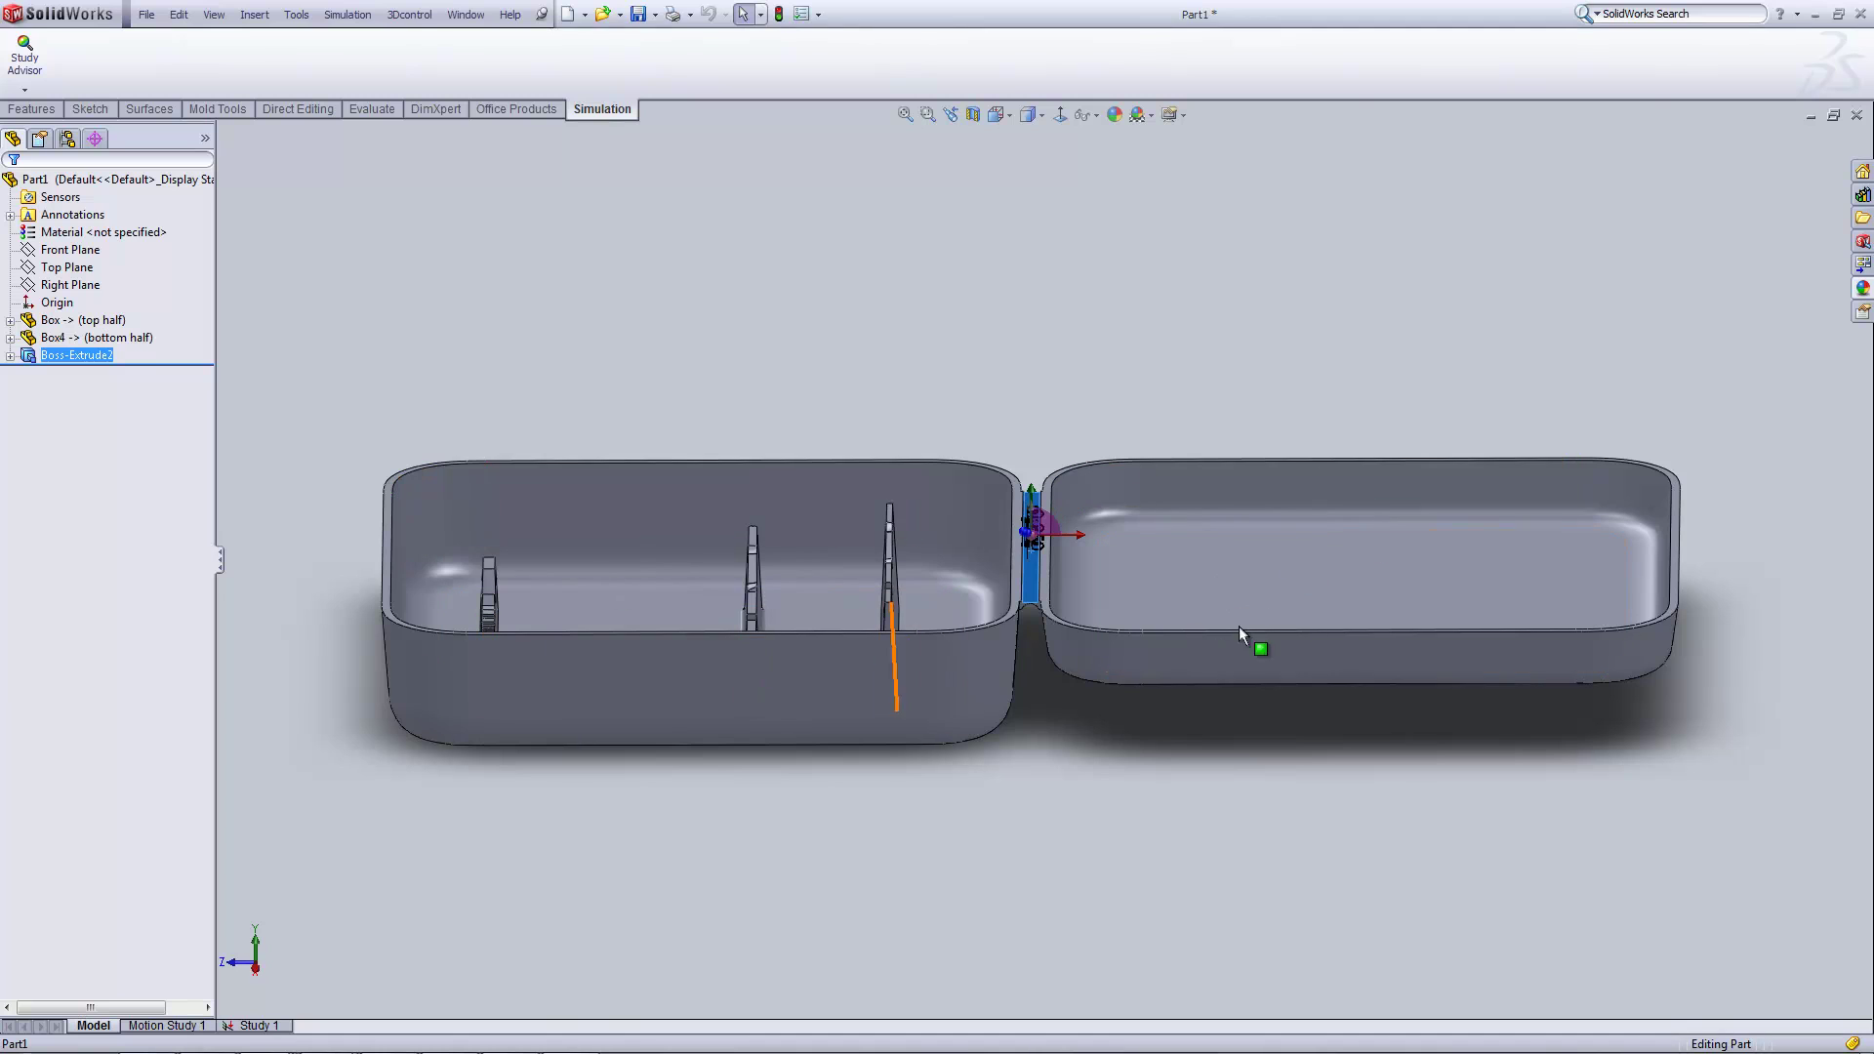
middle_drag(1238, 624, 1099, 606)
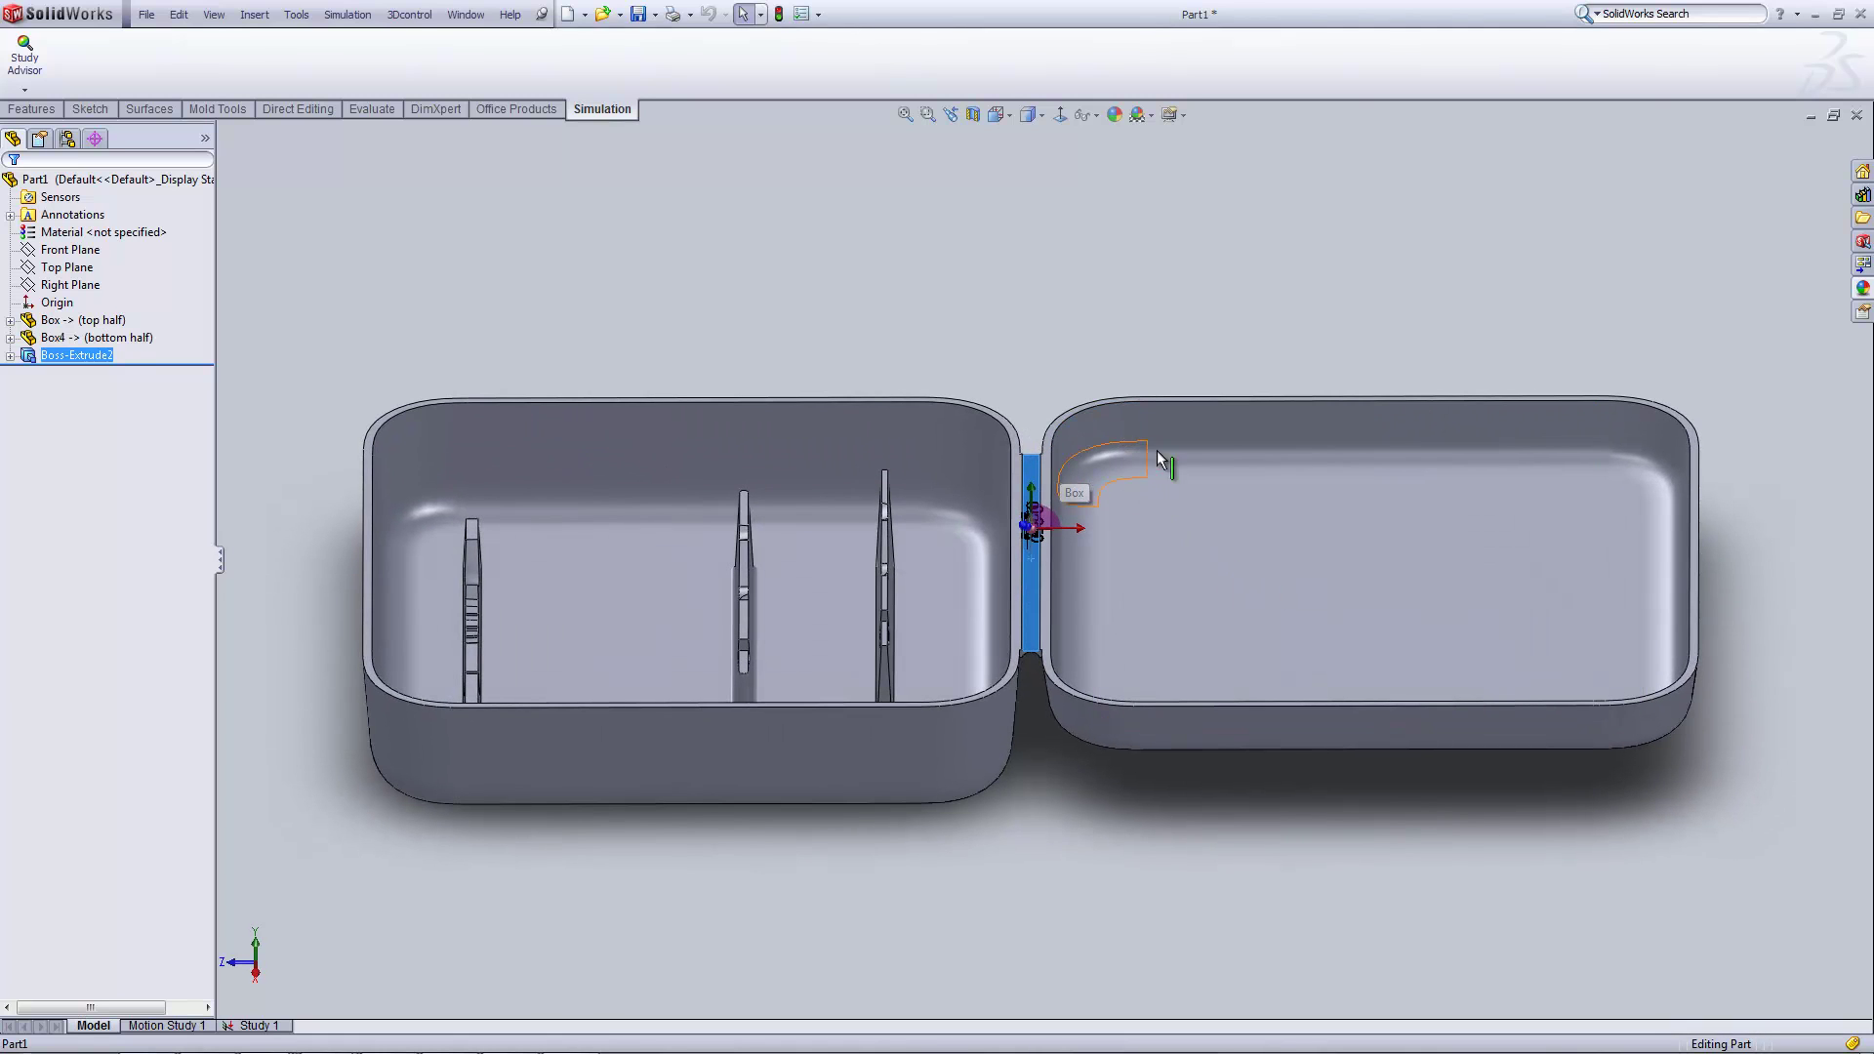
click(1431, 575)
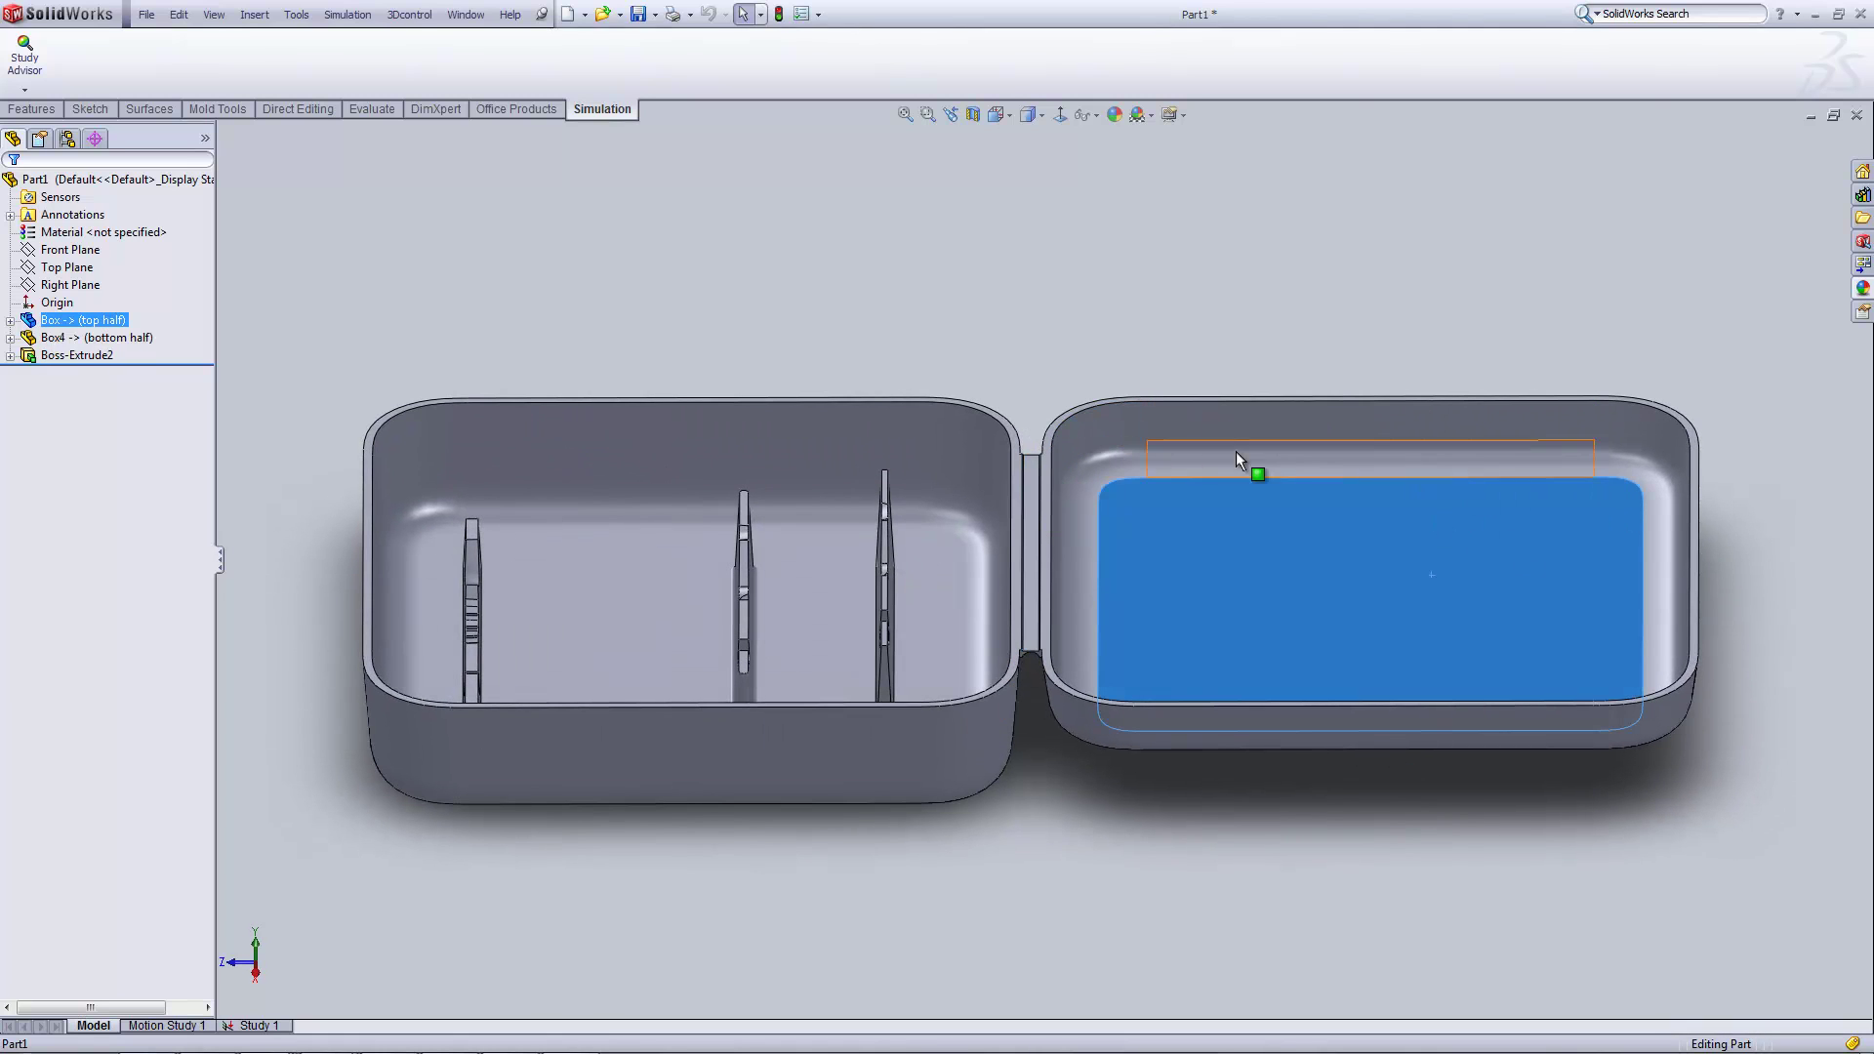
middle_drag(1210, 673, 998, 653)
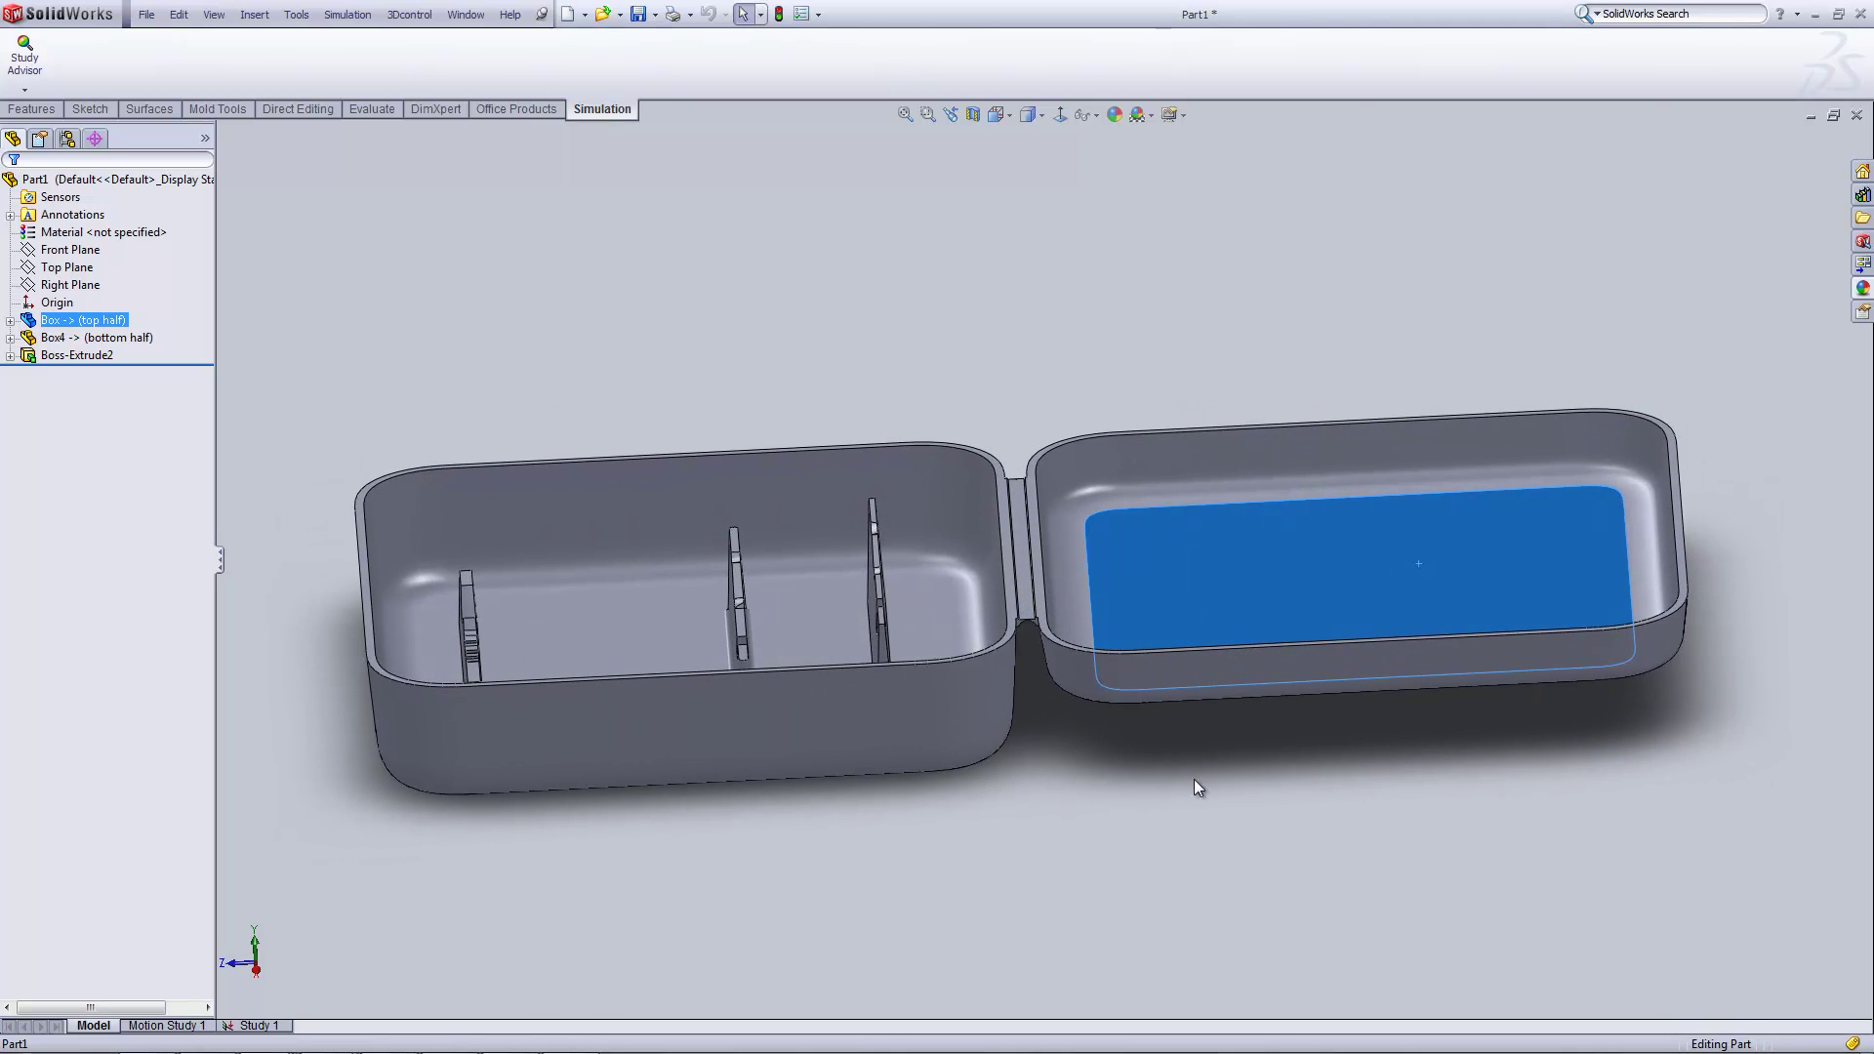
scroll(1025, 703, down, 2)
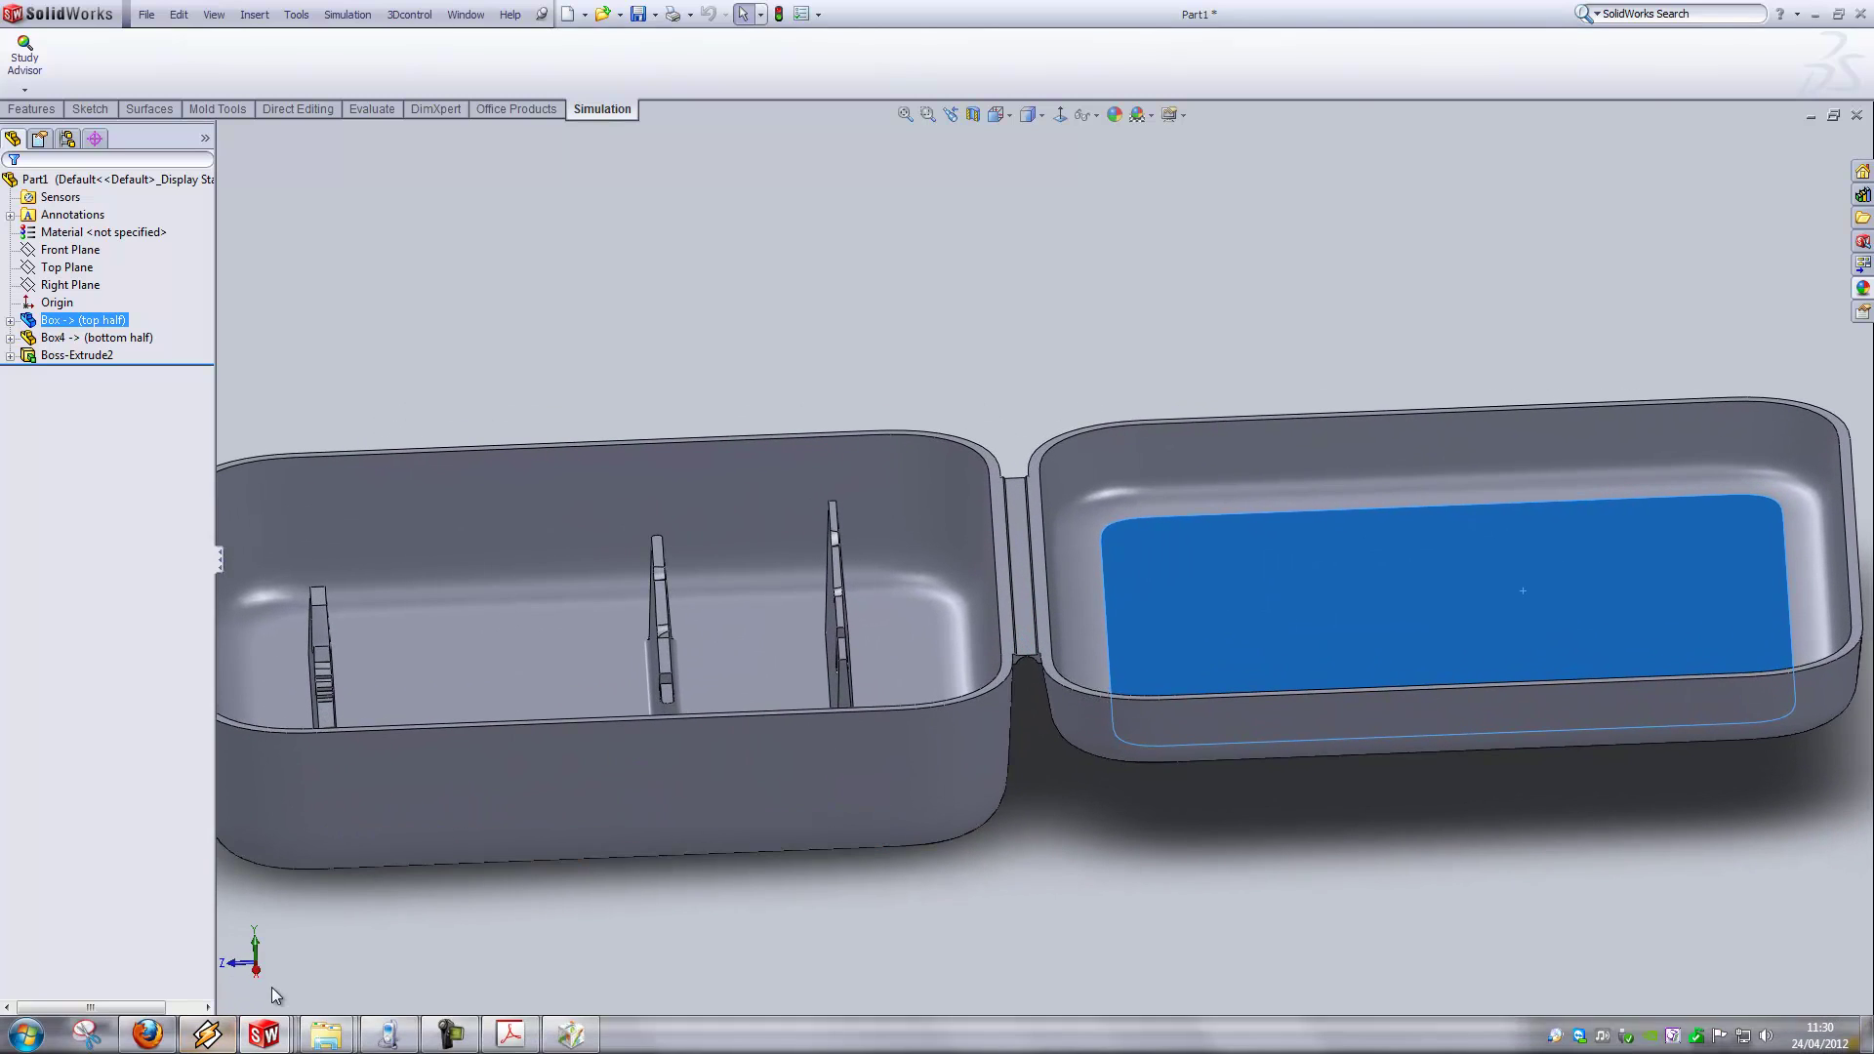
- Go back to Study 1 and inspect the hinge strip's end profile and the thin section above its arc
click(251, 1026)
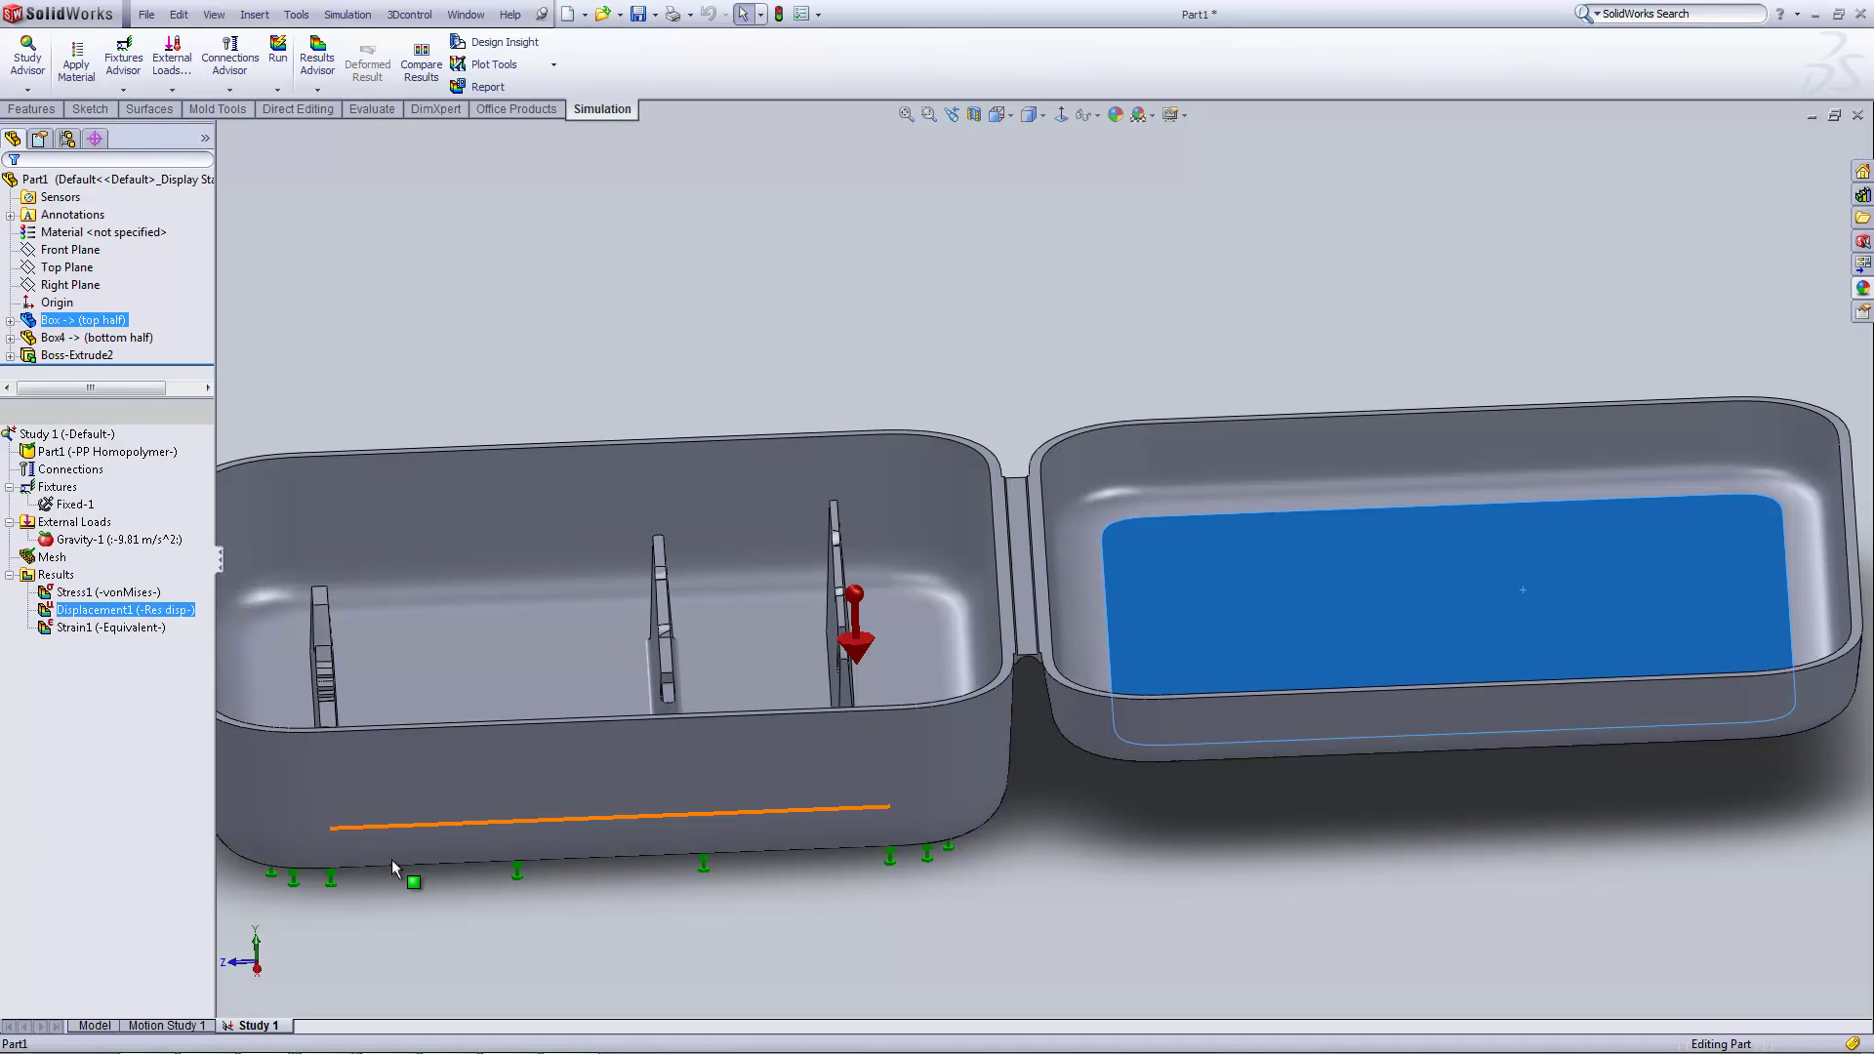
scroll(845, 726, up, 2)
middle_drag(847, 633, 935, 668)
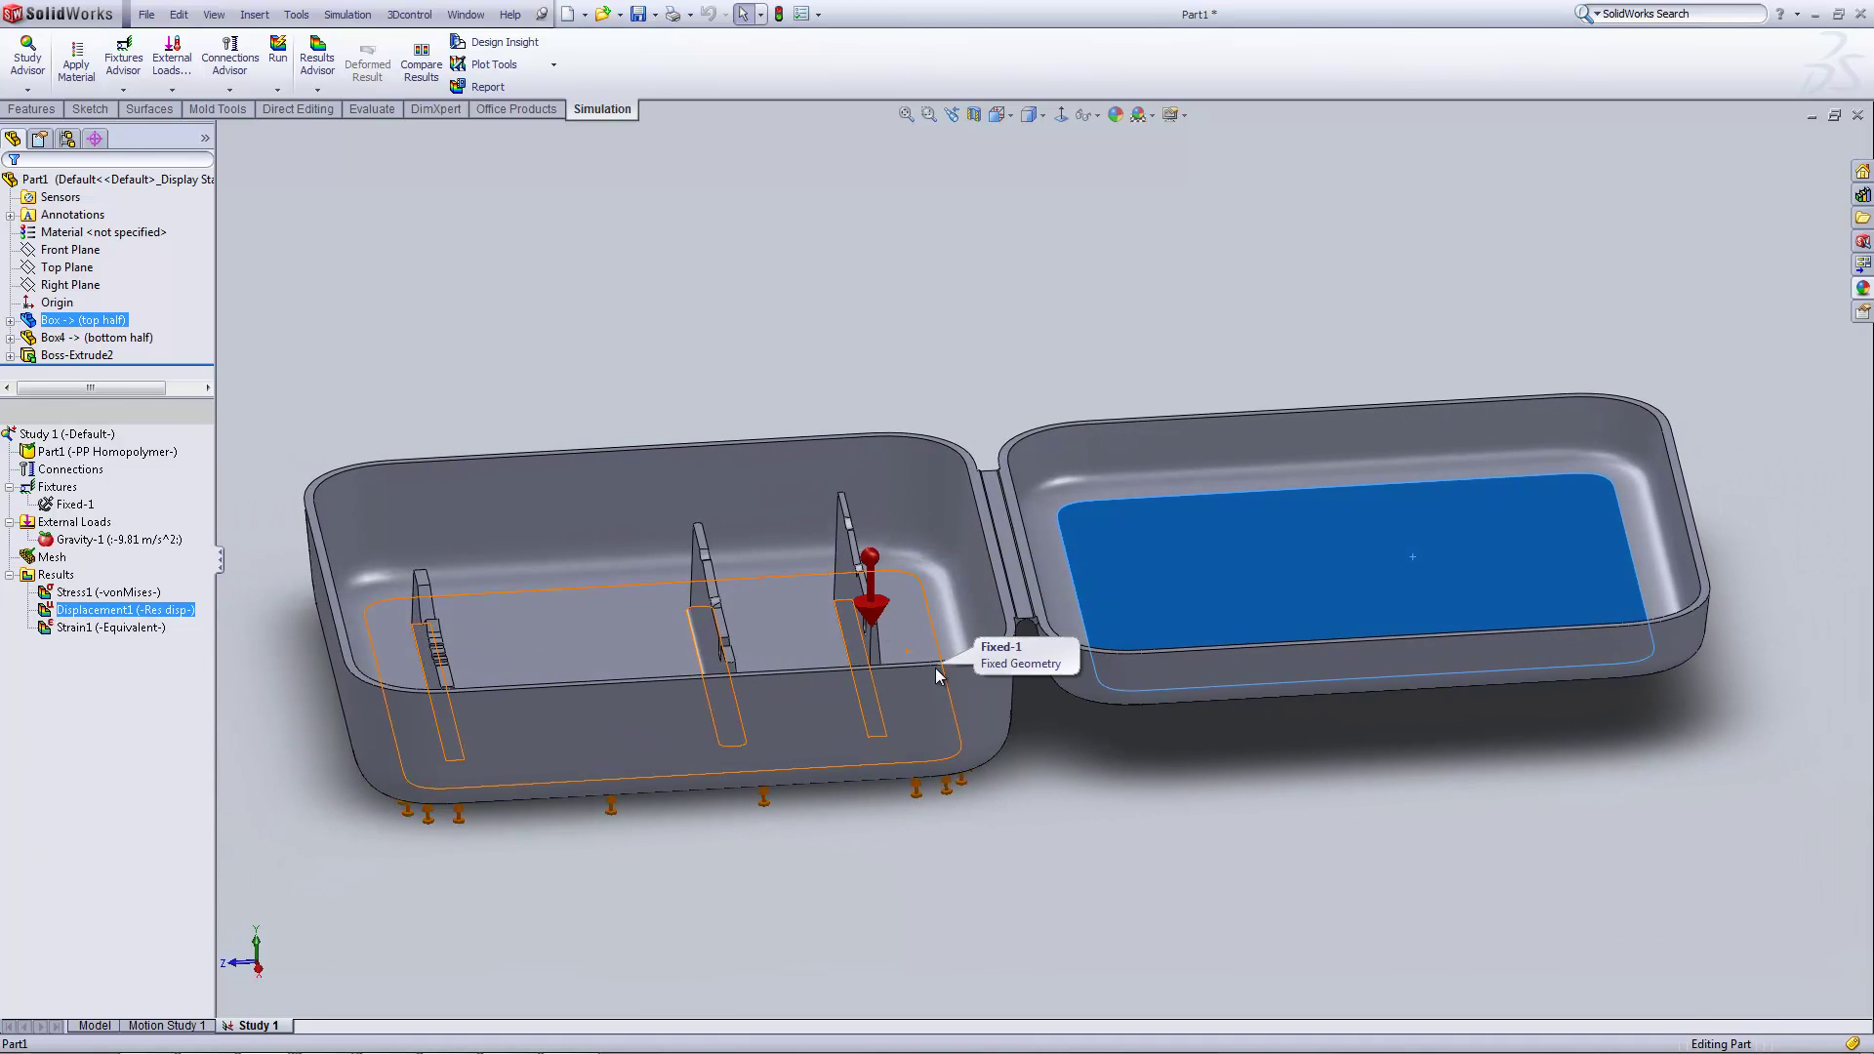
scroll(1005, 646, down, 5)
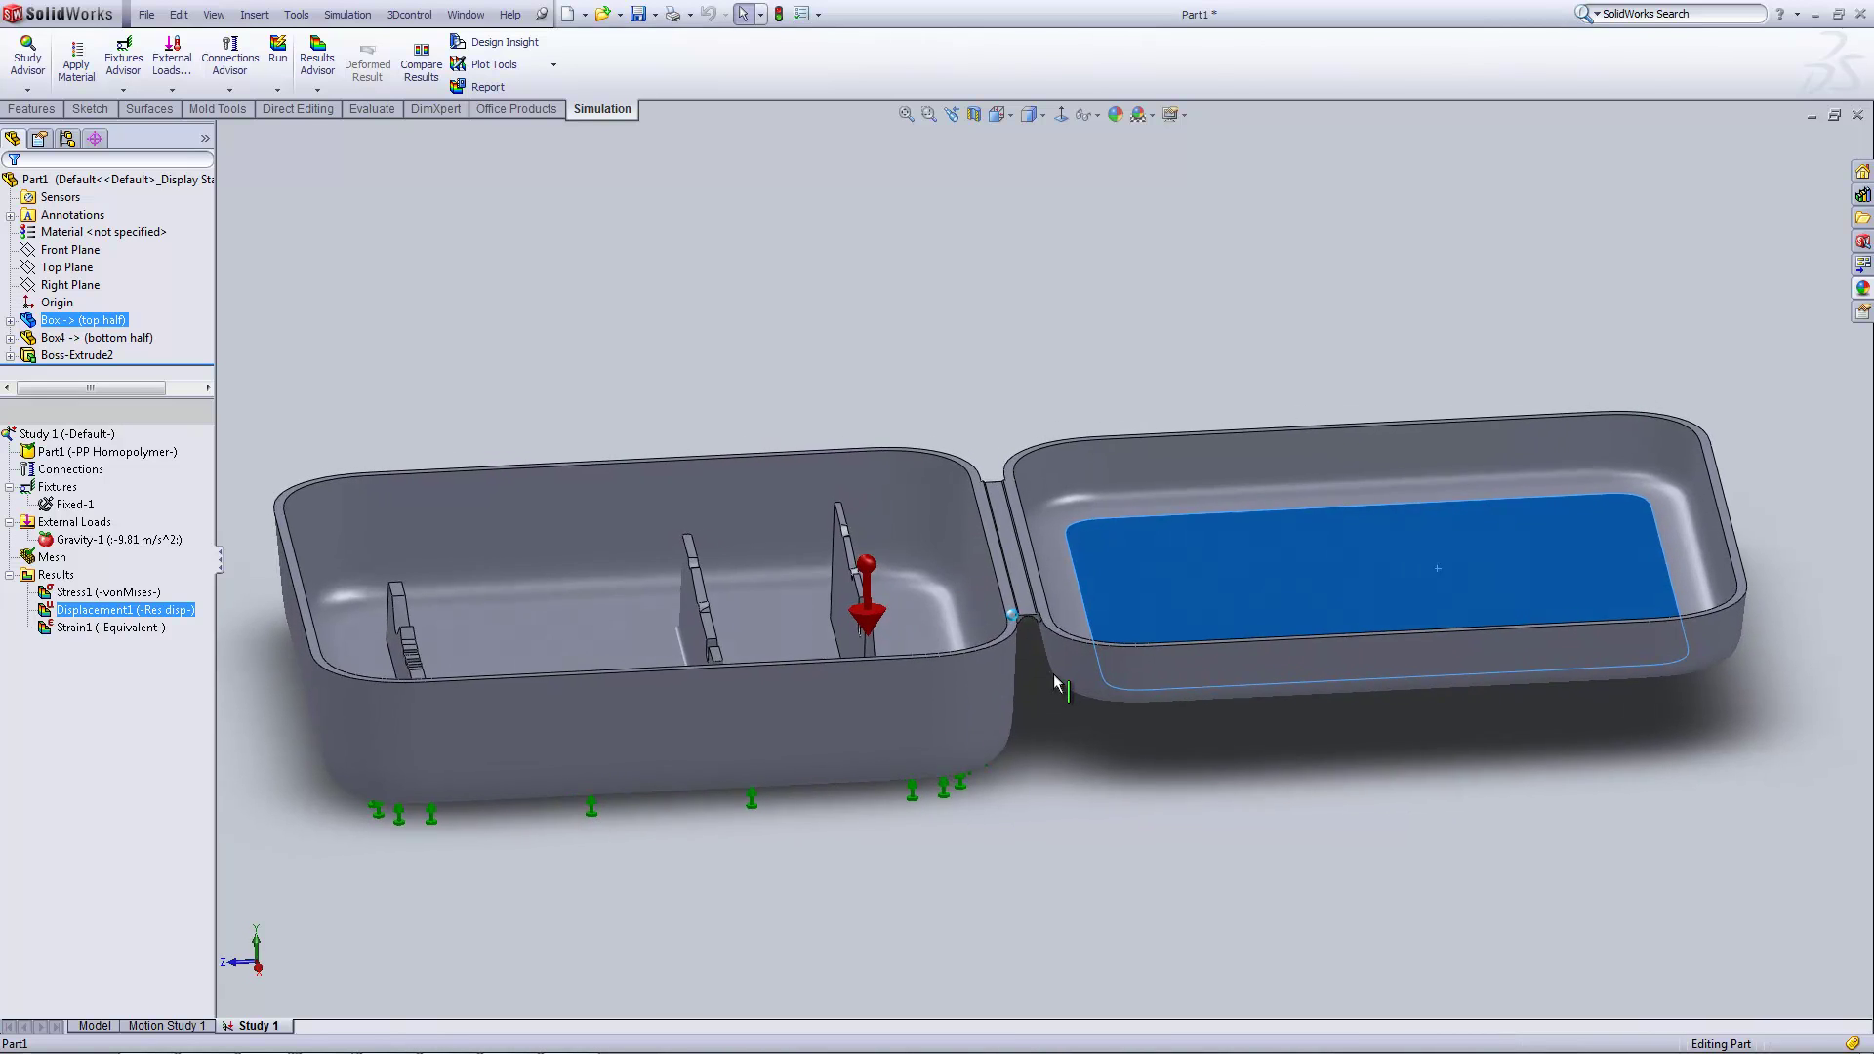
middle_drag(1022, 685, 1015, 669)
scroll(1015, 669, down, 2)
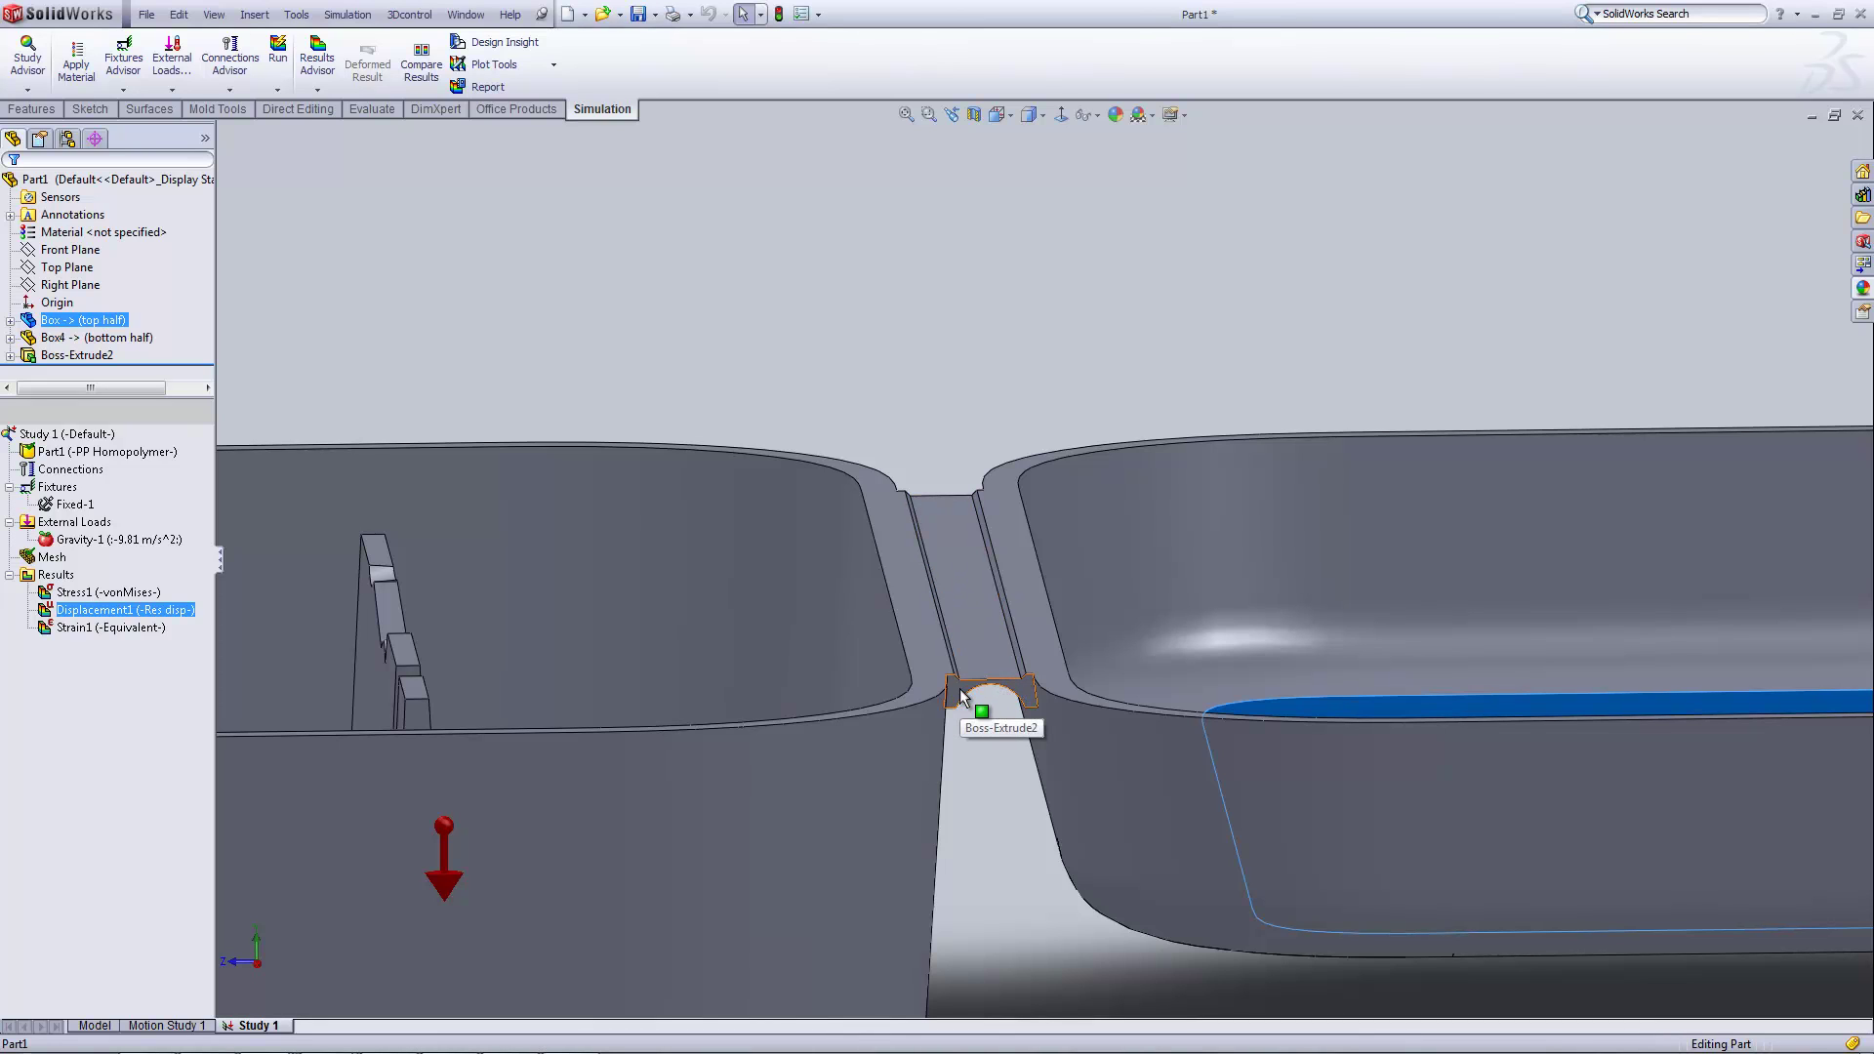
scroll(958, 688, up, 1)
scroll(959, 688, up, 1)
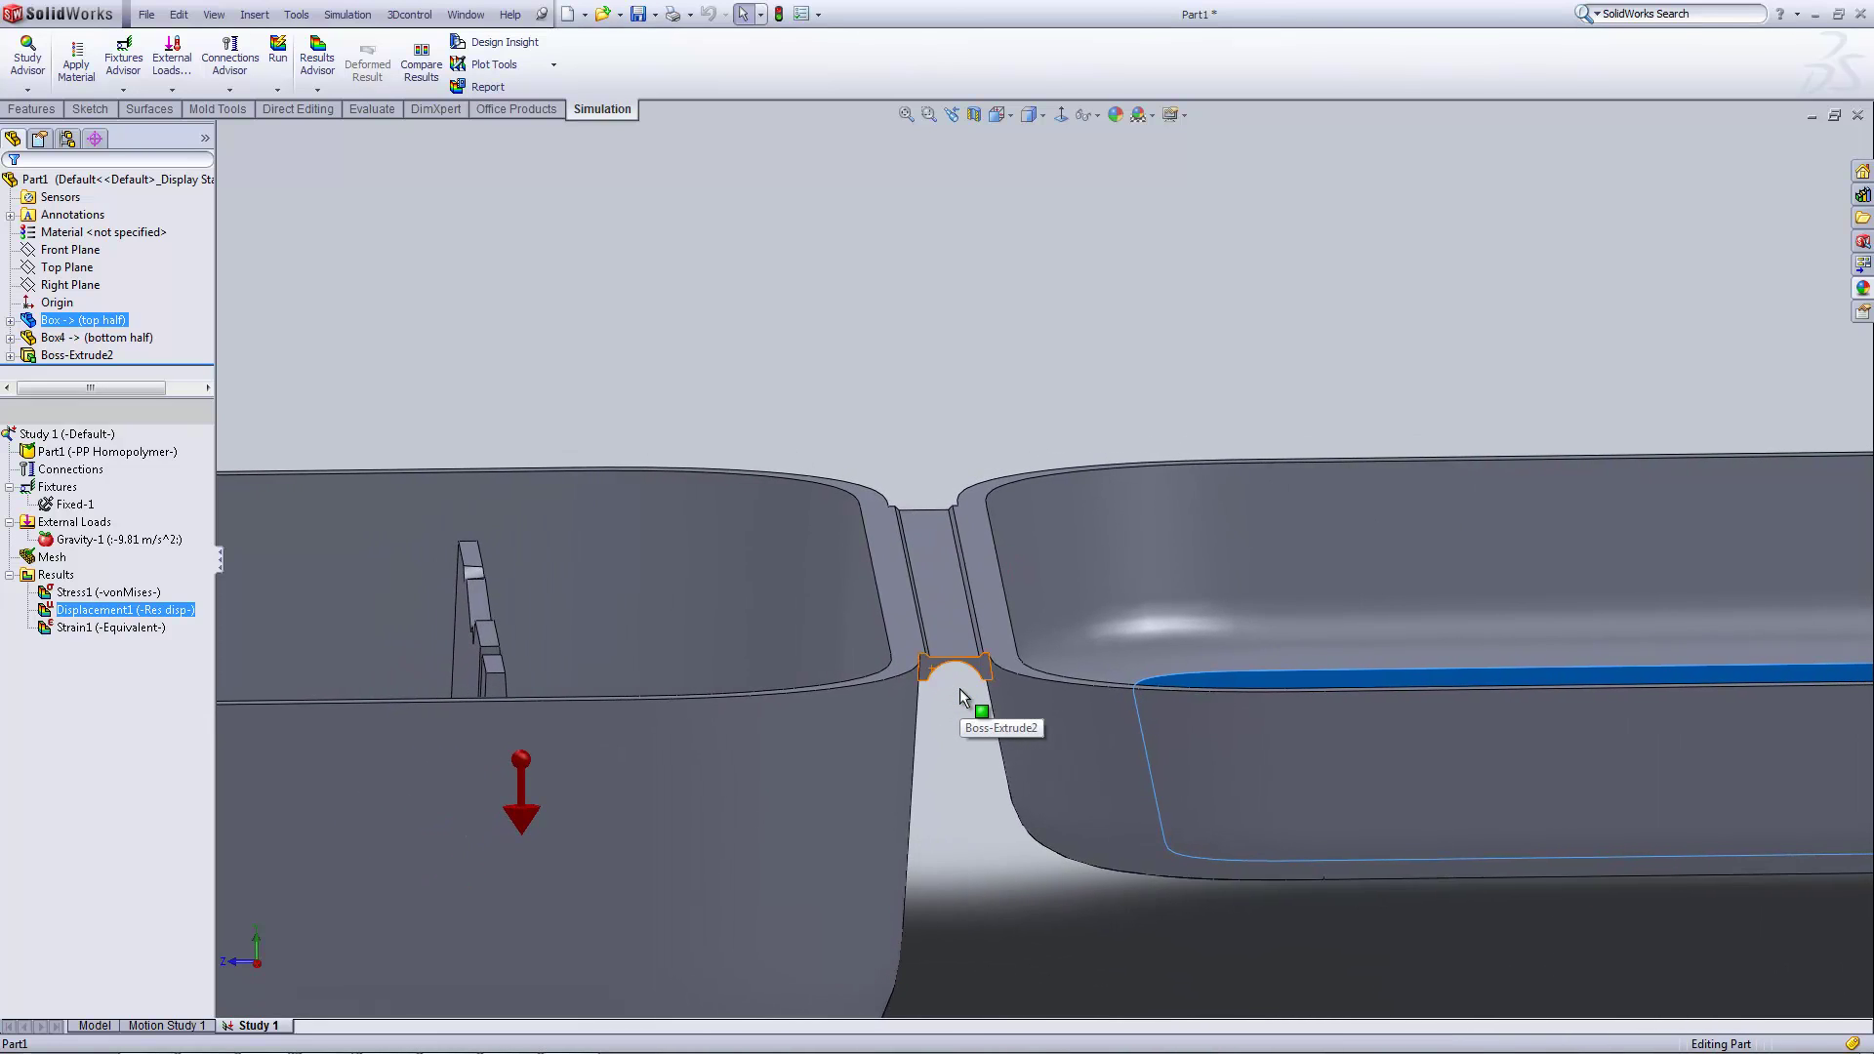
middle_drag(958, 688, 905, 612)
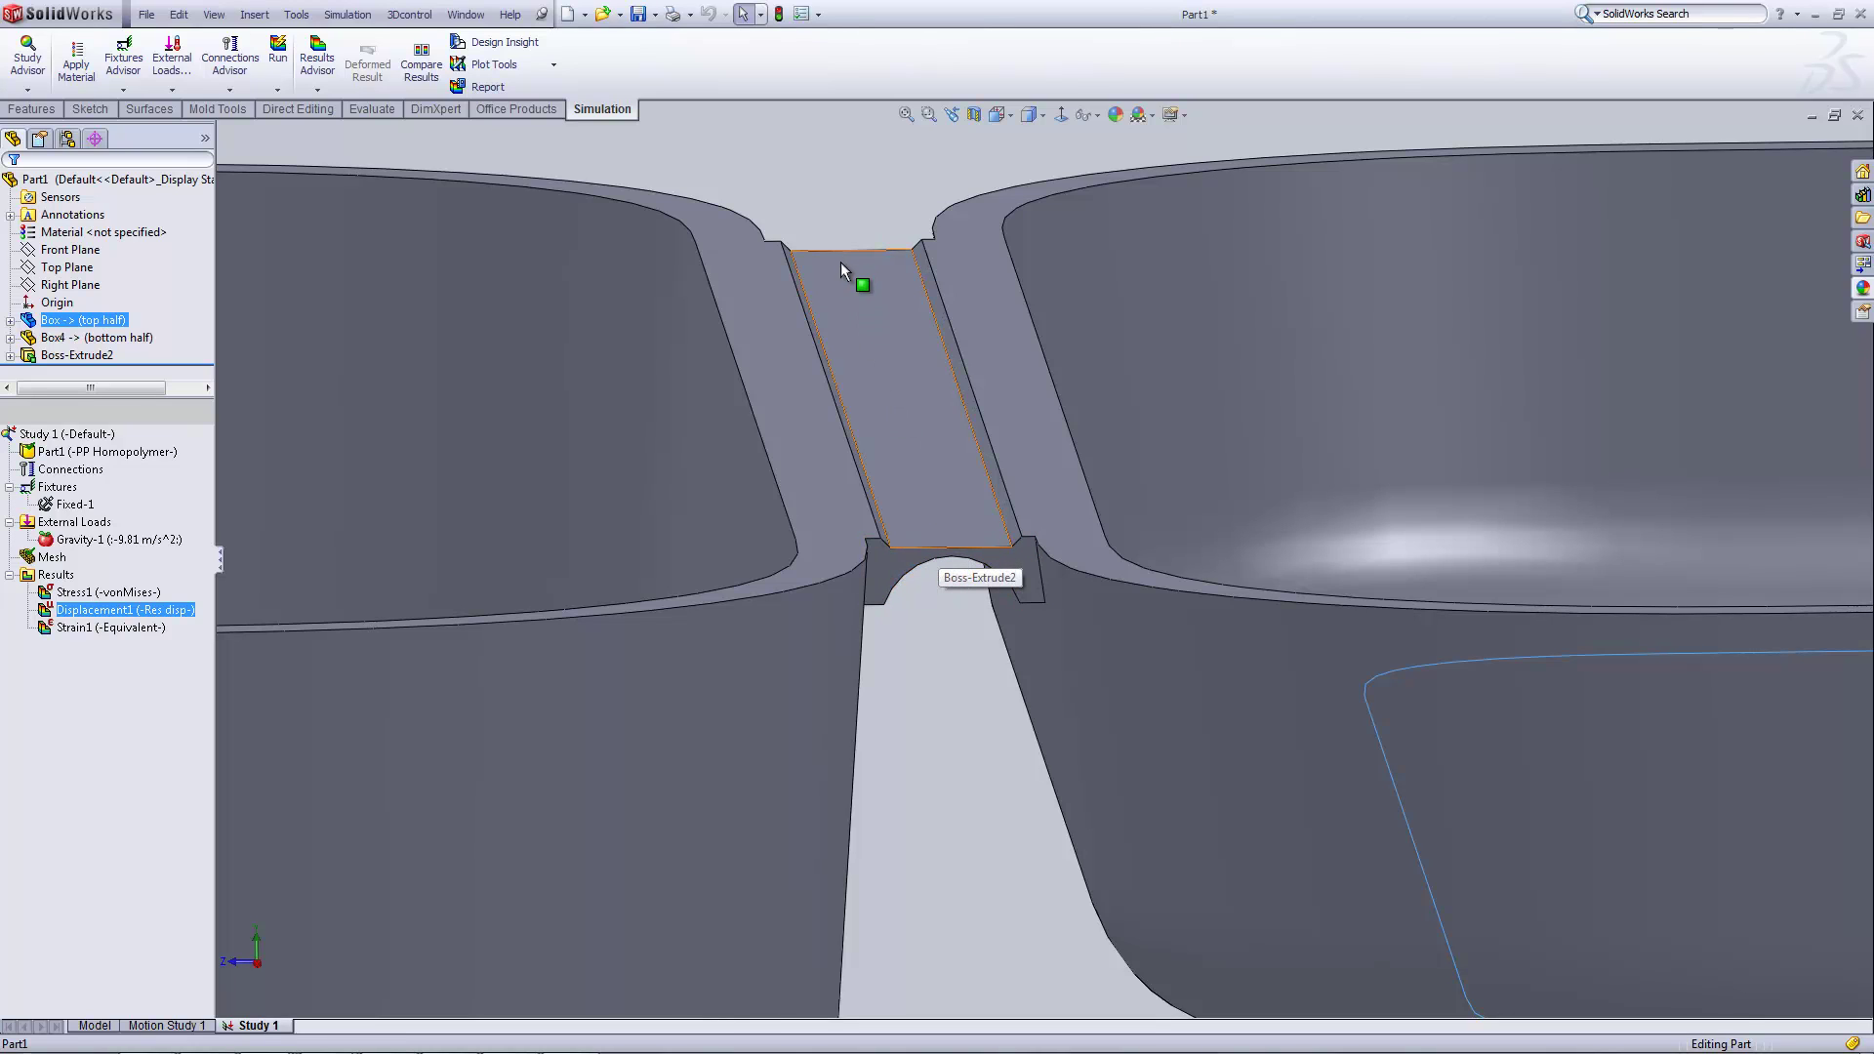
click(897, 558)
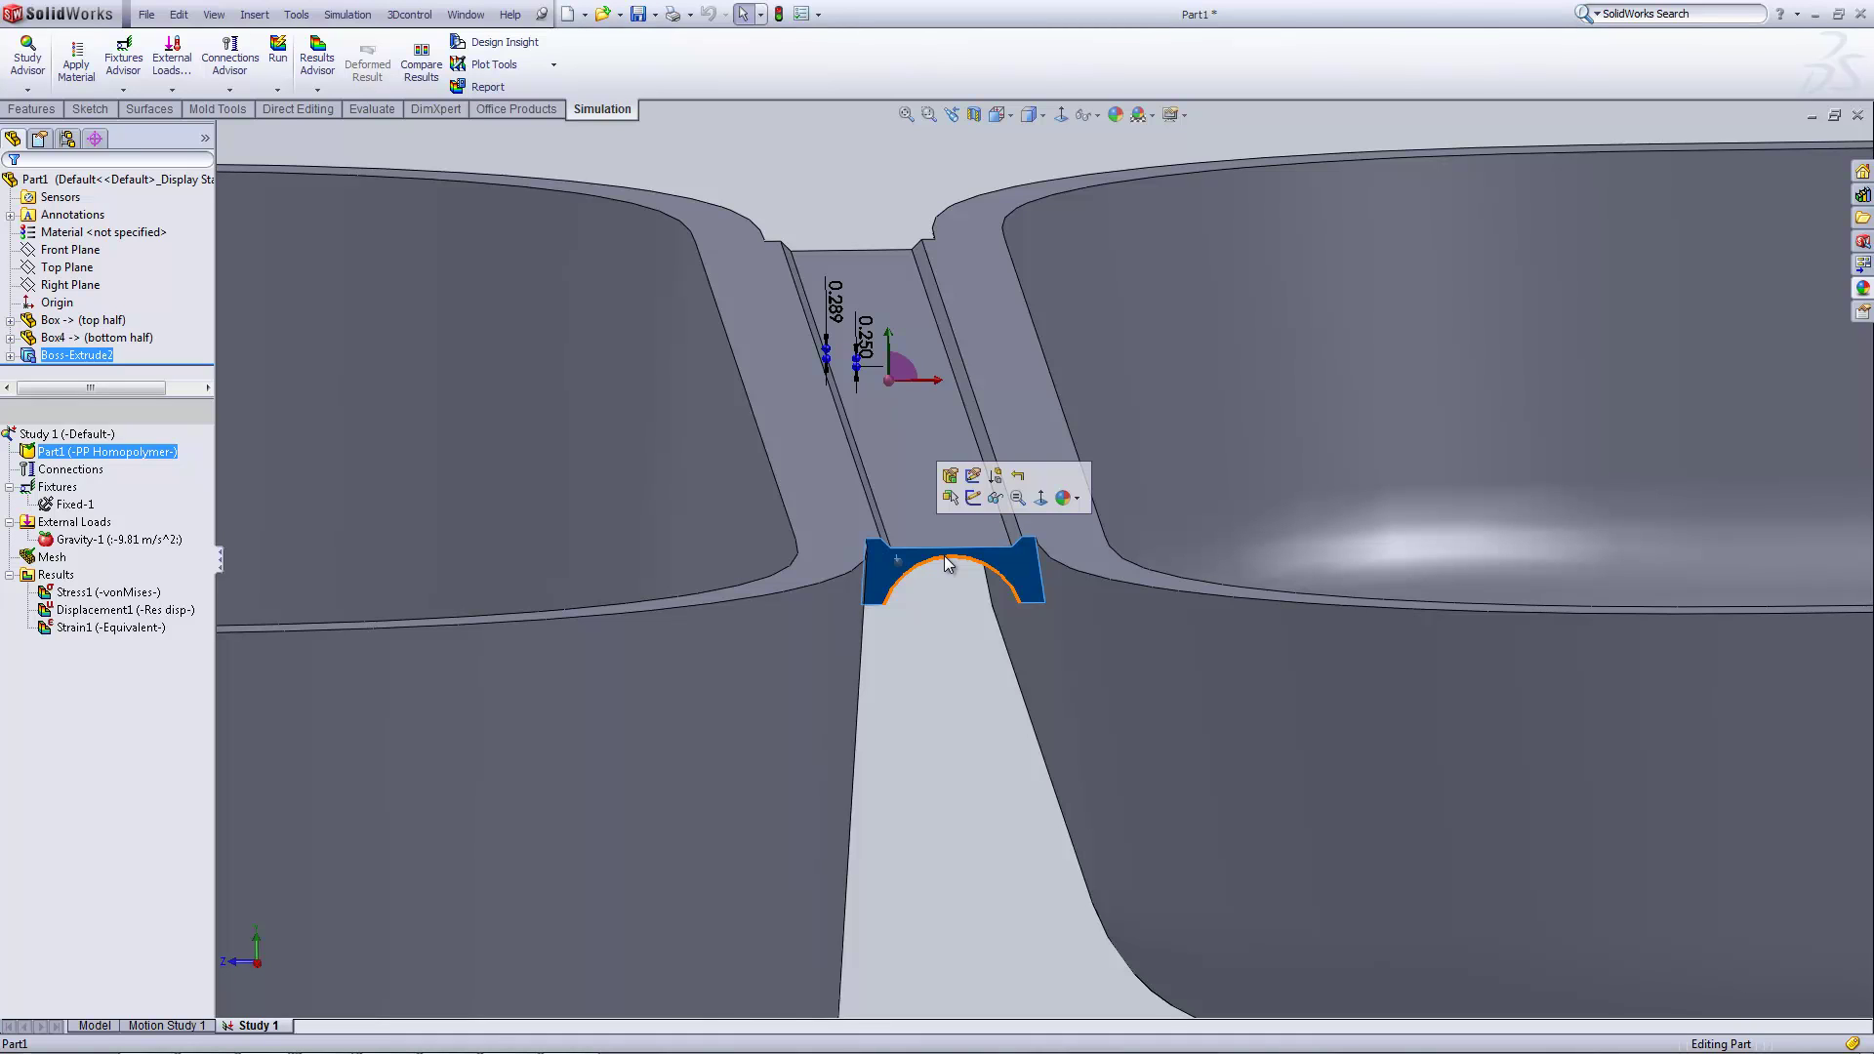
scroll(944, 557, up, 1)
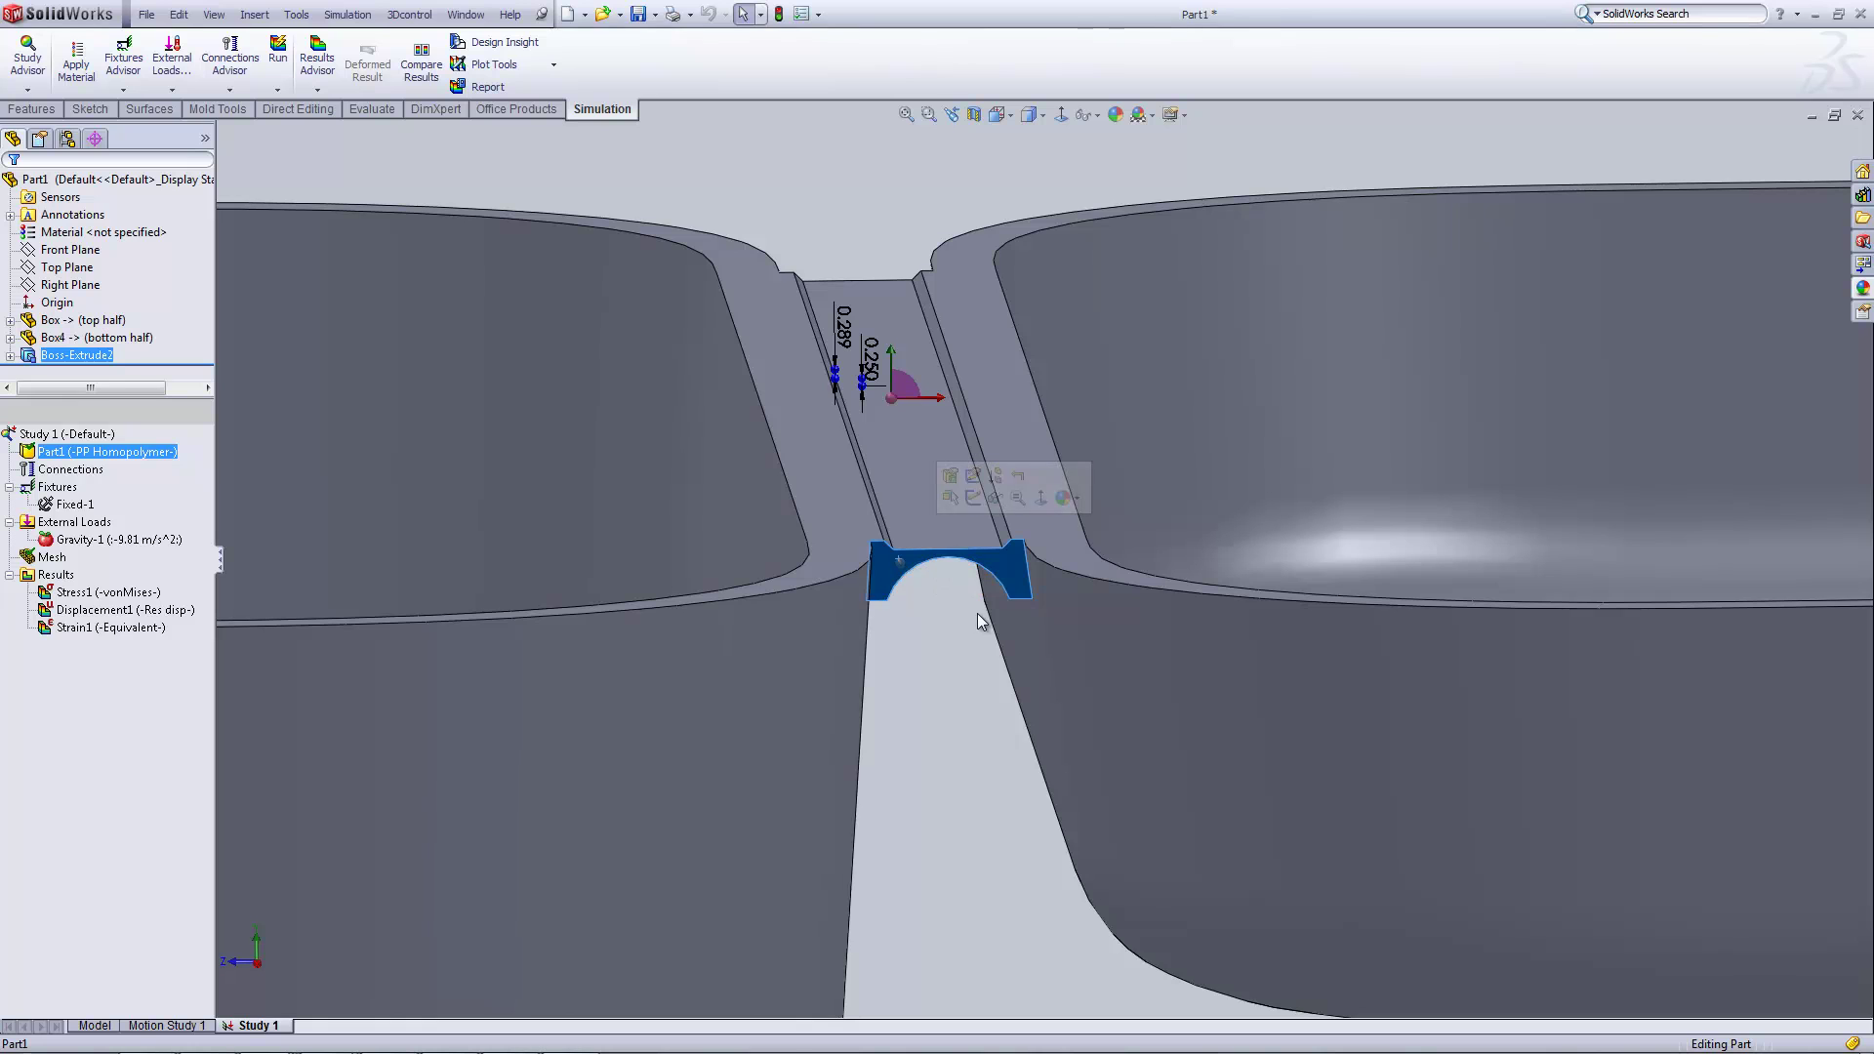
scroll(974, 613, up, 6)
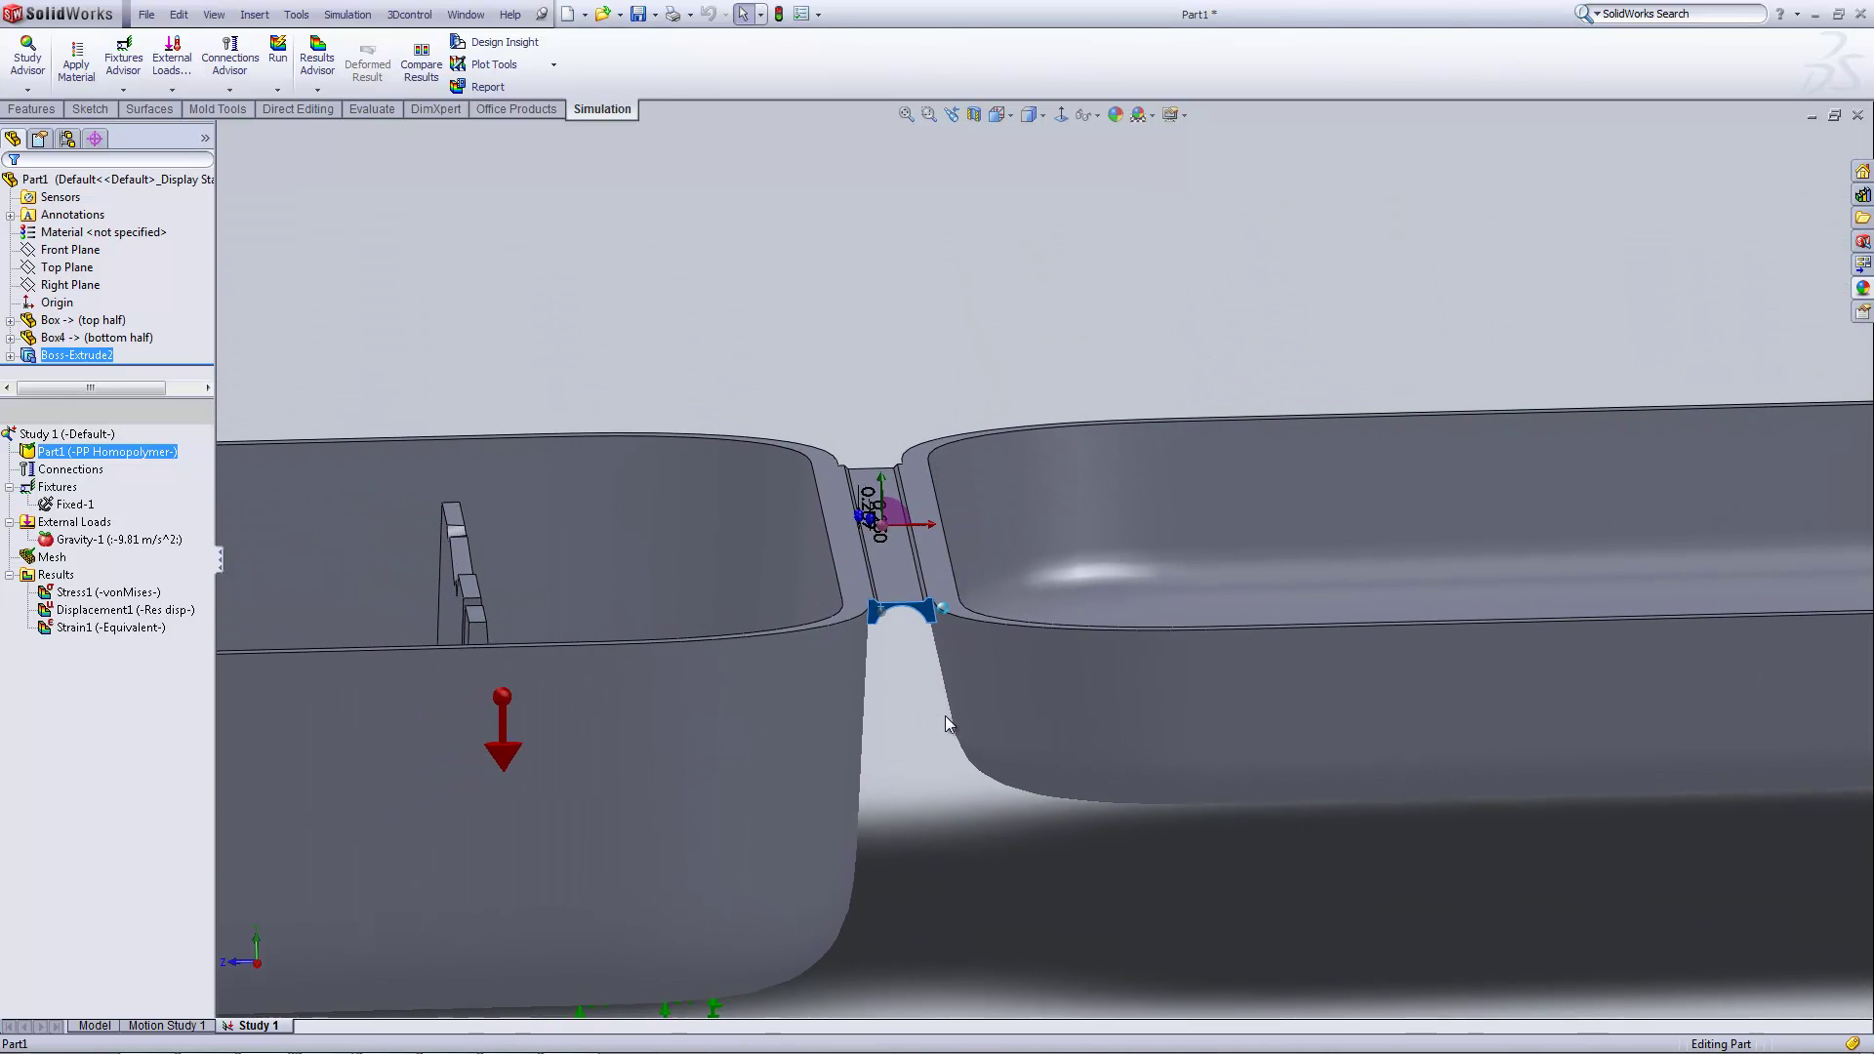
middle_drag(945, 716, 929, 698)
middle_drag(1355, 629, 769, 861)
click(769, 861)
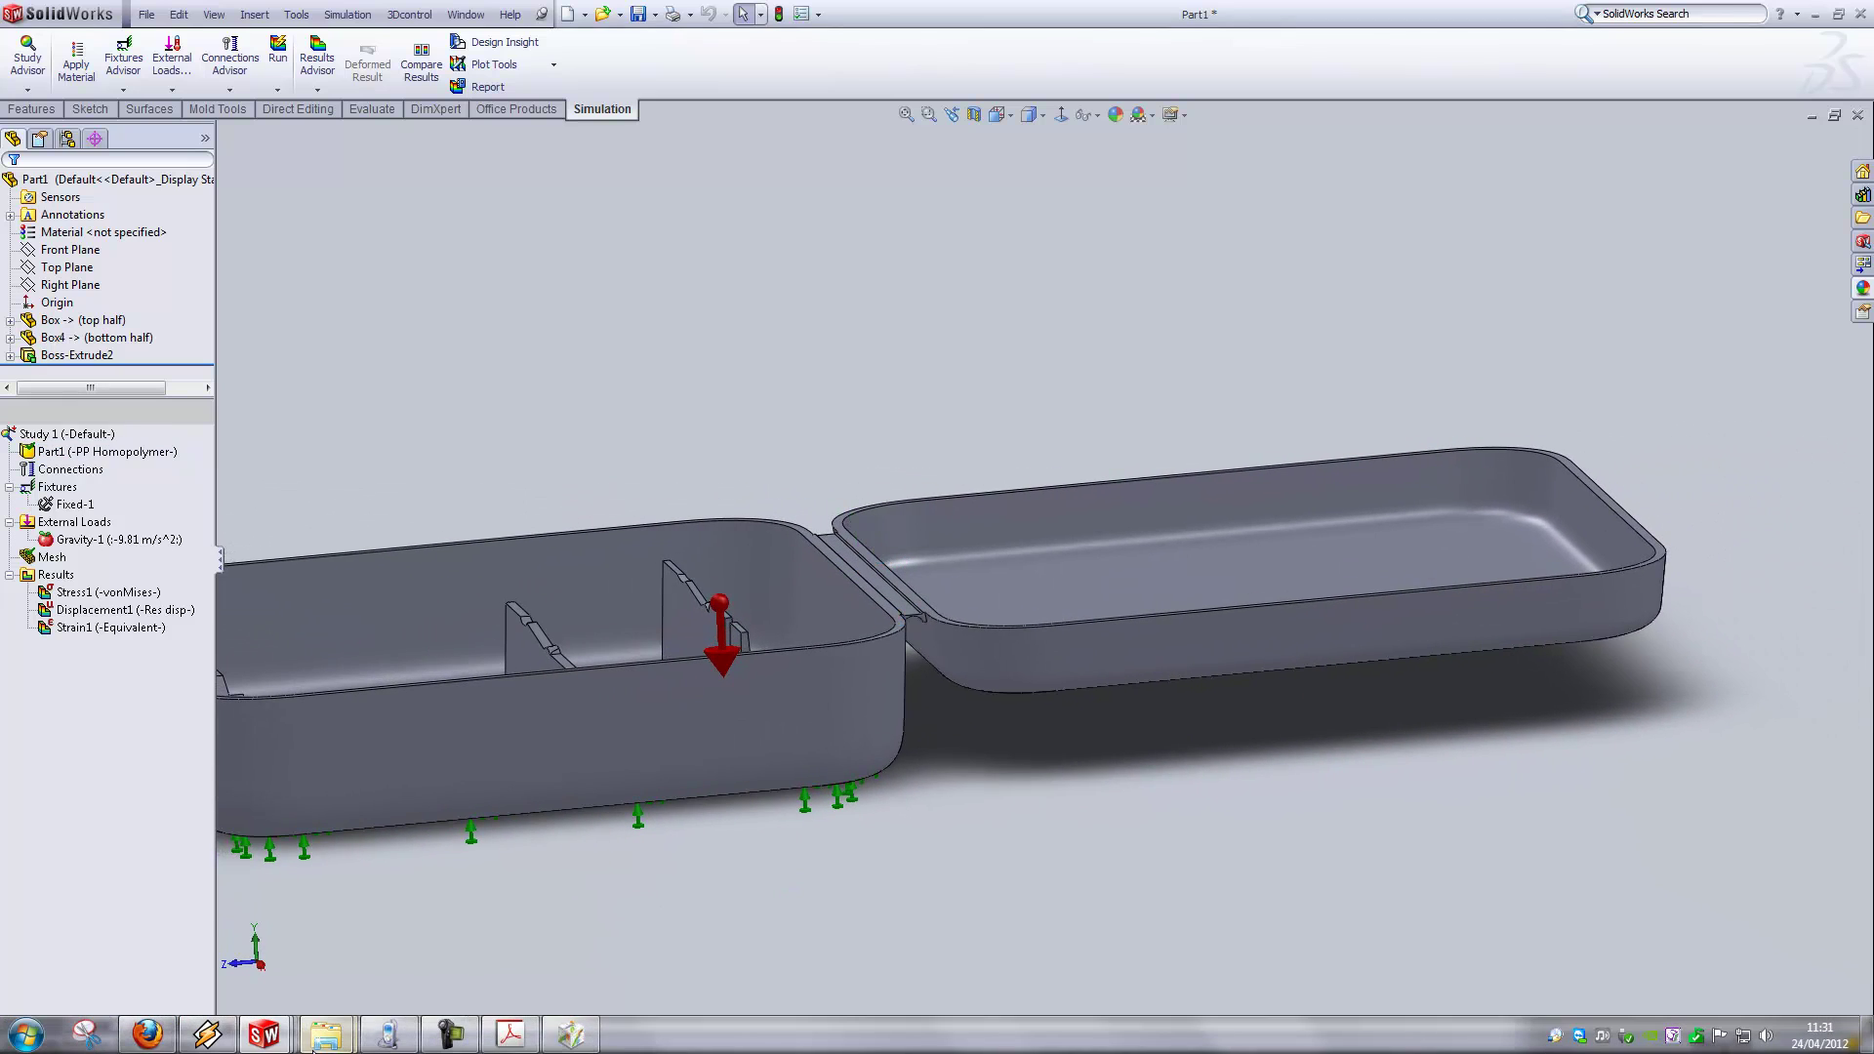